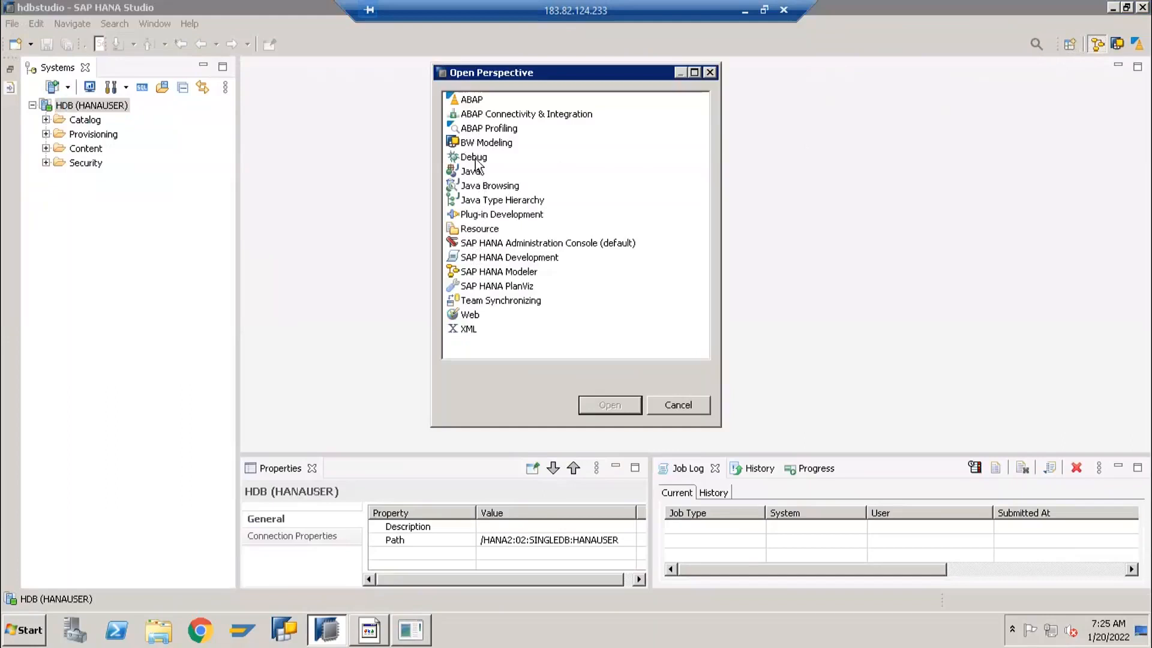
# Highlight SAP HANA Modeler in the list of available perspectives and close the list without switching
pyautogui.click(474, 276)
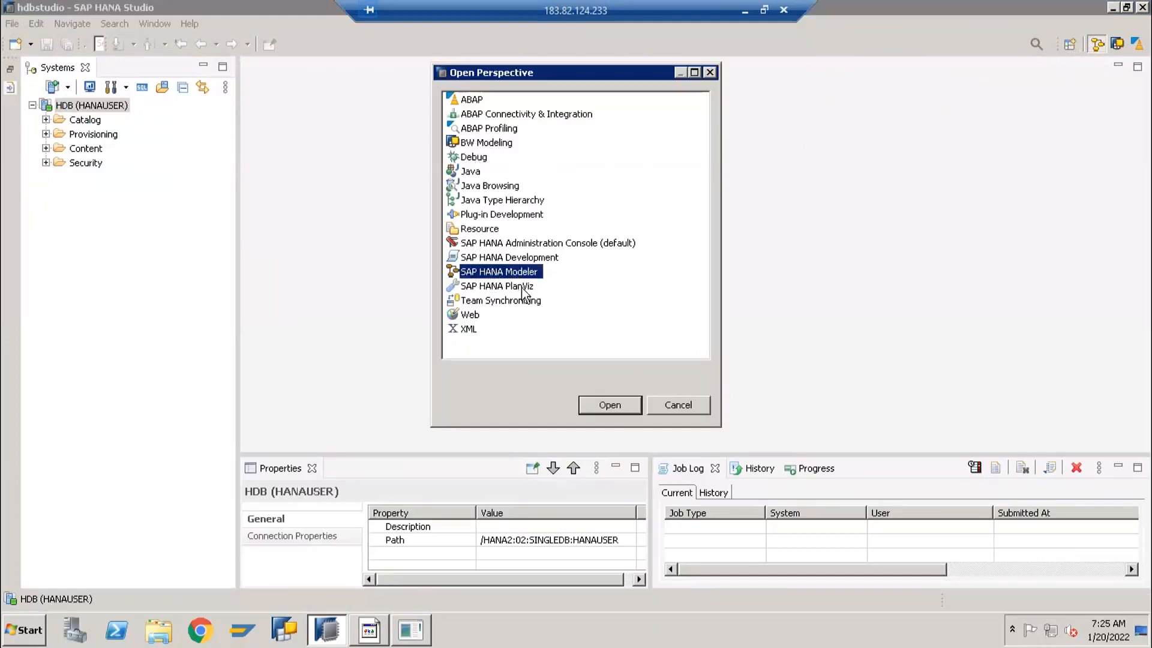
pyautogui.click(678, 406)
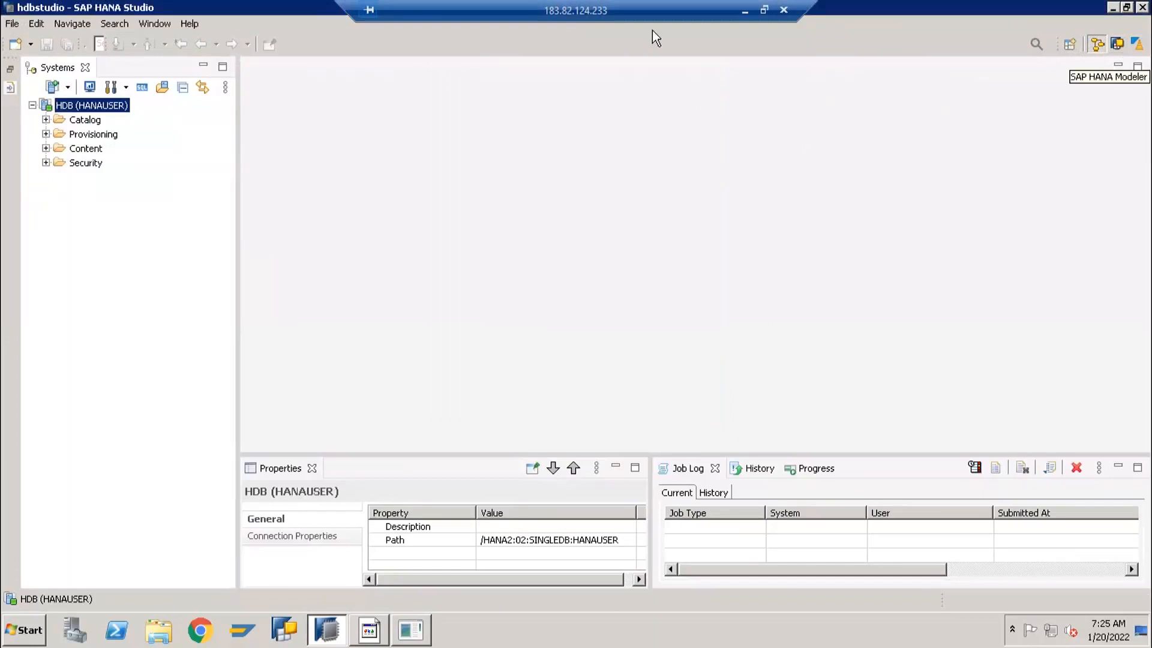
# Open the Add System form to view its host name, instance number and container mode fields, and cancel it
pyautogui.click(68, 88)
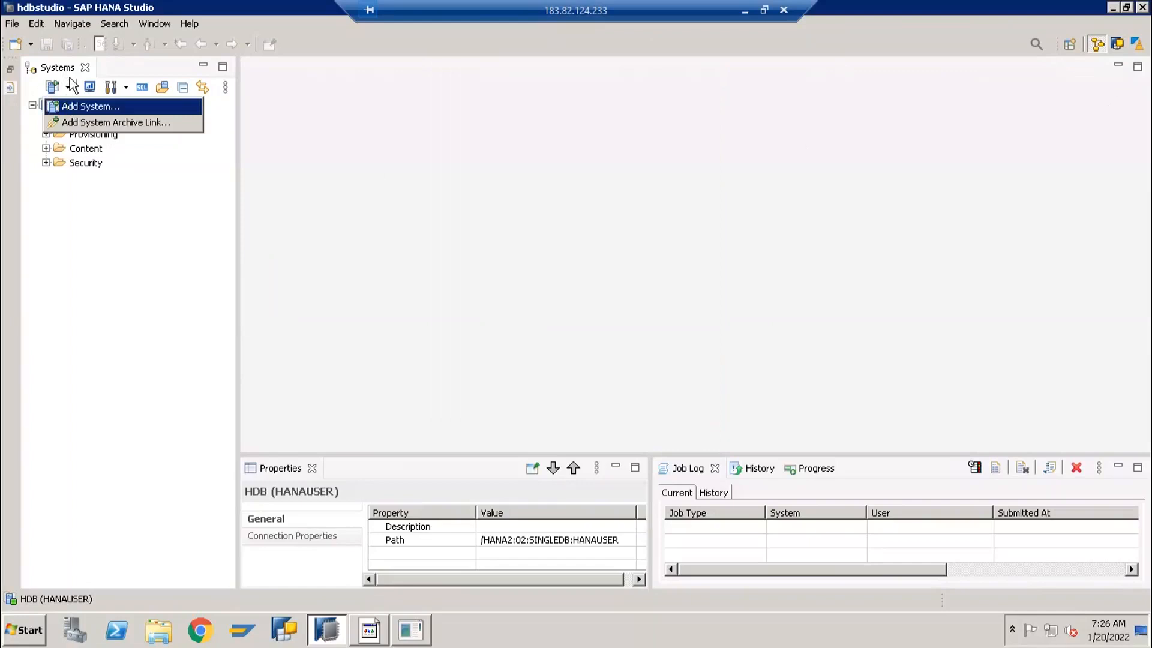
pyautogui.click(67, 107)
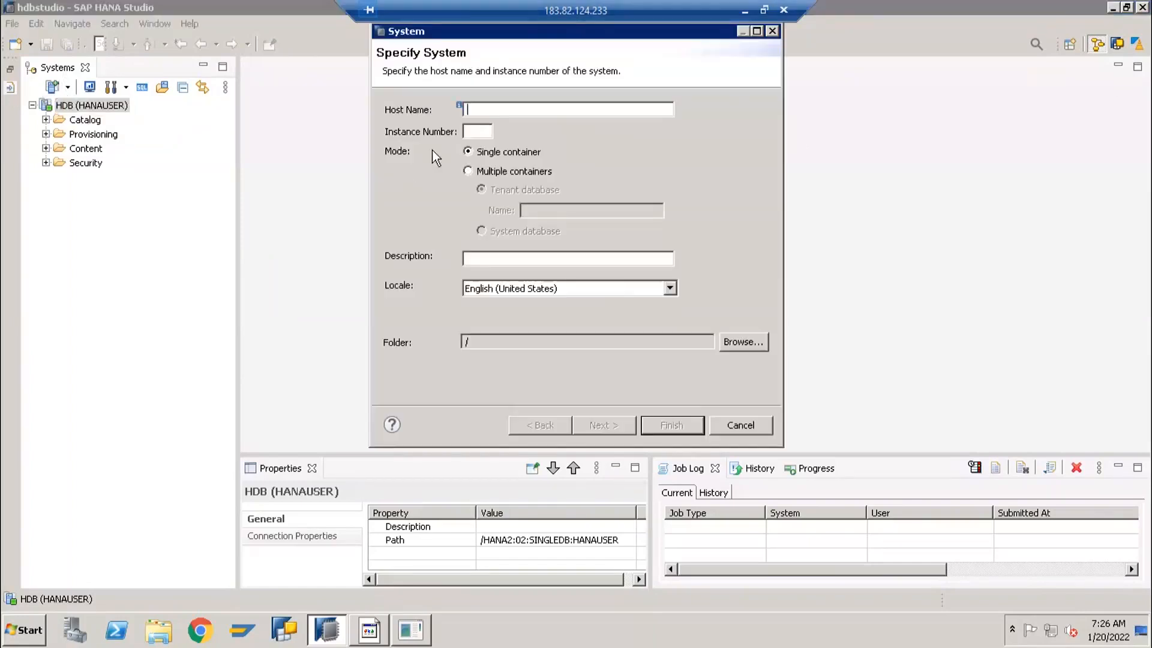
pyautogui.click(481, 130)
pyautogui.click(737, 425)
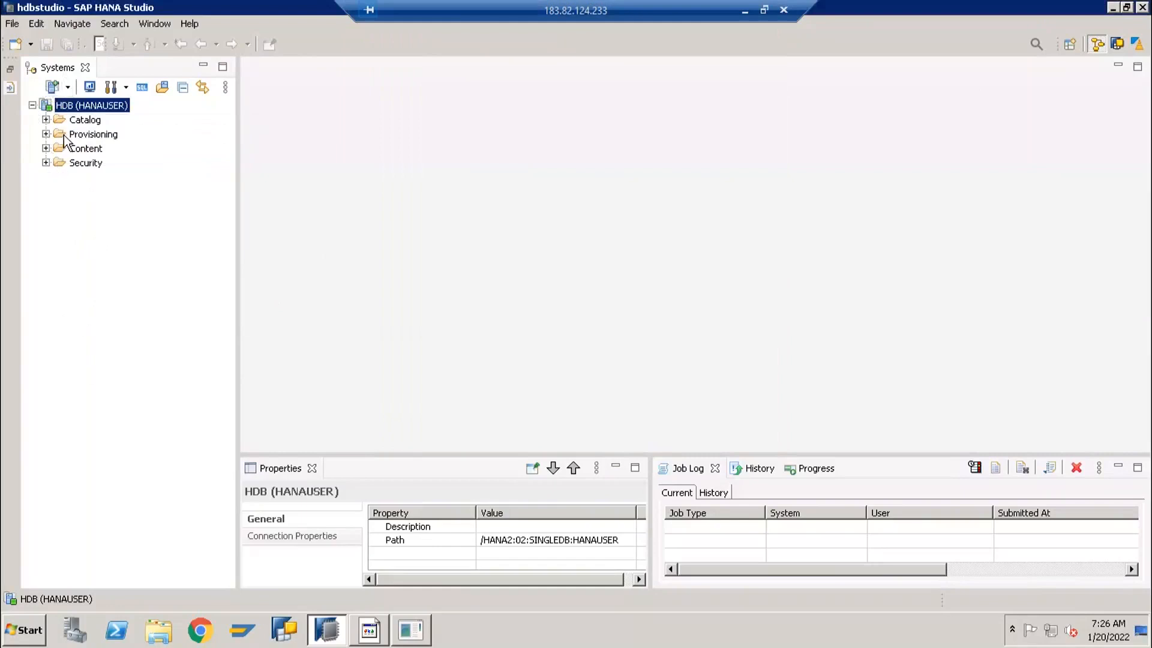
# Open the HDB system's administration overview to review its status, memory and disk usage, and close it
pyautogui.doubleClick(86, 103)
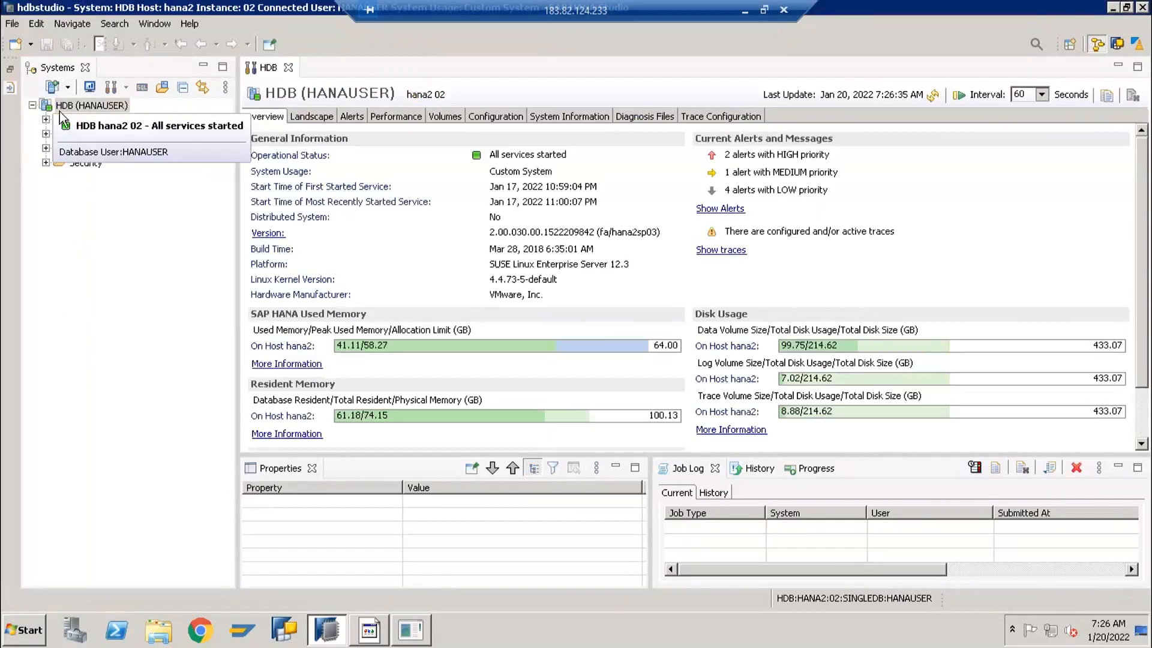
pyautogui.click(51, 107)
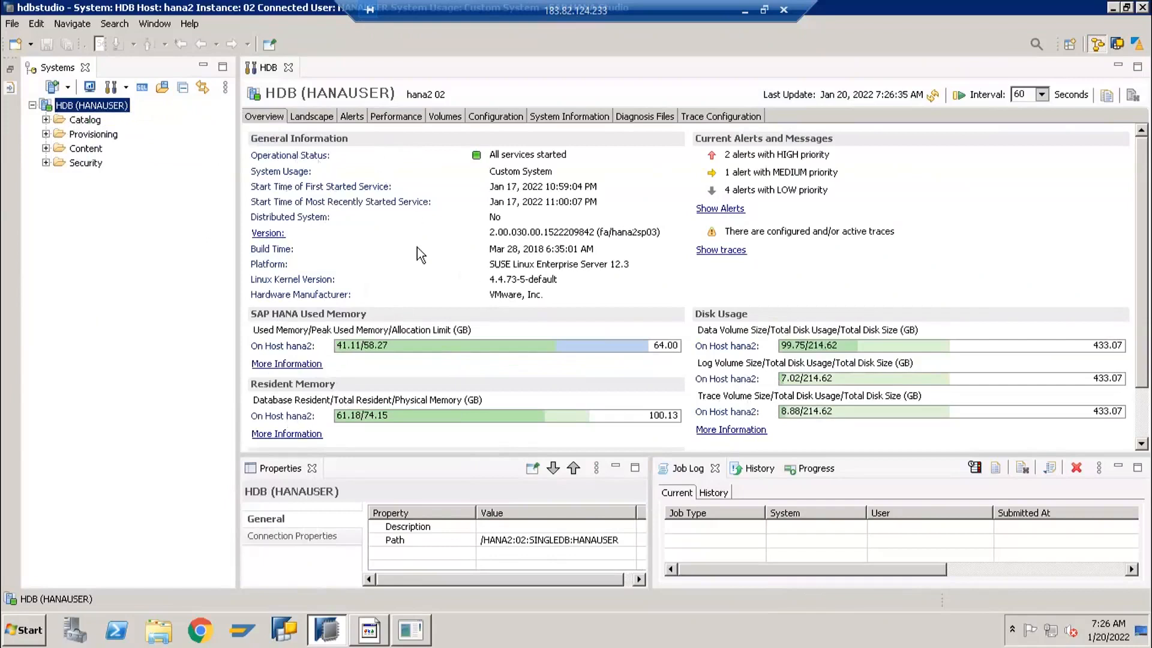
pyautogui.click(287, 67)
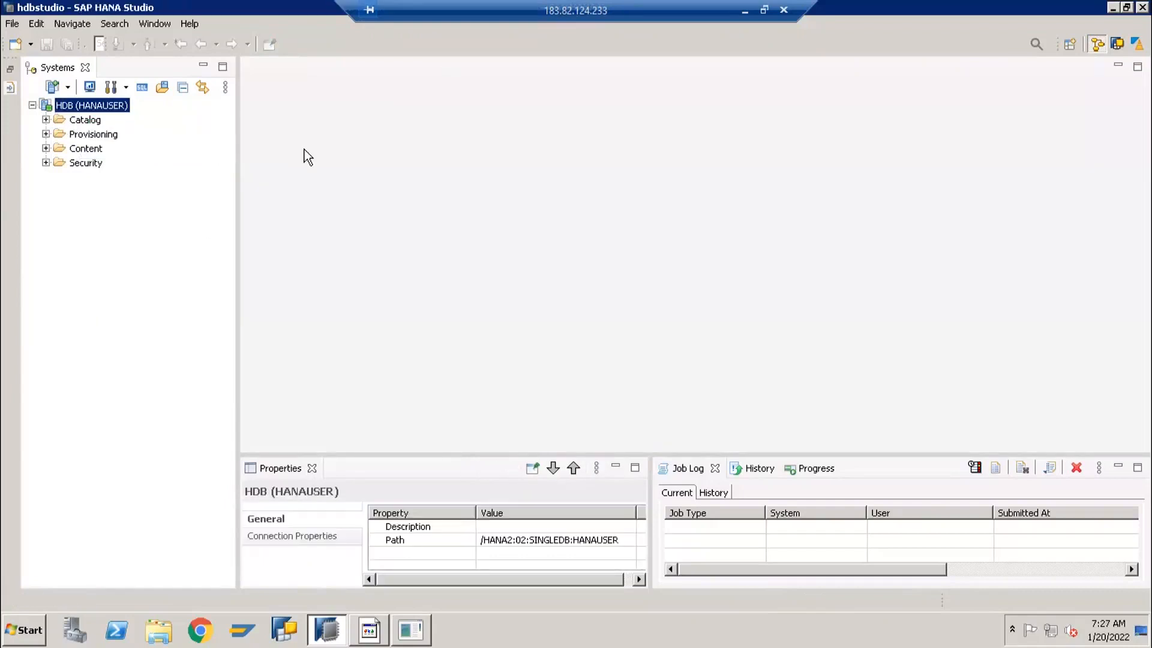
# Expand the Security folder of the HDB system to view its Users and Roles entries, and collapse it again
pyautogui.click(89, 122)
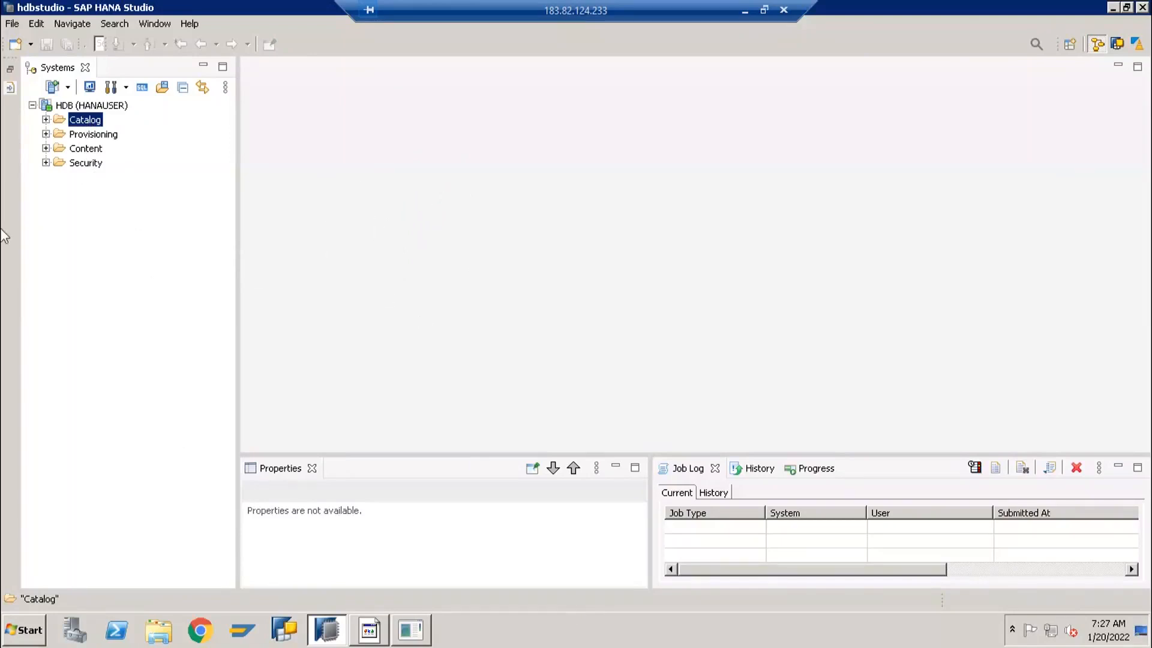
pyautogui.click(77, 168)
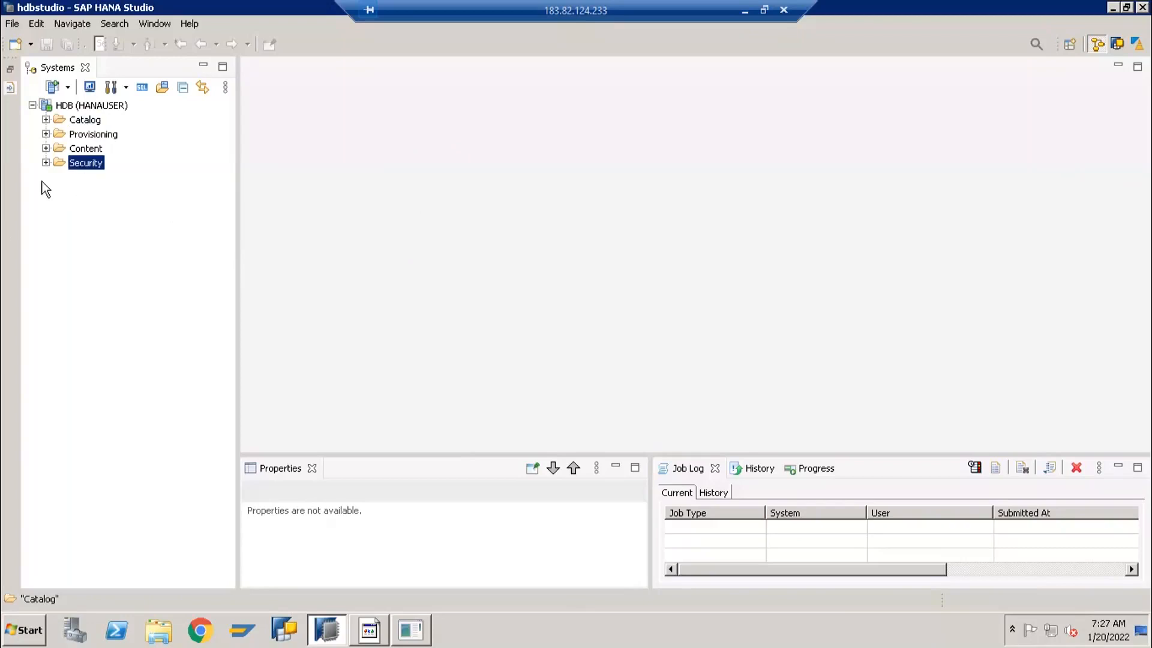
pyautogui.click(46, 163)
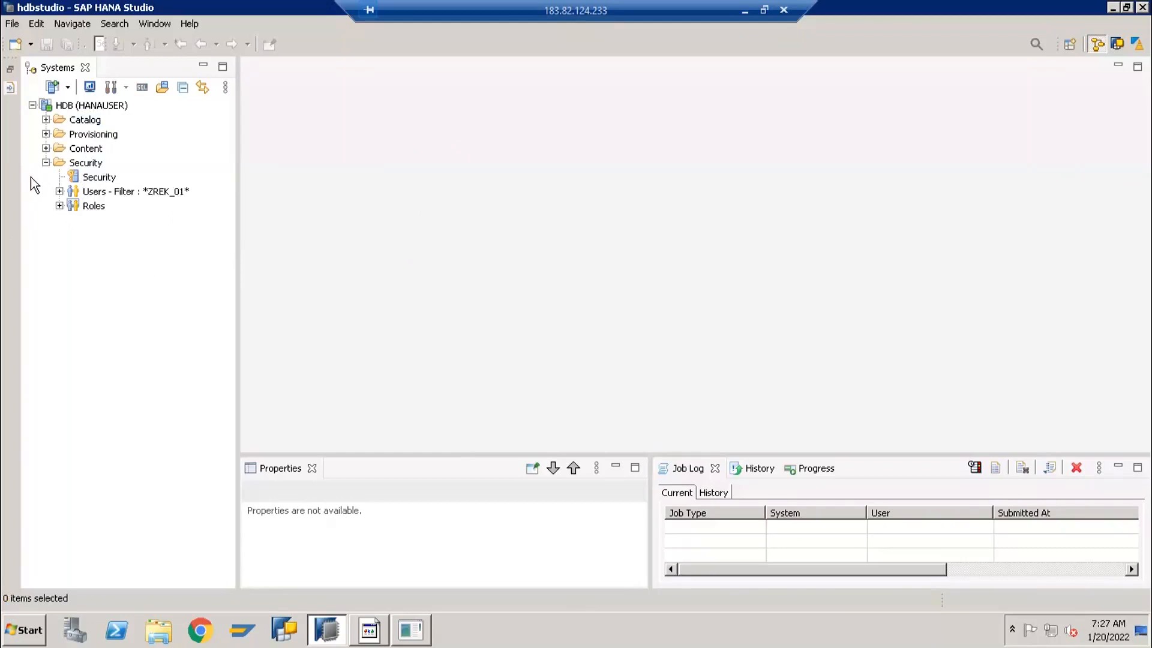
pyautogui.click(46, 163)
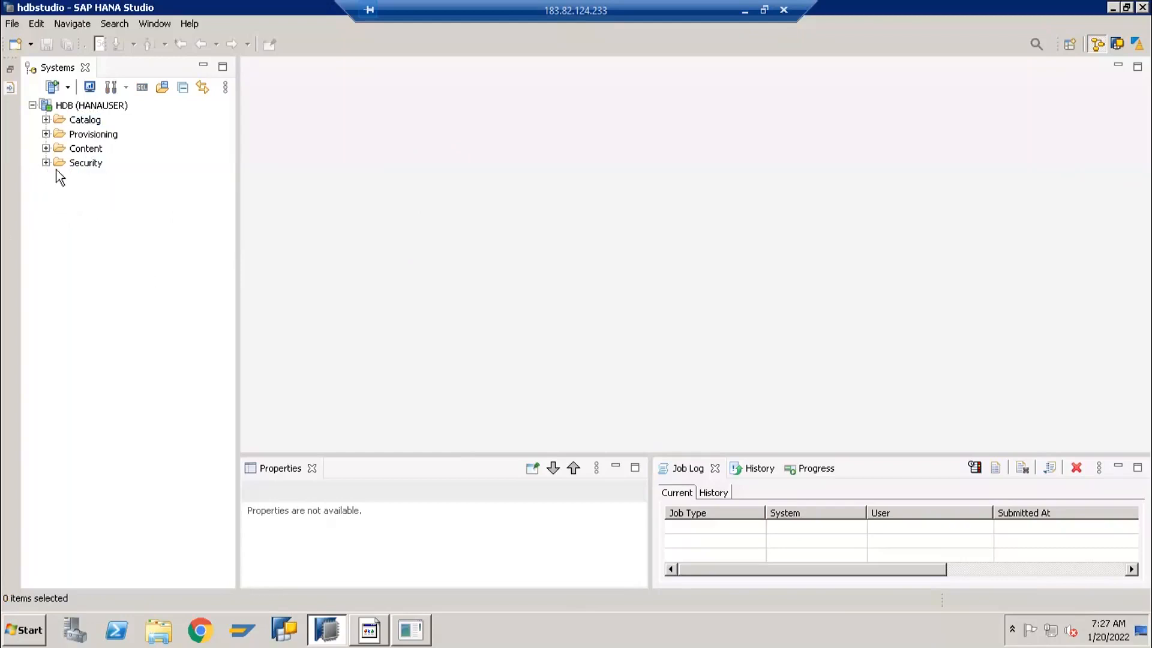
pyautogui.click(67, 162)
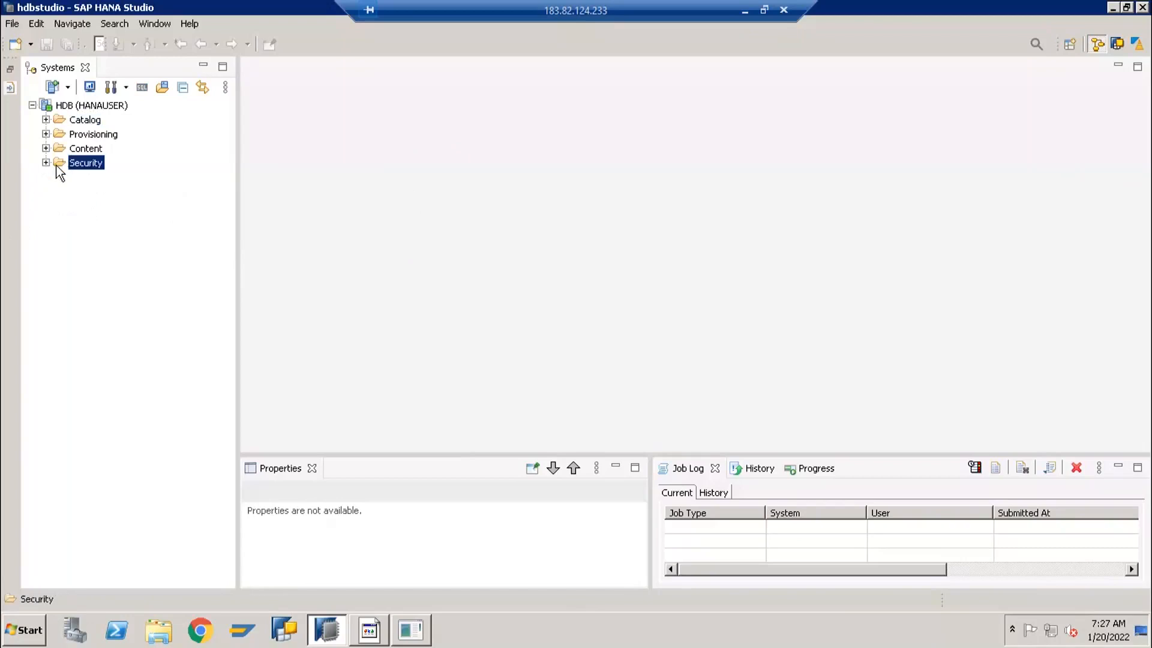
# Expand the Provisioning folder, look through the connections under Remote Sources, and collapse both folders again
pyautogui.click(63, 135)
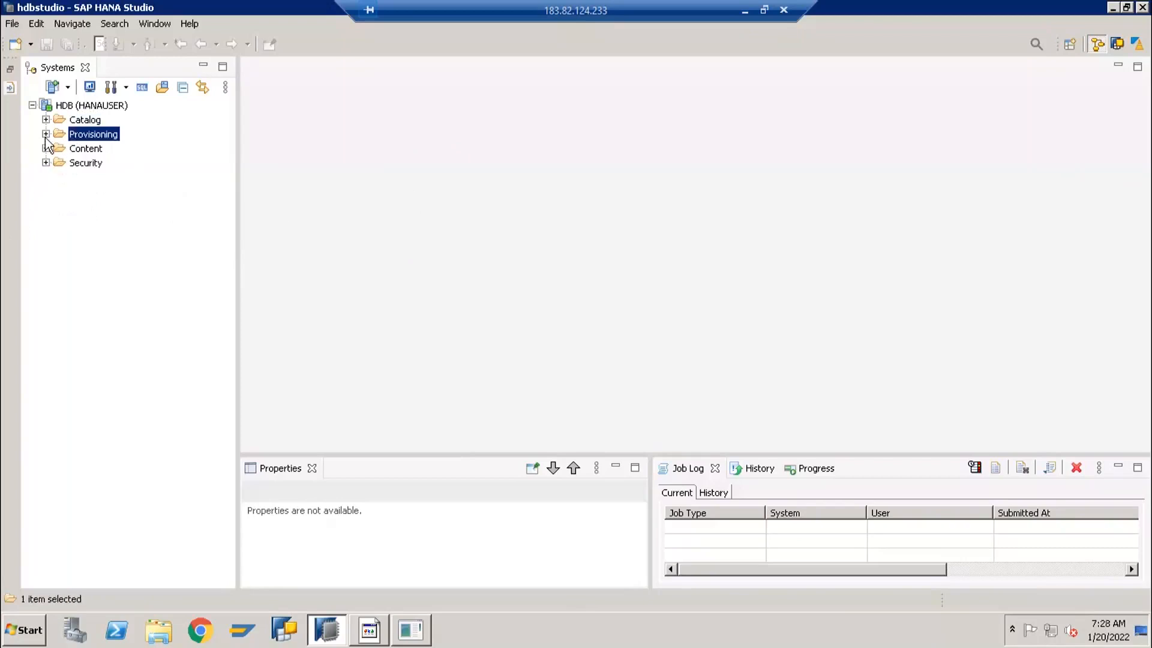
pyautogui.click(45, 134)
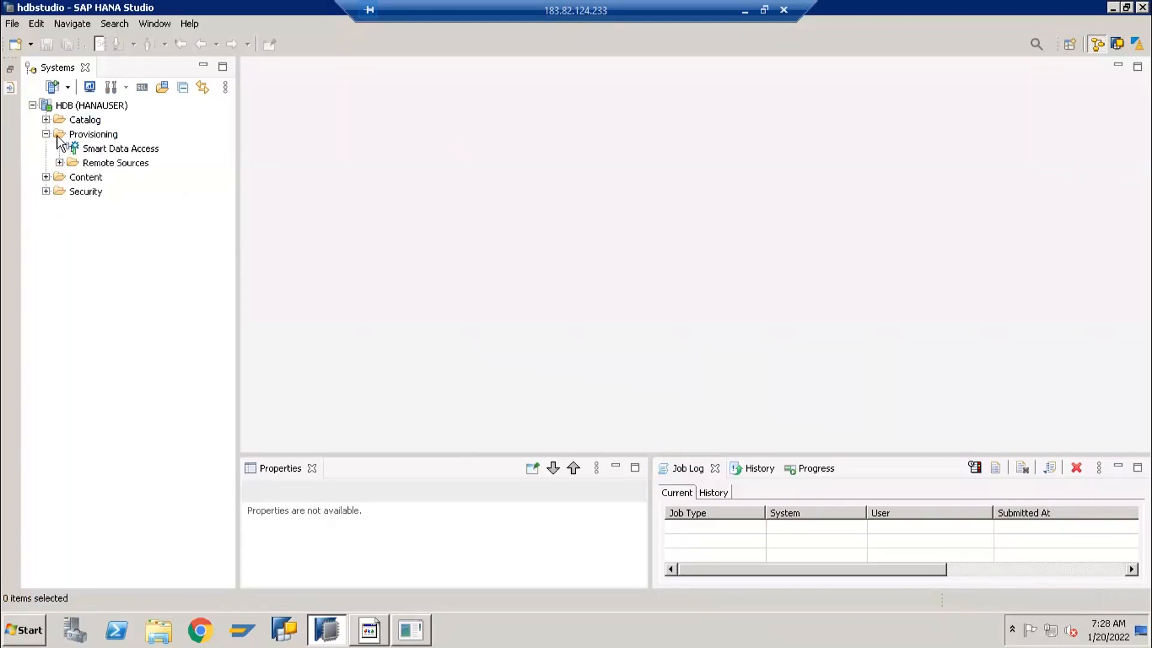
pyautogui.click(58, 138)
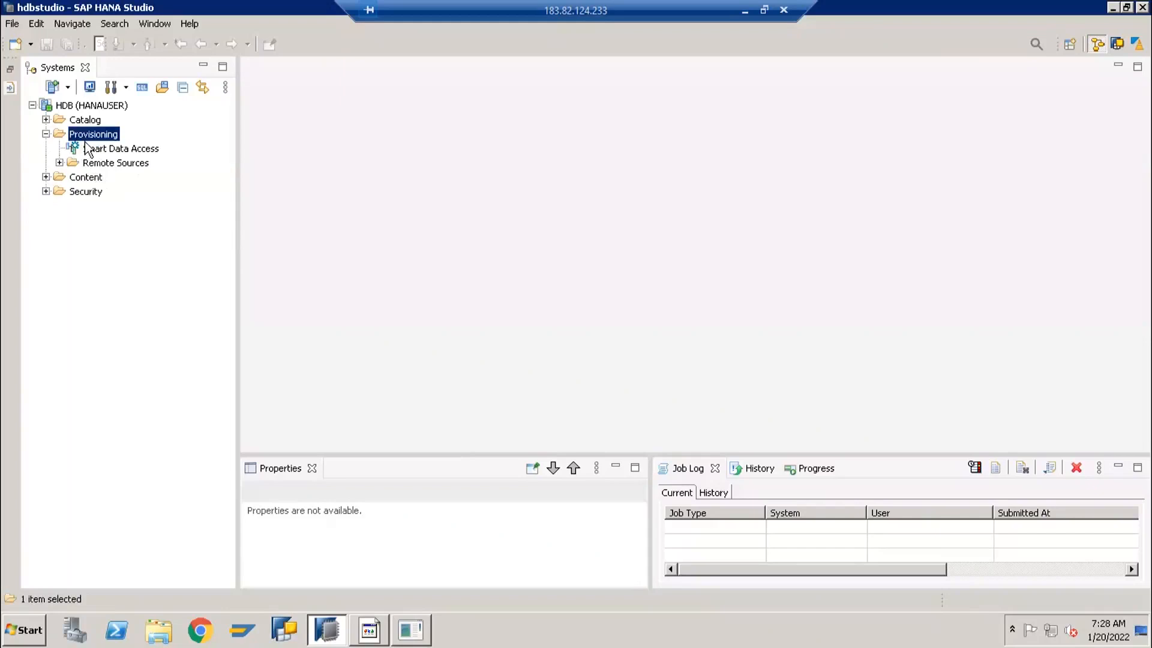
pyautogui.click(60, 163)
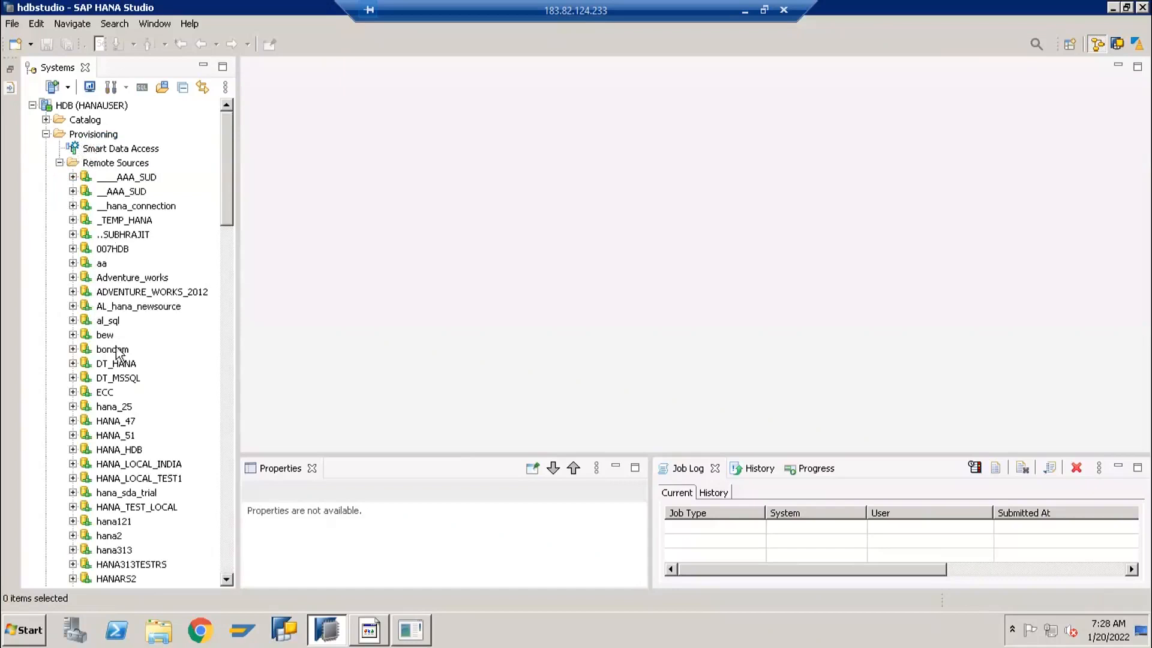
pyautogui.scroll(-8, 138, 452)
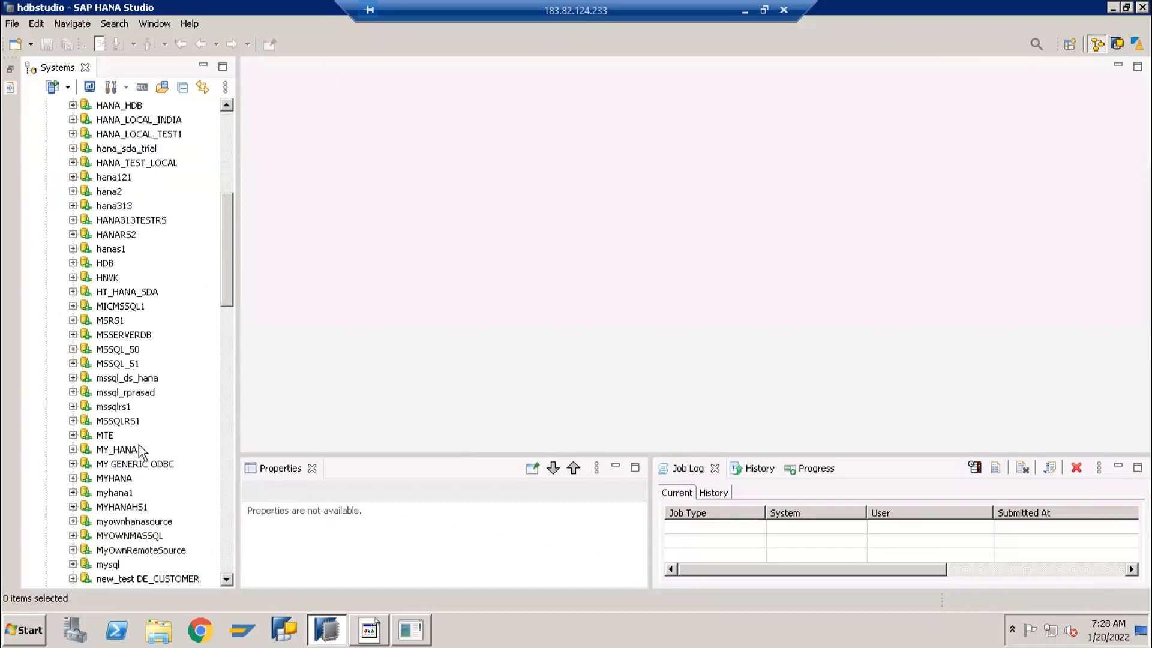
pyautogui.scroll(8, 144, 419)
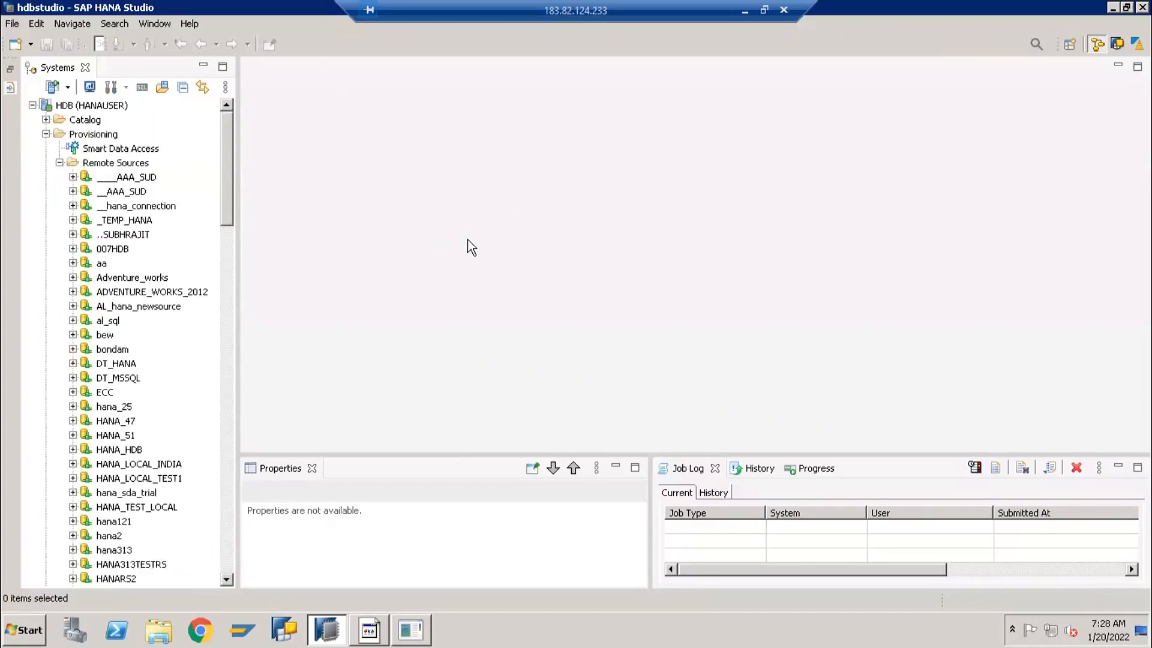
pyautogui.click(61, 164)
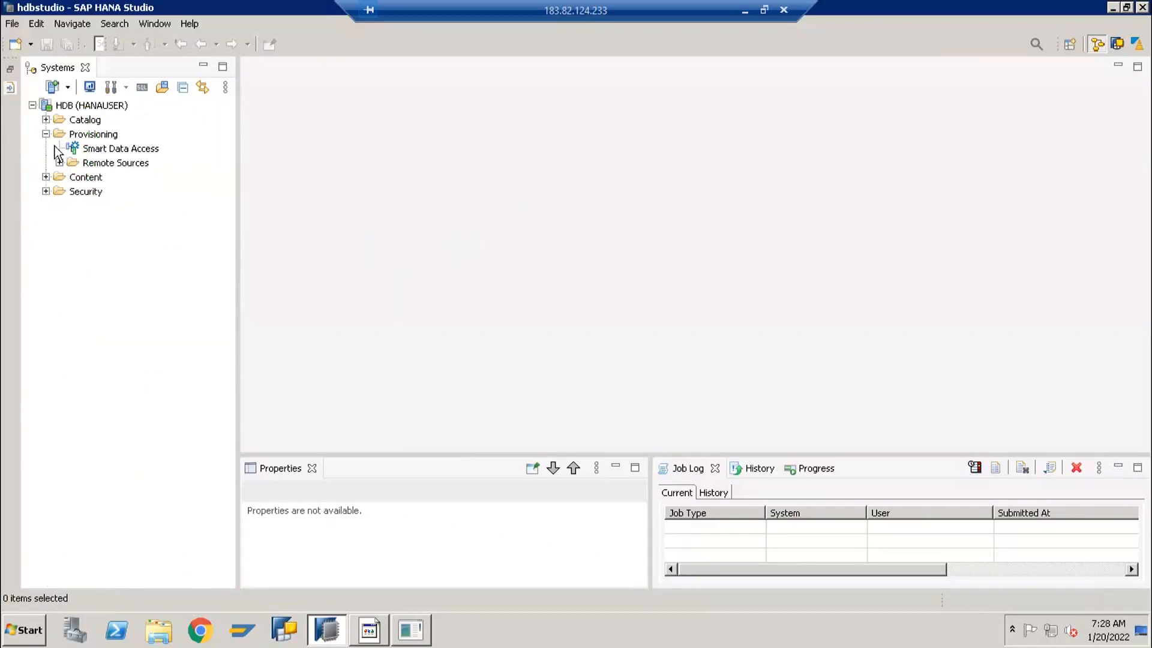
pyautogui.click(45, 134)
pyautogui.click(74, 136)
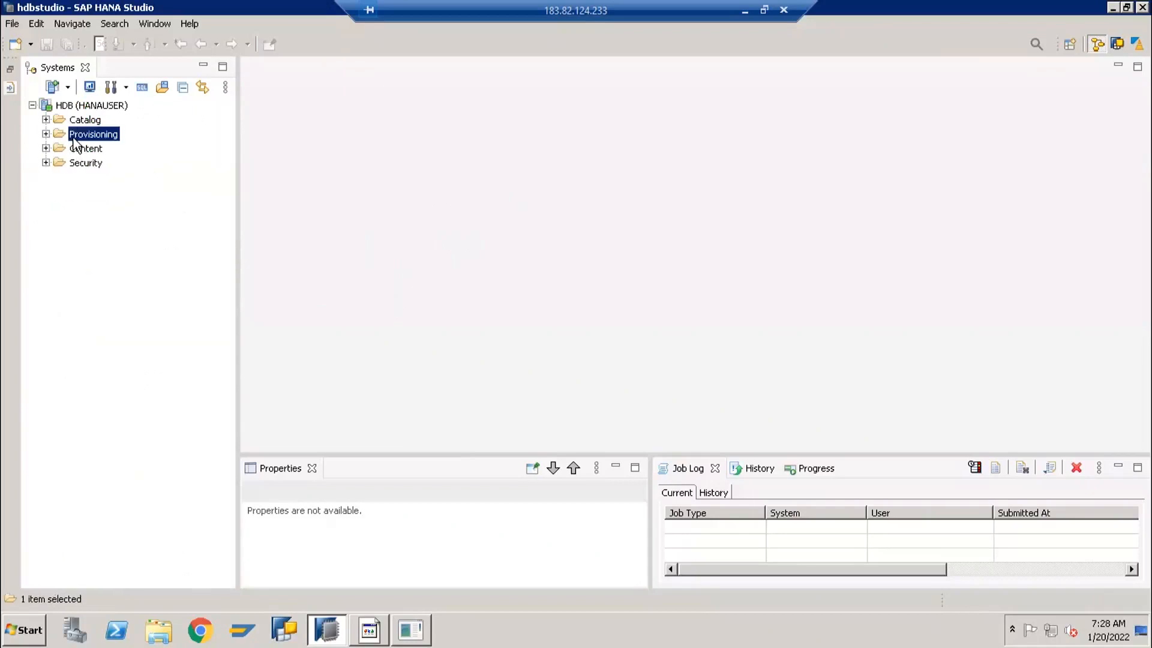
# Expand the Catalog folder, look through its list of schemas, and collapse it again
pyautogui.click(73, 122)
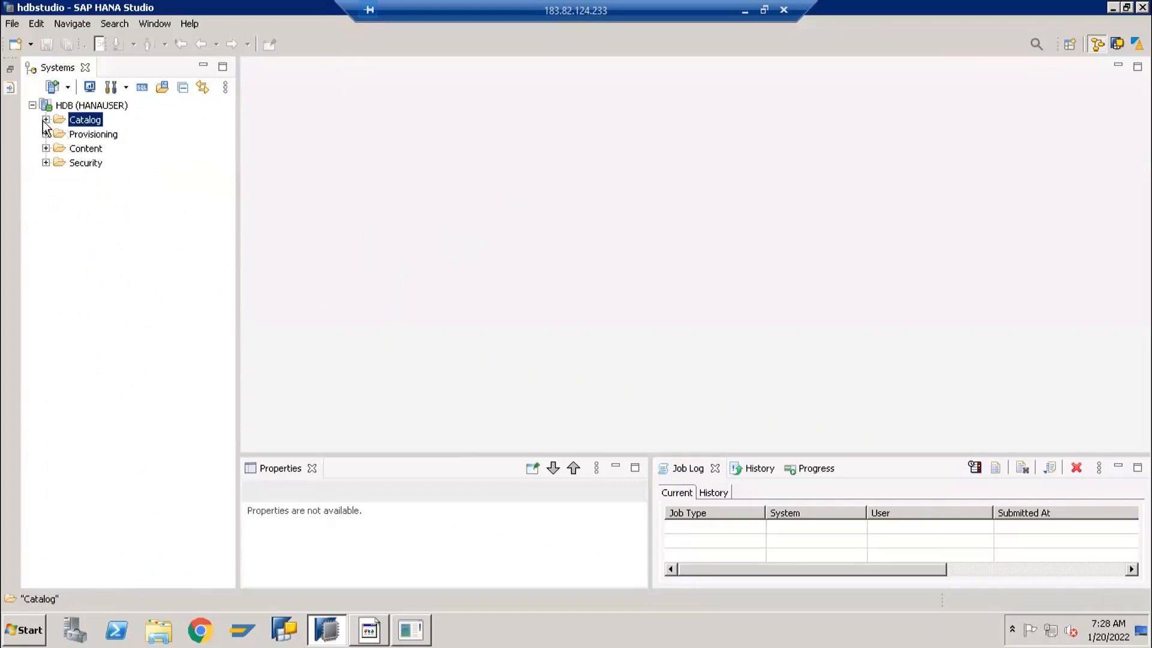
pyautogui.click(45, 120)
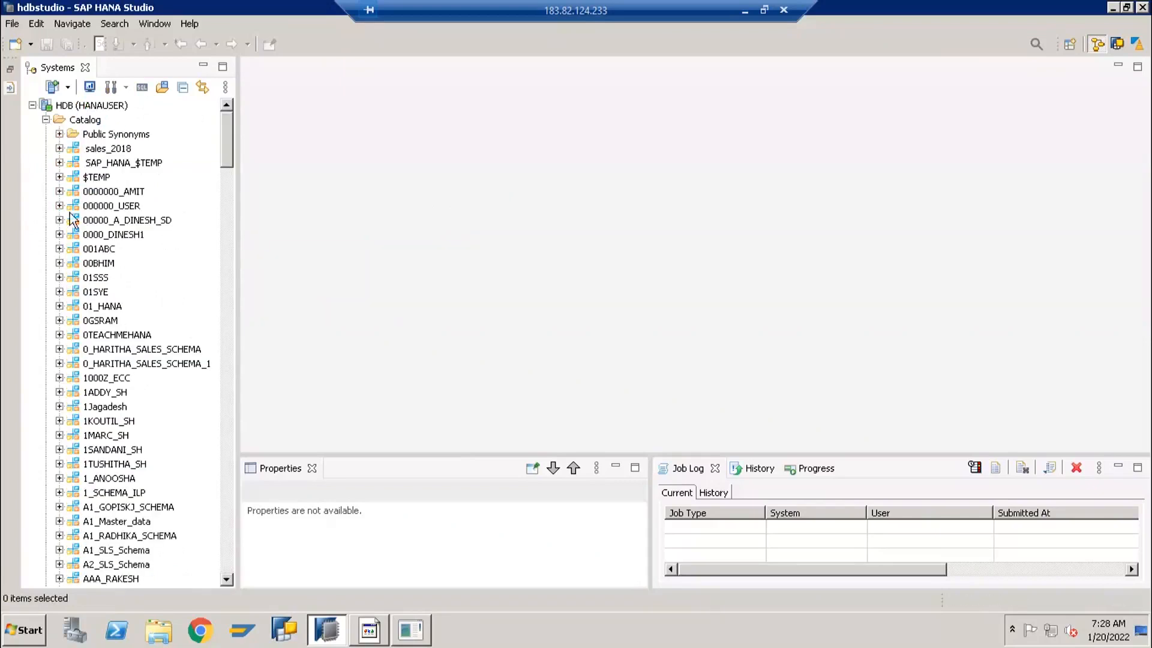
pyautogui.click(84, 250)
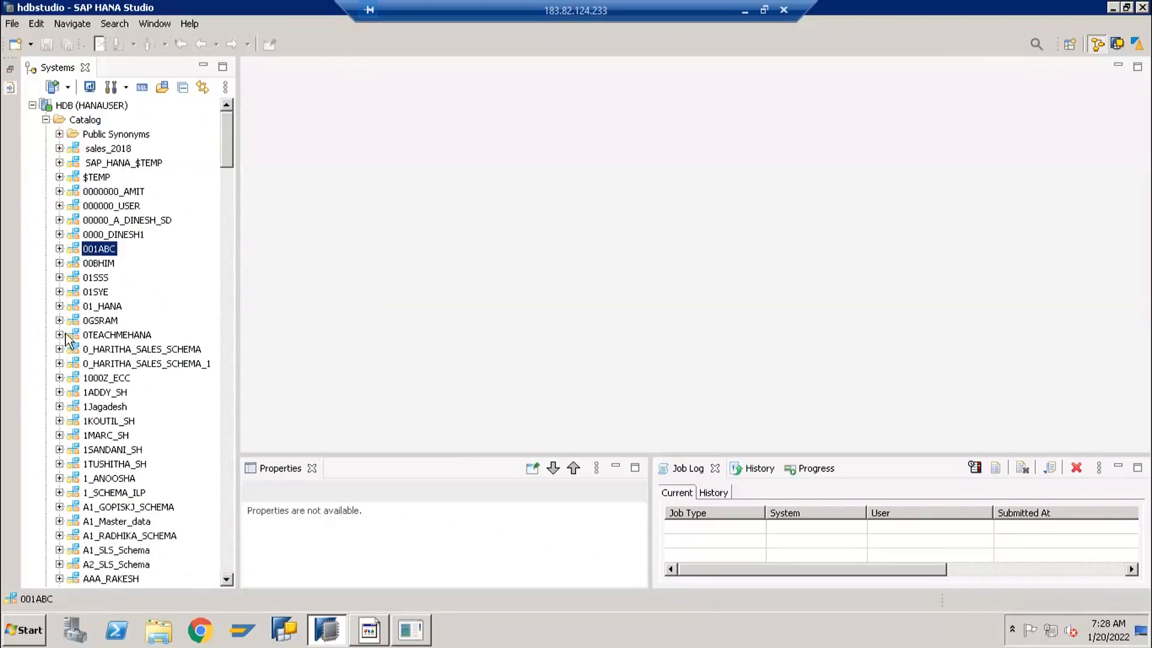
pyautogui.click(75, 278)
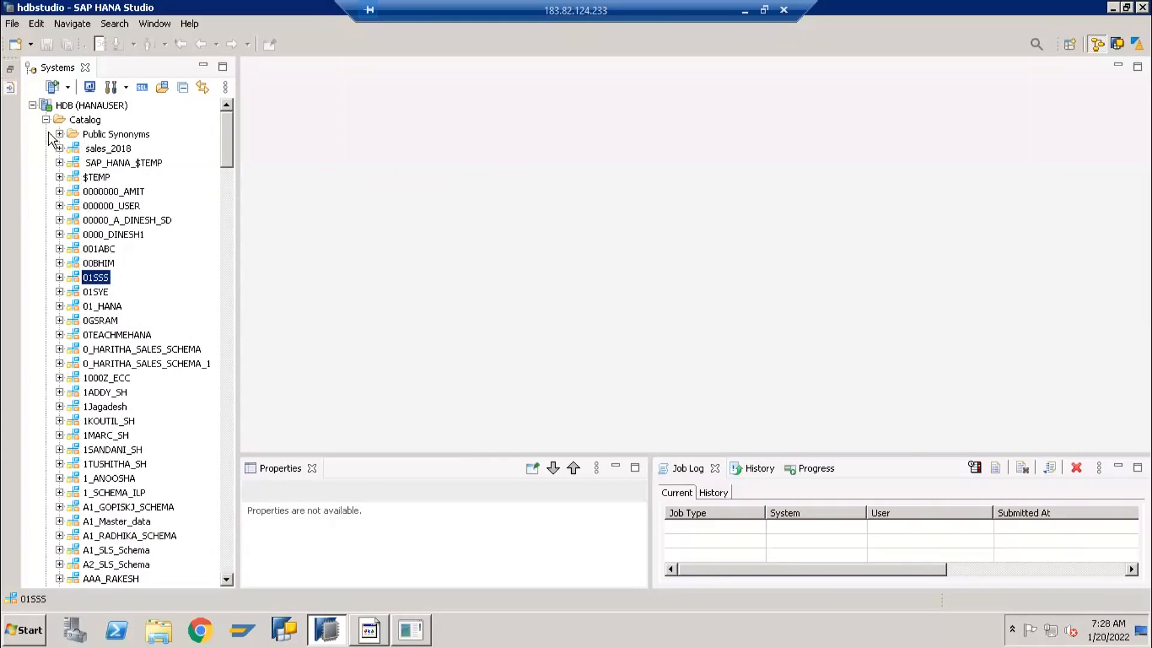
pyautogui.click(79, 198)
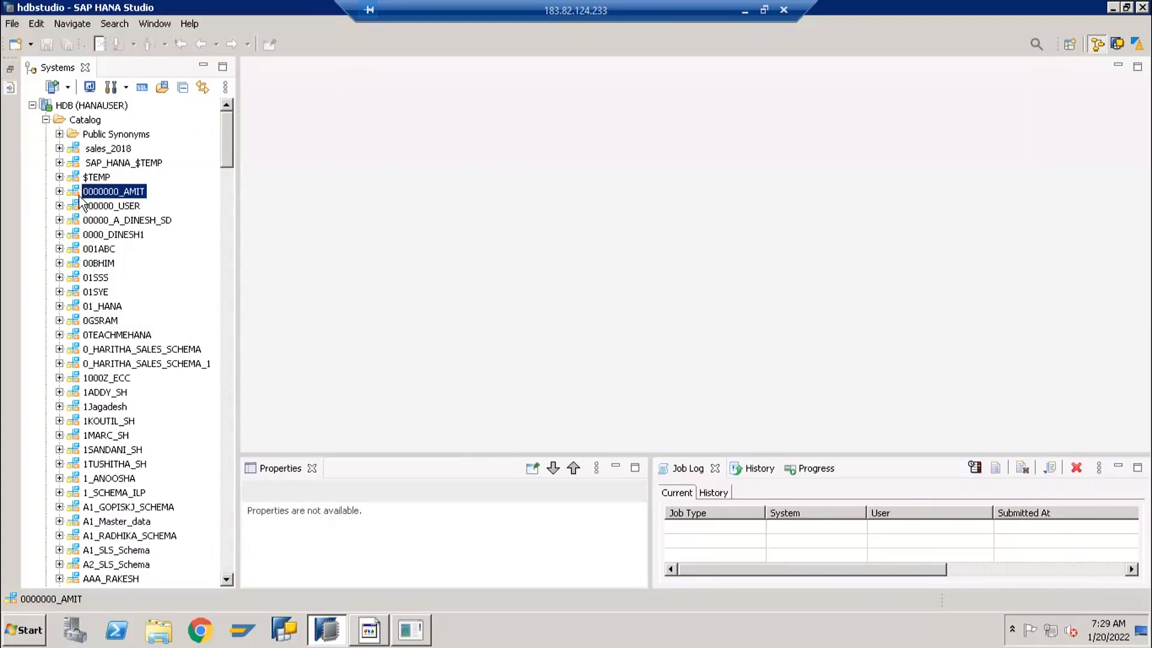
pyautogui.scroll(-7, 125, 411)
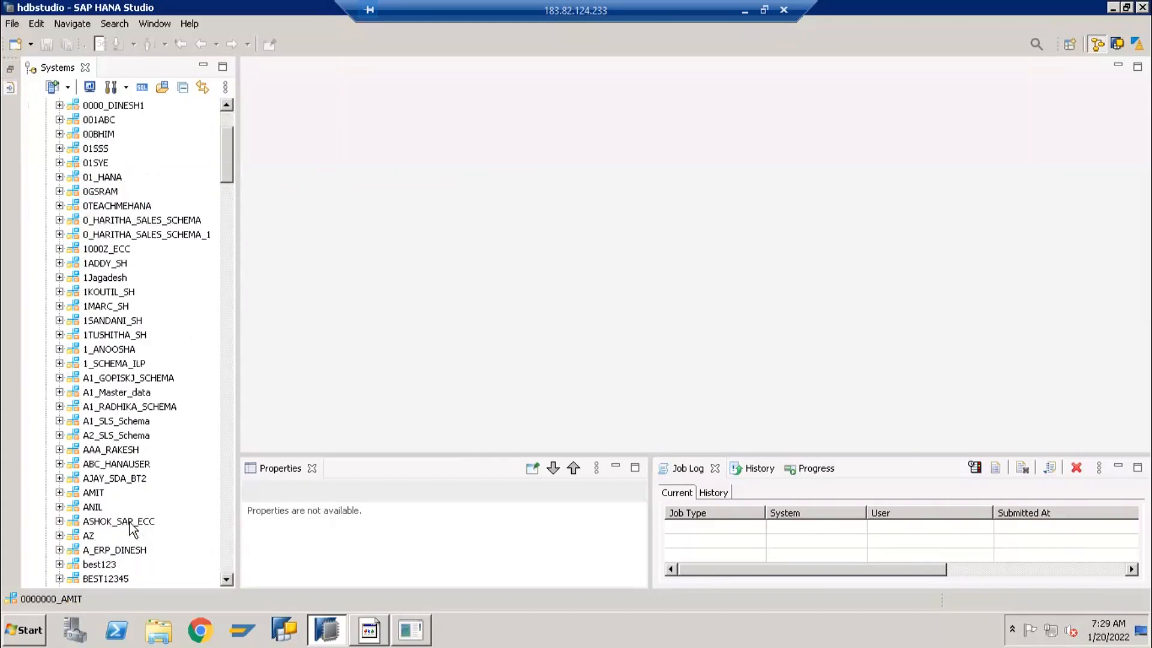
pyautogui.scroll(3, 129, 399)
pyautogui.scroll(4, 132, 393)
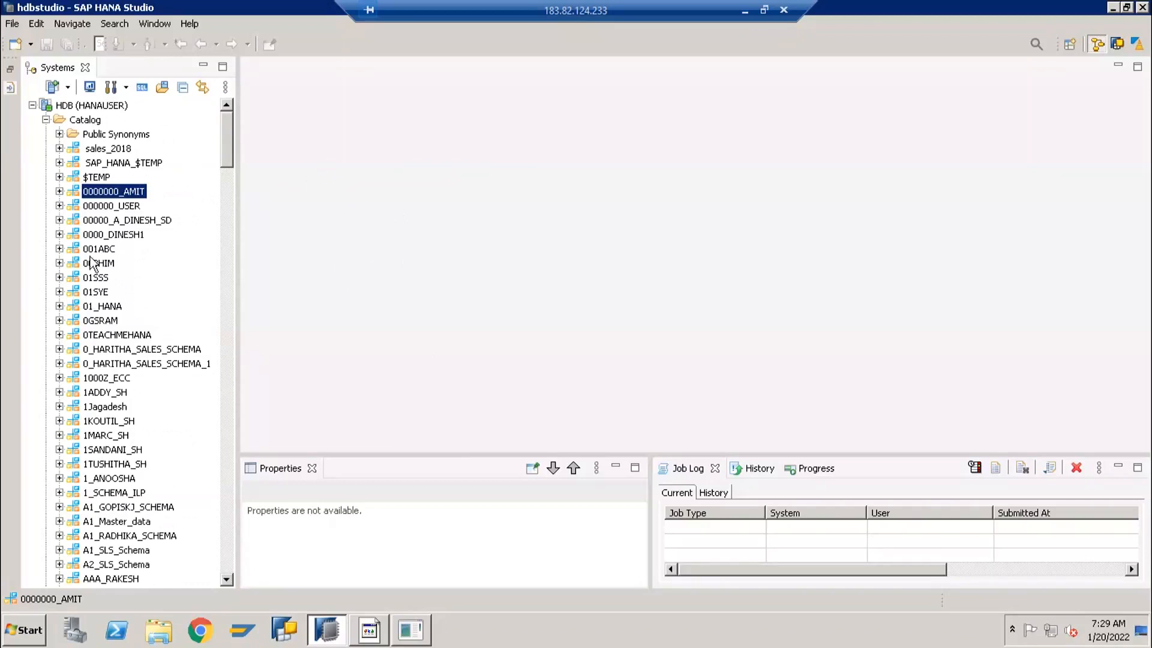
pyautogui.click(78, 349)
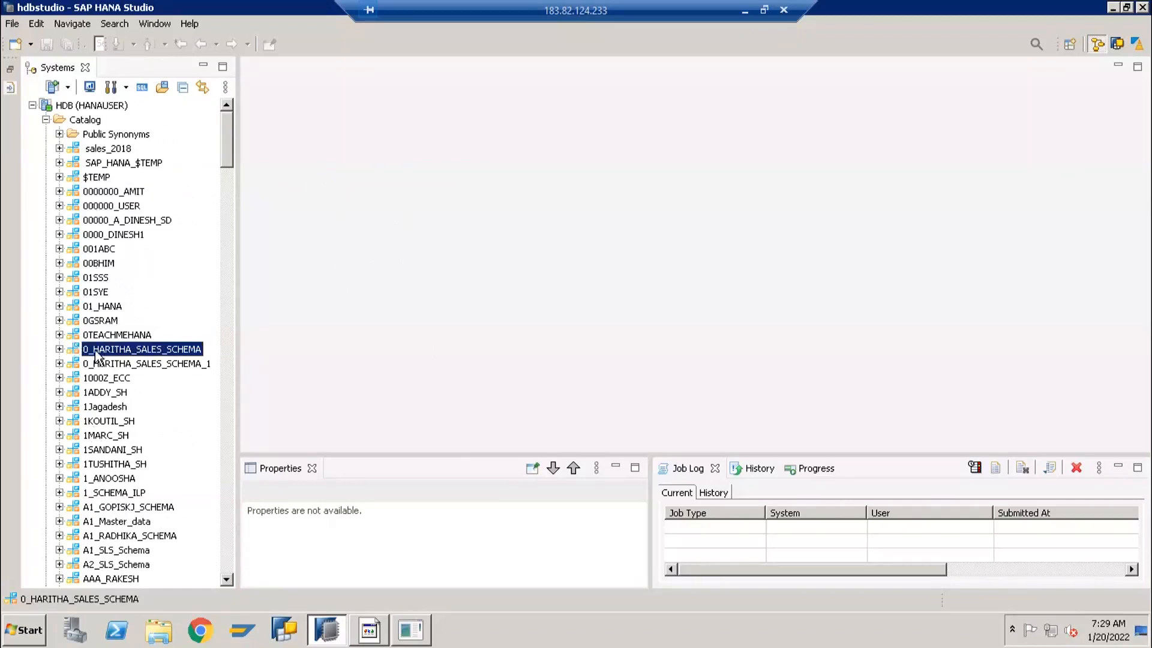
pyautogui.click(89, 207)
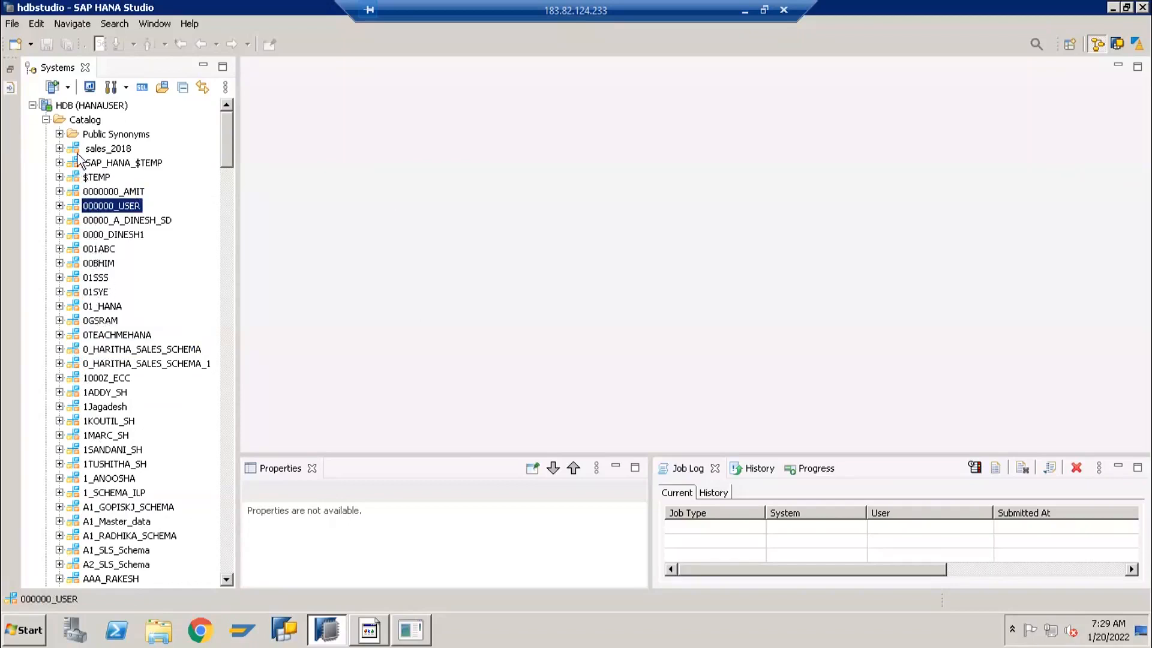
pyautogui.click(46, 121)
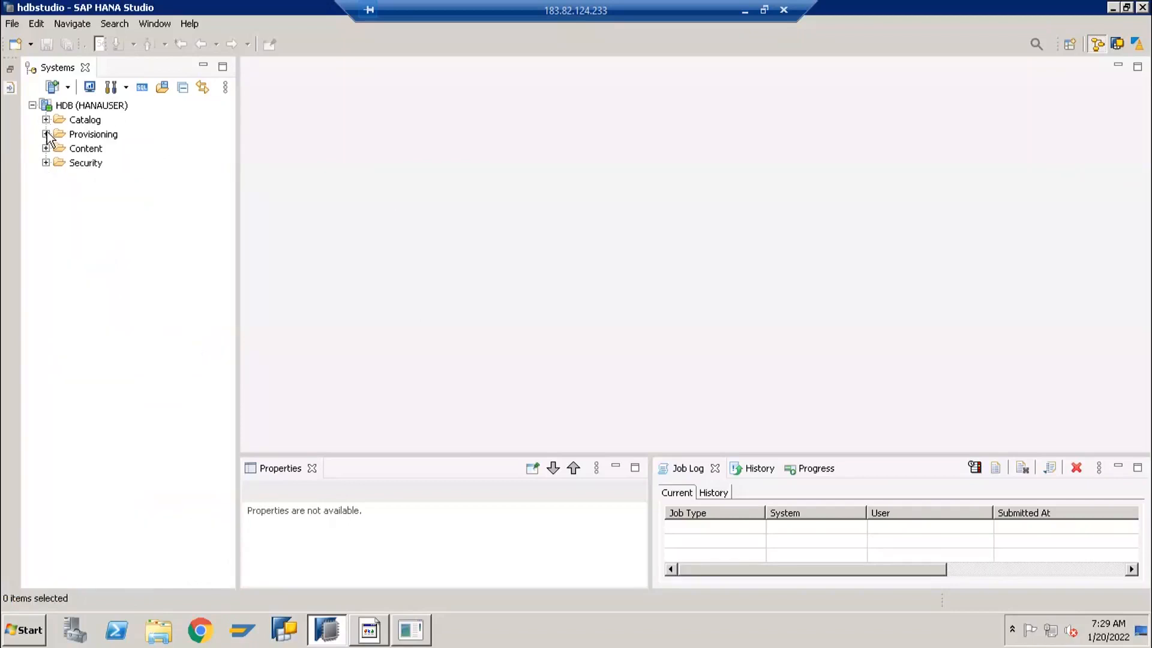
# Expand the Content folder of the HDB system and view the properties of packages near the start of its list
pyautogui.click(59, 149)
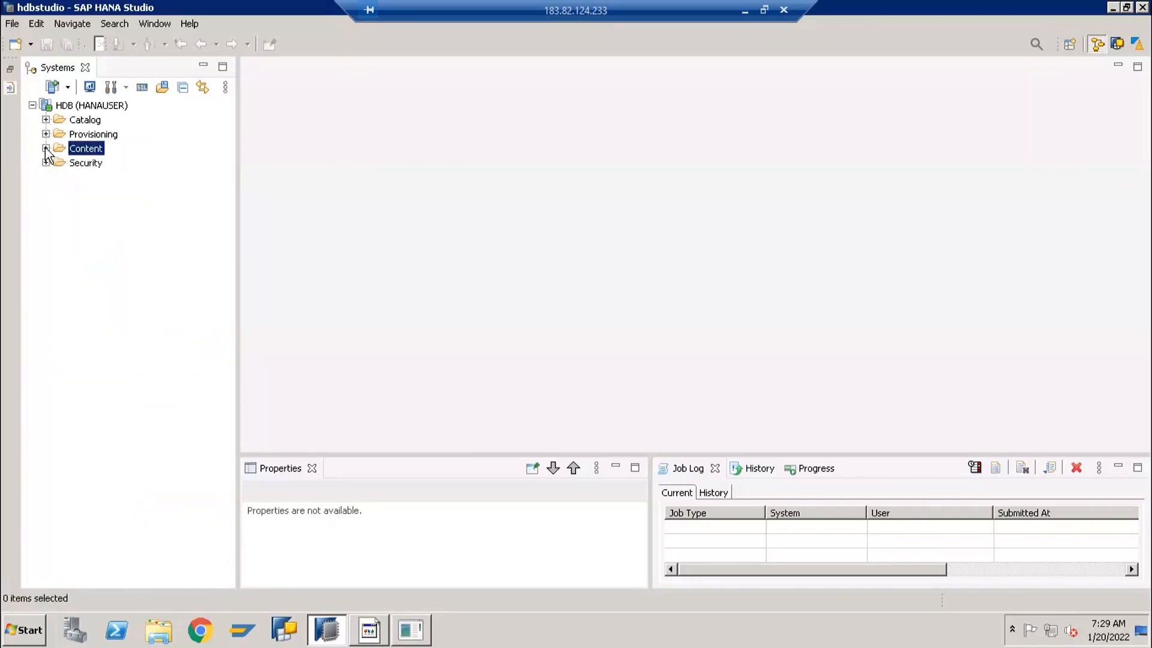
pyautogui.click(45, 148)
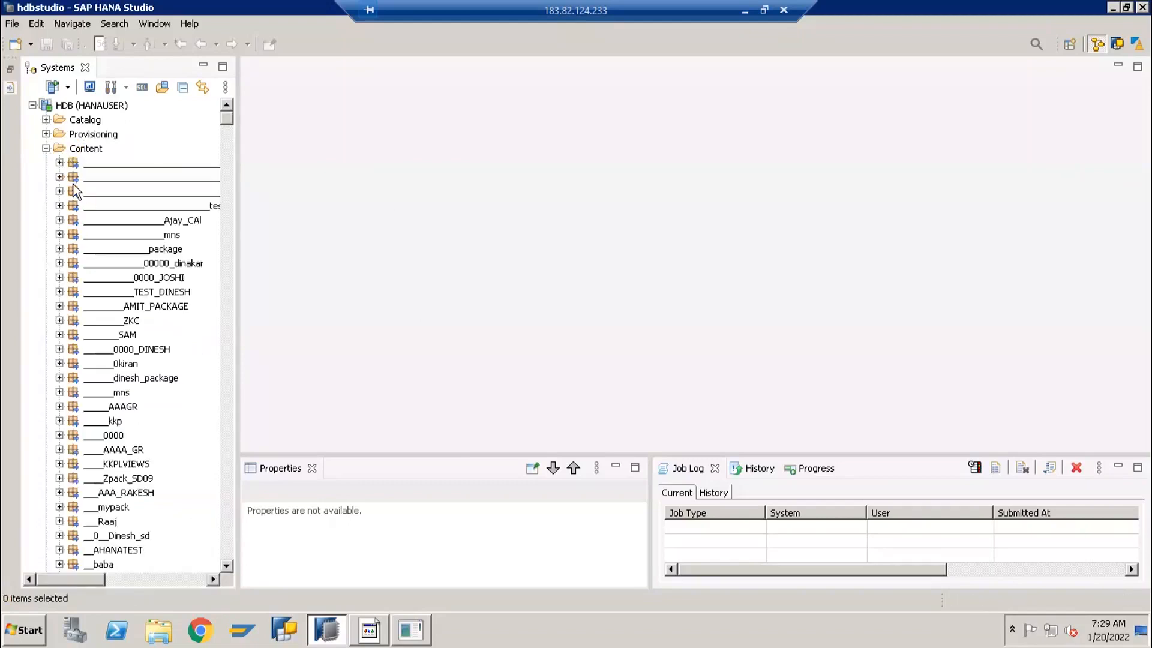
pyautogui.click(74, 180)
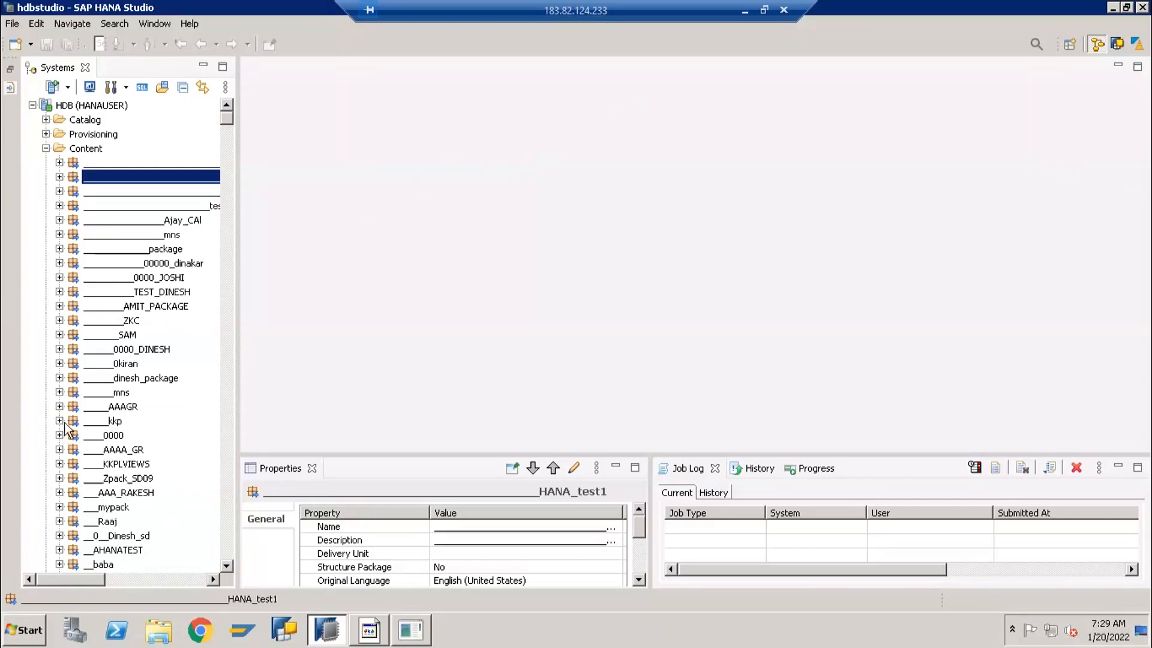
pyautogui.scroll(-4, 68, 427)
pyautogui.scroll(4, 84, 280)
pyautogui.click(77, 251)
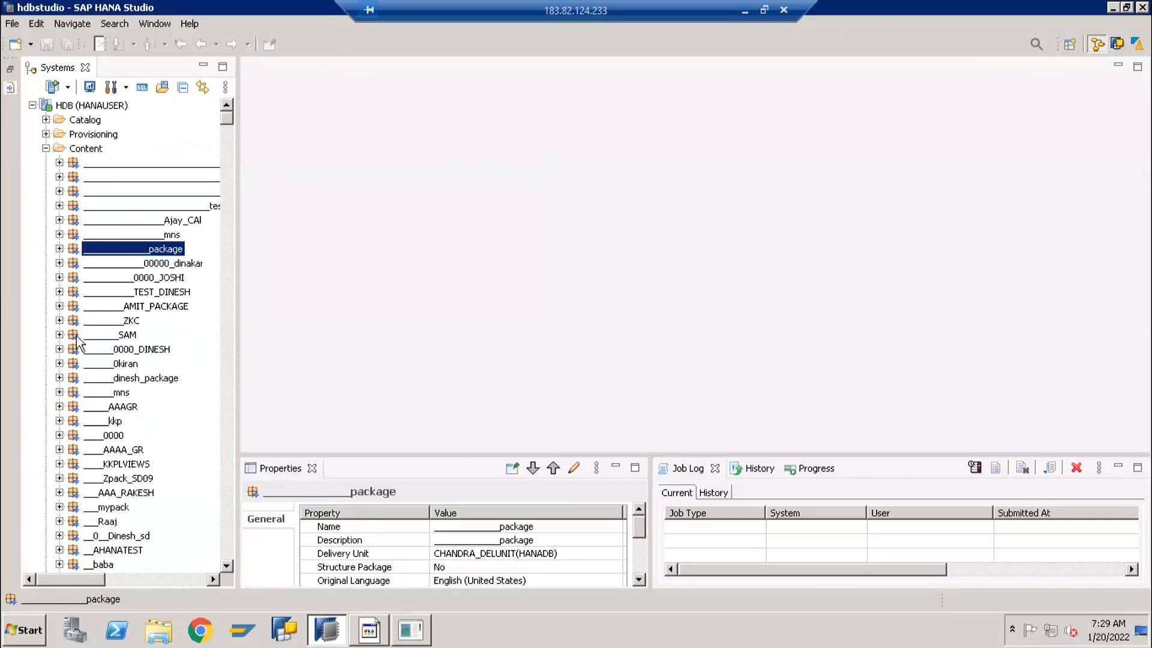
# Look further through the packages under Content, inspect the properties of individual packages, and collapse the folder again
pyautogui.scroll(-20, 84, 409)
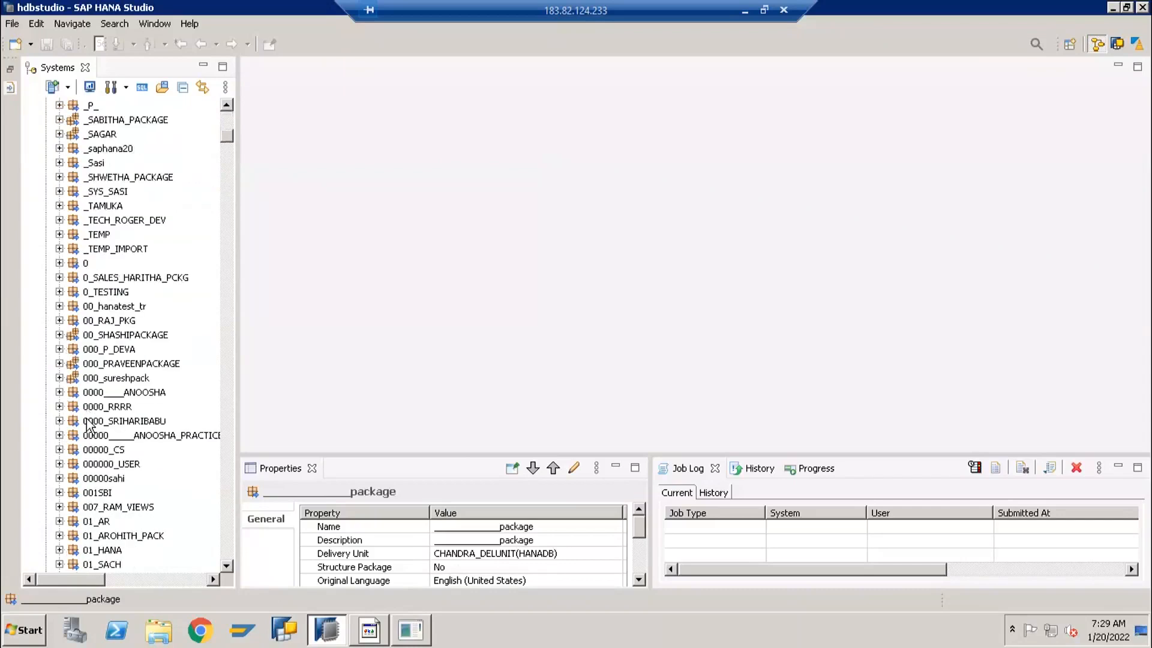
pyautogui.scroll(-1, 88, 416)
pyautogui.scroll(-7, 89, 420)
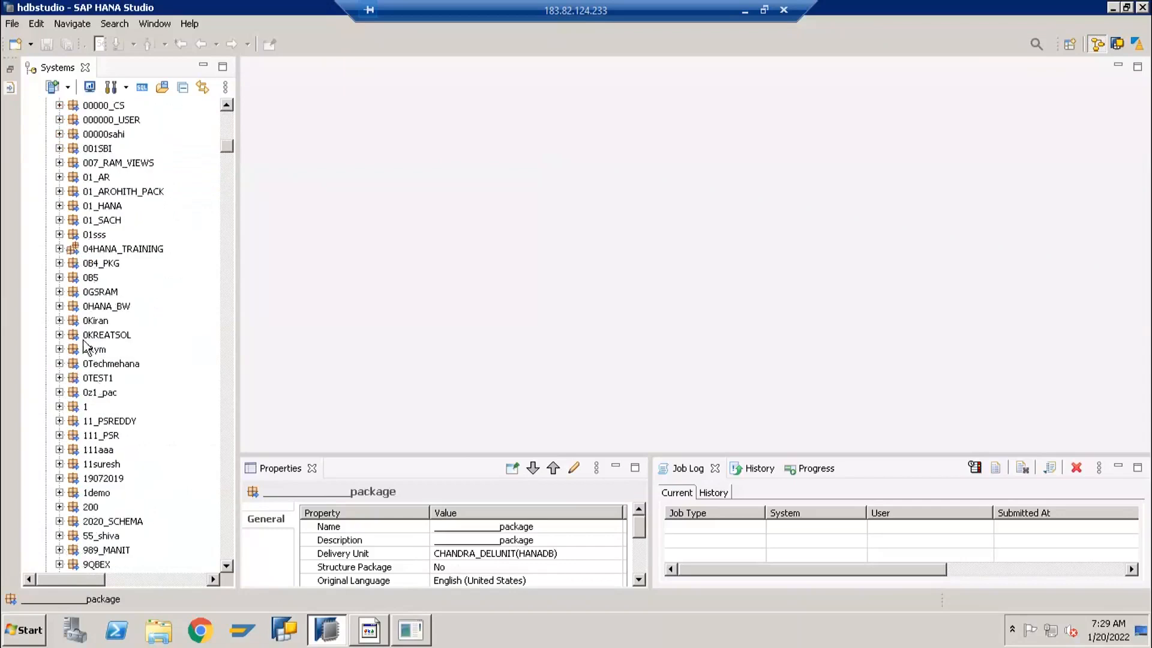
pyautogui.click(72, 320)
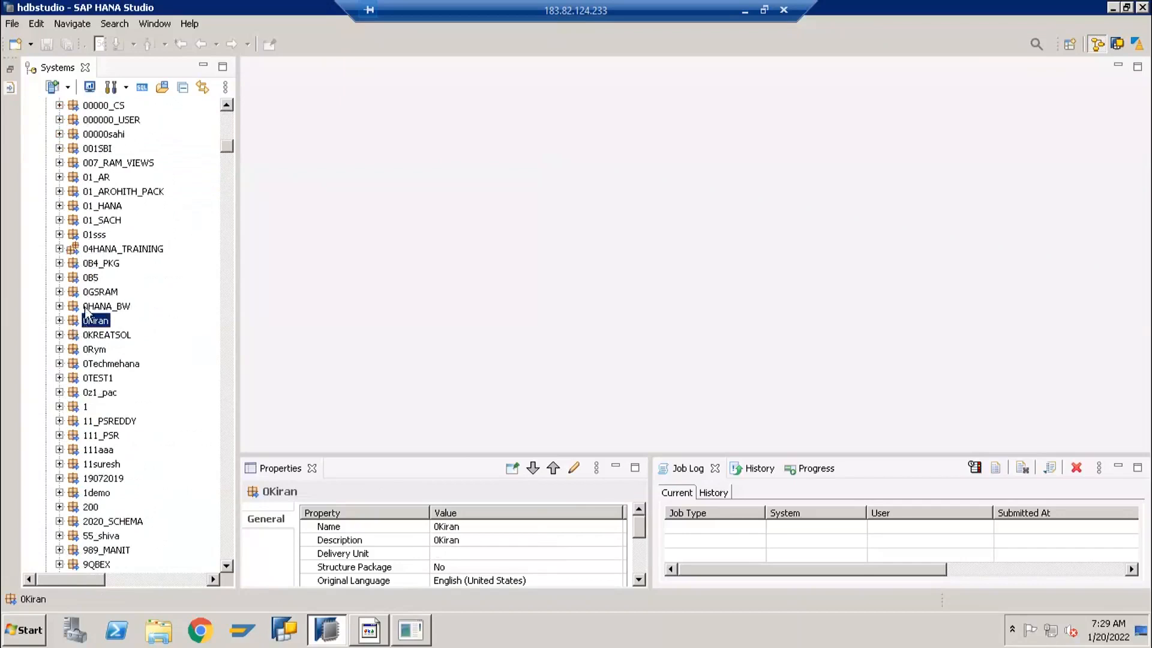
pyautogui.scroll(10, 88, 216)
pyautogui.scroll(15, 87, 210)
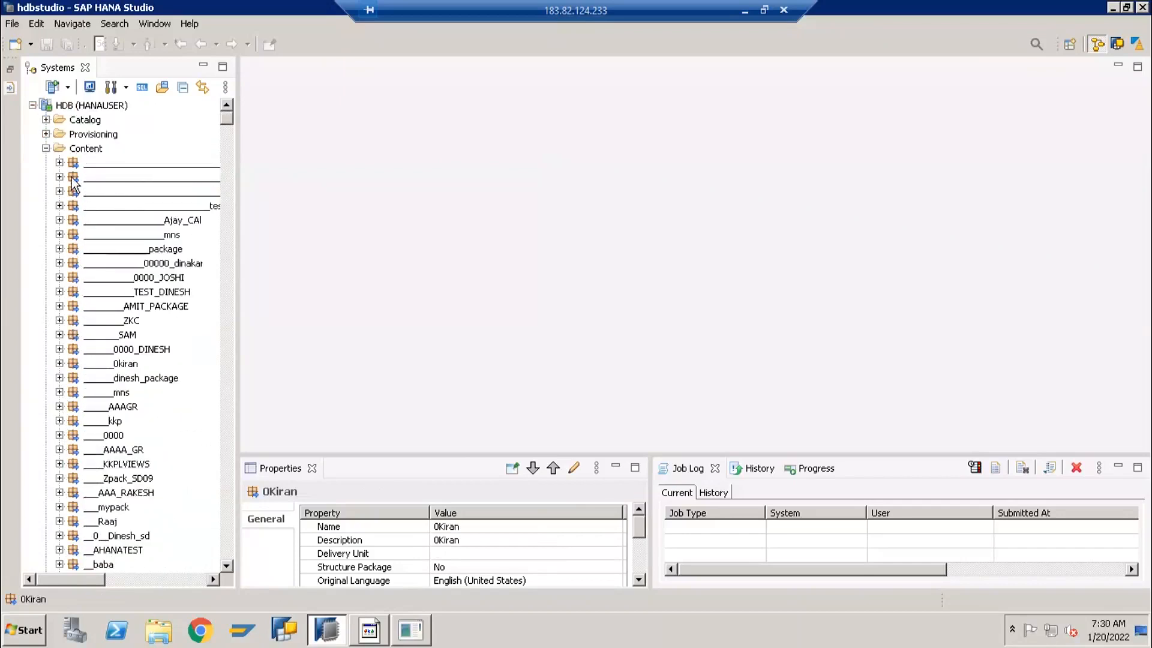
pyautogui.click(72, 179)
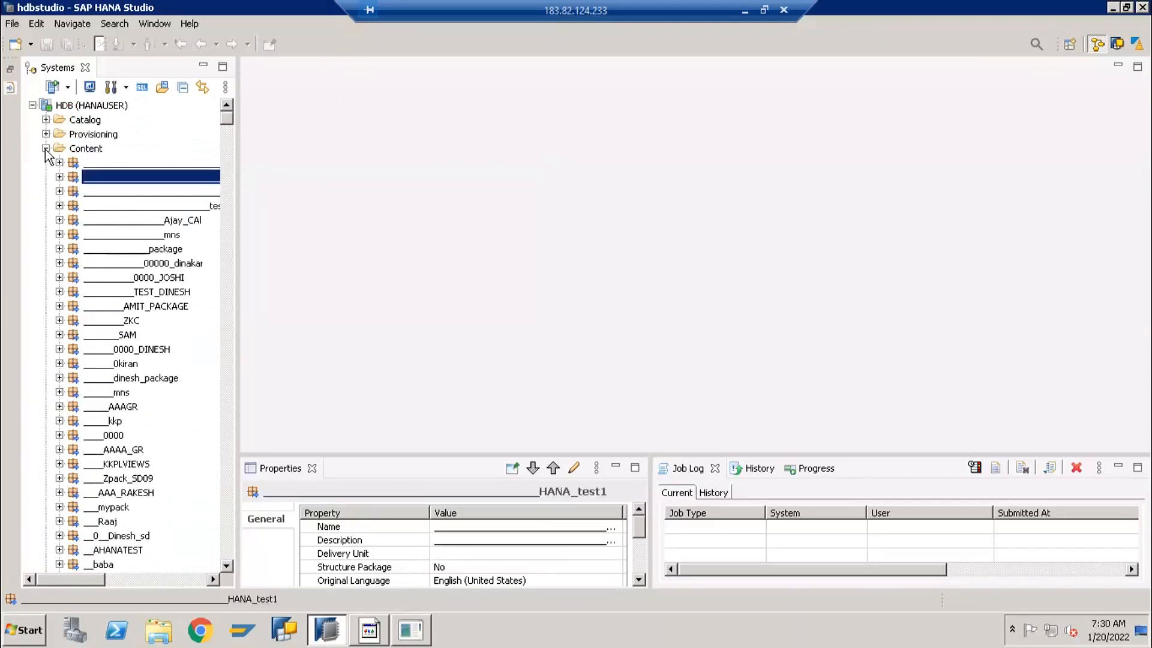
pyautogui.click(45, 148)
# Expand the Catalog folder and look through its schemas, selecting a few of them and the HDB system entry
pyautogui.click(46, 119)
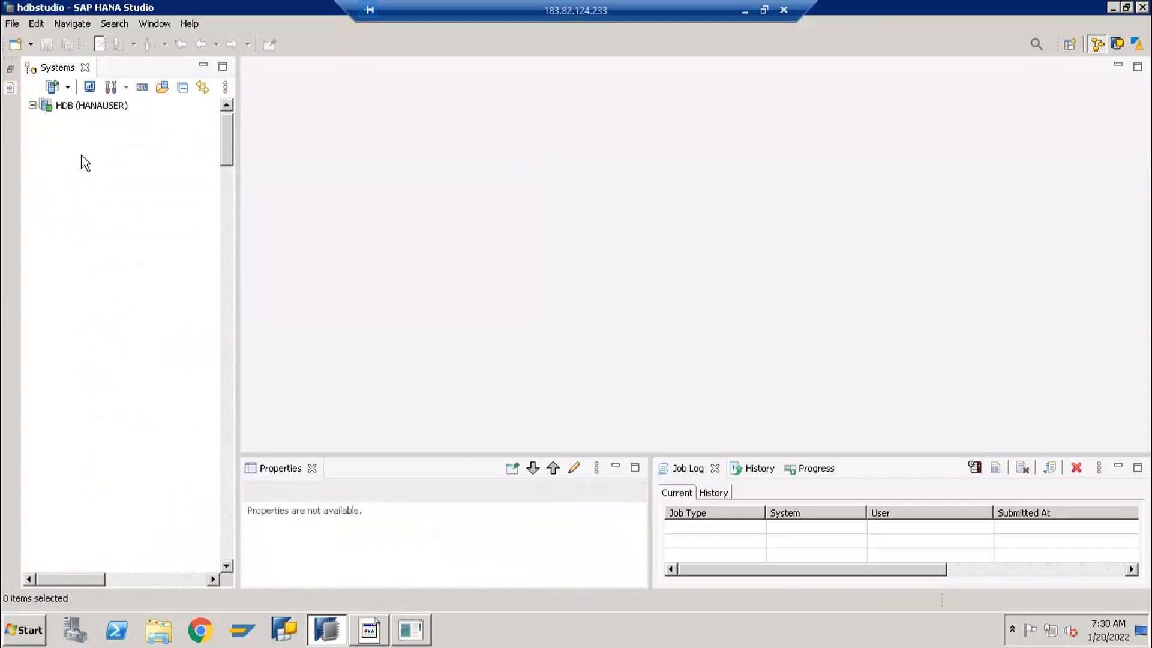
pyautogui.click(95, 206)
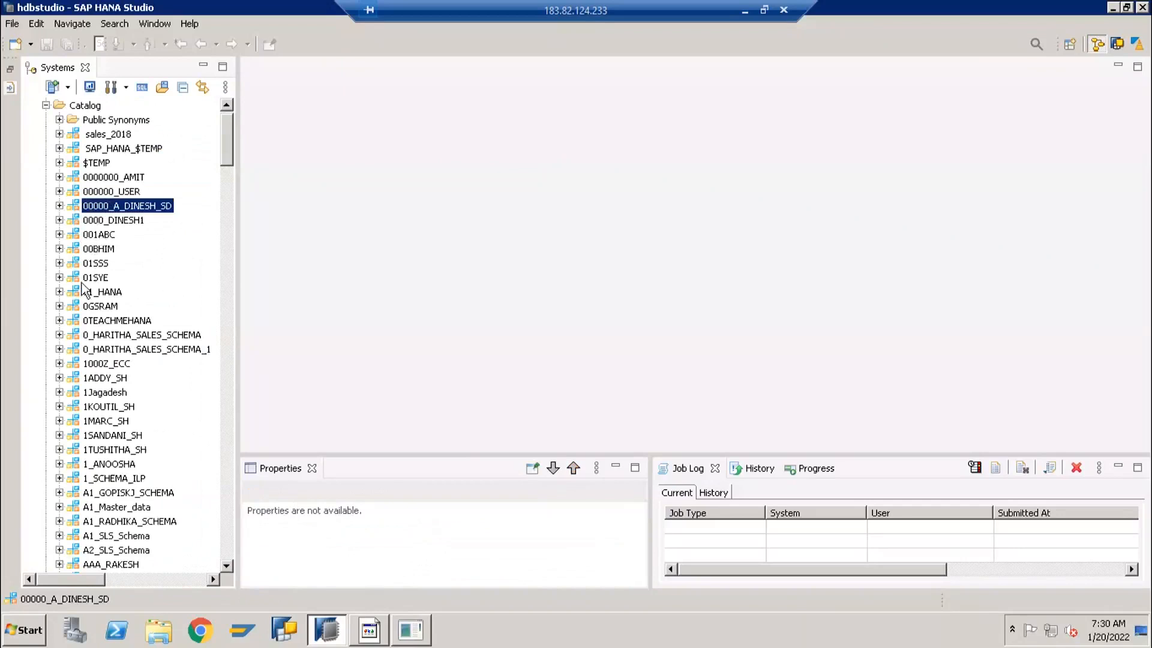
pyautogui.click(77, 337)
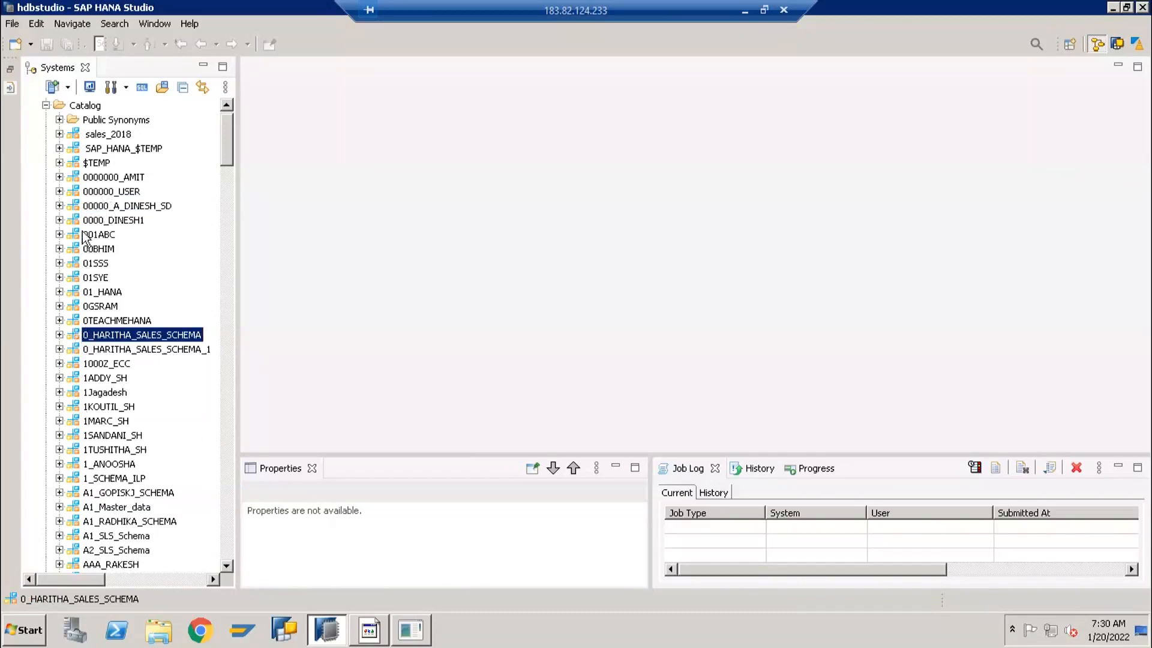
pyautogui.click(88, 206)
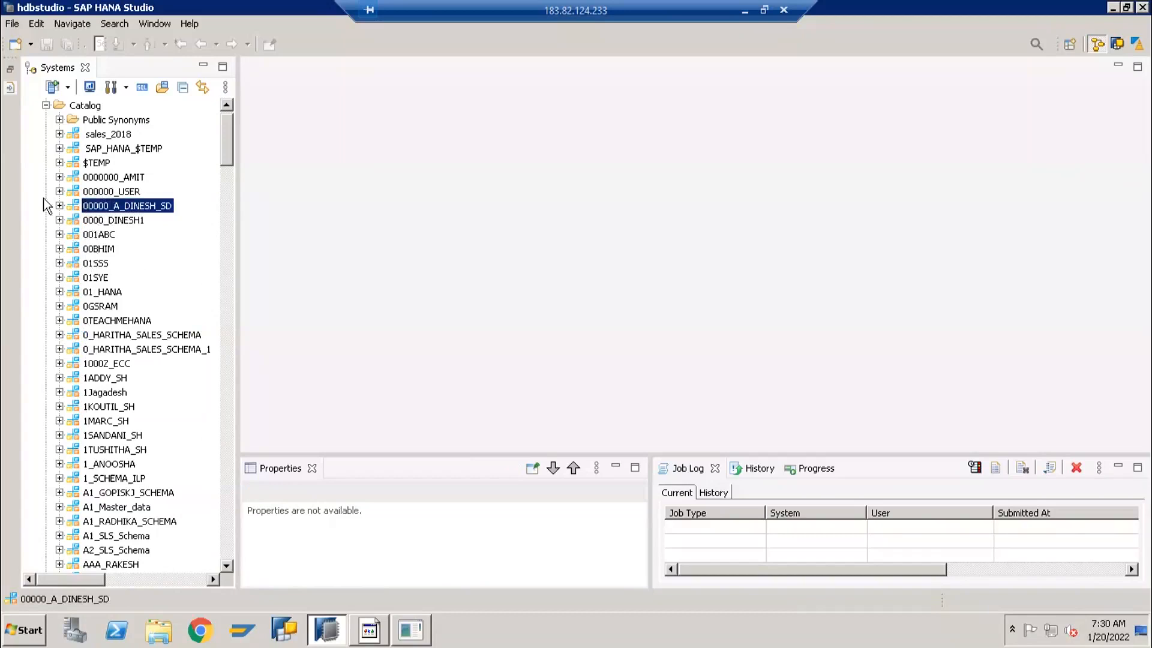
pyautogui.scroll(1, 60, 191)
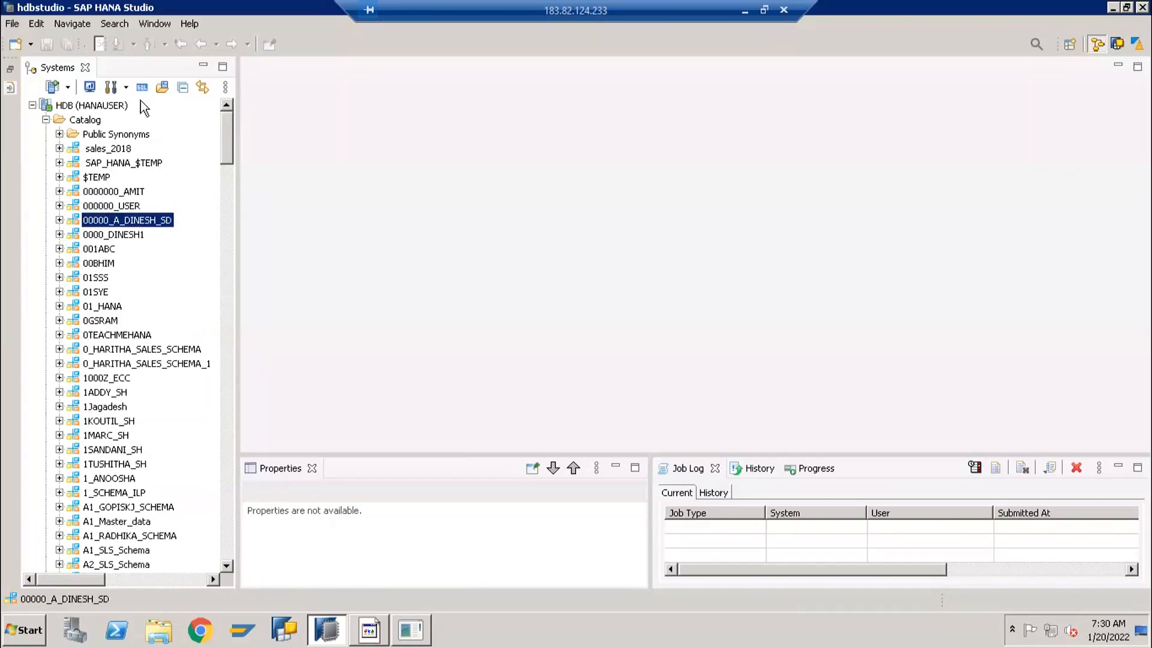
pyautogui.click(86, 106)
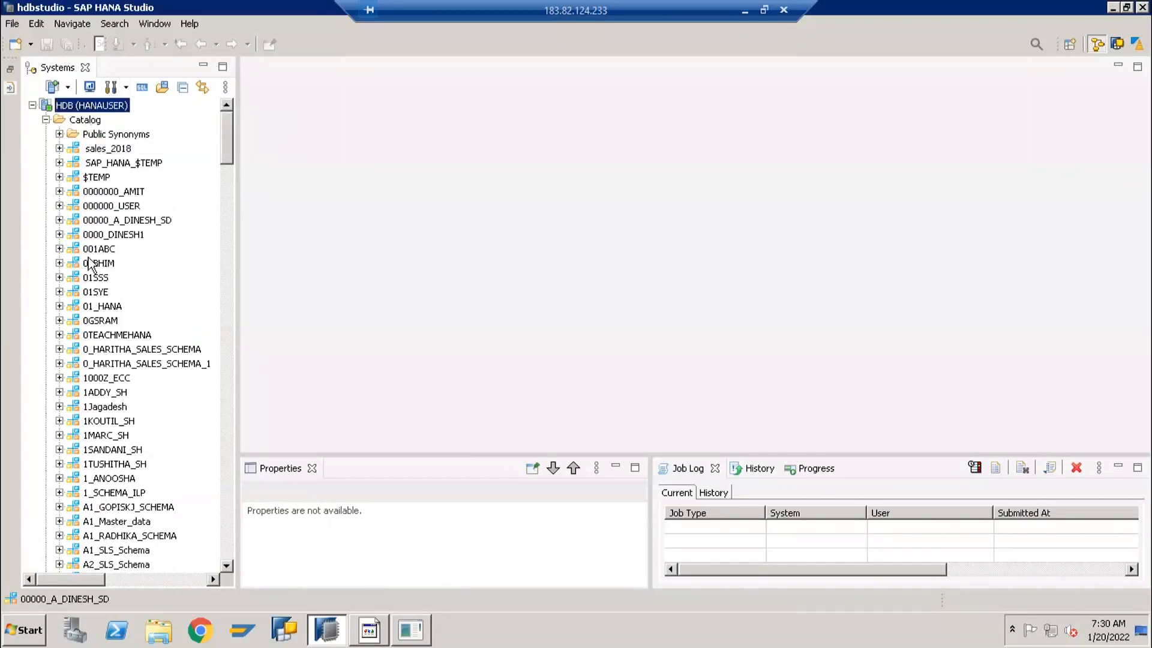
pyautogui.scroll(-1, 116, 384)
pyautogui.scroll(-9, 116, 384)
pyautogui.scroll(10, 118, 360)
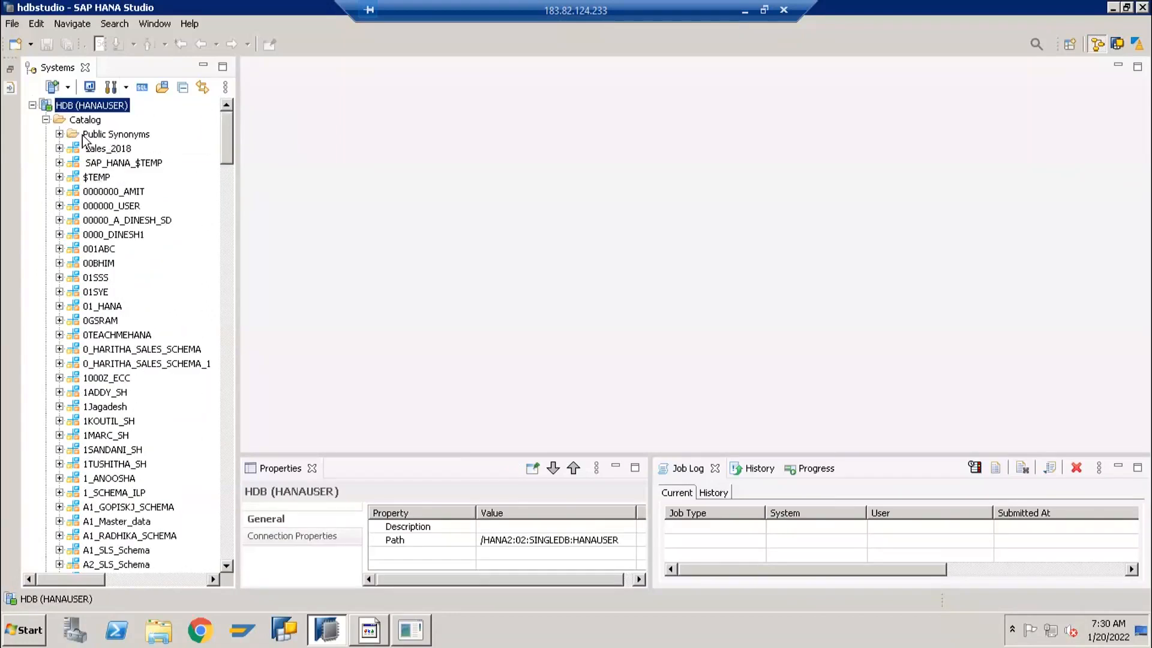
# Filter the Catalog schemas with the pattern hanauser
pyautogui.click(79, 117)
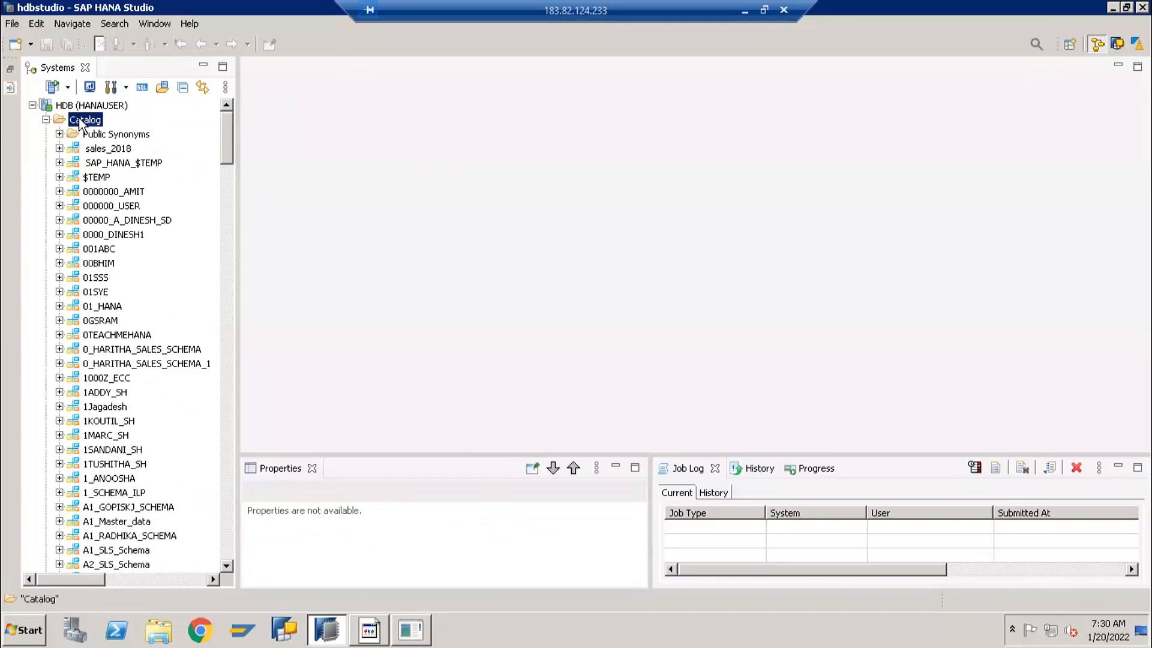
pyautogui.rightClick(79, 117)
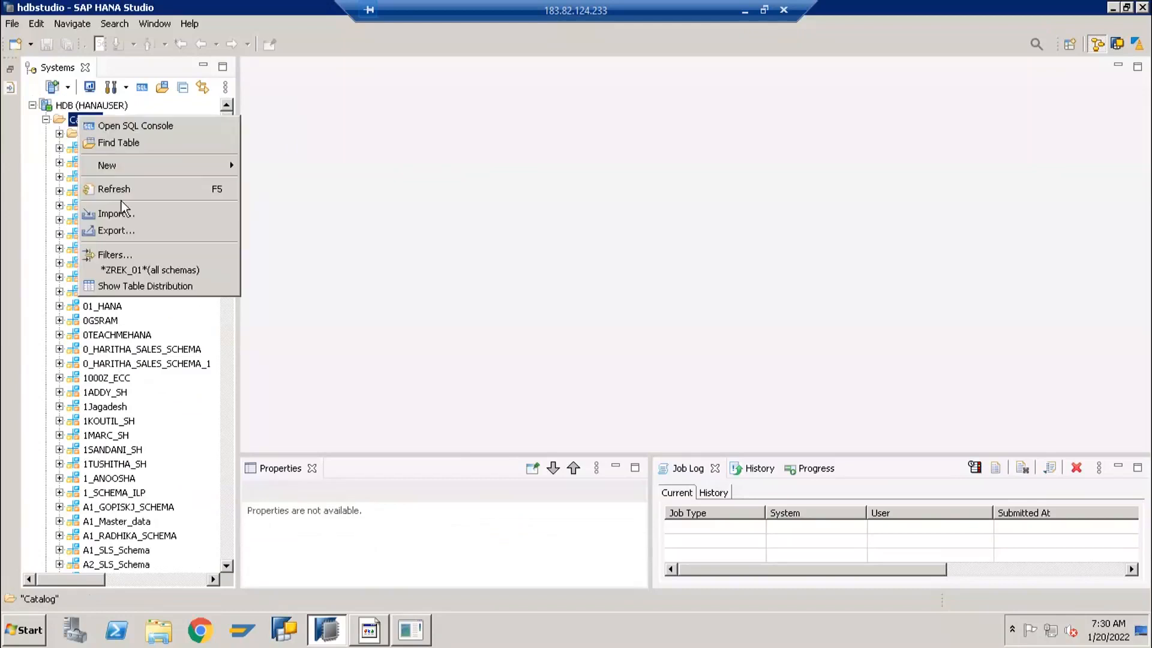
pyautogui.click(126, 254)
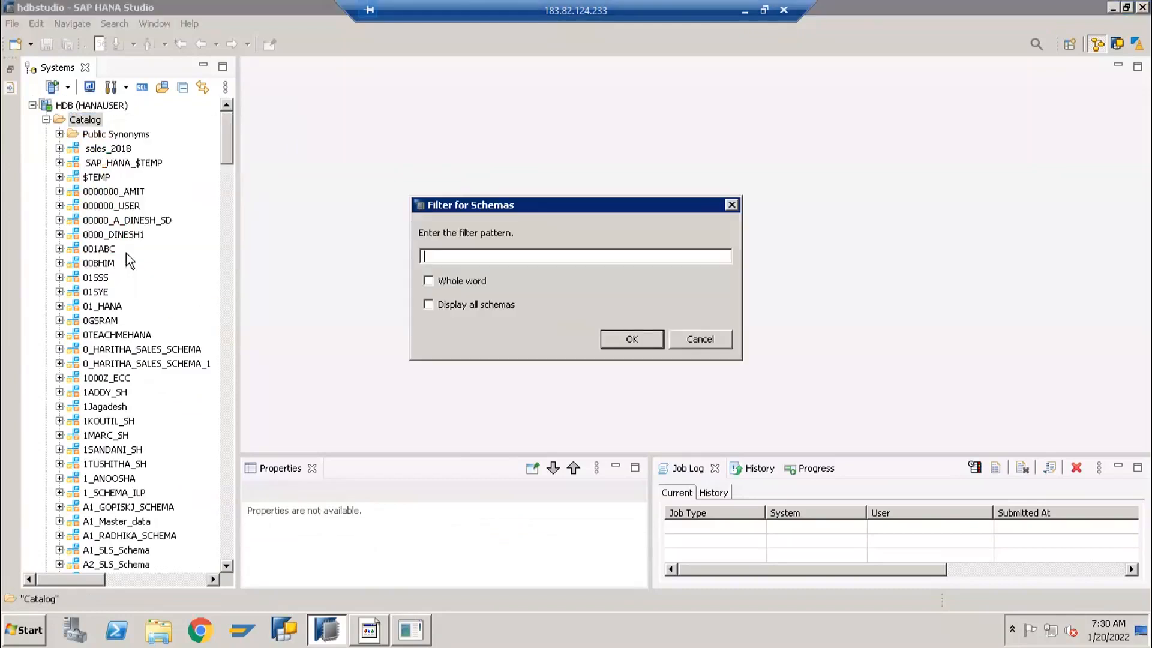
pyautogui.write('hanauser')
pyautogui.press('Return')
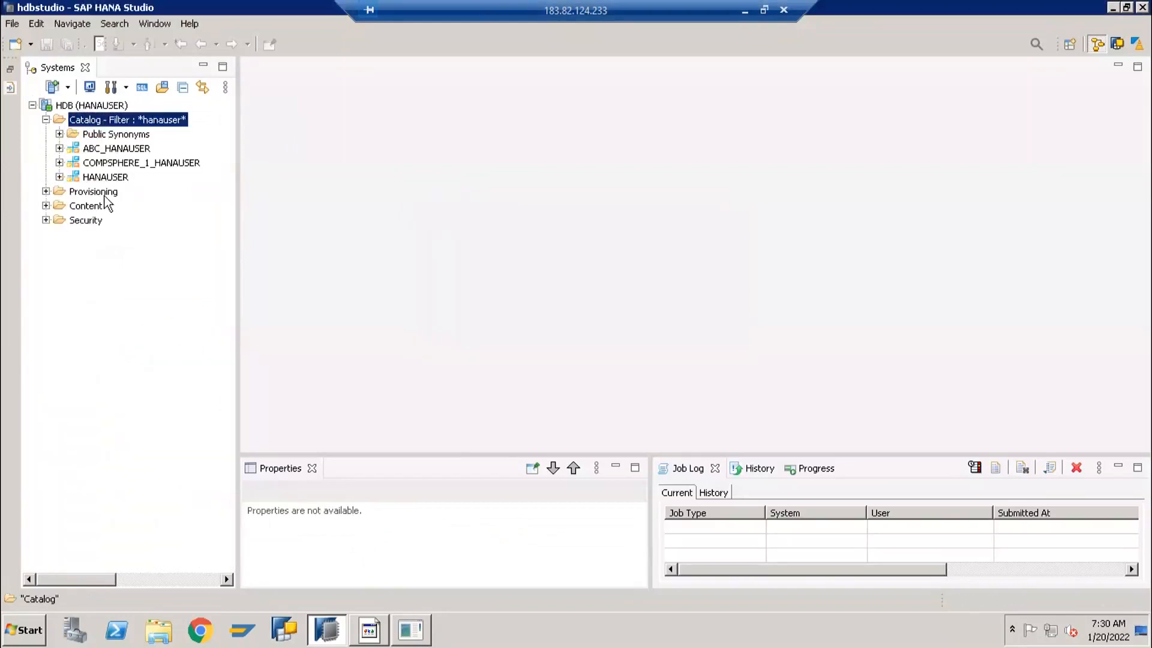
# Expand the HANAUSER schema to view its object folders
pyautogui.click(74, 178)
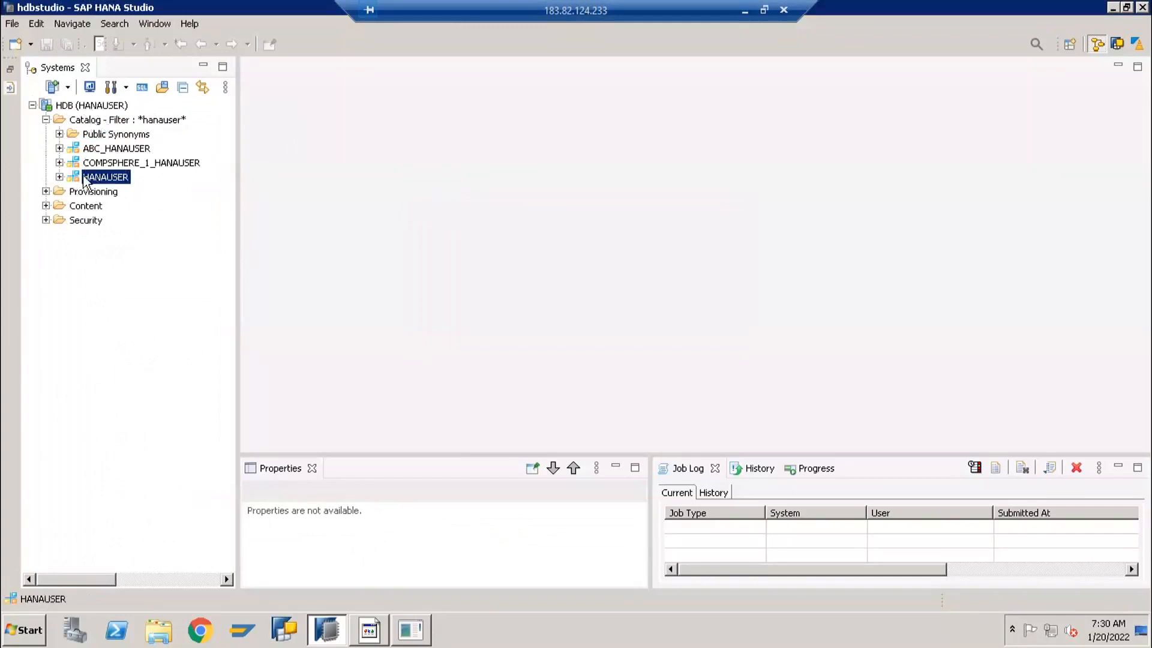
pyautogui.click(60, 177)
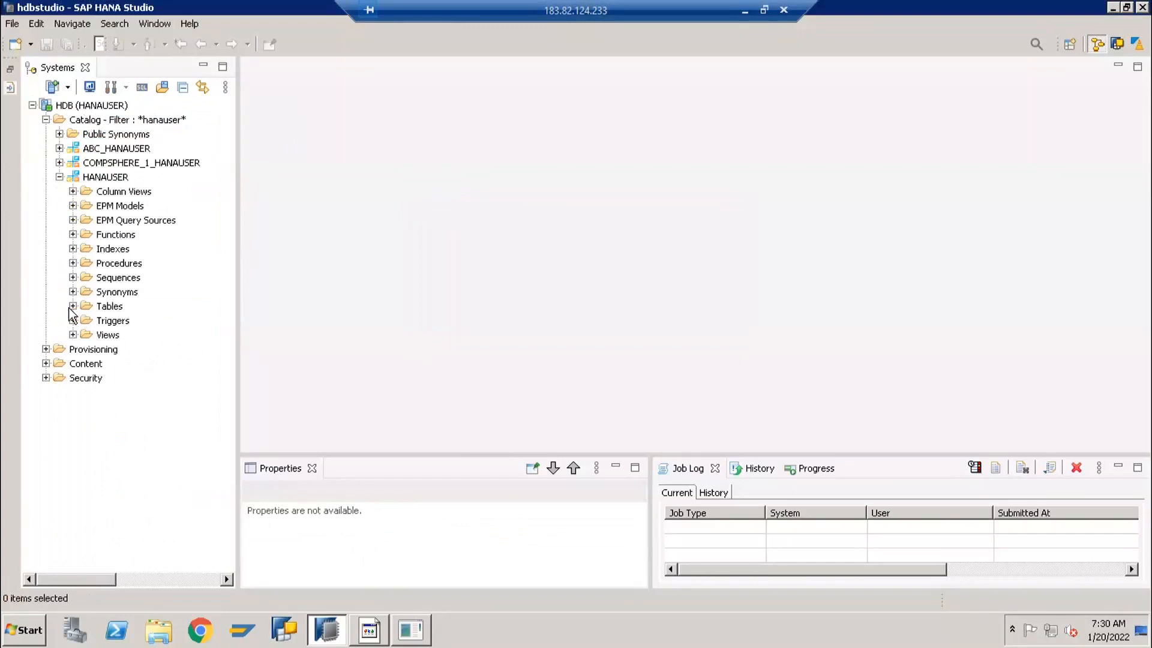
pyautogui.click(74, 178)
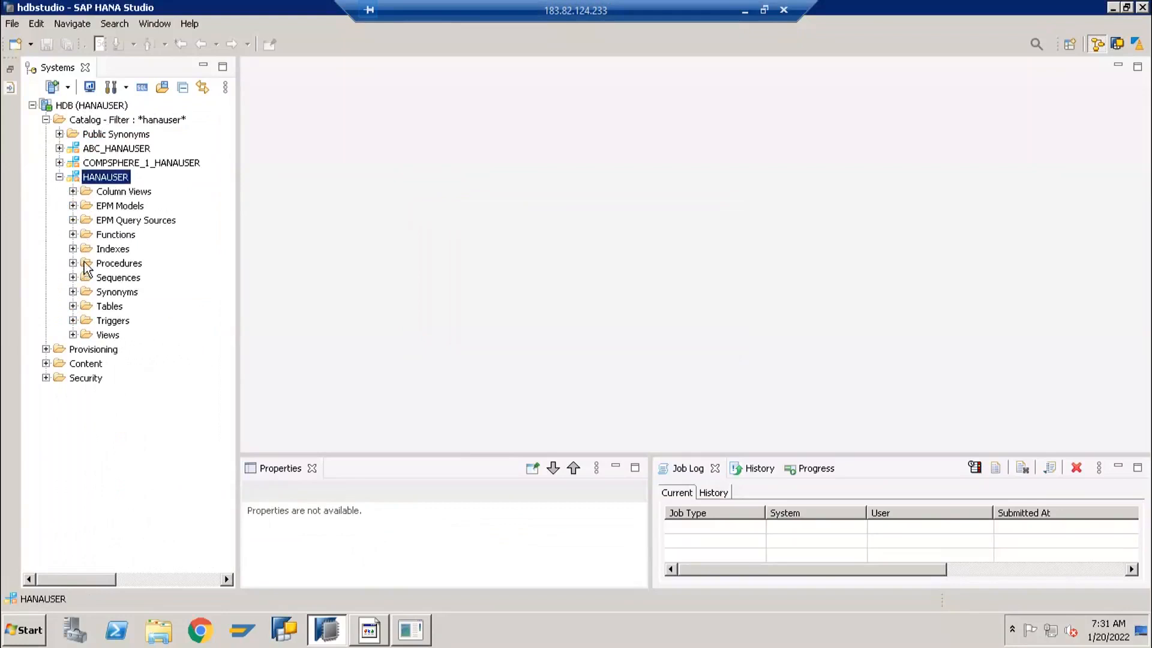
# Go through the HANAUSER schema's Column Views, Functions, Procedures, Tables and Views folders, and reselect the schema
pyautogui.click(136, 192)
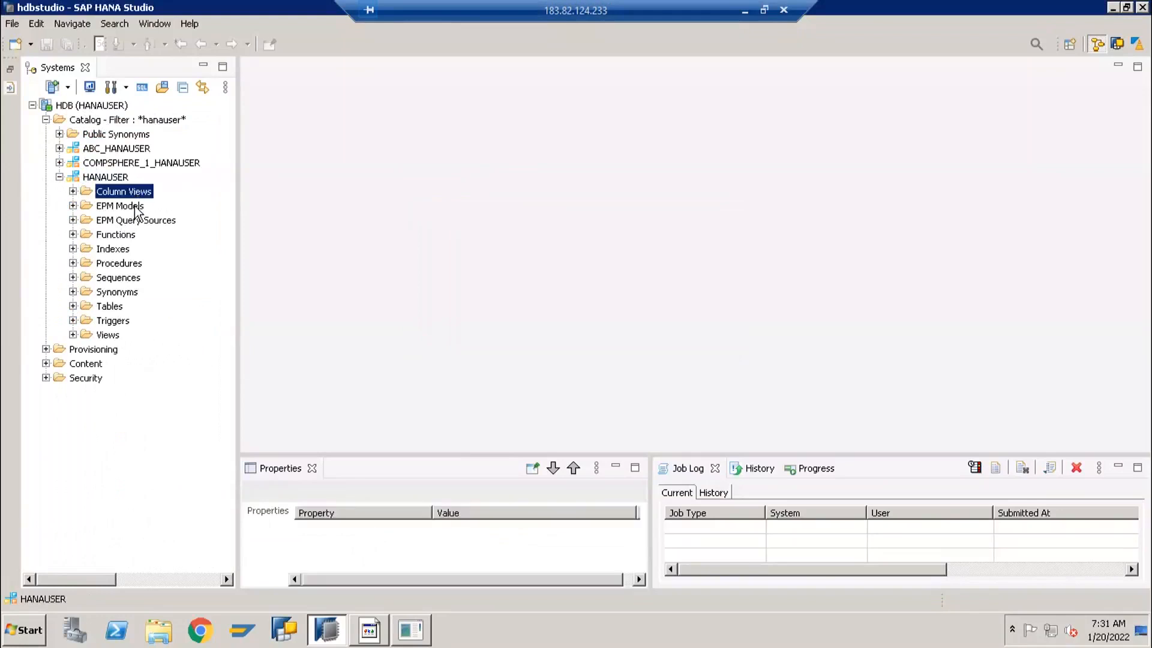
pyautogui.click(120, 234)
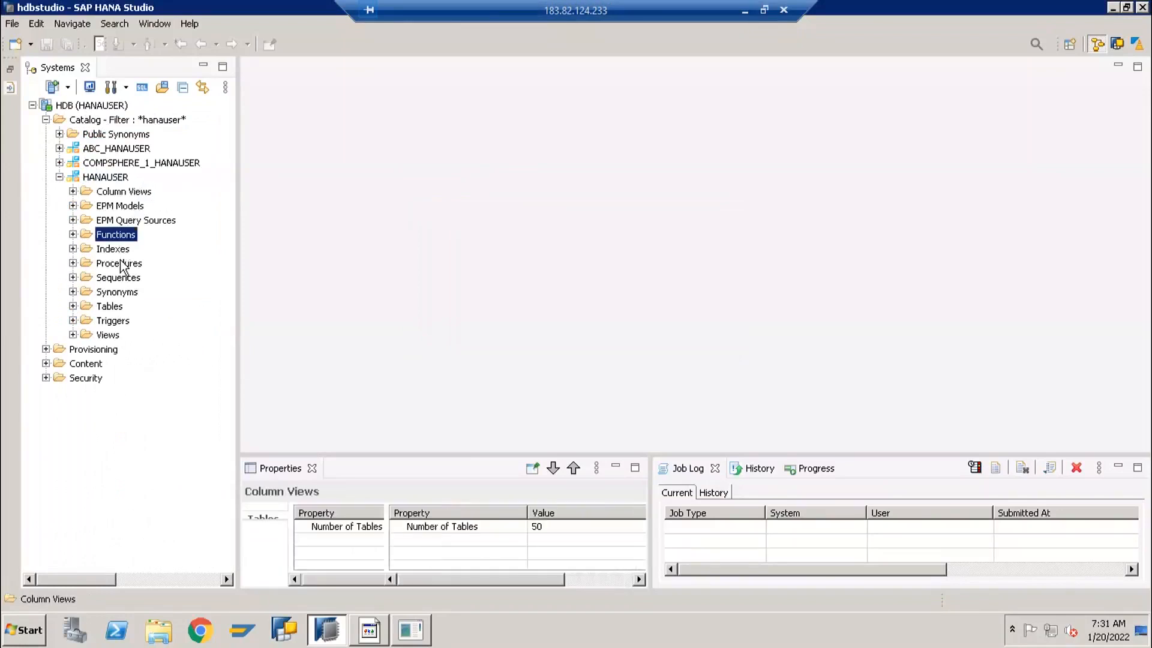
pyautogui.click(120, 264)
pyautogui.click(110, 307)
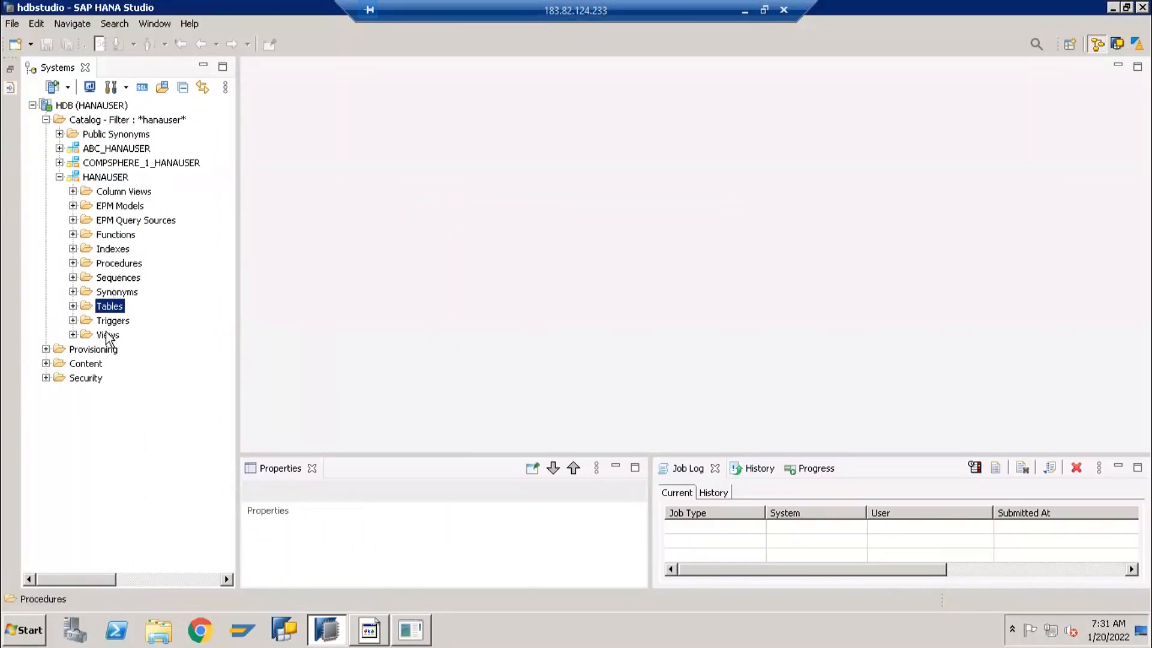
pyautogui.click(108, 334)
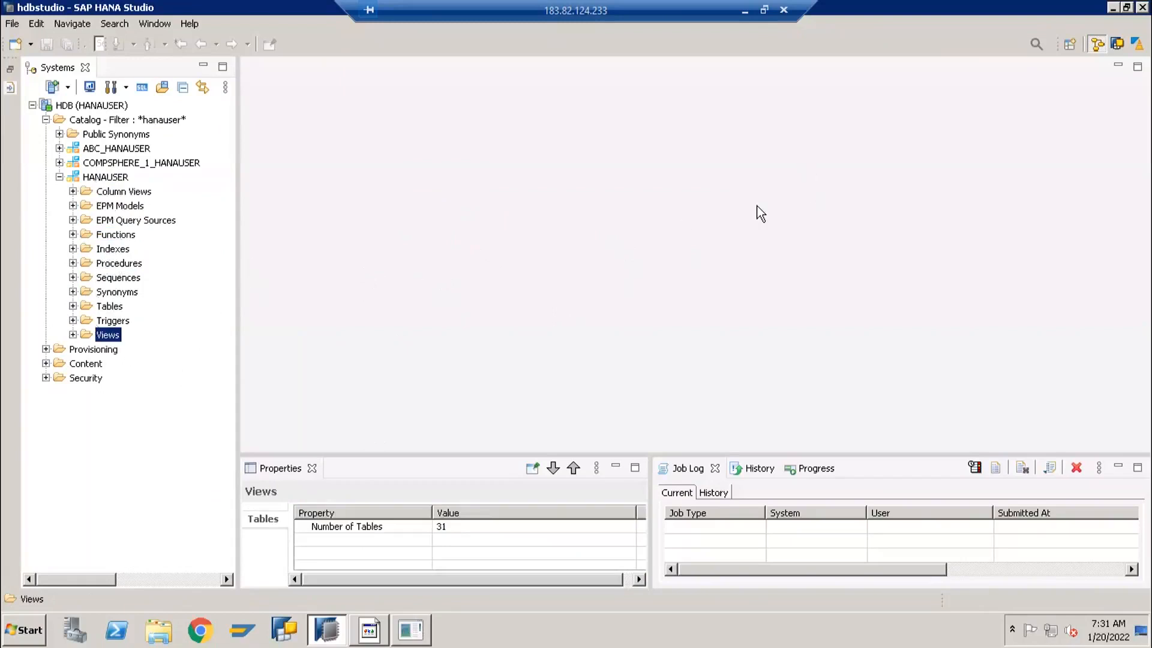
pyautogui.click(72, 179)
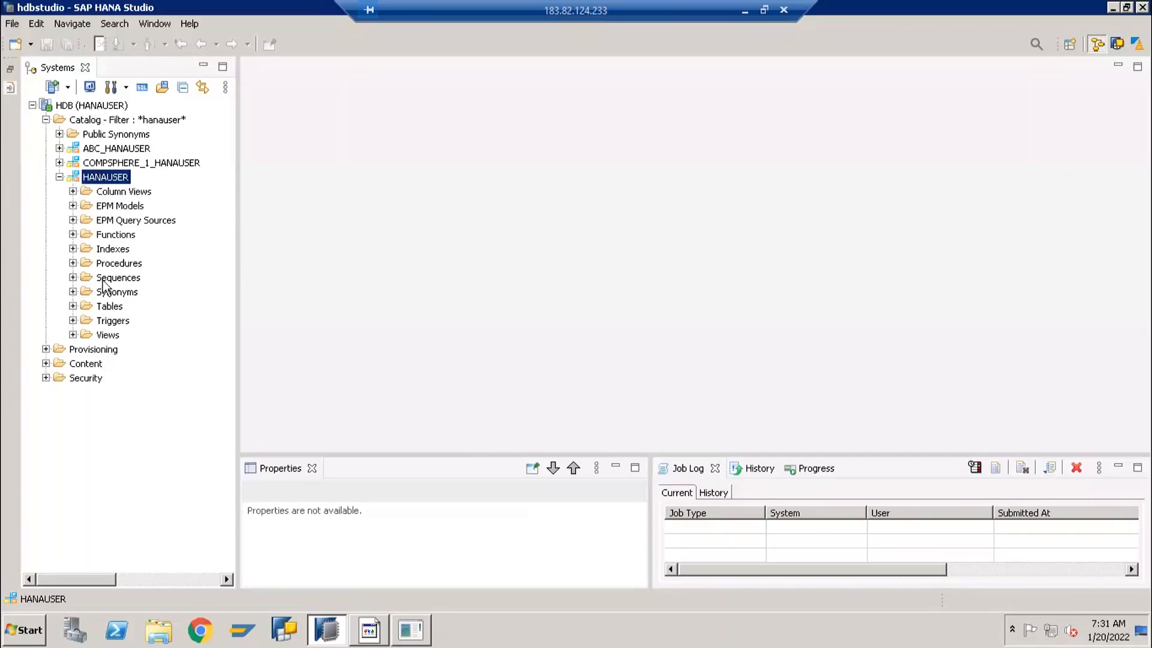
# Check the HANAUSER schema's Tables folder, expand its Views folder to examine the listed views, and collapse it again
pyautogui.click(73, 306)
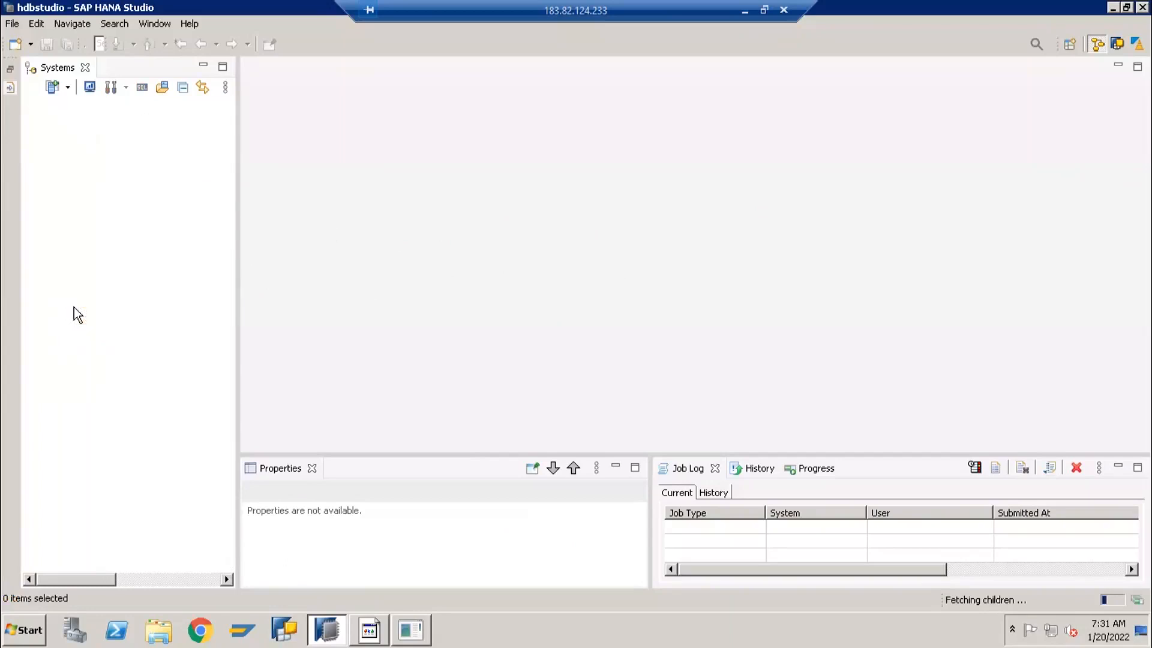
pyautogui.click(89, 336)
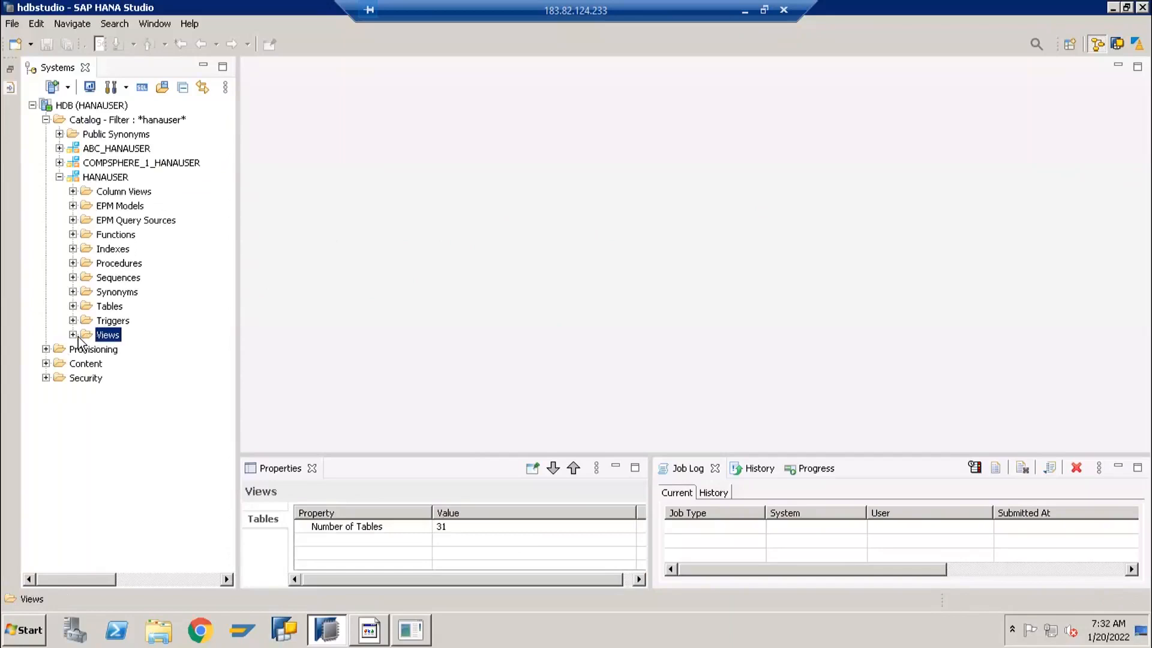
pyautogui.click(73, 334)
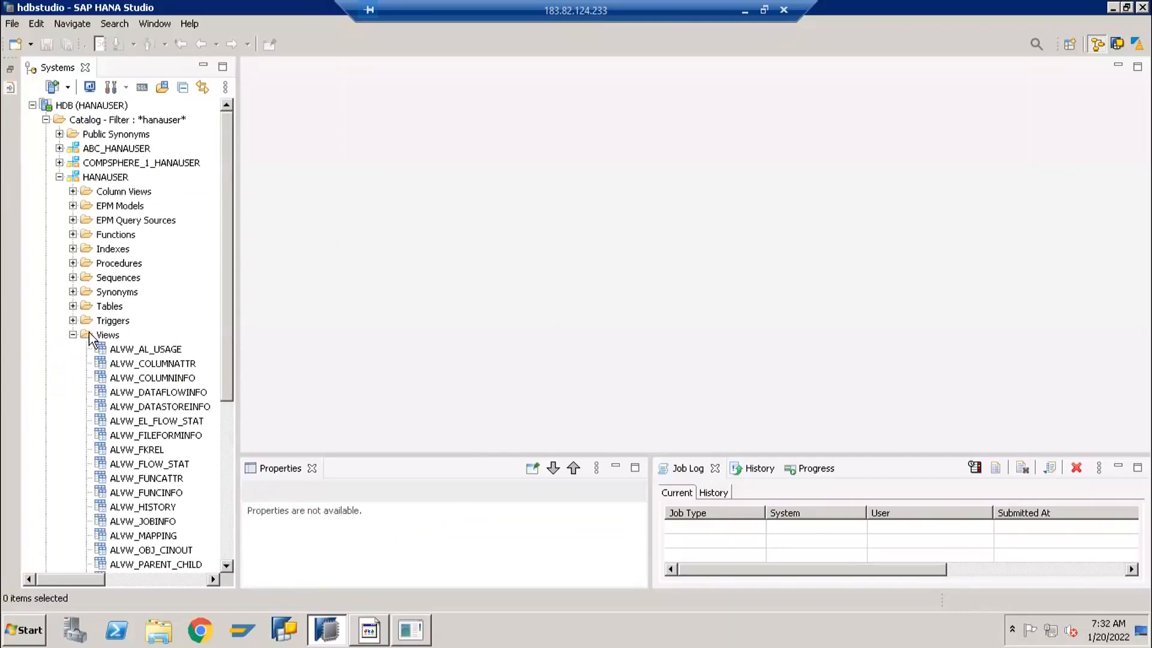
pyautogui.click(88, 333)
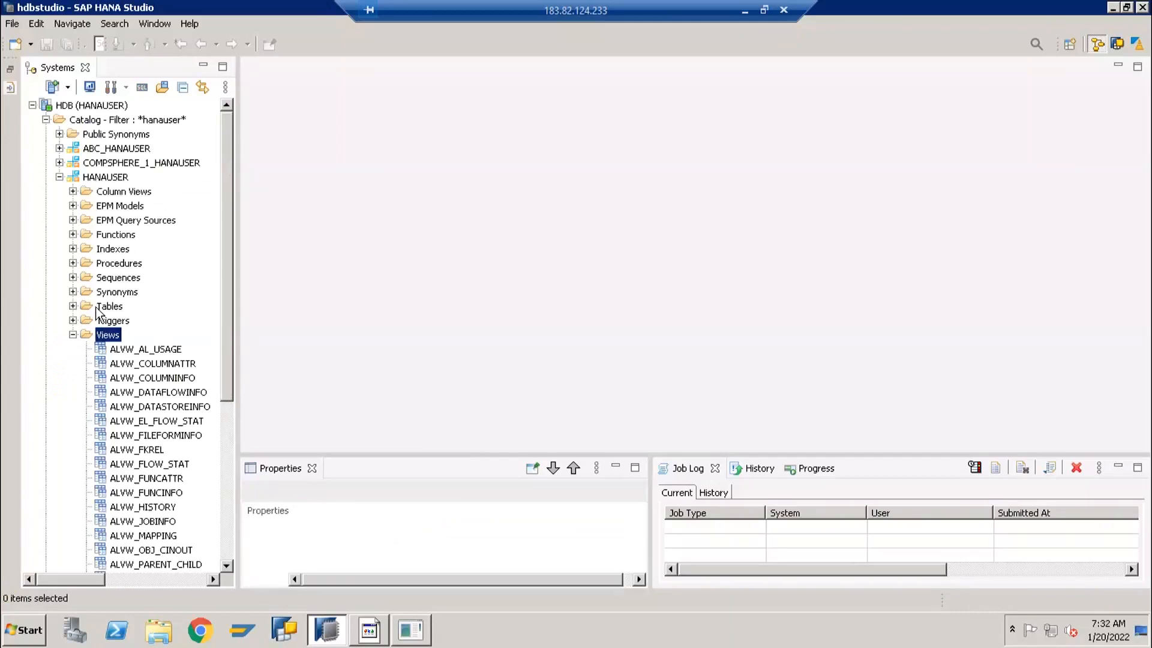
pyautogui.click(108, 306)
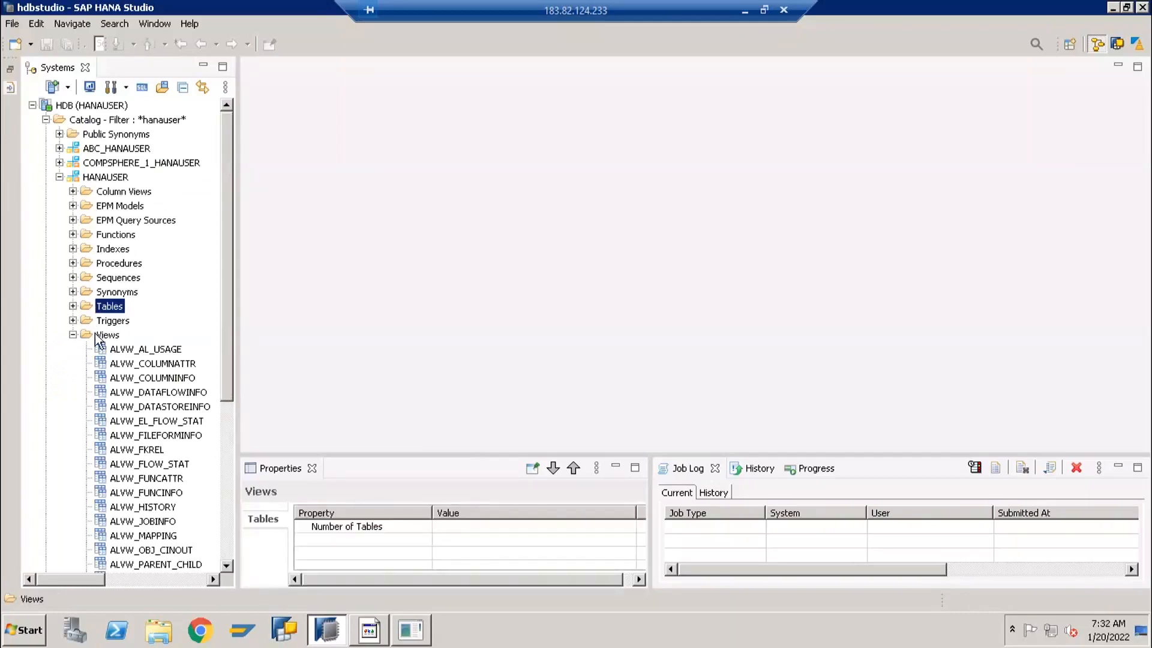
pyautogui.click(96, 336)
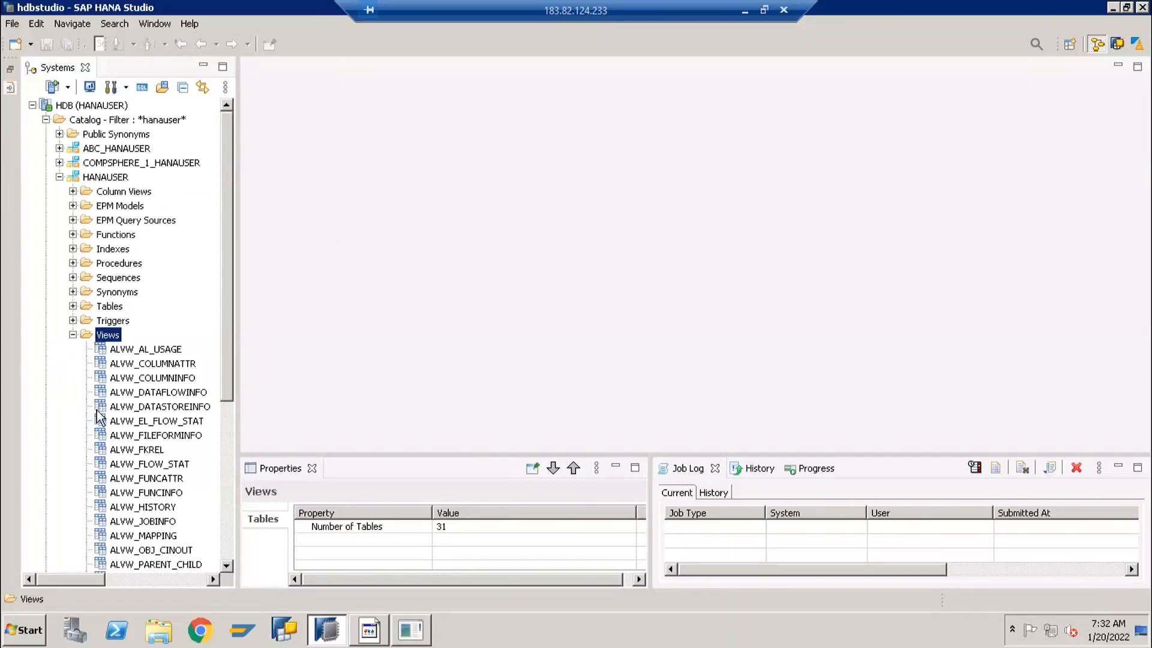
pyautogui.click(72, 335)
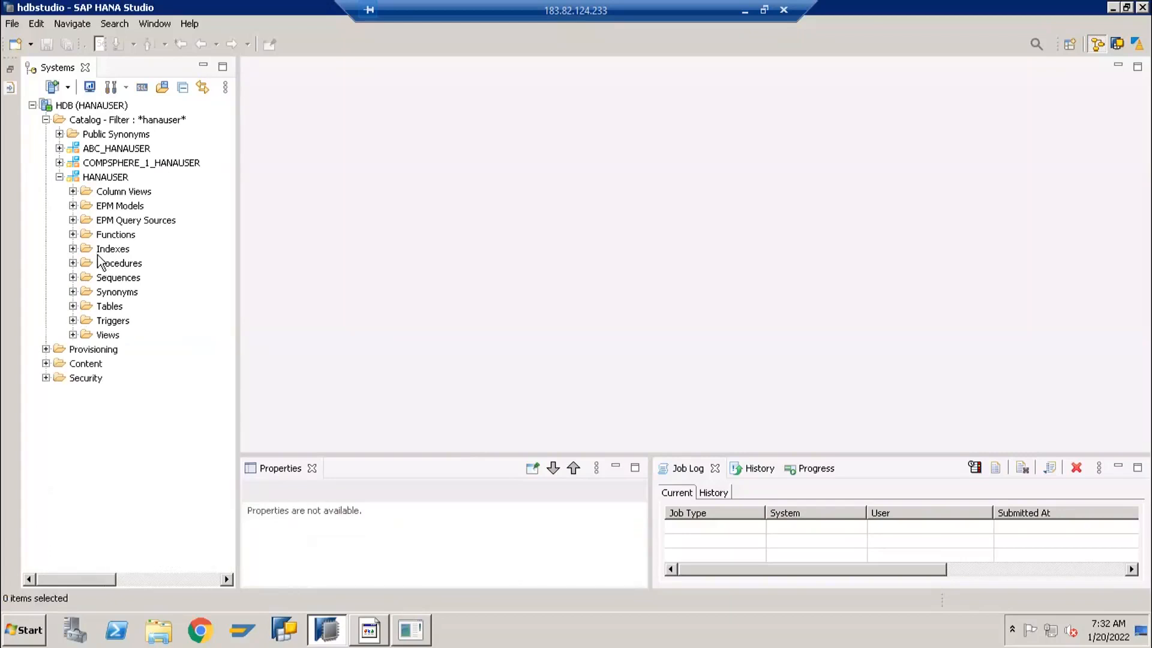
# Go through the HANAUSER schema's Procedures, Functions, Column Views, Tables, Views and Indexes folders, and collapse the schema
pyautogui.click(121, 264)
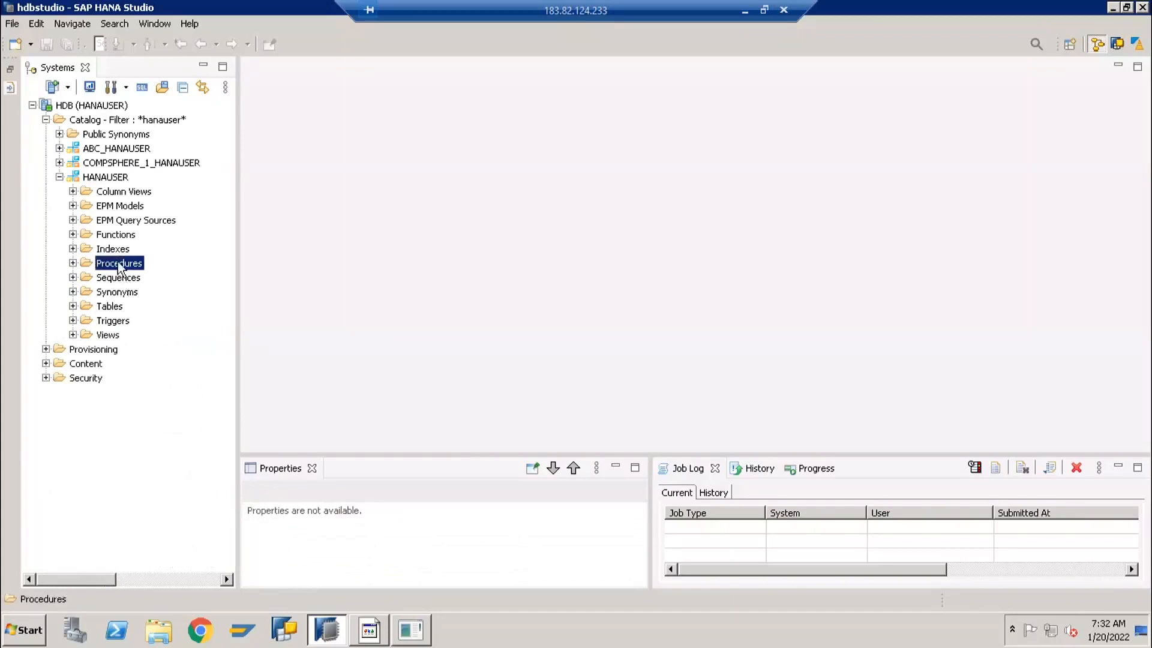
pyautogui.click(115, 236)
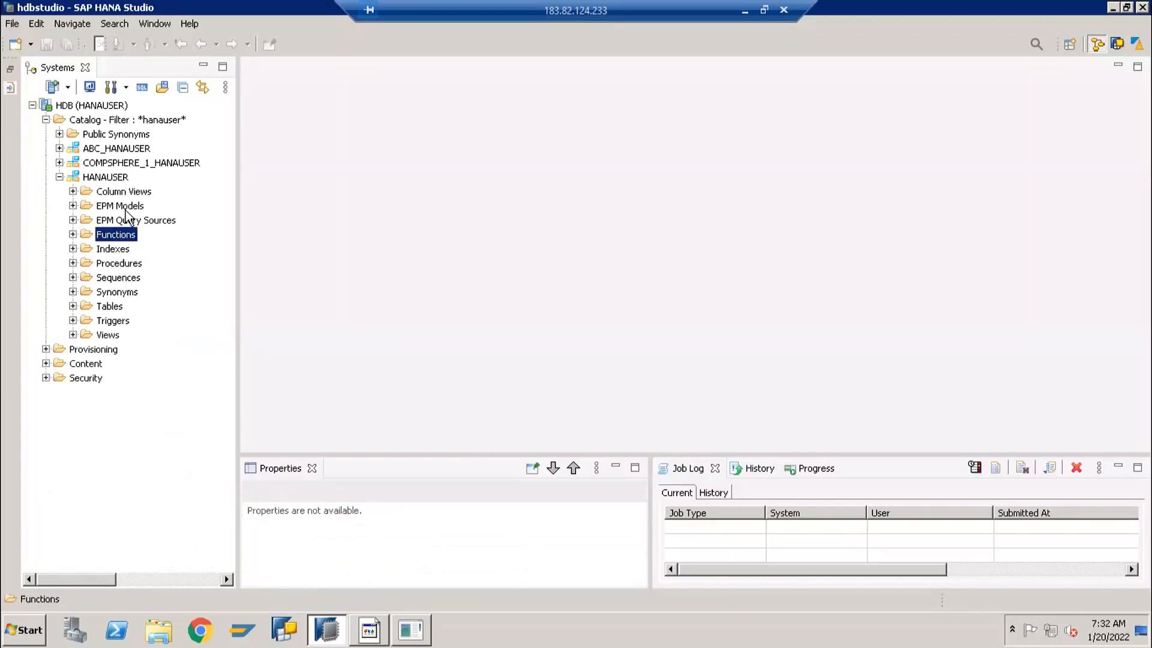
pyautogui.click(123, 192)
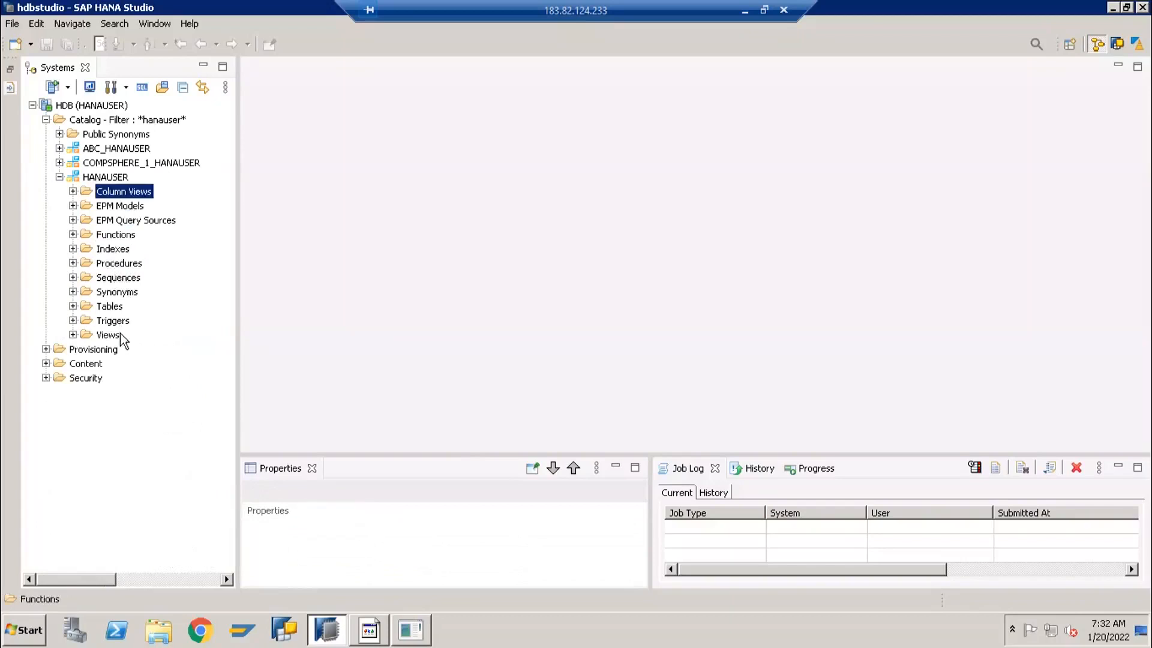
pyautogui.click(111, 306)
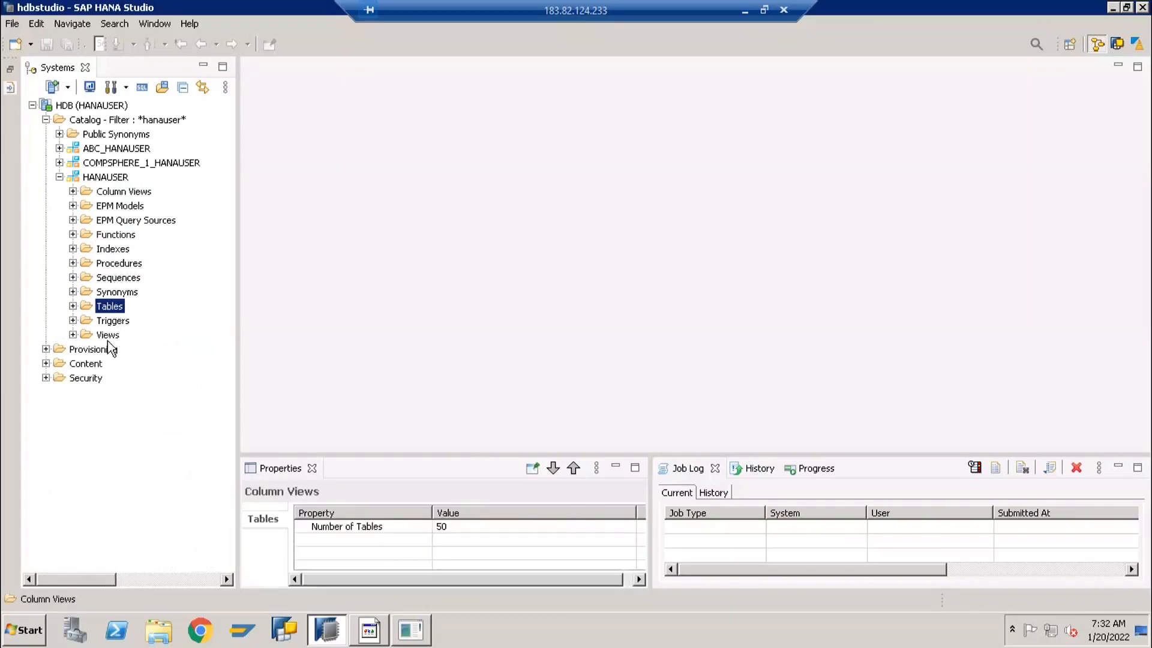
pyautogui.click(109, 335)
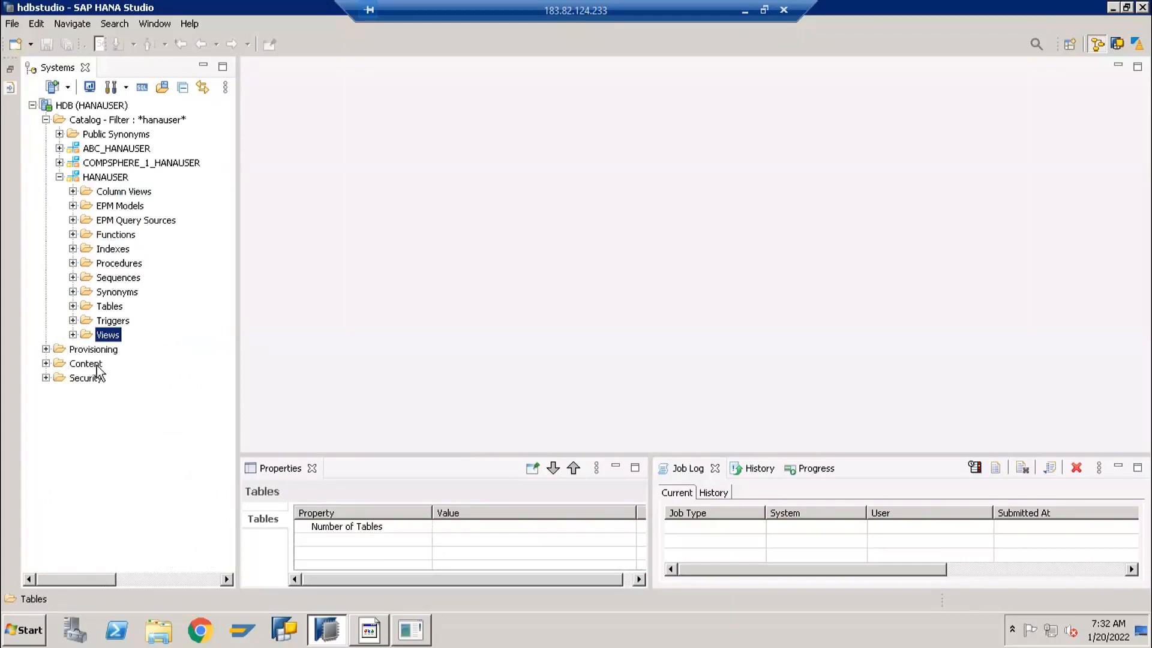
pyautogui.click(103, 250)
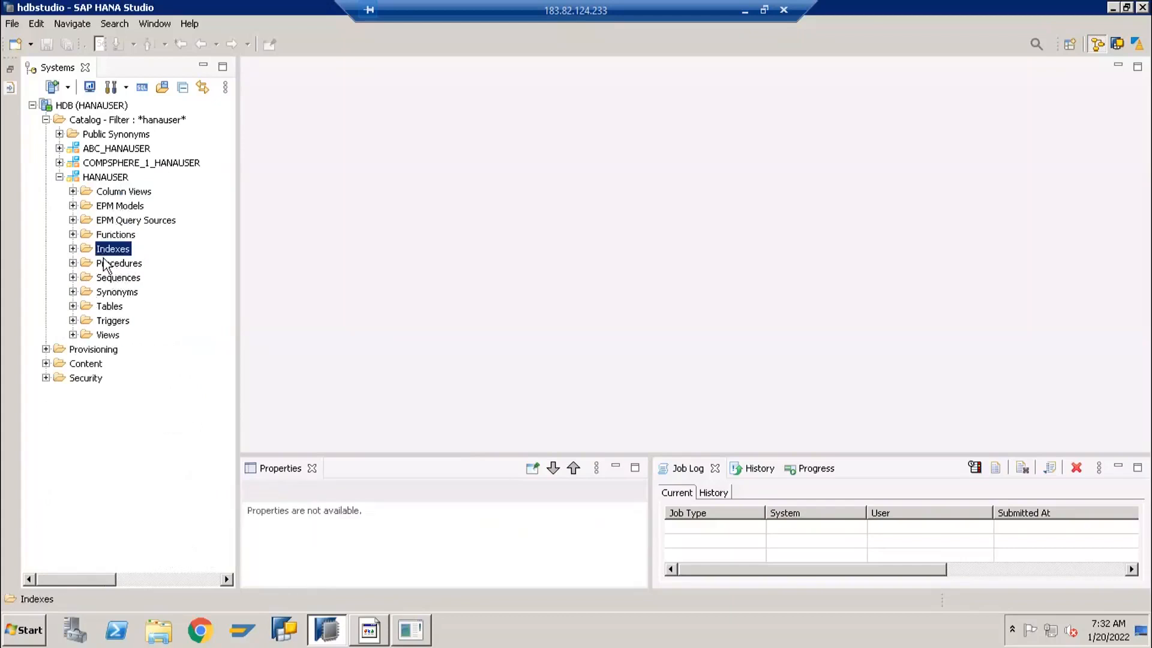
pyautogui.click(59, 177)
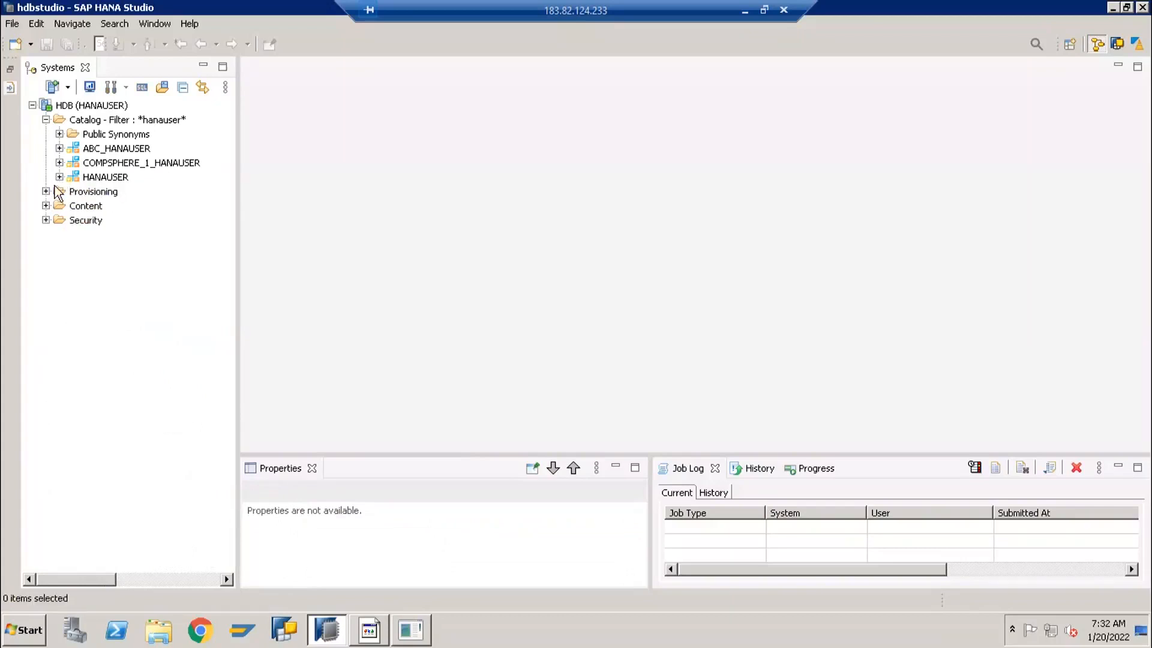
# Expand the Content folder, check which new modeling objects can be created under the package ending in "package", and collapse the folder
pyautogui.click(45, 205)
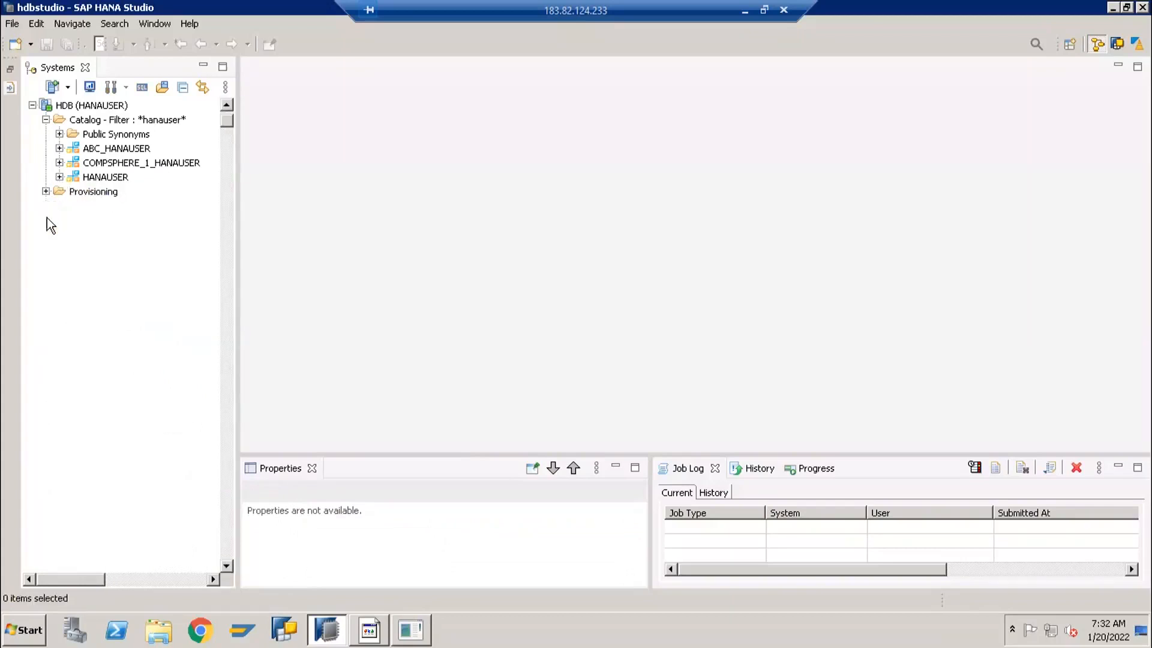
pyautogui.scroll(3, 74, 340)
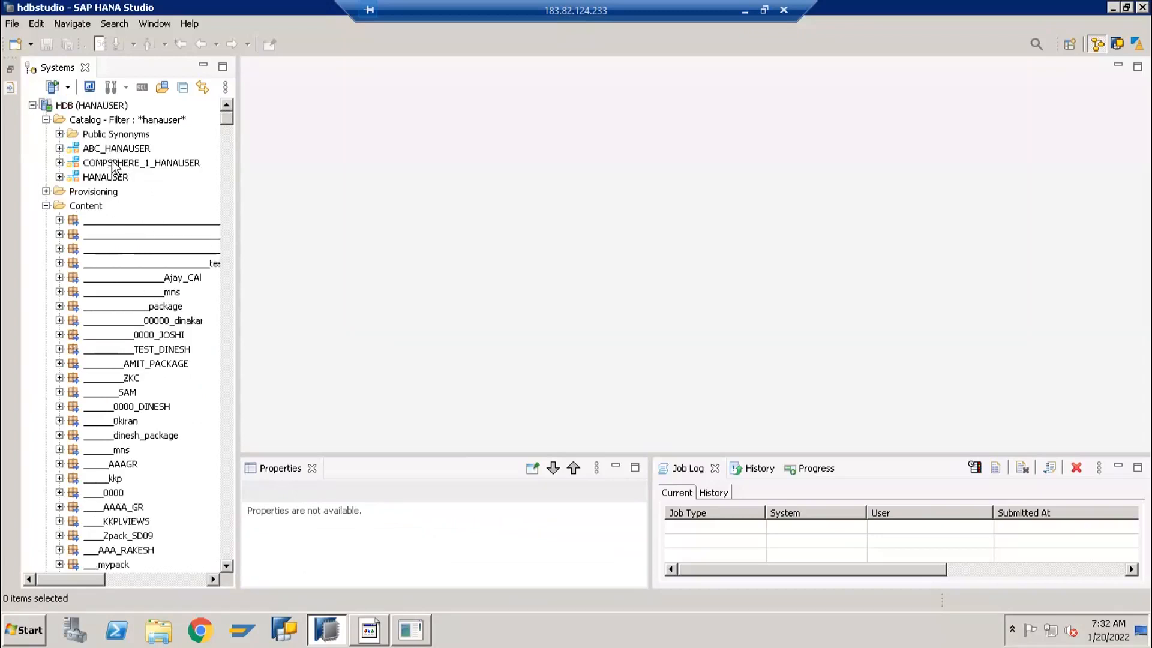
pyautogui.click(74, 309)
pyautogui.rightClick(75, 314)
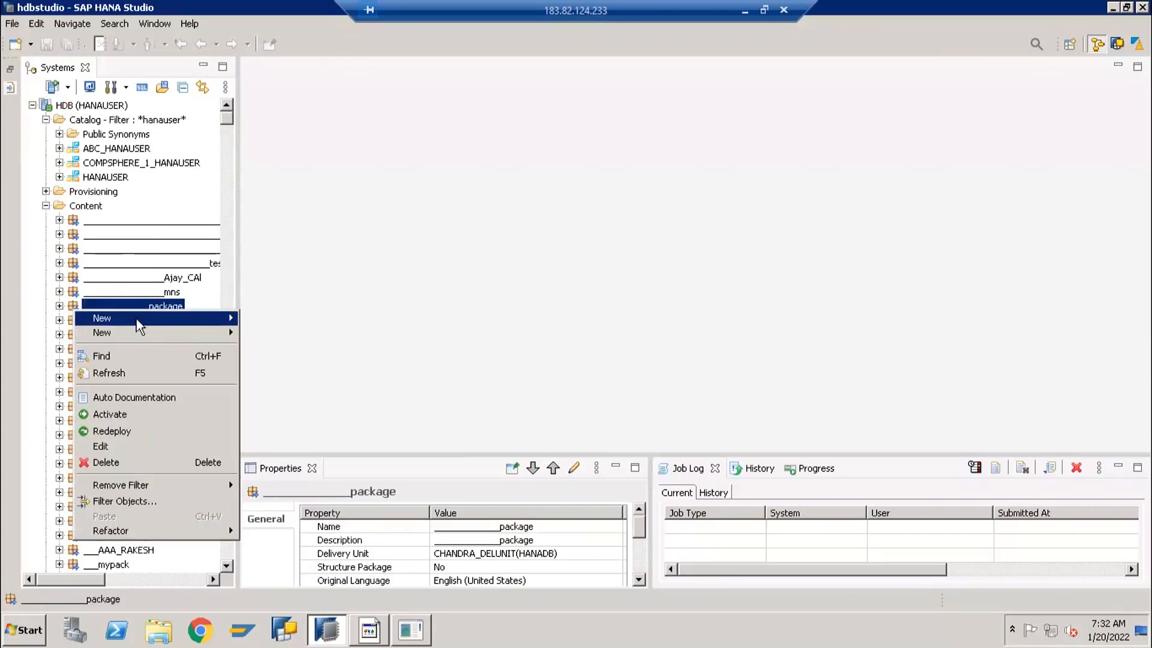
pyautogui.moveTo(138, 319)
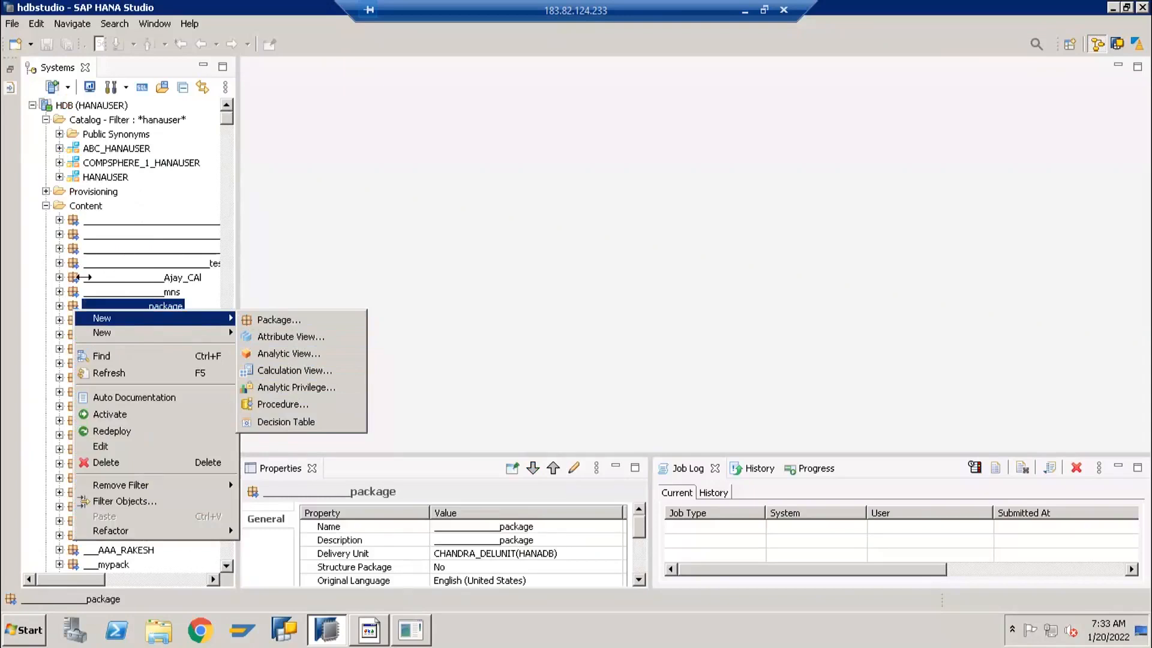
pyautogui.click(29, 229)
pyautogui.click(47, 206)
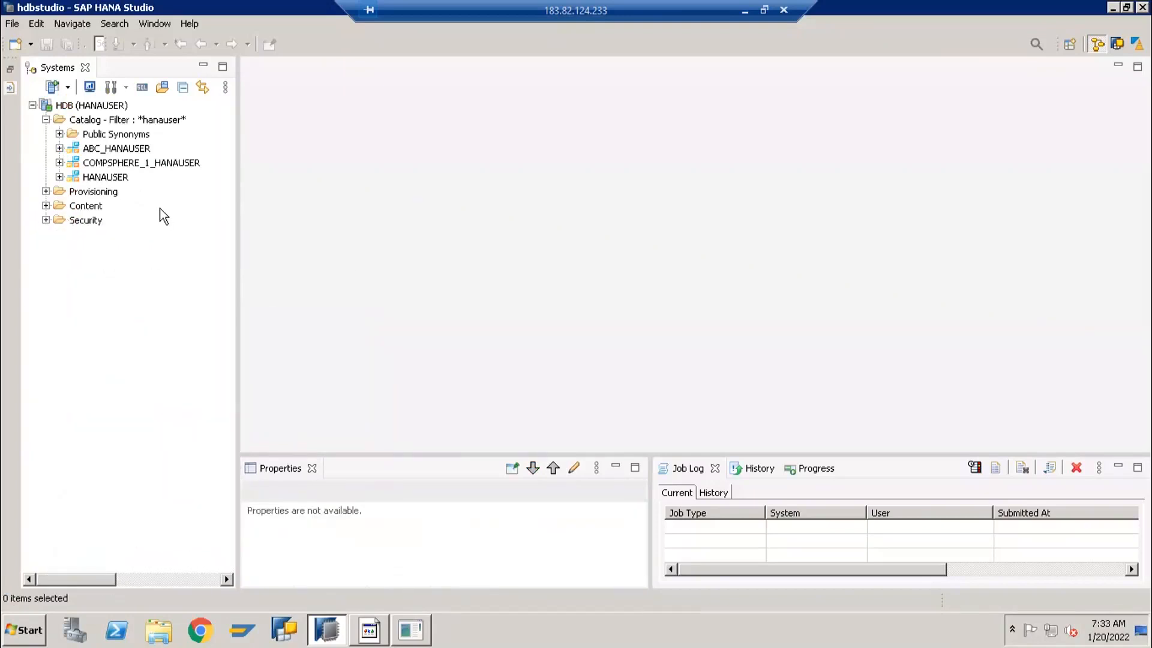
# Expand the HANAUSER schema and its Tables folder to examine the listed tables
pyautogui.click(59, 177)
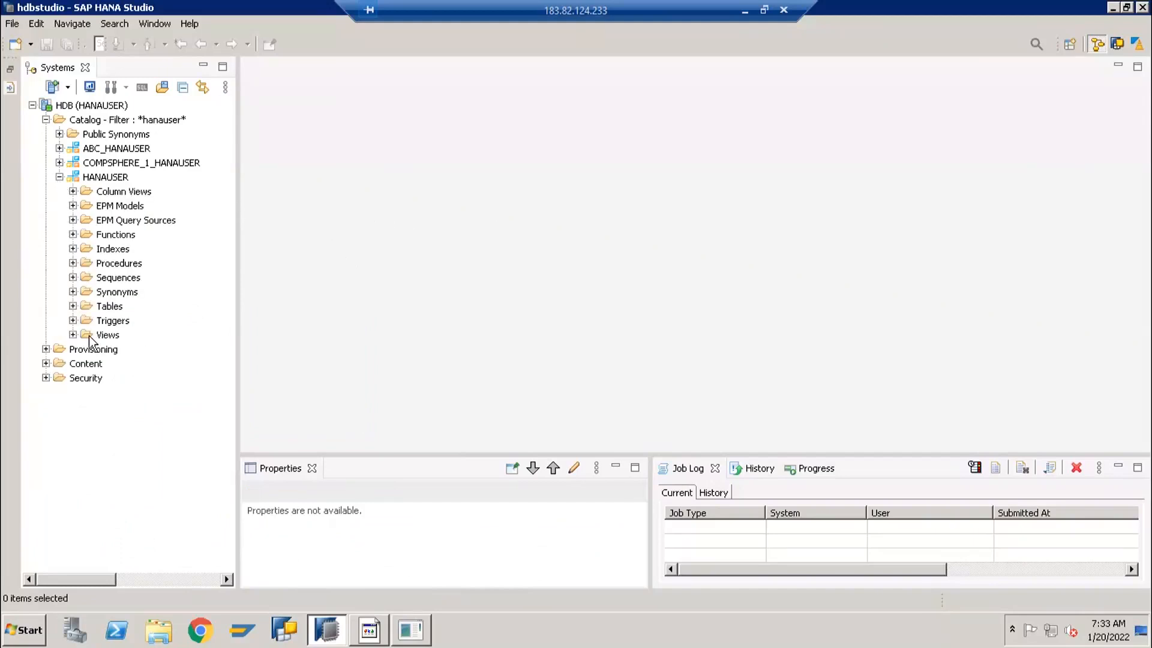
pyautogui.click(73, 306)
pyautogui.scroll(5, 81, 300)
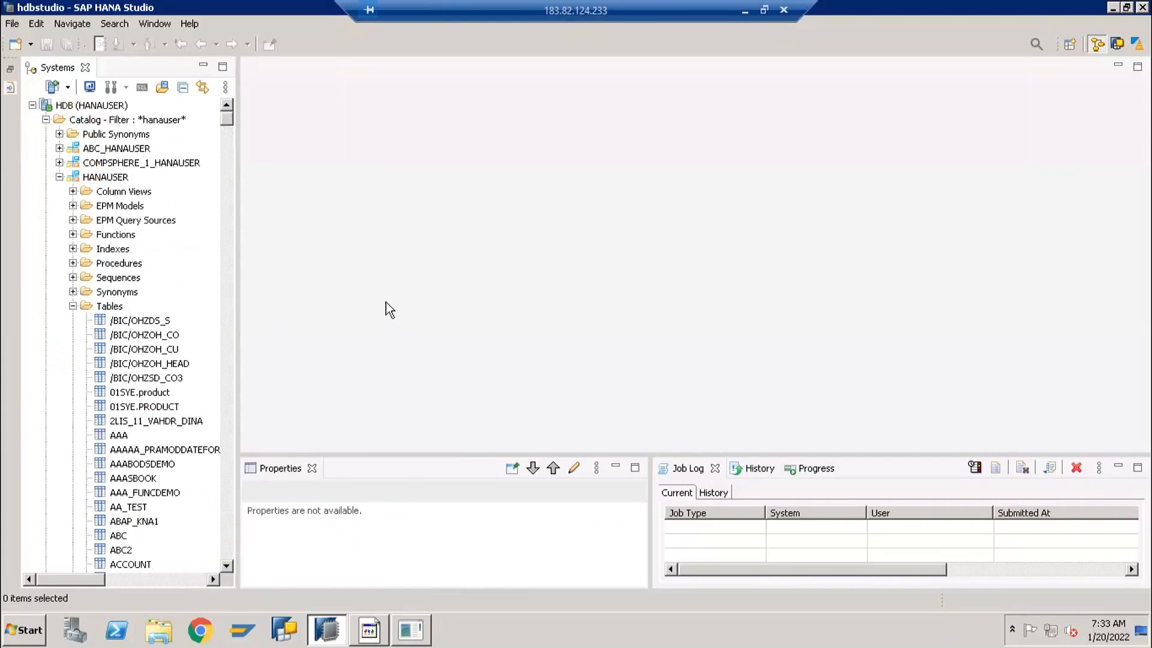
# Switch to the blank Excel workbook and enter the column headers SALES_DOC in A1 and CALDAY in B1
pyautogui.click(369, 630)
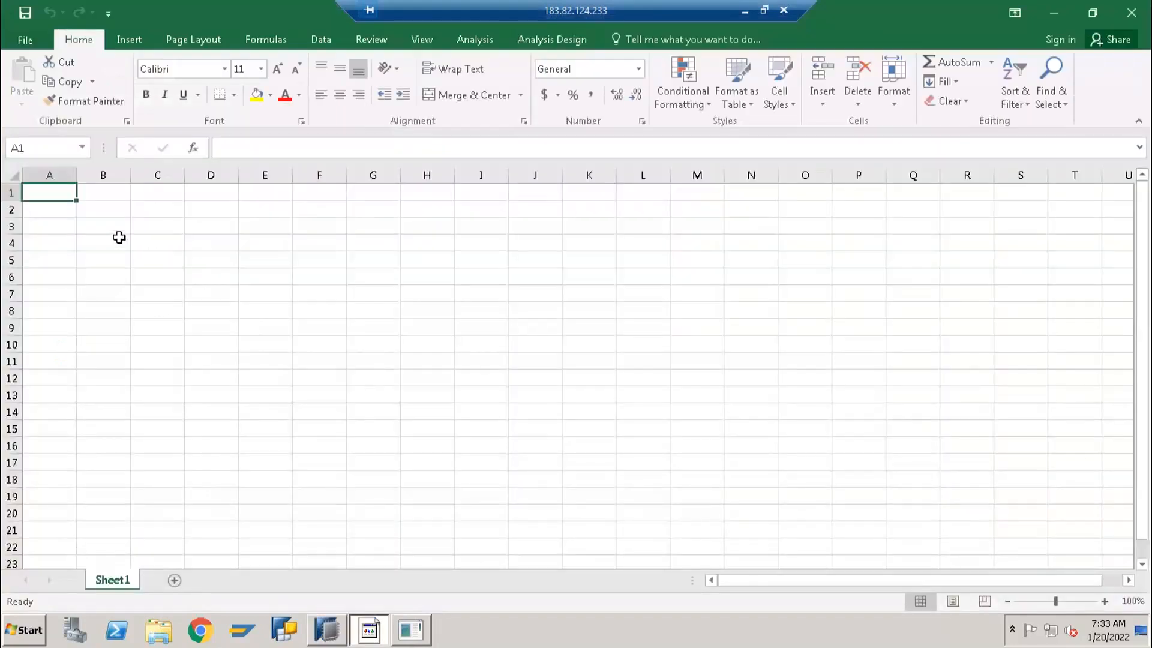
pyautogui.write('SALES')
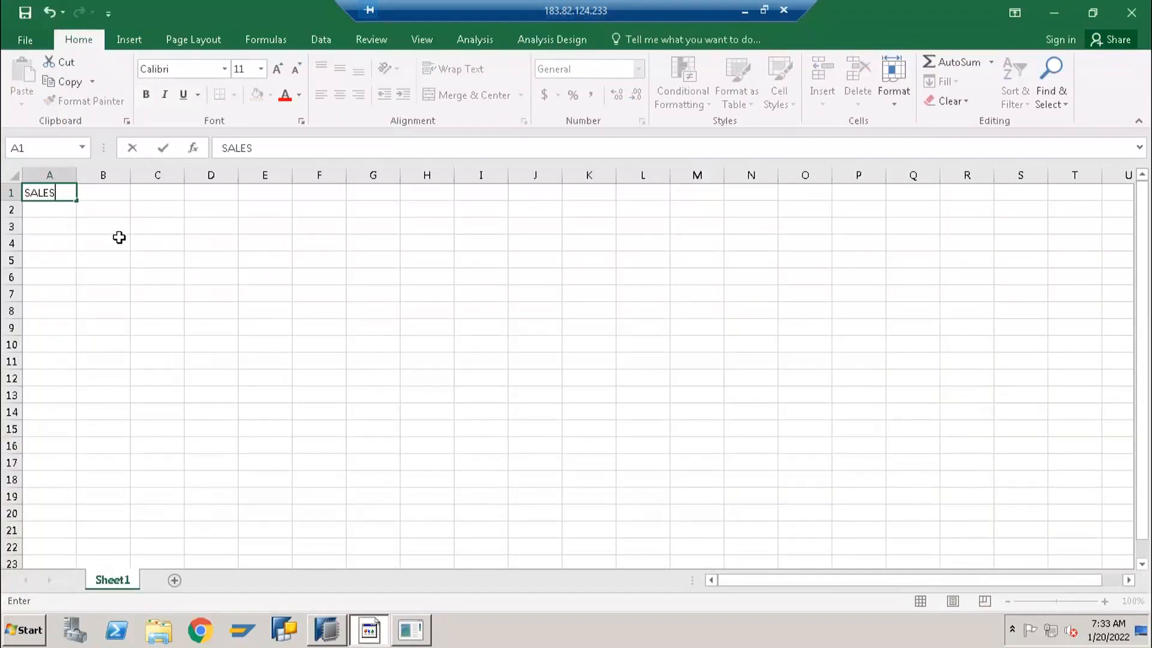
pyautogui.write('_DOC')
pyautogui.press('Tab')
pyautogui.write('DATE')
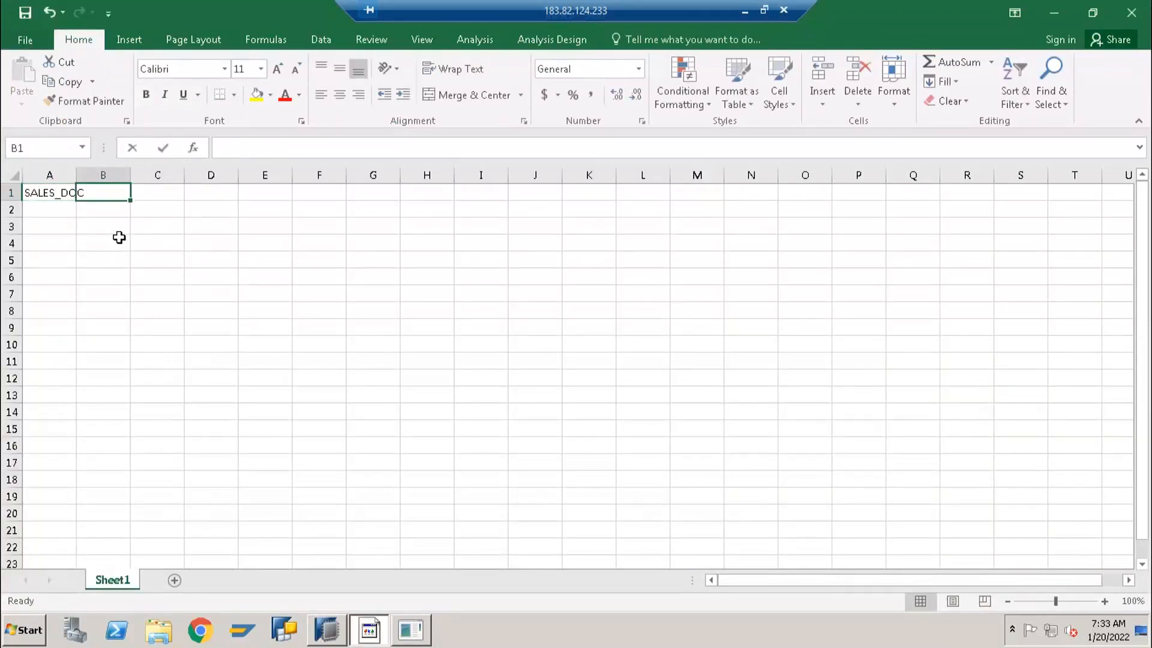
pyautogui.press('Tab')
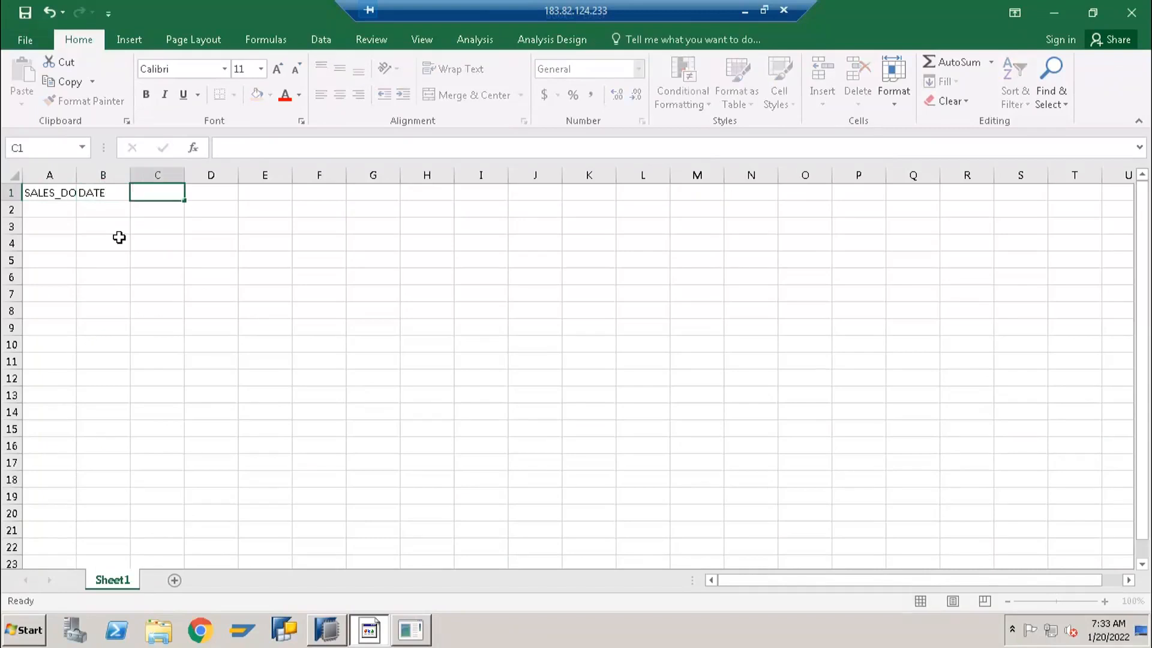
pyautogui.press('Left')
pyautogui.write('CALDA')
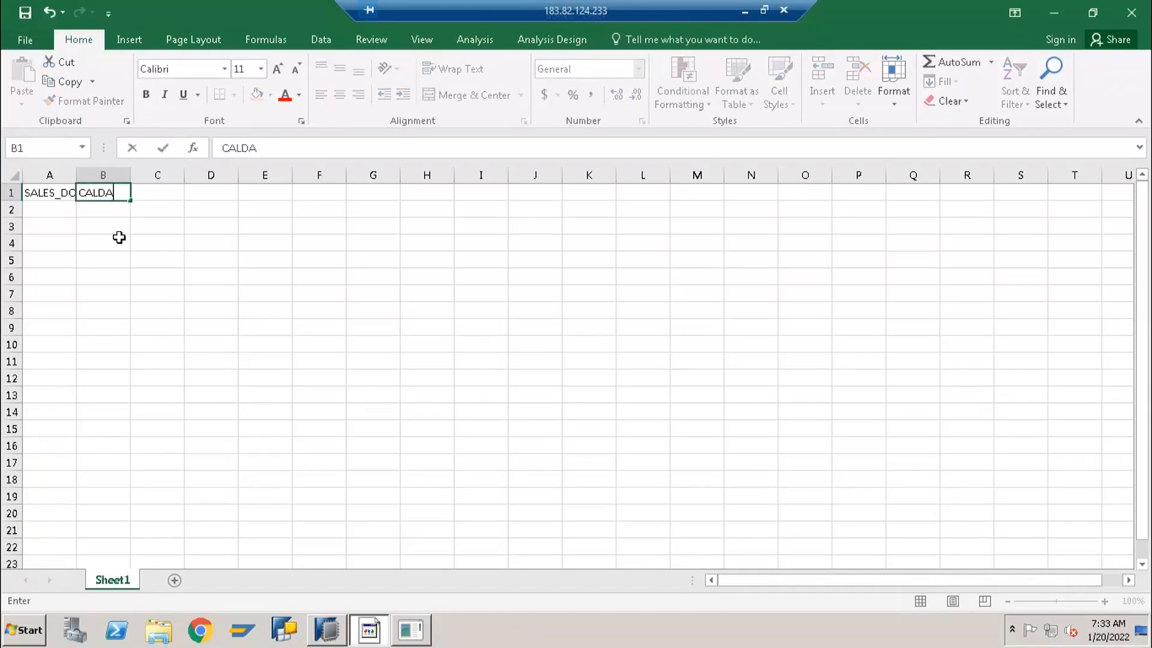
pyautogui.write('Y')
pyautogui.press('Tab')
# Enter the column headers MATERIAL, QUANTITY and UNIT in cells C1 to E1
pyautogui.write('MATERIAL')
pyautogui.press('Tab')
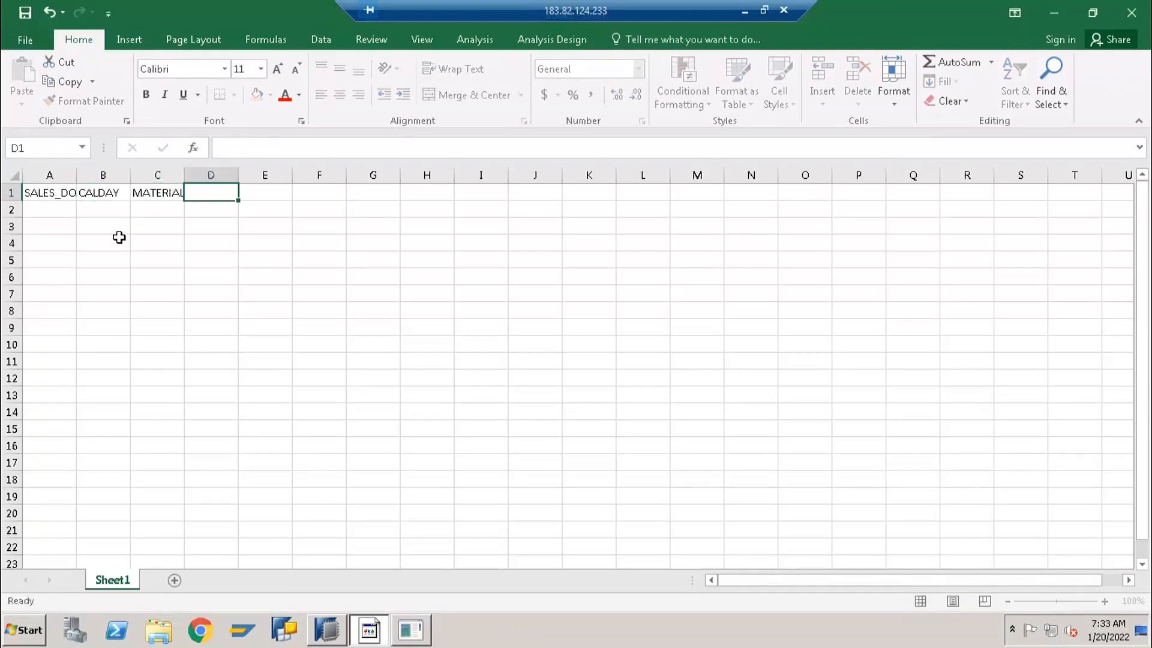
pyautogui.write('QUANTITY')
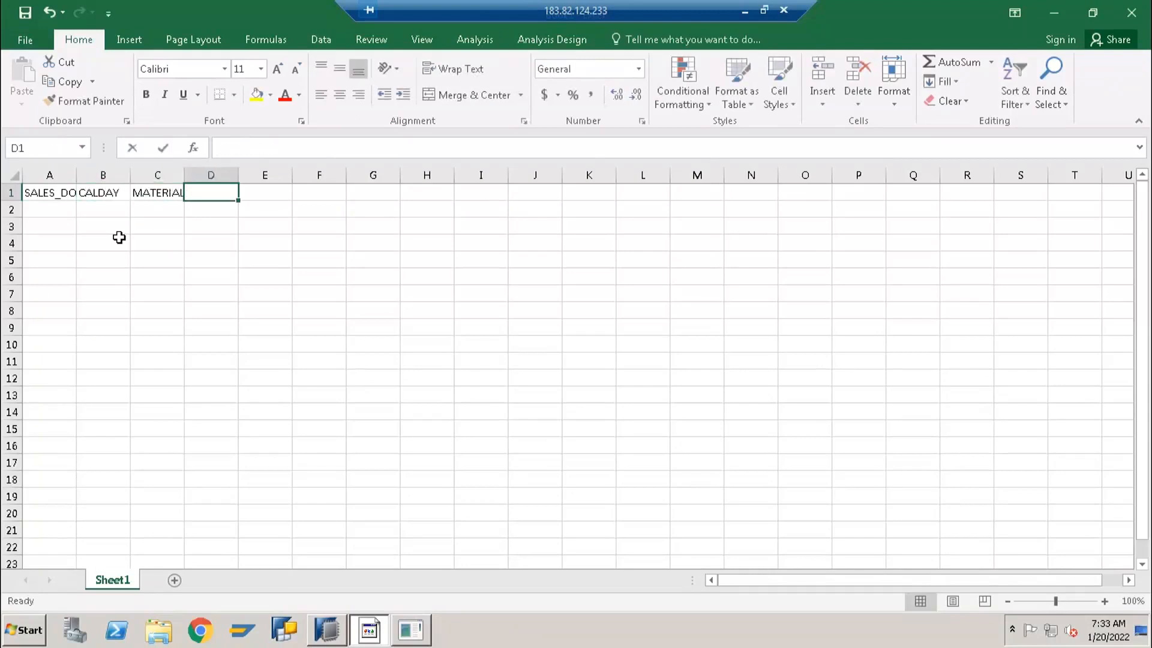
pyautogui.press('Tab')
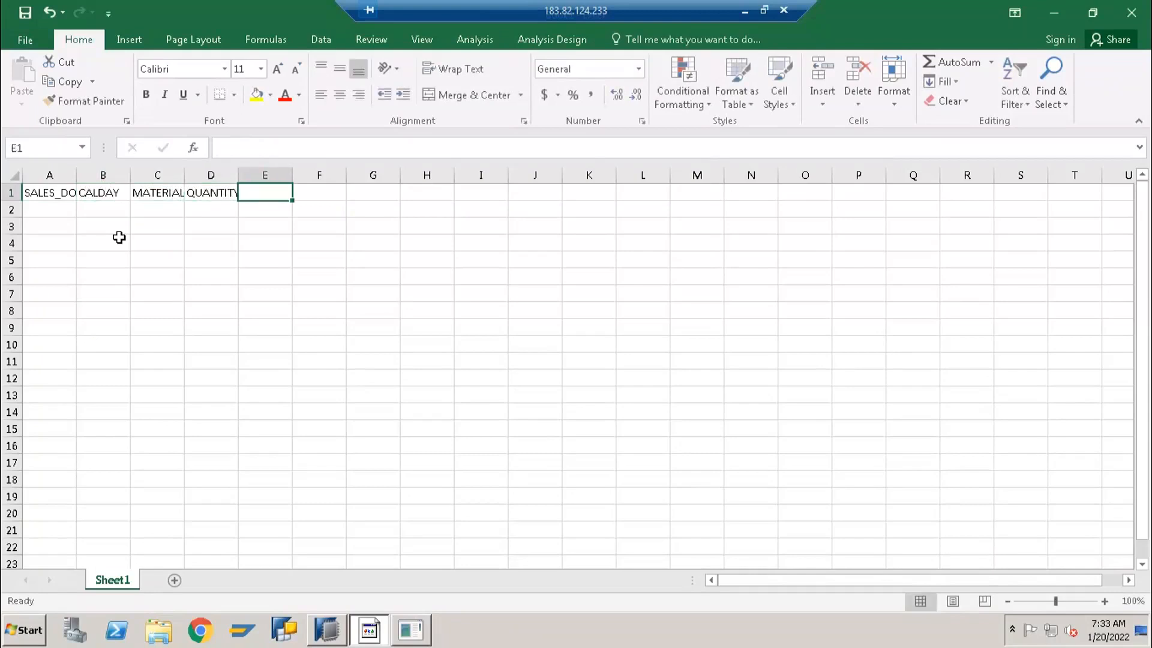
pyautogui.write('UNIT')
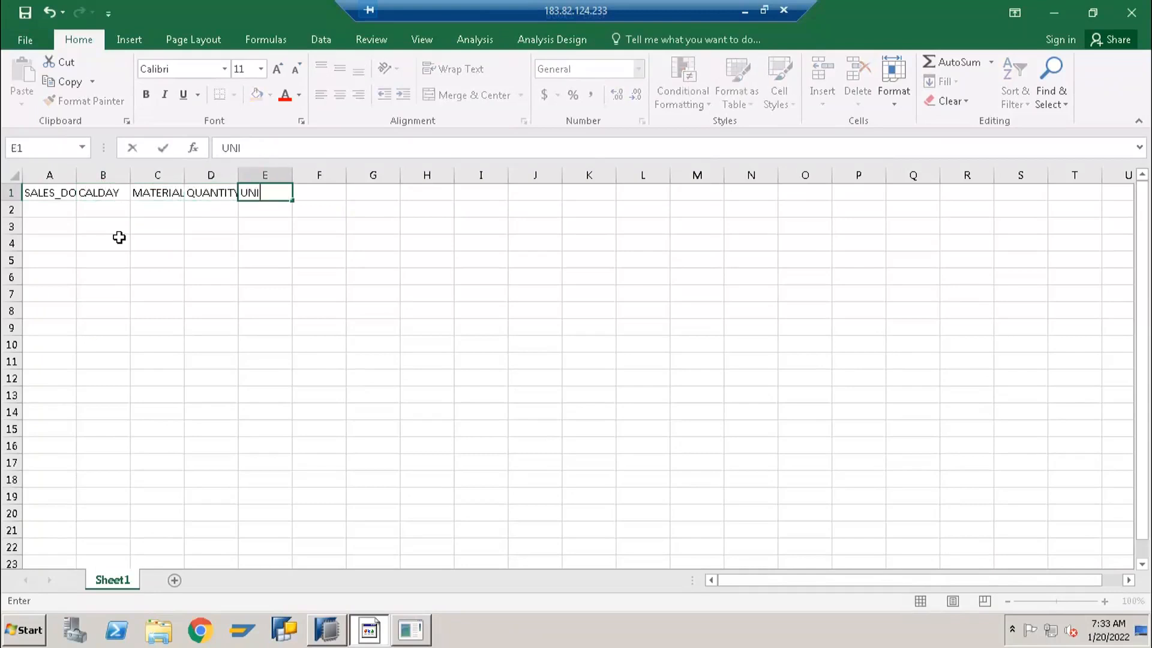
pyautogui.press('Return')
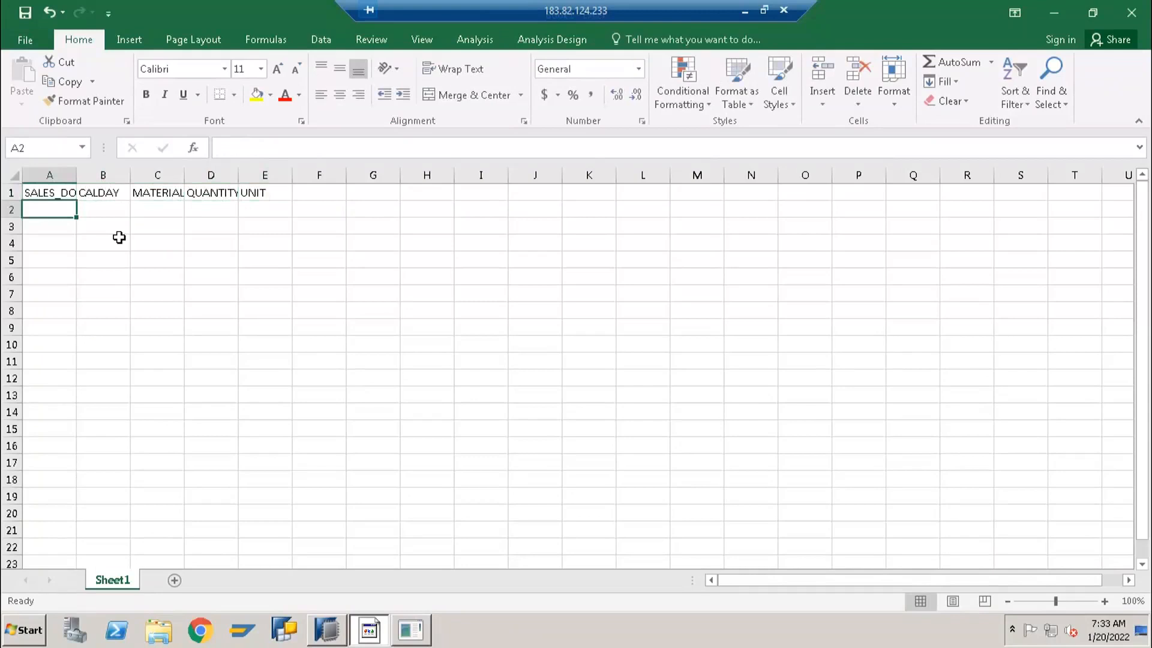
# Fill cells A2 to C2 with the sales document number, calendar day 20210101 and material M1
pyautogui.write('1001')
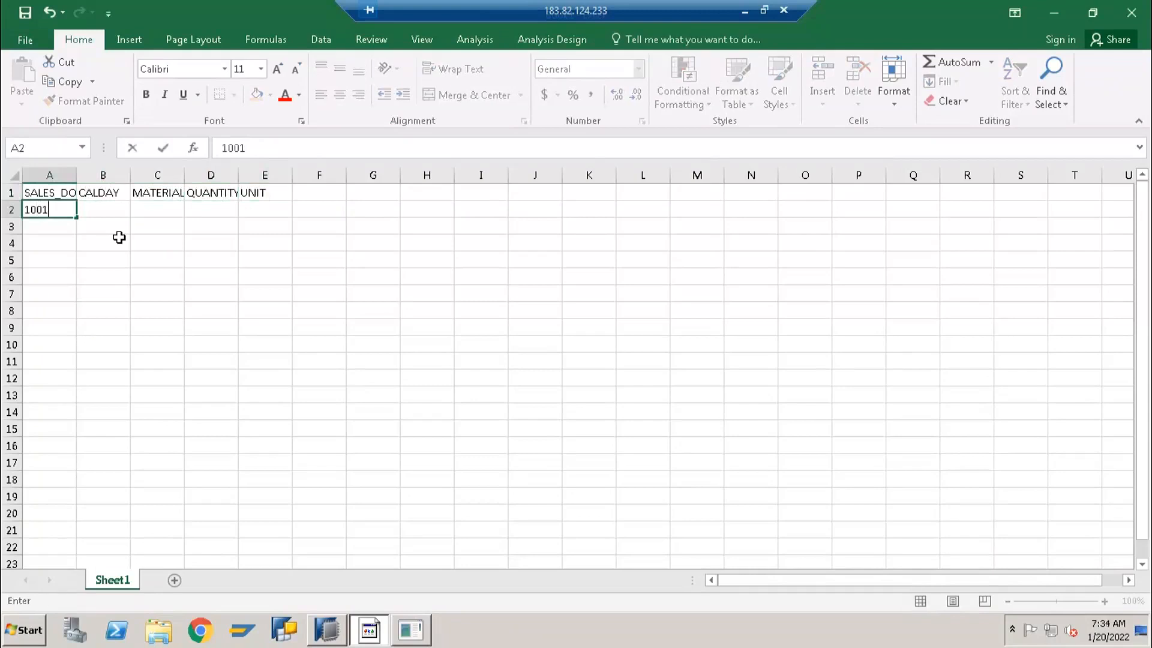
pyautogui.press('Tab')
pyautogui.write('20210101')
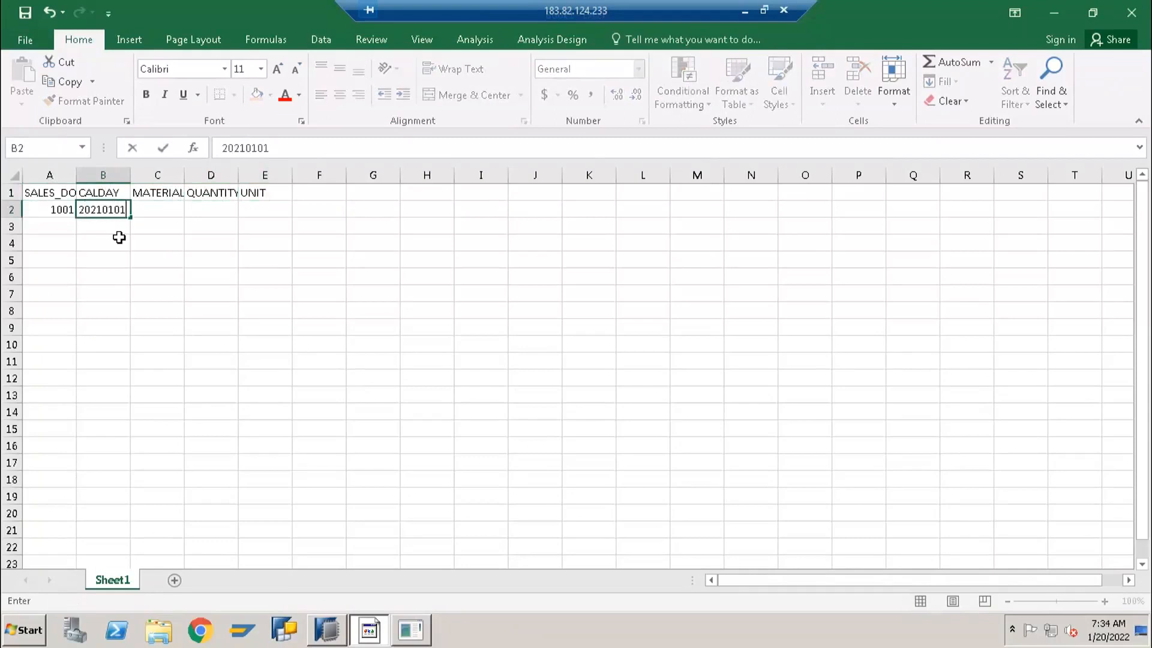
pyautogui.press('Tab')
pyautogui.write('m1')
pyautogui.press('BackSpace')
pyautogui.press('BackSpace')
pyautogui.write('M1')
pyautogui.press('Tab')
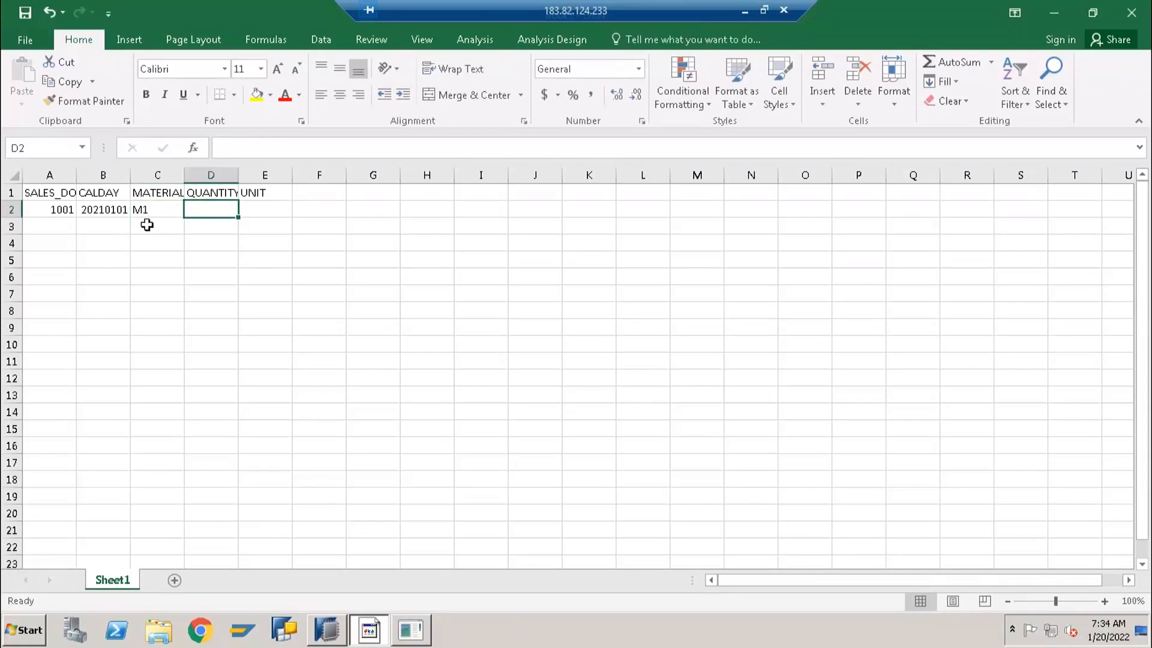
# Insert a new column before QUANTITY and give it the header MATGRP
pyautogui.rightClick(214, 171)
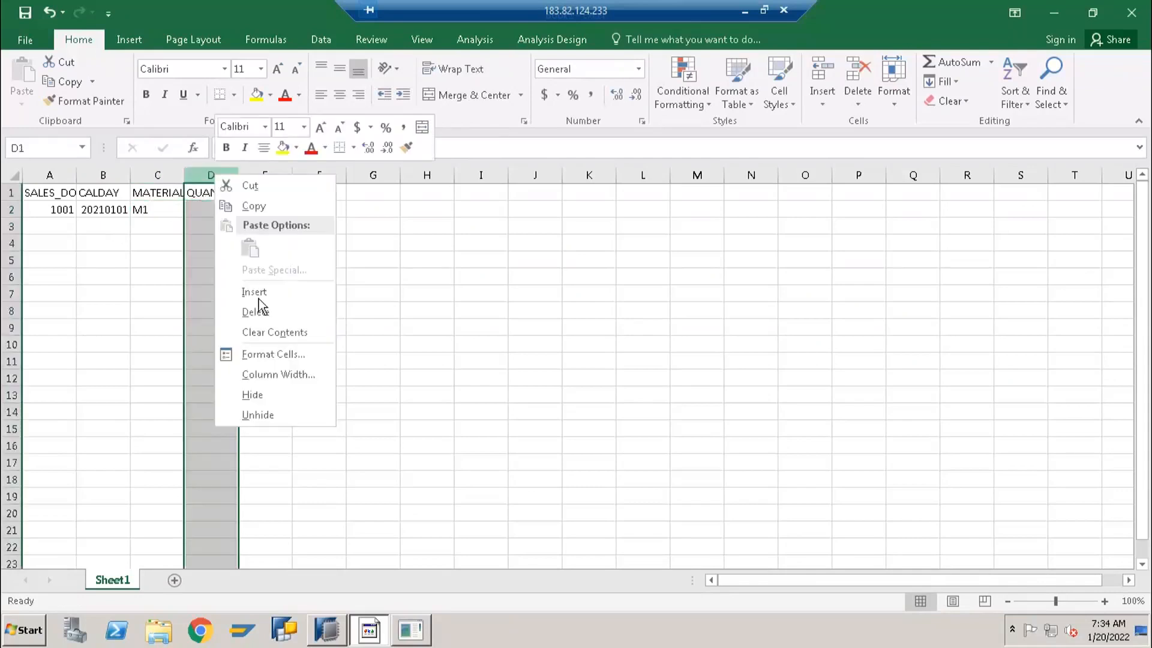
pyautogui.click(258, 298)
pyautogui.click(196, 192)
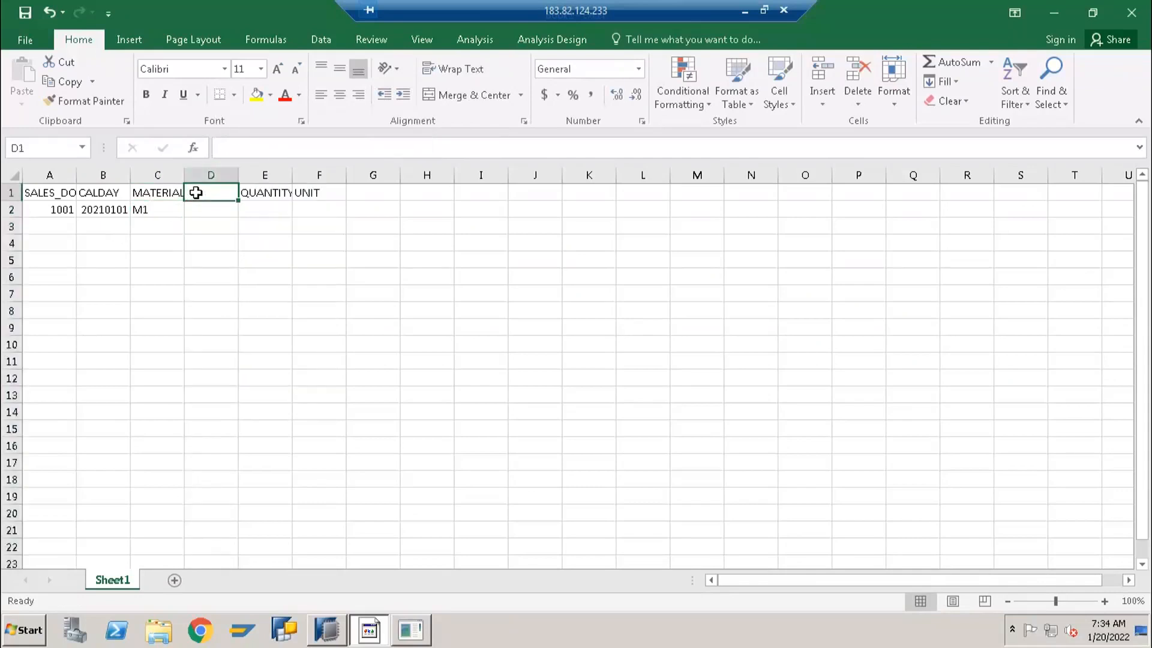
pyautogui.write('MATERIAL')
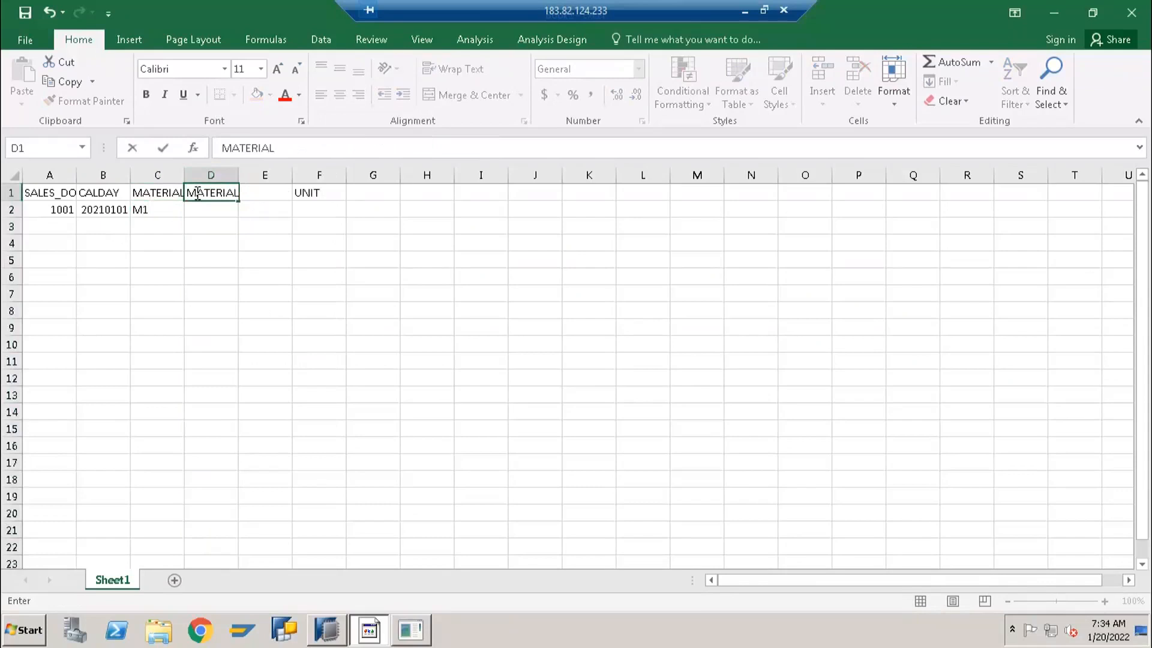
pyautogui.press('BackSpace')
pyautogui.press('BackSpace')
pyautogui.press('BackSpace')
pyautogui.press('BackSpace')
pyautogui.press('BackSpace')
pyautogui.write('GRP')
pyautogui.press('Tab')
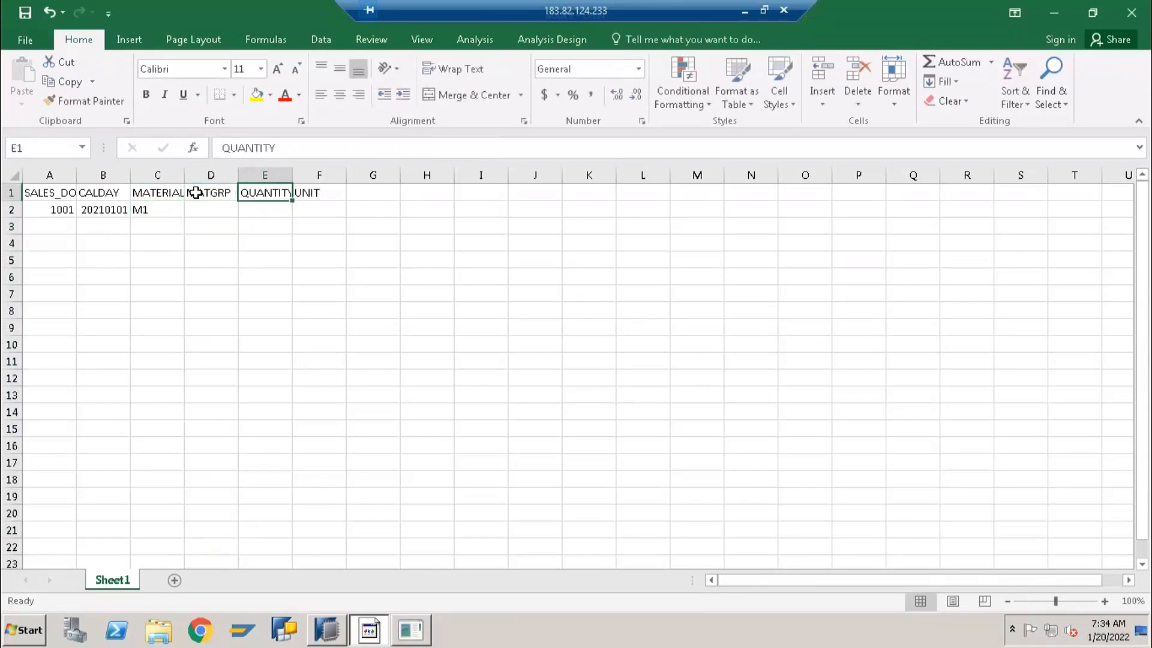
# Complete row 2 with material group MG1, quantity 100 and unit PC
pyautogui.press('Down')
pyautogui.press('Left')
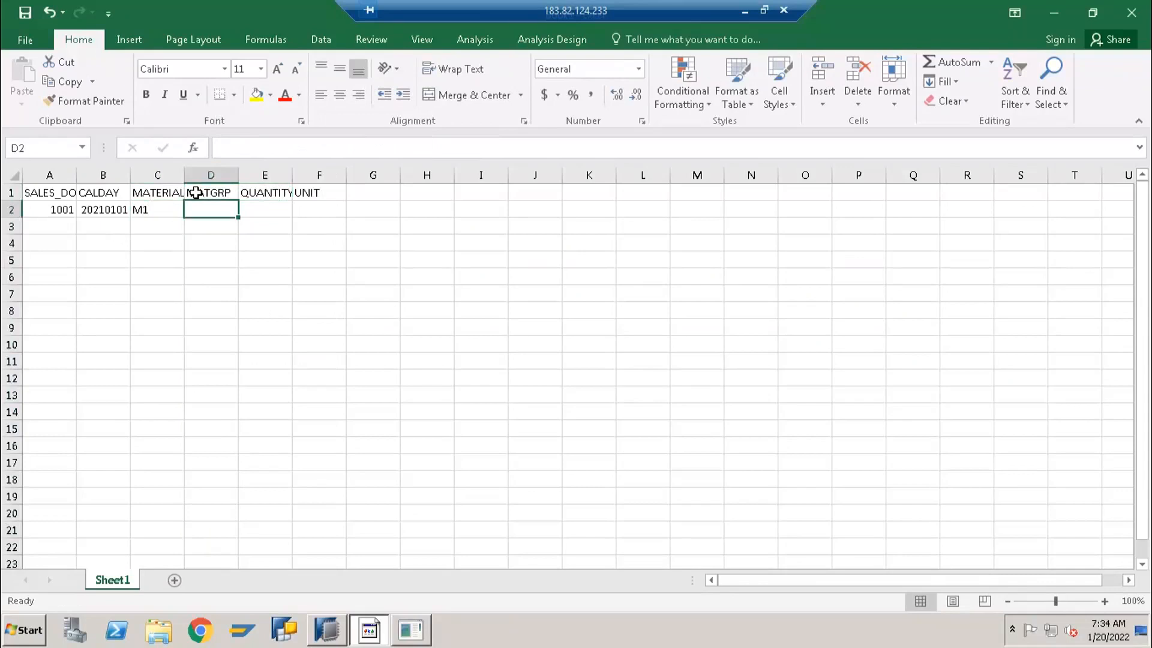
pyautogui.write('mg')
pyautogui.press('BackSpace')
pyautogui.press('BackSpace')
pyautogui.write('MG1')
pyautogui.press('Tab')
pyautogui.write('100')
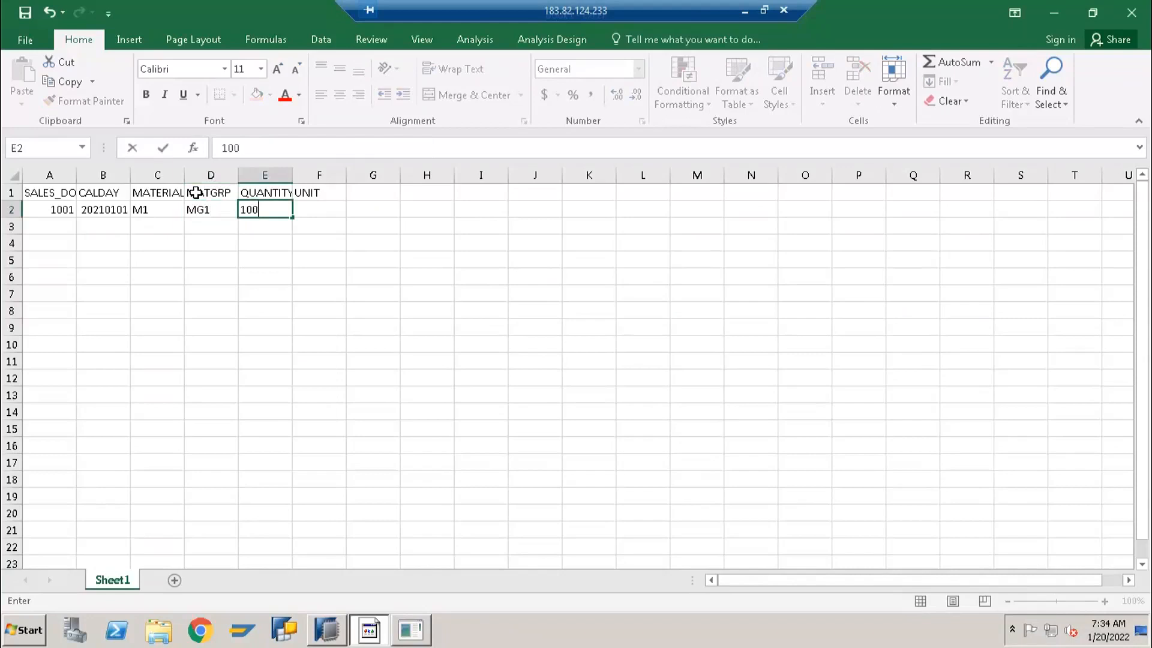
pyautogui.press('Tab')
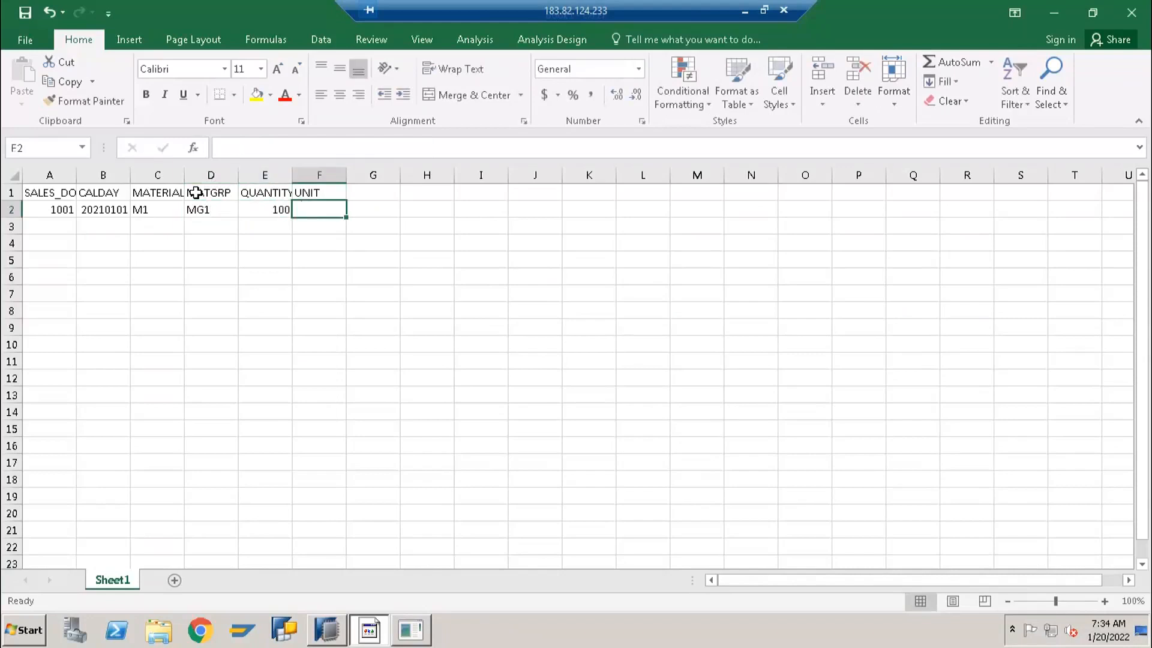
pyautogui.write('PC')
pyautogui.press('Return')
pyautogui.press('Home')
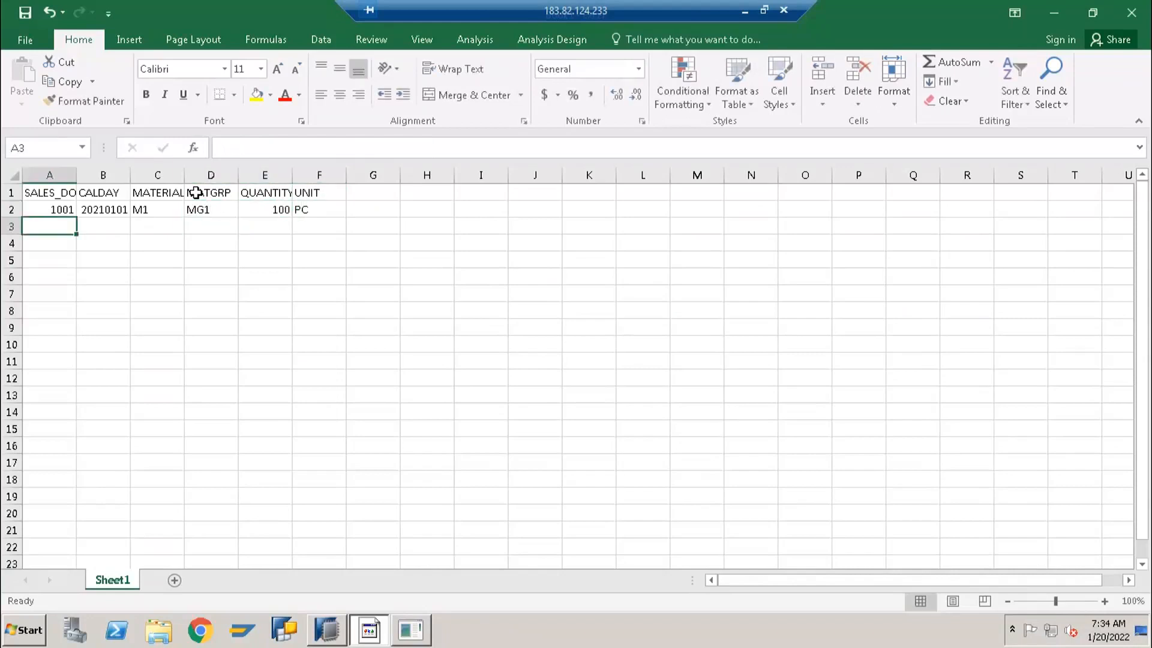
# Fill row 3 with the next sequential sales document number, calendar day 20210101, material M2, group MG1, quantity 150 and unit PC
pyautogui.write('1002')
pyautogui.press('Tab')
pyautogui.write('20210101')
pyautogui.press('Tab')
pyautogui.write('M2')
pyautogui.press('Tab')
pyautogui.write('MG1')
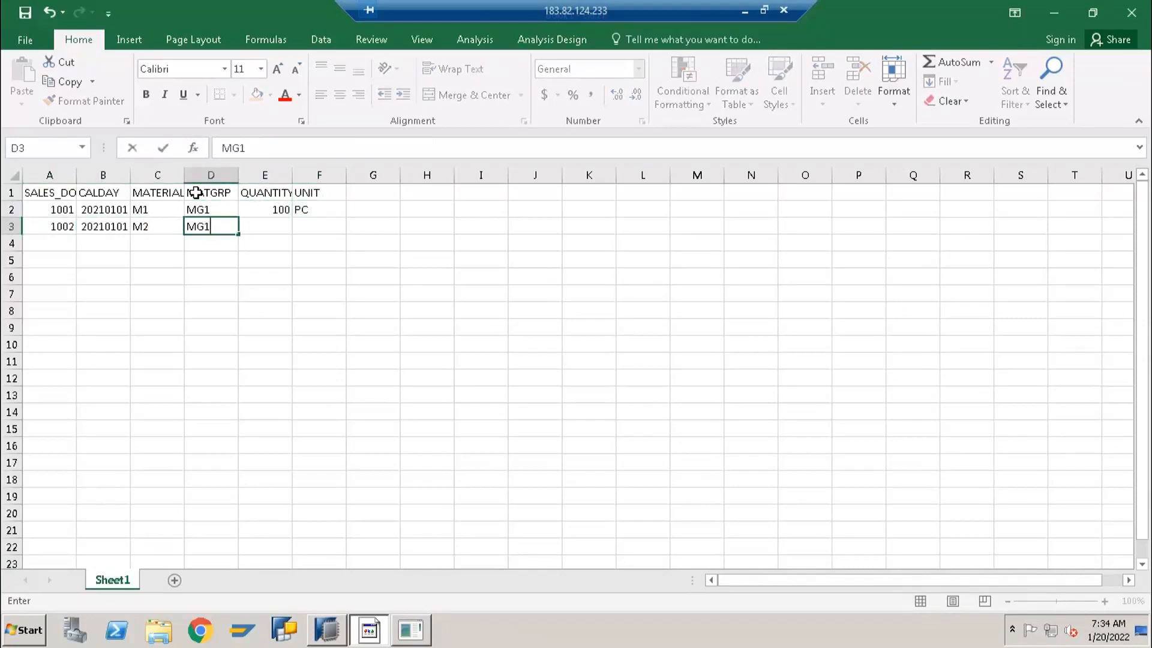
pyautogui.press('Tab')
pyautogui.write('150')
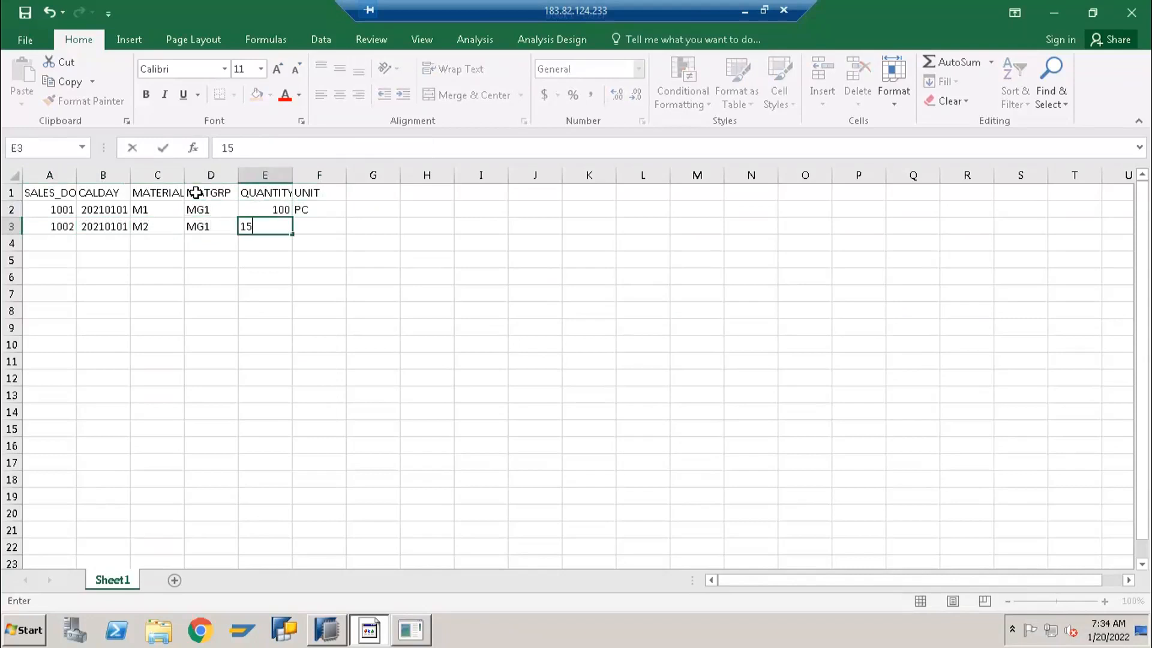
pyautogui.press('Tab')
pyautogui.write('PC')
pyautogui.press('Return')
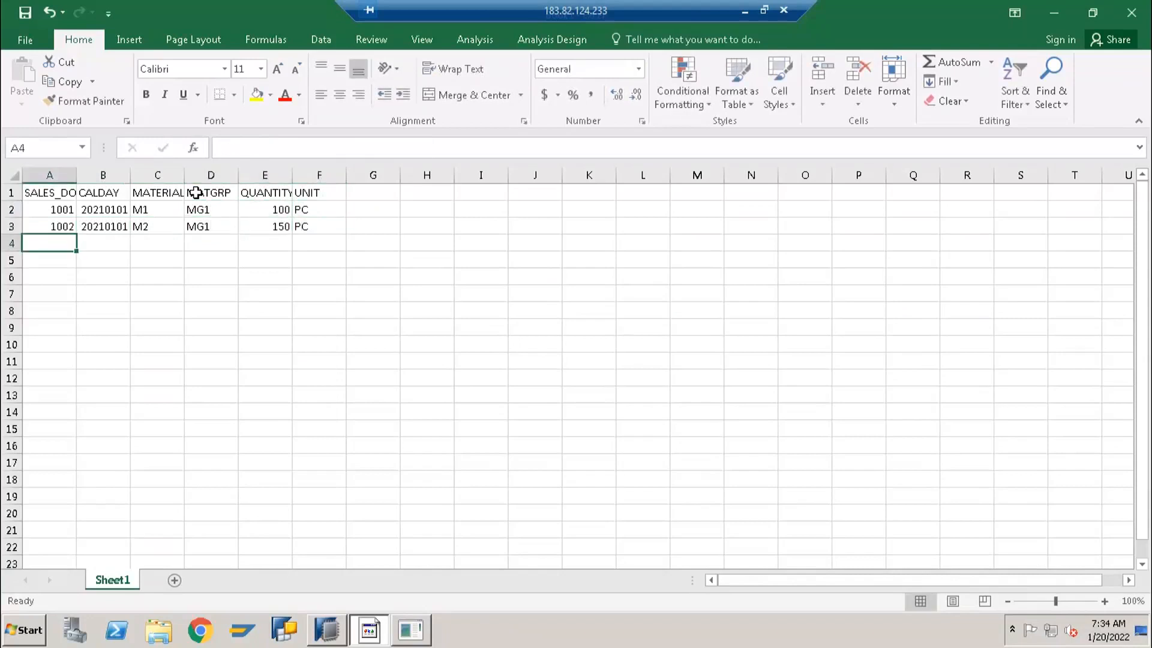
# Fill row 4 with the next sequential sales document number, calendar day 20210101, material M3, group MG2, quantity 100 and unit PC
pyautogui.write('1003')
pyautogui.press('Tab')
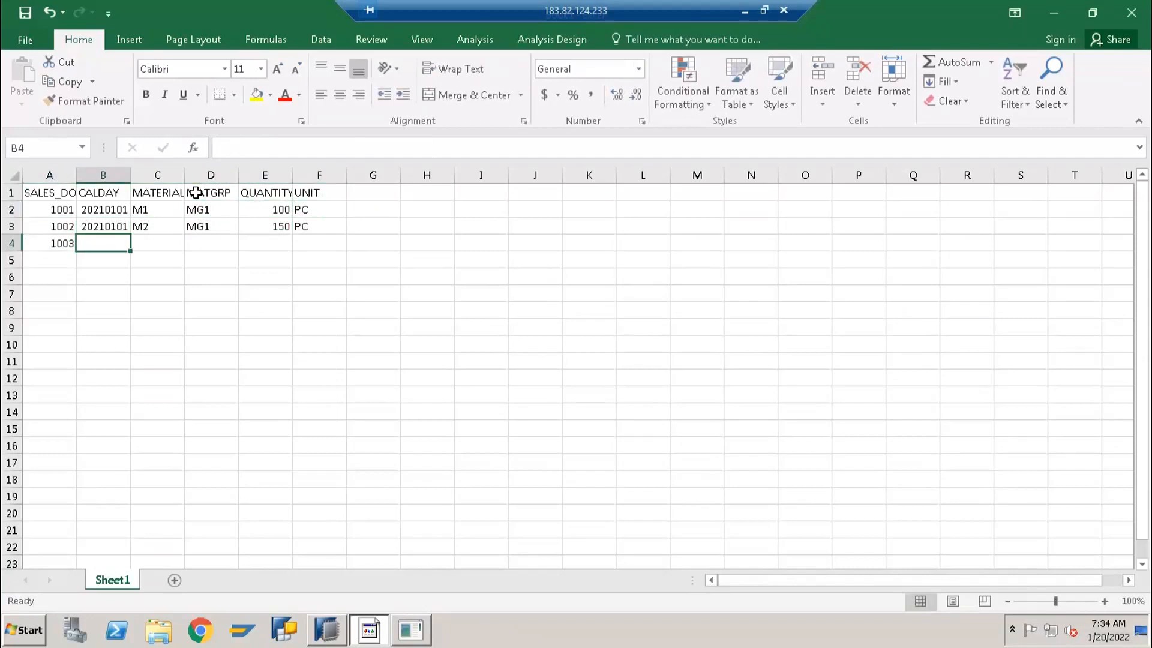
pyautogui.write('20210101')
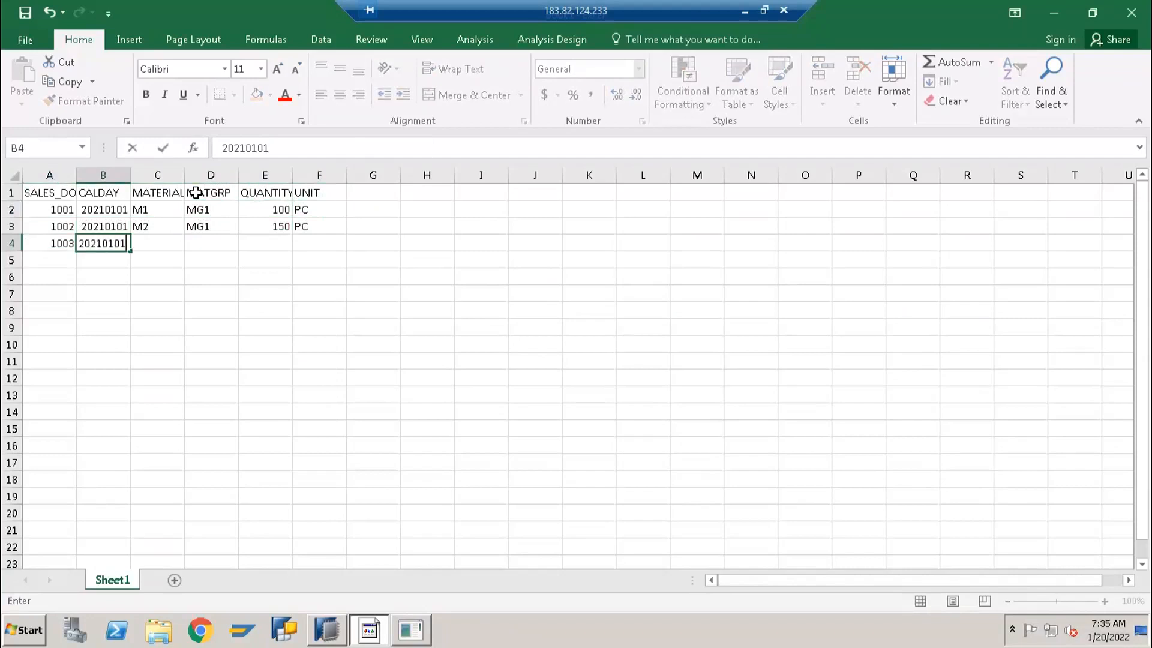
pyautogui.press('Tab')
pyautogui.write('M3')
pyautogui.press('Tab')
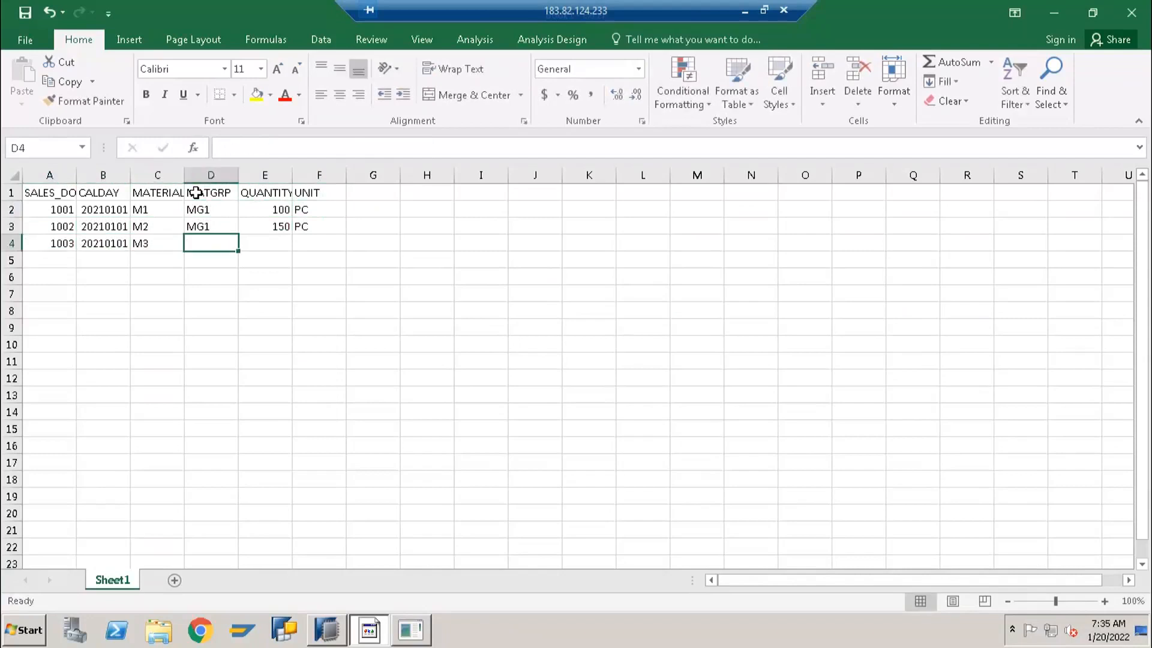
pyautogui.write('MG2')
pyautogui.press('Tab')
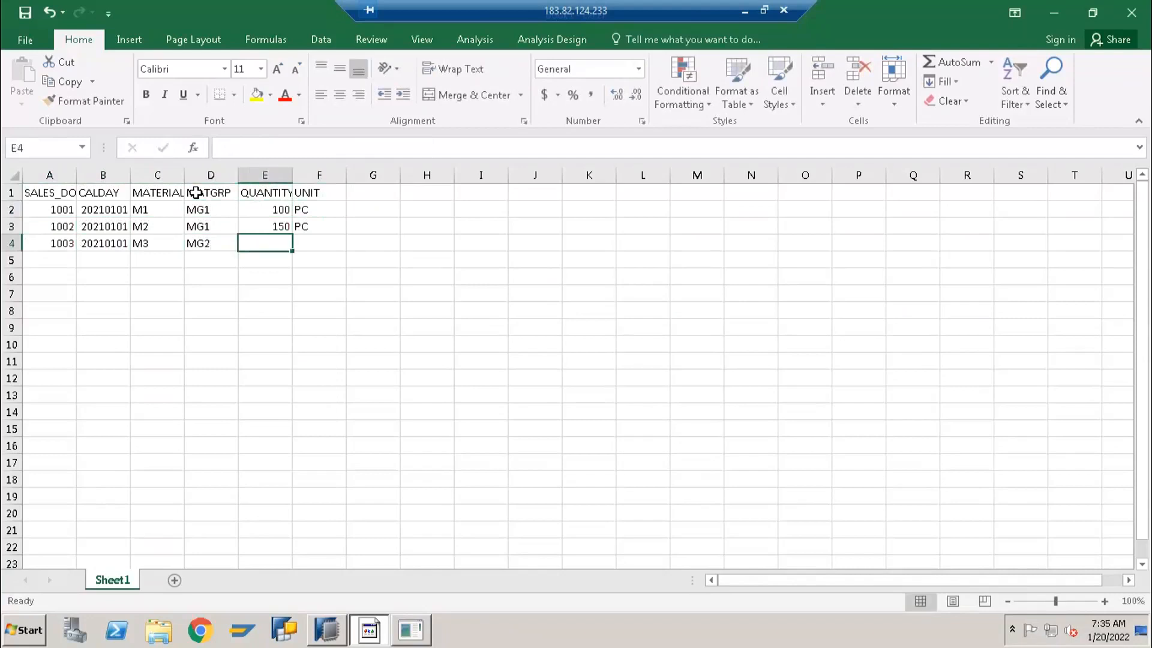
pyautogui.write('100')
pyautogui.press('Tab')
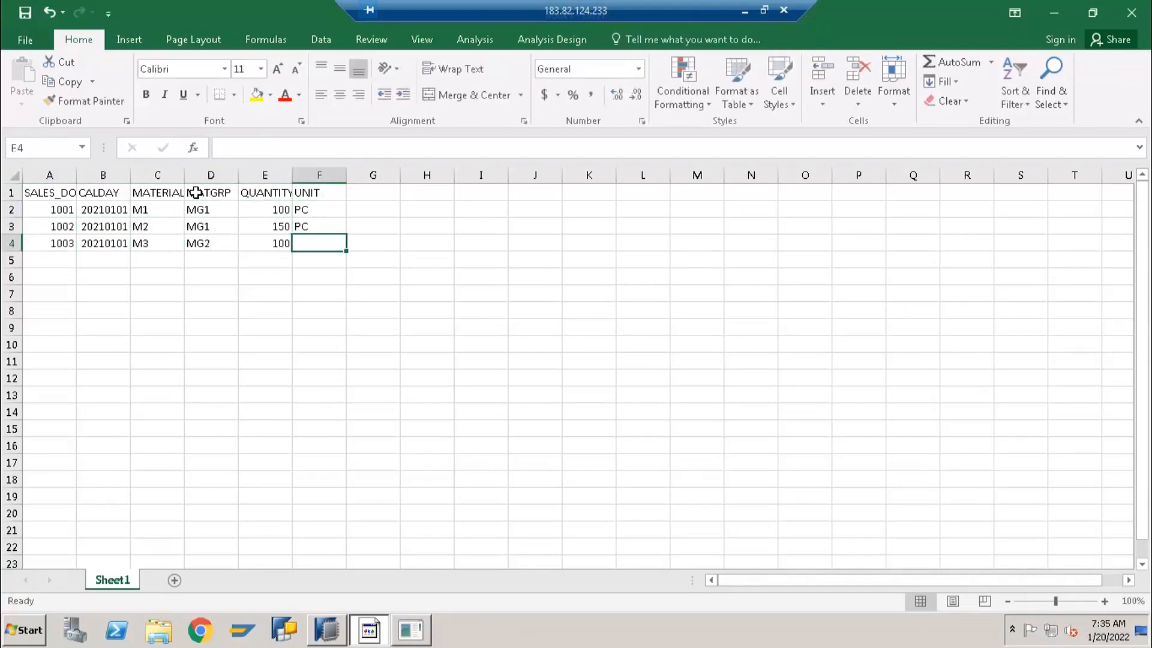
pyautogui.write('PC')
pyautogui.press('Return')
# Fill row 5 with the next sequential sales document number, calendar day 20210101, material M4, group MG1, quantity 250 and unit PC
pyautogui.write('1')
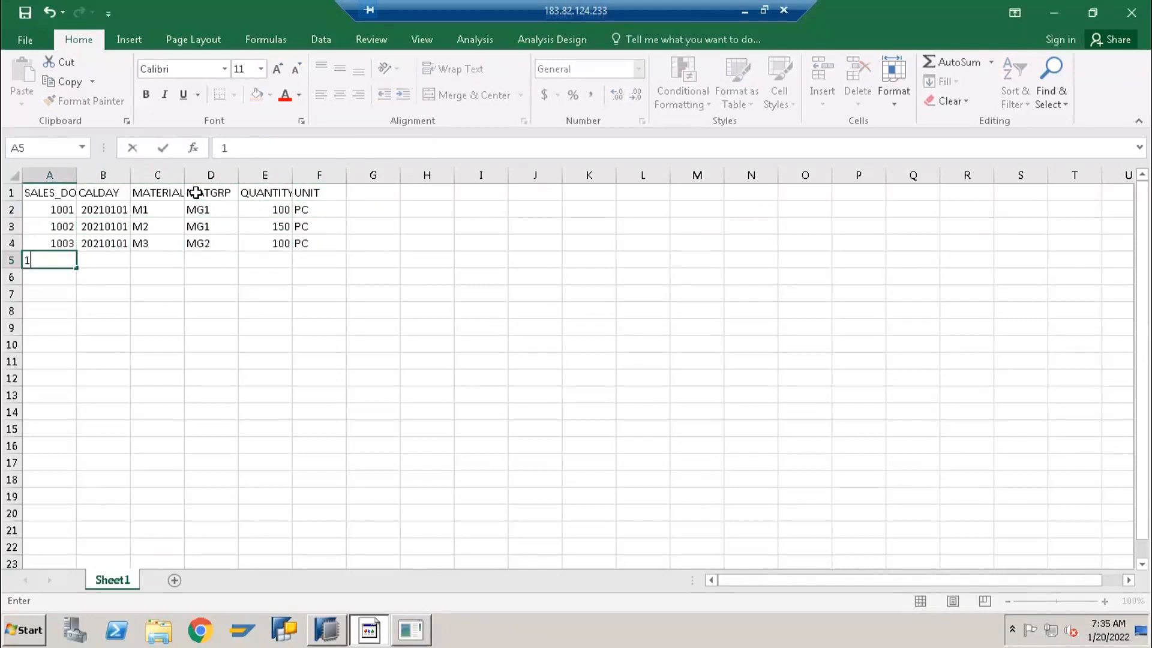
pyautogui.write('004')
pyautogui.press('Tab')
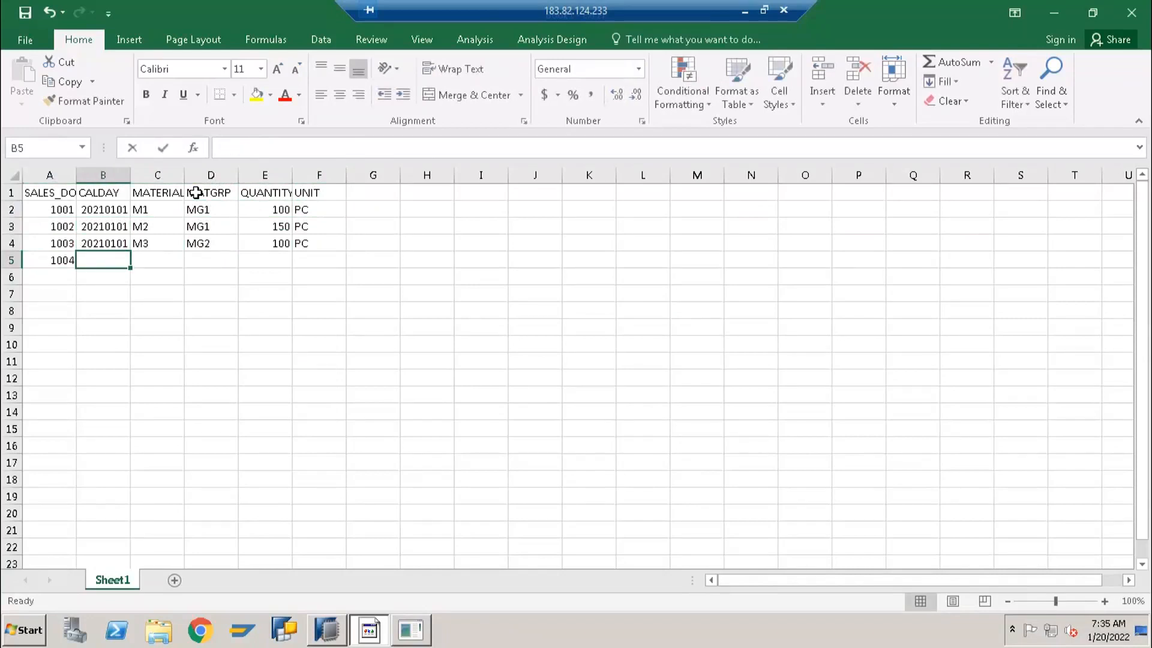
pyautogui.write('20210101')
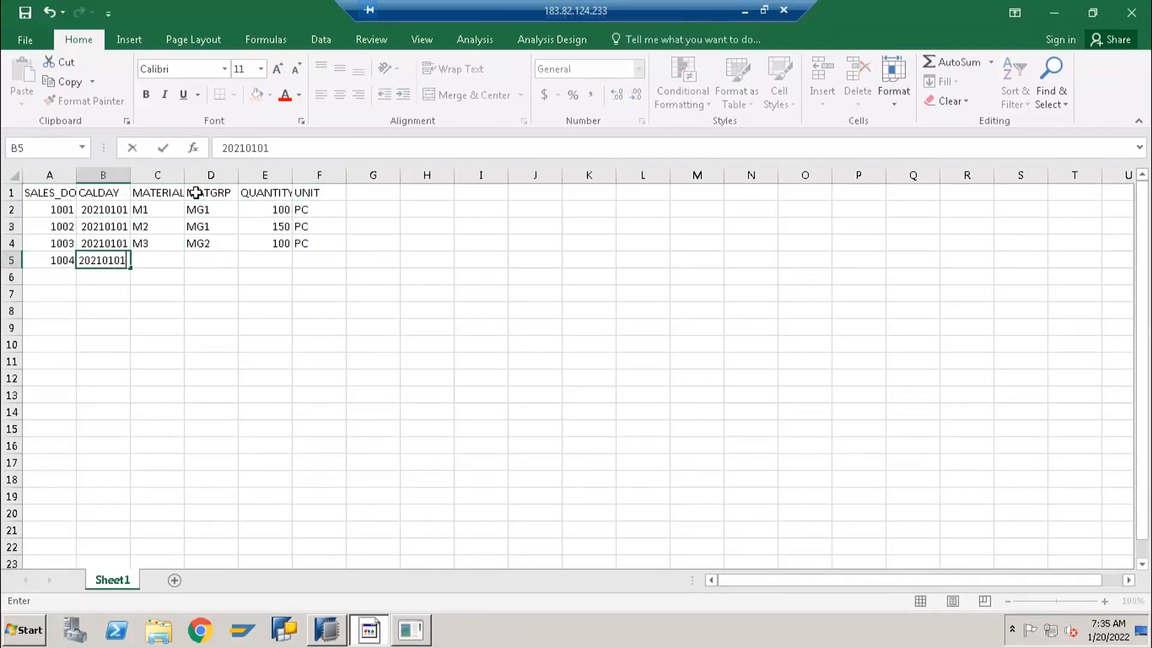
pyautogui.press('Tab')
pyautogui.write('M4')
pyautogui.press('Tab')
pyautogui.write('MG1')
pyautogui.press('Tab')
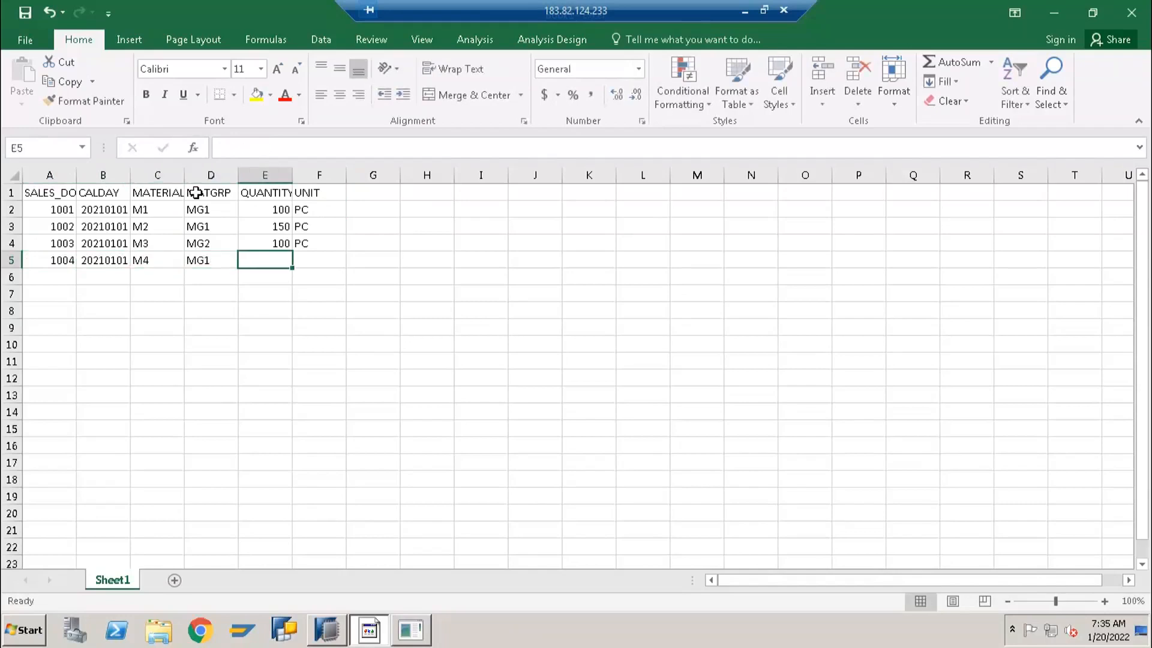
pyautogui.write('250')
pyautogui.press('Tab')
pyautogui.write('PC')
pyautogui.press('Return')
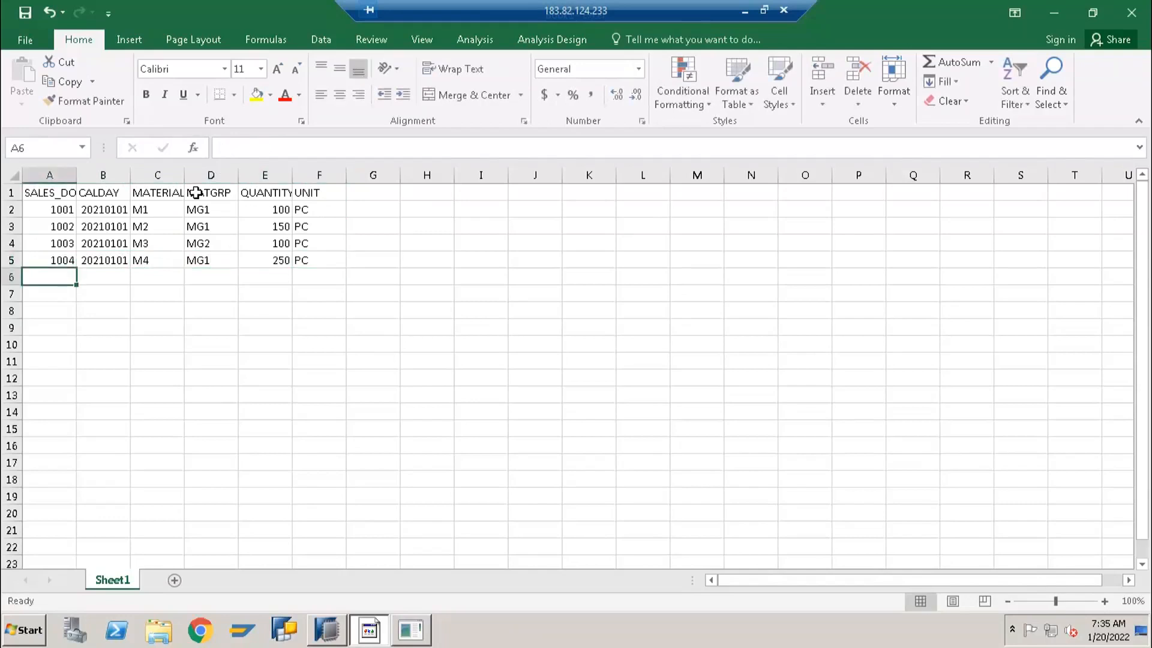
# Fill row 6 with the next sequential sales document number, calendar day 20210201, material M1, group MG1, quantity 150 and unit PC
pyautogui.write('1005')
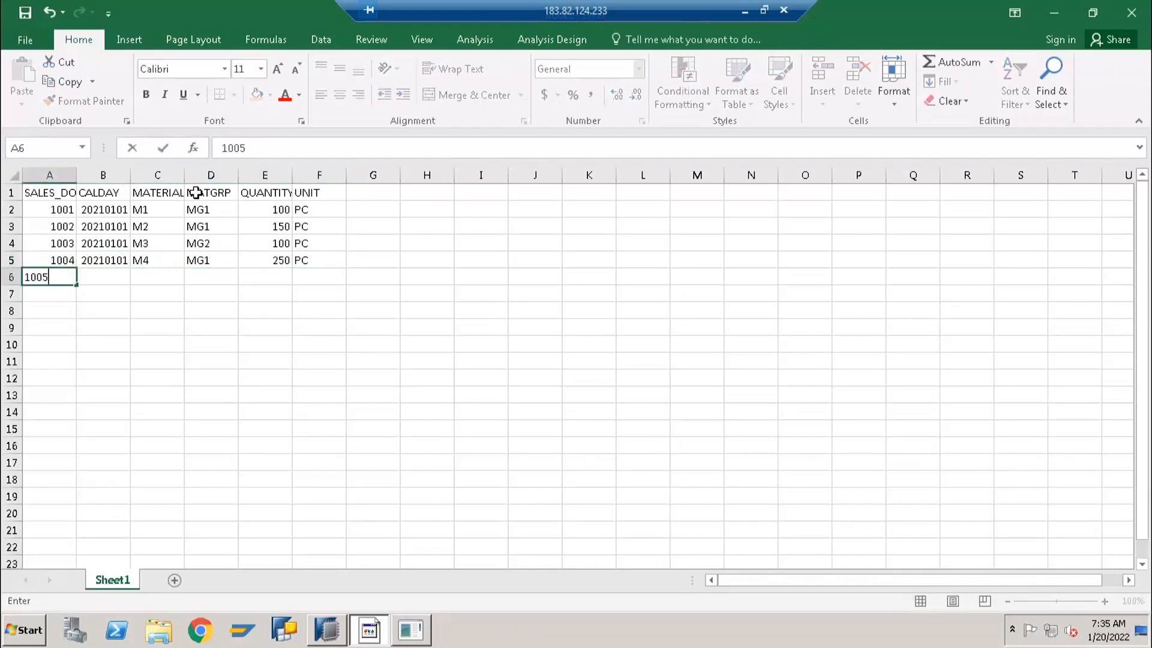
pyautogui.press('Tab')
pyautogui.write('20210')
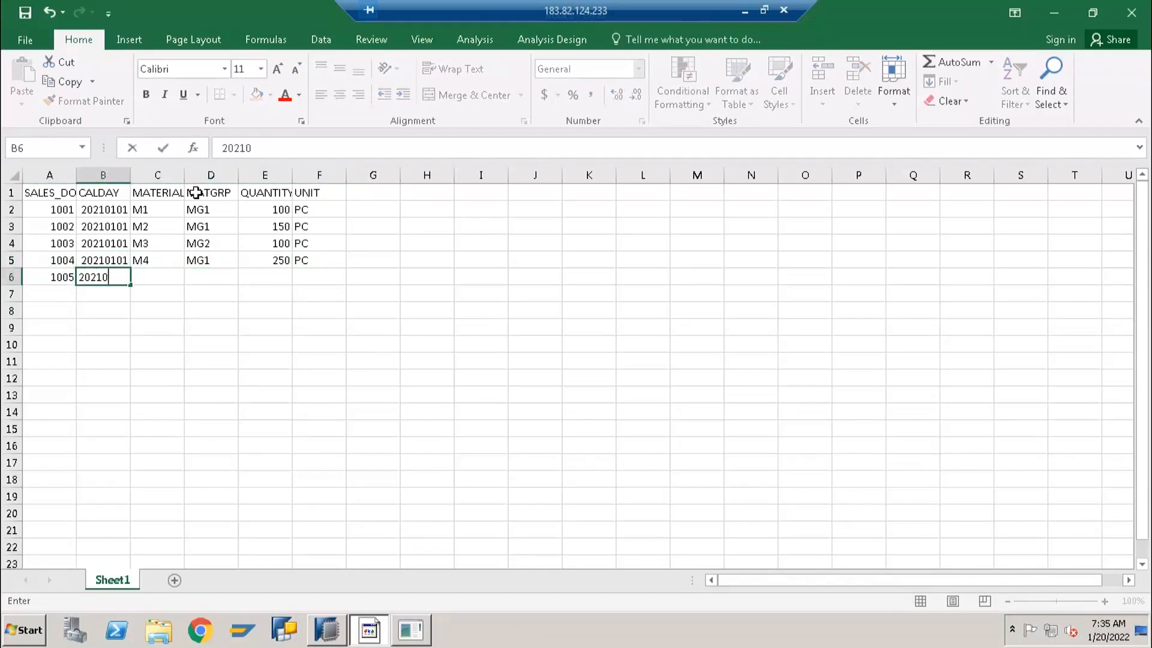
pyautogui.write('201')
pyautogui.press('Tab')
pyautogui.write('M1')
pyautogui.press('Tab')
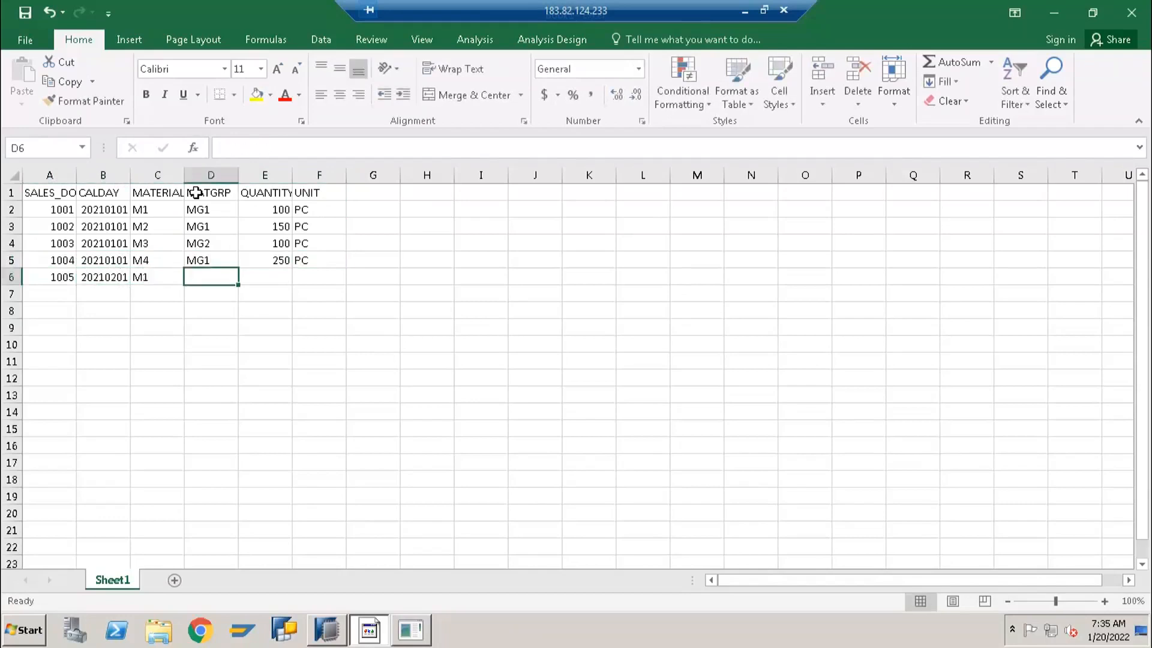
pyautogui.write('MG1')
pyautogui.press('Tab')
pyautogui.write('150')
pyautogui.press('Tab')
pyautogui.write('PC')
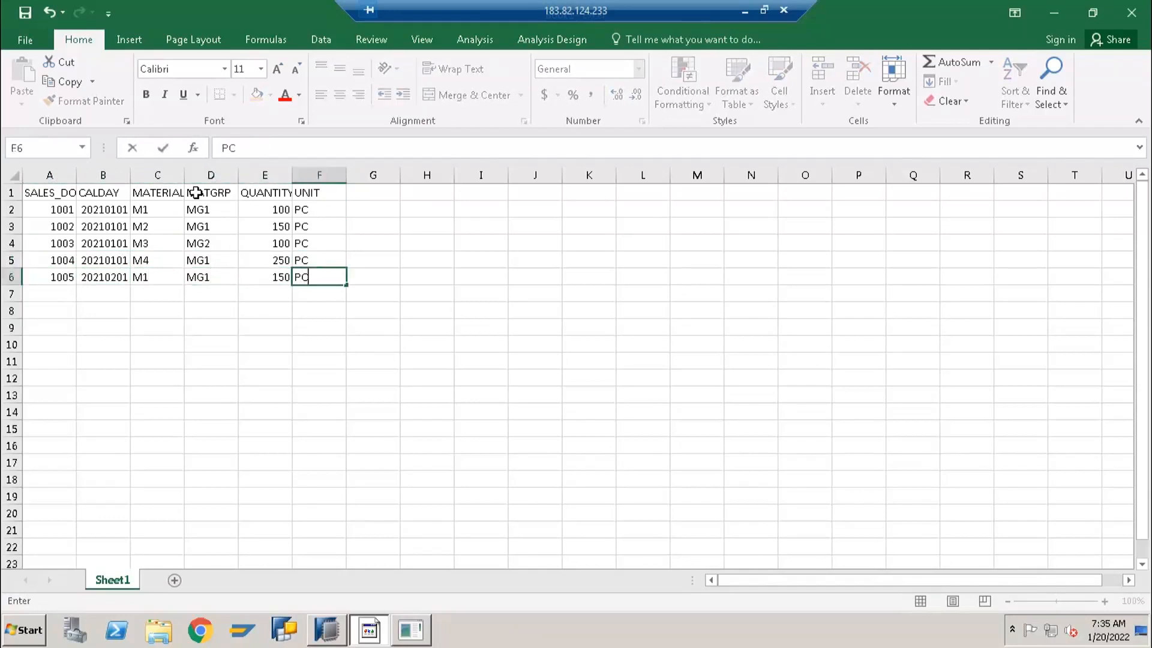
pyautogui.press('Return')
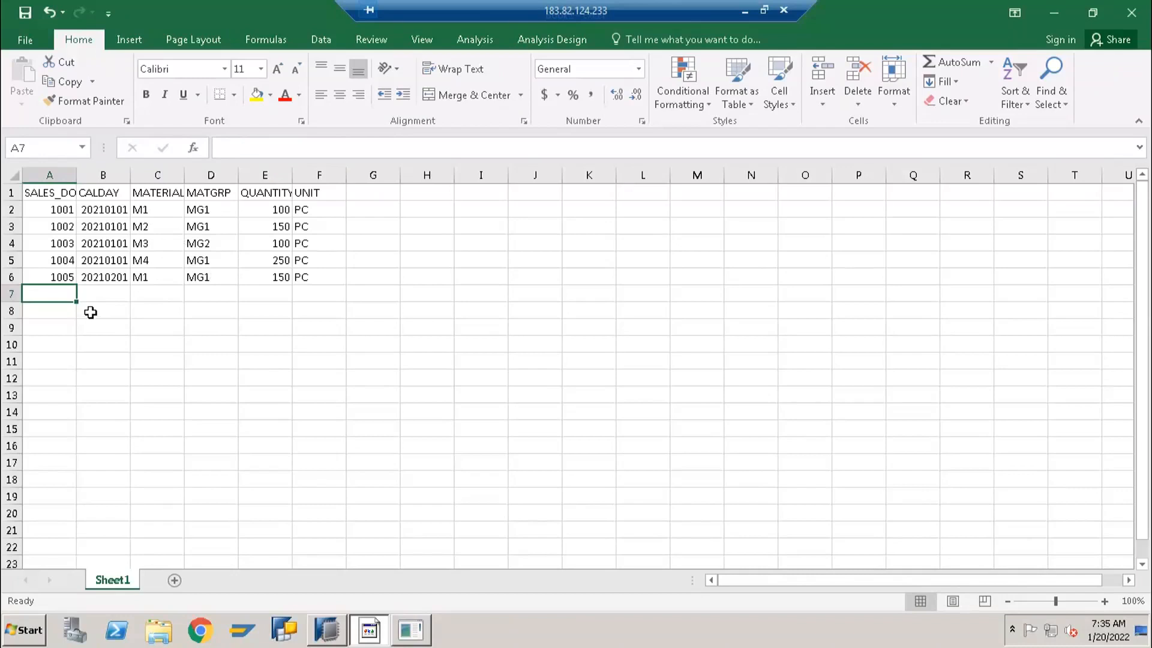
# Fill cells A7 to C7 with the next sequential sales document number, calendar day 20210201 and material M3
pyautogui.write('1006')
pyautogui.press('Tab')
pyautogui.write('20210201')
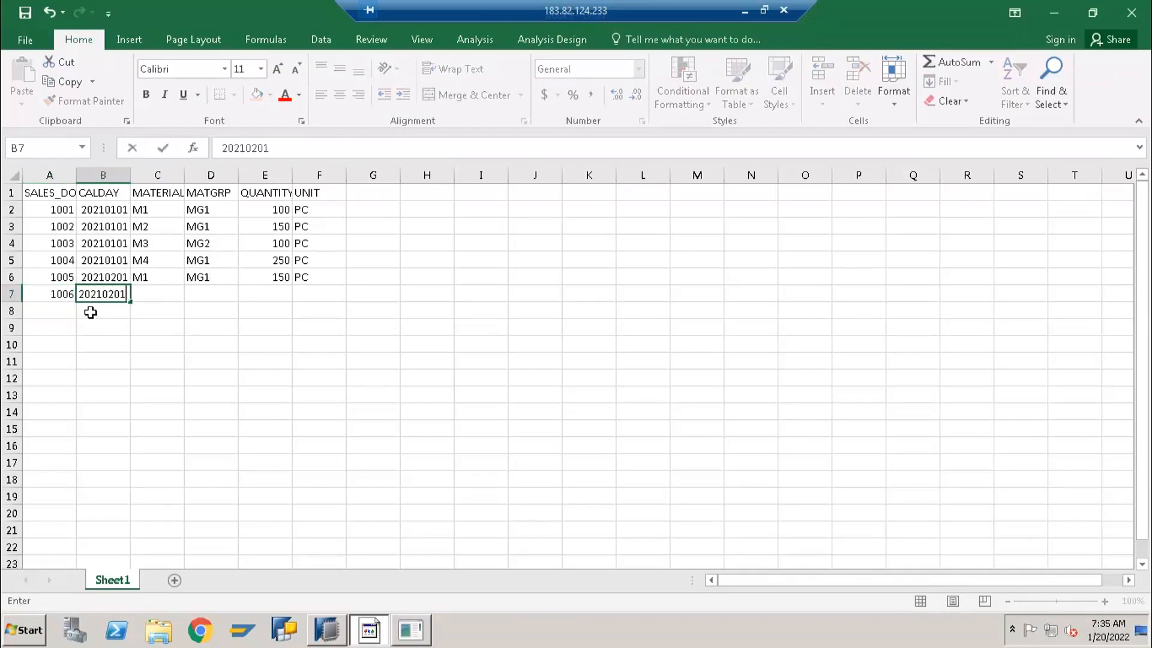
pyautogui.press('Tab')
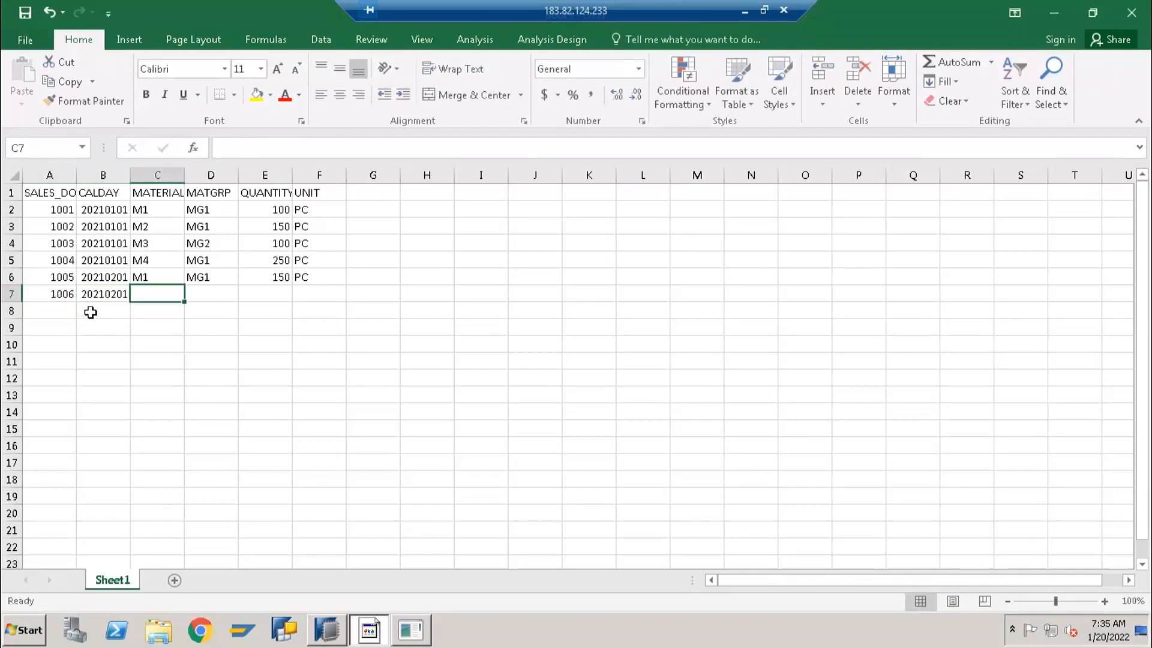
pyautogui.write('M3')
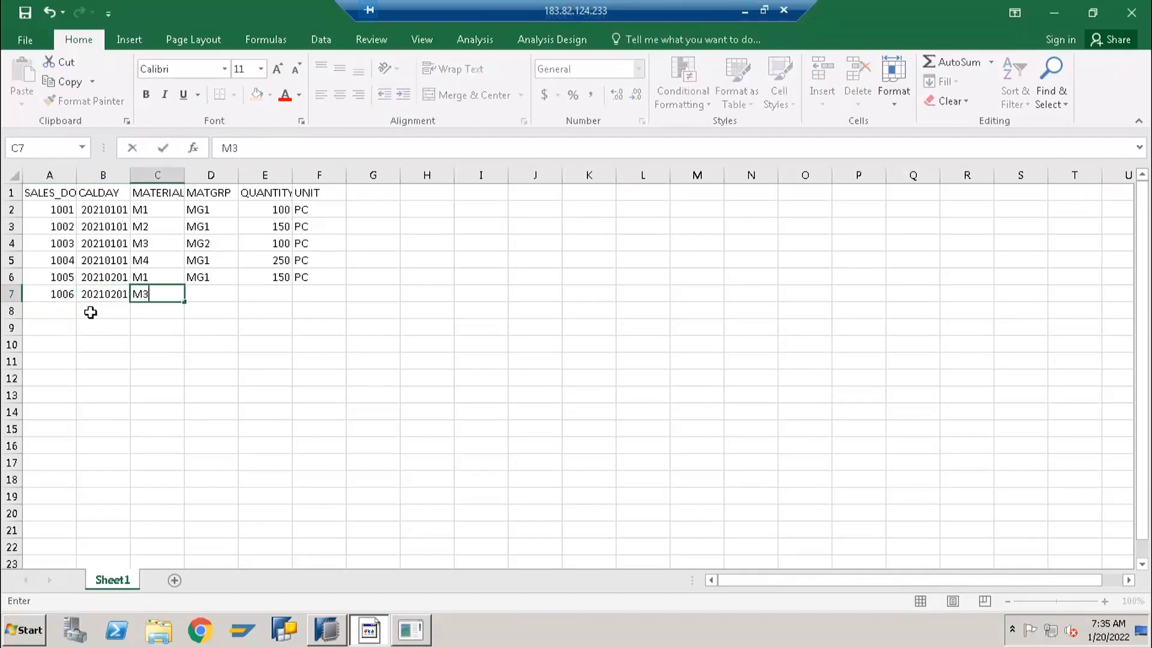
pyautogui.press('Tab')
pyautogui.press('Left')
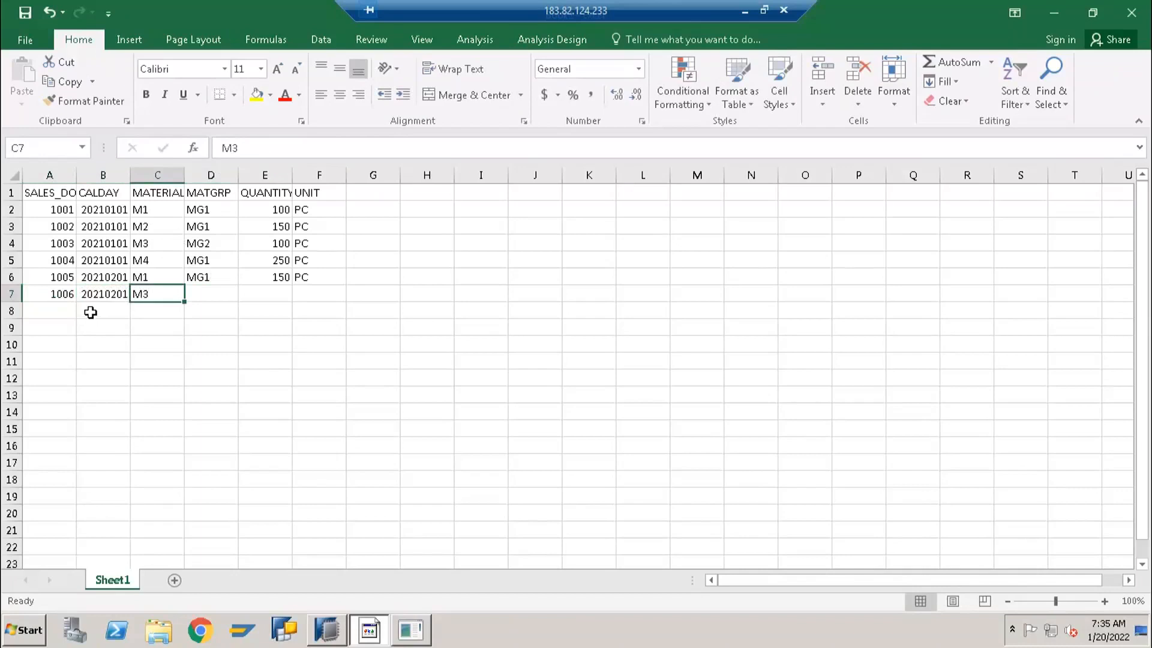
# Complete row 7 with material group MG3, quantity 600 and unit PC
pyautogui.press('Right')
pyautogui.write('MG')
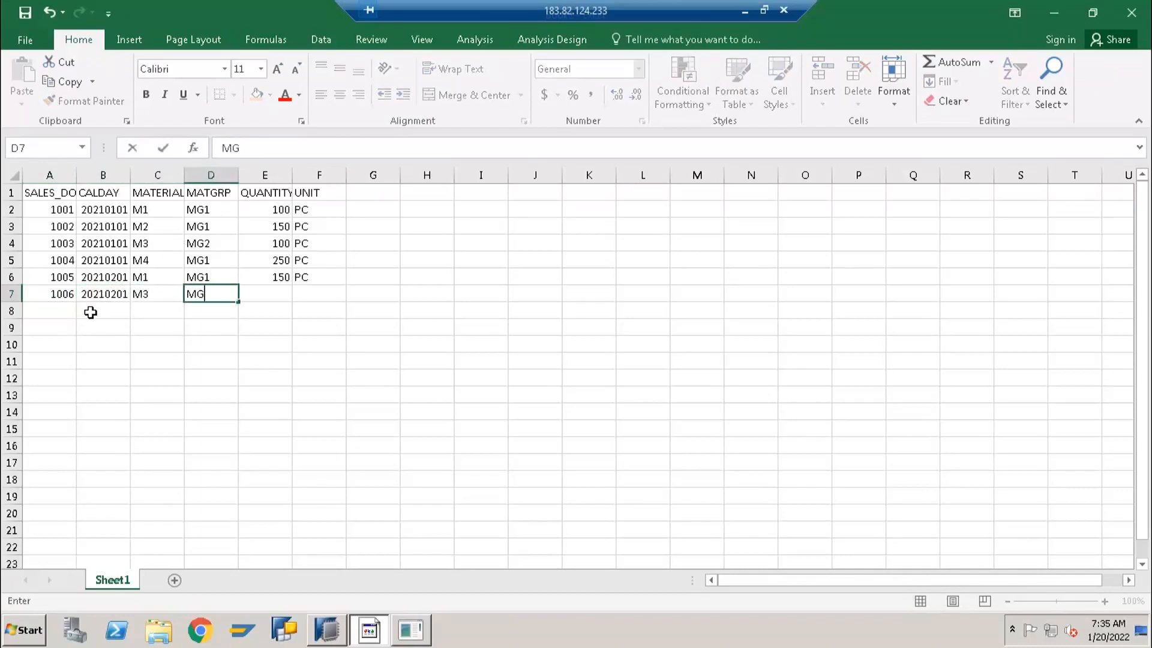
pyautogui.write('3')
pyautogui.press('Tab')
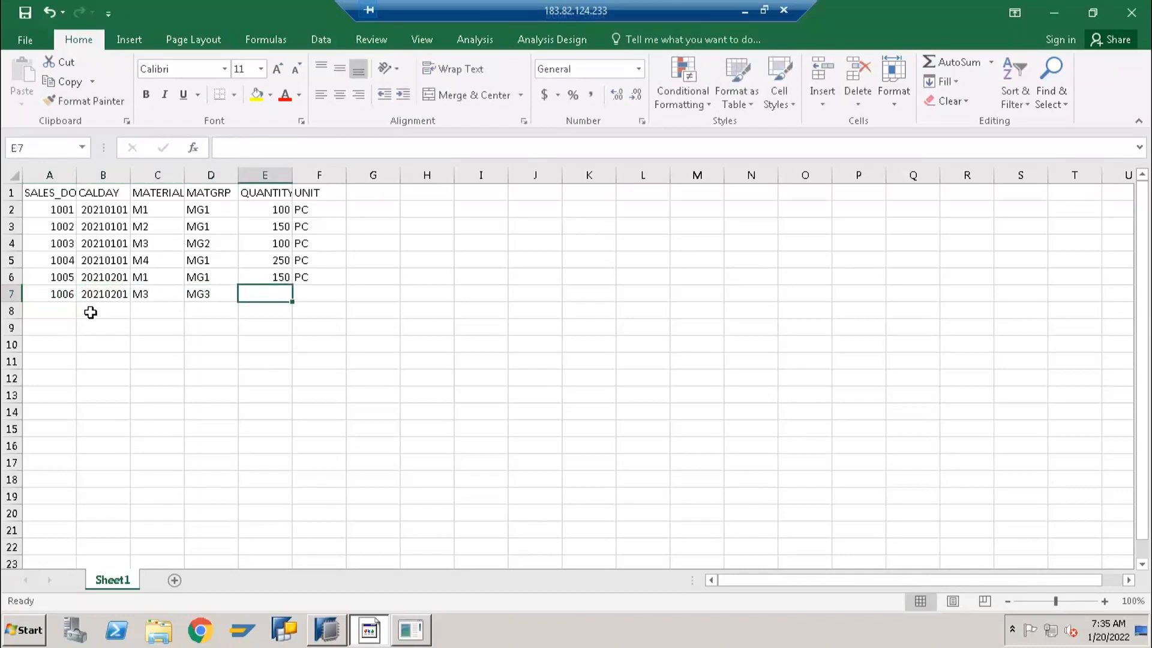
pyautogui.write('600')
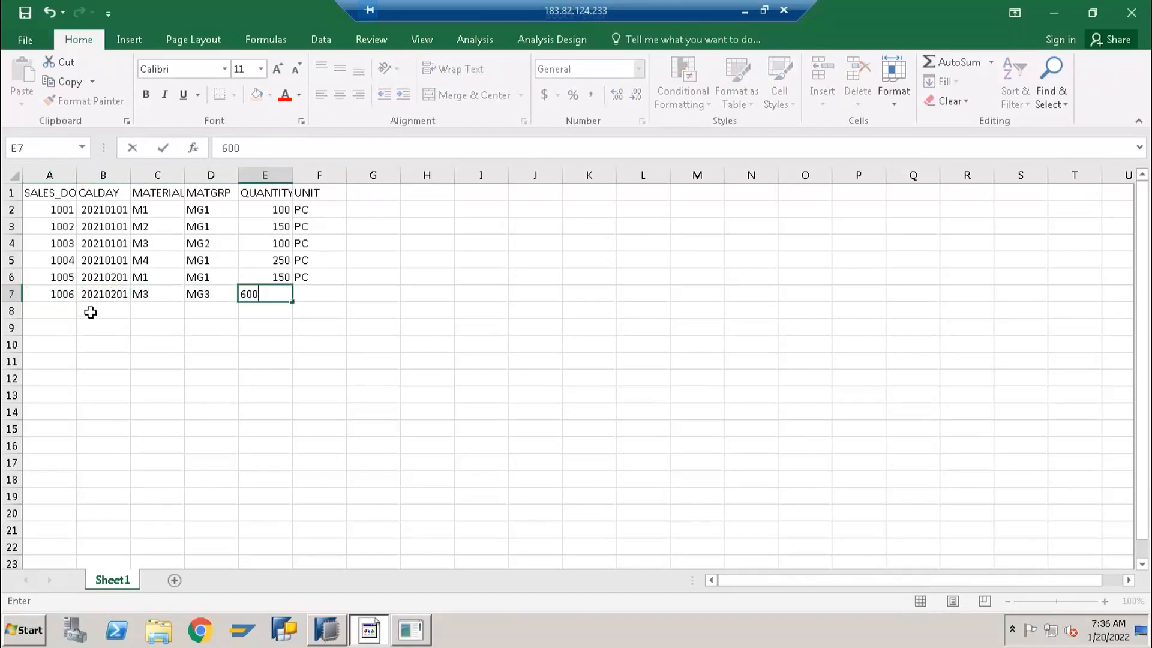
pyautogui.press('Tab')
pyautogui.write('PC')
pyautogui.press('Return')
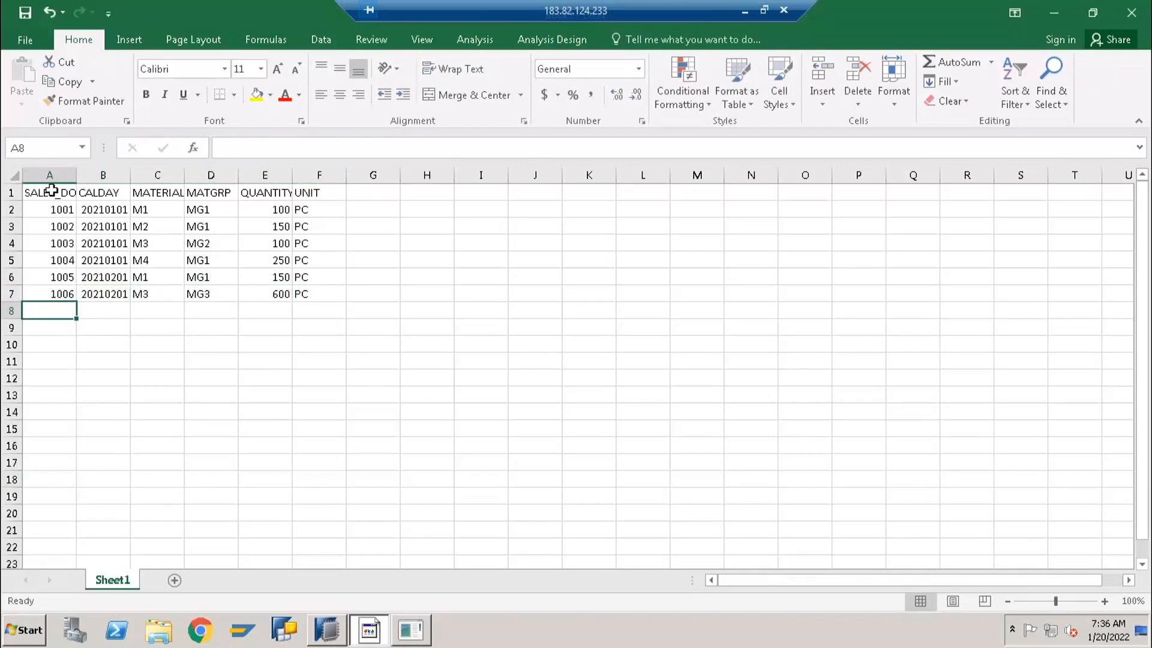
# Start saving the workbook under a new name and choose the FastTrack folder in My Documents as its location
pyautogui.click(9, 174)
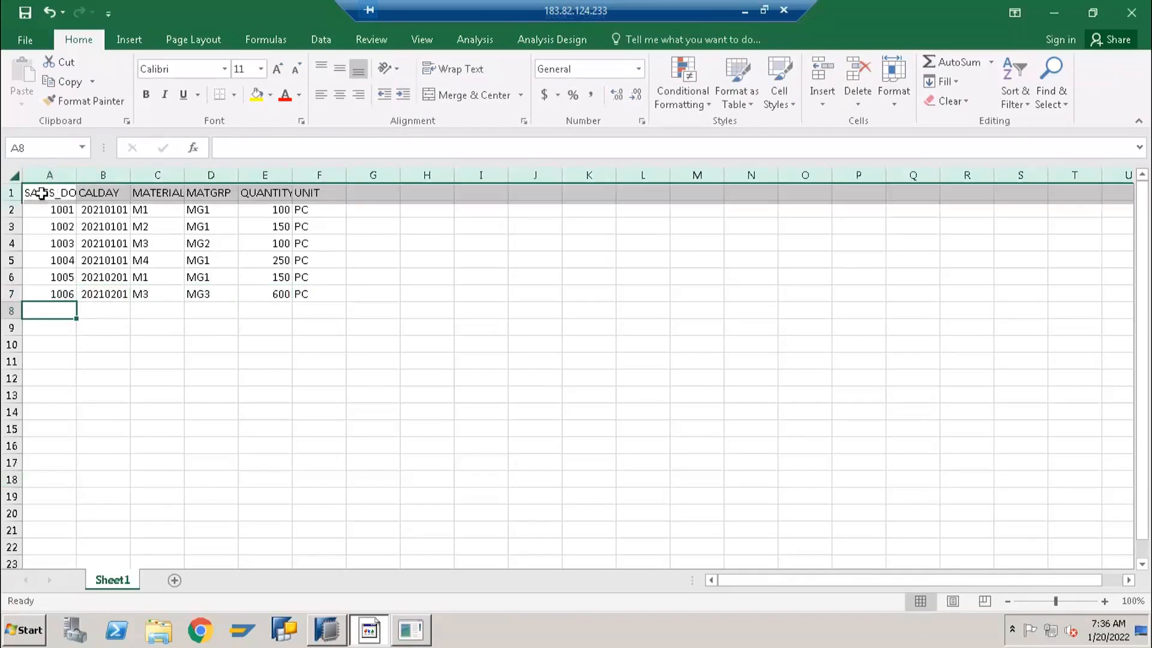
pyautogui.click(60, 194)
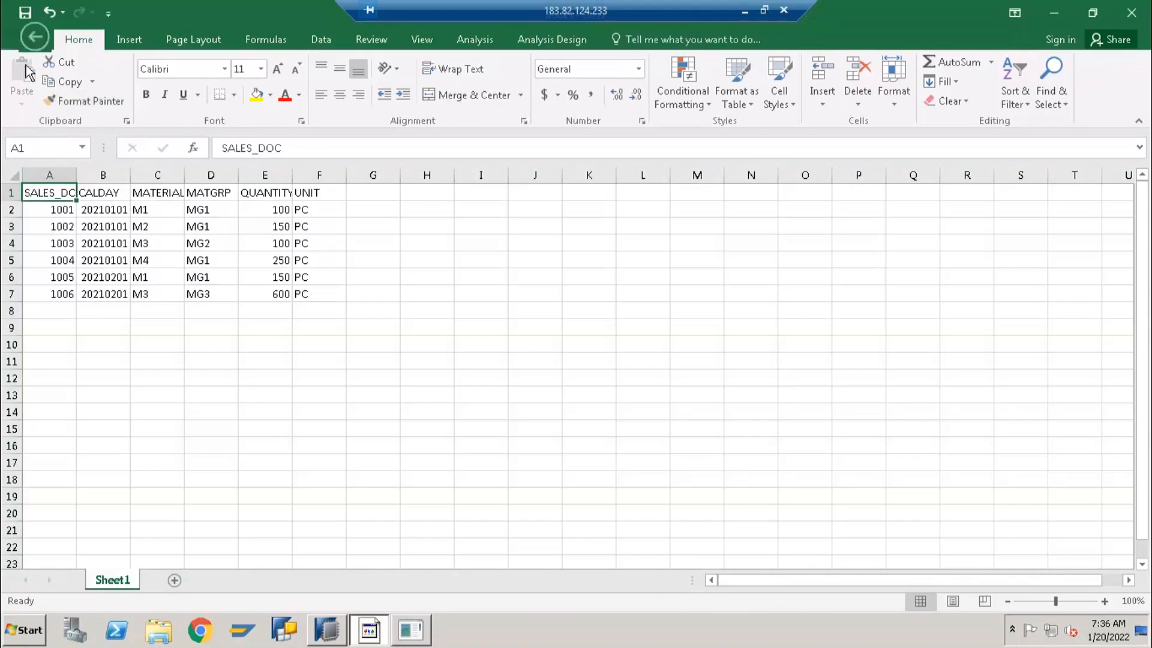
pyautogui.click(24, 40)
pyautogui.click(48, 281)
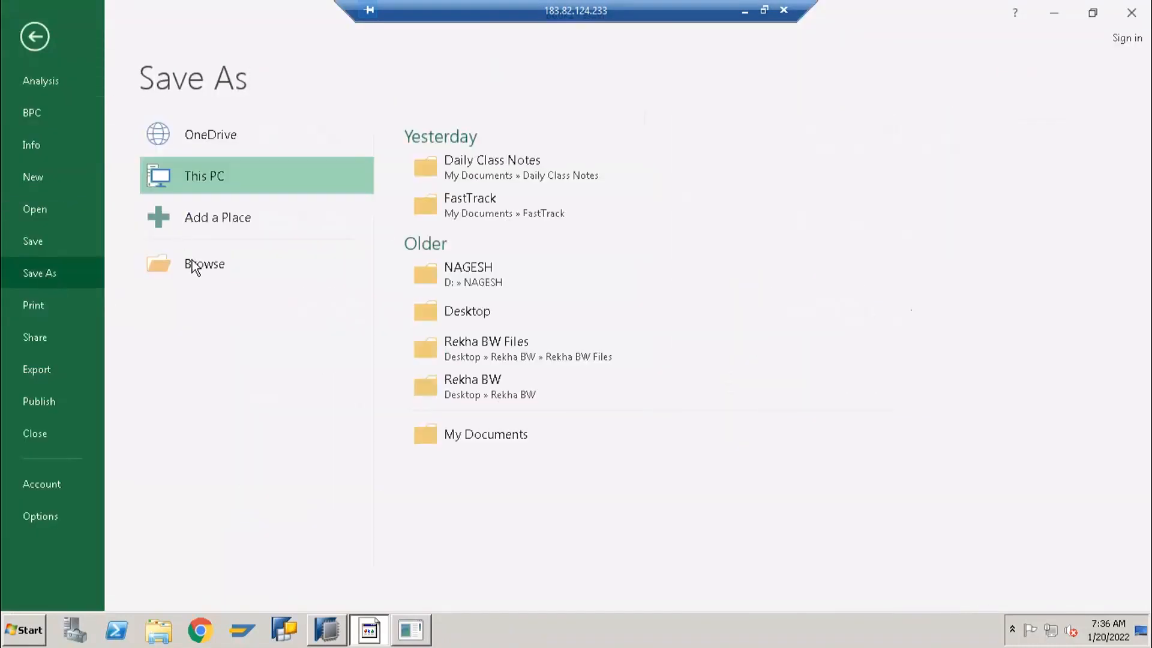
pyautogui.click(204, 265)
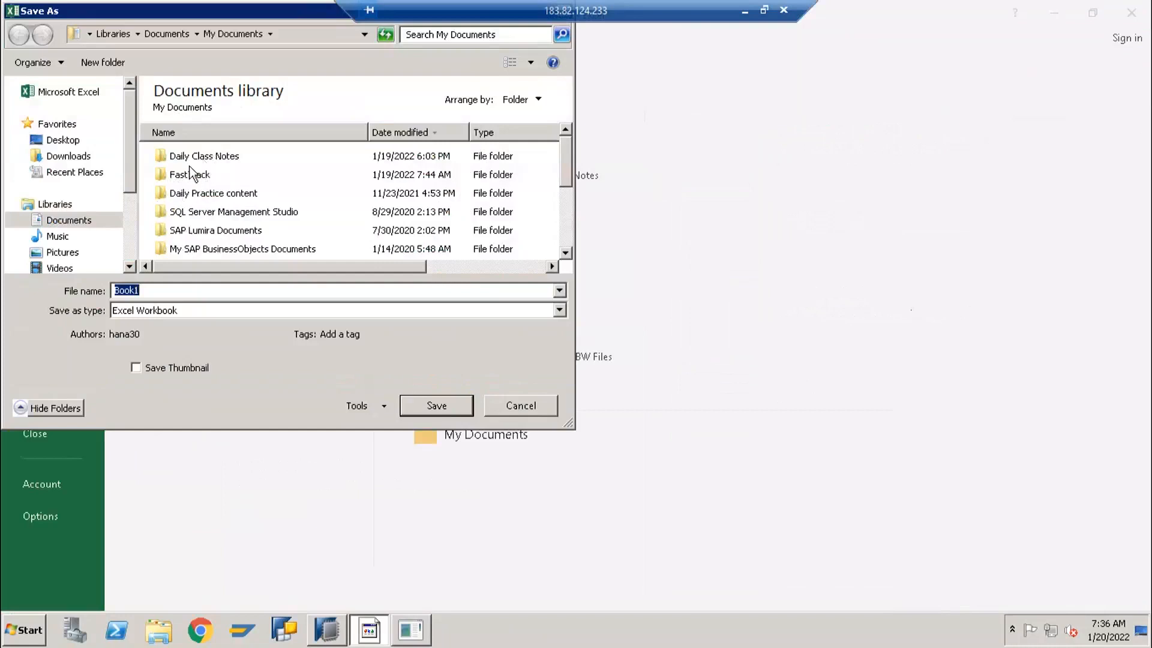
pyautogui.doubleClick(194, 157)
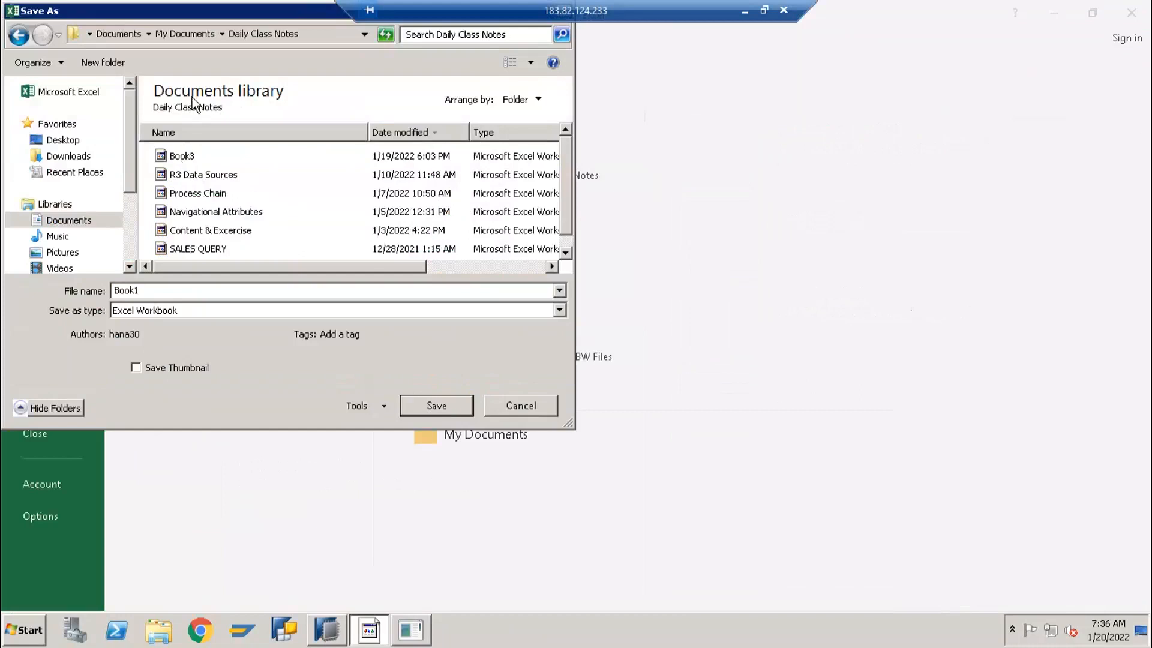
pyautogui.click(192, 36)
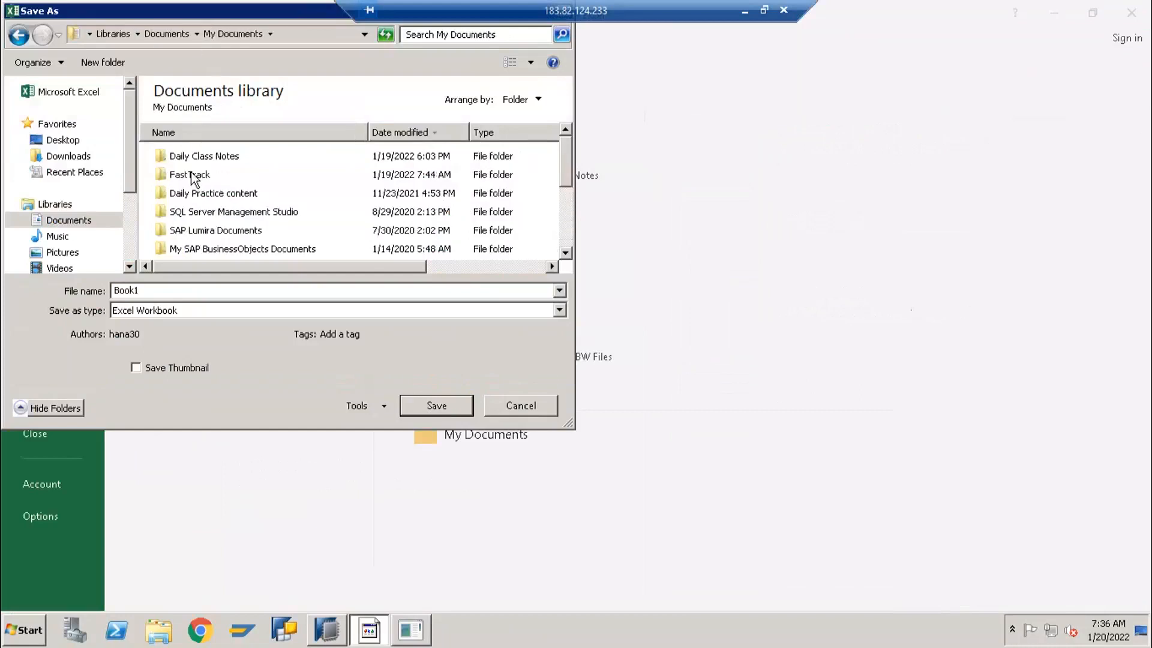
pyautogui.click(191, 175)
pyautogui.press('Return')
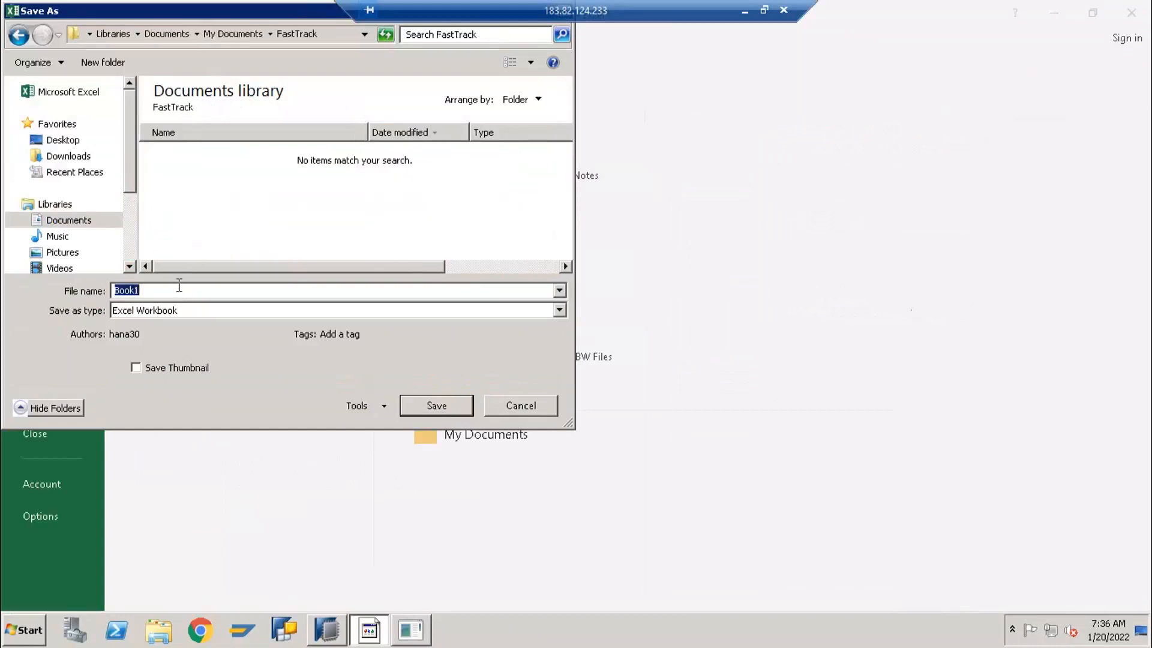
# Enter "Sales Fiel for HANA" as the workbook's file name
pyautogui.write('sALES')
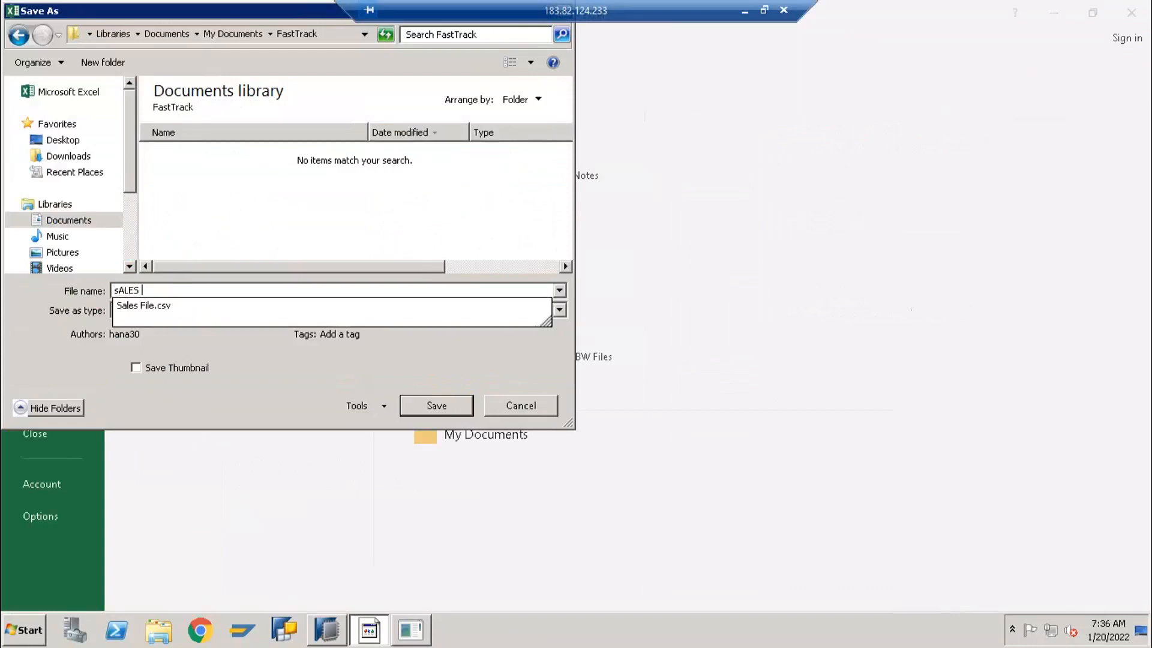
pyautogui.press('BackSpace')
pyautogui.press('BackSpace')
pyautogui.press('BackSpace')
pyautogui.press('BackSpace')
pyautogui.press('BackSpace')
pyautogui.write('Sales Fiel fo')
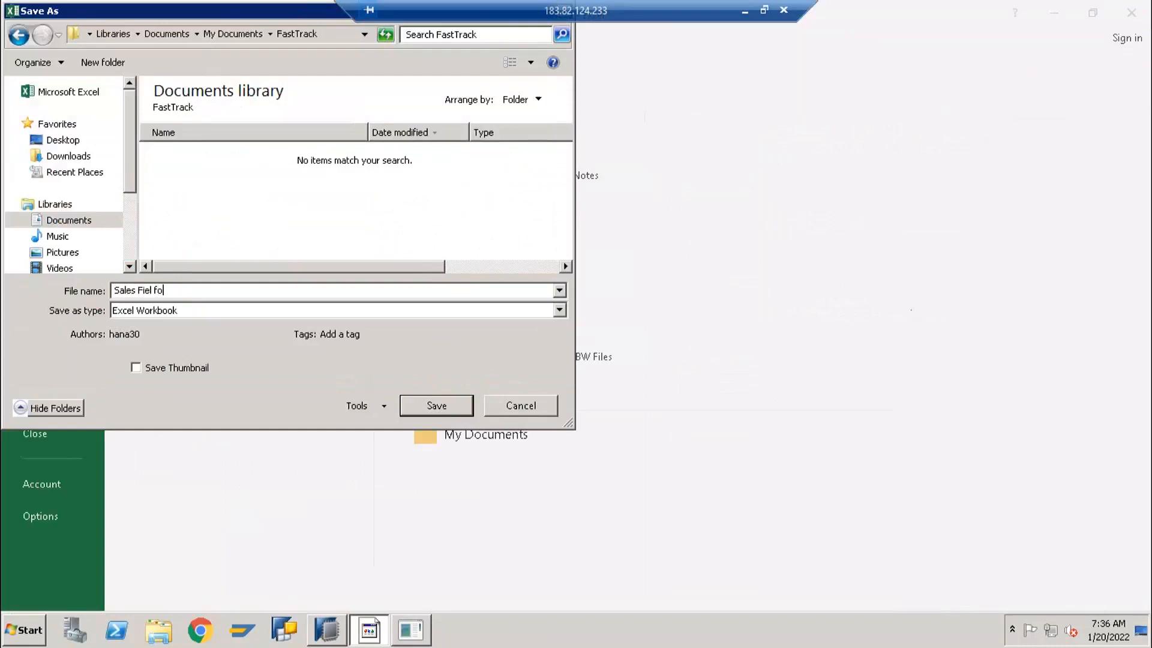
pyautogui.write('r HANA')
# Save the workbook in CSV (Comma delimited) format and close it without saving again
pyautogui.click(194, 314)
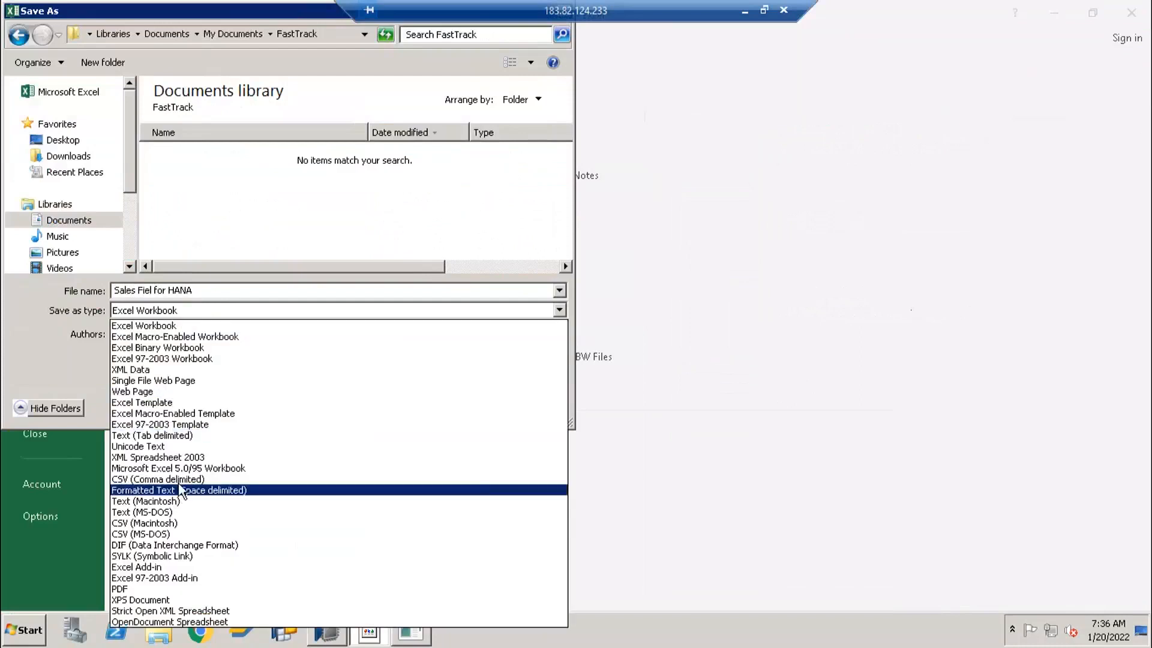
pyautogui.click(179, 479)
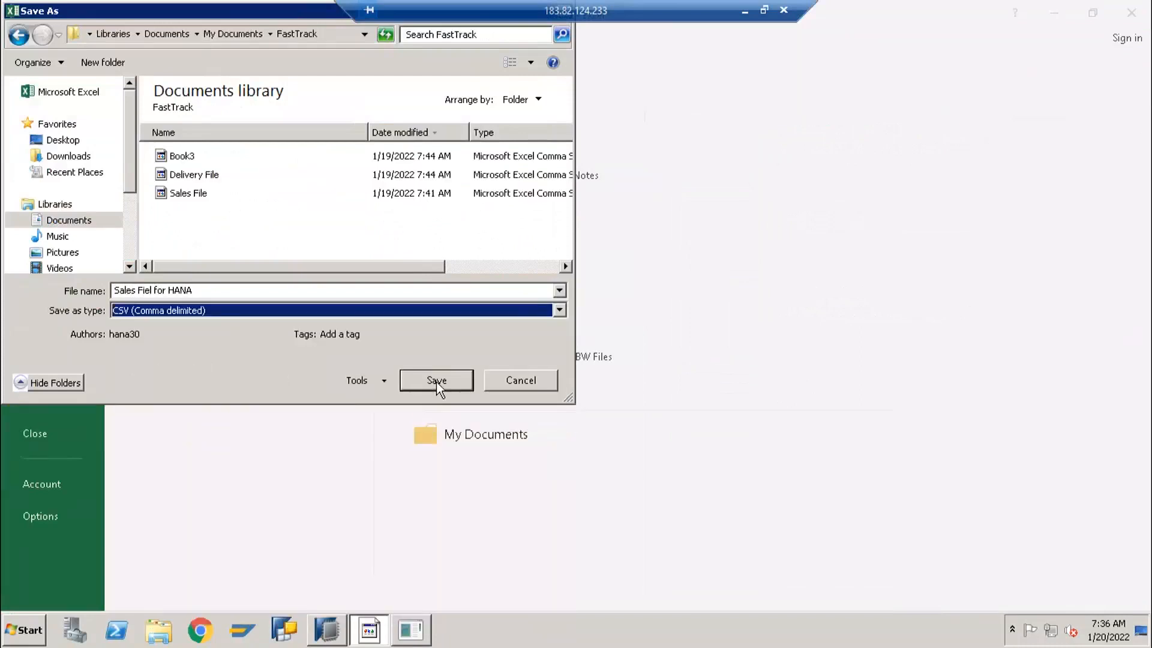
pyautogui.click(437, 382)
pyautogui.click(493, 357)
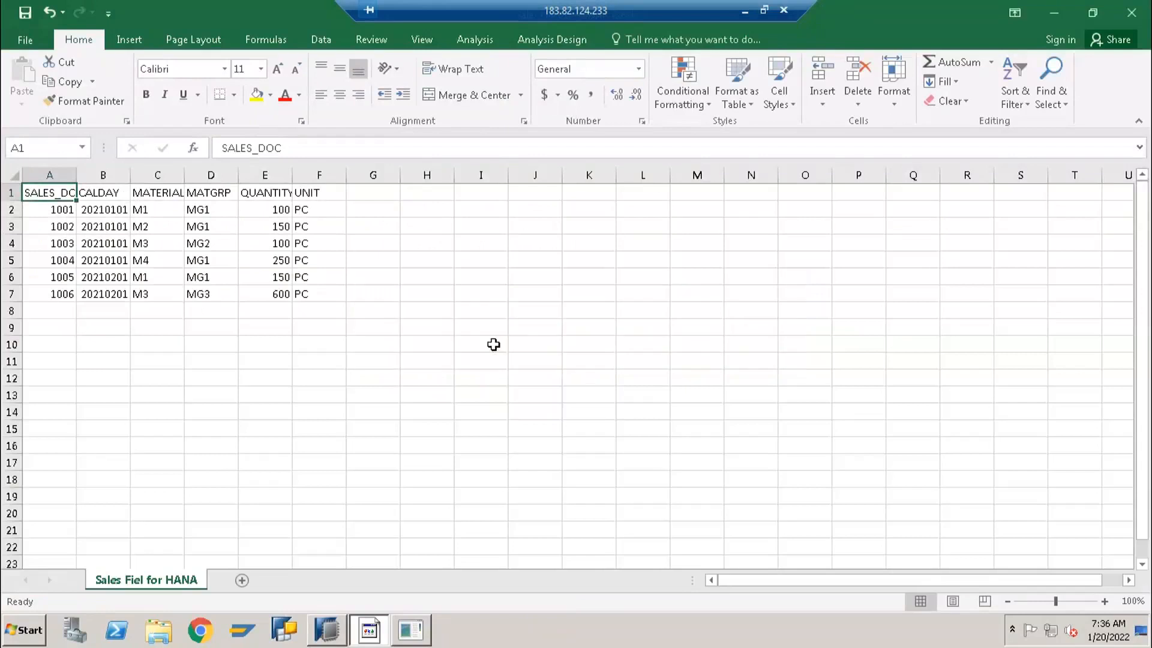
pyautogui.click(1138, 15)
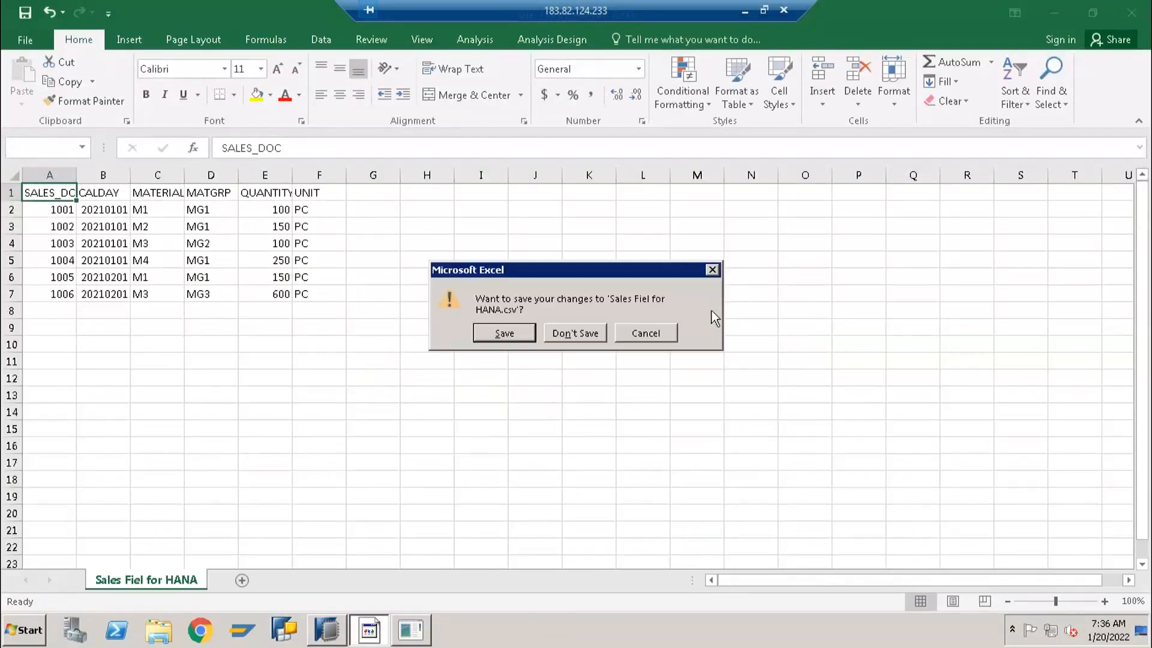
pyautogui.click(550, 331)
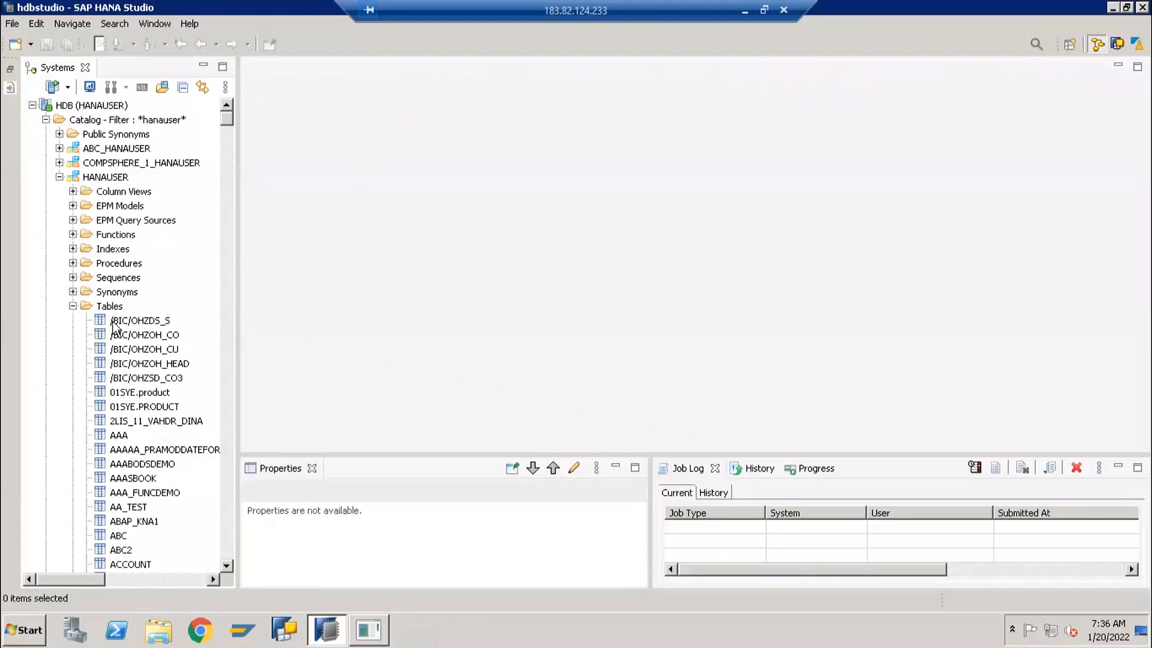
# Start an import in SAP HANA Studio and filter the available import wizards by "import"
pyautogui.click(12, 24)
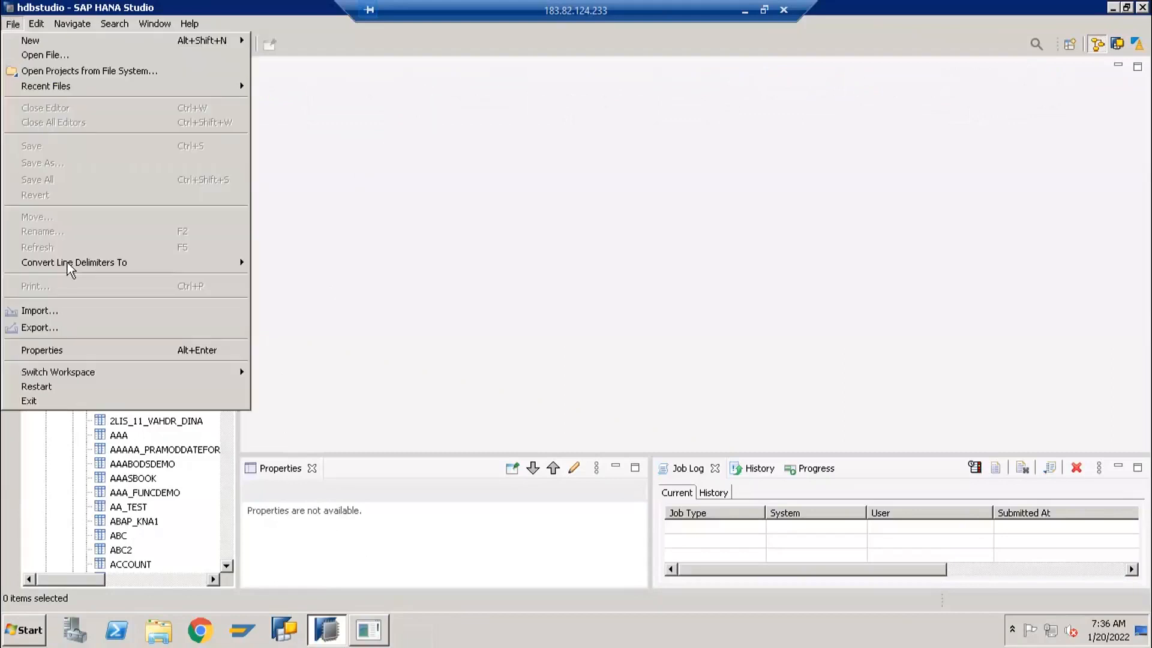
pyautogui.click(59, 314)
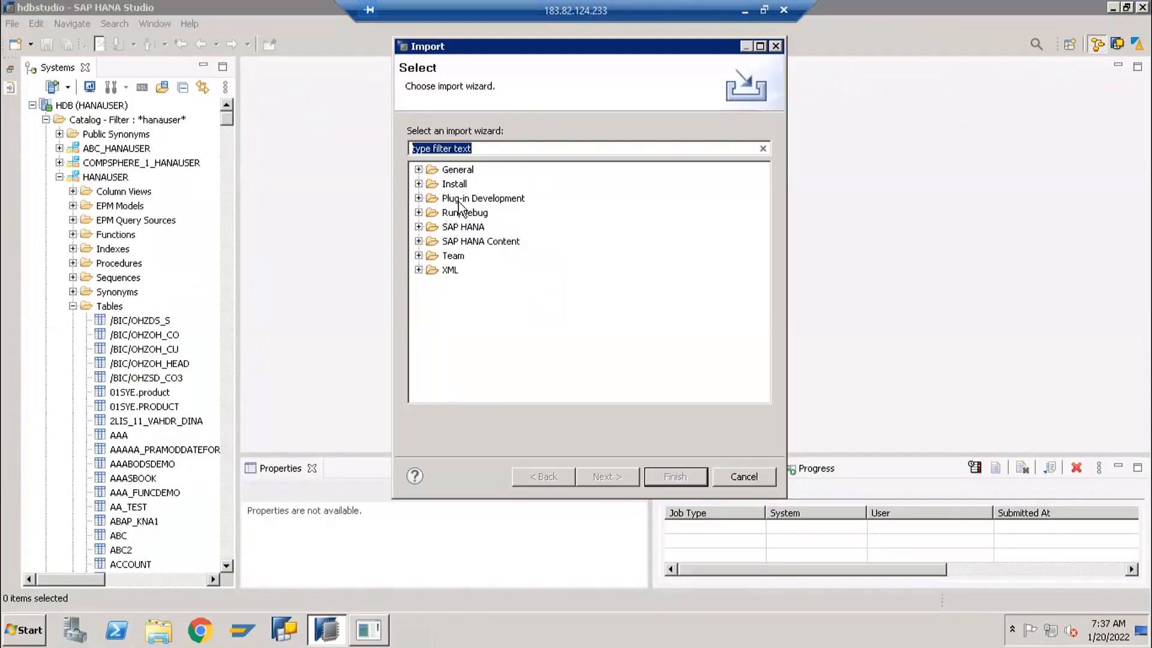
pyautogui.write('genera')
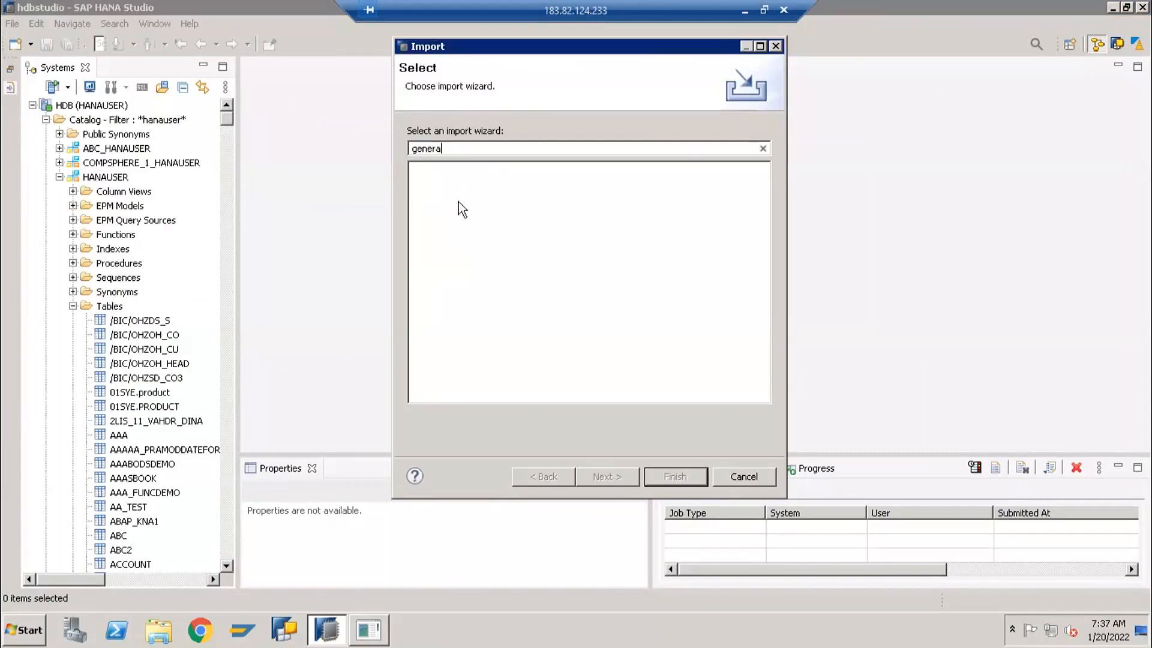
pyautogui.press('BackSpace')
pyautogui.press('BackSpace')
pyautogui.press('BackSpace')
pyautogui.press('BackSpace')
pyautogui.press('BackSpace')
pyautogui.press('BackSpace')
pyautogui.write('i')
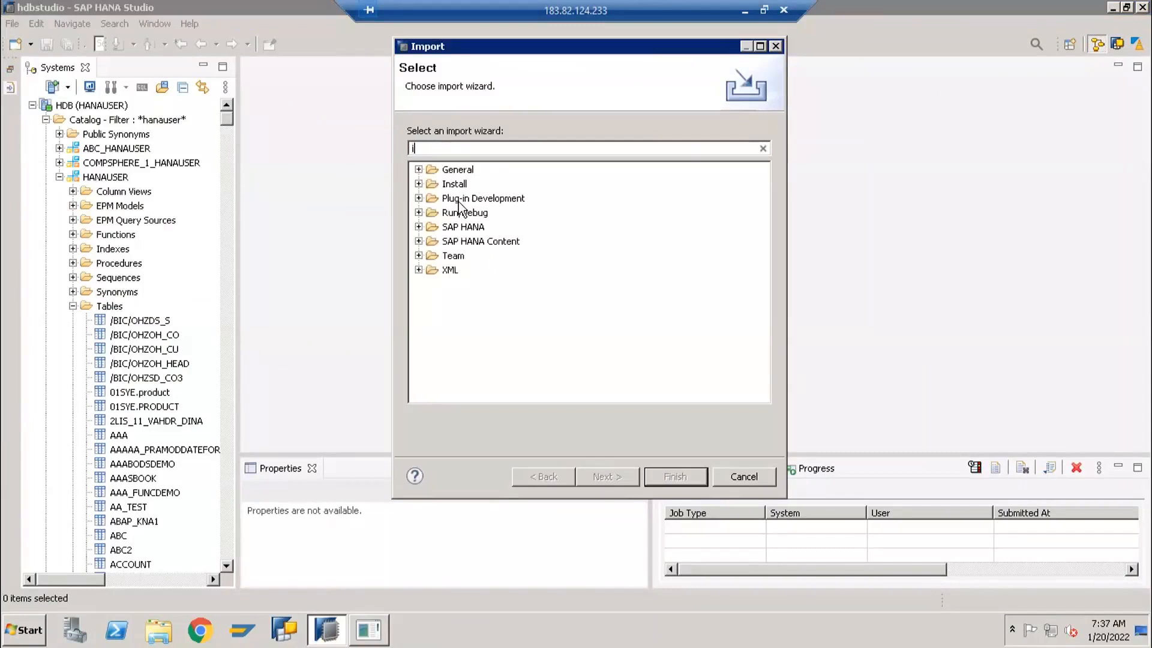
pyautogui.write('mport')
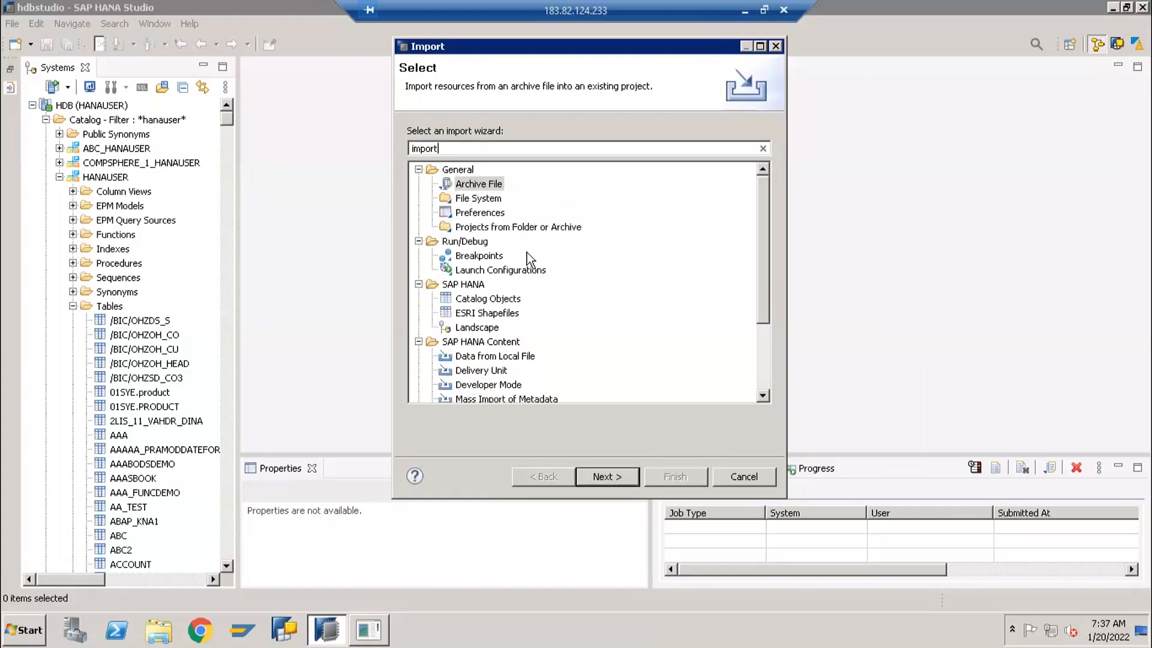
# Choose Data from Local File under SAP HANA Content and set HDB (HANAUSER) as the target system
pyautogui.click(462, 346)
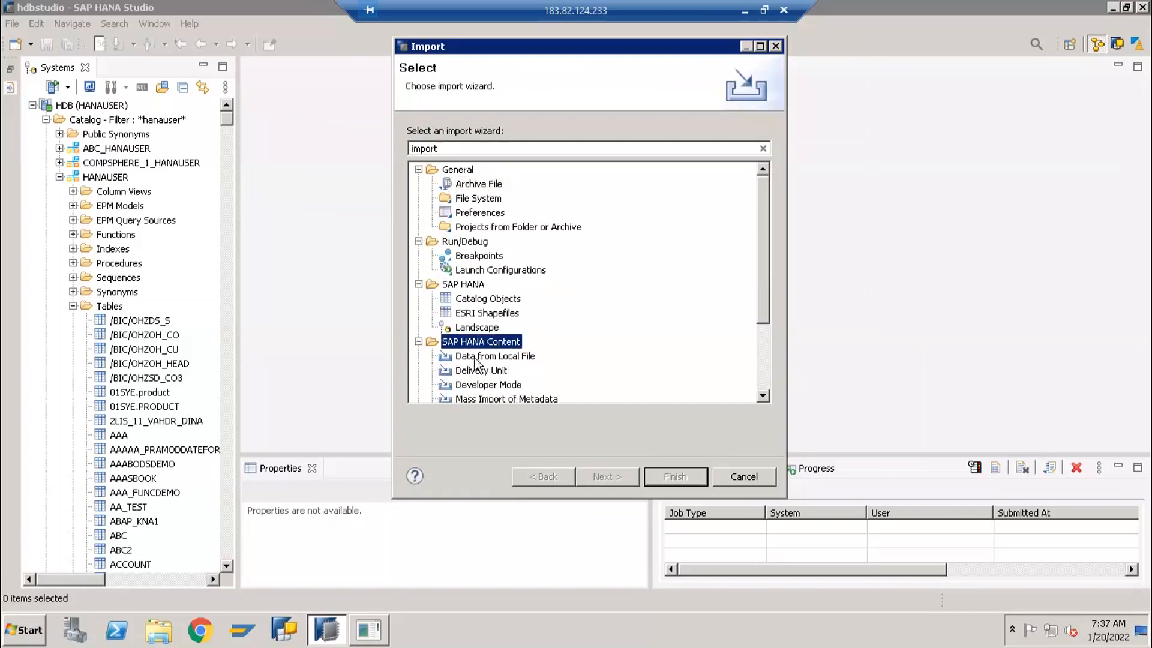
pyautogui.click(495, 357)
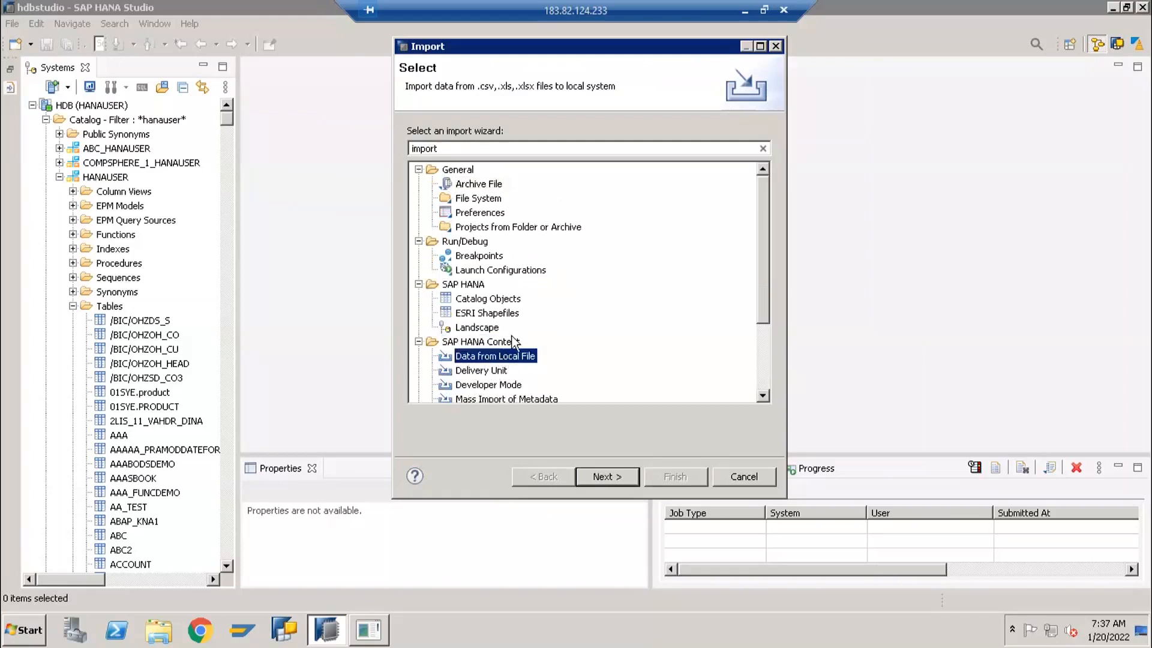
pyautogui.scroll(-3, 503, 357)
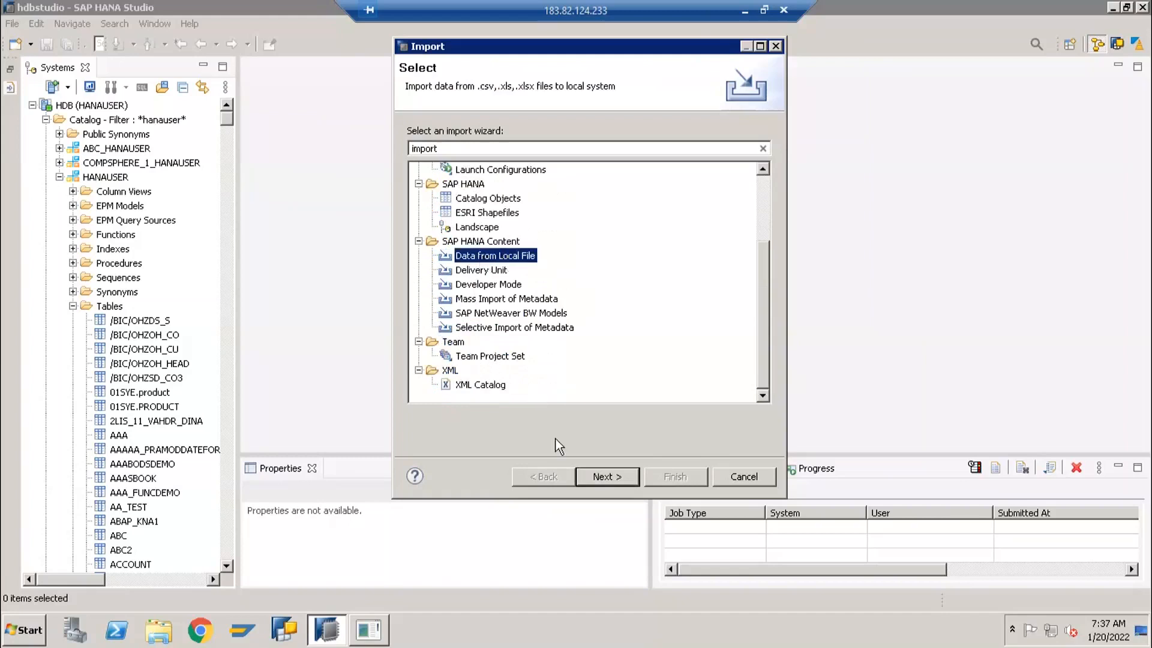
pyautogui.click(607, 477)
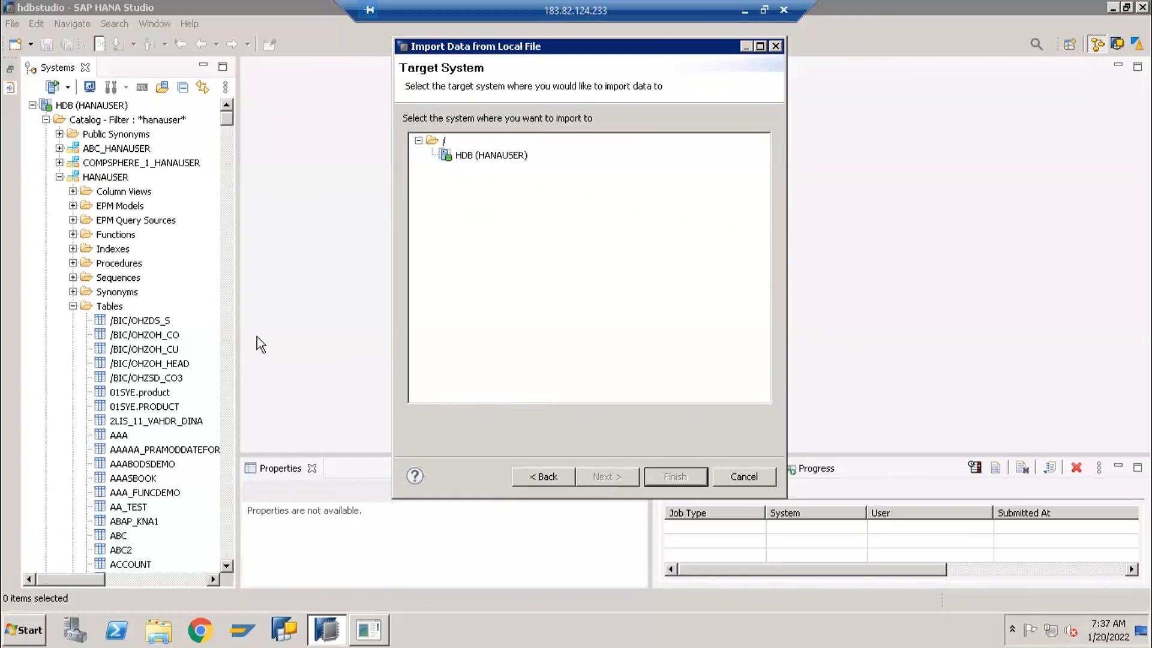
pyautogui.click(468, 158)
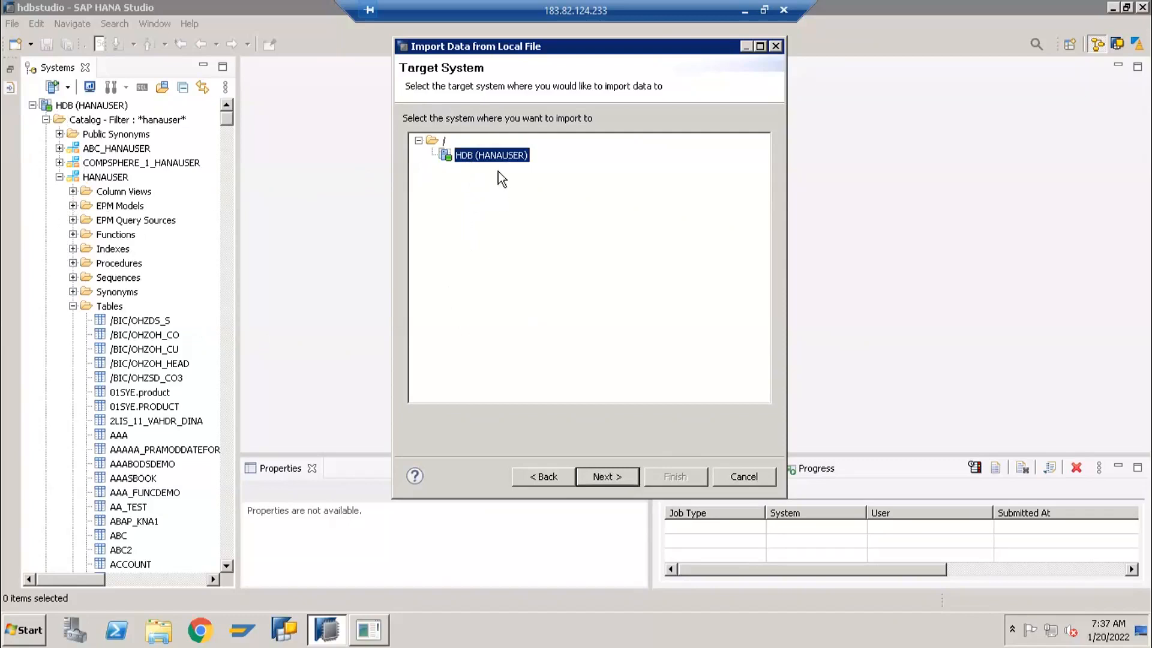
pyautogui.click(602, 479)
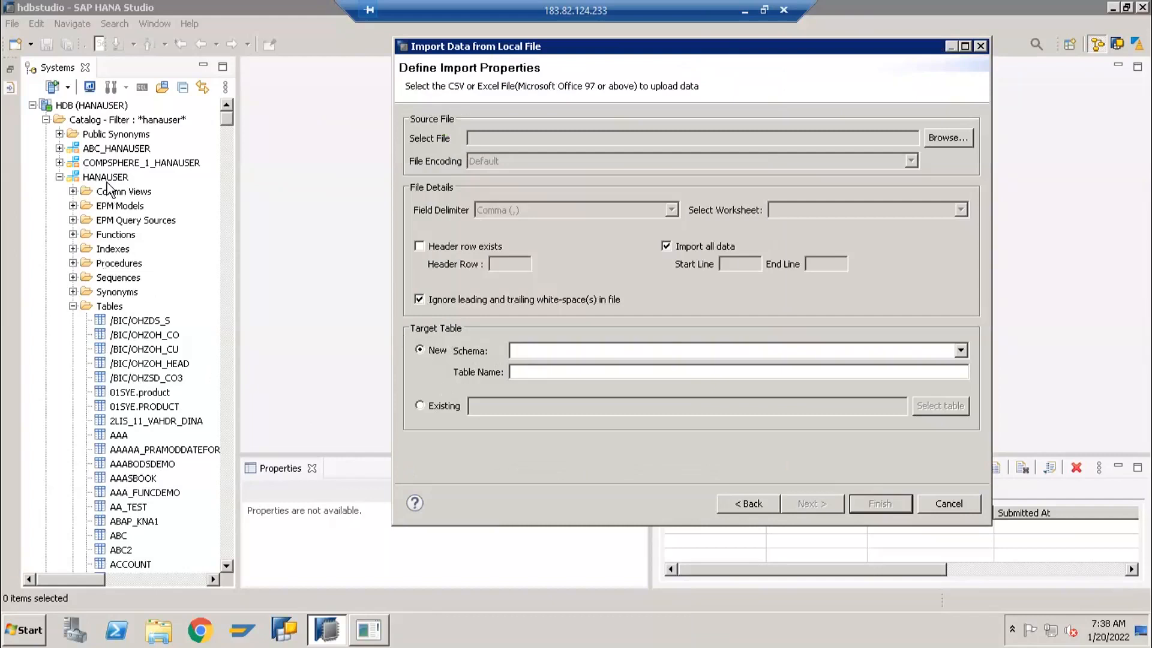
# Define a new target table named JA_SALES in the HANAUSER schema
pyautogui.click(527, 354)
pyautogui.scroll(-5, 643, 482)
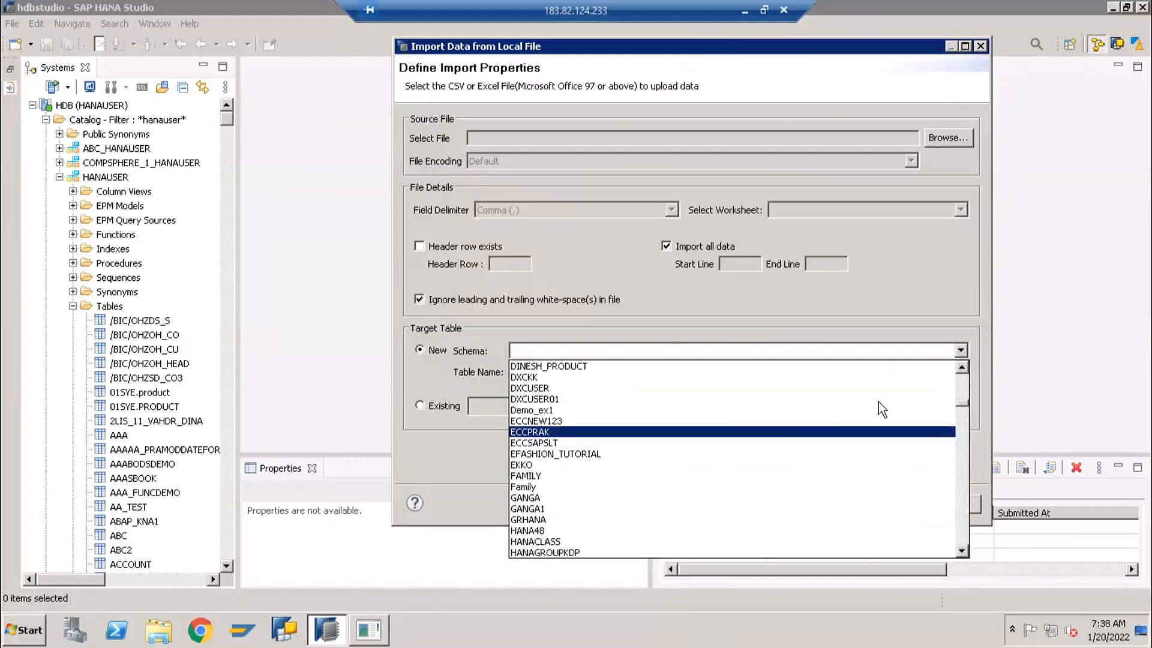
pyautogui.scroll(-3, 961, 414)
pyautogui.scroll(-2, 961, 415)
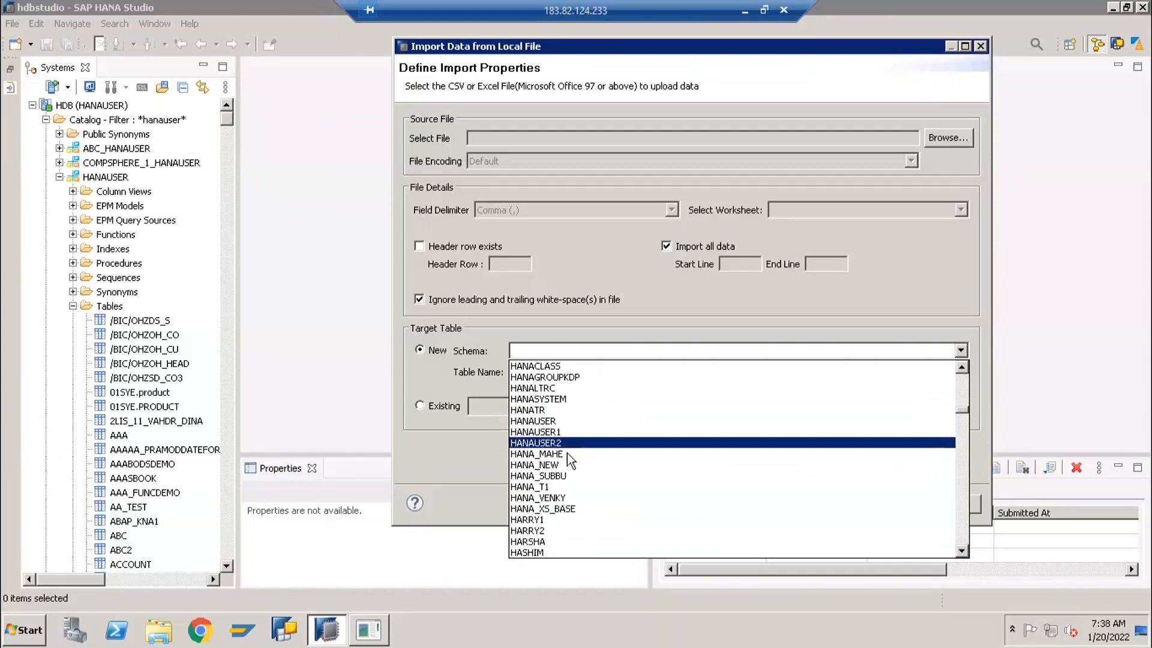
pyautogui.scroll(3, 567, 455)
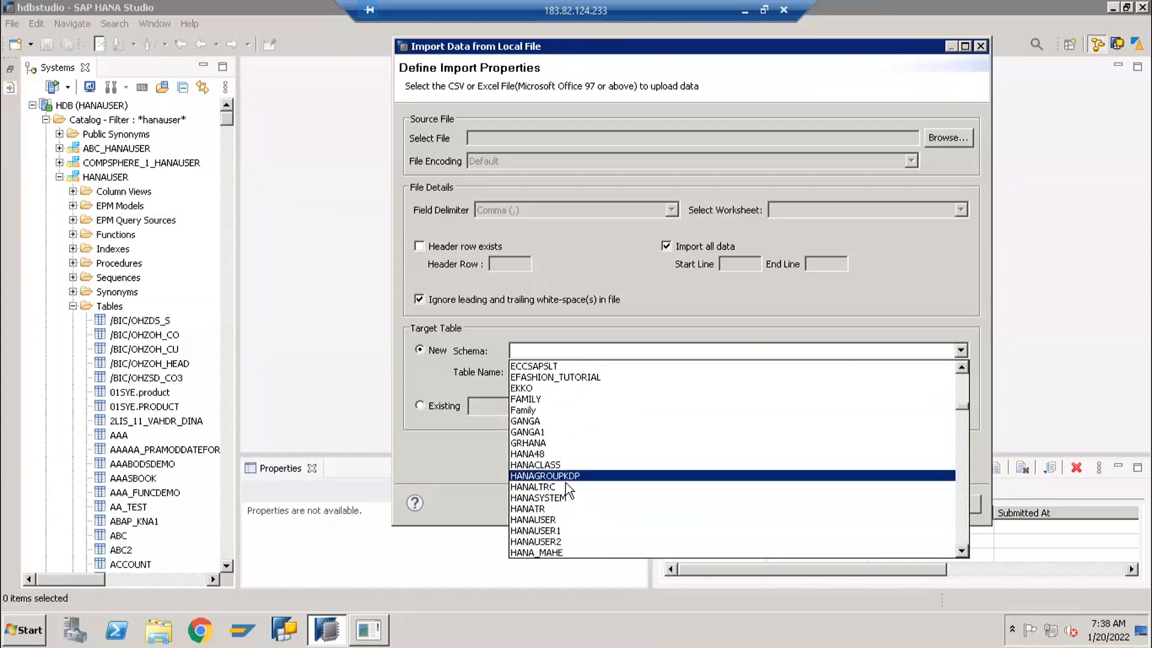
pyautogui.click(560, 520)
pyautogui.click(517, 373)
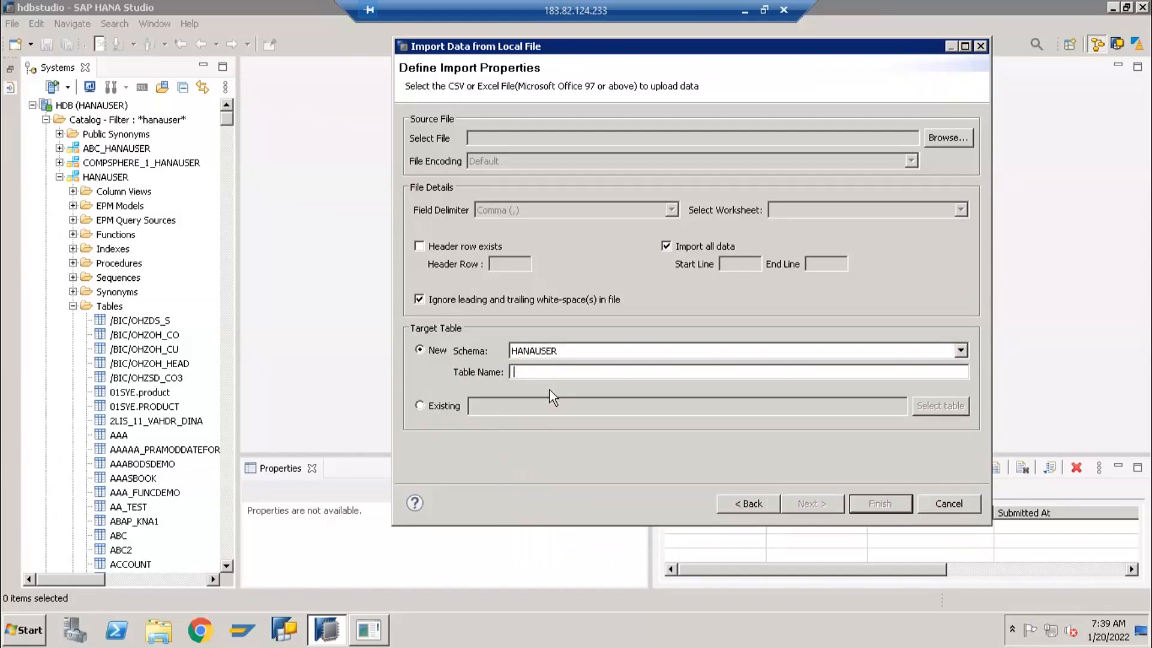
pyautogui.write('JA_SALES')
# Declare that a header row exists and select Sales Fiel for HANA from the FastTrack documents folder as source file, keeping the Default encoding
pyautogui.click(421, 247)
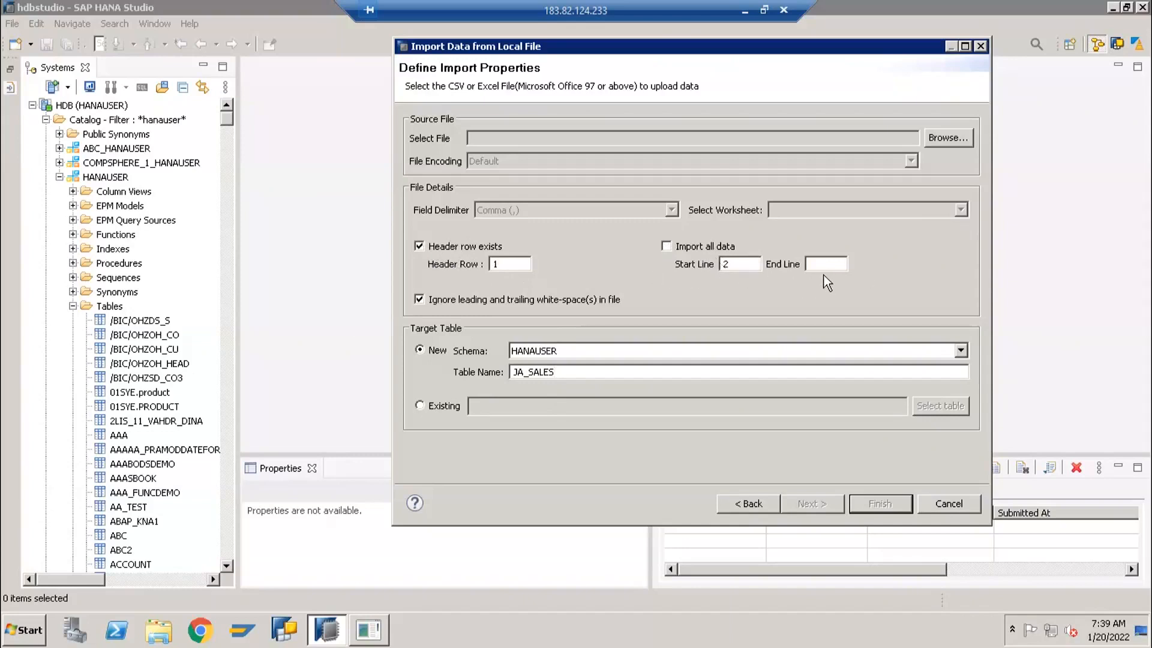
pyautogui.click(940, 138)
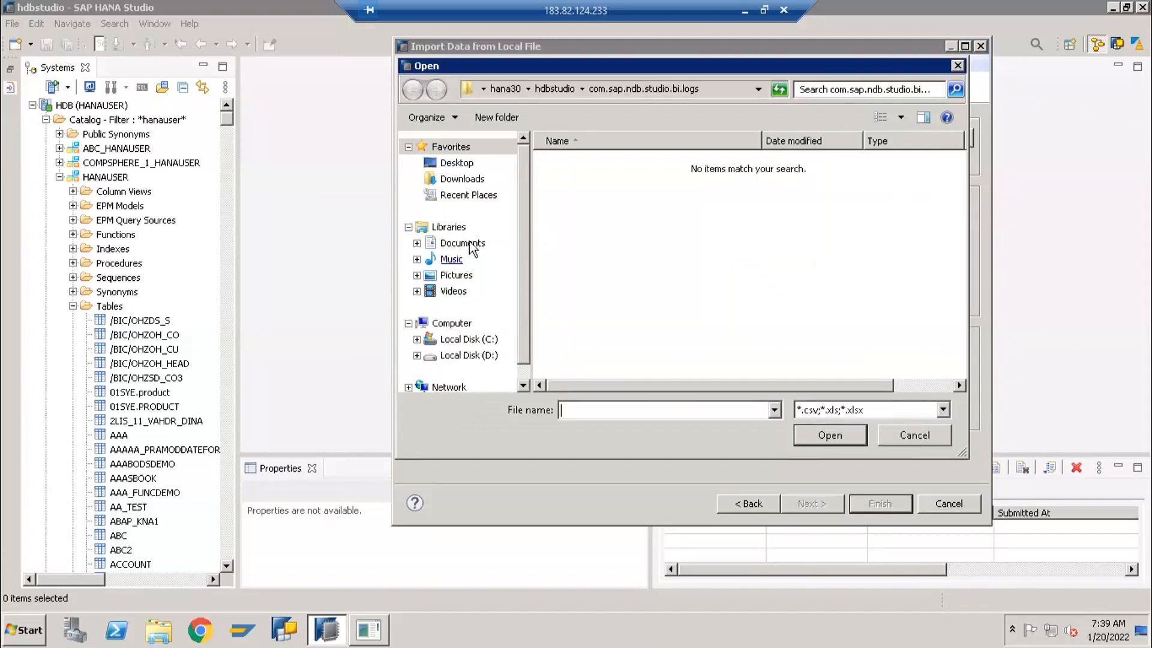
pyautogui.click(471, 244)
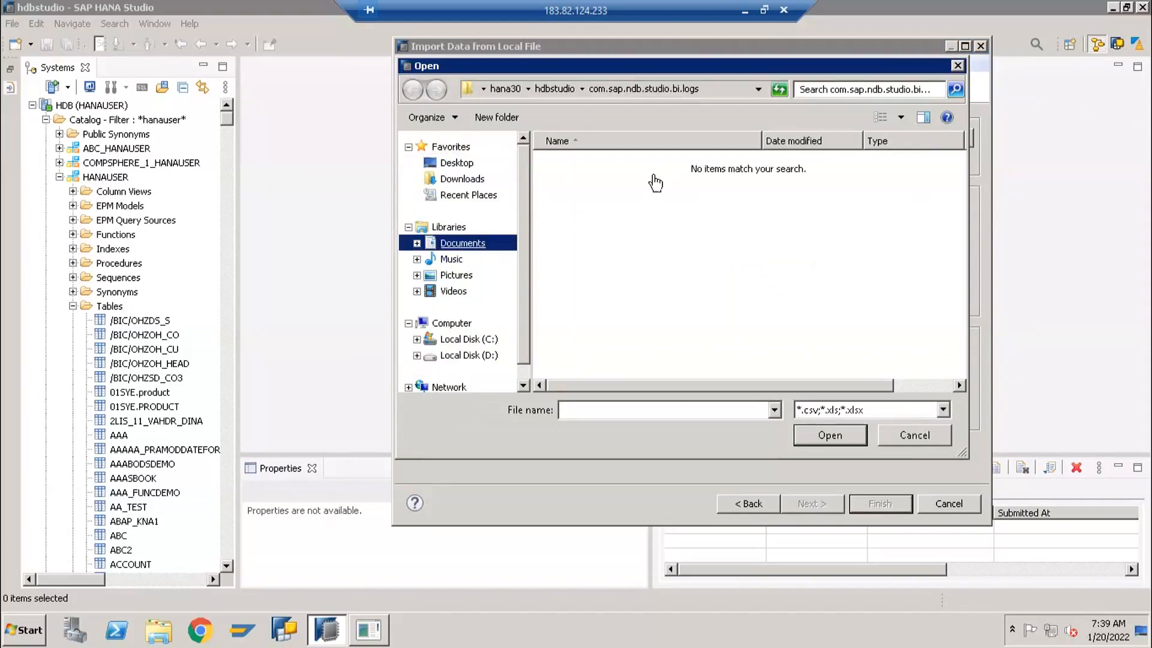
pyautogui.click(484, 246)
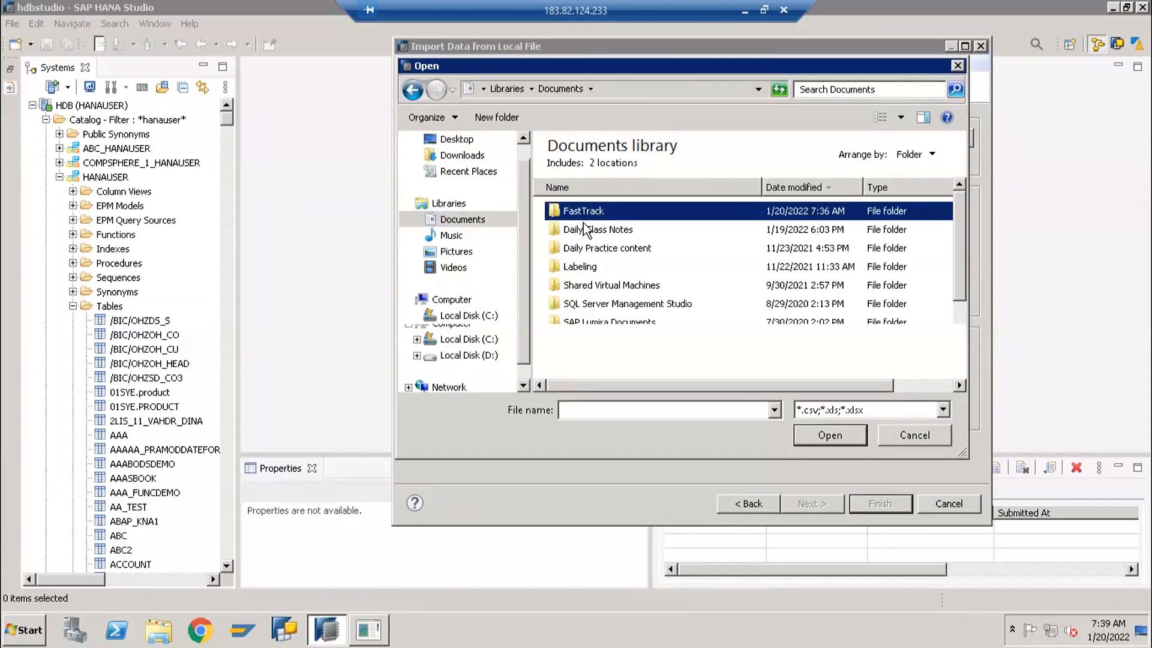
pyautogui.press('Return')
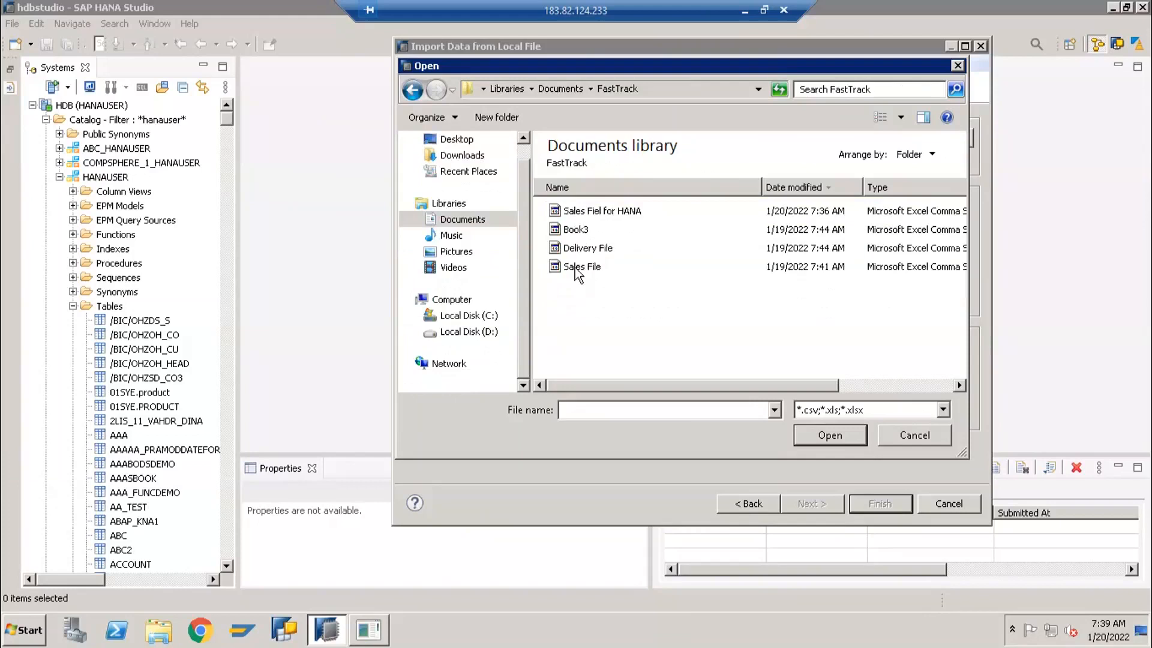
pyautogui.click(594, 213)
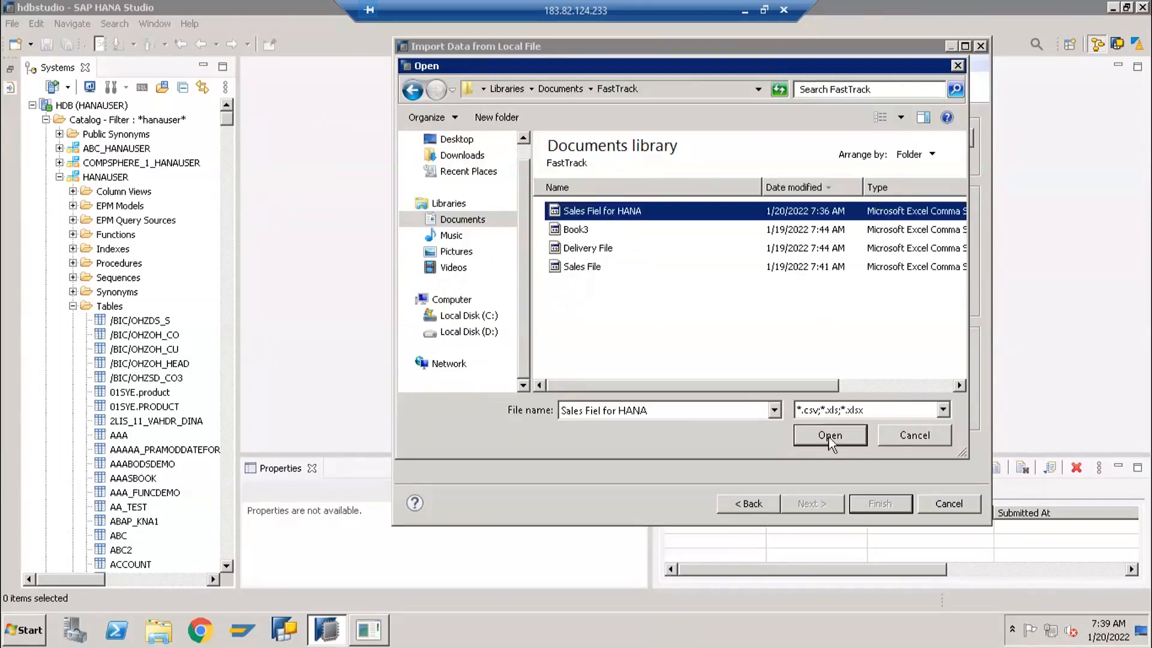
pyautogui.click(829, 437)
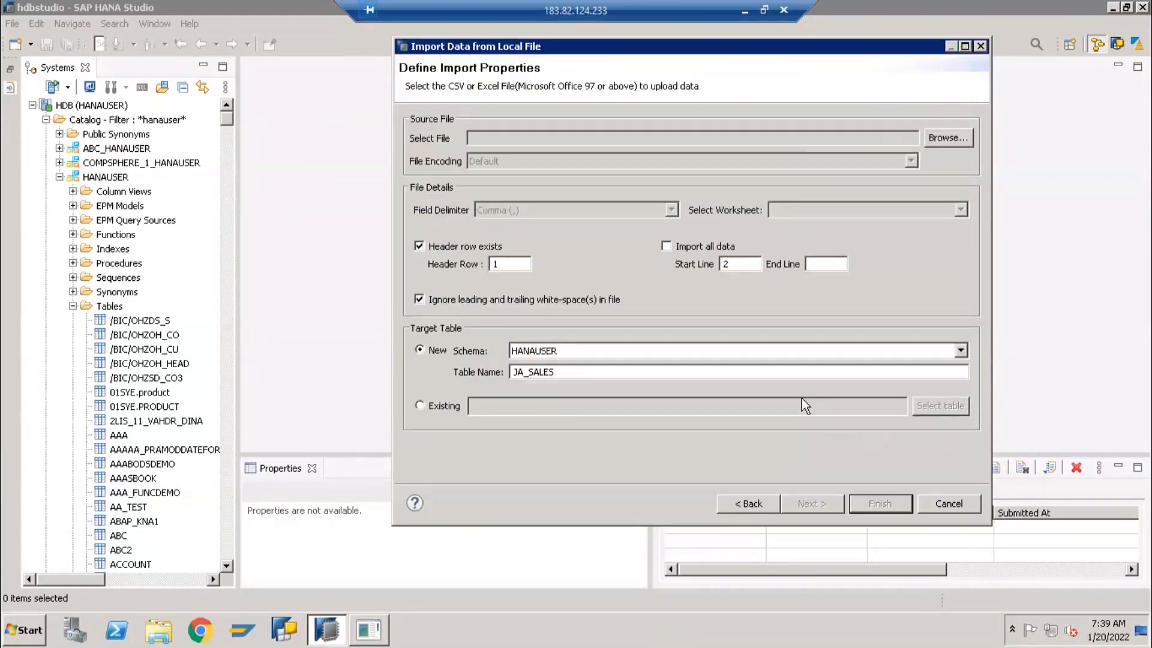
pyautogui.click(858, 314)
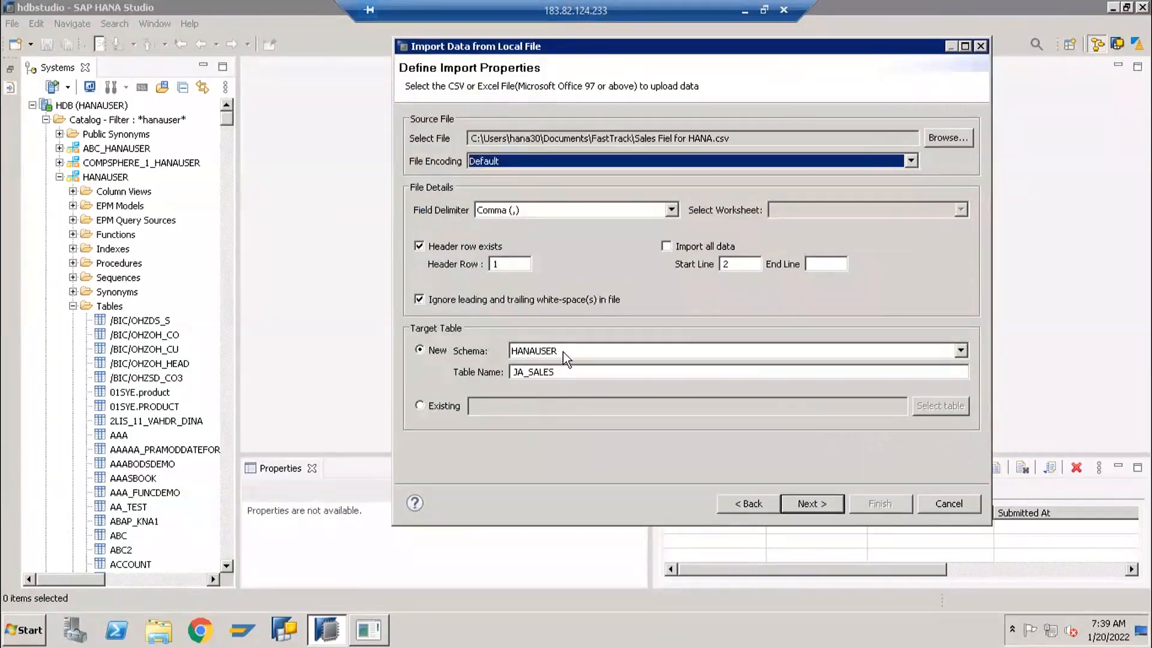
# Proceed to the table definition and set the SALES_DOC column's data type to VARCHAR with length 10
pyautogui.click(794, 504)
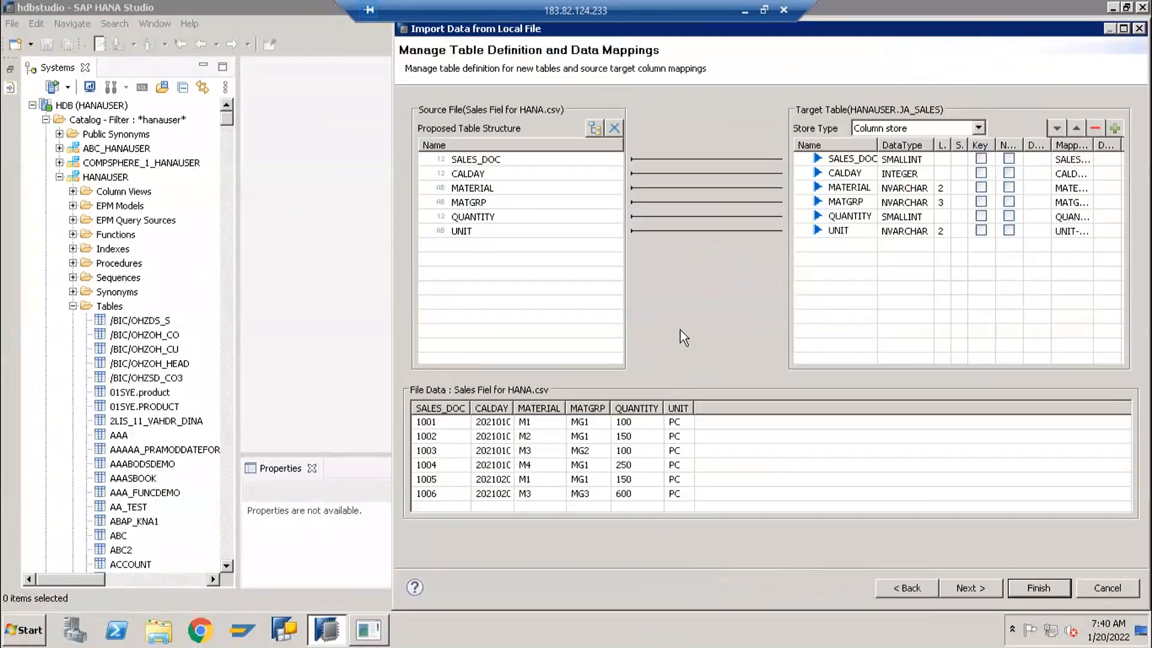
pyautogui.moveTo(858, 28); pyautogui.dragTo(724, 77)
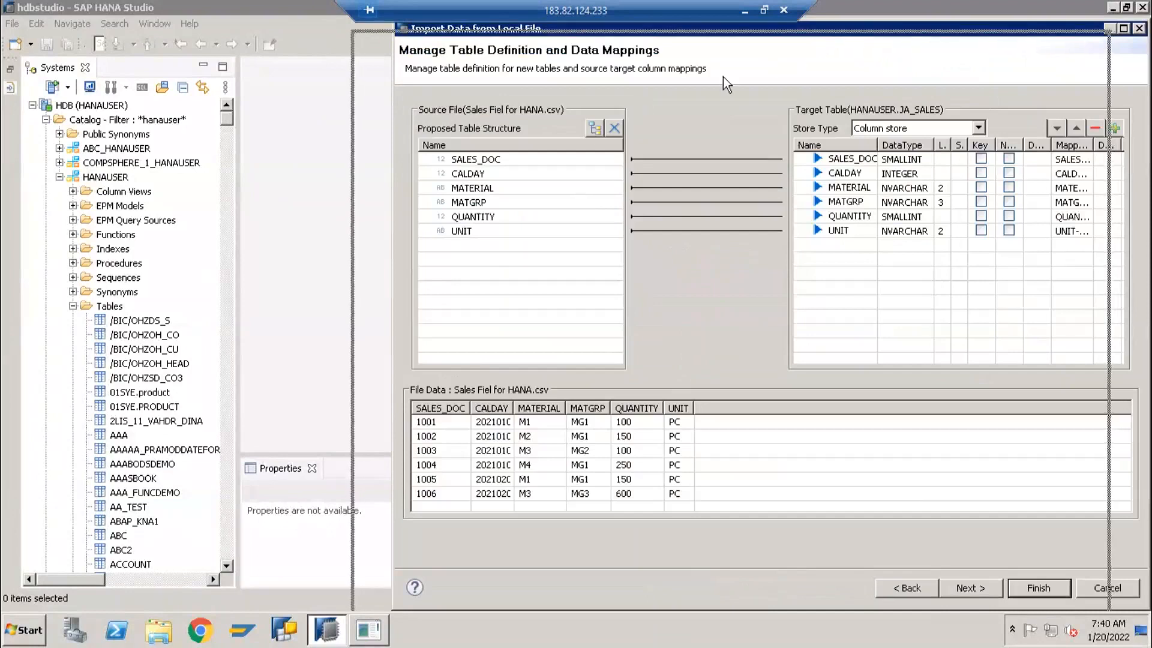
pyautogui.moveTo(593, 132); pyautogui.dragTo(593, 133)
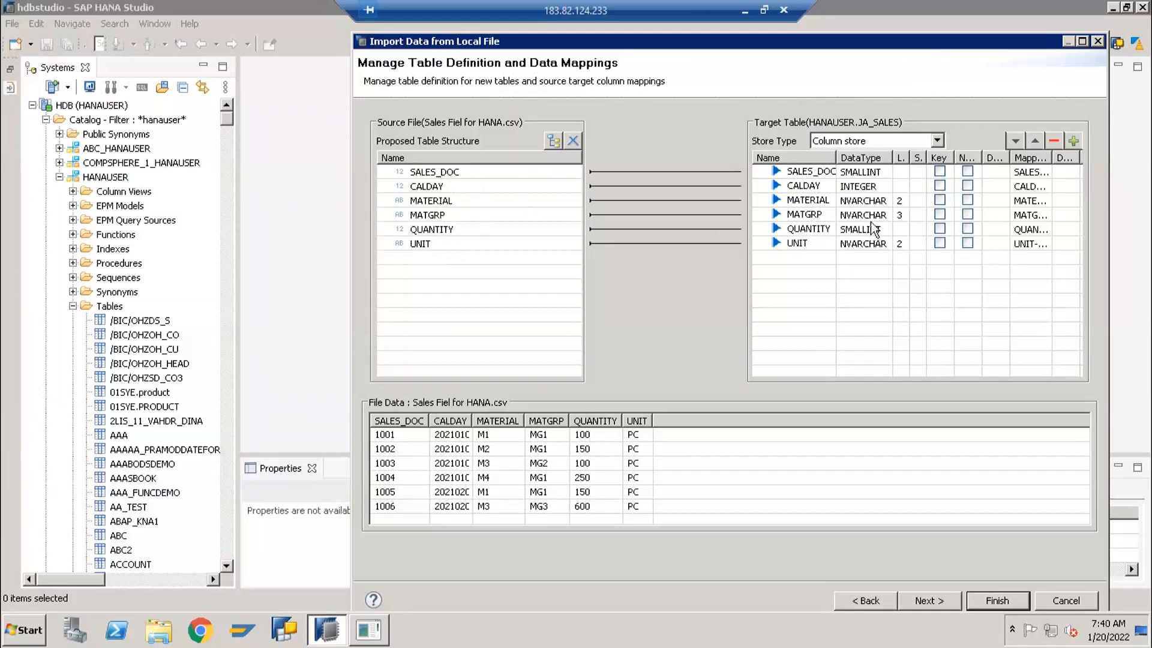
pyautogui.click(864, 174)
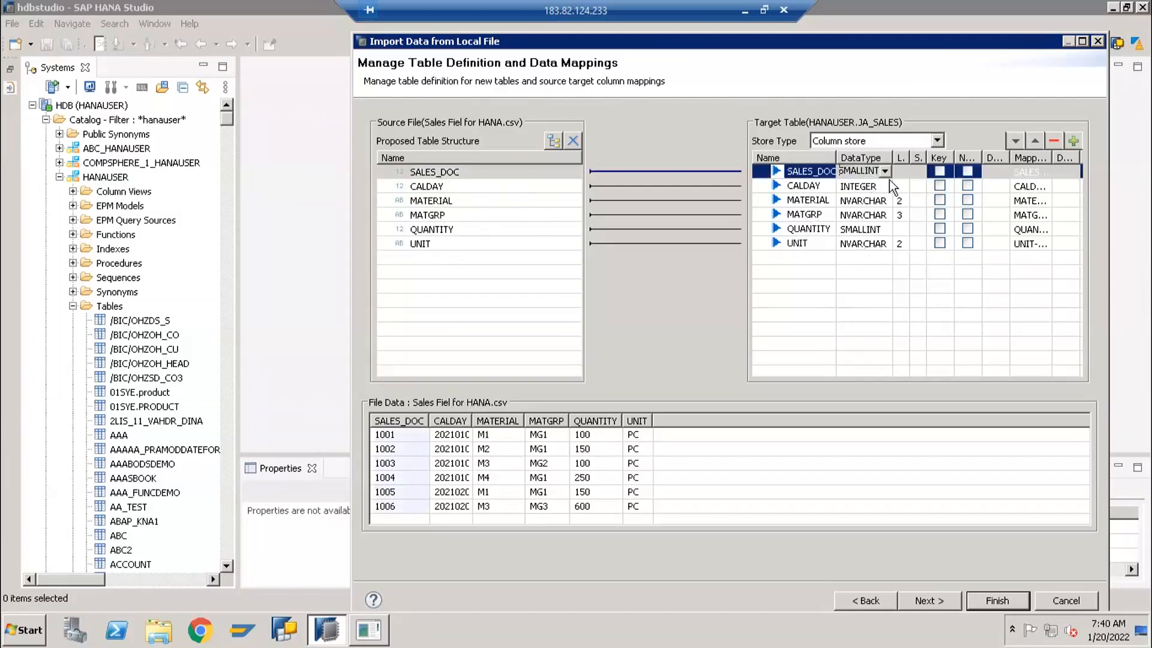
pyautogui.click(884, 173)
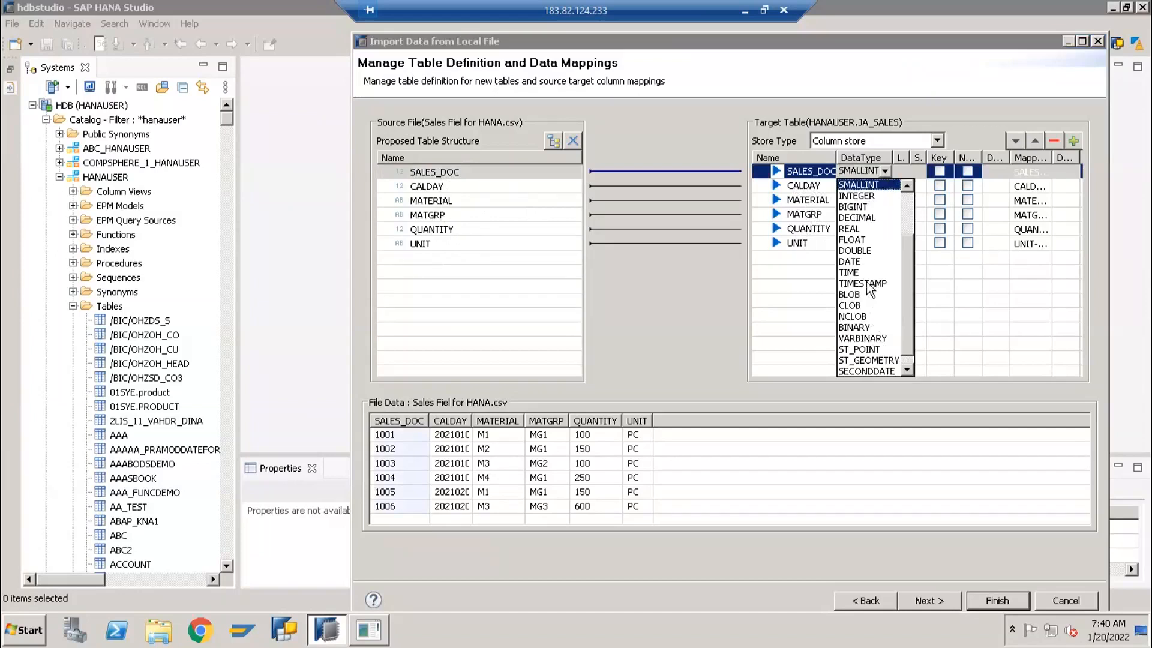
pyautogui.scroll(2, 872, 272)
pyautogui.scroll(1, 872, 252)
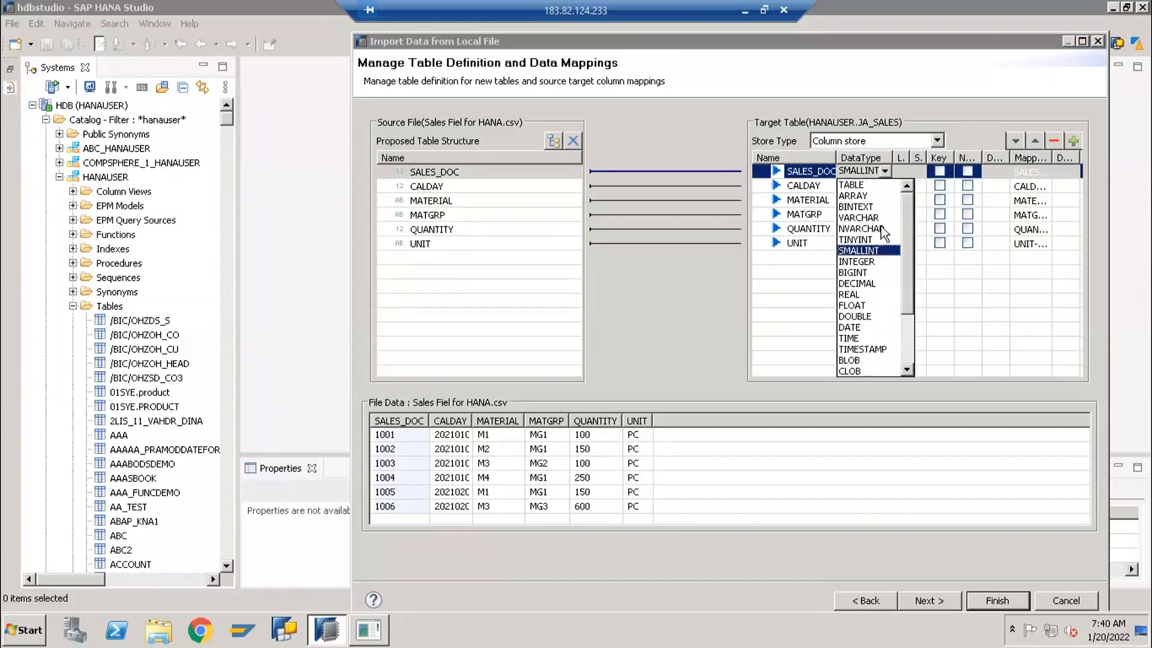
pyautogui.click(870, 218)
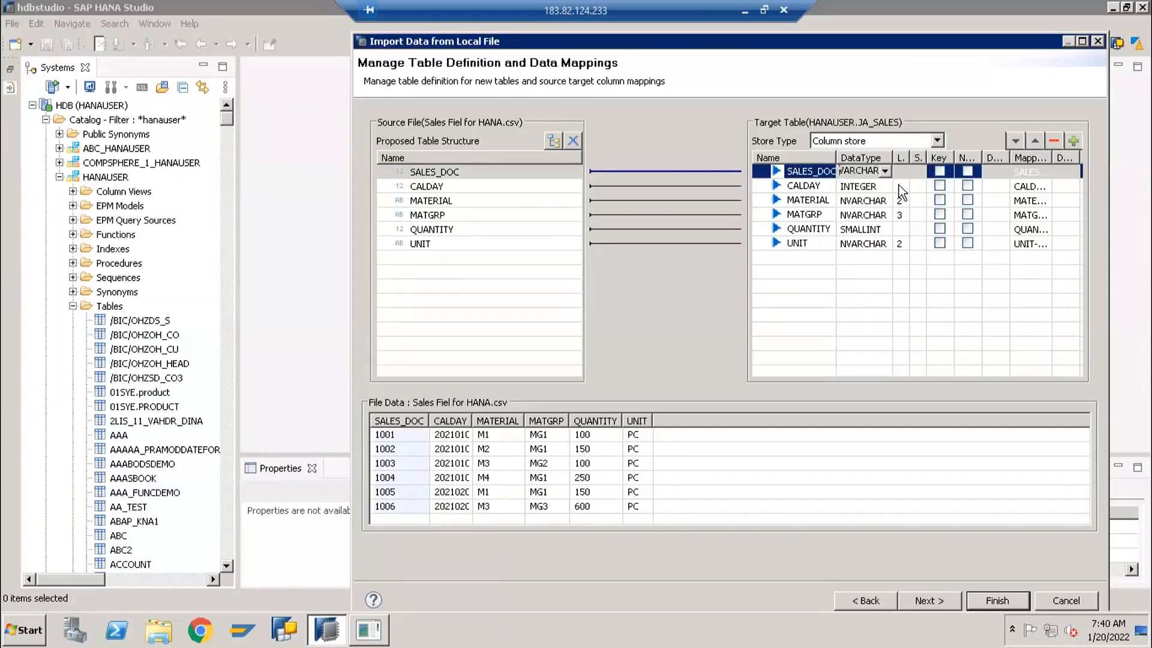
pyautogui.click(901, 172)
pyautogui.write('10')
pyautogui.click(851, 287)
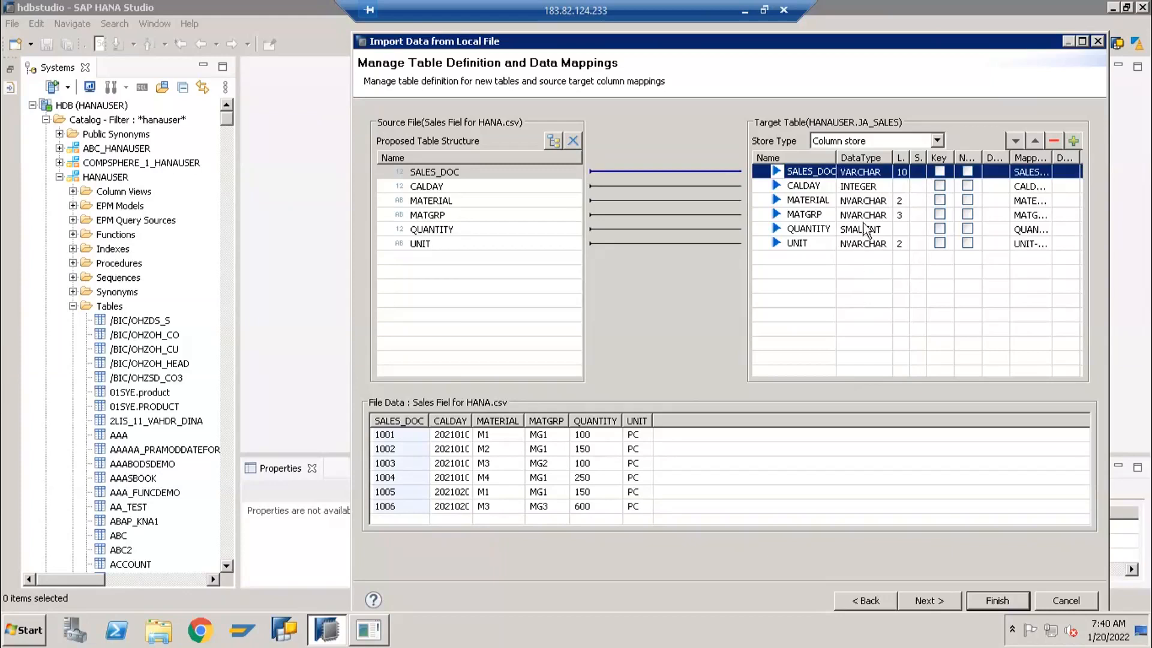
# Set the target column CALDAY to data type DATE and MATERIAL to VARCHAR with length 18
pyautogui.click(885, 187)
pyautogui.click(884, 185)
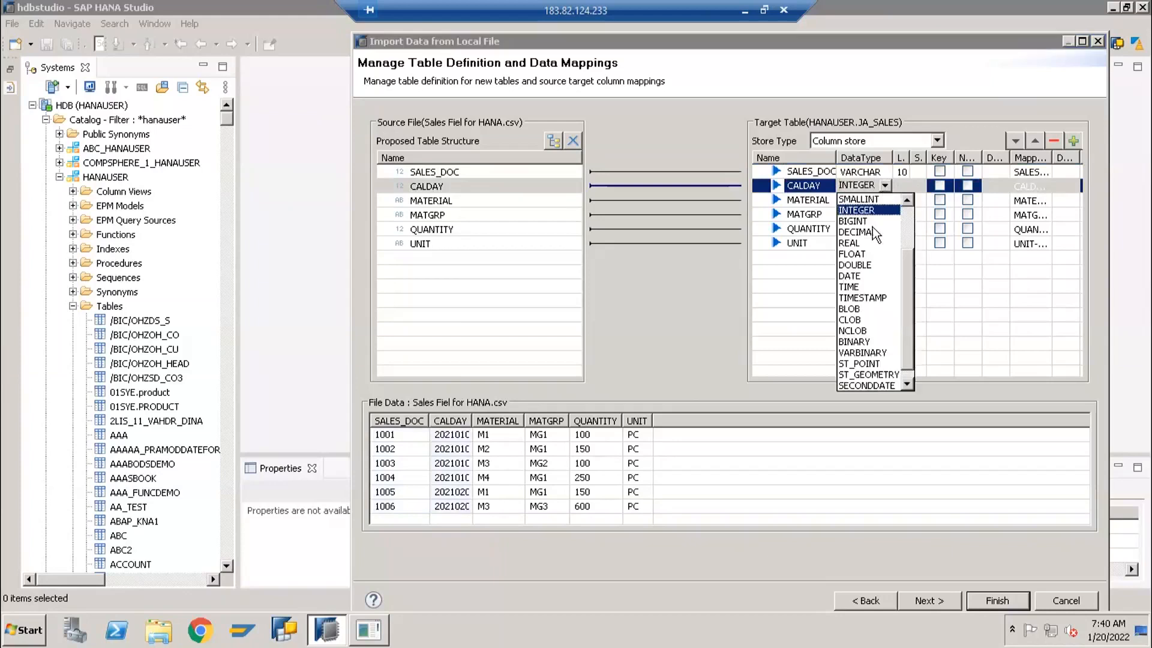
pyautogui.click(855, 280)
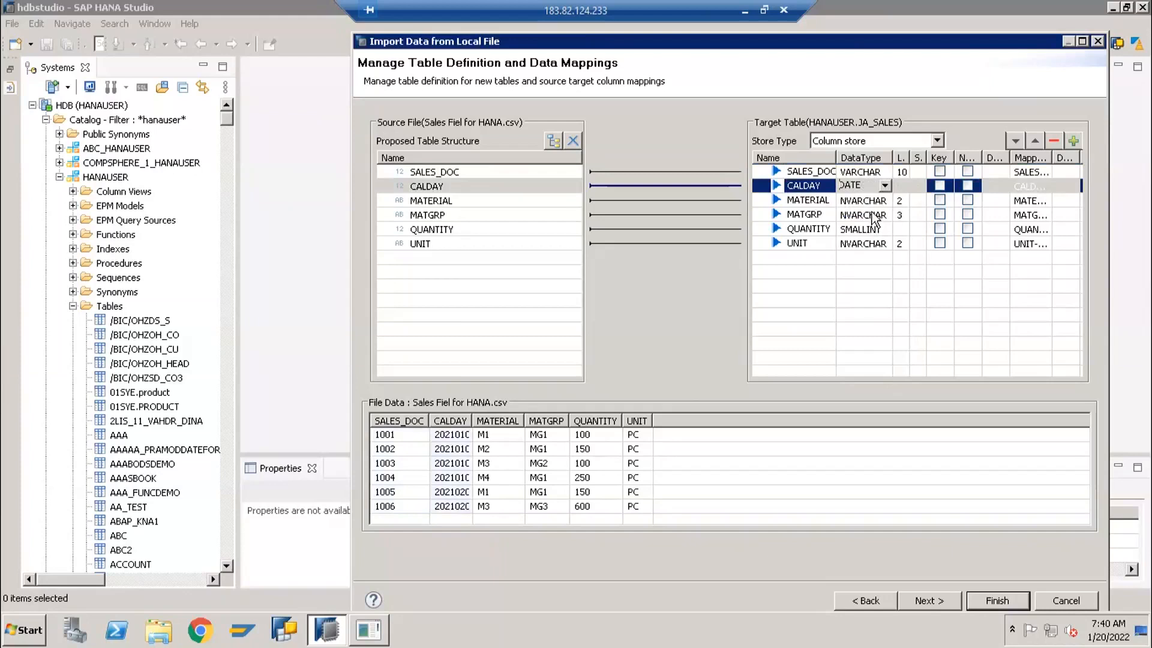
pyautogui.click(885, 201)
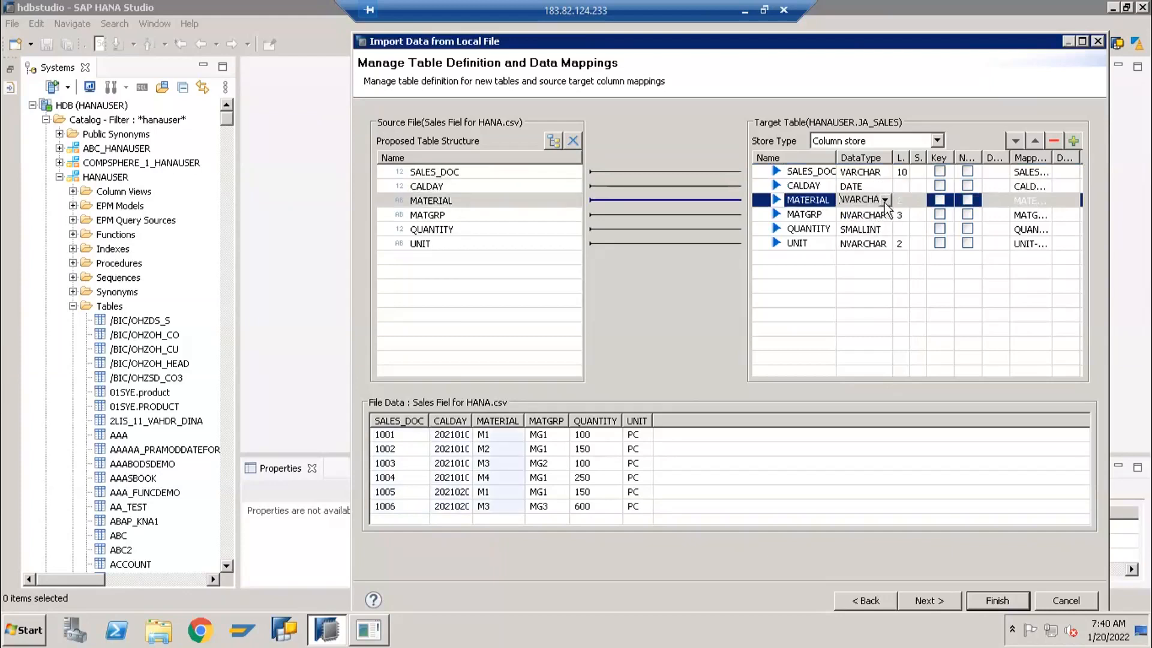
pyautogui.click(884, 201)
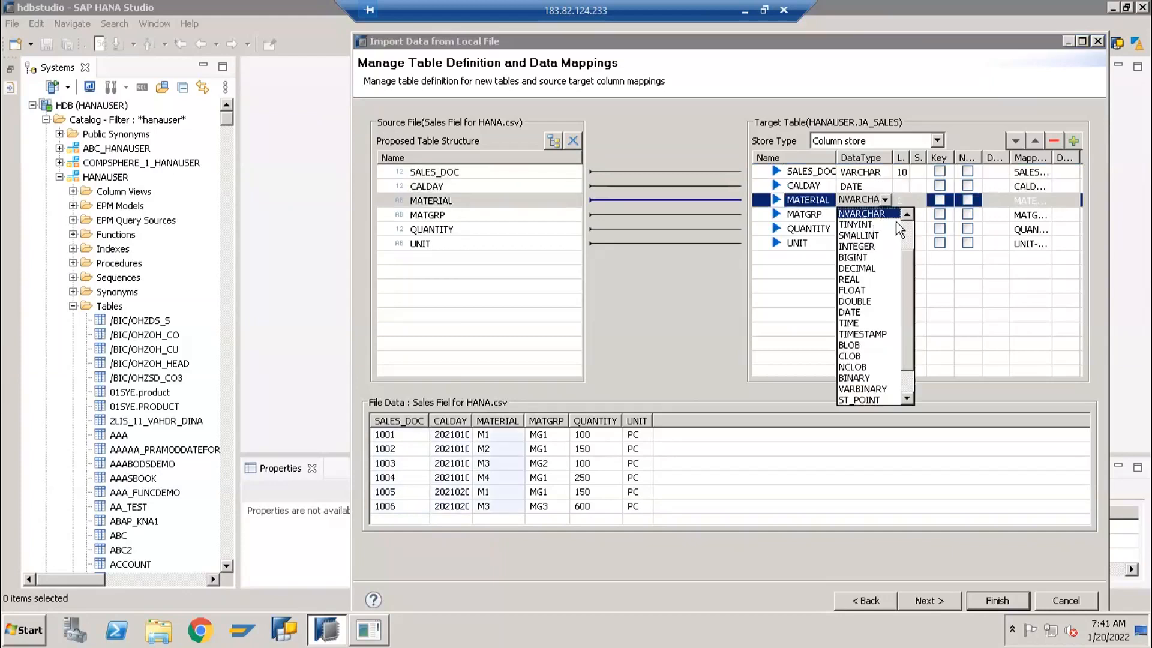
pyautogui.scroll(1, 894, 221)
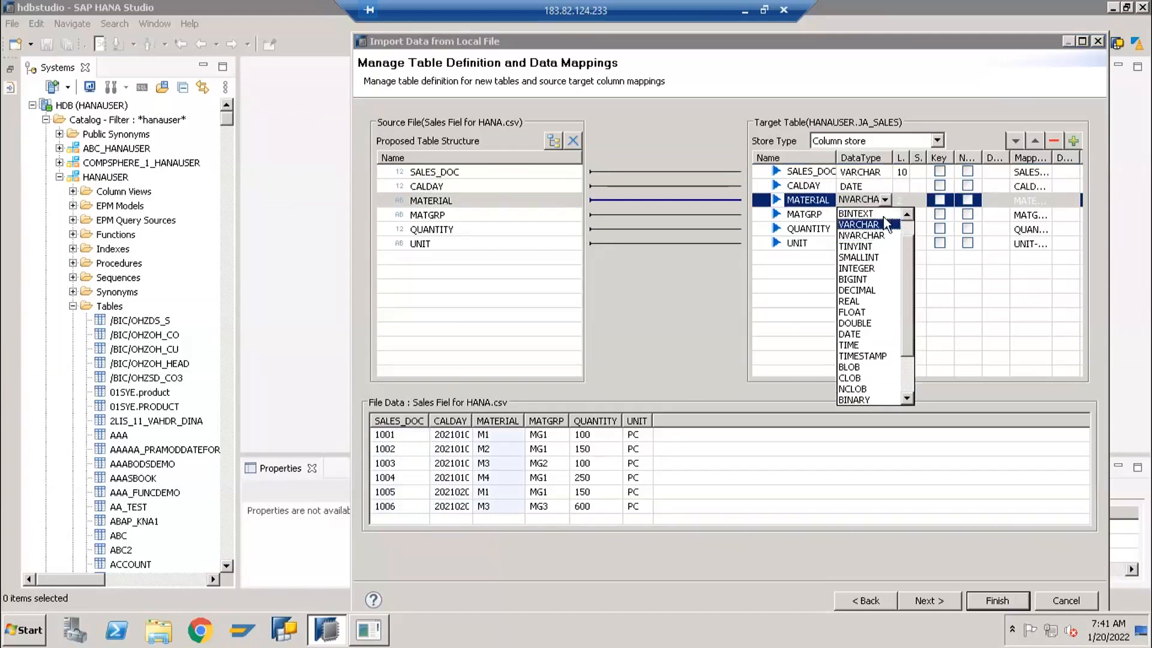
pyautogui.click(887, 225)
pyautogui.write('18')
# Set the length of the target column MATGRP to 4, keeping its NVARCHAR data type
pyautogui.click(871, 214)
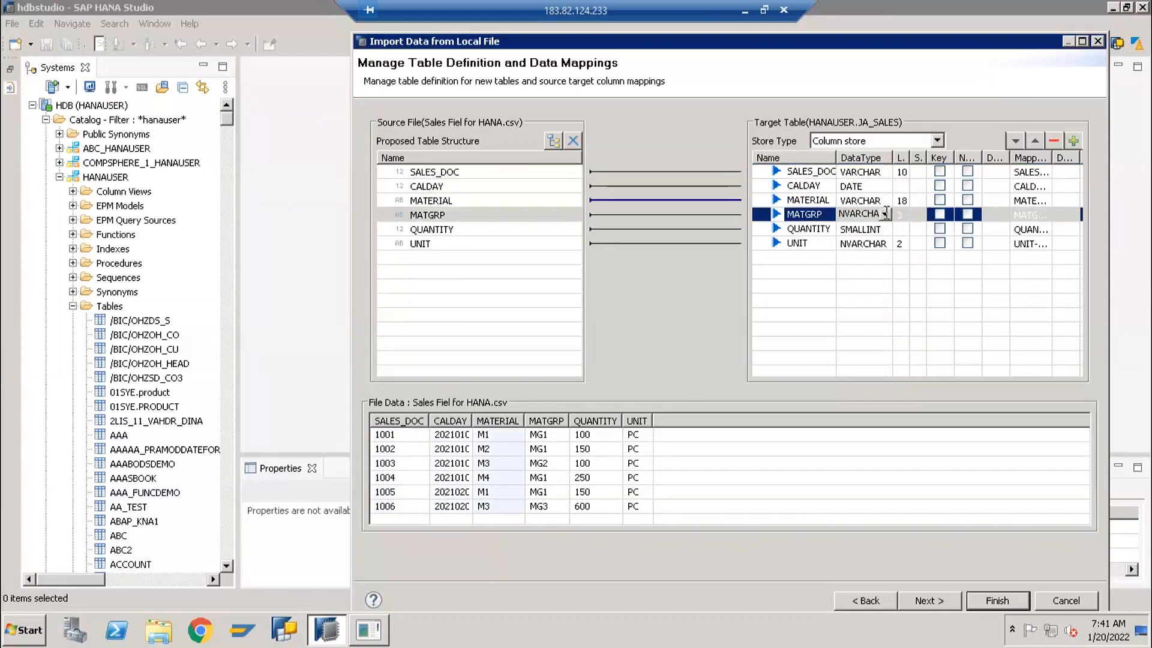
pyautogui.click(902, 215)
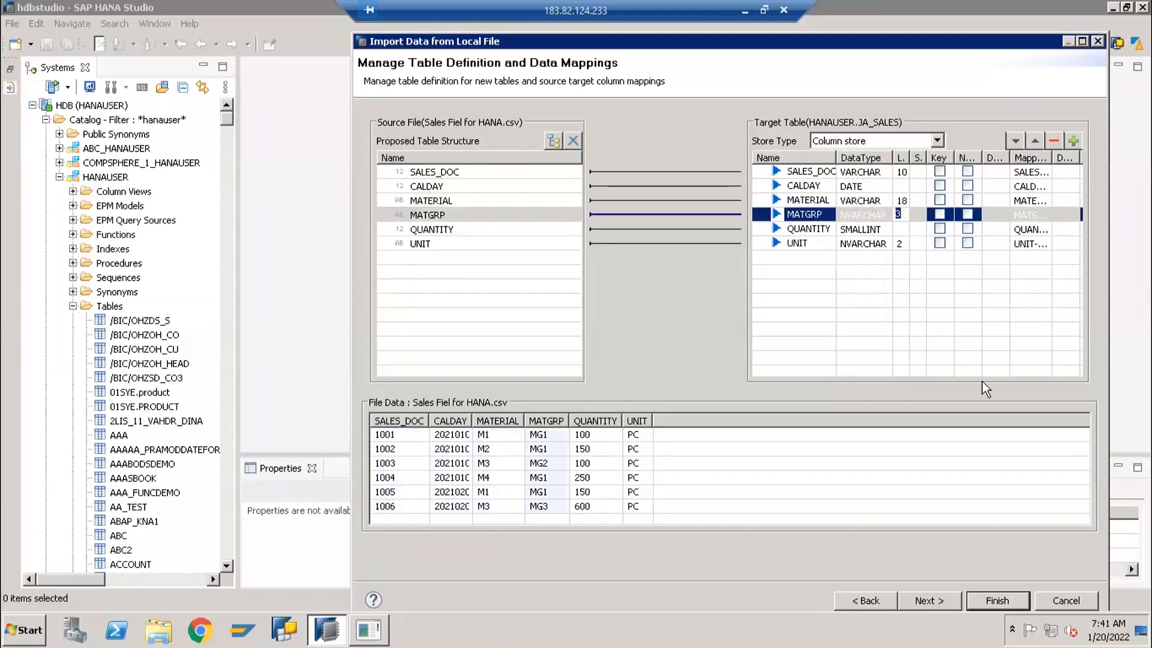
pyautogui.write('4')
# Change the QUANTITY column's data type to DECIMAL with length 17 and scale 3
pyautogui.click(870, 228)
pyautogui.click(885, 230)
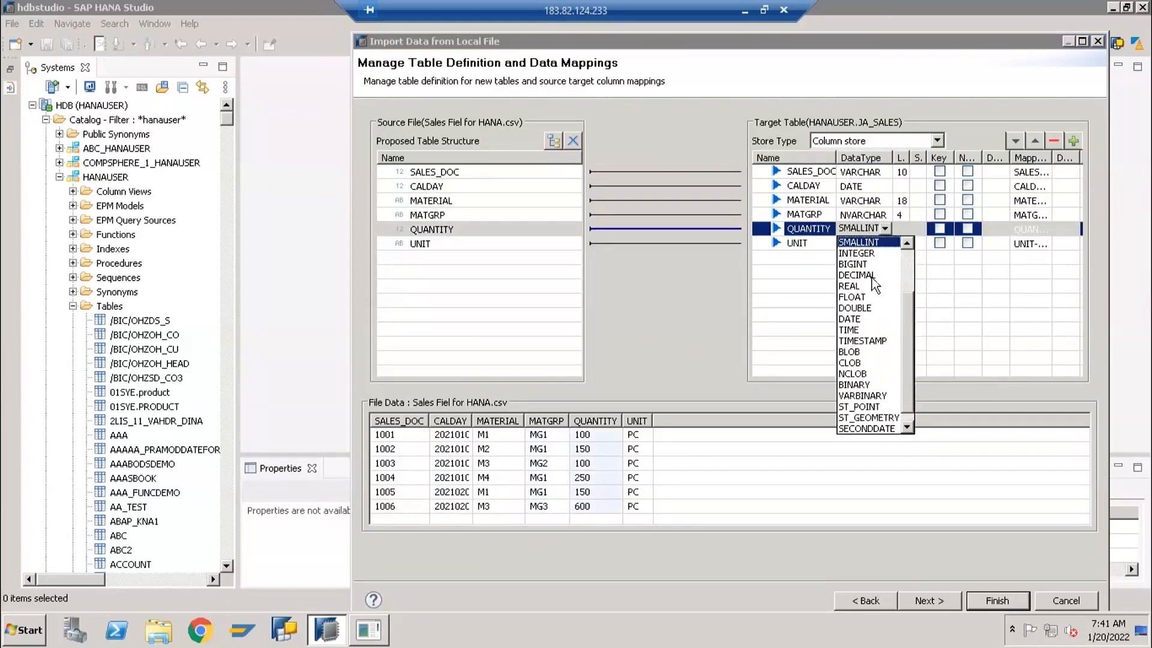
pyautogui.click(873, 275)
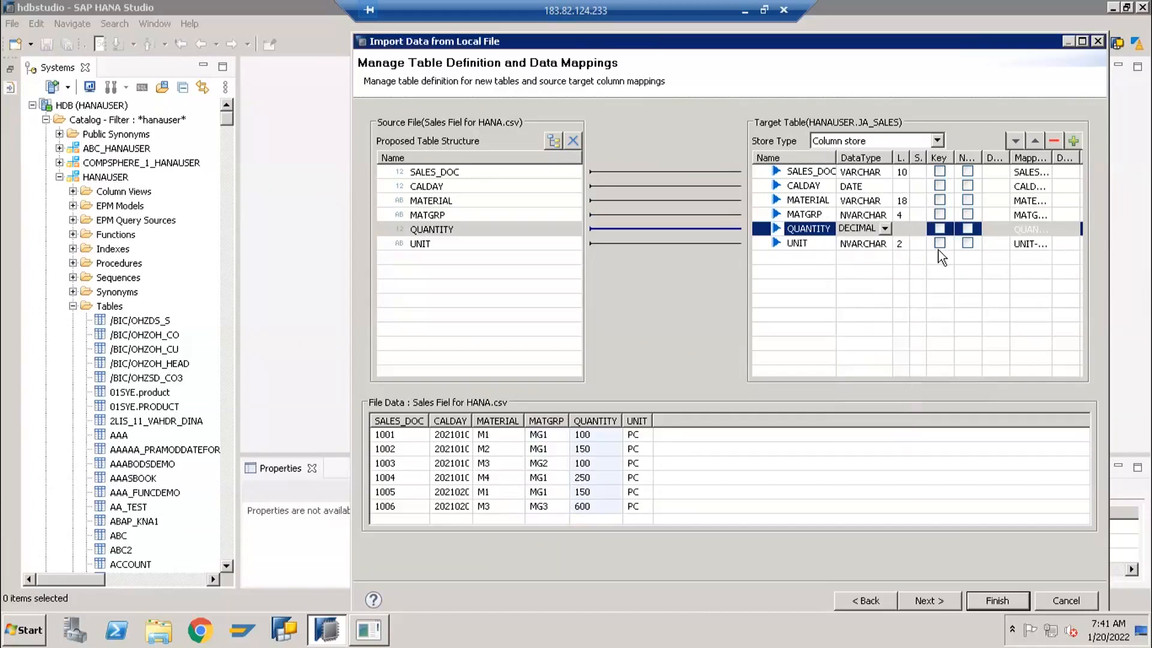
pyautogui.click(900, 214)
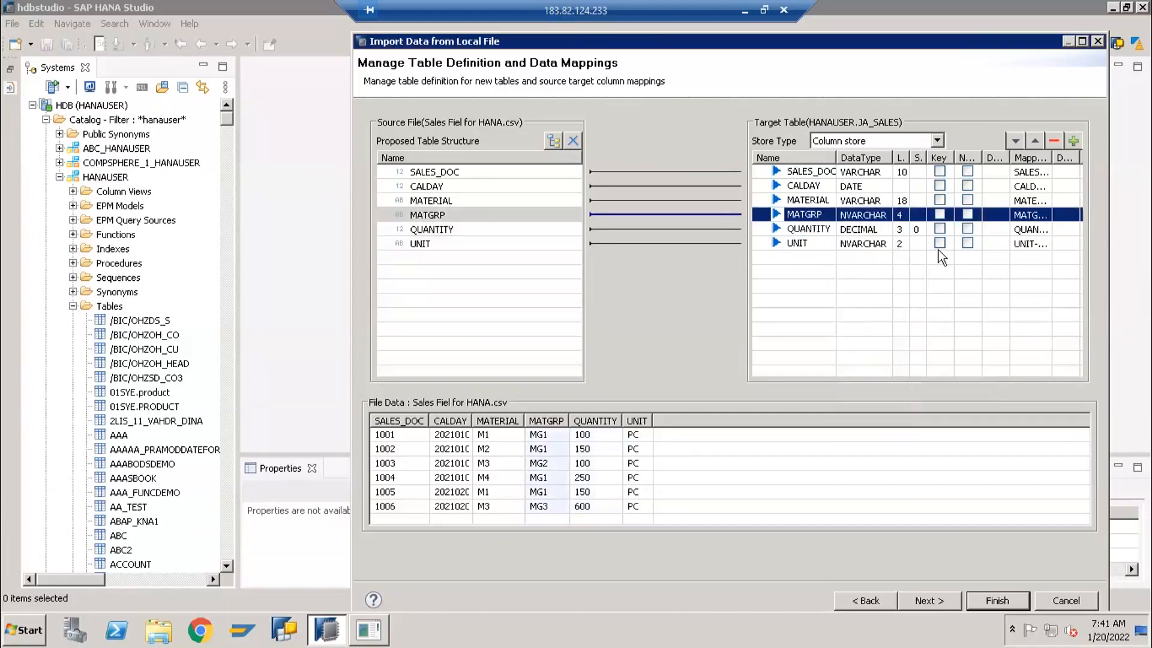
pyautogui.doubleClick(899, 230)
pyautogui.write('17')
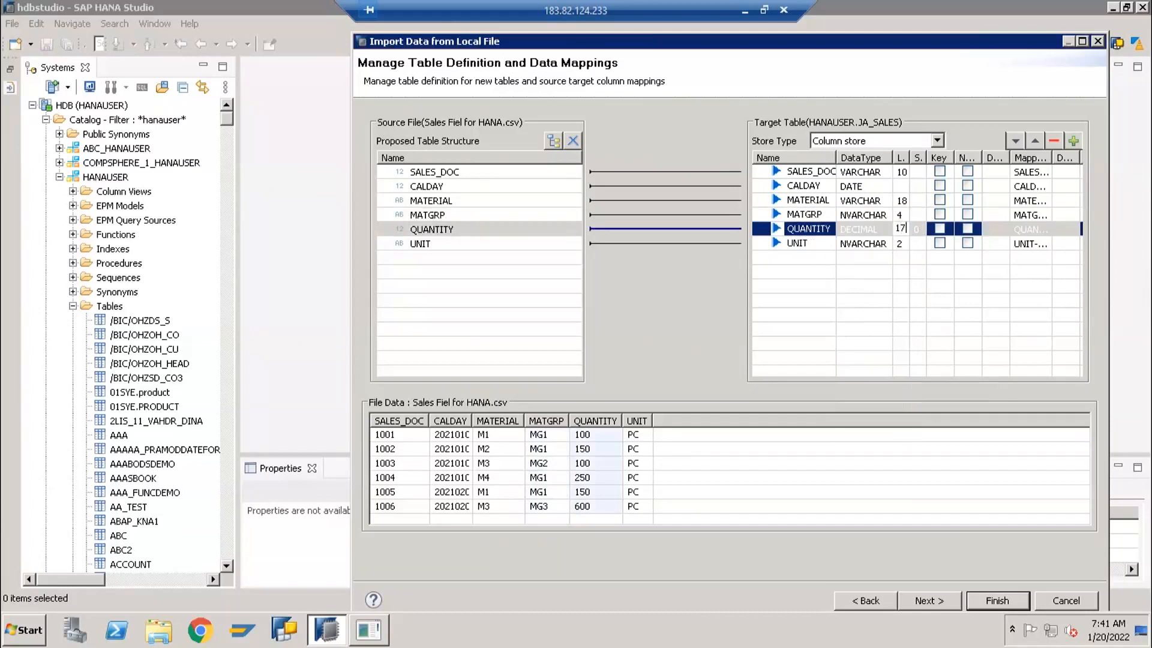
pyautogui.press('Return')
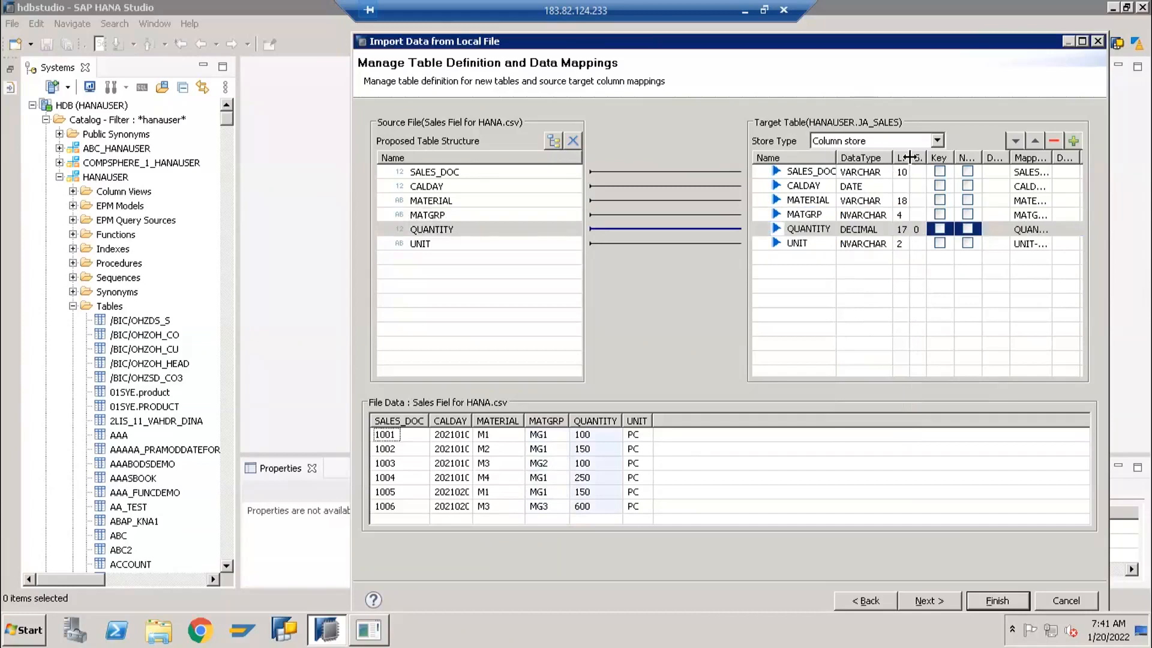
pyautogui.moveTo(910, 162); pyautogui.dragTo(916, 169)
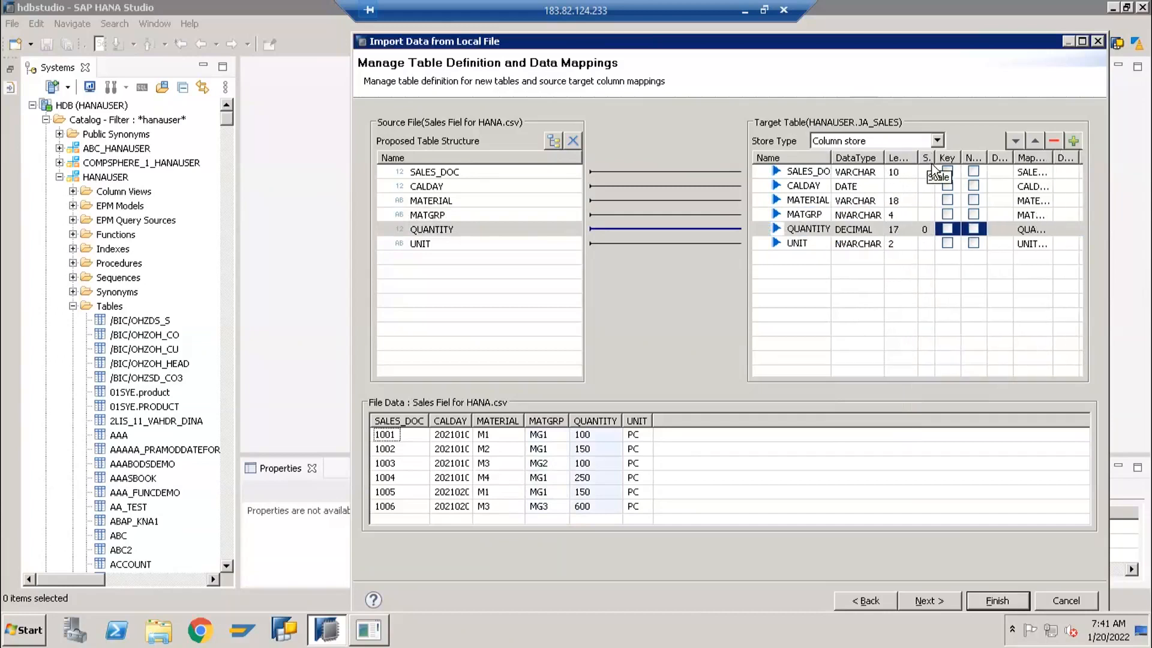
pyautogui.click(926, 229)
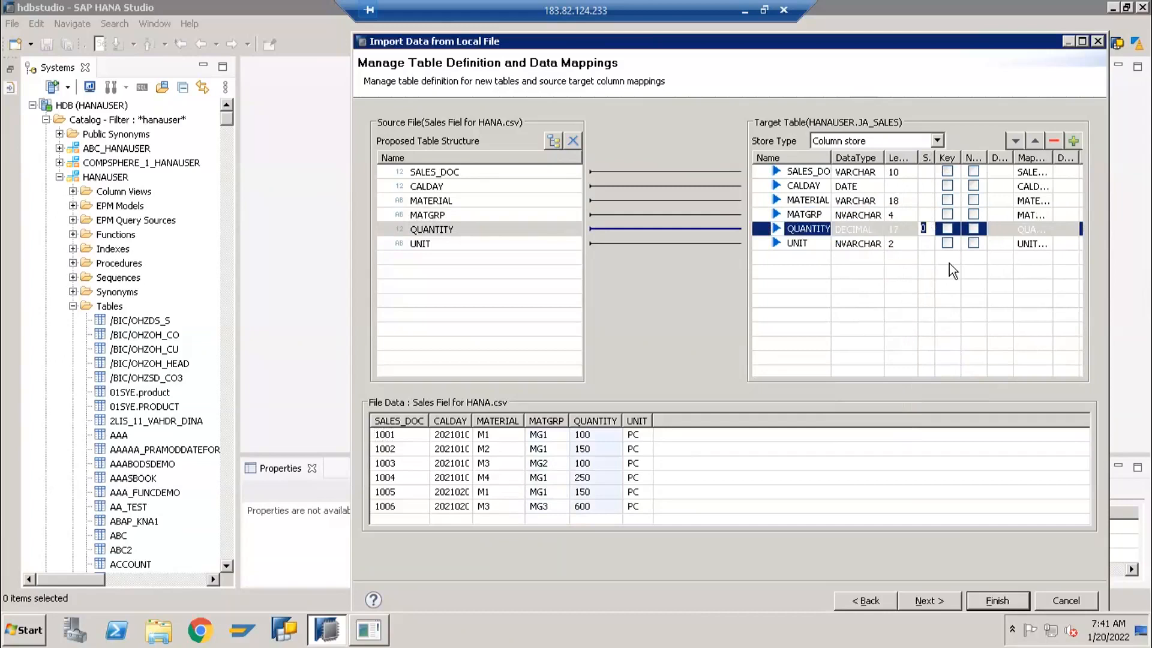
pyautogui.click(903, 248)
pyautogui.click(904, 230)
pyautogui.click(905, 229)
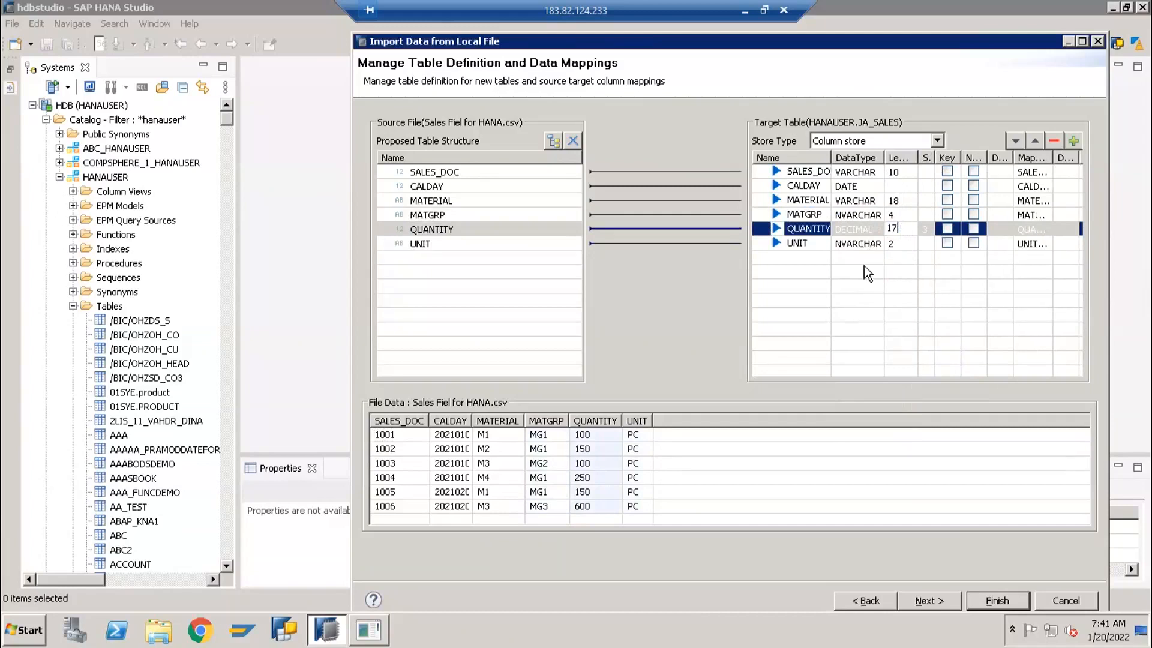
# Set the length of the target column UNIT to 3, keeping the NVARCHAR data type
pyautogui.click(862, 243)
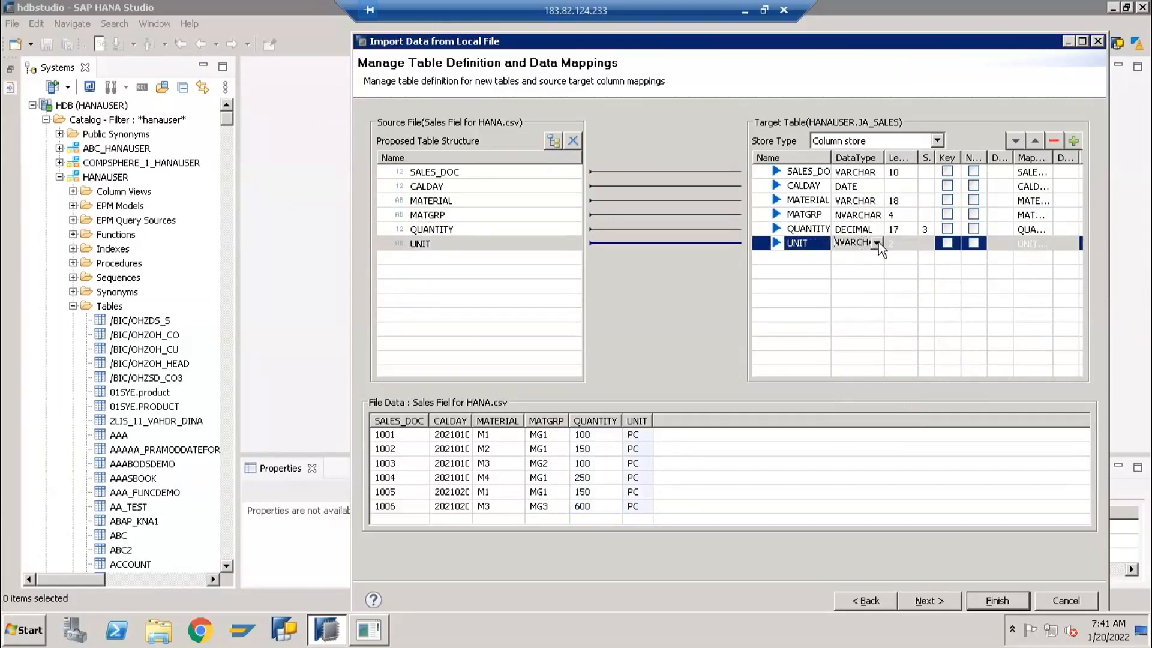
pyautogui.click(877, 243)
pyautogui.scroll(2, 870, 324)
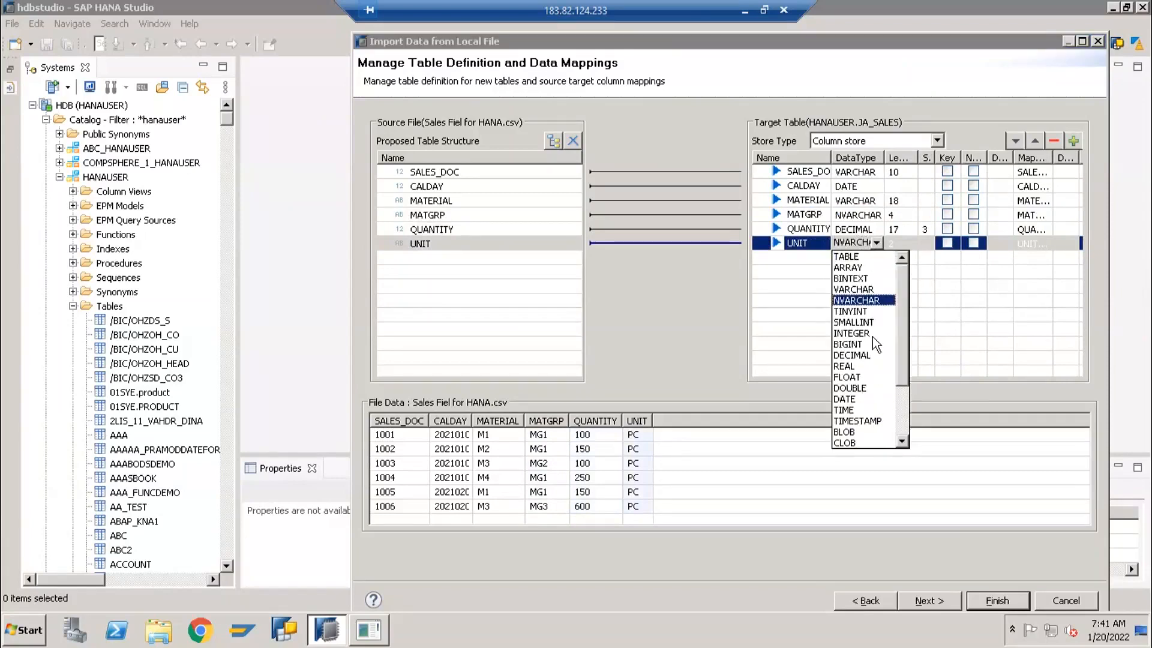
pyautogui.scroll(-3, 876, 354)
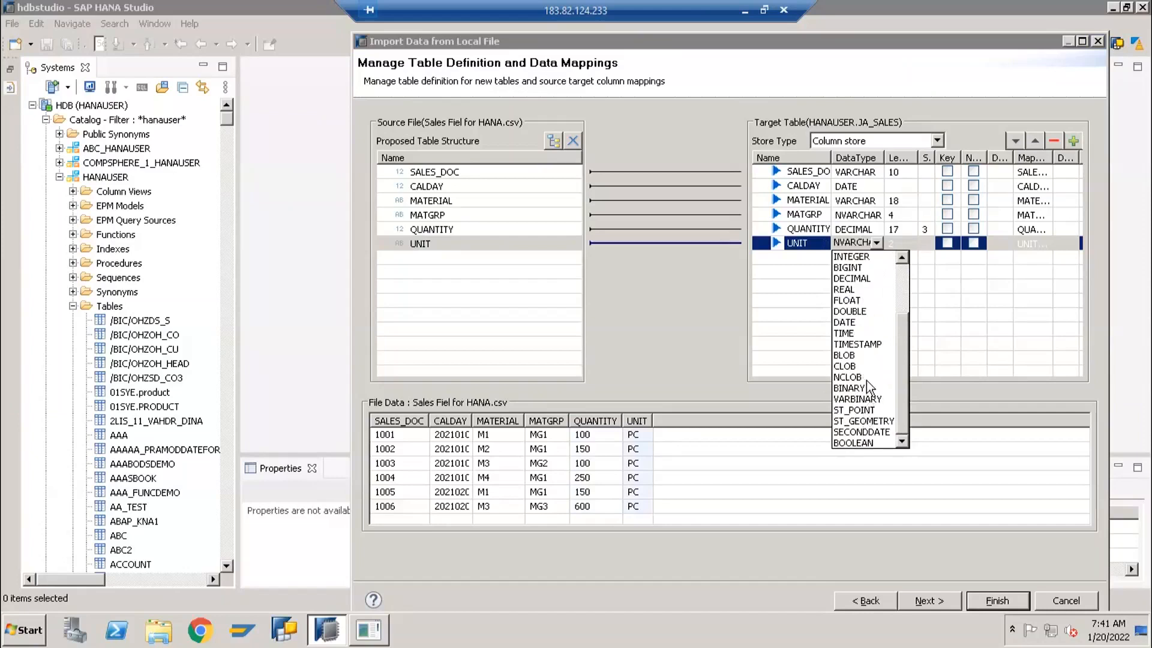
pyautogui.scroll(3, 860, 344)
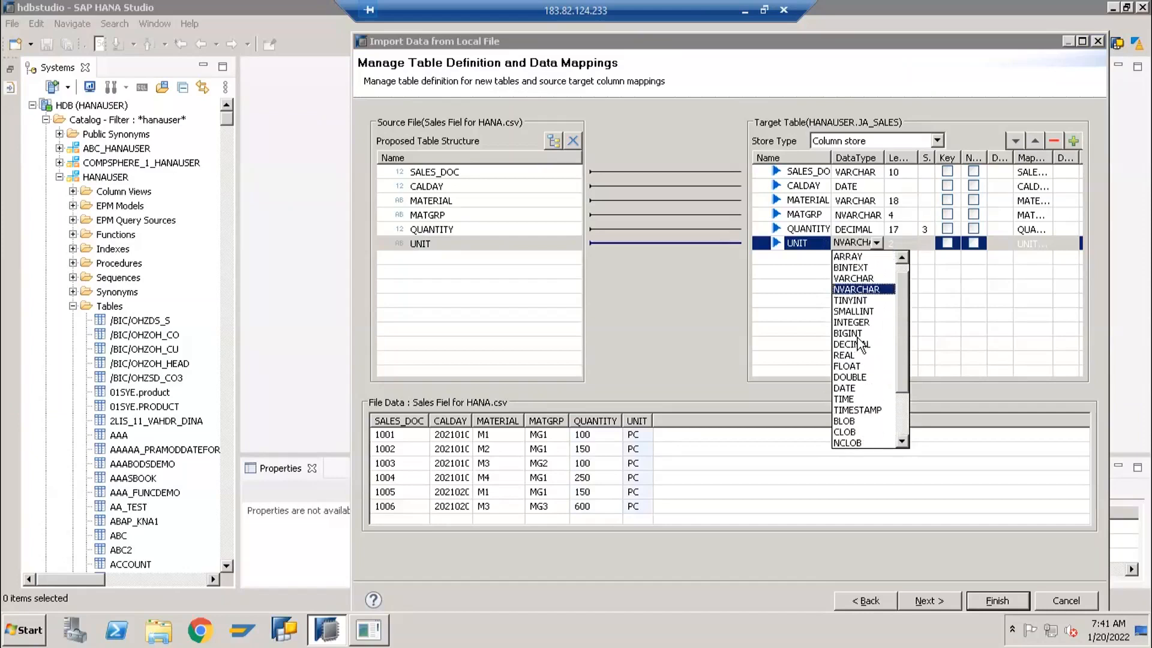
pyautogui.scroll(1, 864, 336)
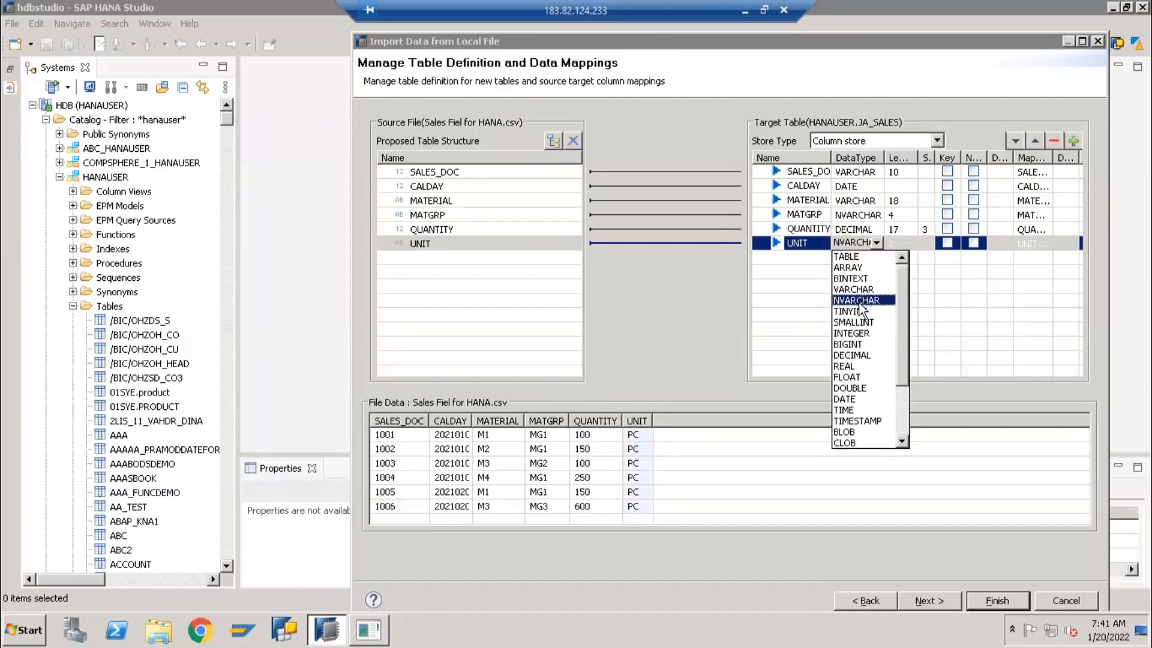
pyautogui.click(895, 244)
pyautogui.write('3')
pyautogui.click(891, 304)
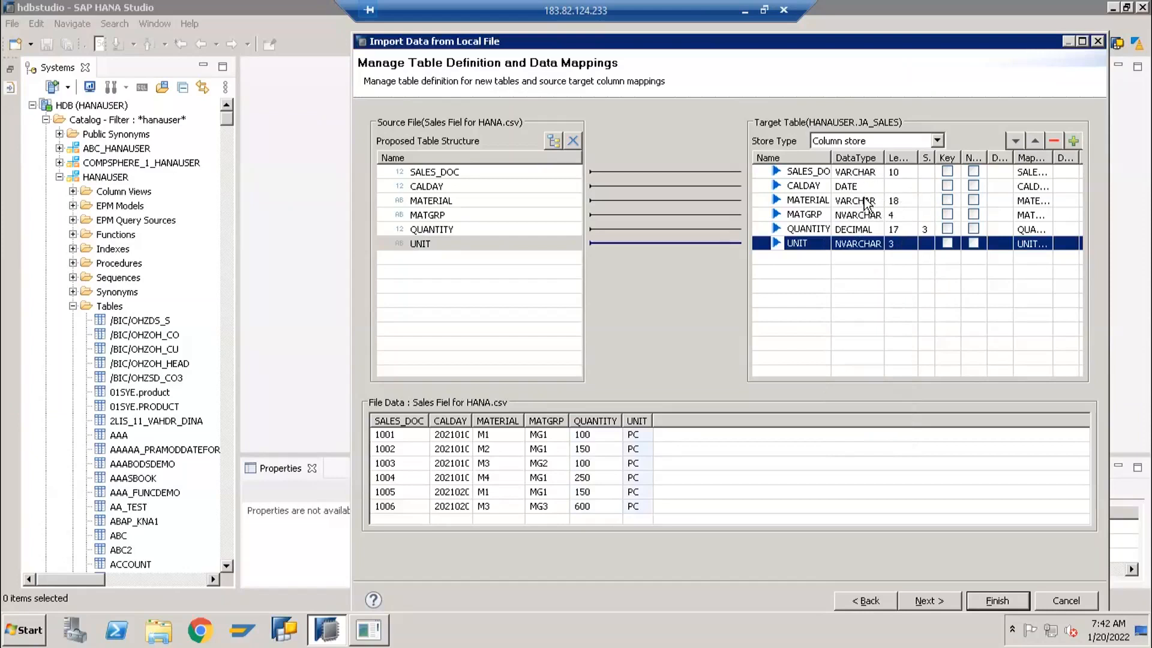
# Mark SALES_DOC as the key column of the target table and finish the import
pyautogui.click(902, 170)
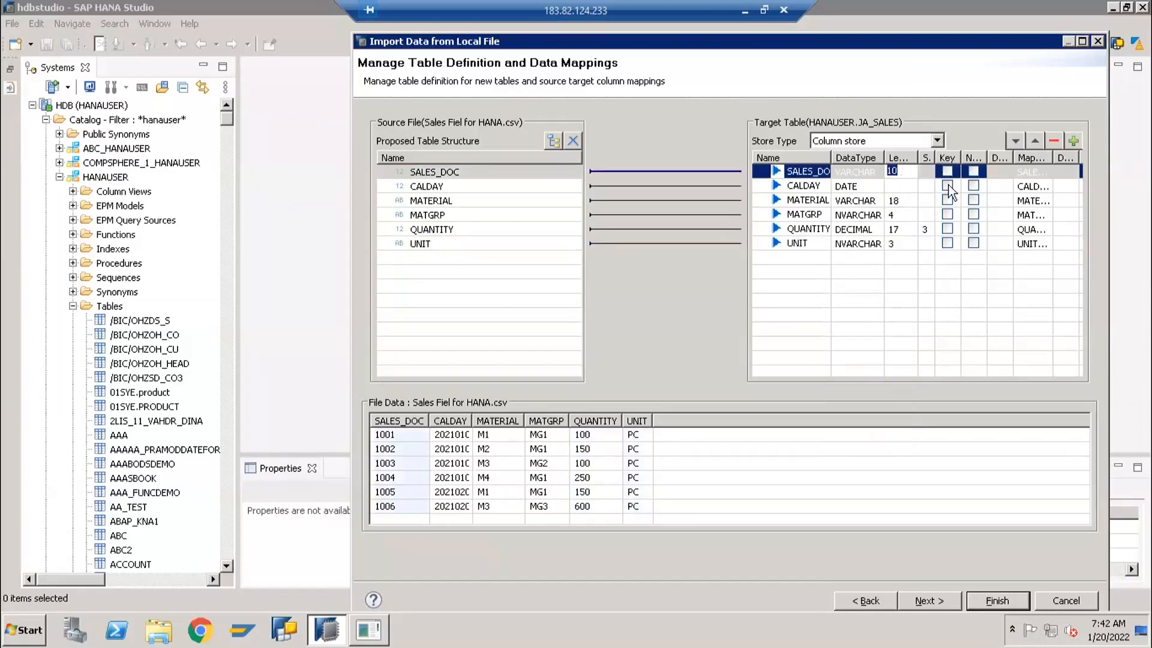
pyautogui.click(947, 173)
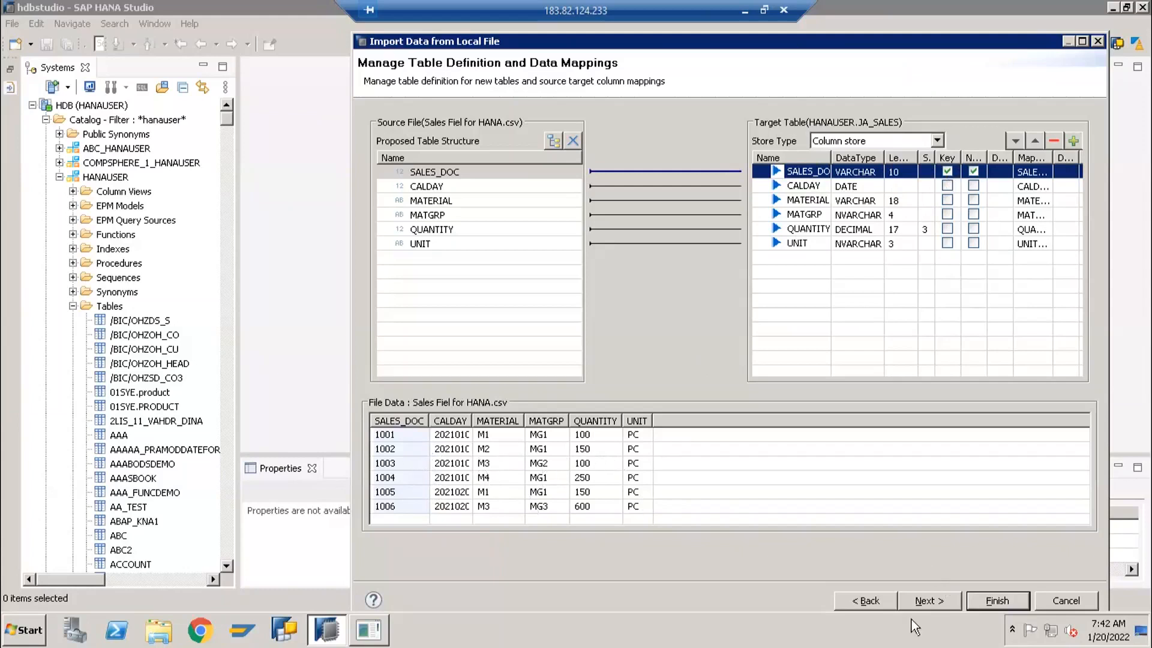
pyautogui.click(929, 600)
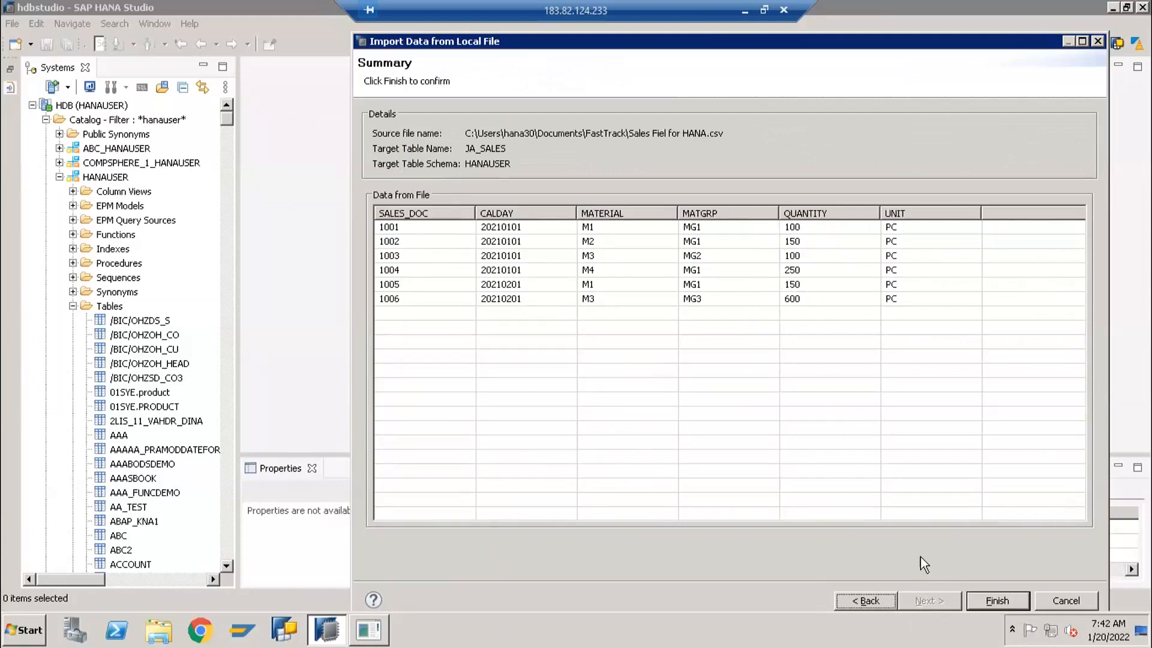
pyautogui.click(998, 602)
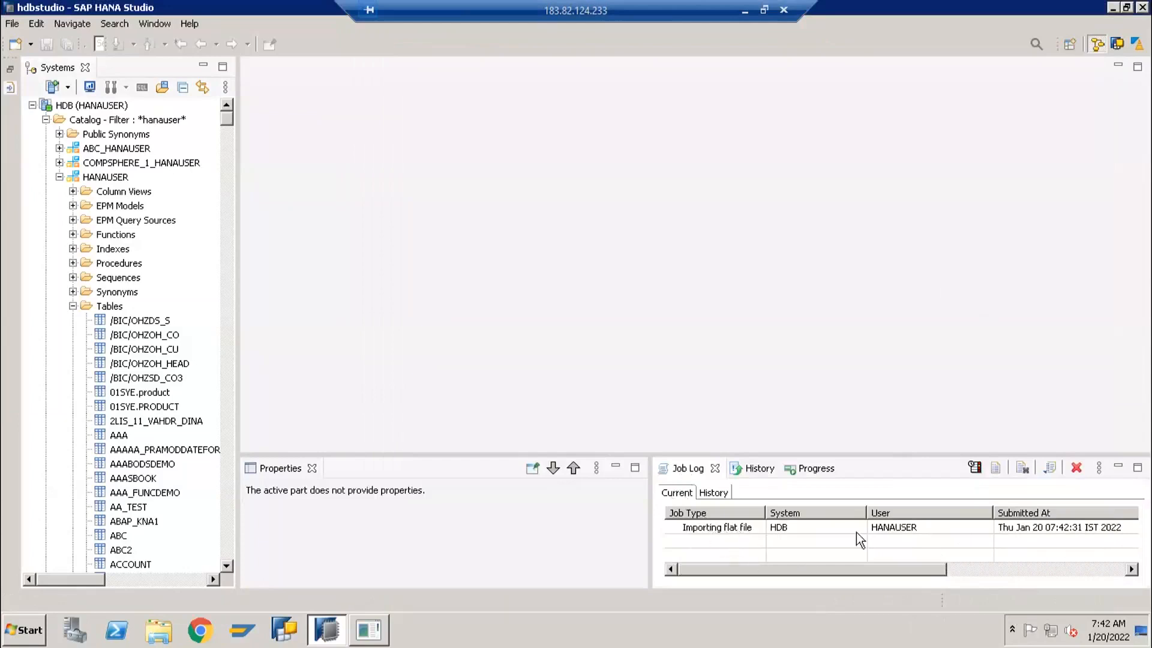
# Check the status of the flat file import job and filter the HANAUSER tables by the pattern JA
pyautogui.moveTo(899, 571); pyautogui.dragTo(978, 561)
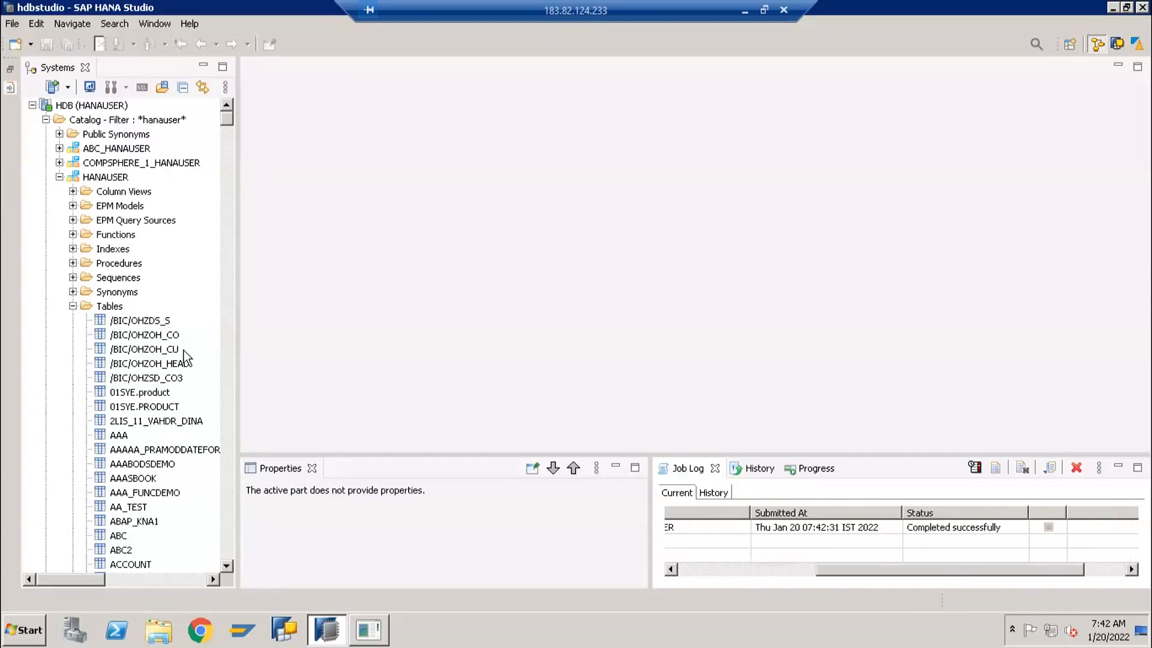
pyautogui.click(126, 351)
pyautogui.scroll(-4, 133, 393)
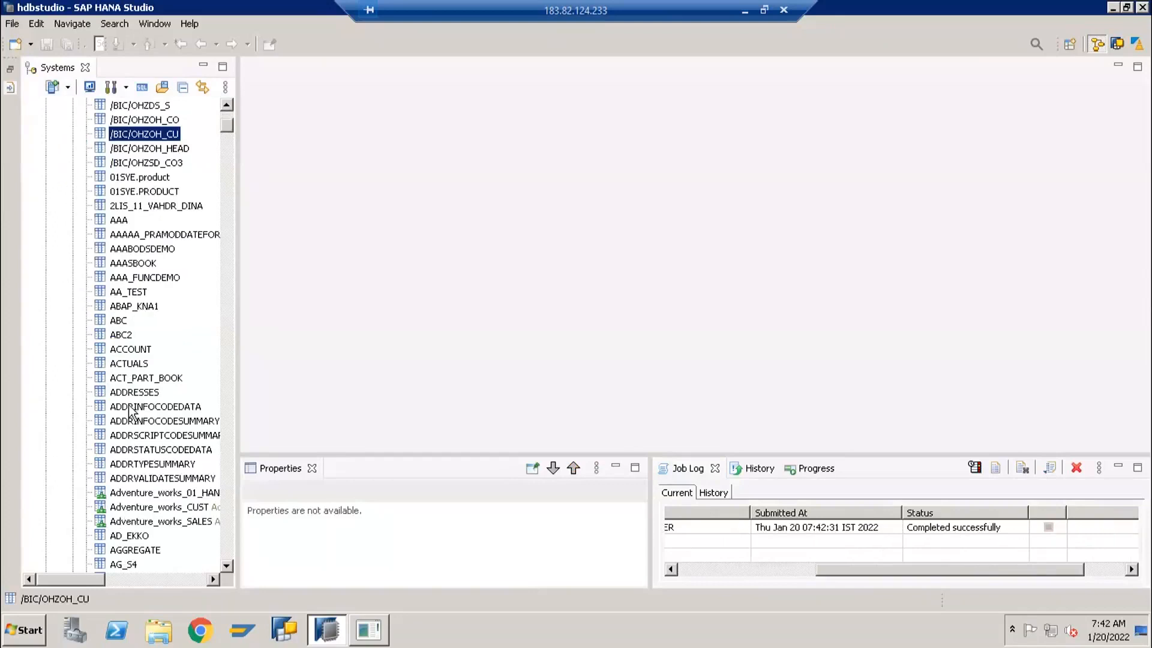
pyautogui.scroll(4, 134, 396)
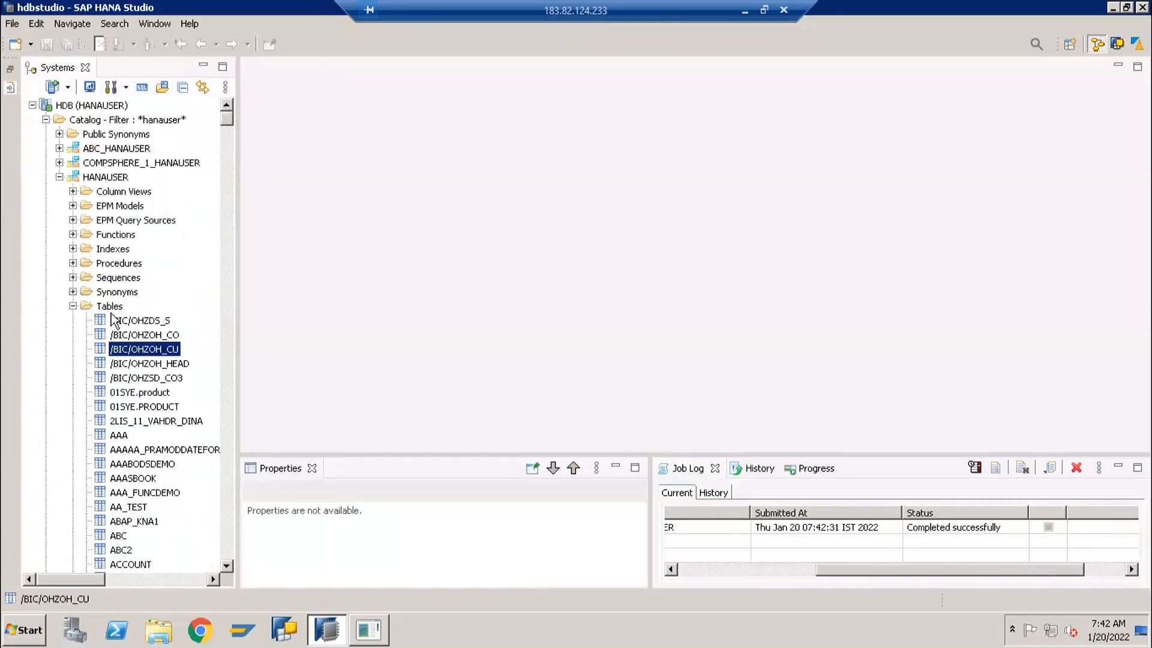
pyautogui.click(111, 307)
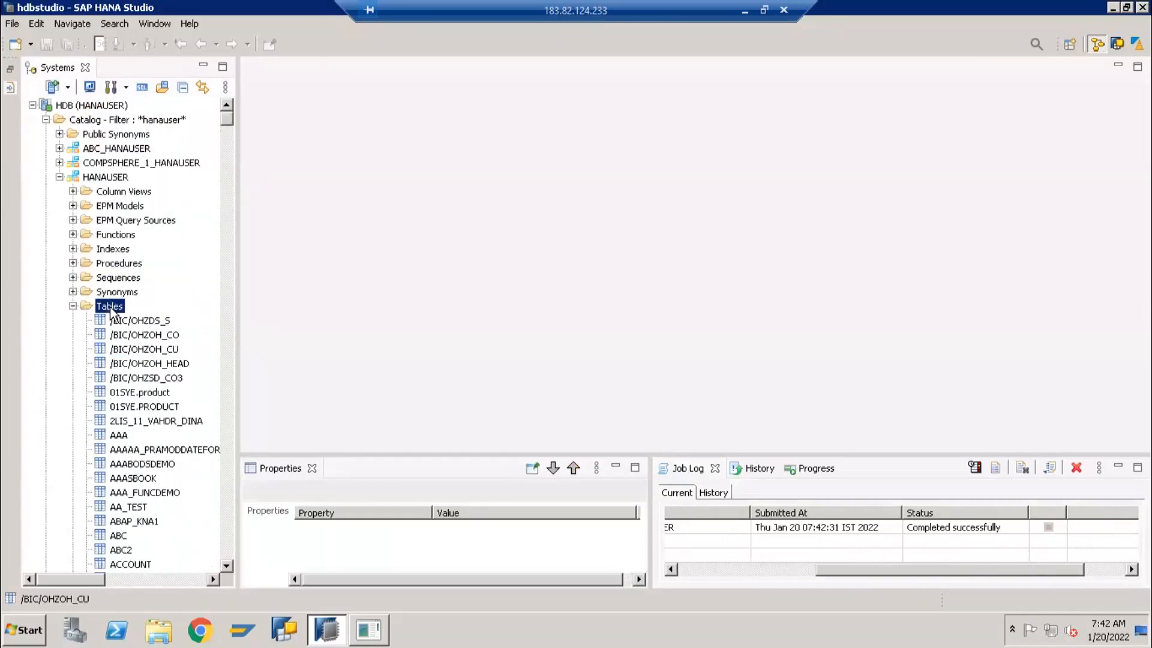
pyautogui.rightClick(111, 309)
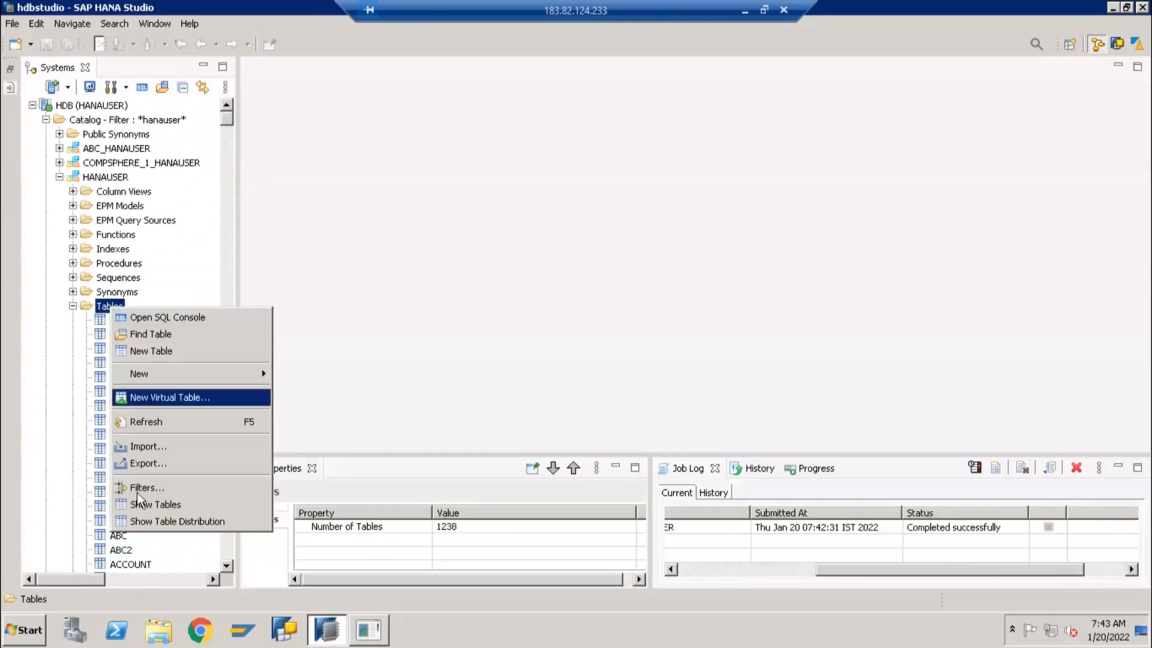
pyautogui.click(168, 485)
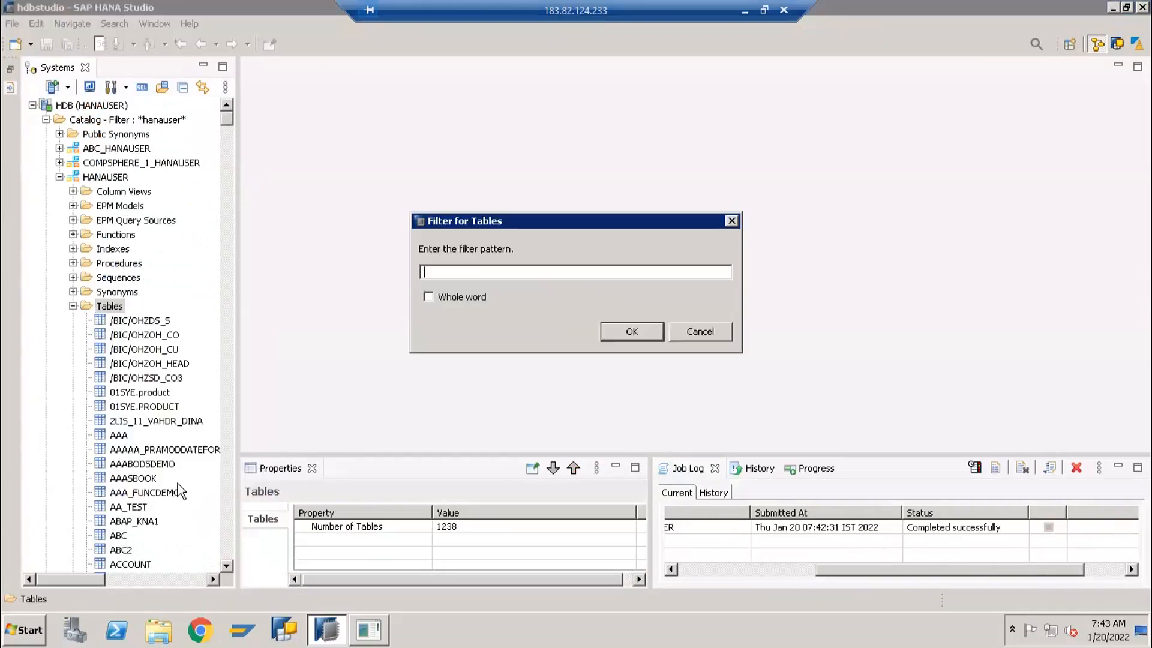
pyautogui.write('JA')
pyautogui.click(618, 332)
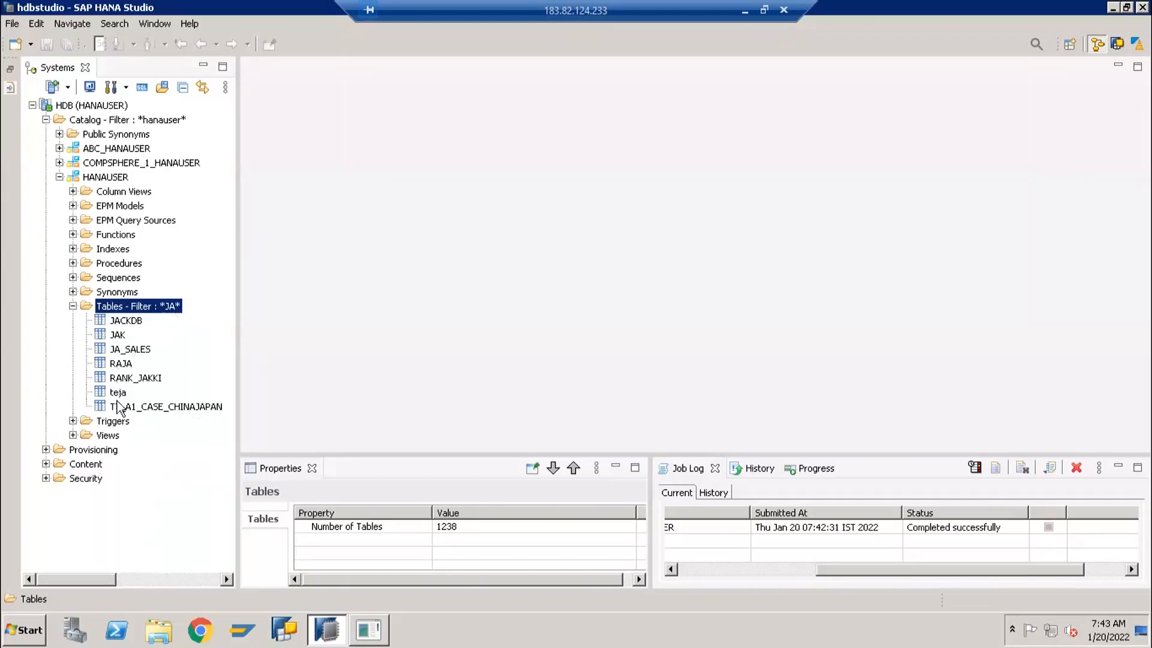
# Open the definition of table JA_SALES to check its columns, and open the table's content
pyautogui.click(118, 350)
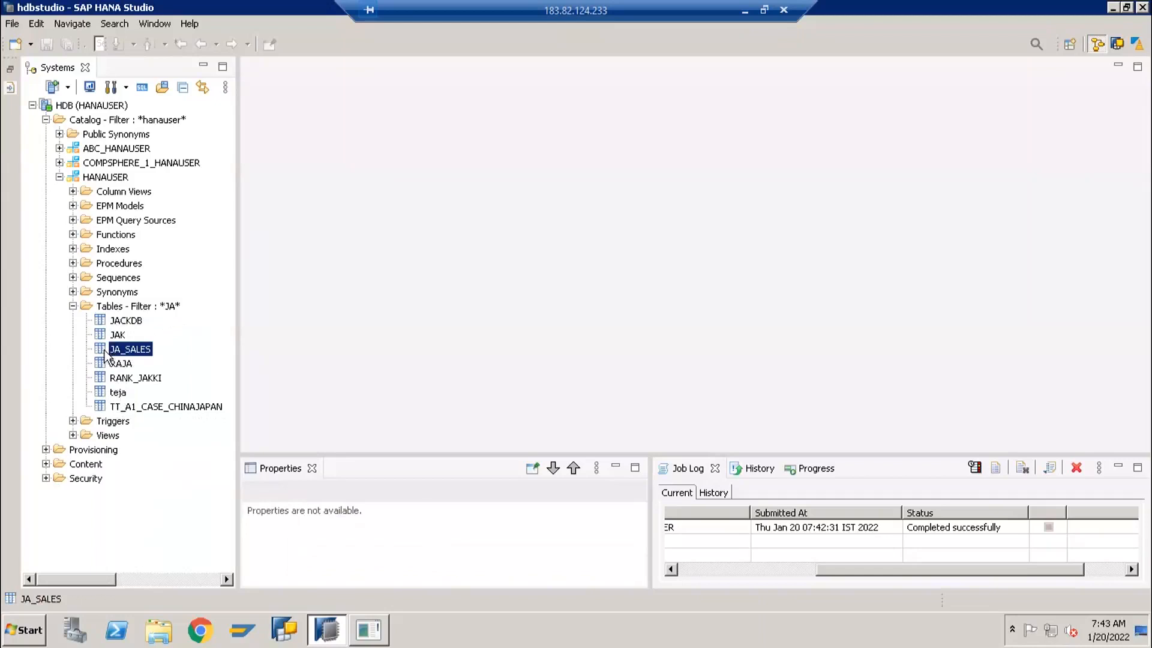
pyautogui.doubleClick(105, 352)
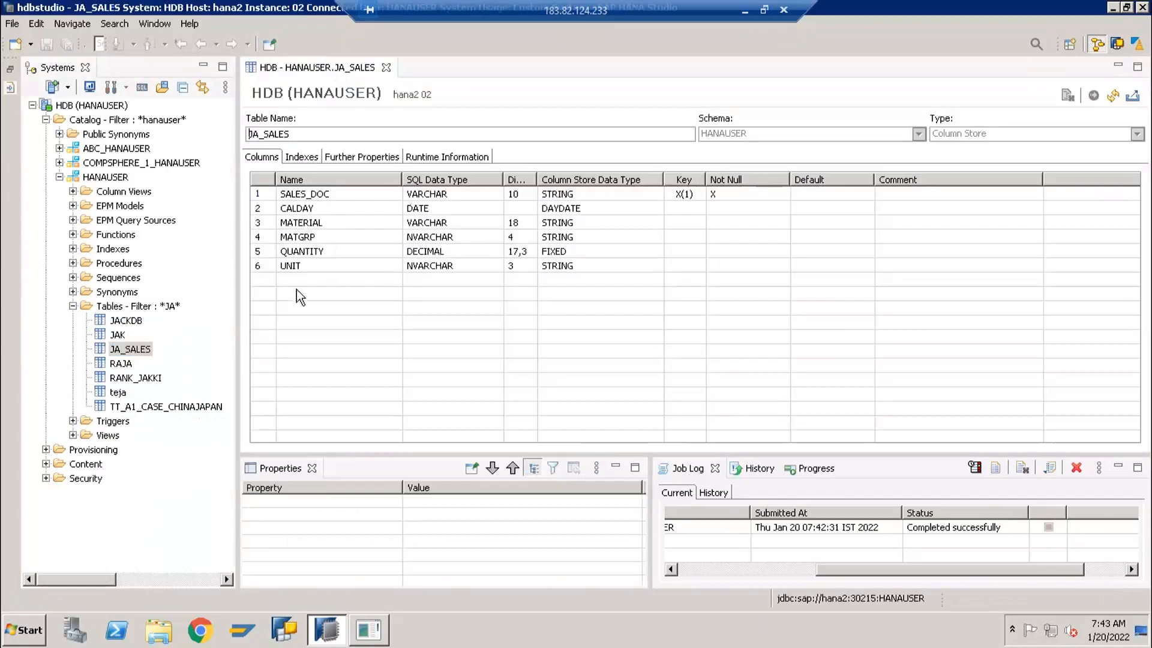
pyautogui.click(126, 350)
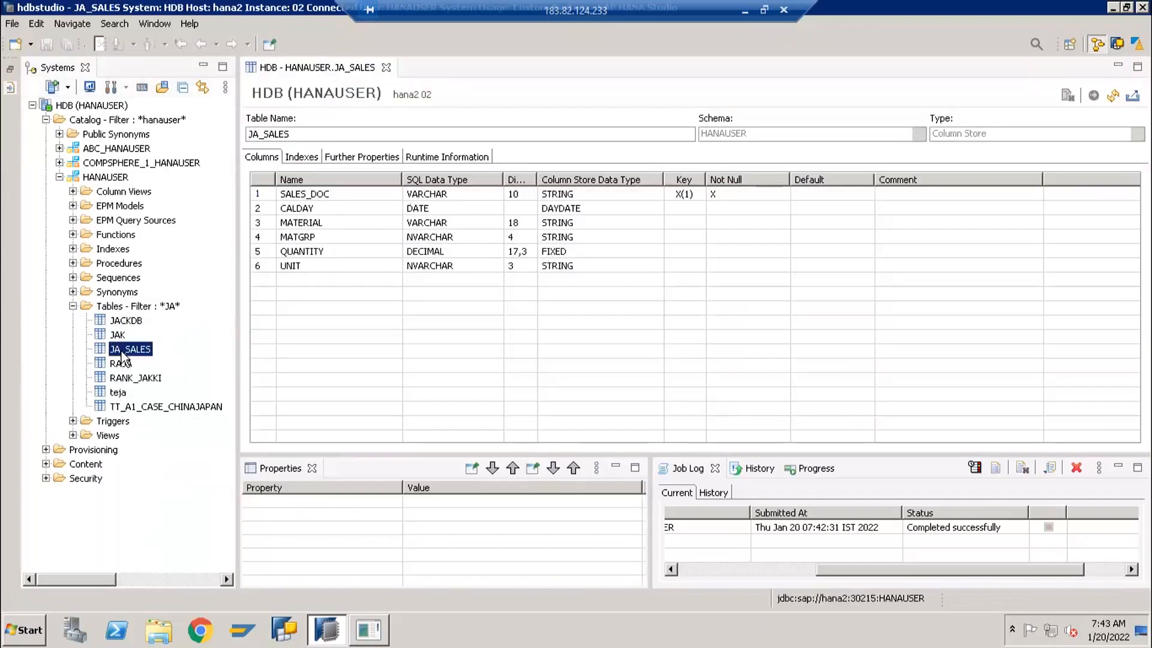
pyautogui.rightClick(122, 354)
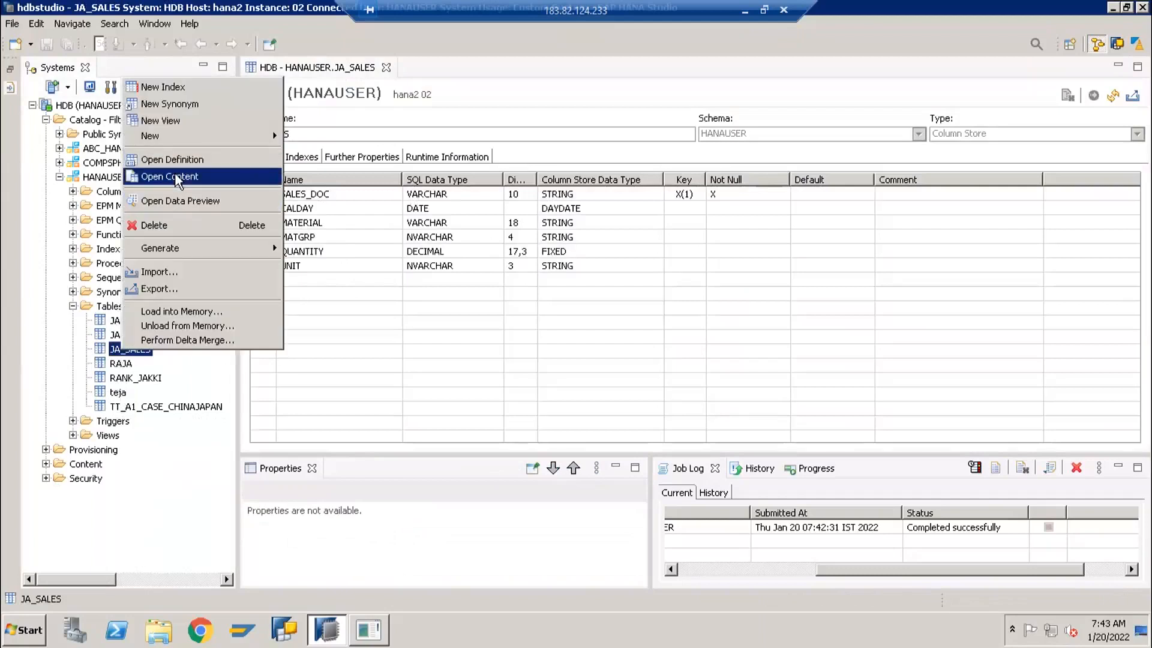
pyautogui.click(175, 178)
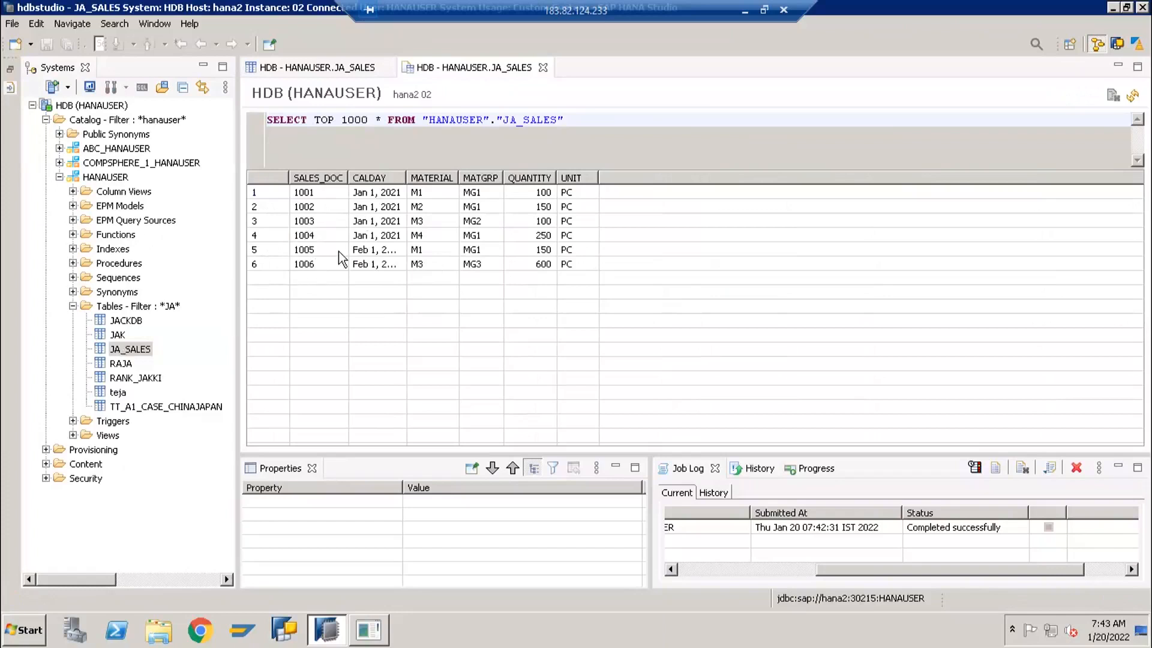
# Examine the SELECT statement and the imported rows in the JA_SALES content view
pyautogui.rightClick(117, 355)
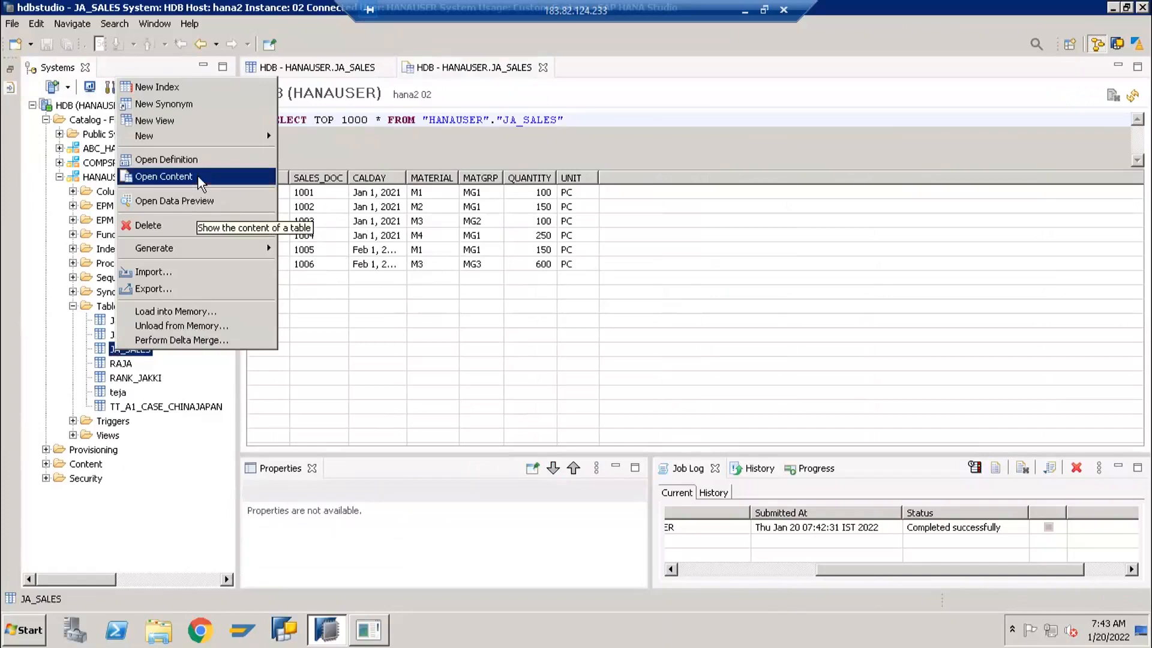
pyautogui.click(368, 122)
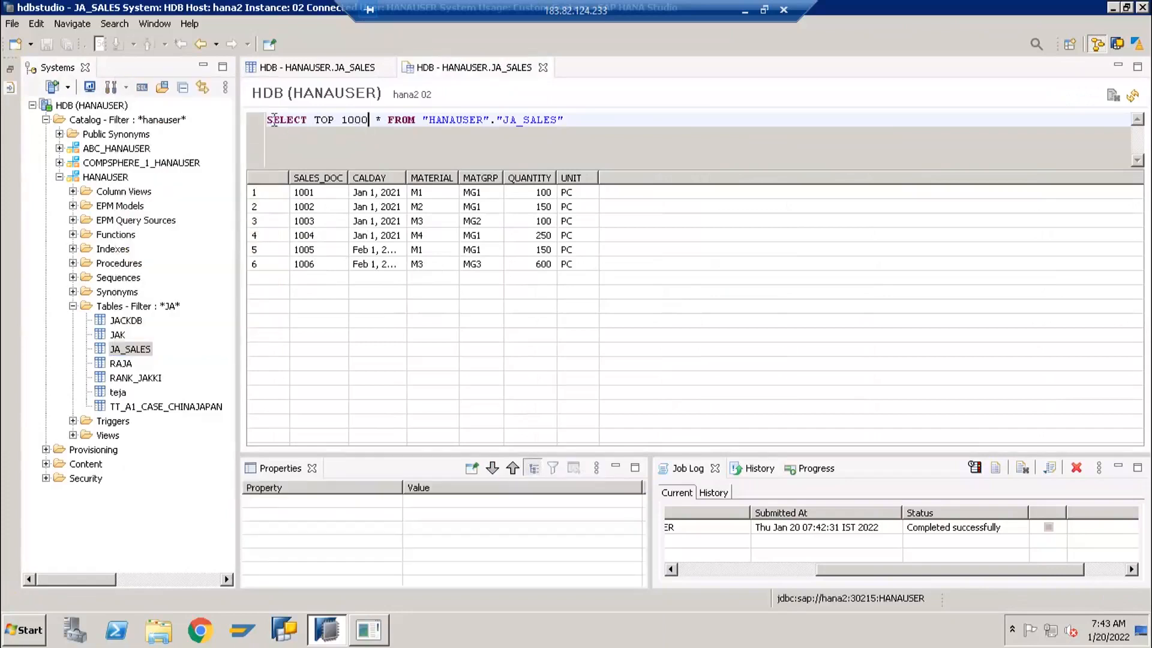
pyautogui.moveTo(269, 120); pyautogui.dragTo(354, 123)
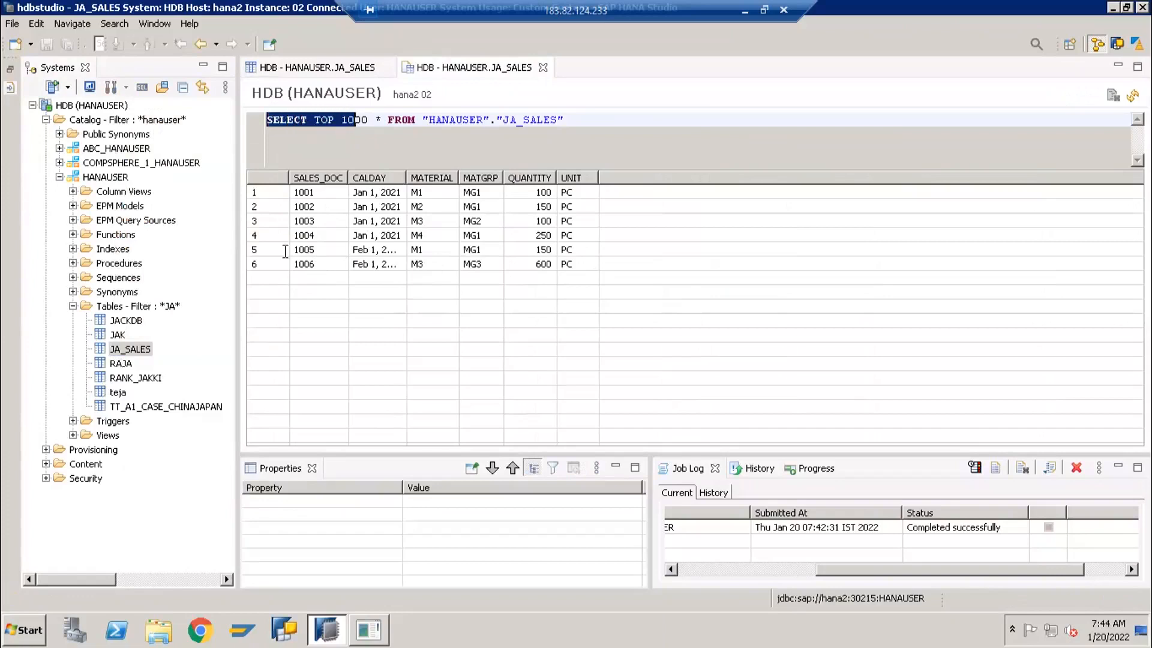
pyautogui.click(324, 220)
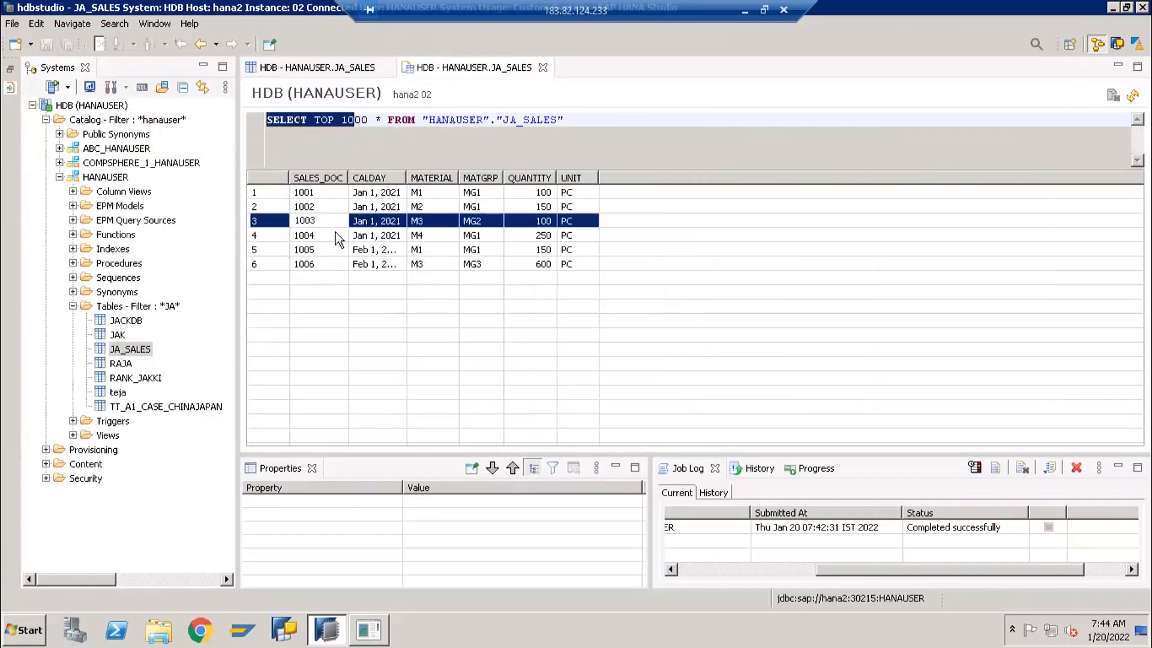
pyautogui.click(379, 138)
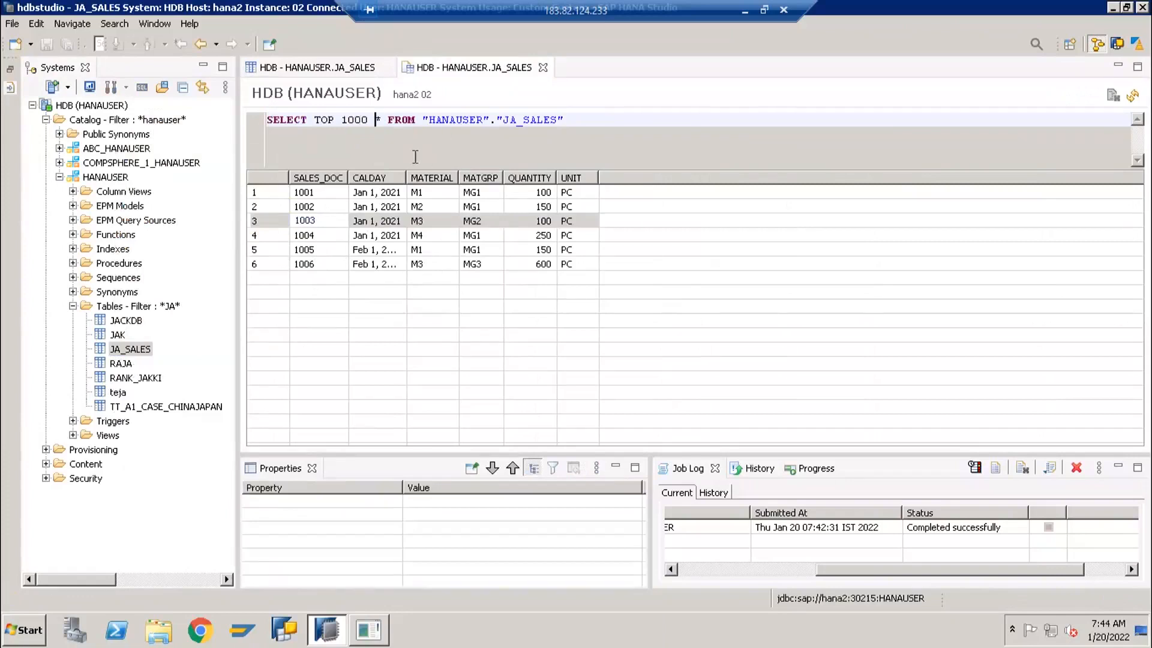
# Open the data preview of table JA_SALES and close the separate table content view
pyautogui.click(110, 356)
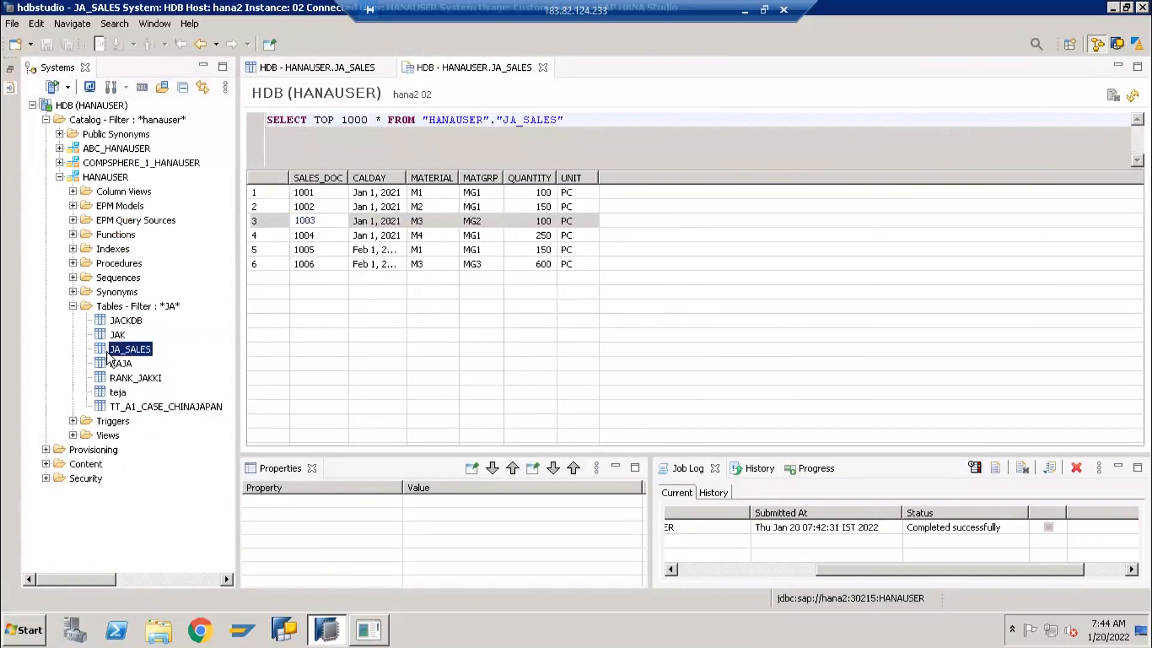
pyautogui.rightClick(109, 357)
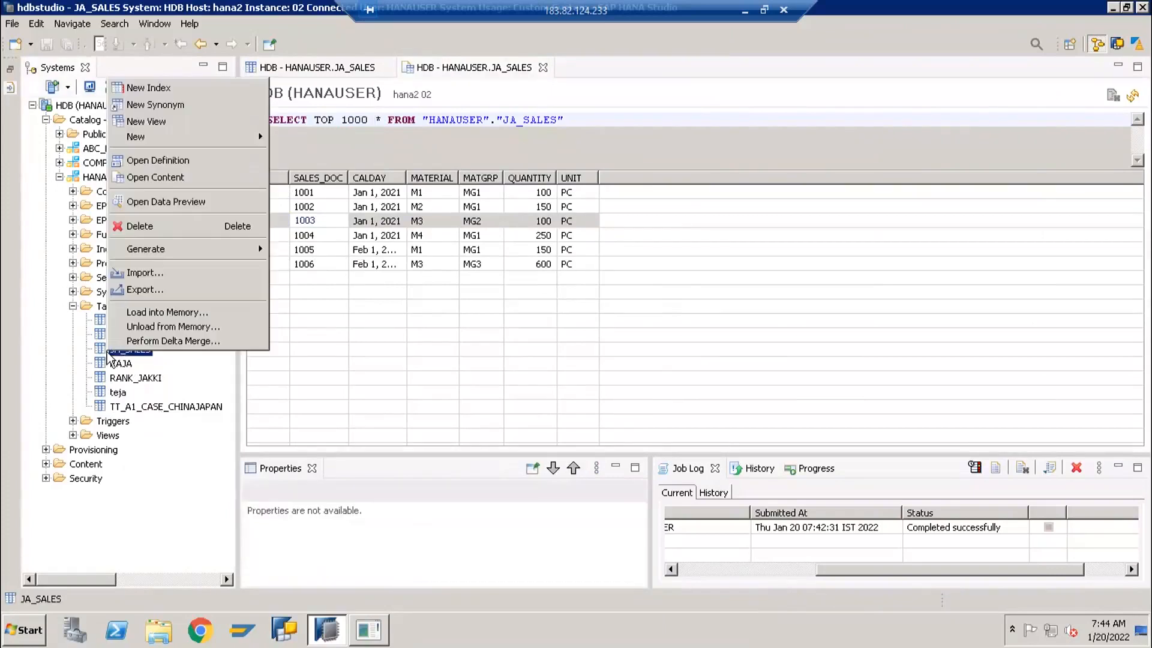
pyautogui.click(180, 208)
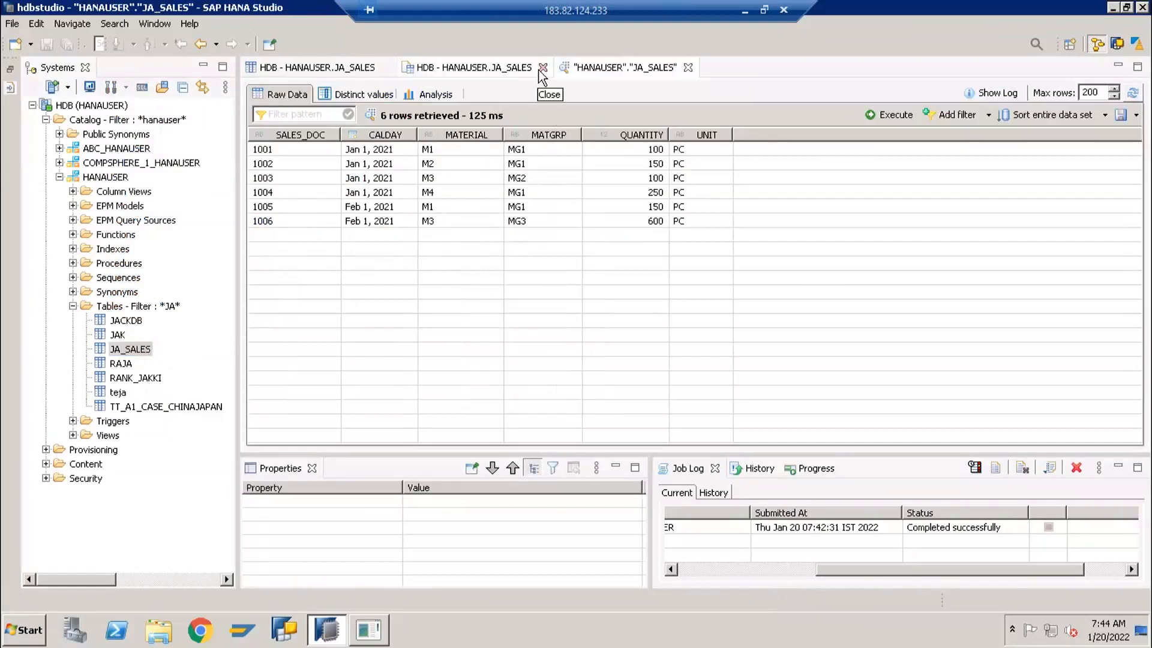
pyautogui.click(540, 67)
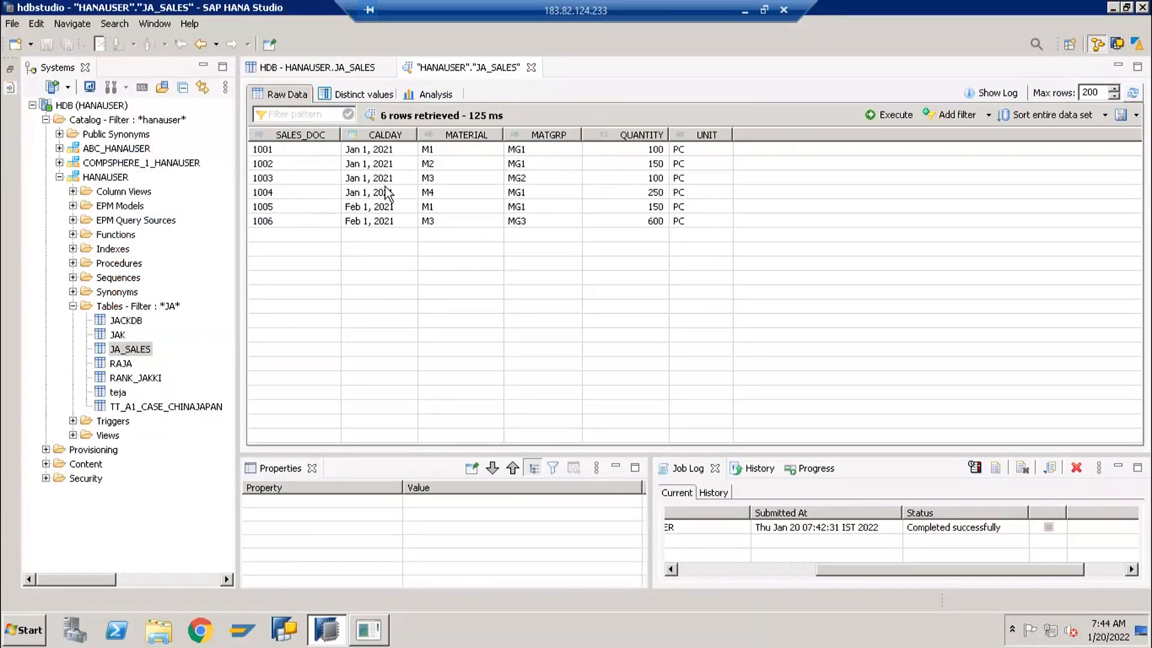
# Look through the distinct values and analysis views of the data preview, and return to the raw data
pyautogui.click(358, 97)
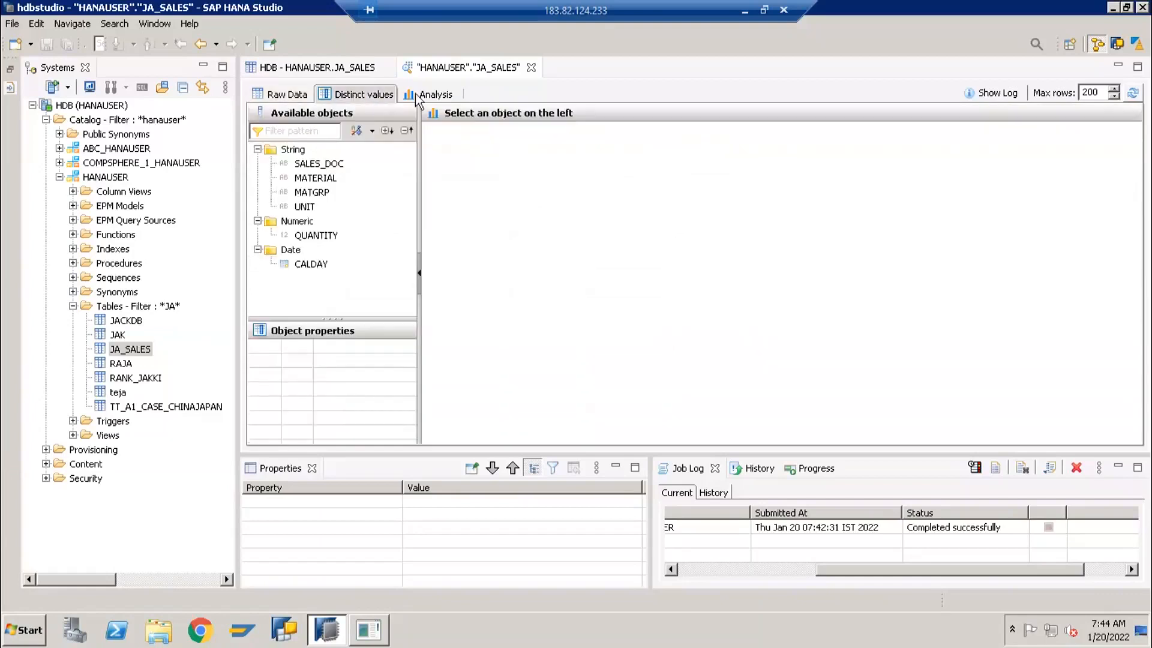
pyautogui.click(409, 96)
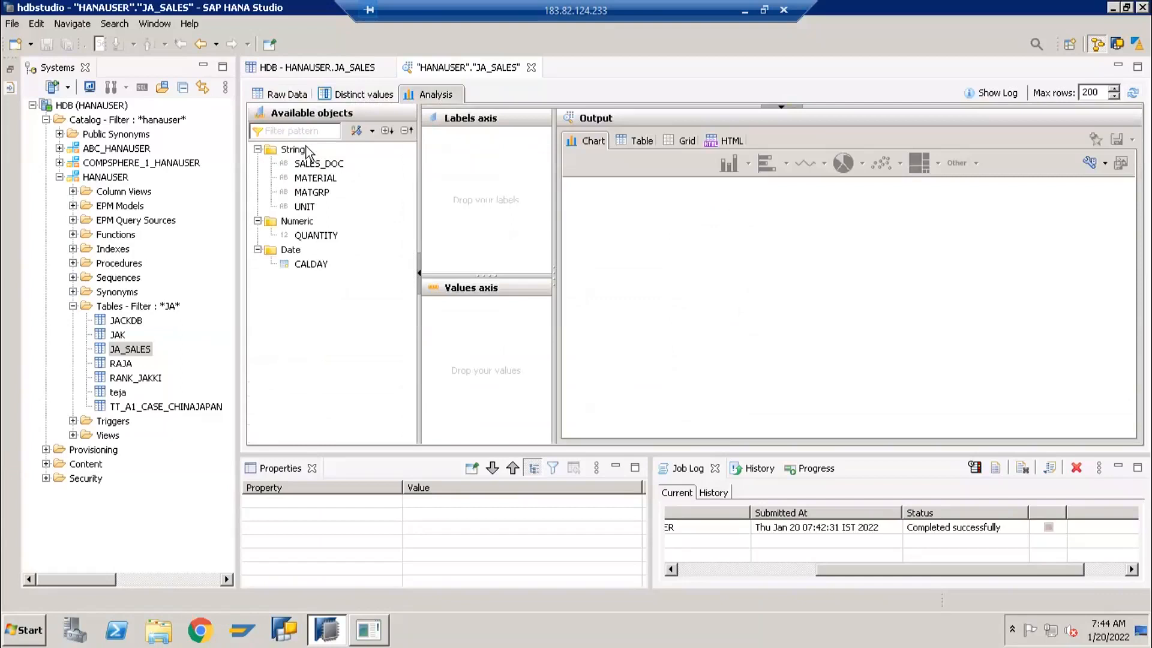
pyautogui.click(290, 96)
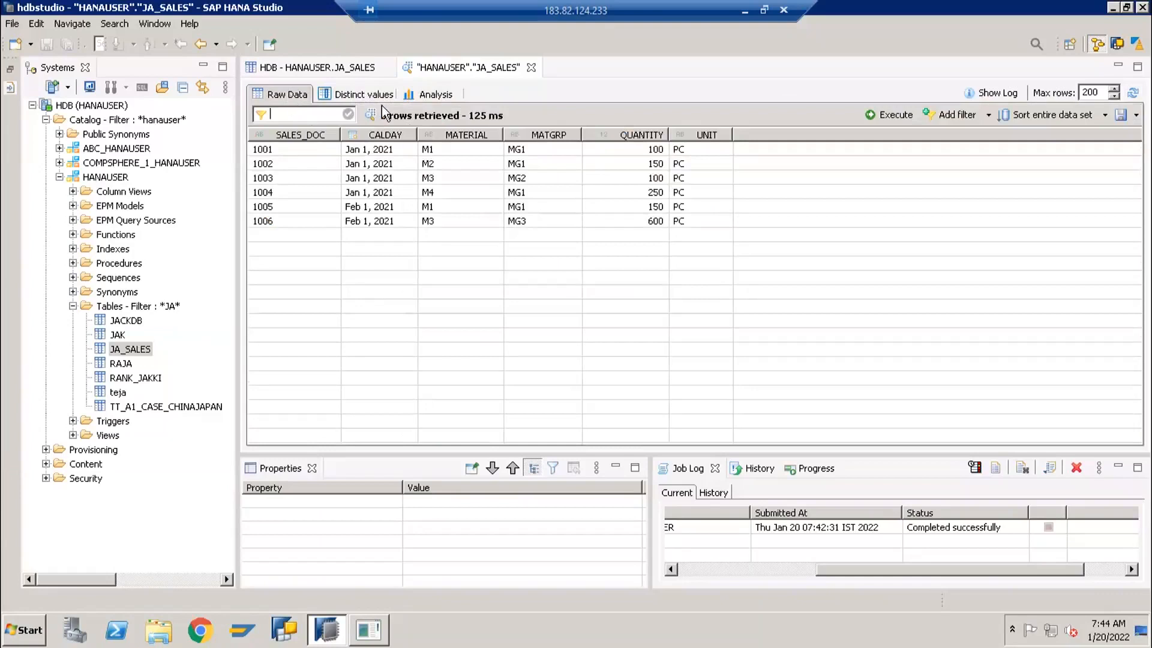
# Build an analysis of JA_SALES with MATERIAL on the labels axis and QUANTITY (Sum) on the values axis
pyautogui.click(428, 94)
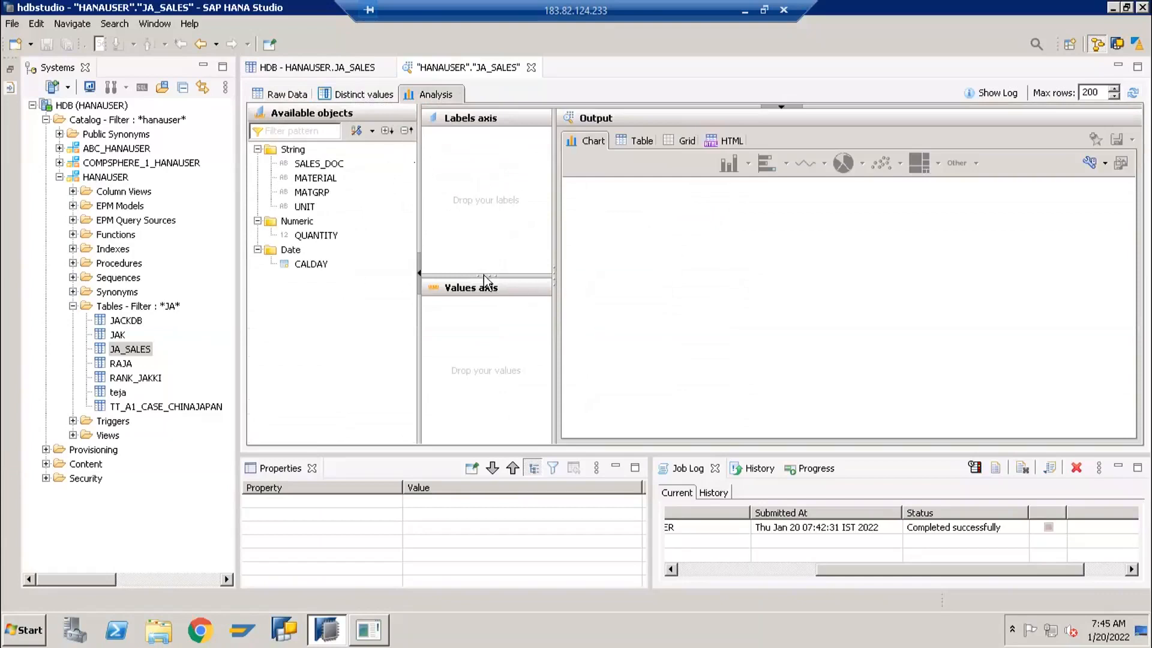
pyautogui.moveTo(321, 188); pyautogui.dragTo(452, 195)
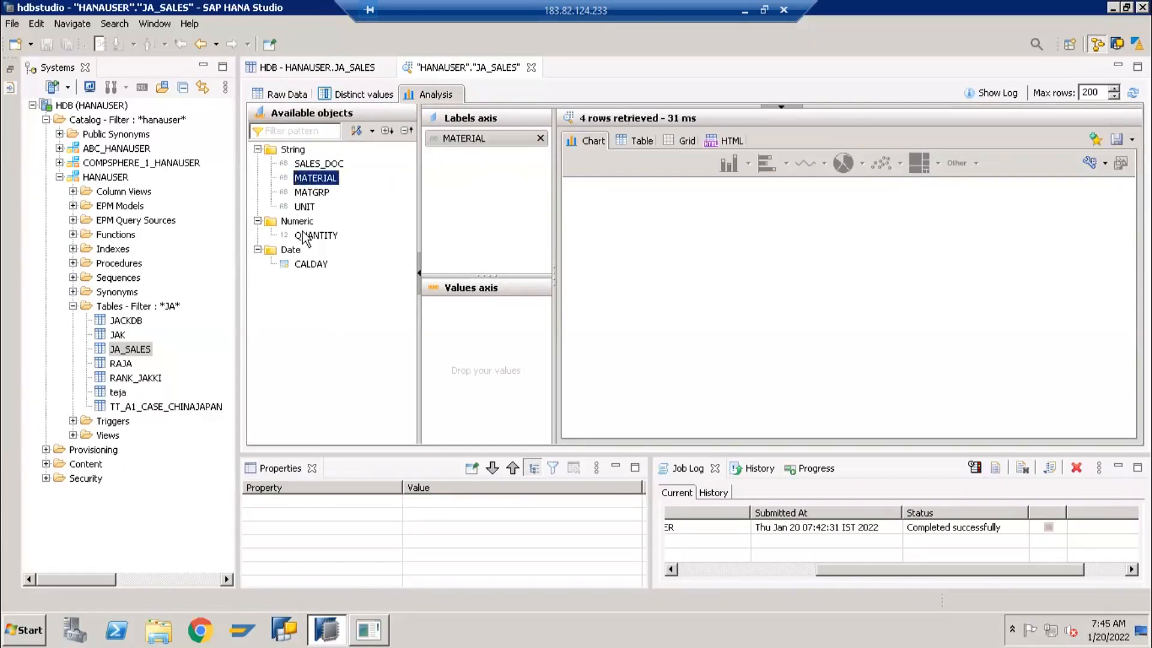
pyautogui.moveTo(316, 235); pyautogui.dragTo(463, 328)
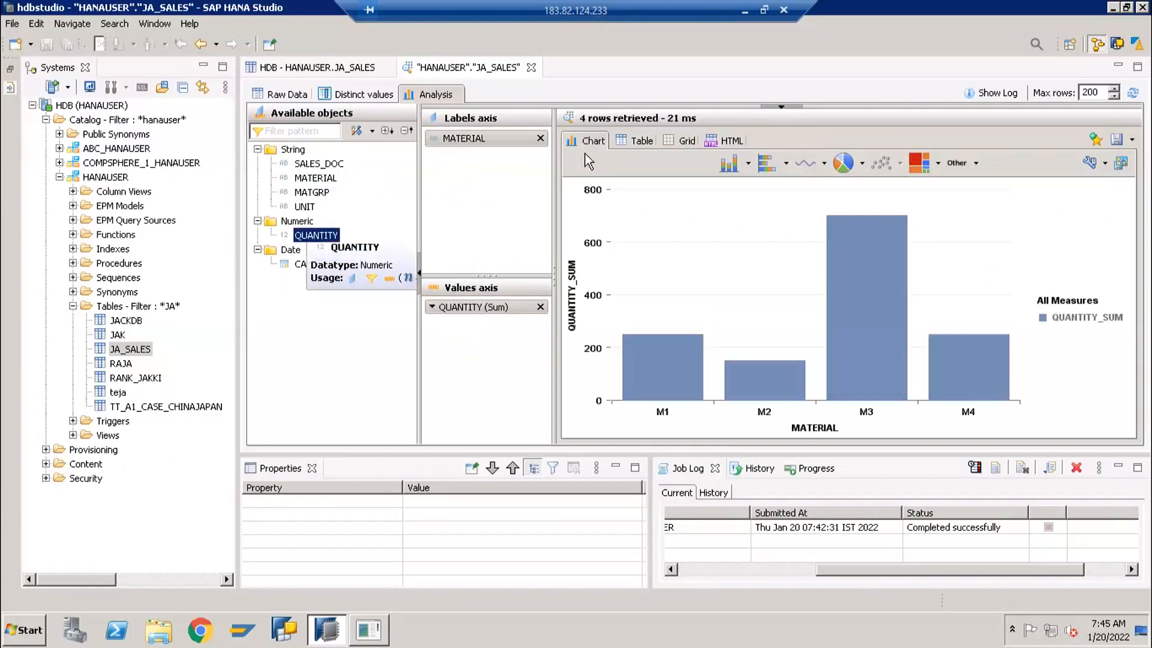
# View the analysis output of quantity by material as a table, a grid and HTML
pyautogui.click(633, 140)
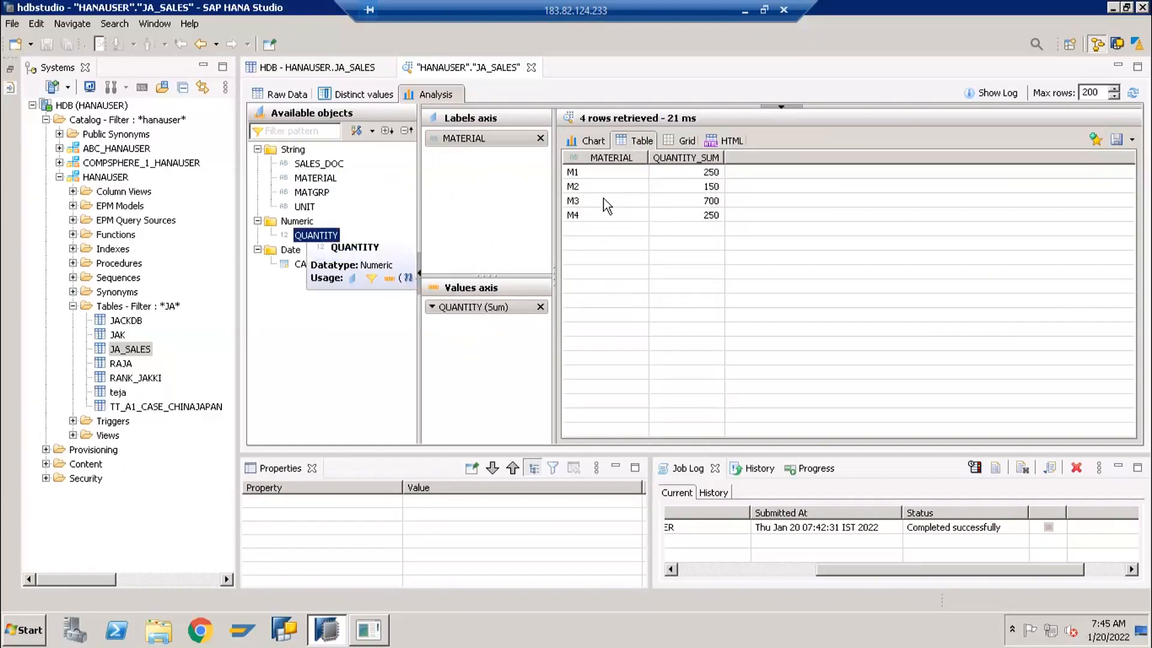
pyautogui.click(677, 142)
pyautogui.click(718, 142)
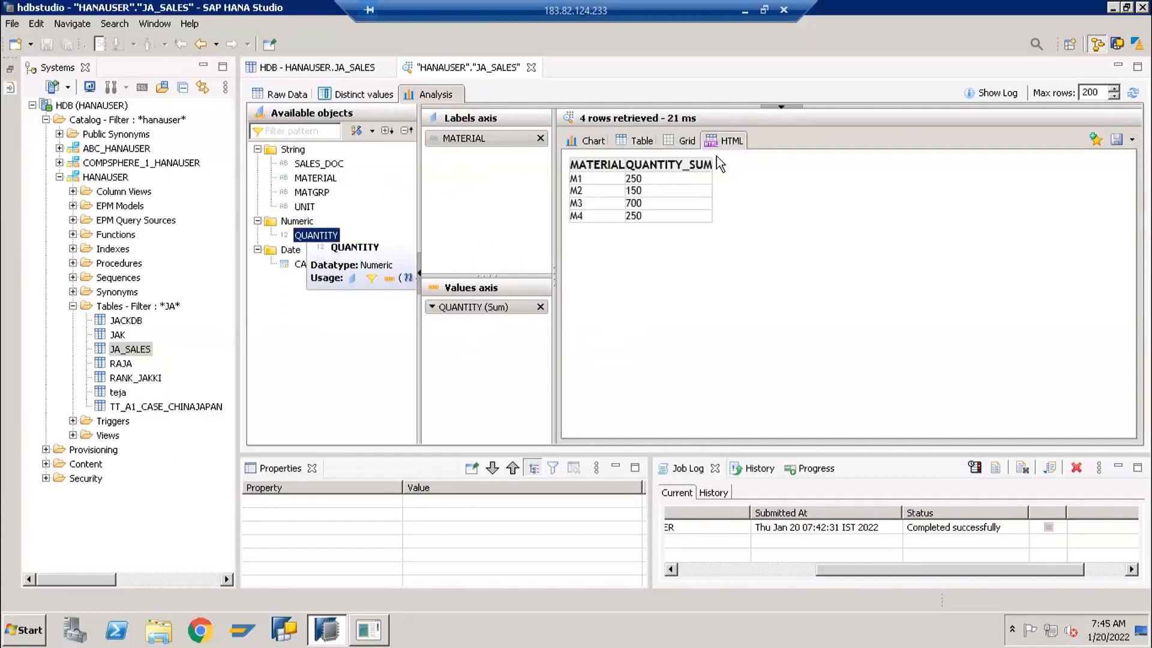
# Show the analysis output as a chart and change its type to Horizontal Stacked Bar
pyautogui.click(585, 139)
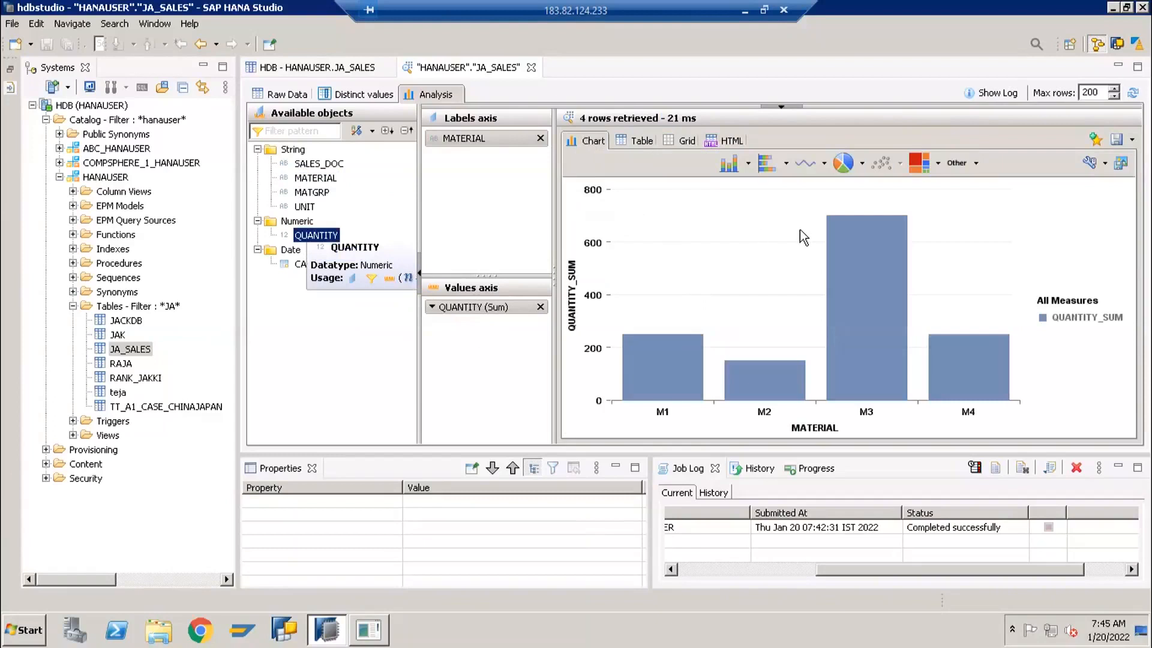
pyautogui.click(784, 167)
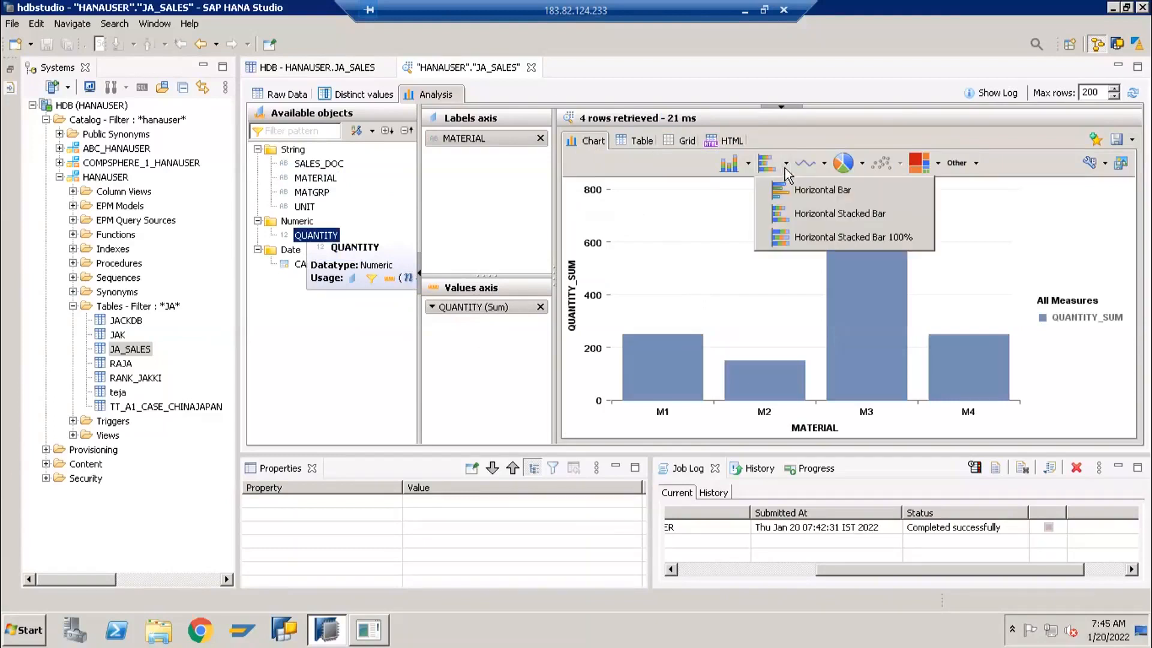
pyautogui.click(776, 211)
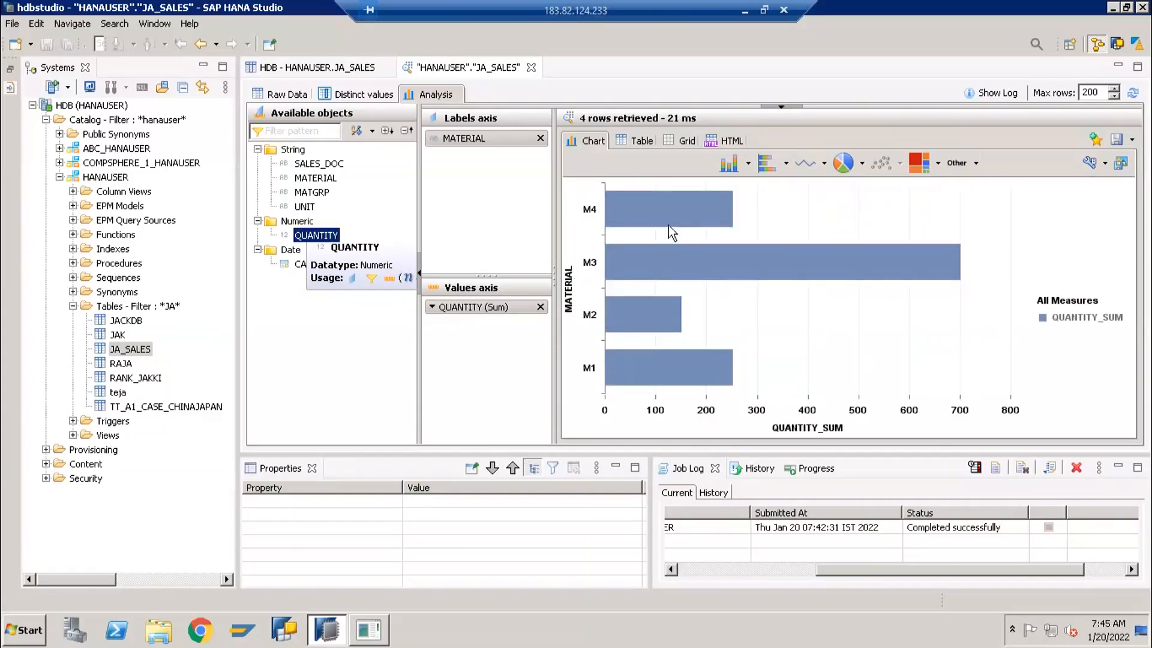
# Display the distinct values and statistics for the MATERIAL column
pyautogui.click(363, 96)
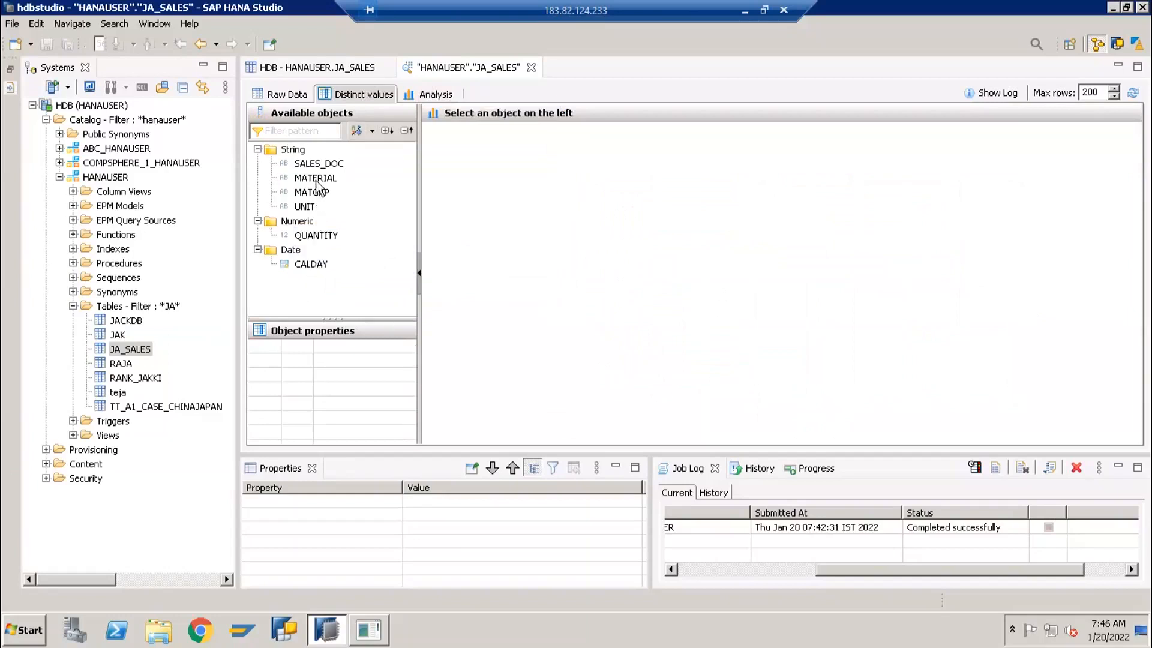
pyautogui.moveTo(316, 182)
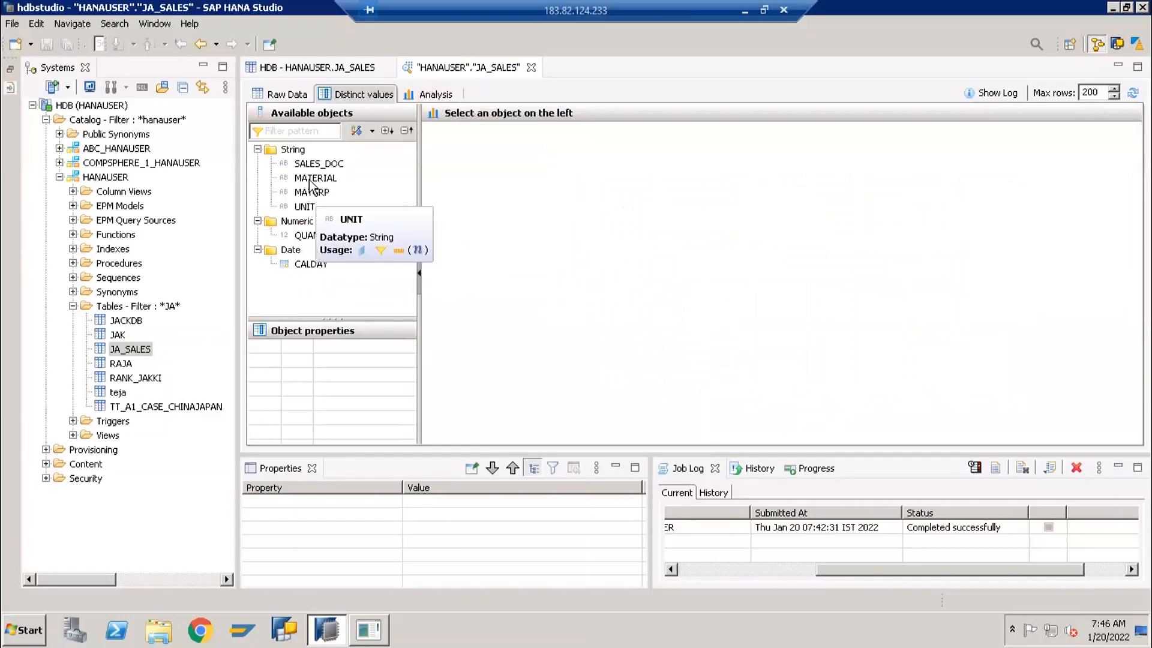
pyautogui.click(310, 179)
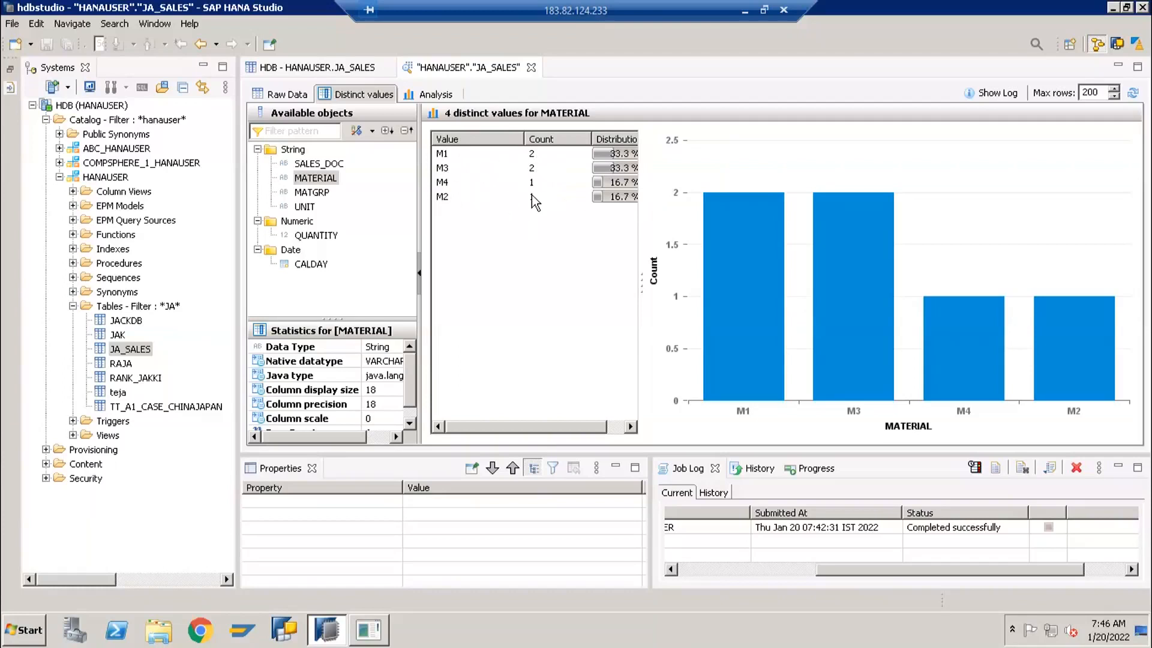
# Display the distinct values for the UNIT and SALES_DOC columns, and show the analysis output as a table
pyautogui.click(306, 207)
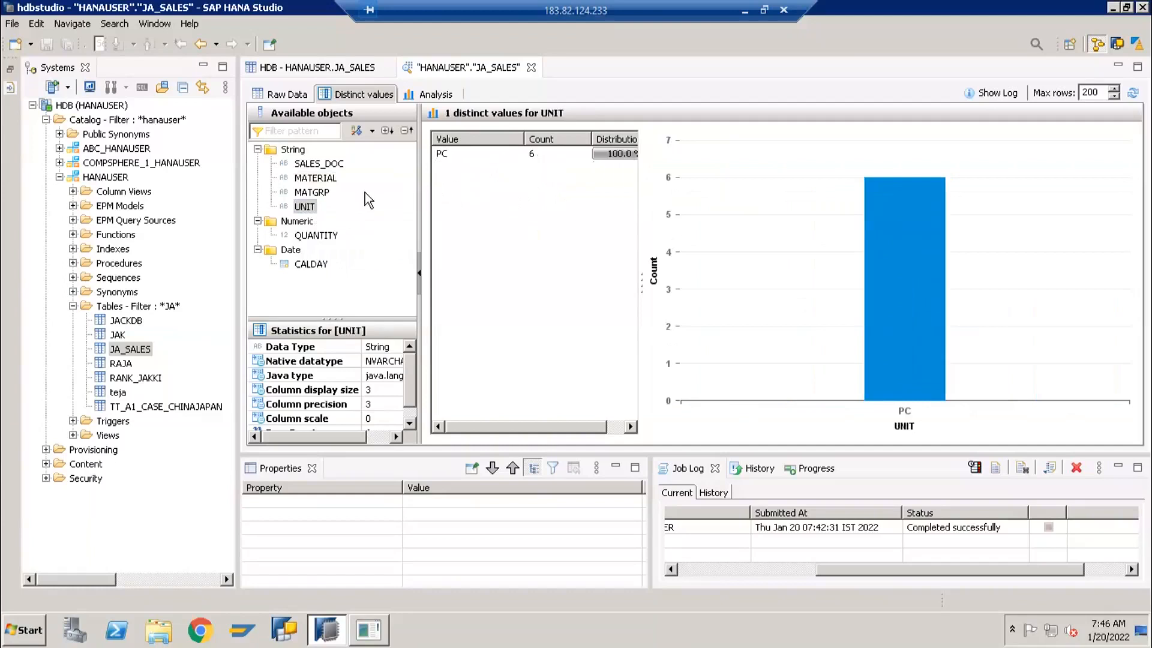
pyautogui.click(327, 163)
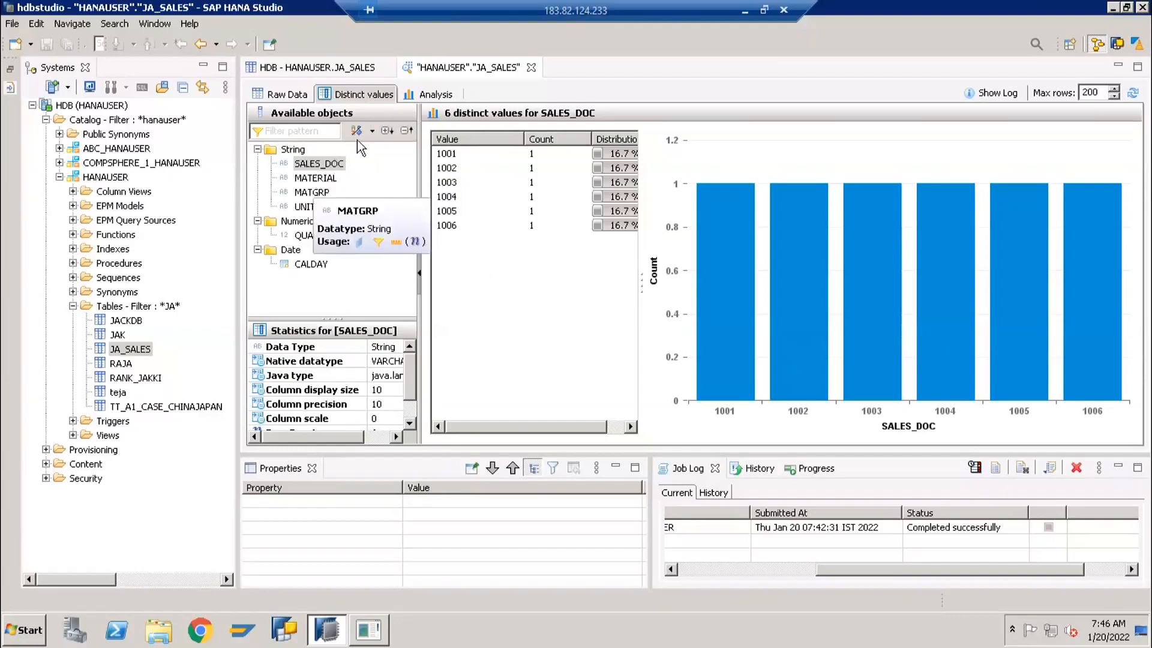
pyautogui.click(433, 94)
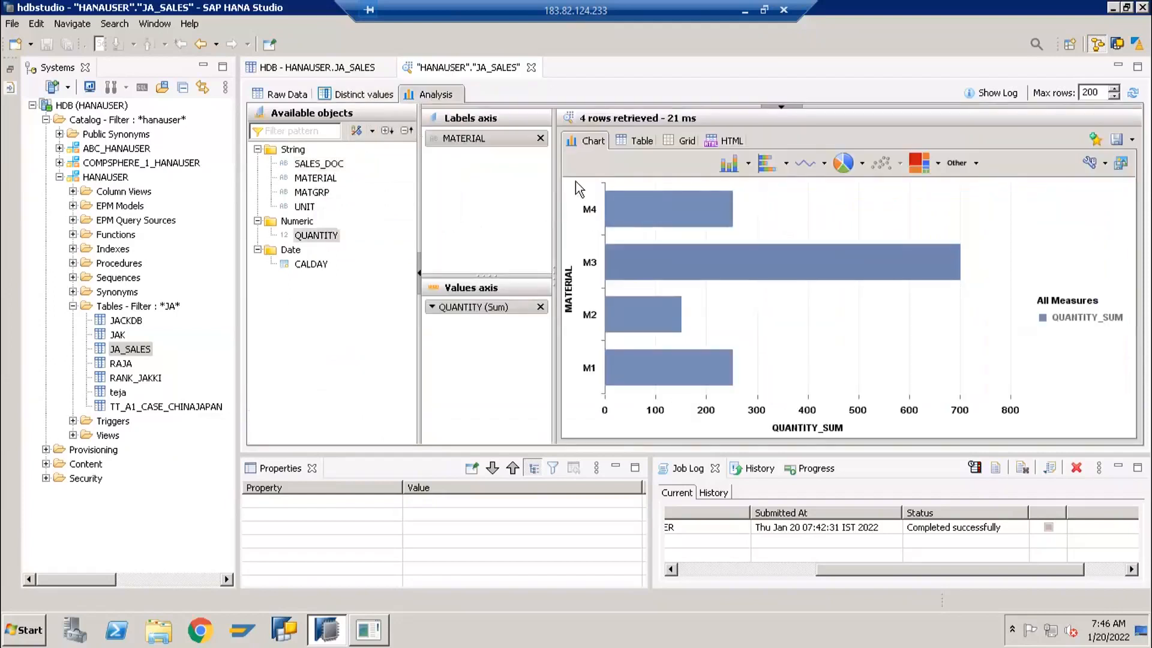
pyautogui.click(637, 141)
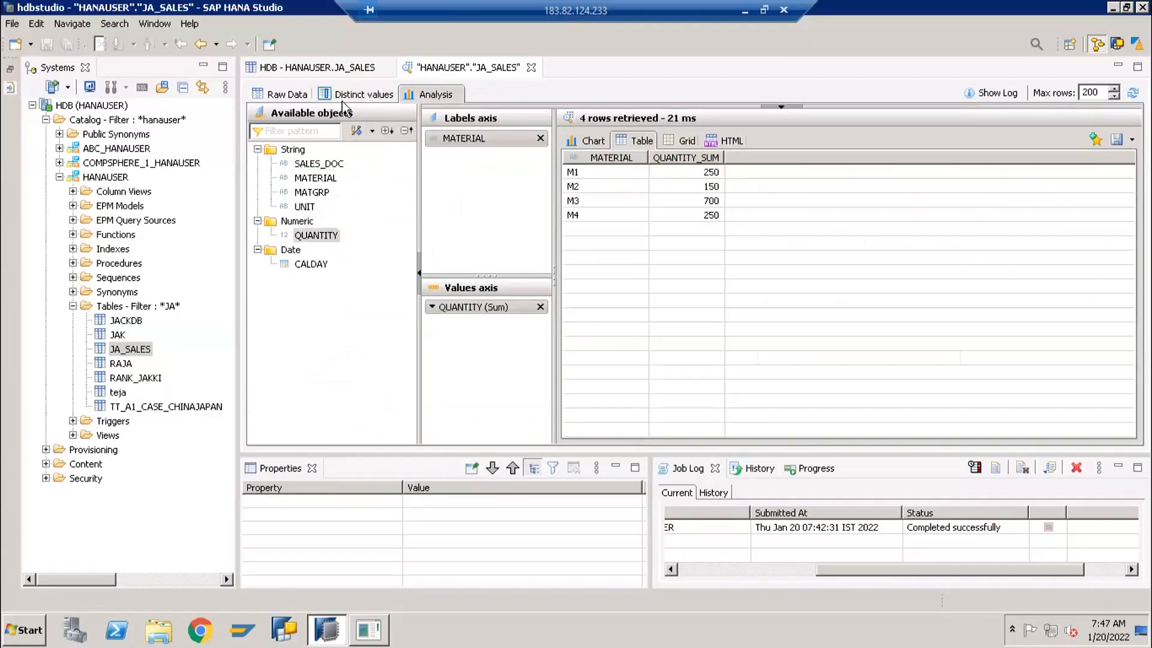
# Display the raw data of JA_SALES with the maximum rows set to 2, and raise the limit to 5000
pyautogui.click(277, 96)
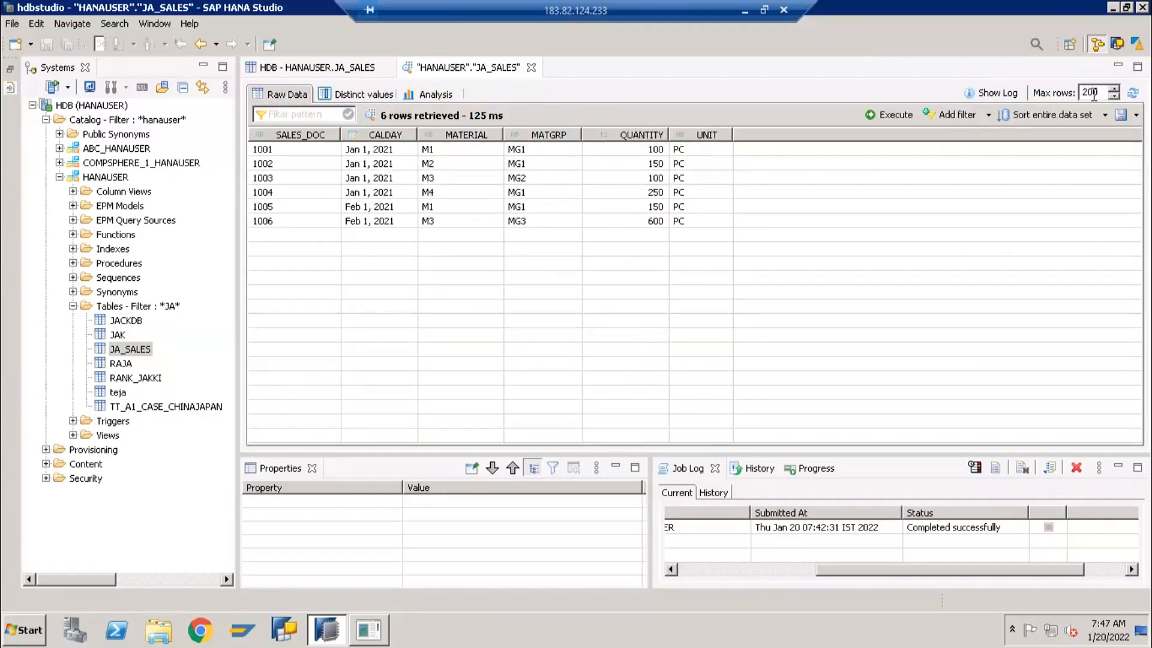
pyautogui.moveTo(1098, 92); pyautogui.dragTo(1076, 92)
pyautogui.write('2')
pyautogui.press('Return')
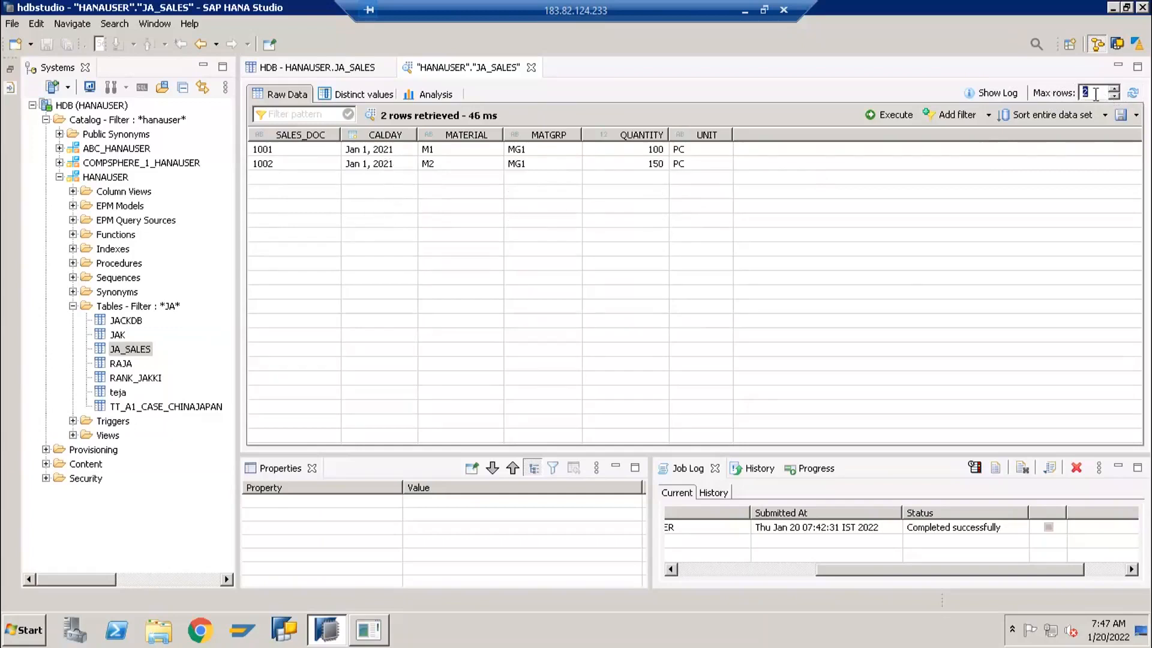
pyautogui.write('5000')
pyautogui.press('Return')
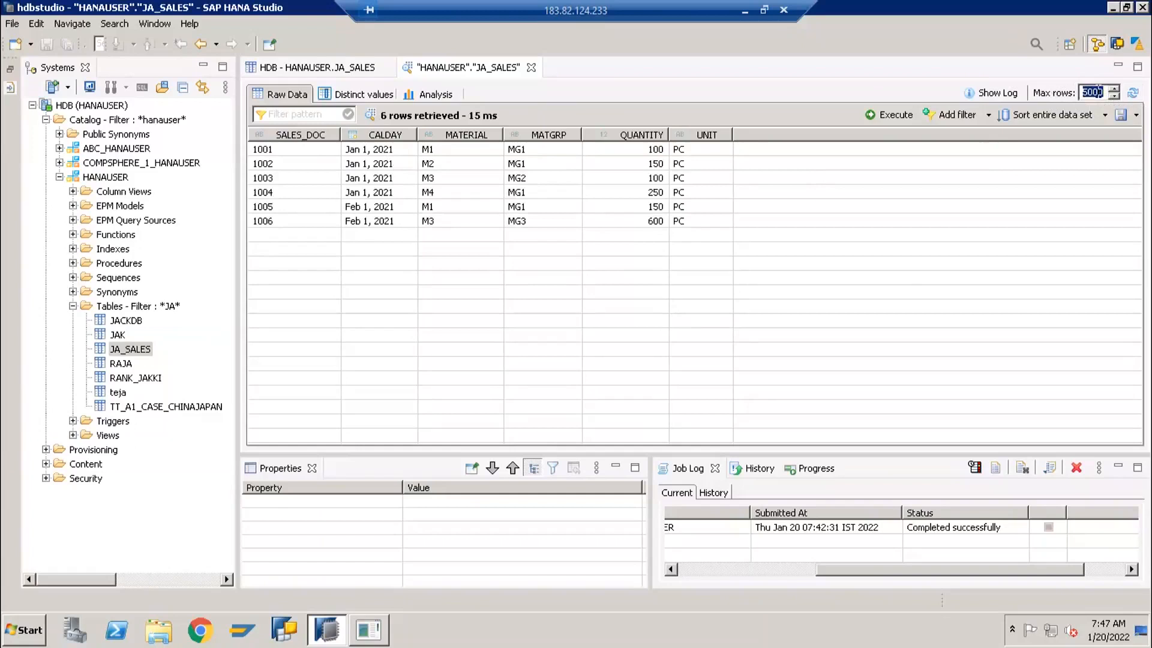
# Limit the raw data preview to a maximum of 3 rows, and raise the limit to 100
pyautogui.click(1099, 92)
pyautogui.press('Return')
pyautogui.click(1094, 91)
pyautogui.moveTo(1085, 90); pyautogui.dragTo(1104, 119)
pyautogui.press('Down')
pyautogui.write('3')
pyautogui.press('Return')
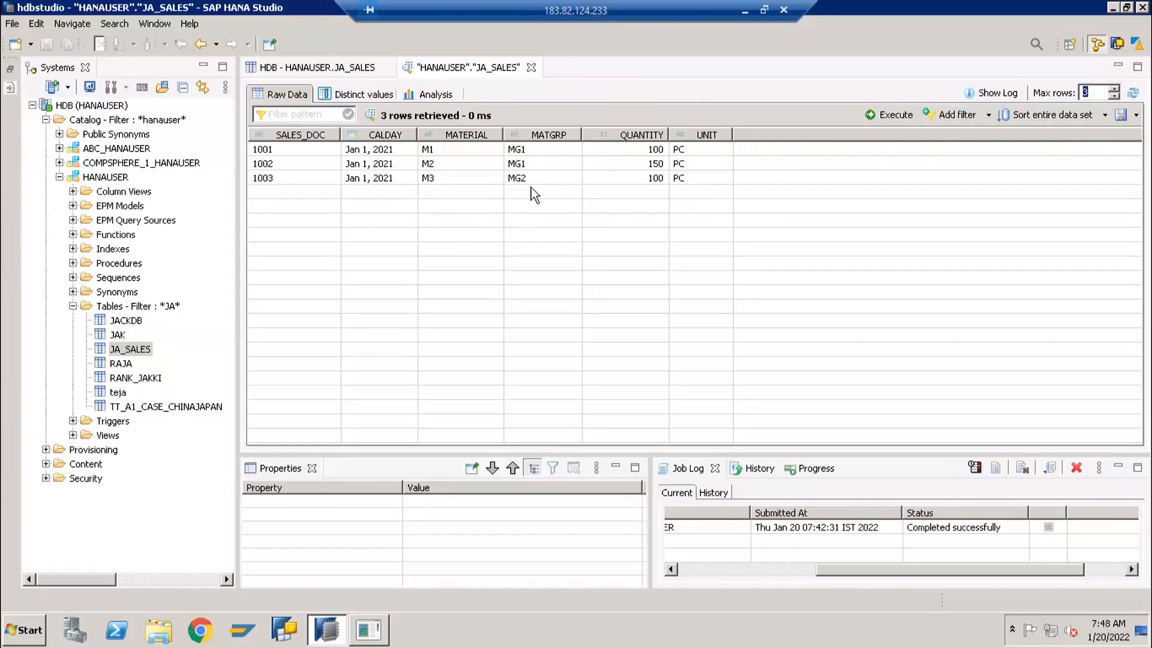
pyautogui.write('100')
pyautogui.press('Return')
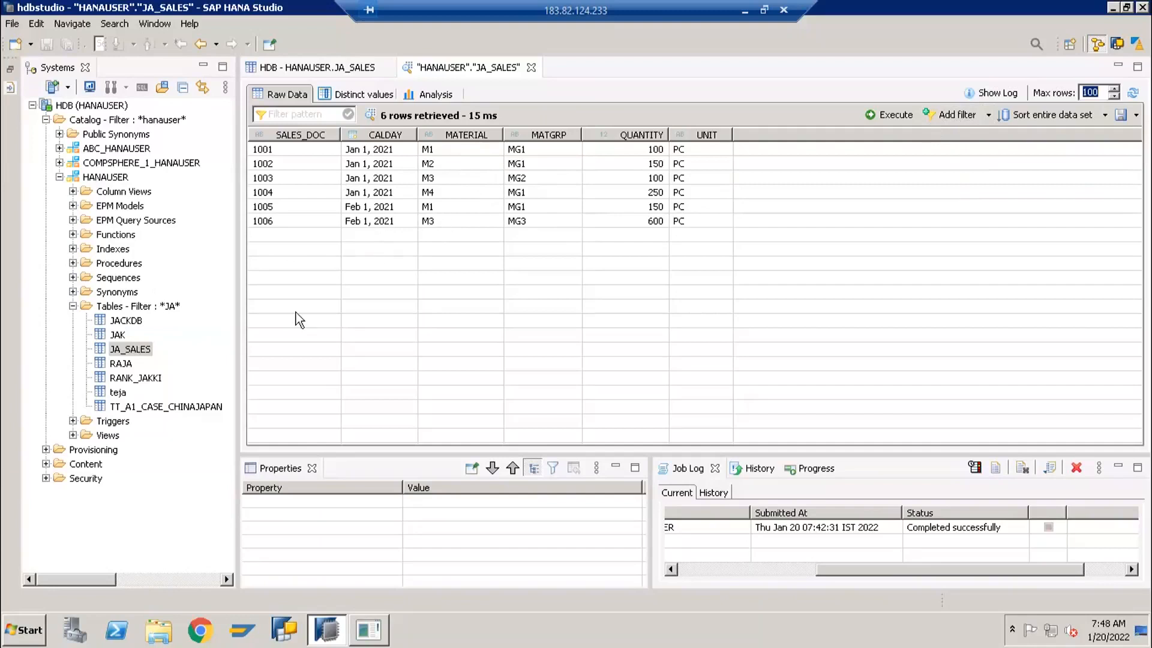
pyautogui.click(390, 195)
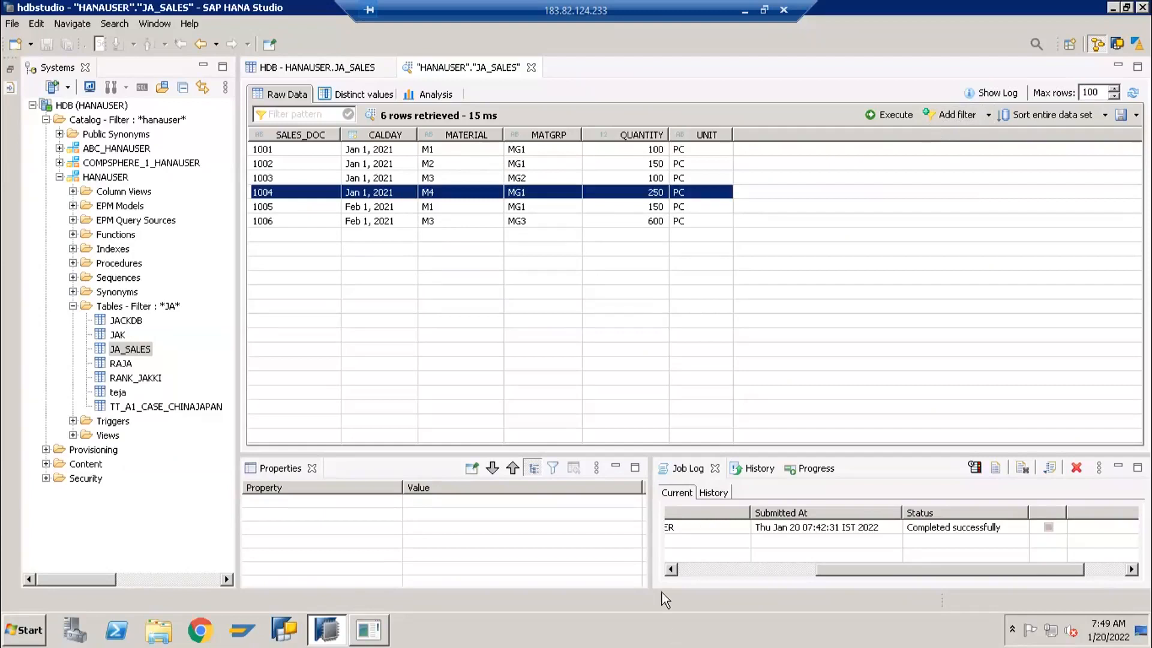
pyautogui.click(481, 221)
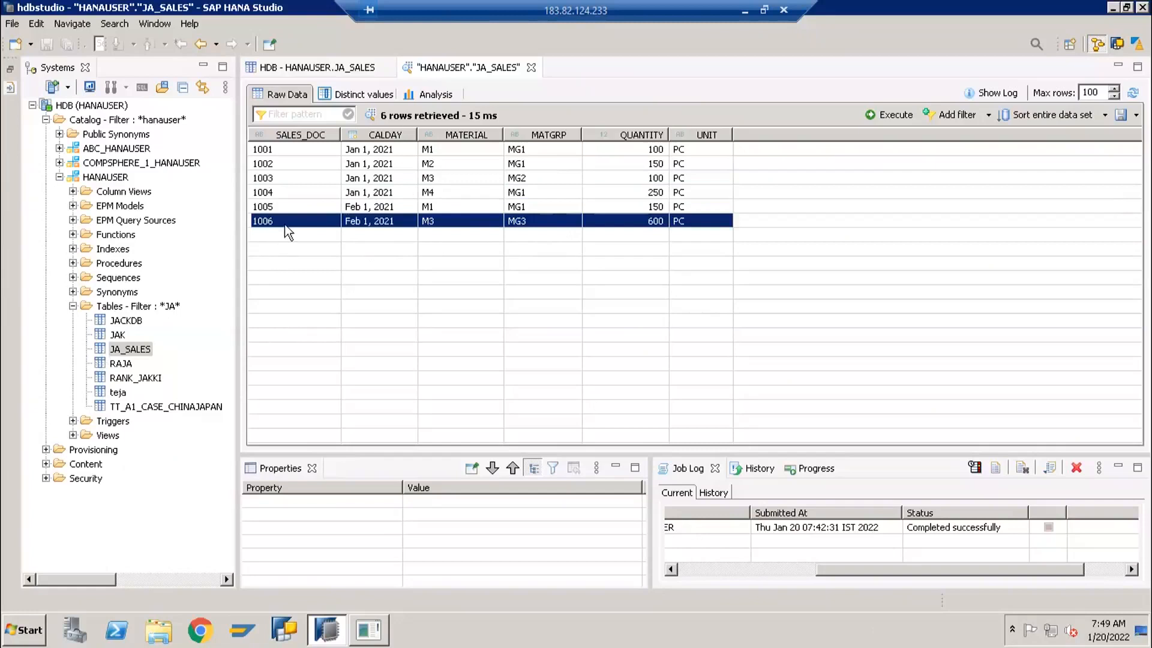
pyautogui.click(290, 206)
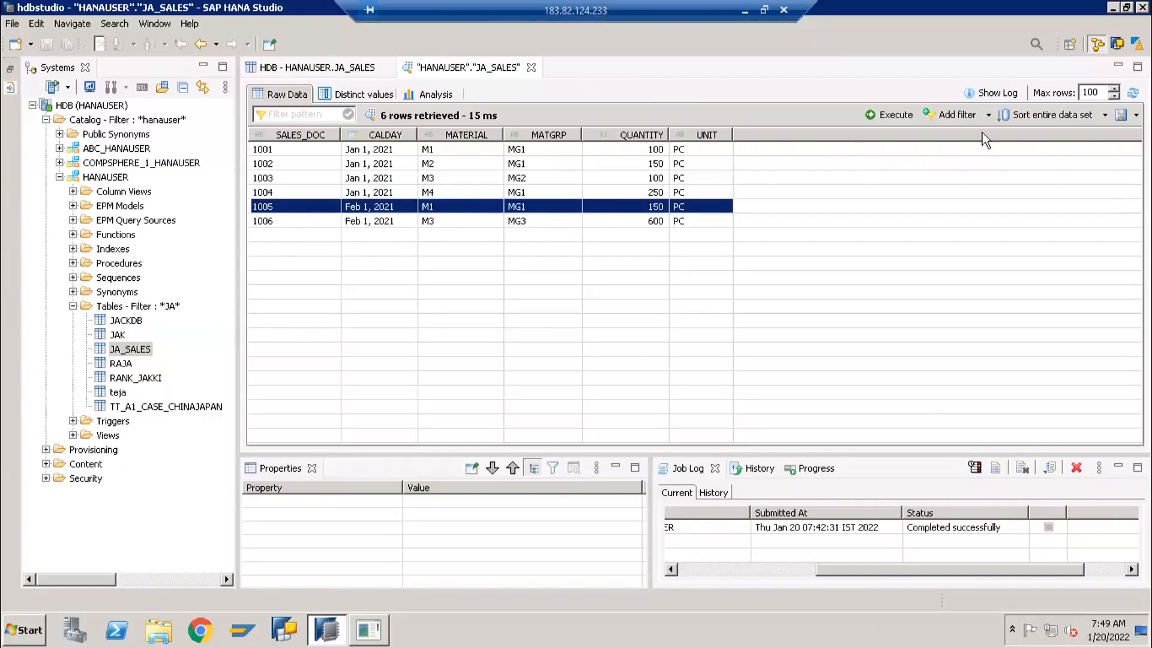
pyautogui.click(684, 180)
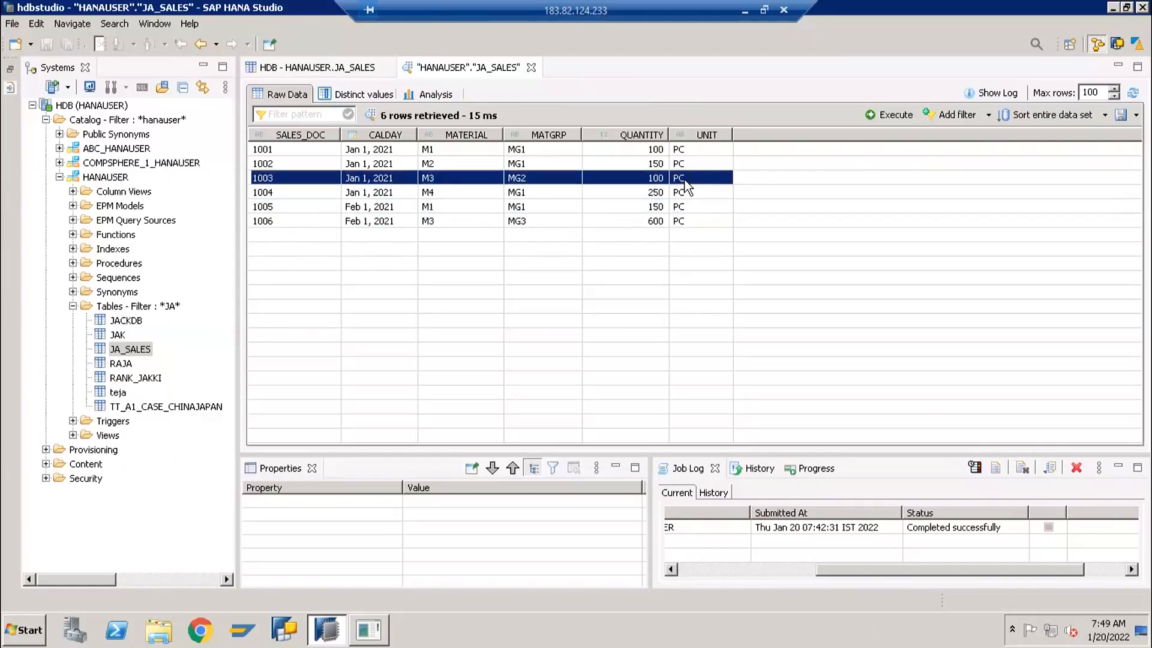
pyautogui.click(643, 207)
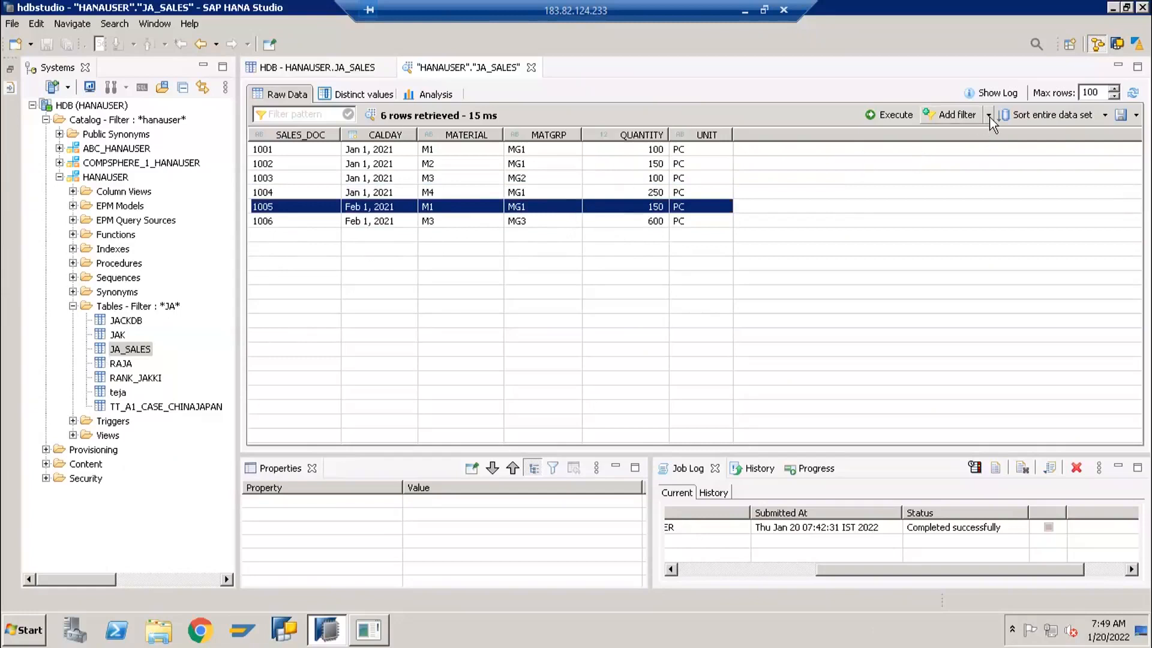
pyautogui.click(552, 153)
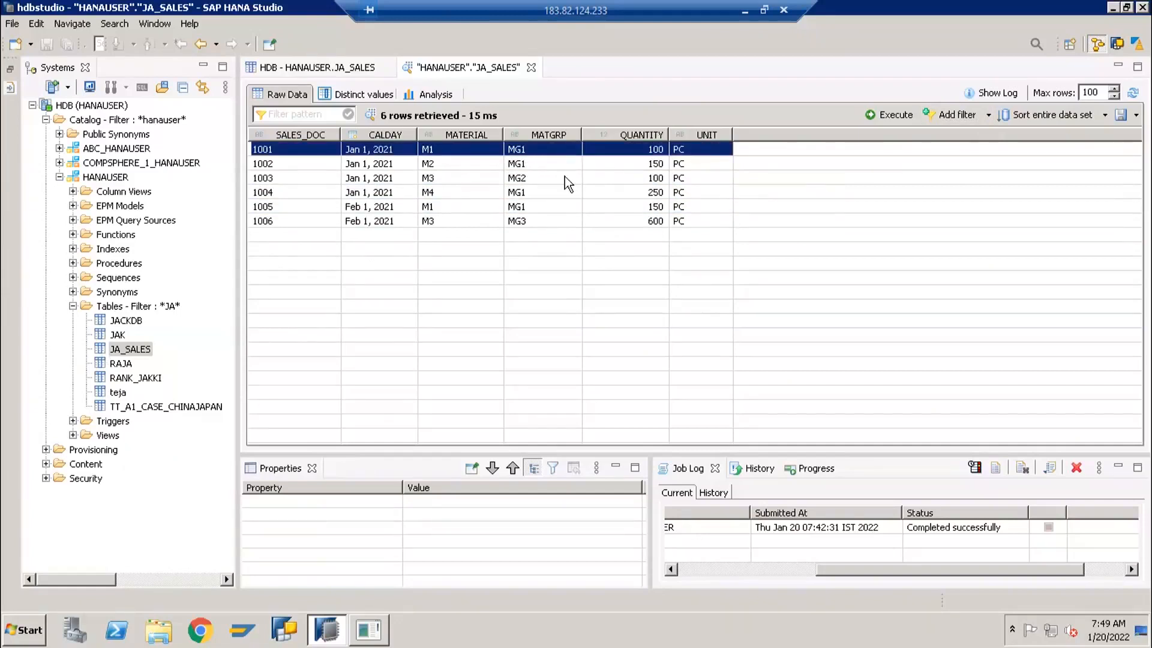
# Add a filter on MATGRP equal to MG1 and execute the raw data preview
pyautogui.click(972, 115)
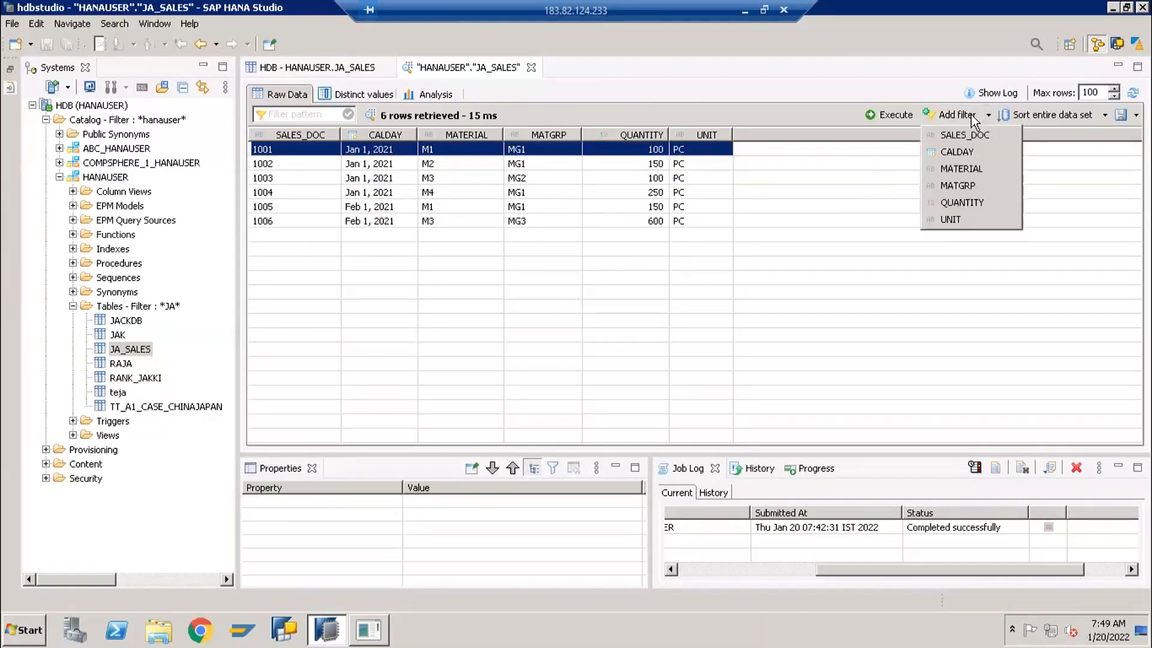
pyautogui.click(960, 184)
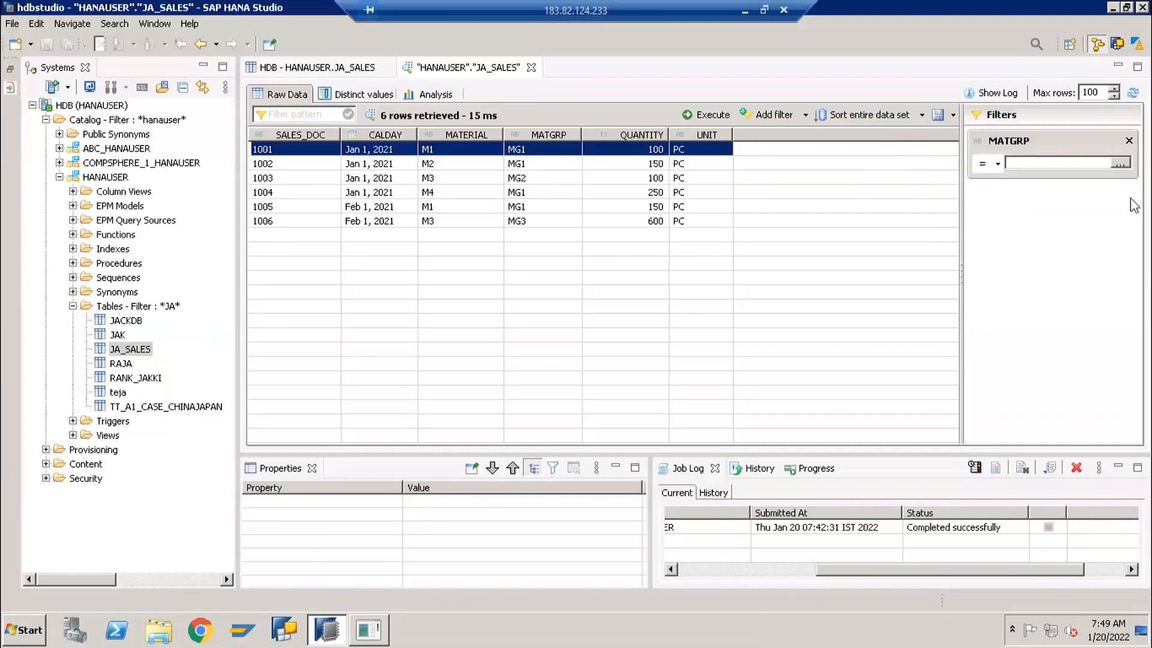
pyautogui.click(1119, 162)
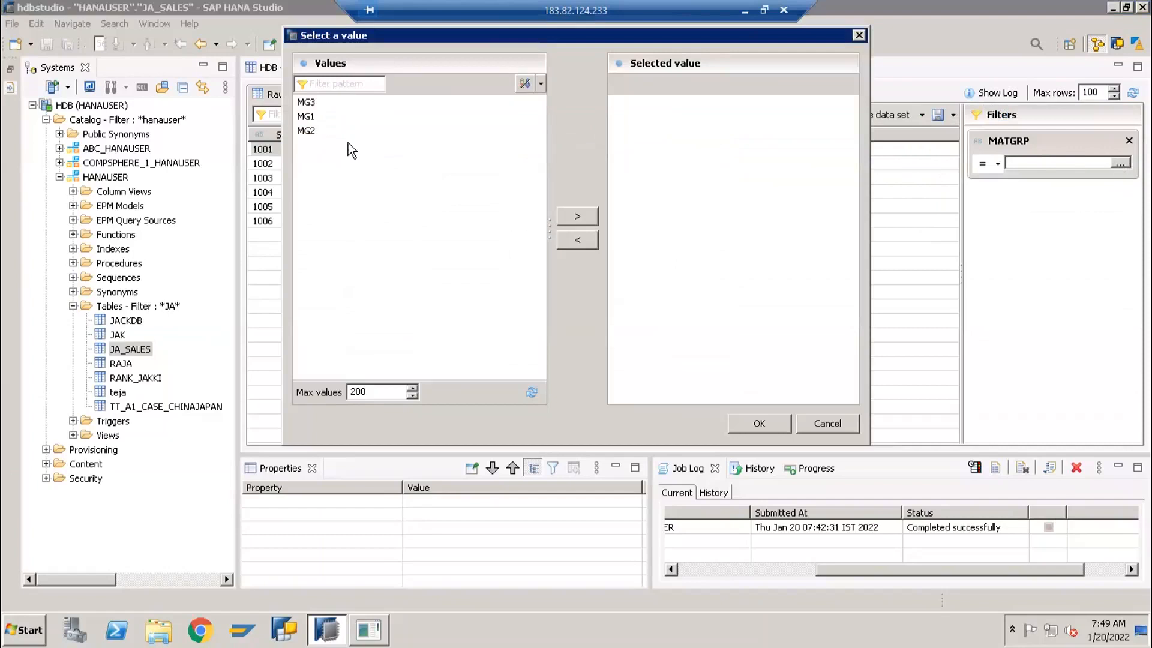
pyautogui.click(306, 116)
pyautogui.click(577, 216)
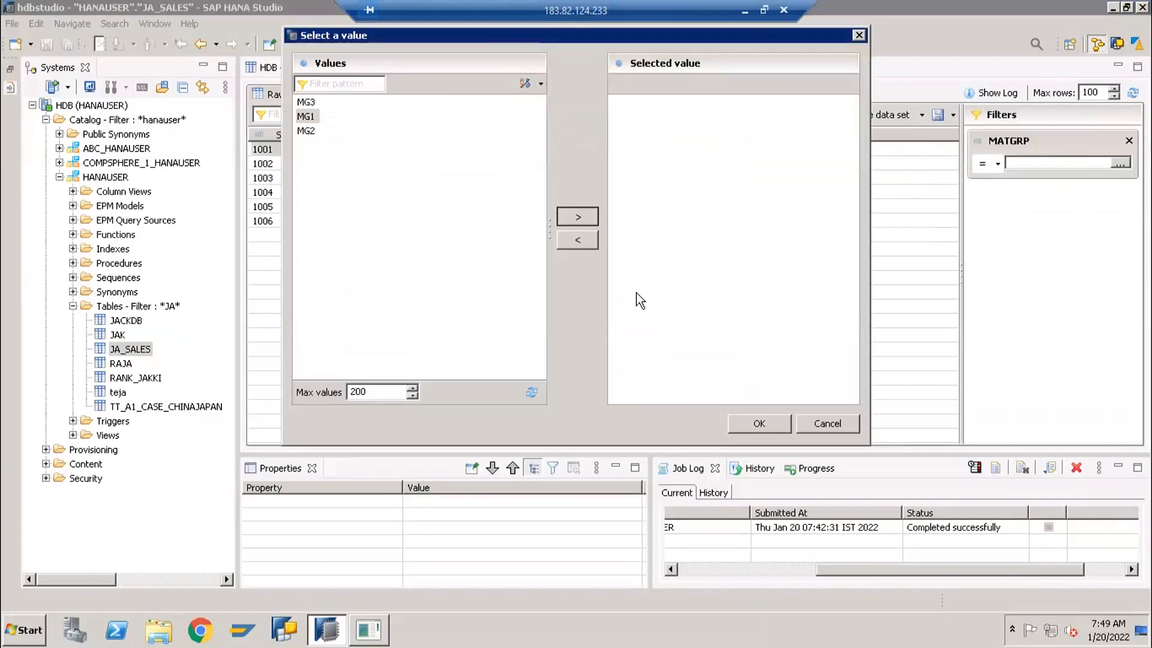
pyautogui.click(754, 424)
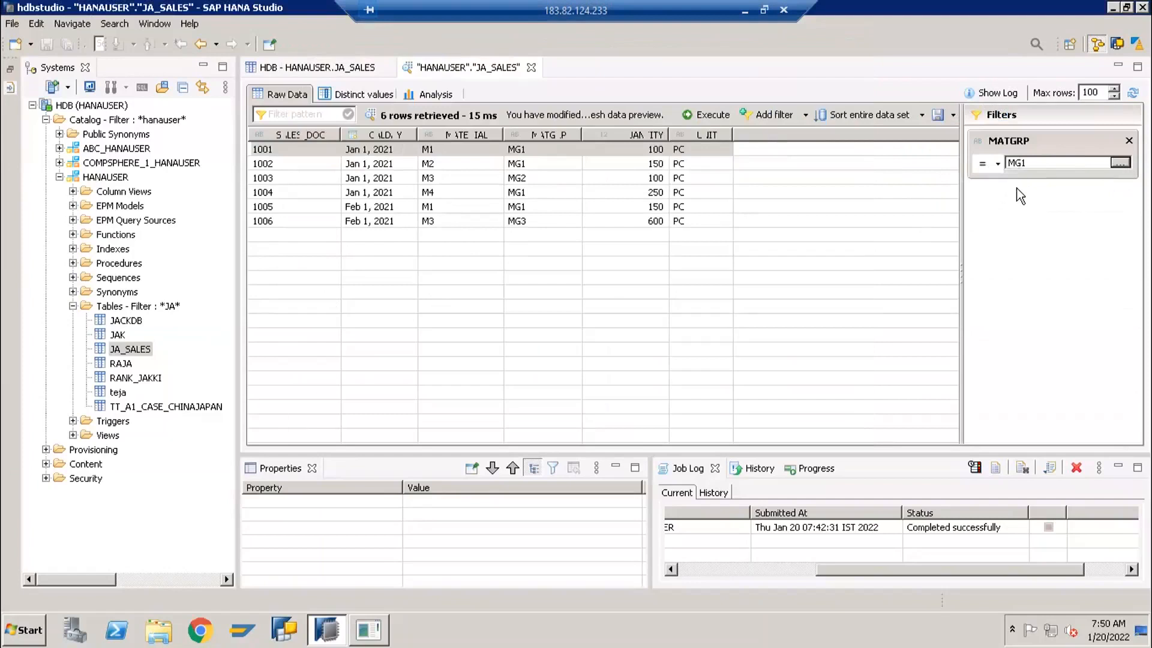
pyautogui.click(696, 115)
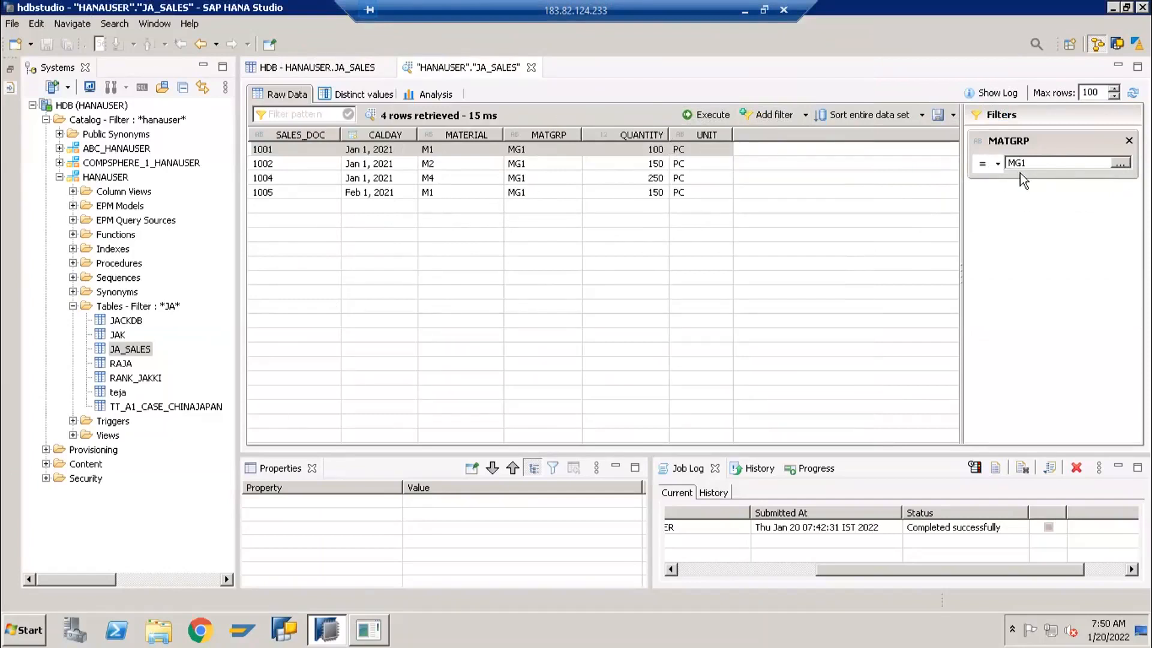
# Change the MATGRP filter operator to In list with values MG1 and MG3, and execute the data preview
pyautogui.click(988, 169)
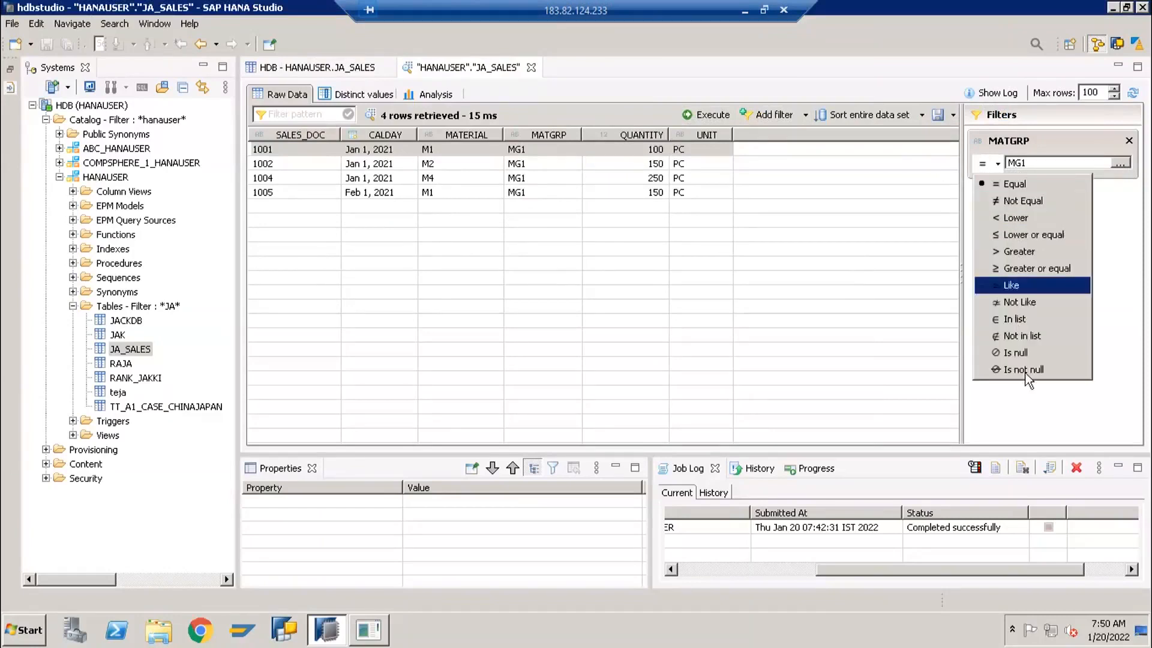
pyautogui.click(1032, 322)
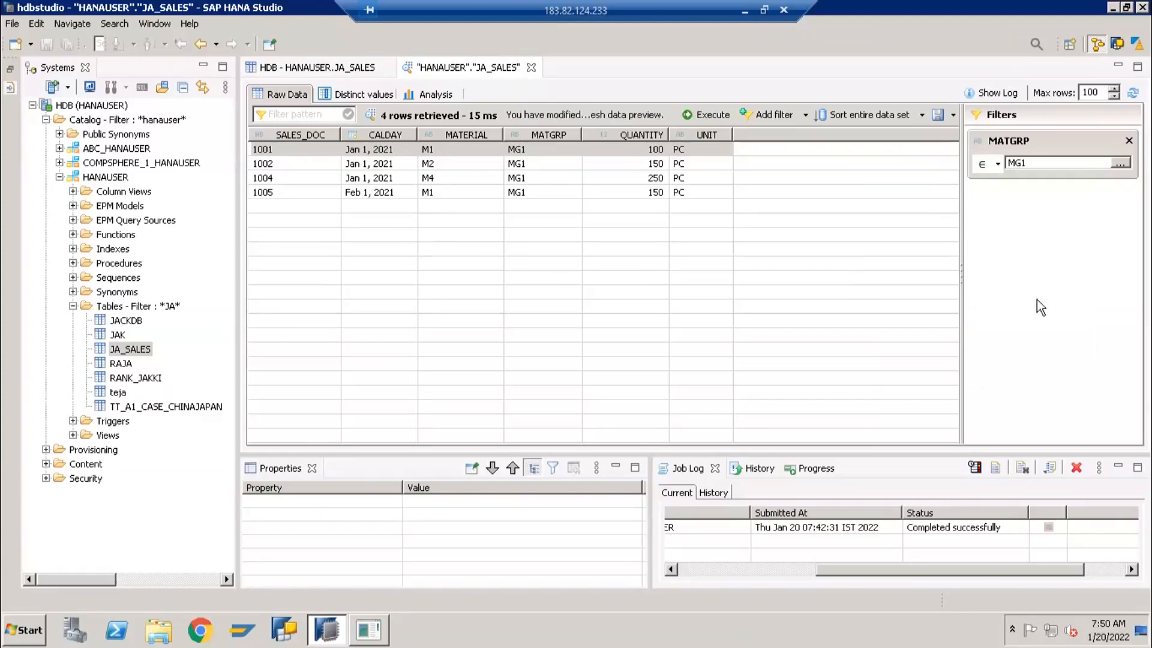
pyautogui.click(1120, 164)
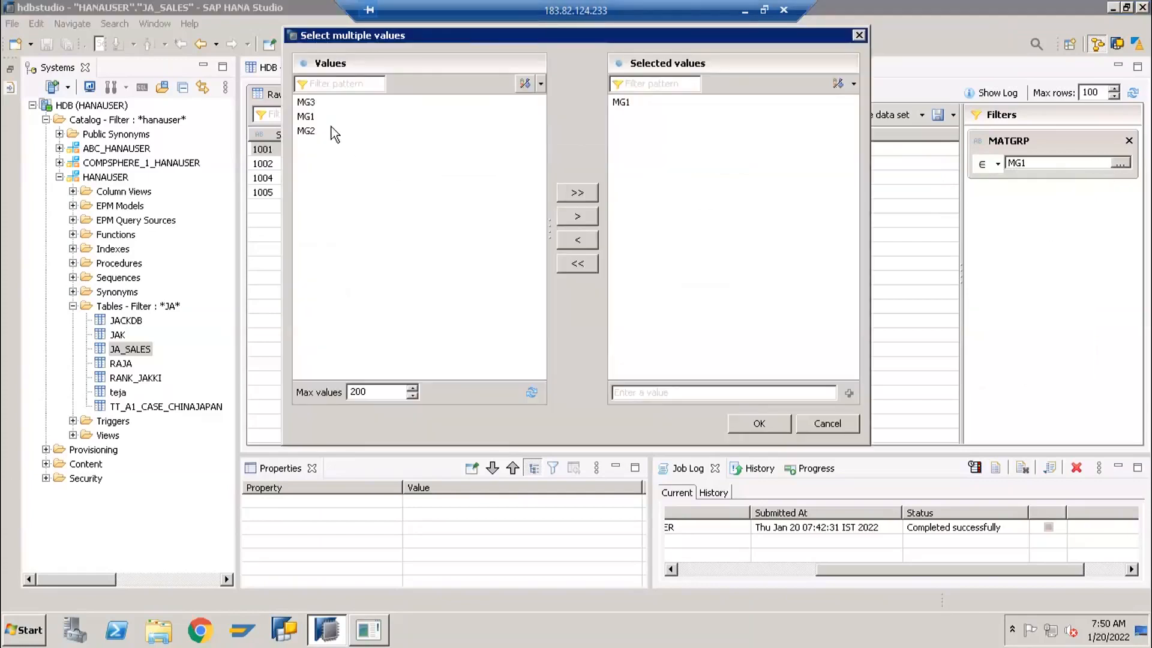
pyautogui.click(307, 104)
pyautogui.click(571, 214)
pyautogui.click(758, 423)
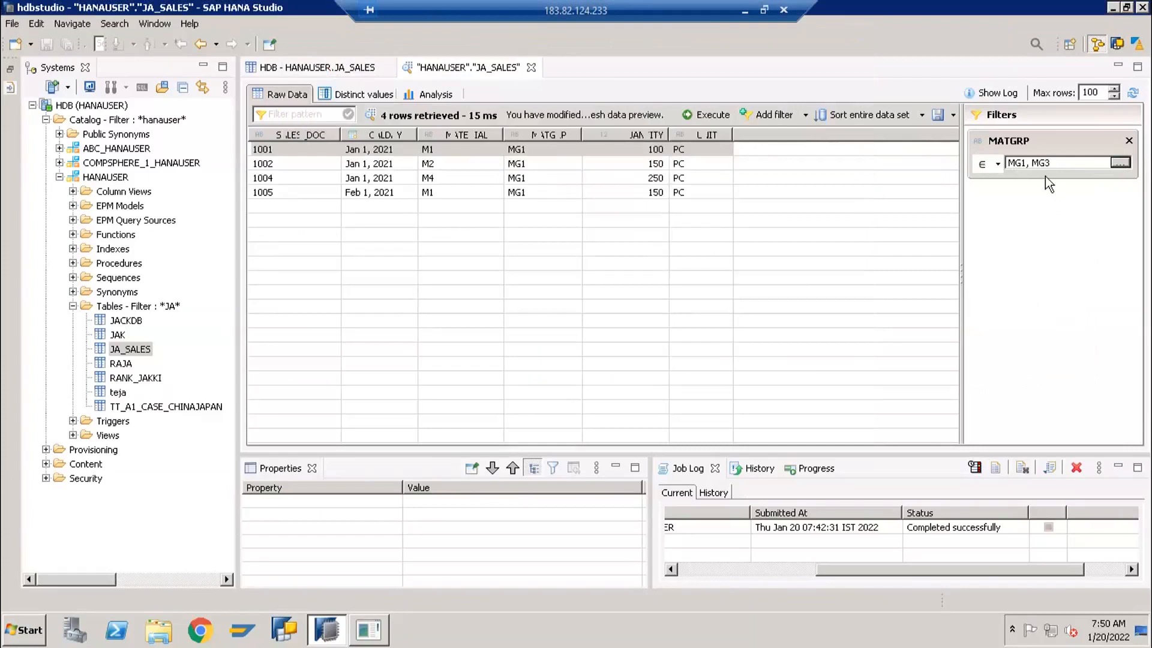
pyautogui.click(695, 116)
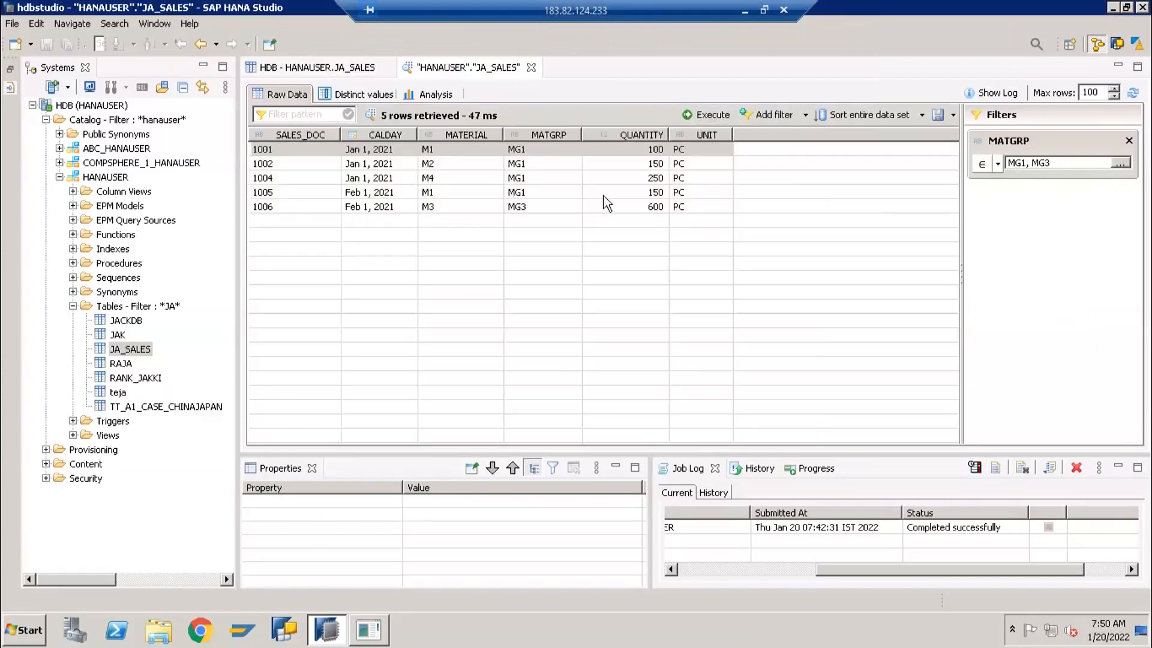
pyautogui.click(524, 178)
pyautogui.click(563, 206)
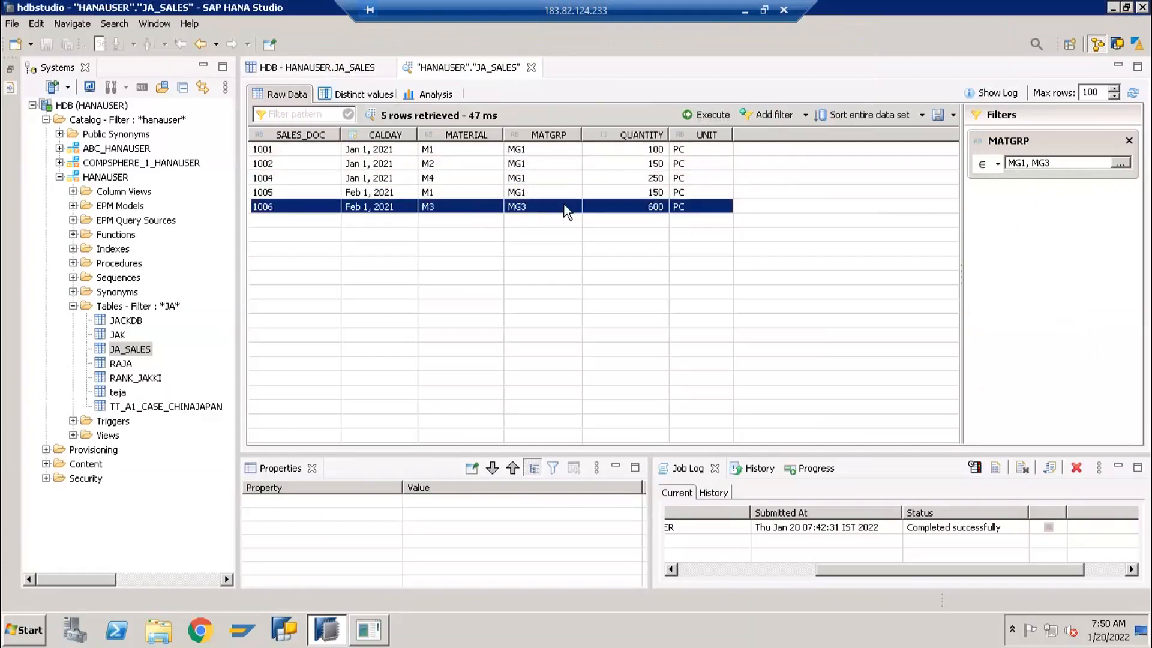
# Add a second filter on MATERIAL equal to M1 and execute the data preview
pyautogui.click(771, 116)
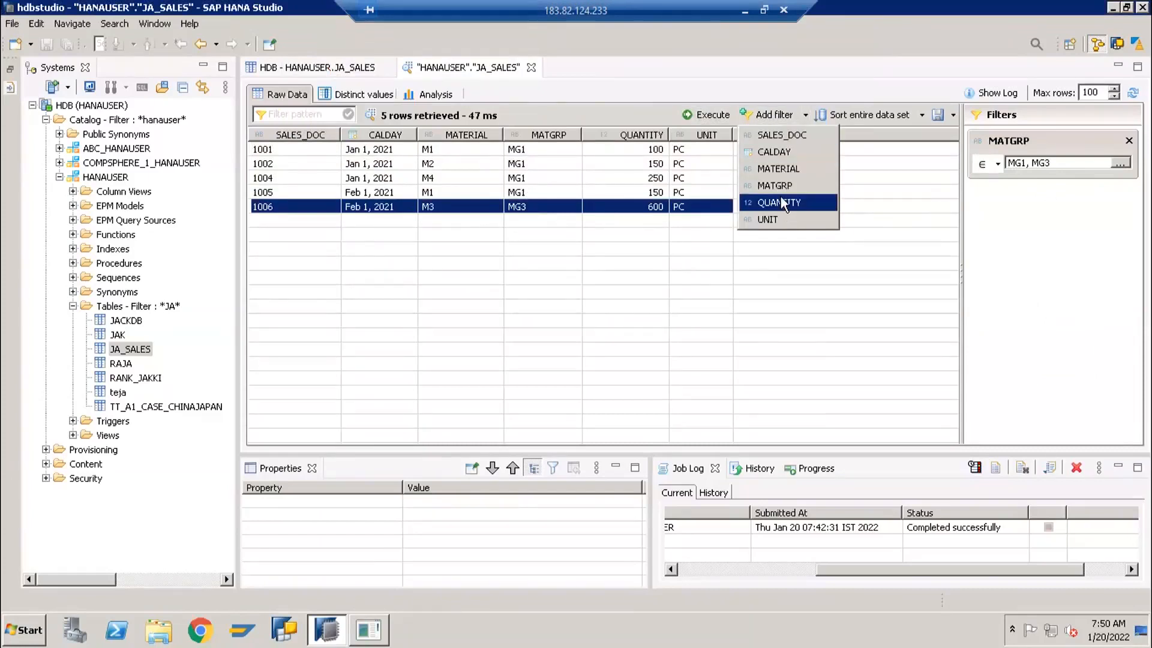
pyautogui.click(791, 170)
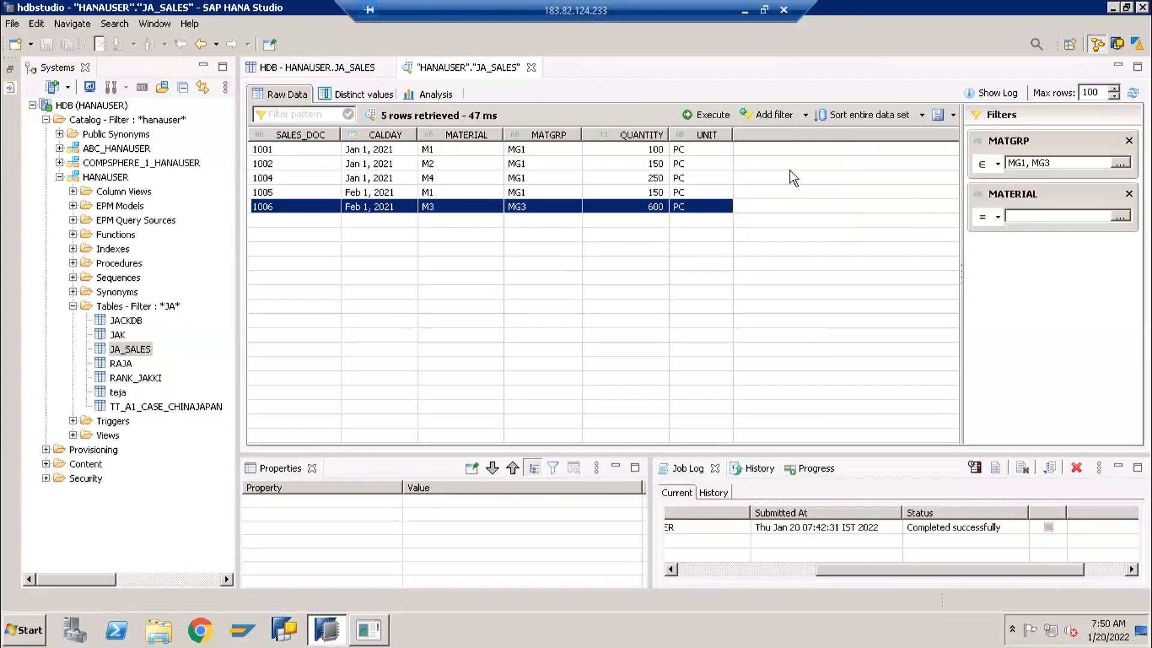
pyautogui.click(1120, 216)
pyautogui.click(313, 103)
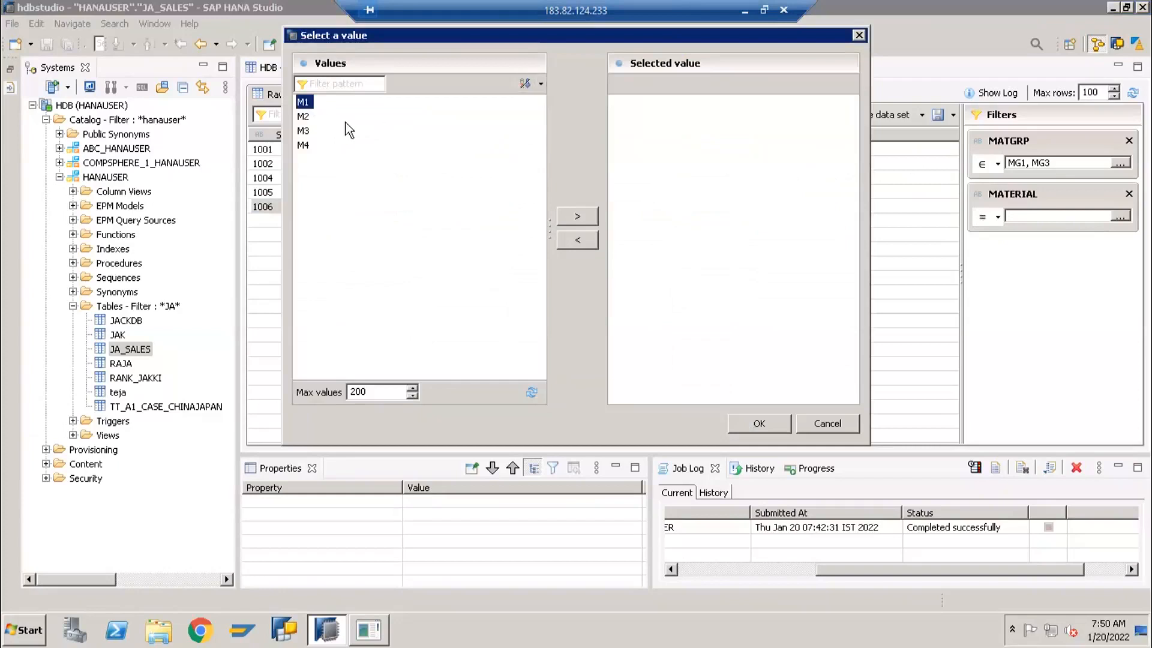
pyautogui.click(578, 221)
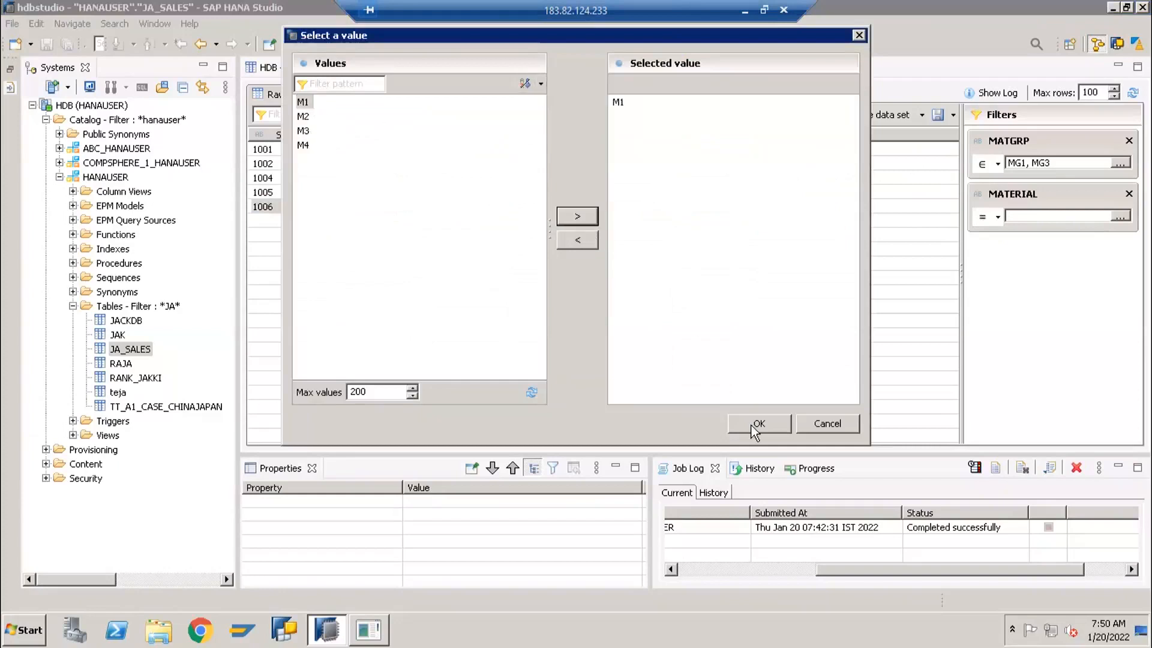
pyautogui.click(760, 423)
pyautogui.click(707, 115)
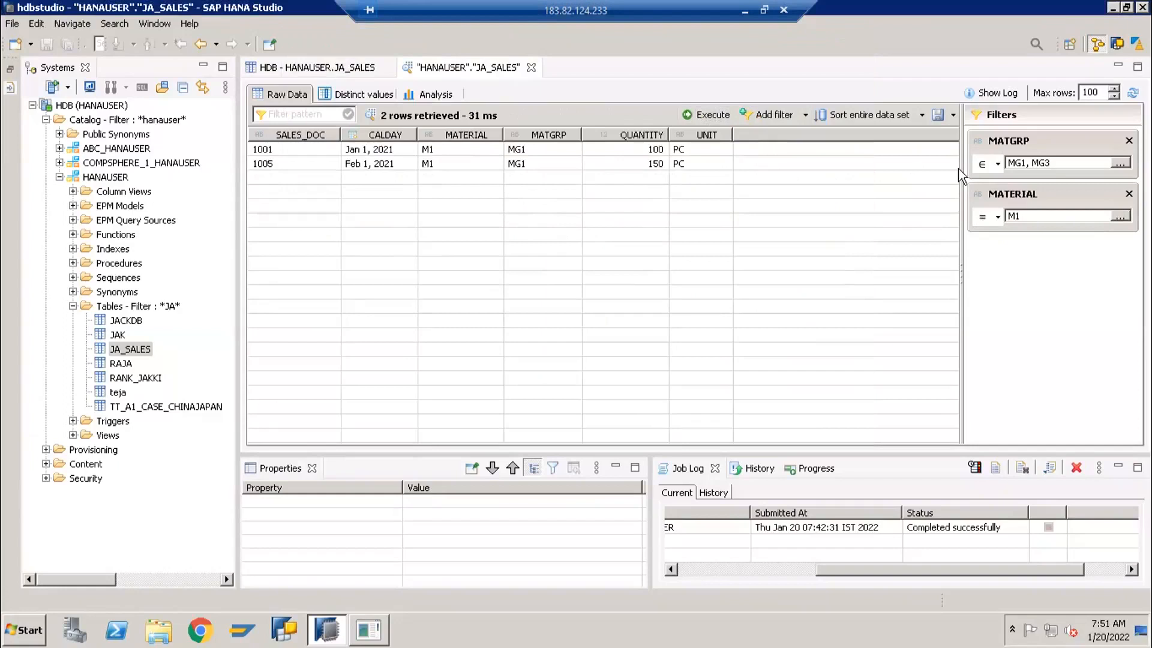
# Remove the MATERIAL and MATGRP filters and execute the unfiltered data preview
pyautogui.click(1129, 193)
pyautogui.click(1128, 141)
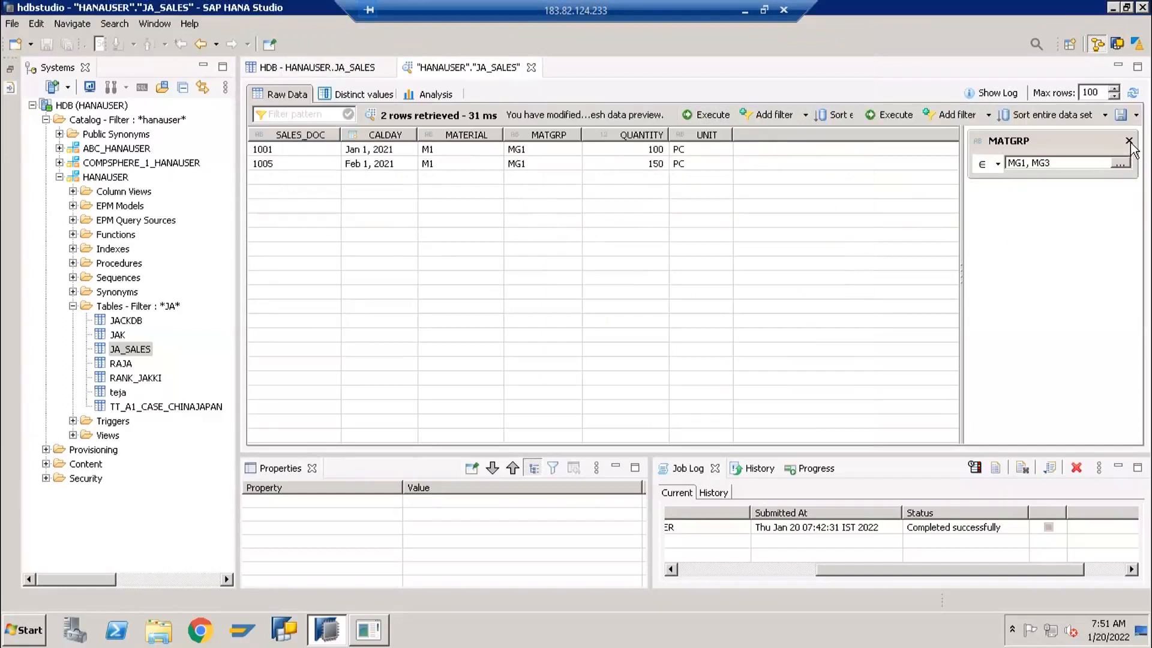
pyautogui.click(876, 117)
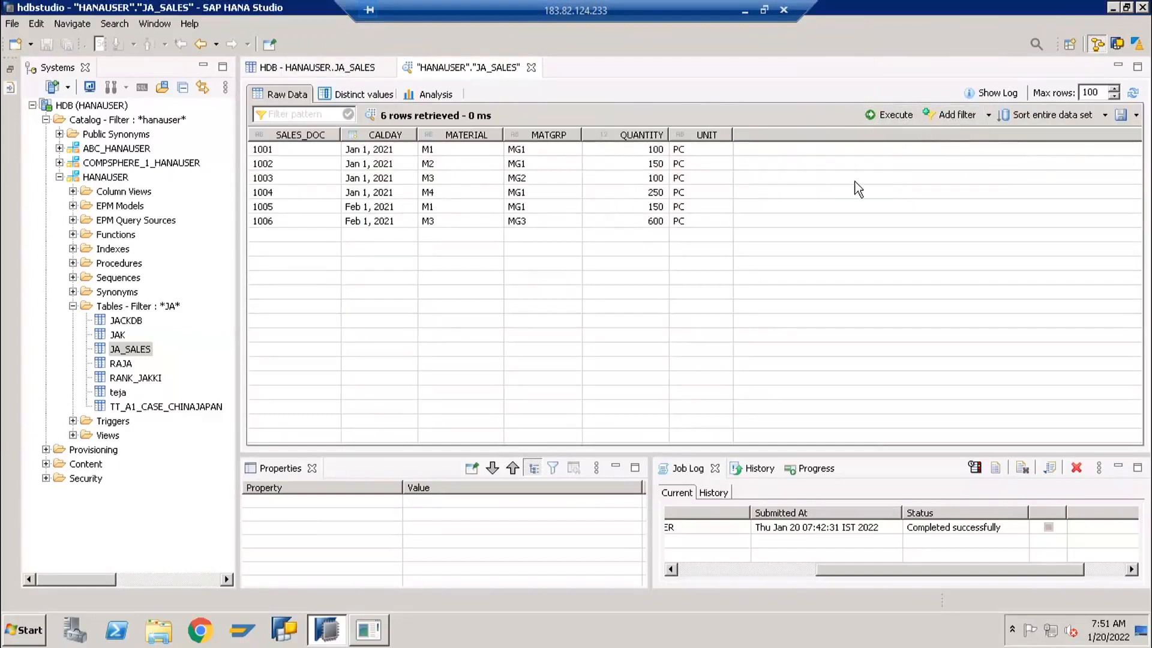
# Filter the unfiltered raw data by MATGRP equal to MG1 and execute the preview
pyautogui.click(963, 115)
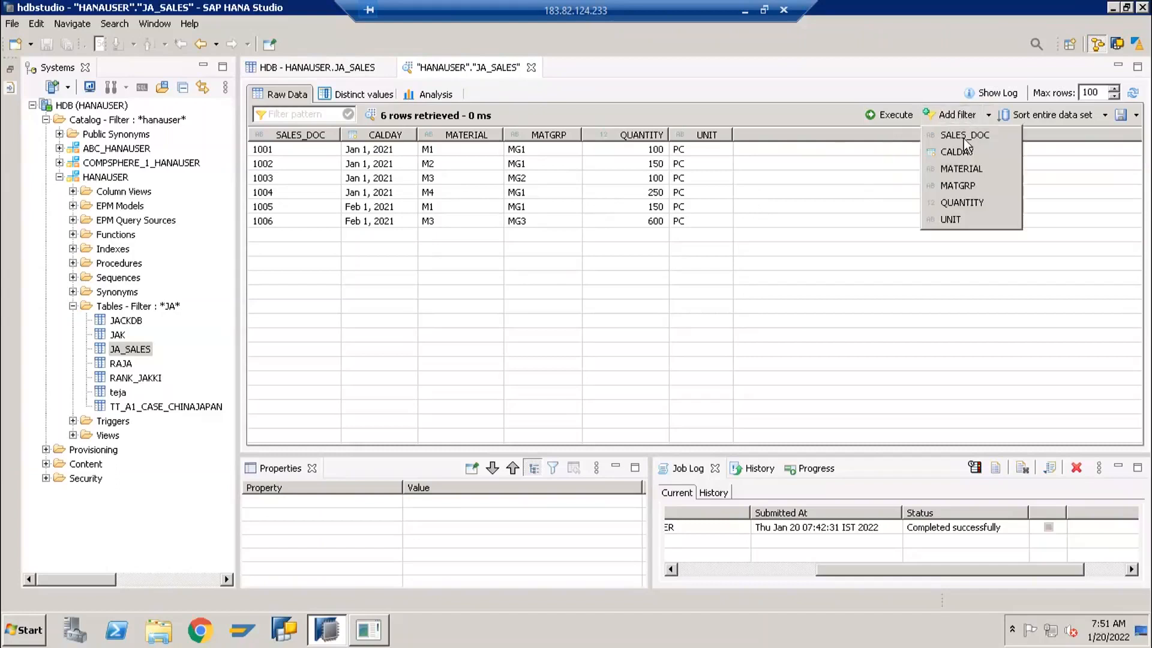
pyautogui.click(963, 187)
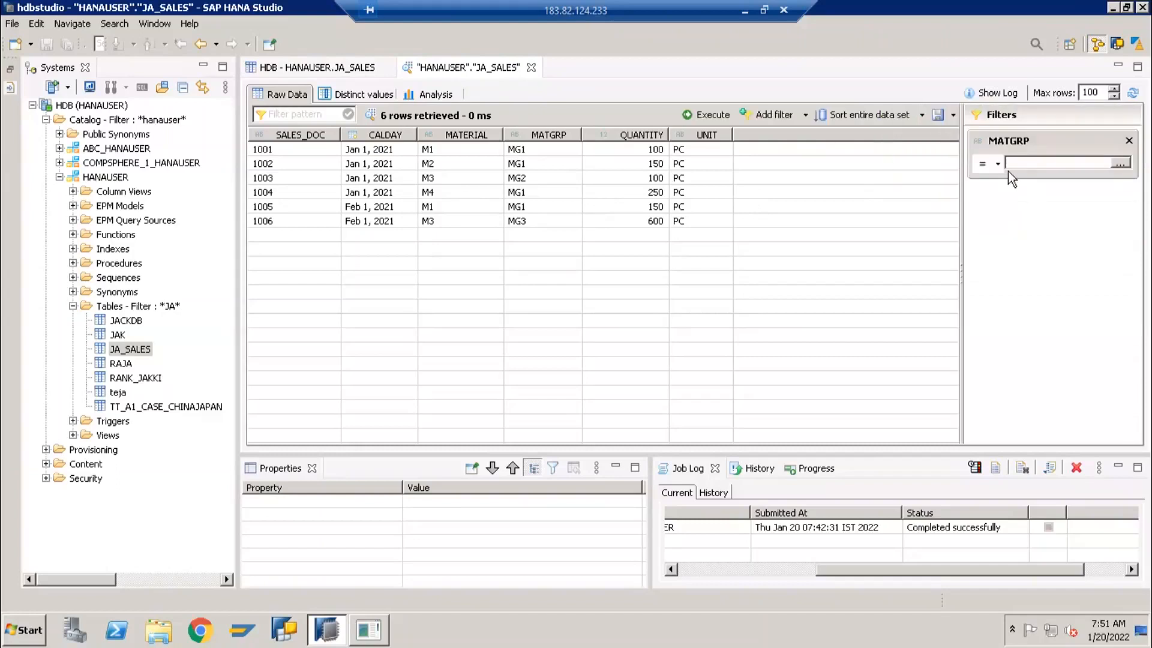
pyautogui.click(1125, 167)
pyautogui.click(306, 116)
pyautogui.click(586, 221)
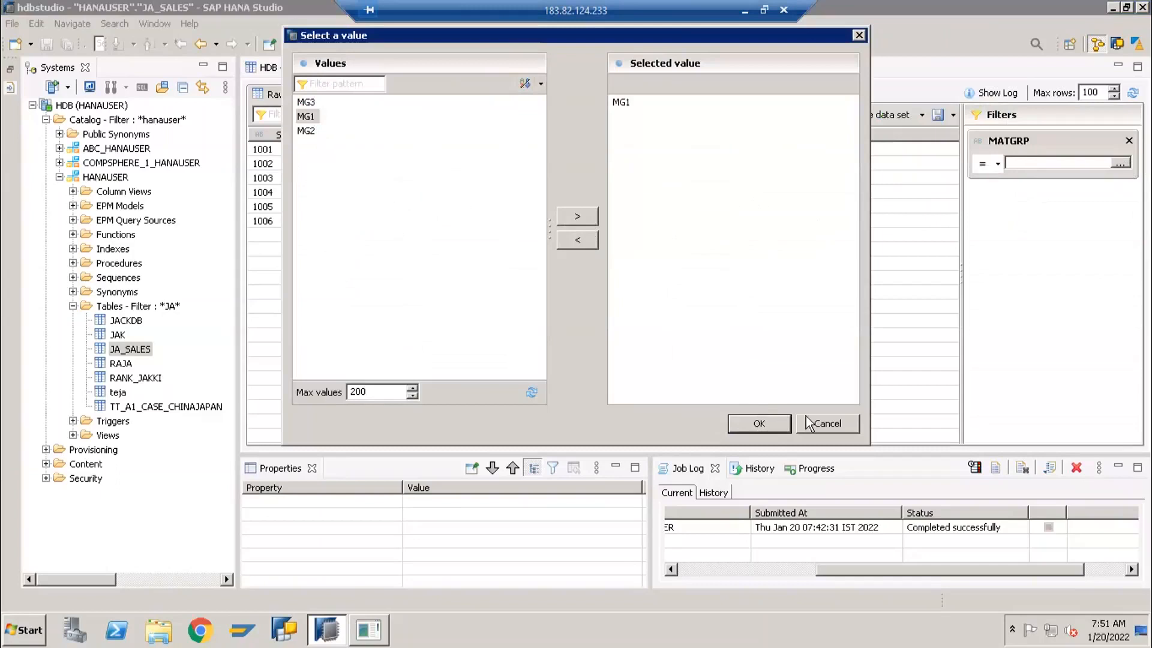
pyautogui.click(760, 423)
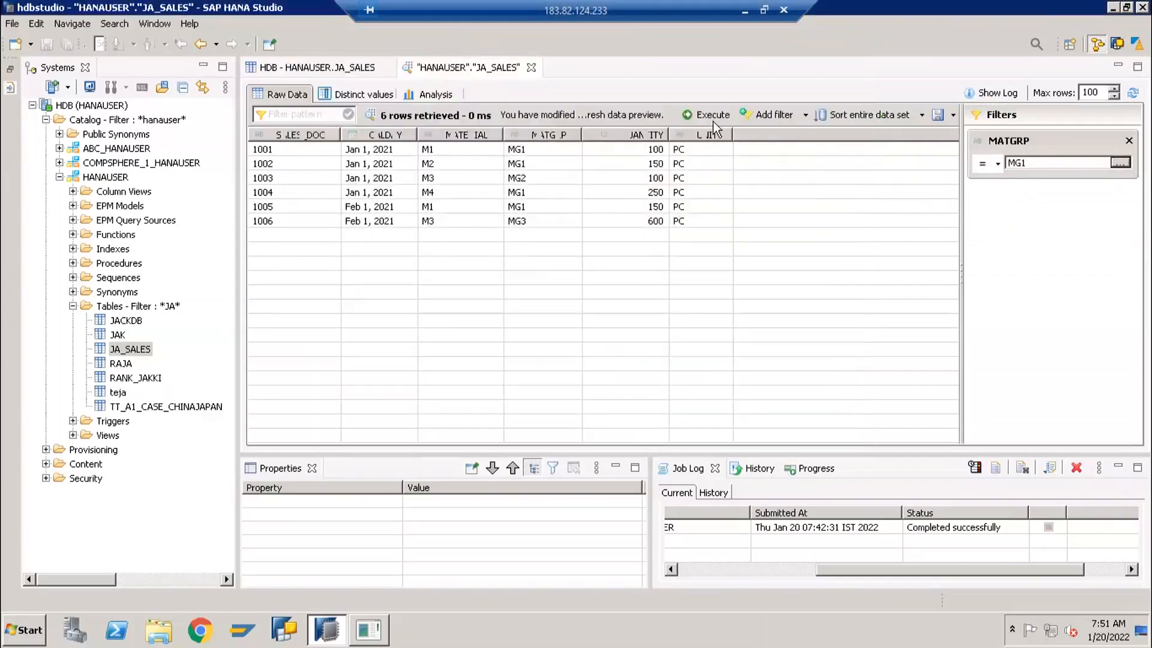
pyautogui.click(713, 116)
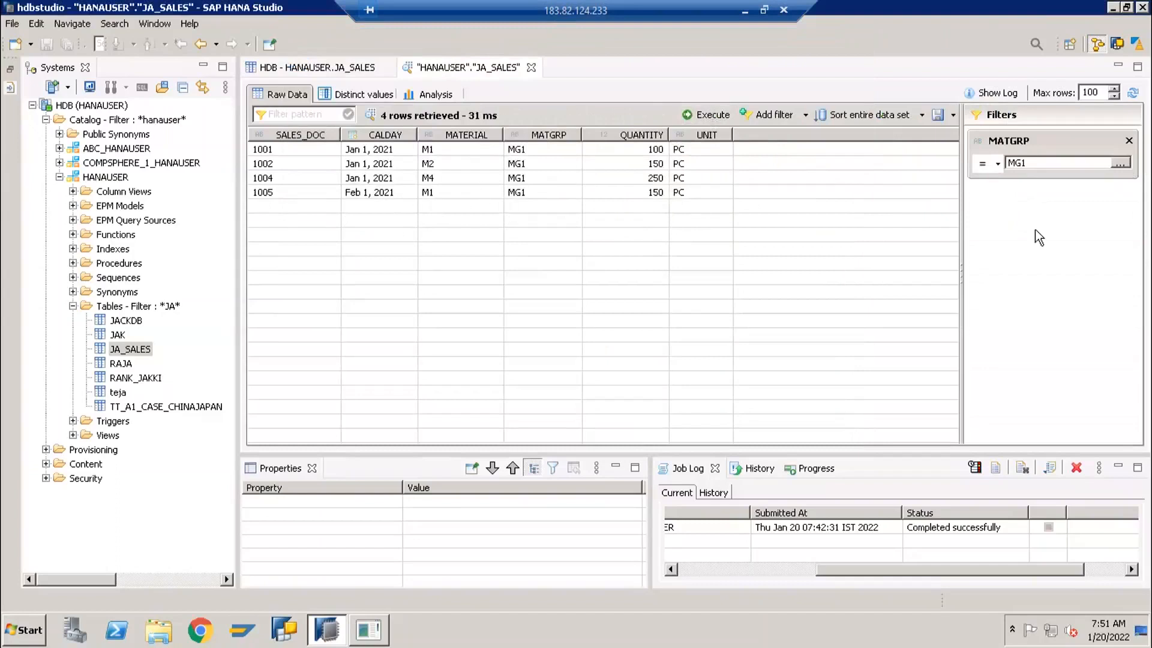
pyautogui.click(456, 180)
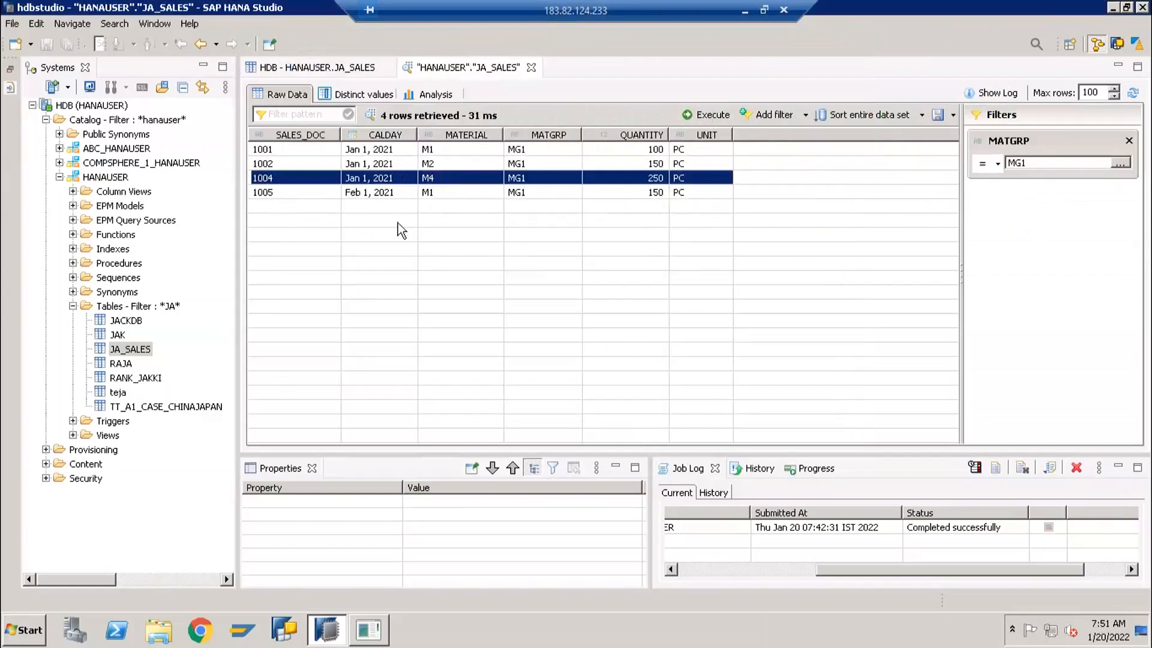
pyautogui.click(389, 163)
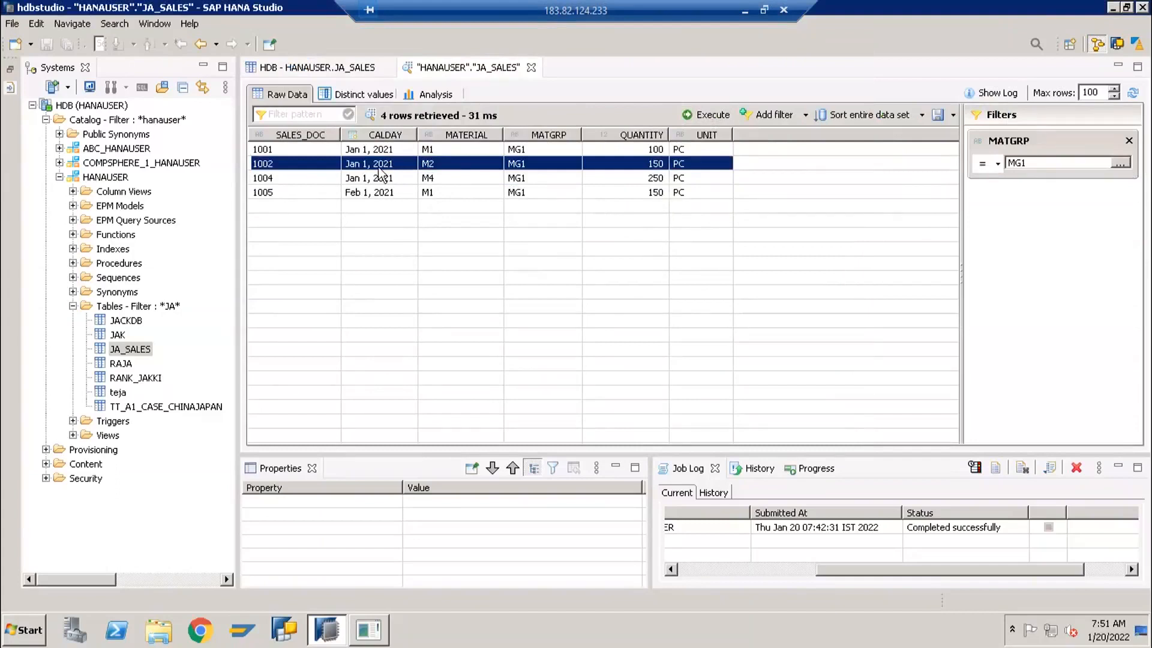
pyautogui.click(388, 177)
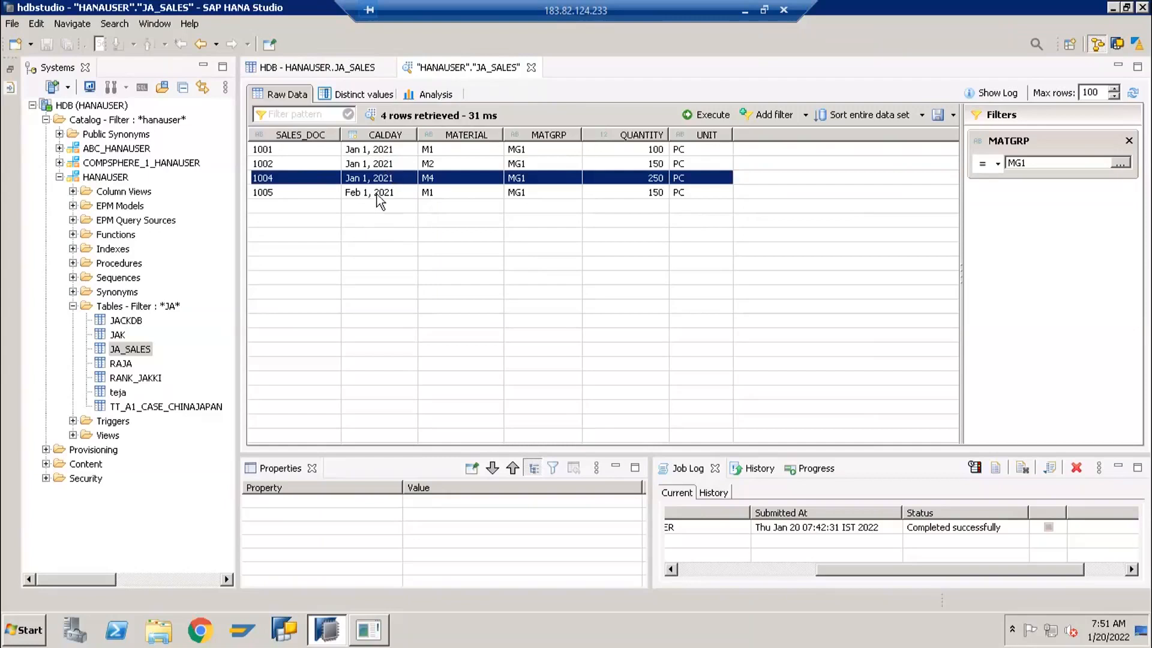
pyautogui.click(122, 351)
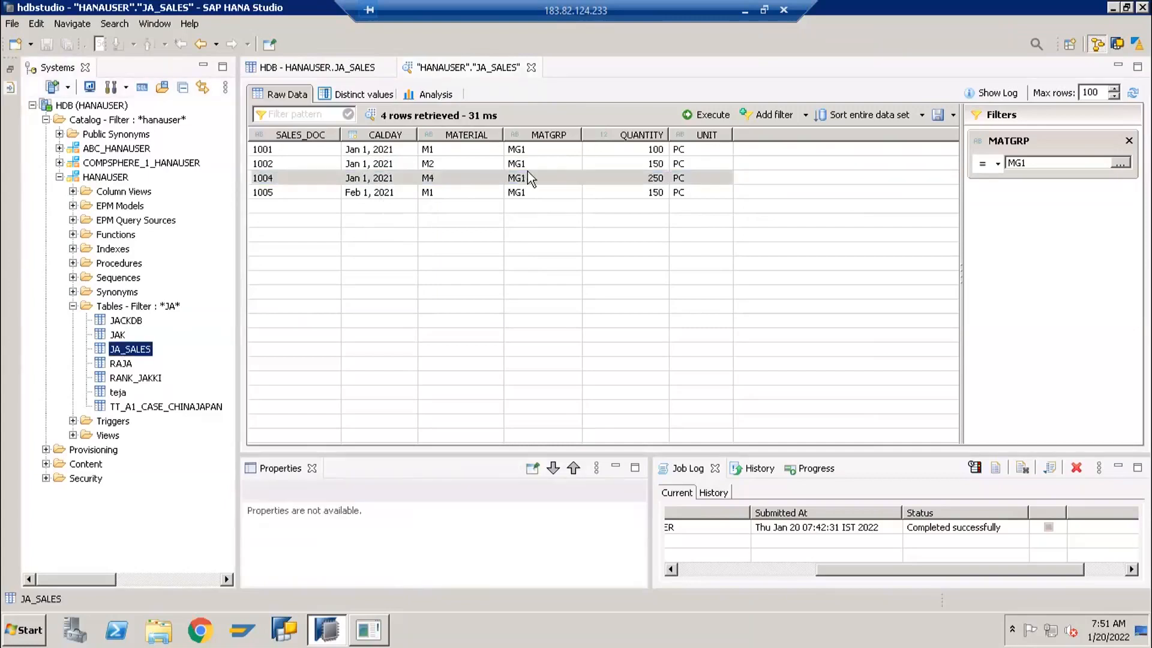
pyautogui.click(487, 177)
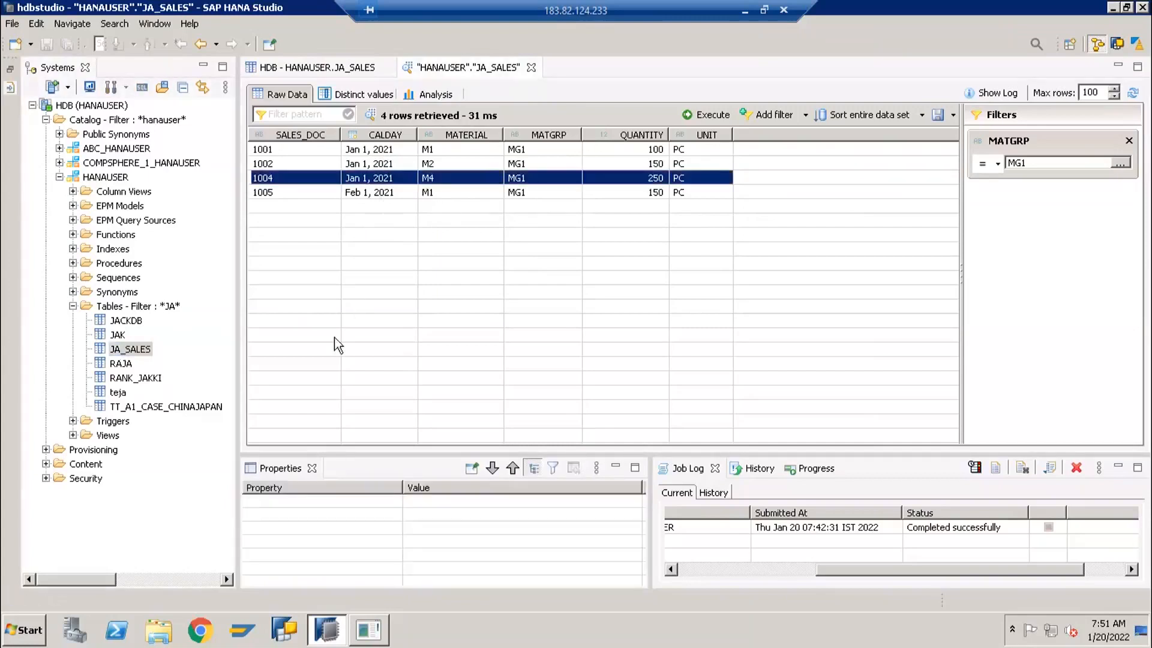
# Examine the generated SQL of the latest MATGRP-filtered query in the data preview log, then close the log
pyautogui.click(984, 93)
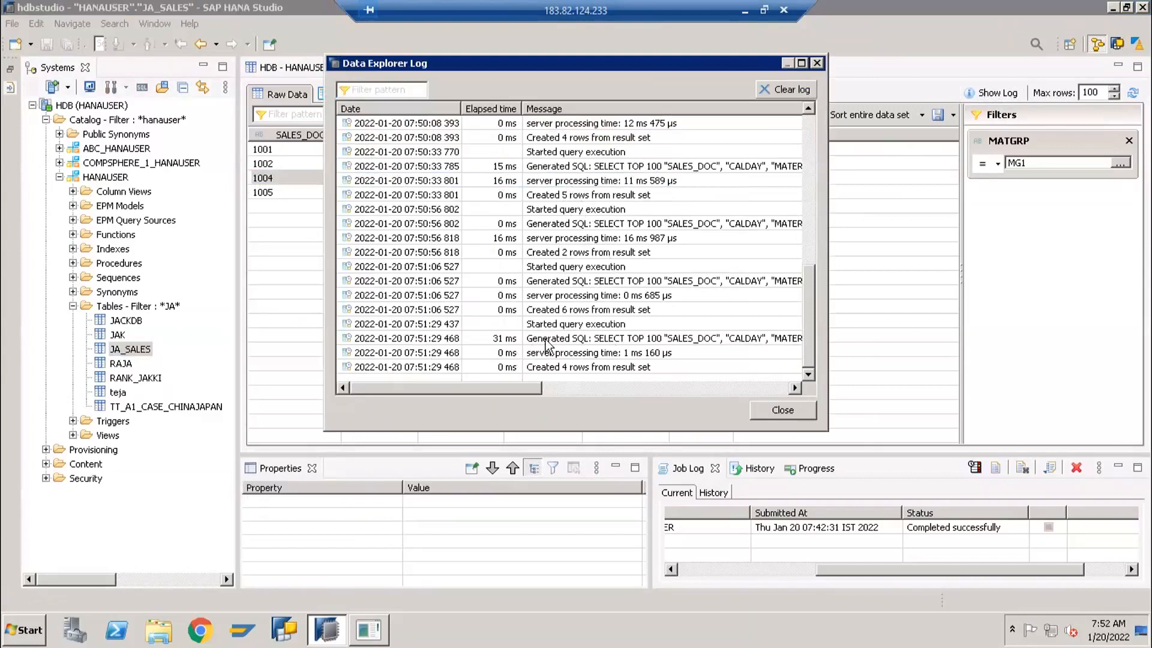
pyautogui.click(590, 339)
pyautogui.doubleClick(590, 339)
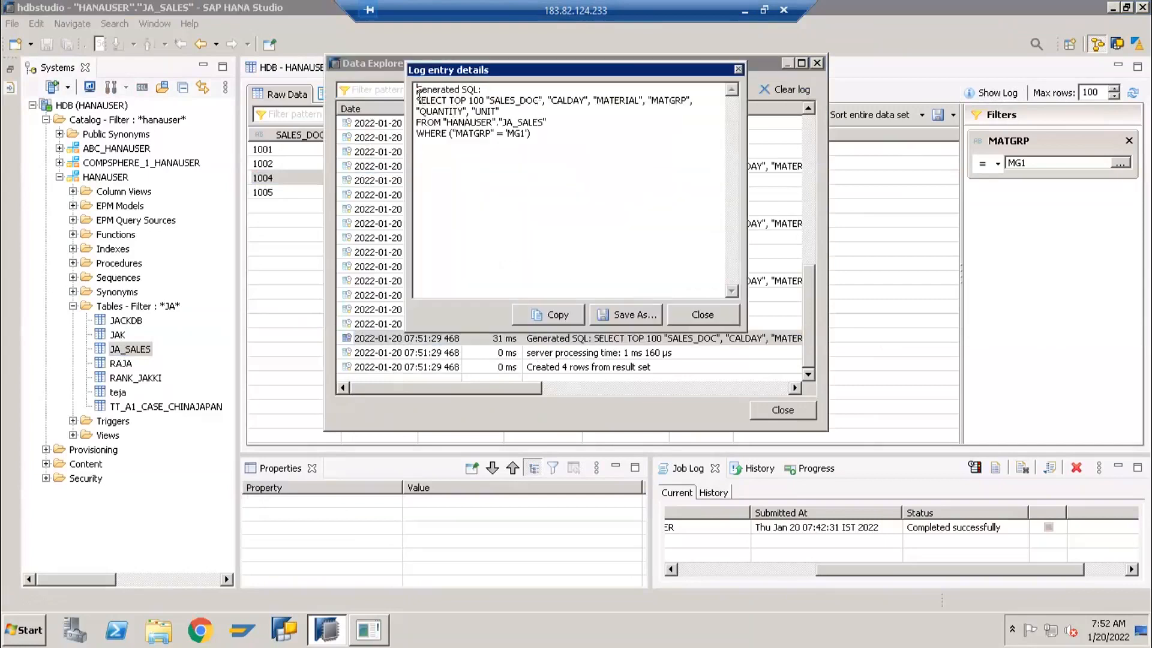
pyautogui.moveTo(417, 100); pyautogui.dragTo(547, 123)
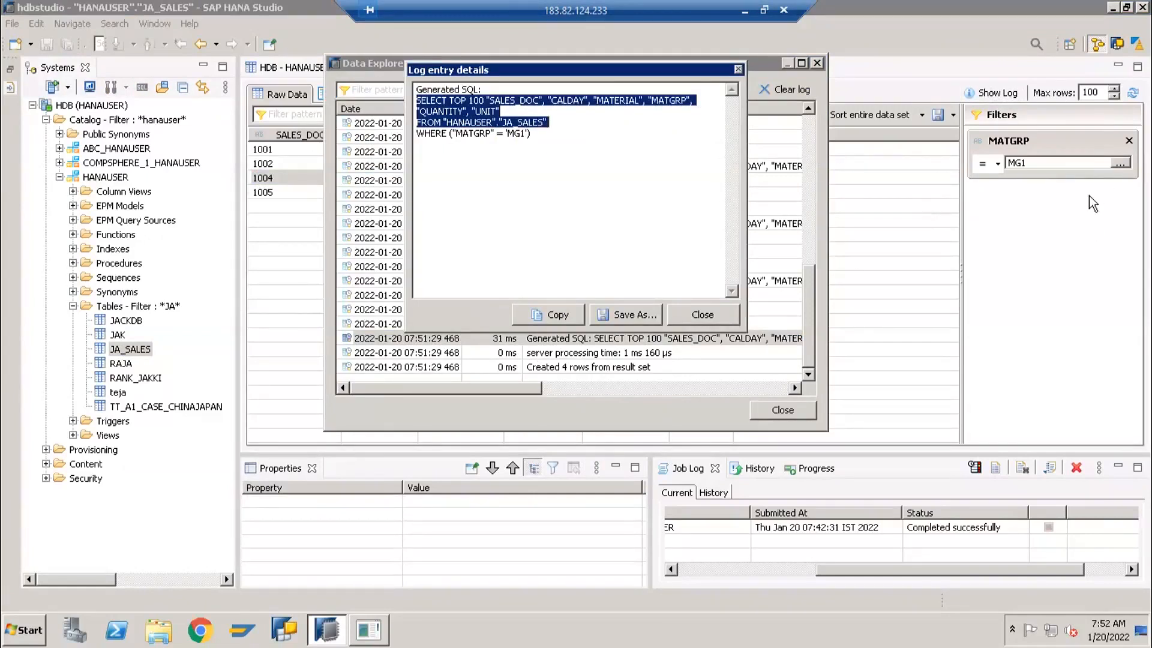
pyautogui.click(425, 135)
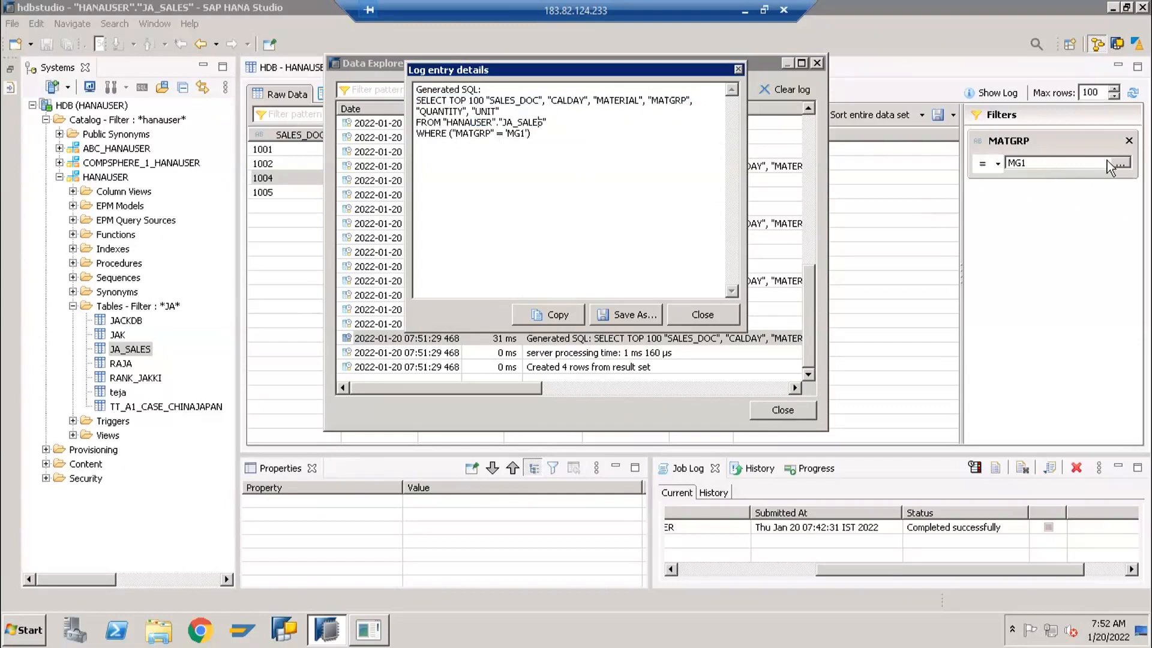
pyautogui.click(594, 178)
pyautogui.click(545, 321)
pyautogui.click(700, 320)
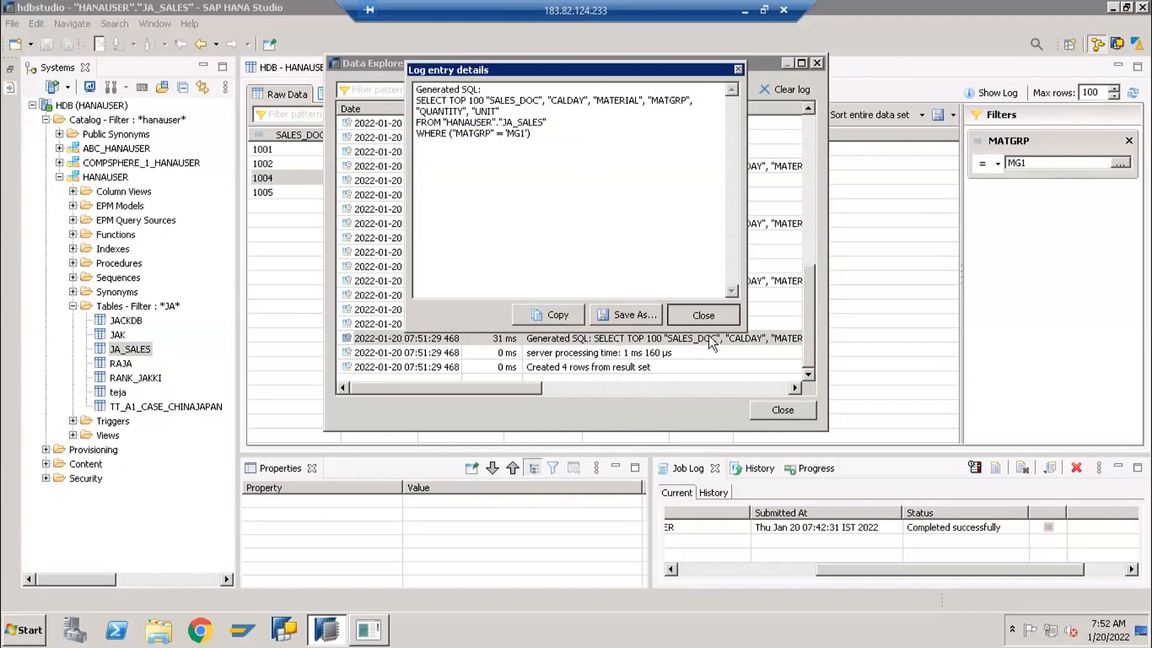
pyautogui.click(780, 410)
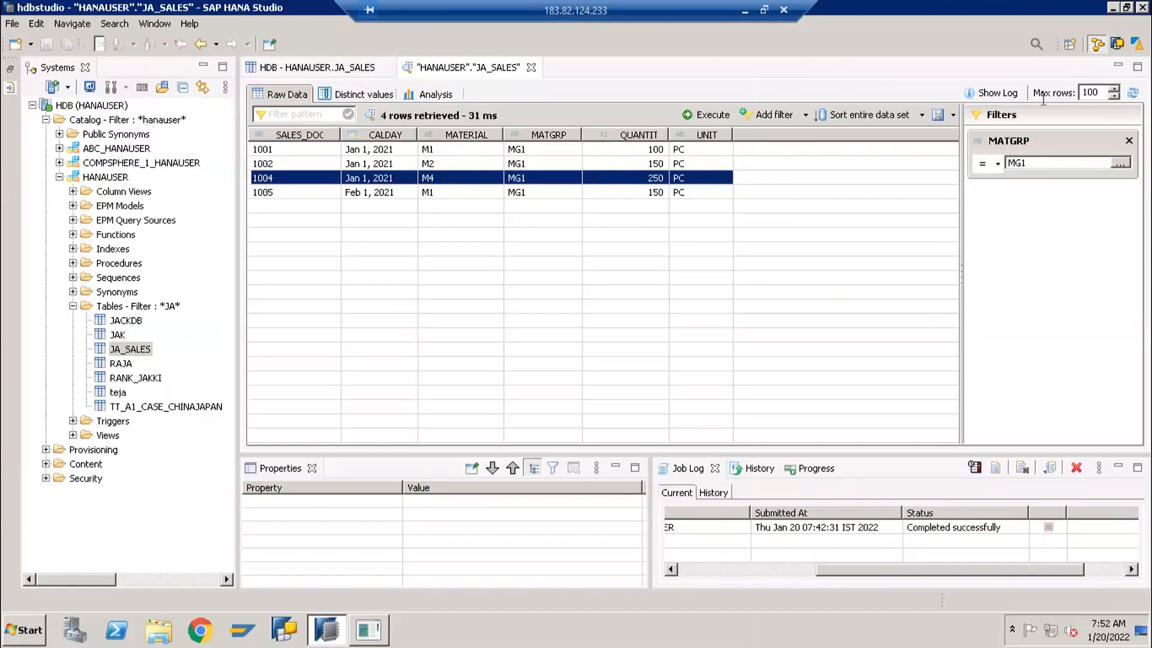
# Check the available export file formats, then remove the MATGRP filter and execute the unfiltered JA_SALES data preview
pyautogui.click(954, 117)
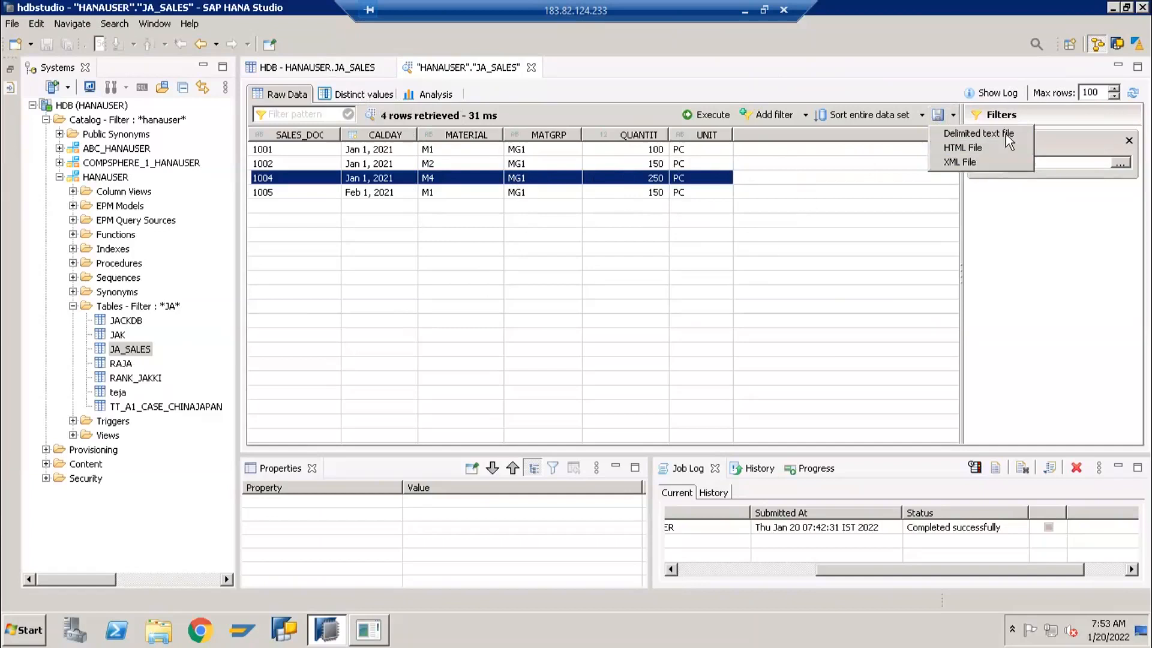
pyautogui.click(726, 211)
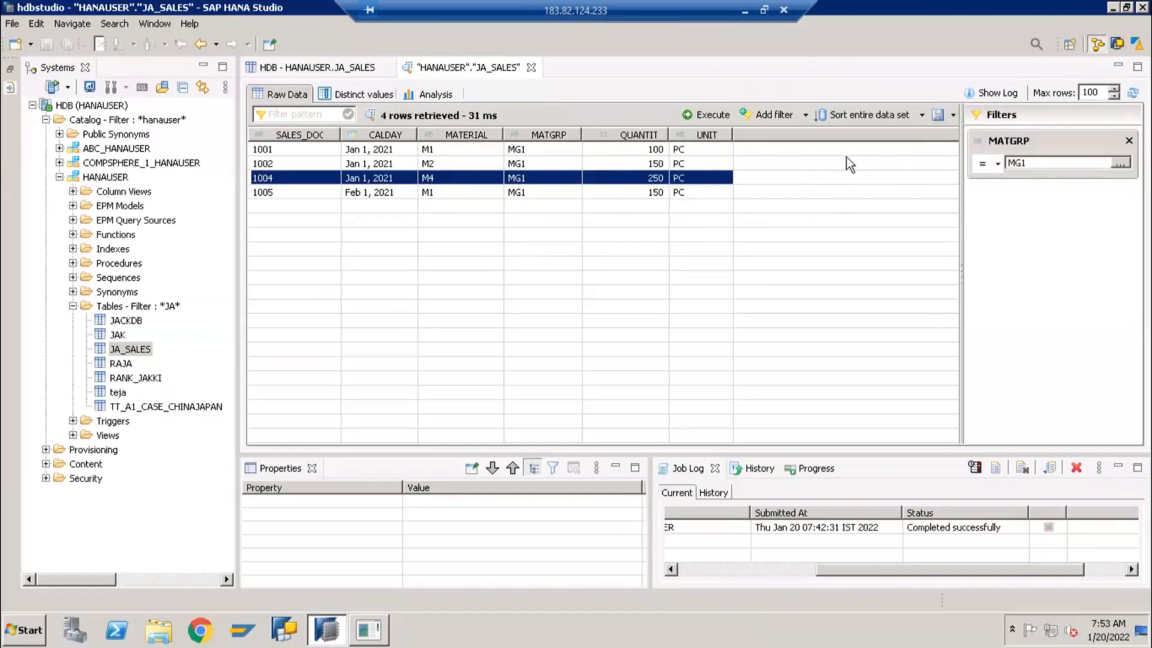
pyautogui.click(1128, 141)
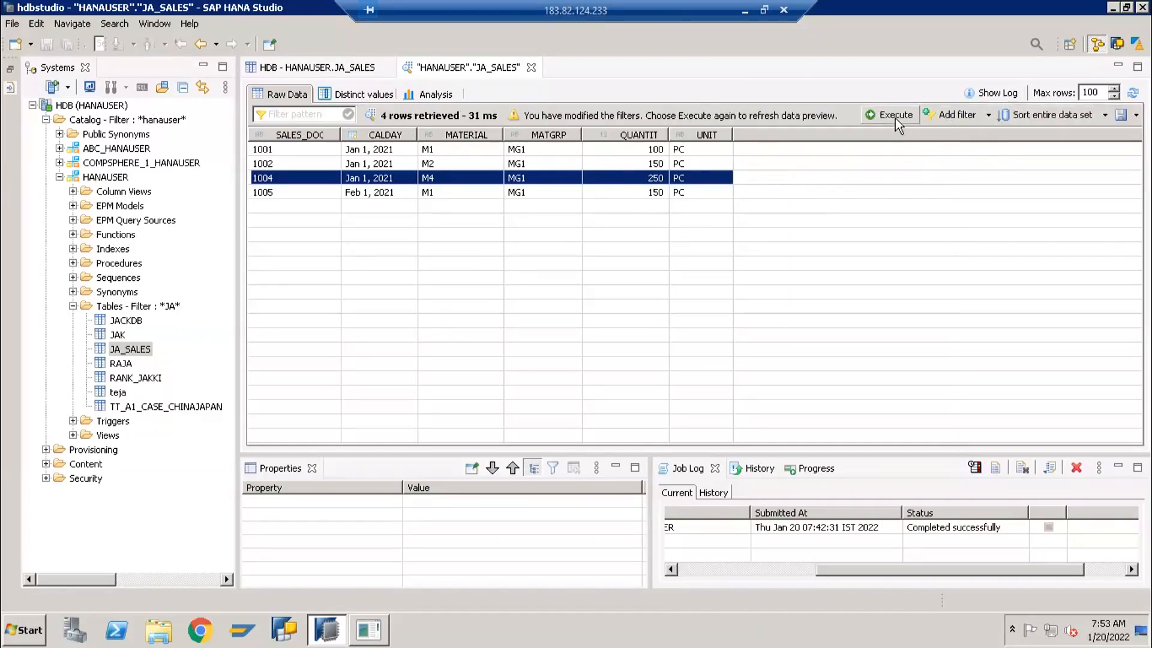
pyautogui.click(895, 115)
pyautogui.click(307, 198)
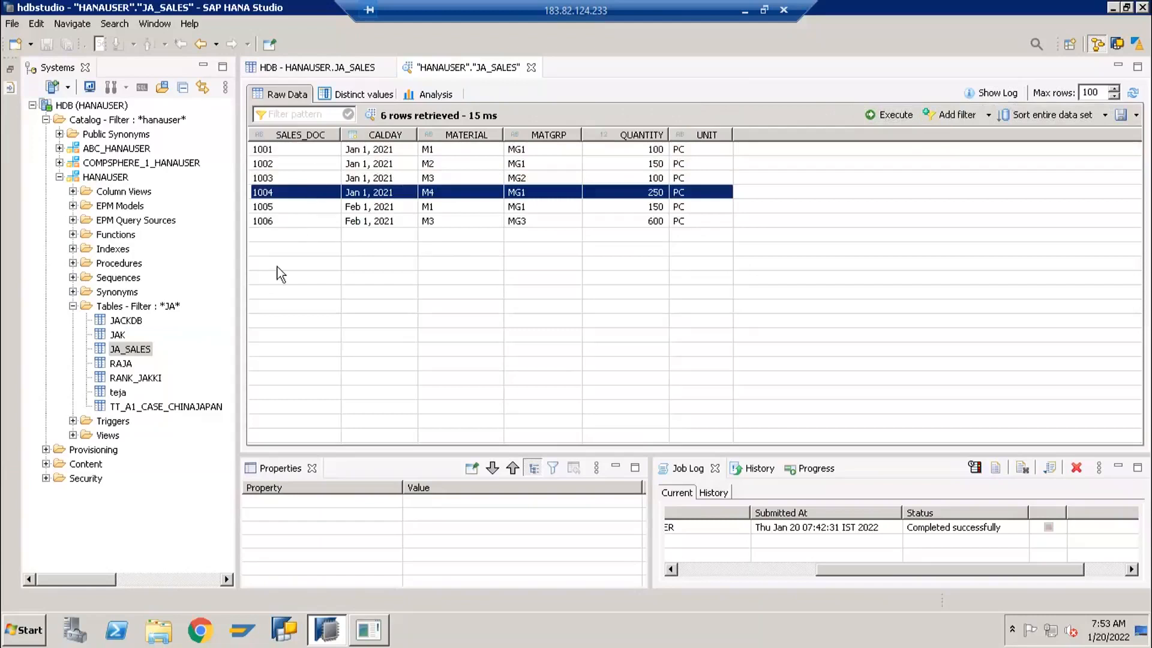
pyautogui.click(298, 221)
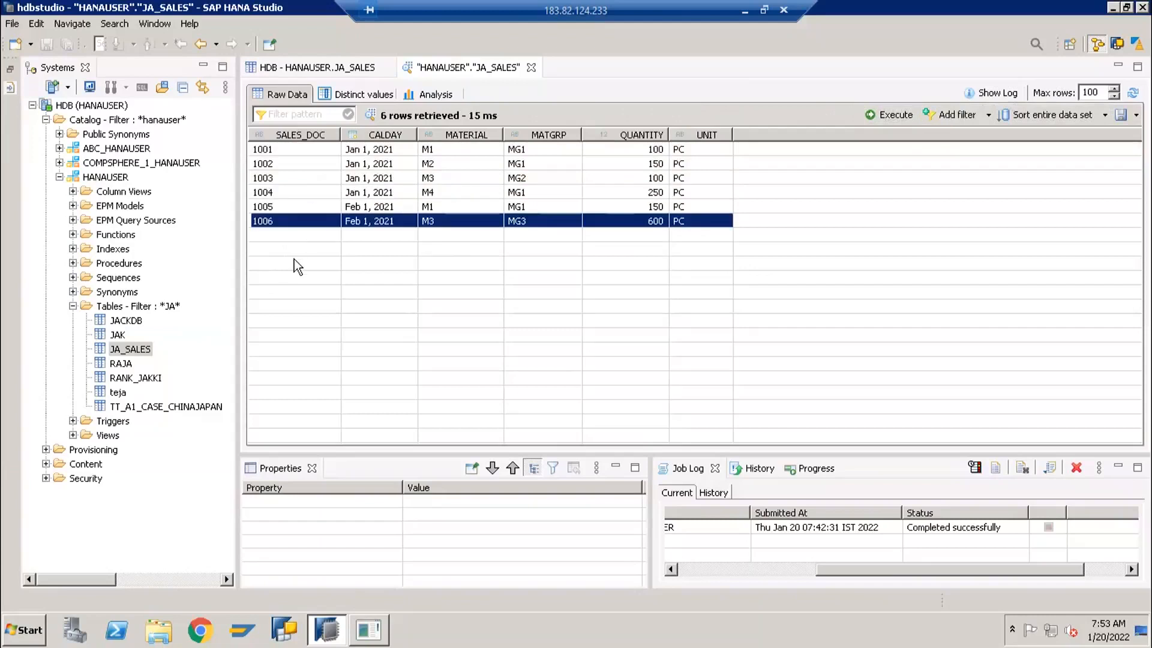
pyautogui.click(115, 350)
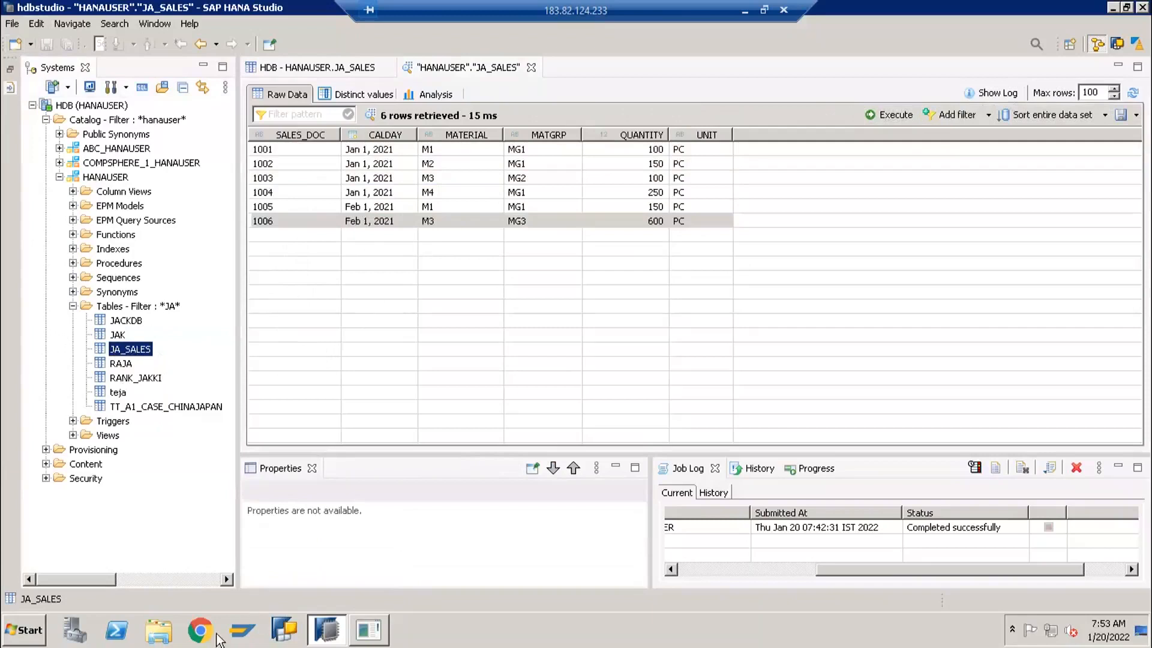
# Switch to Windows Explorer and open the FastTrack folder in the Documents library
pyautogui.click(159, 630)
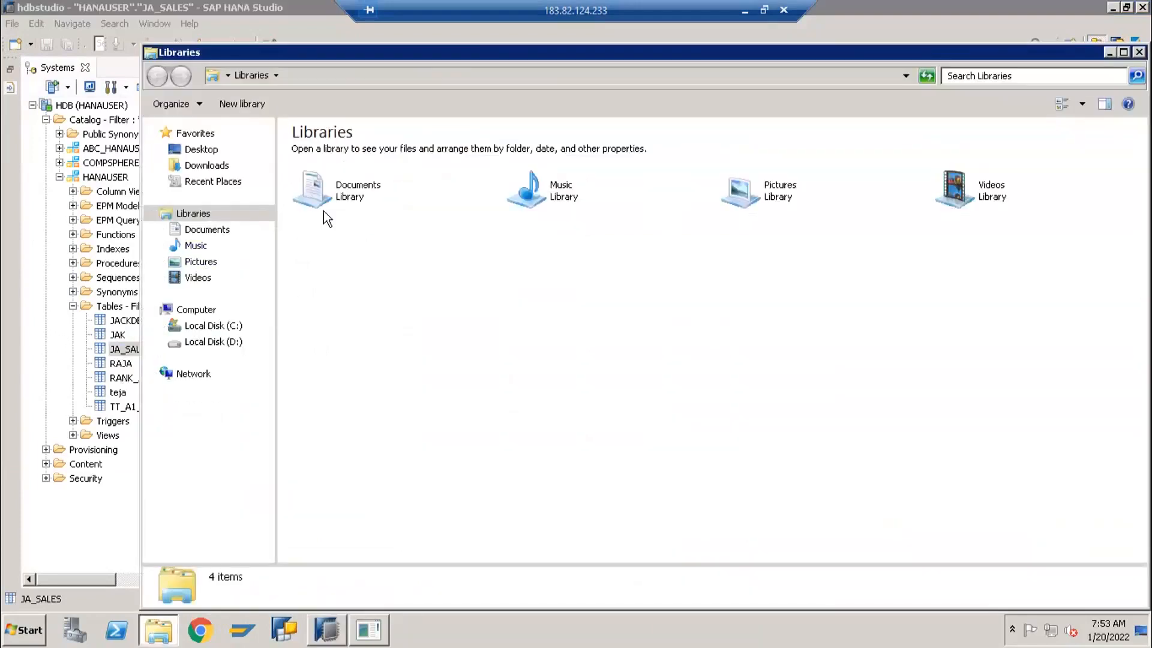
pyautogui.click(338, 199)
pyautogui.doubleClick(338, 199)
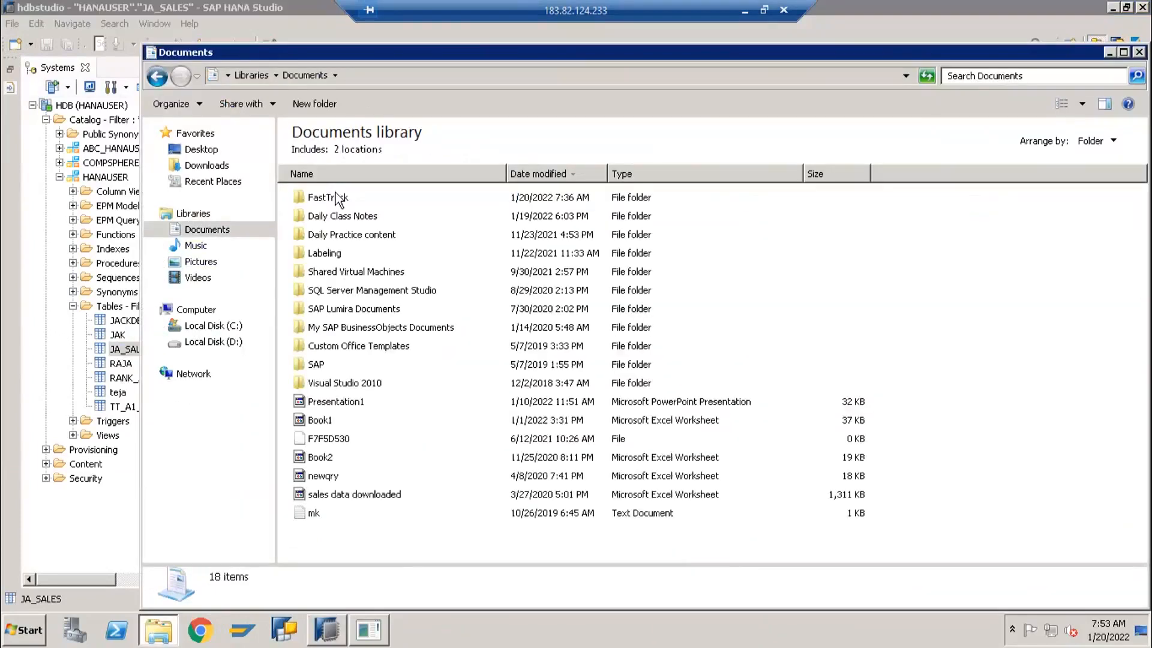
pyautogui.doubleClick(337, 199)
# Duplicate the Sales Fiel for HANA file in the same folder and rename the copy as Sales Fiel for HANA - Delta
pyautogui.click(346, 199)
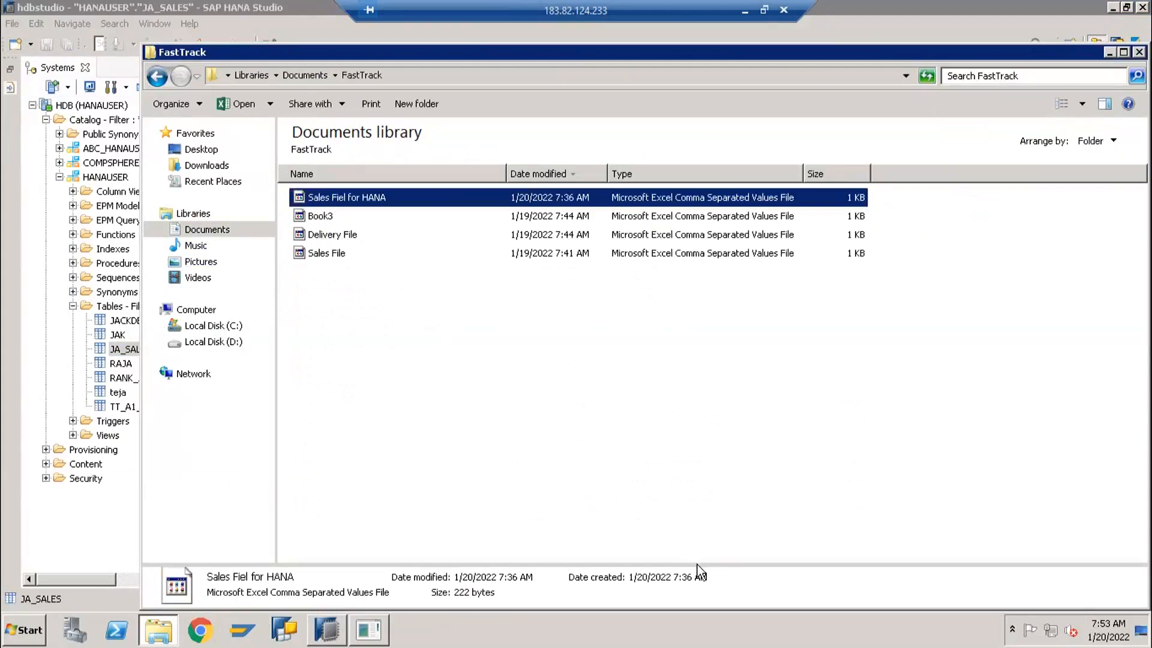
pyautogui.hotkey('ctrl', 'c')
pyautogui.hotkey('ctrl', 'v')
pyautogui.press('F2')
pyautogui.press('End')
pyautogui.press('BackSpace')
pyautogui.press('BackSpace')
pyautogui.press('BackSpace')
pyautogui.press('BackSpace')
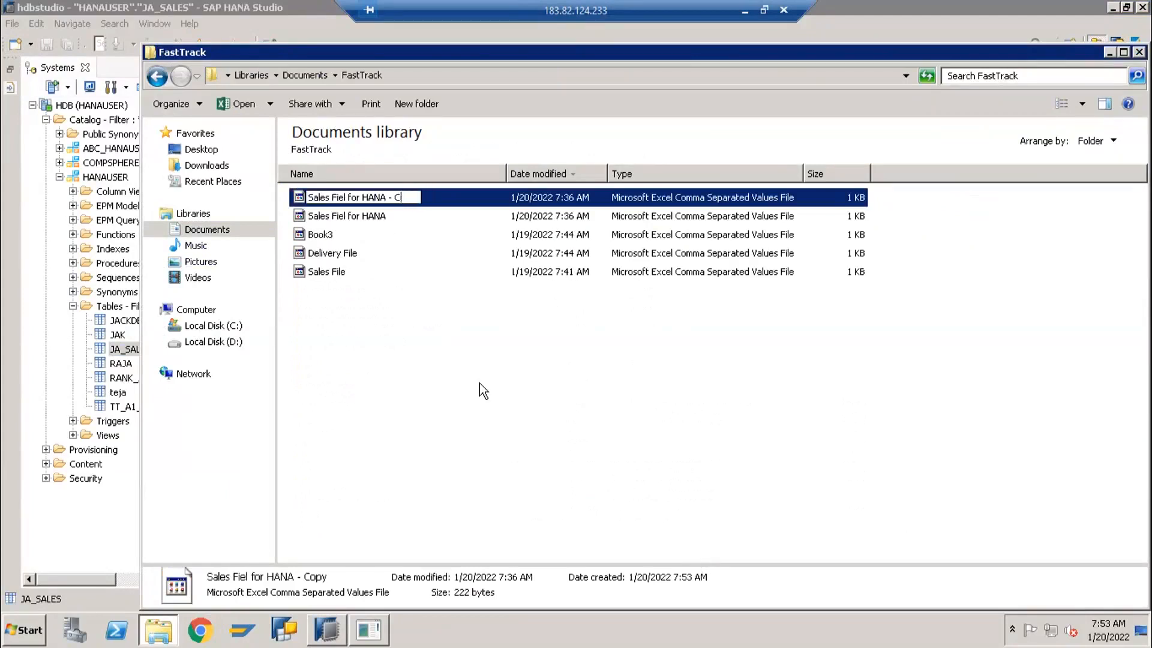
pyautogui.write('Delta')
pyautogui.press('Return')
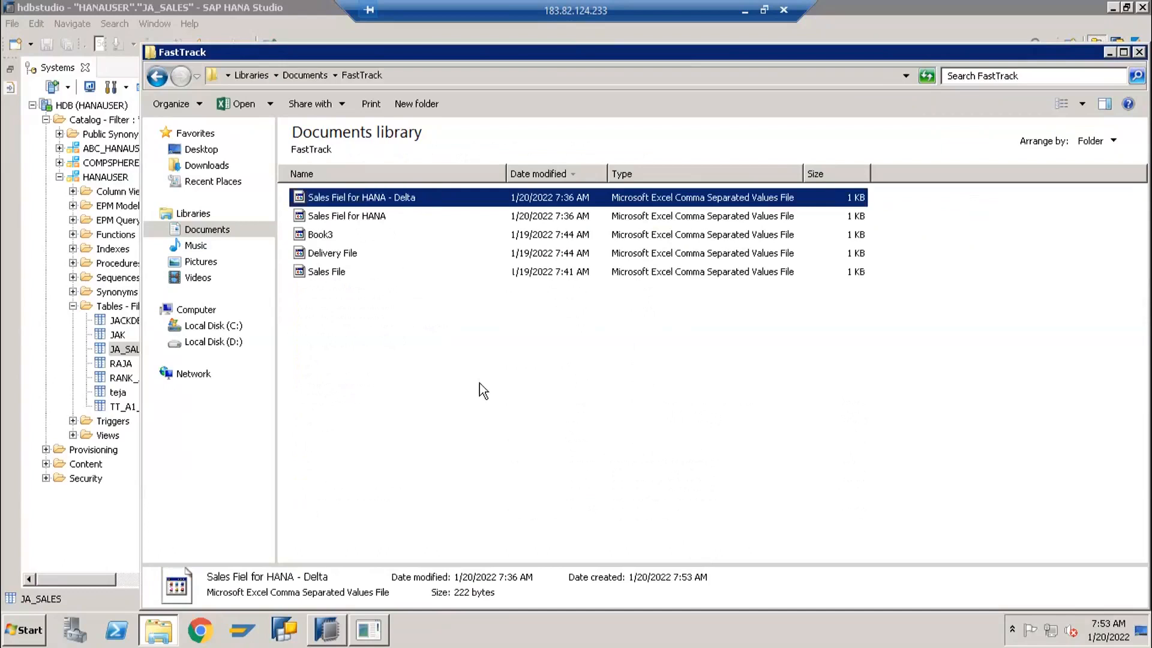
# Open the Sales Fiel for HANA - Delta file in Excel, then minimize it and return to SAP HANA Studio
pyautogui.doubleClick(353, 198)
pyautogui.click(327, 639)
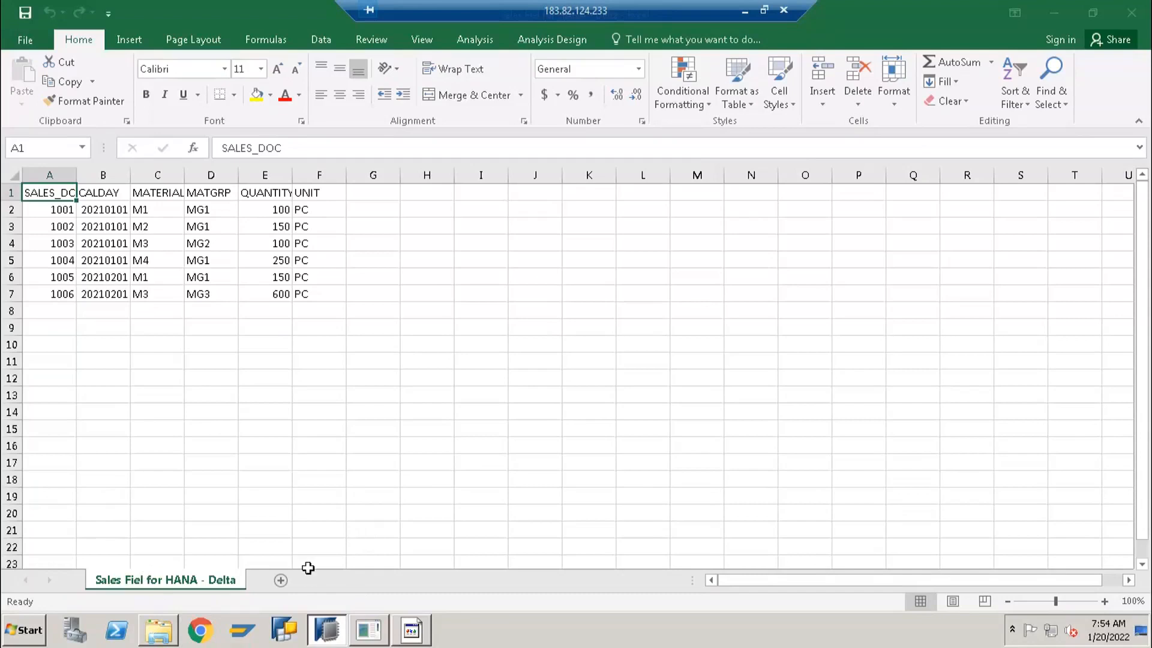
pyautogui.click(1052, 16)
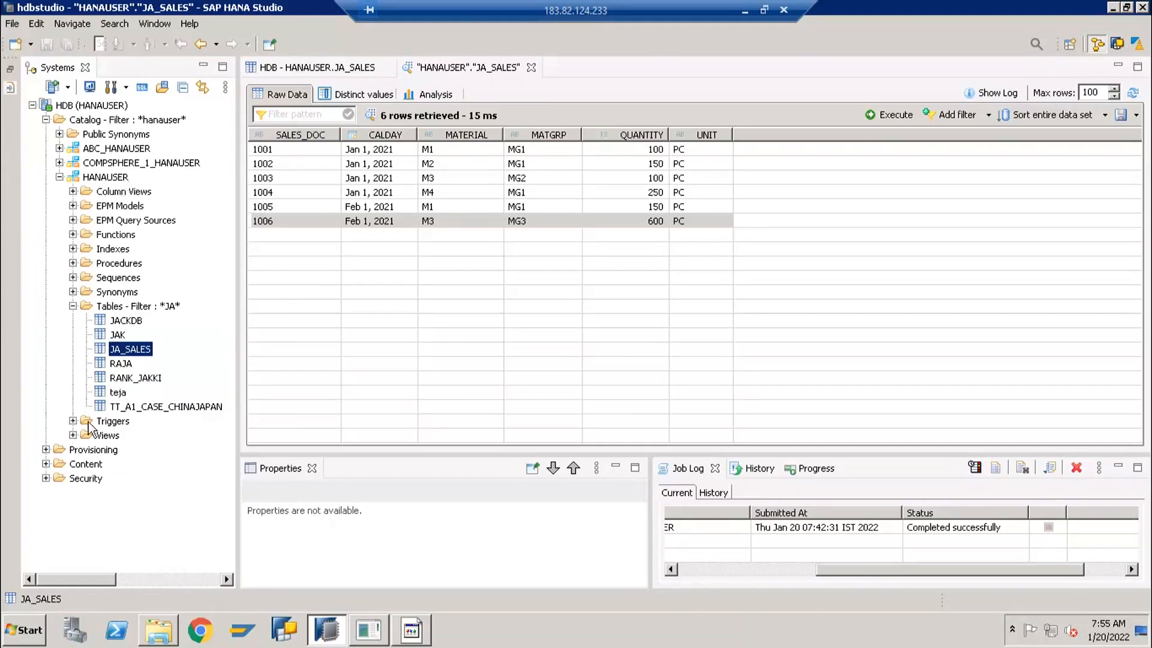
# Collapse the filtered Tables folder within the HANAUSER schema while keeping the schema expanded
pyautogui.click(59, 176)
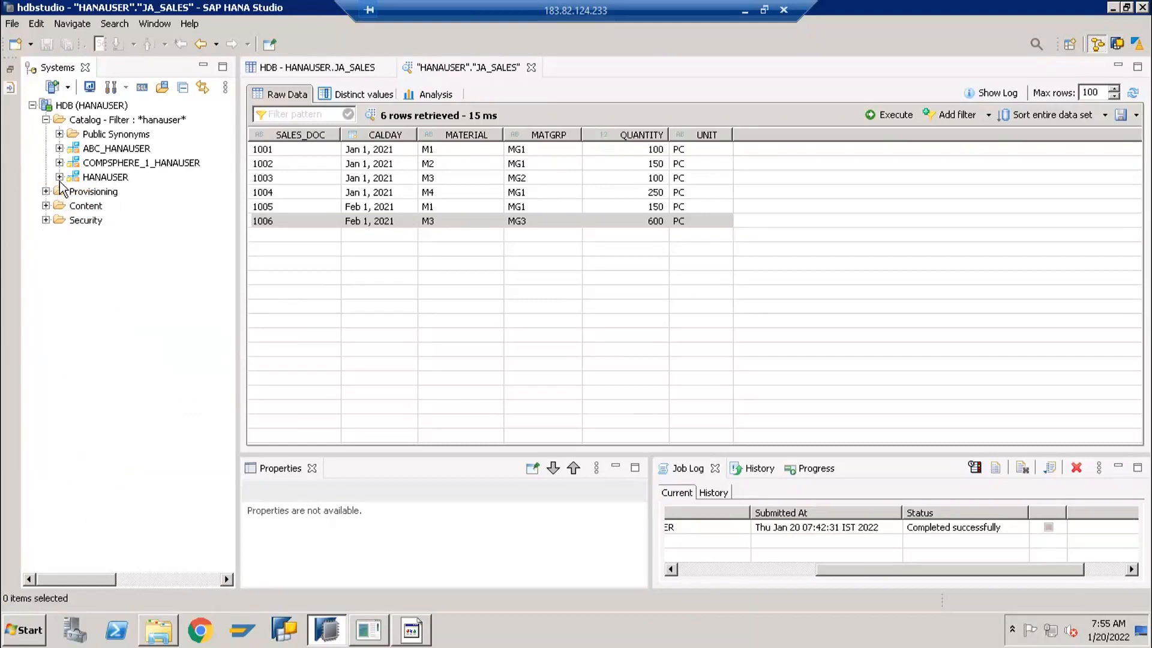
pyautogui.click(59, 178)
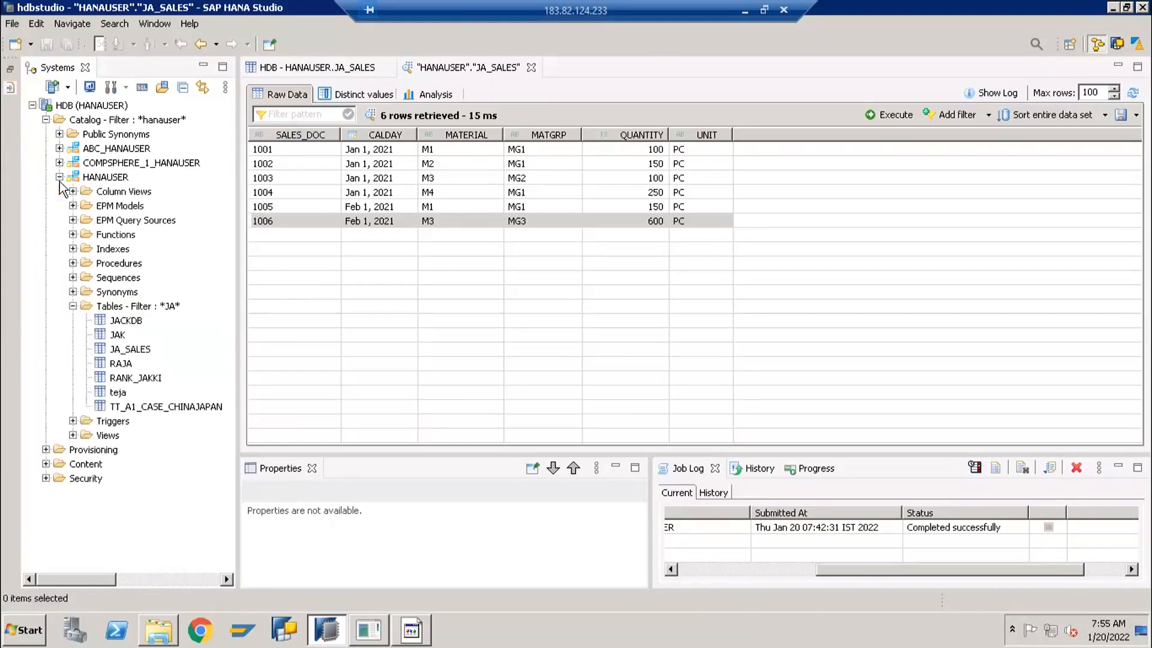
pyautogui.click(72, 306)
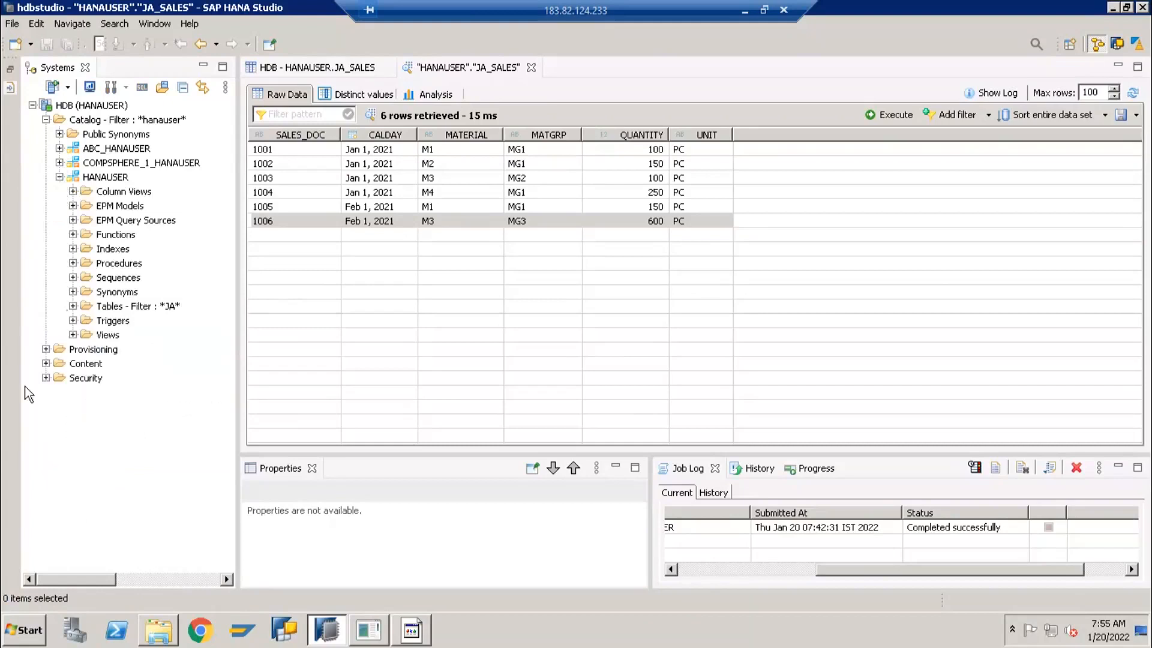
# Expand Provisioning and its Remote Sources folder, and look through the list of remote sources
pyautogui.click(46, 349)
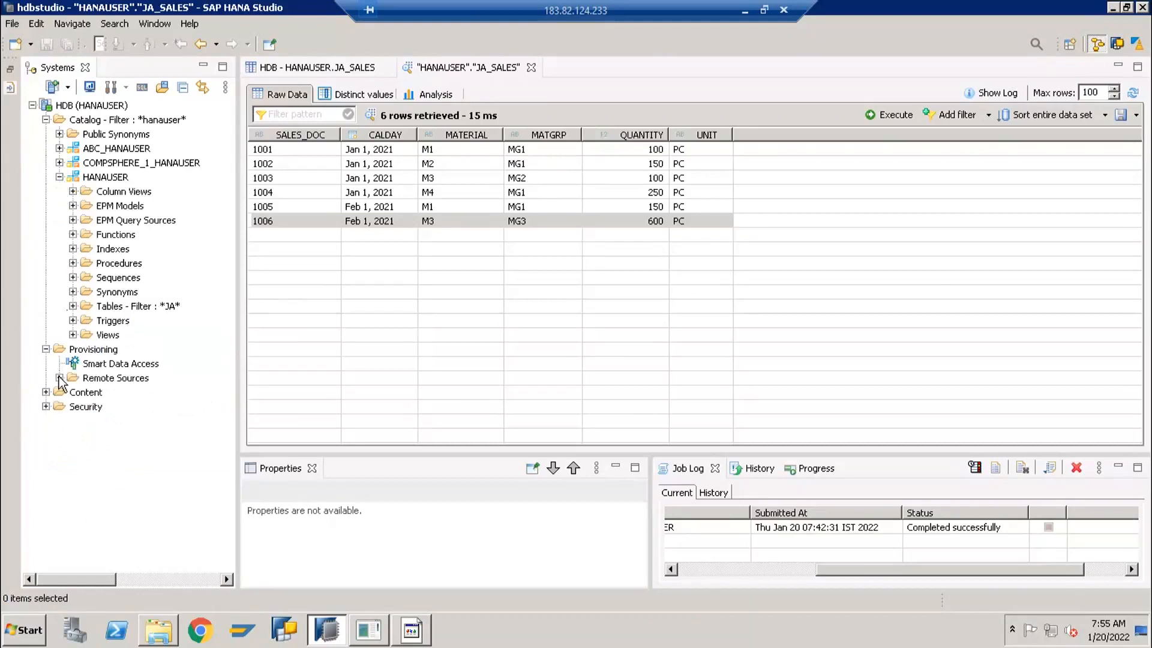
pyautogui.click(59, 378)
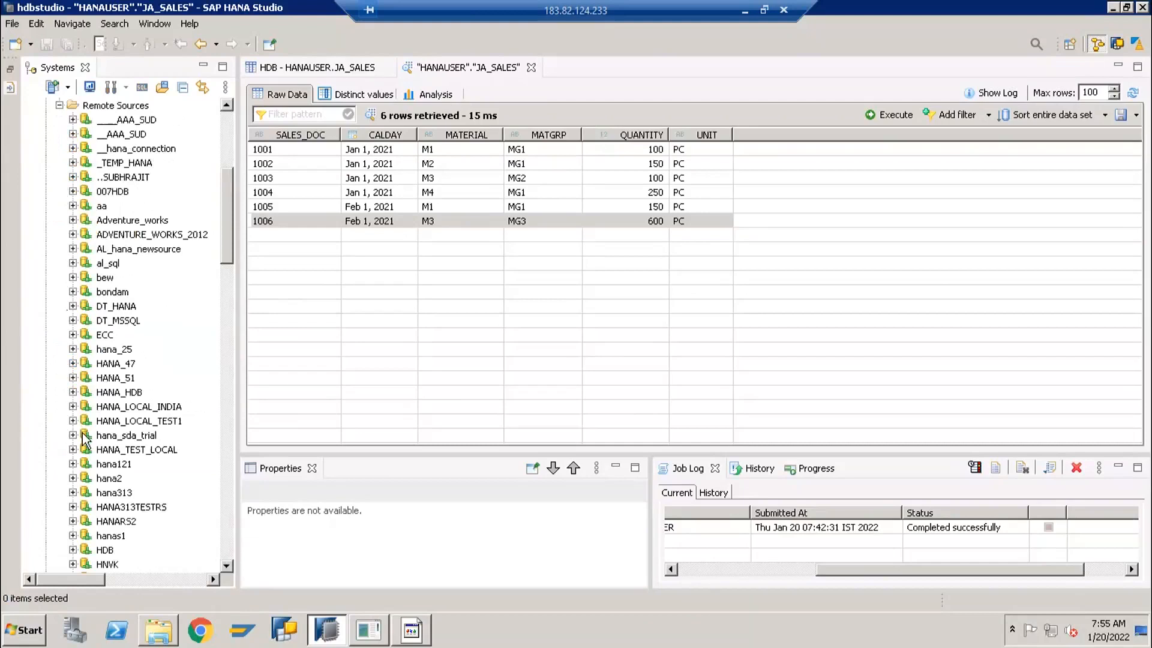
pyautogui.scroll(-9, 84, 435)
pyautogui.scroll(-7, 87, 436)
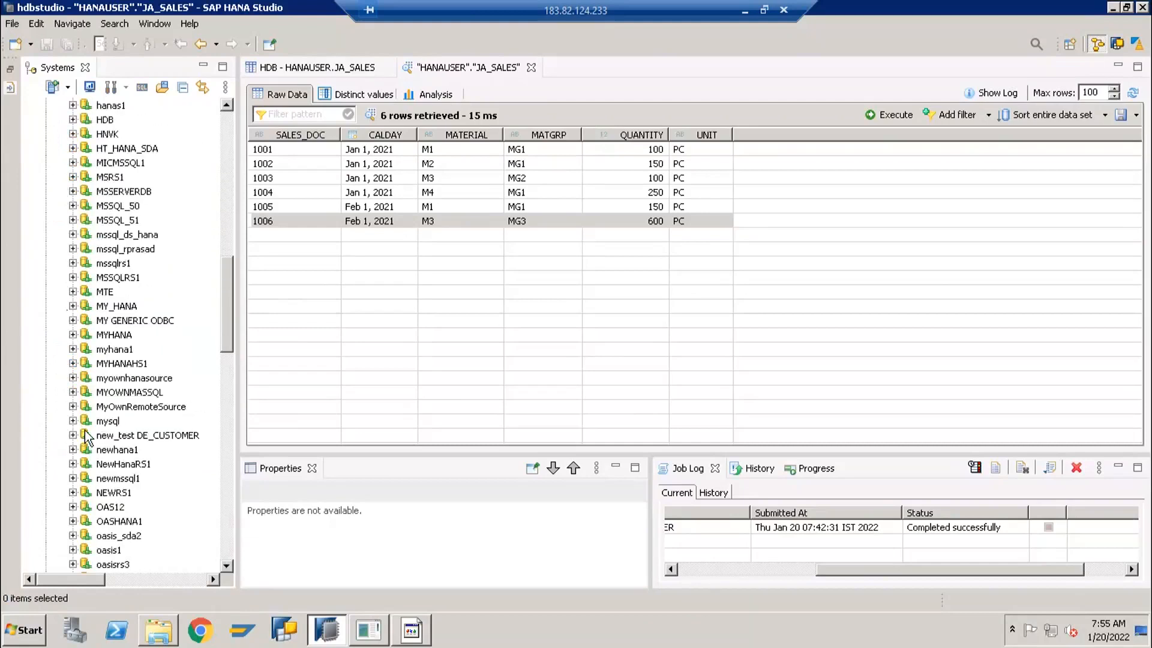
pyautogui.scroll(-3, 87, 436)
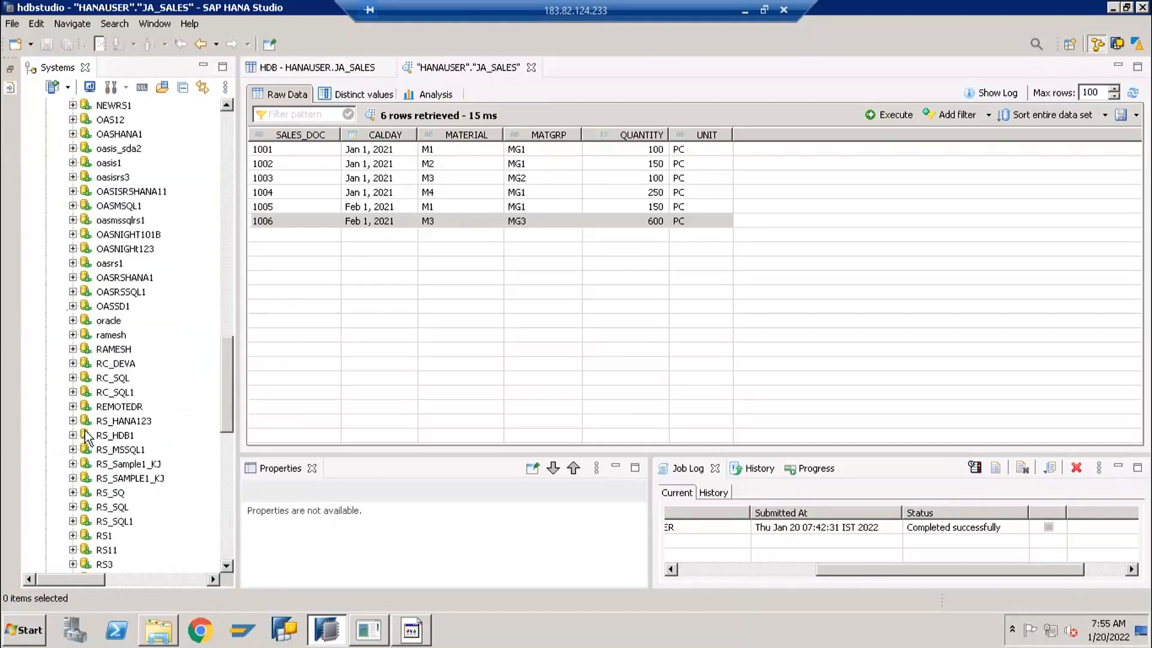
pyautogui.scroll(17, 87, 436)
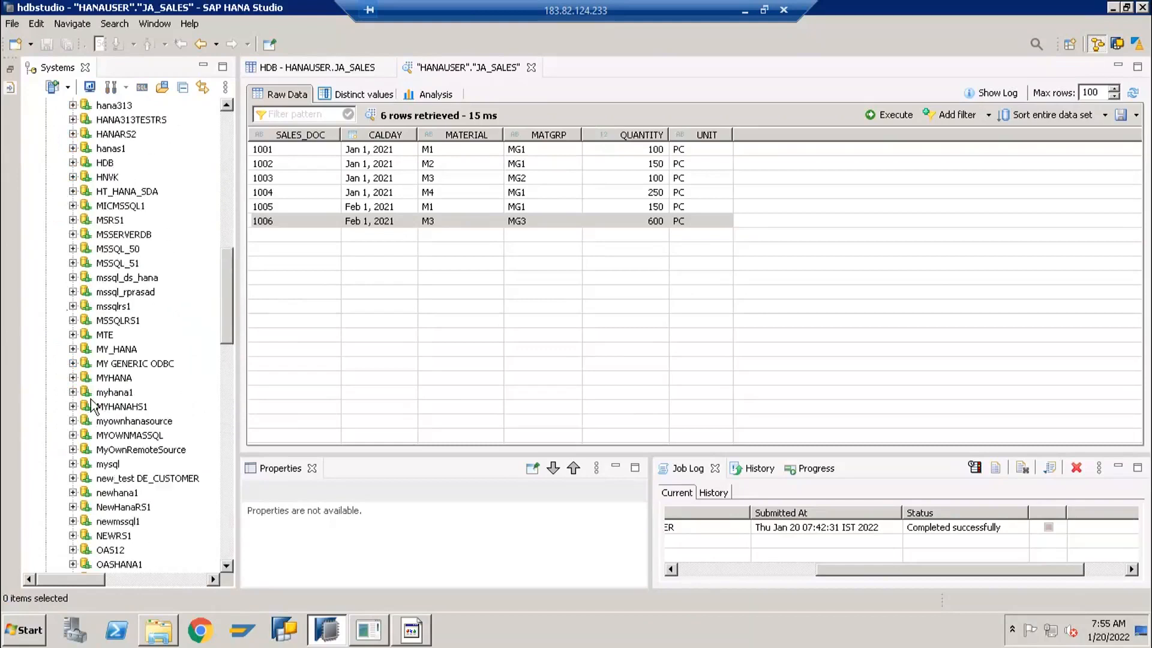
pyautogui.scroll(4, 101, 358)
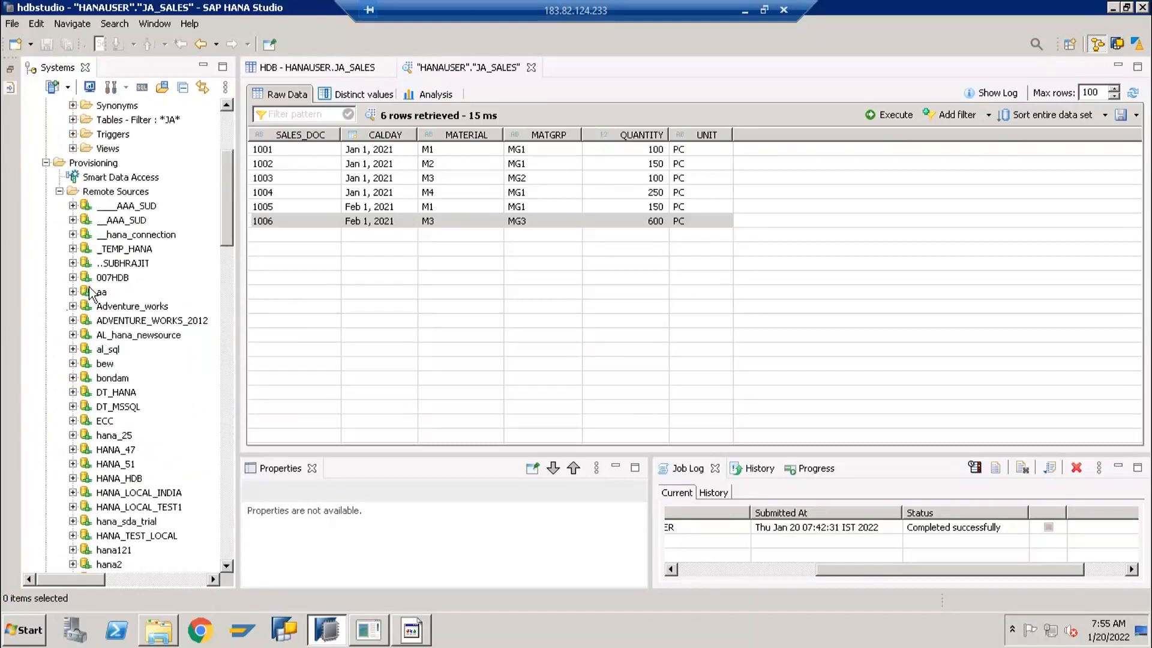
# Expand the DT_MSSQL, ECC and HANA_47 remote sources to inspect their contents
pyautogui.click(72, 423)
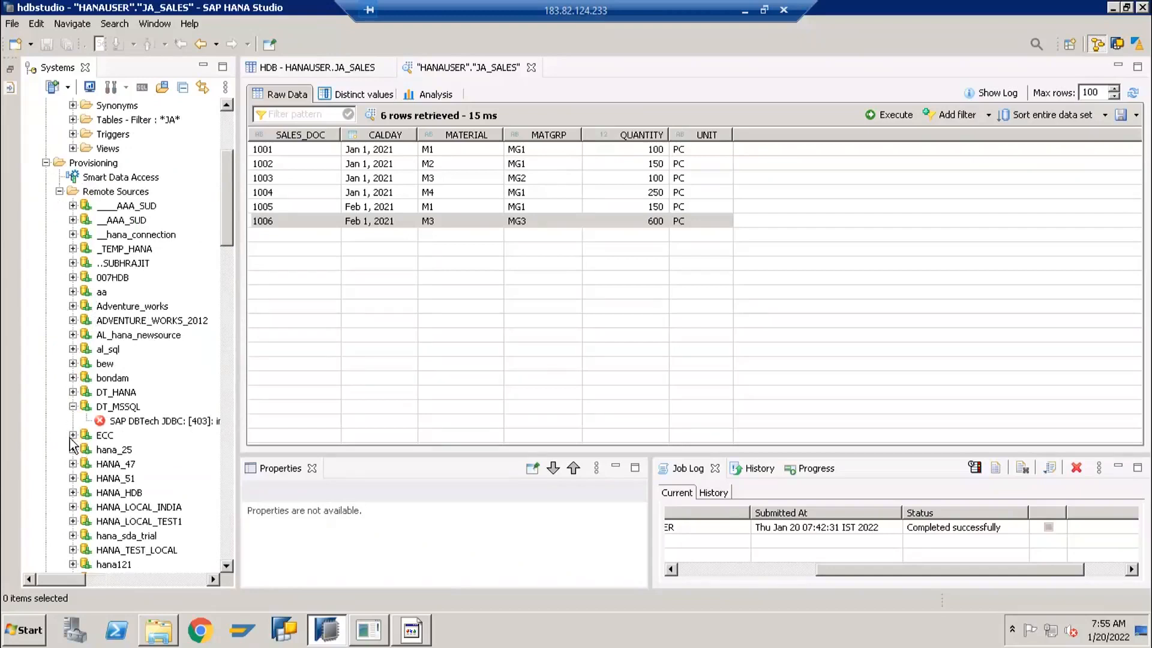
pyautogui.click(72, 436)
pyautogui.click(72, 479)
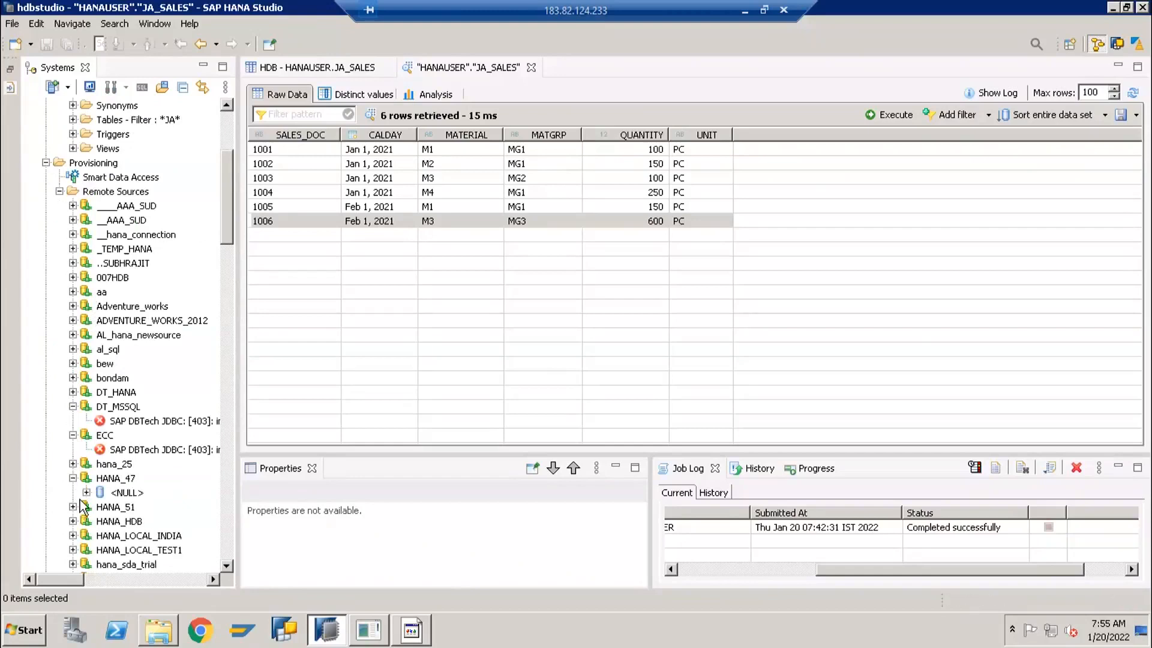
# Browse the schemas under the <NULL> database of HANA_47 and expand _SYS_BIC to view its objects
pyautogui.click(86, 493)
pyautogui.scroll(-5, 85, 516)
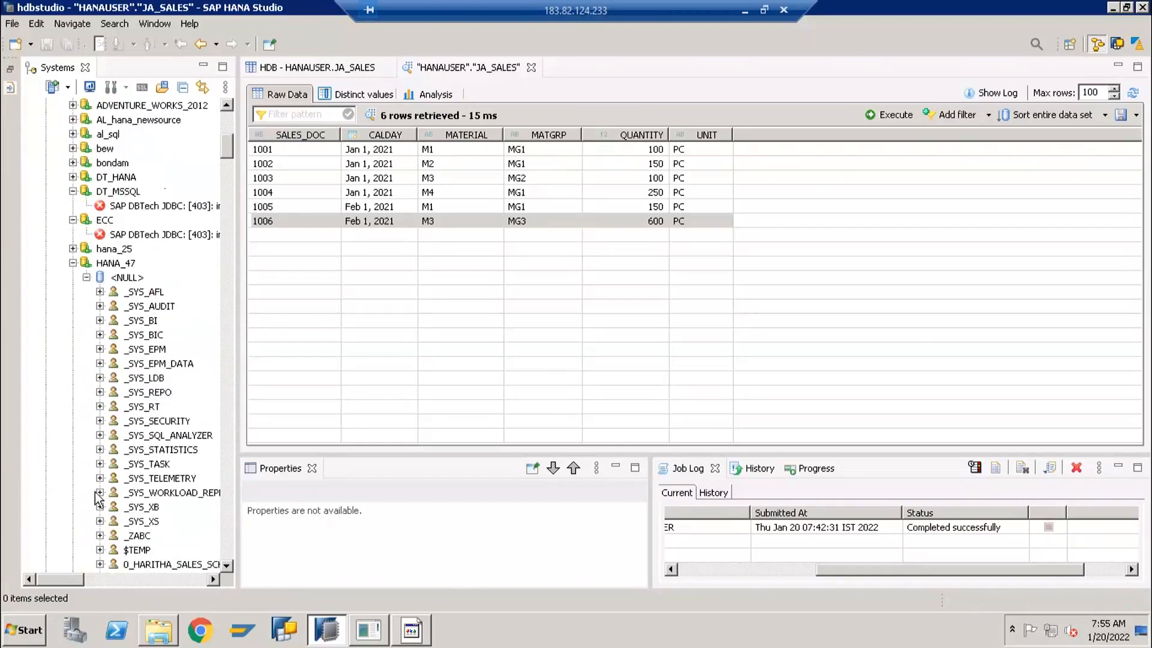
pyautogui.scroll(-2, 127, 353)
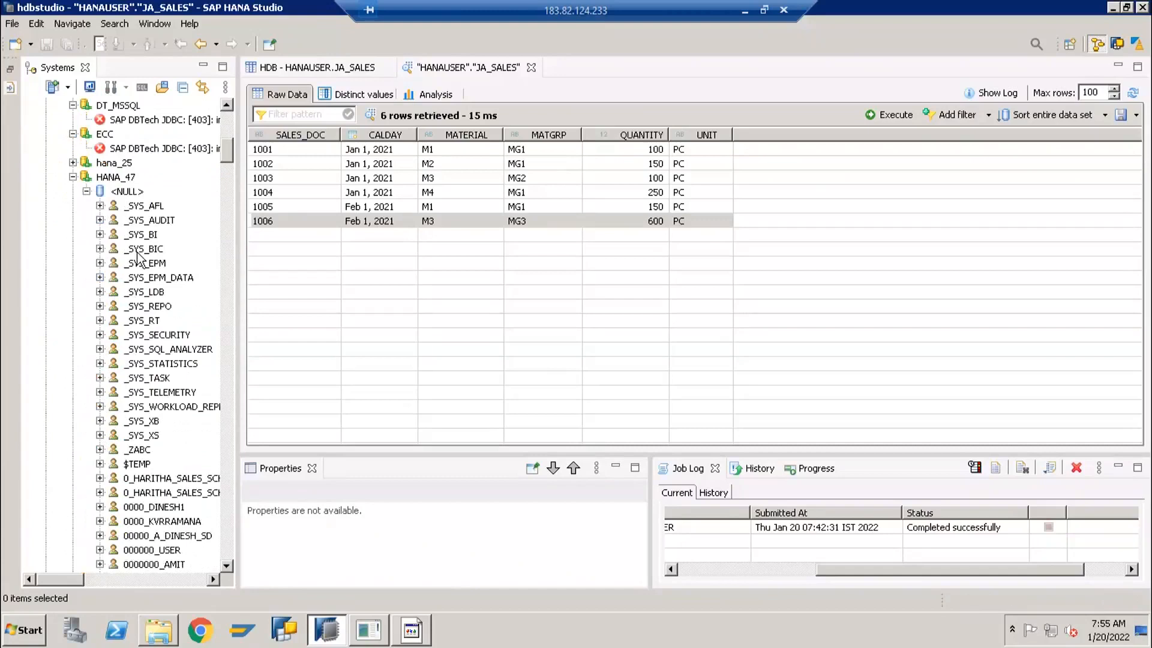
pyautogui.click(145, 292)
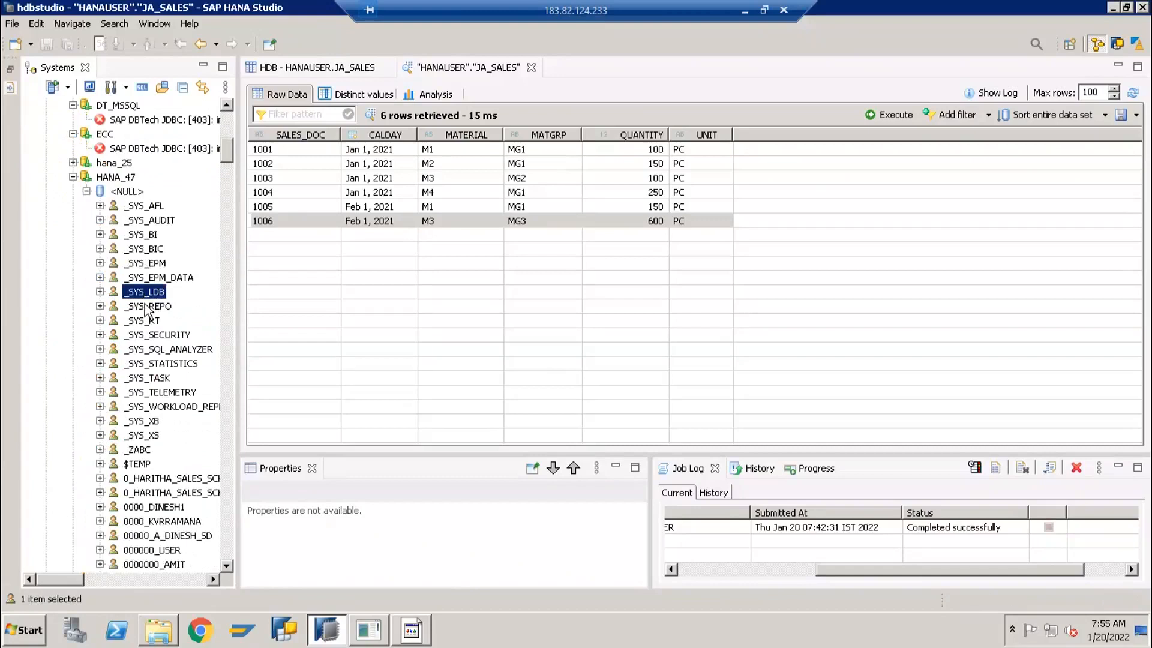
pyautogui.click(142, 250)
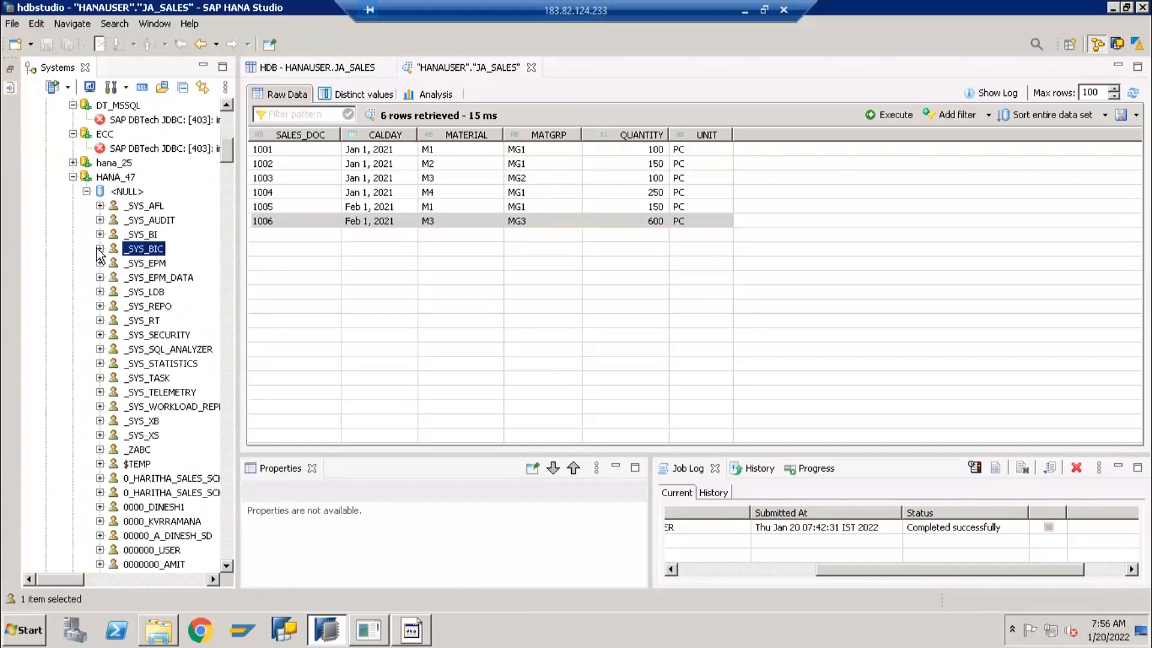
pyautogui.click(99, 248)
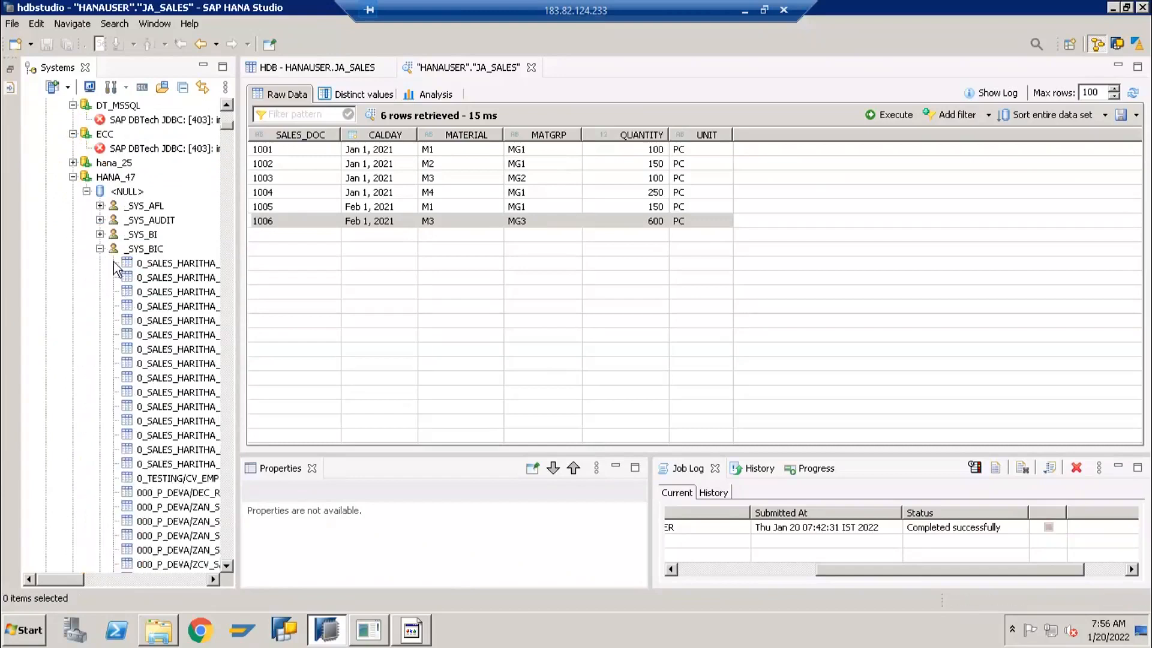
# Collapse the _SYS_BIC schema and the HANA_47, ECC and DT_MSSQL remote sources in the Systems tree
pyautogui.click(100, 249)
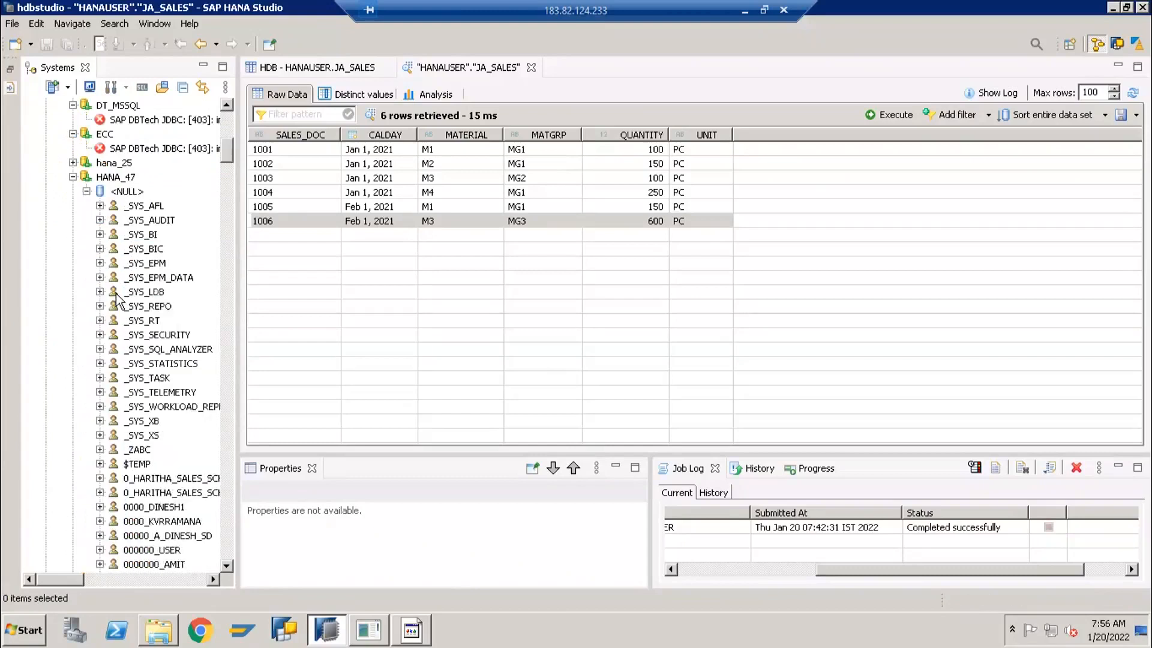
pyautogui.scroll(7, 71, 387)
pyautogui.click(73, 478)
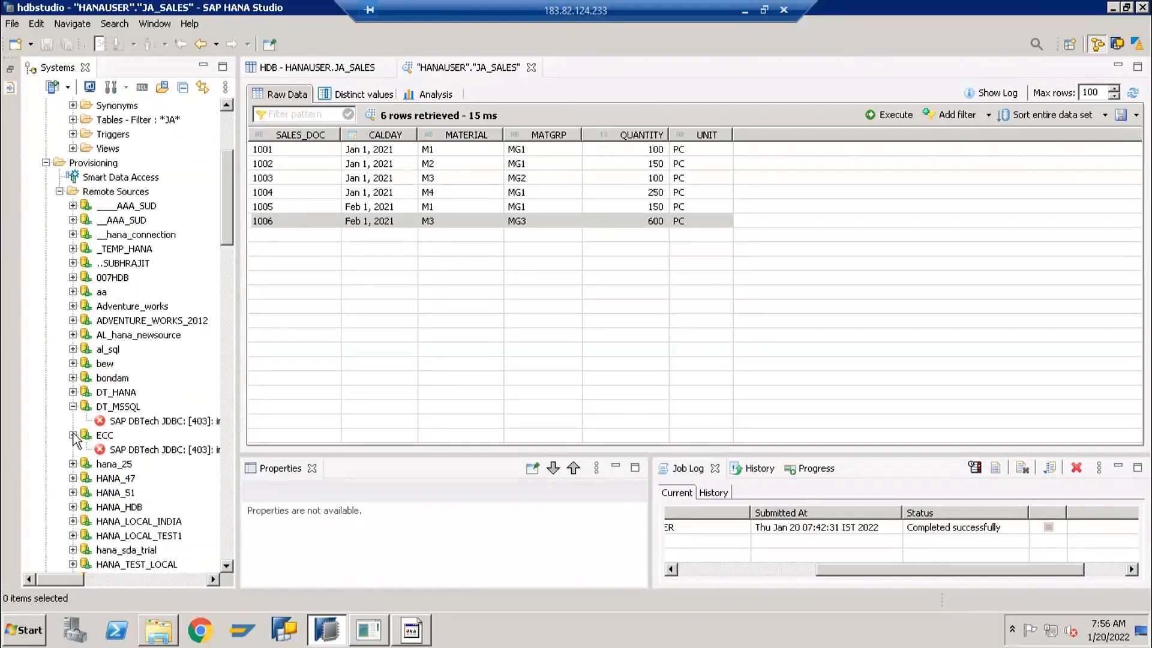
pyautogui.click(73, 435)
pyautogui.click(73, 411)
pyautogui.scroll(5, 118, 348)
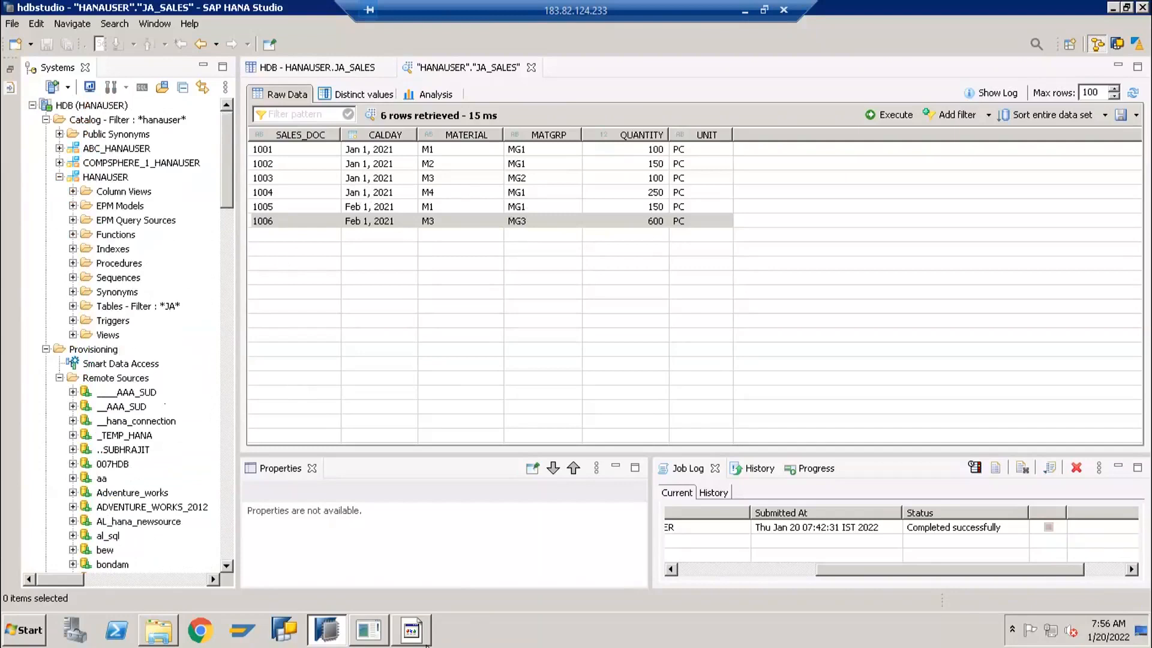
# Close the open Excel workbook and open Sales Fiel for HANA - Delta from the FastTrack folder in Notepad
pyautogui.click(412, 630)
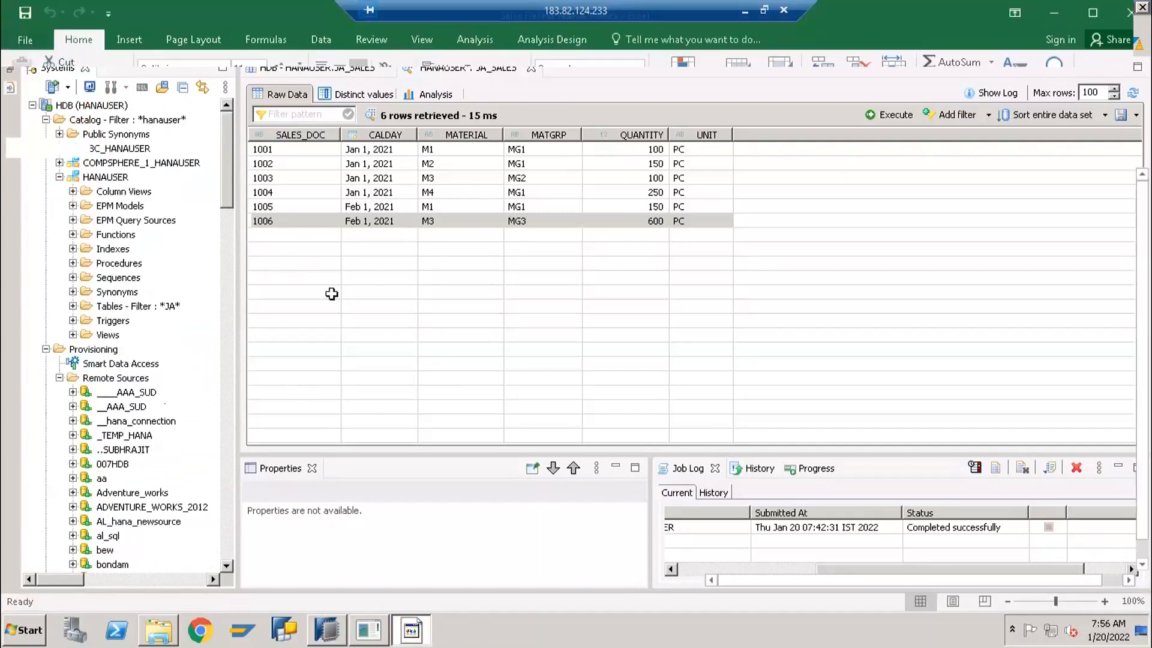
pyautogui.click(1131, 14)
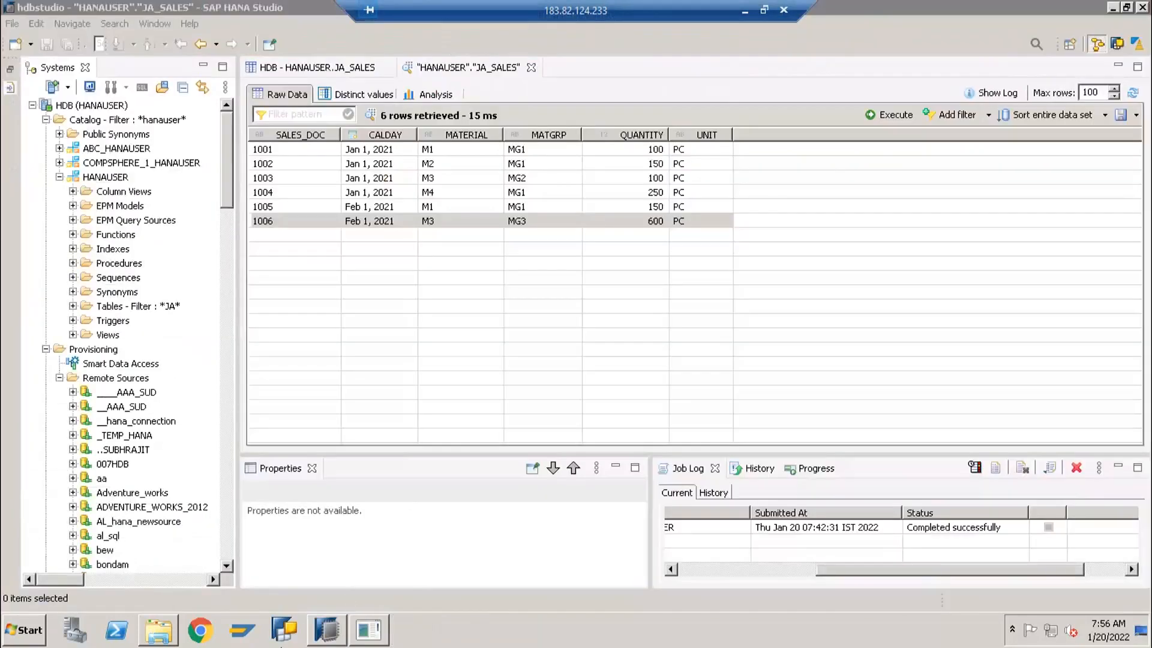
pyautogui.click(166, 636)
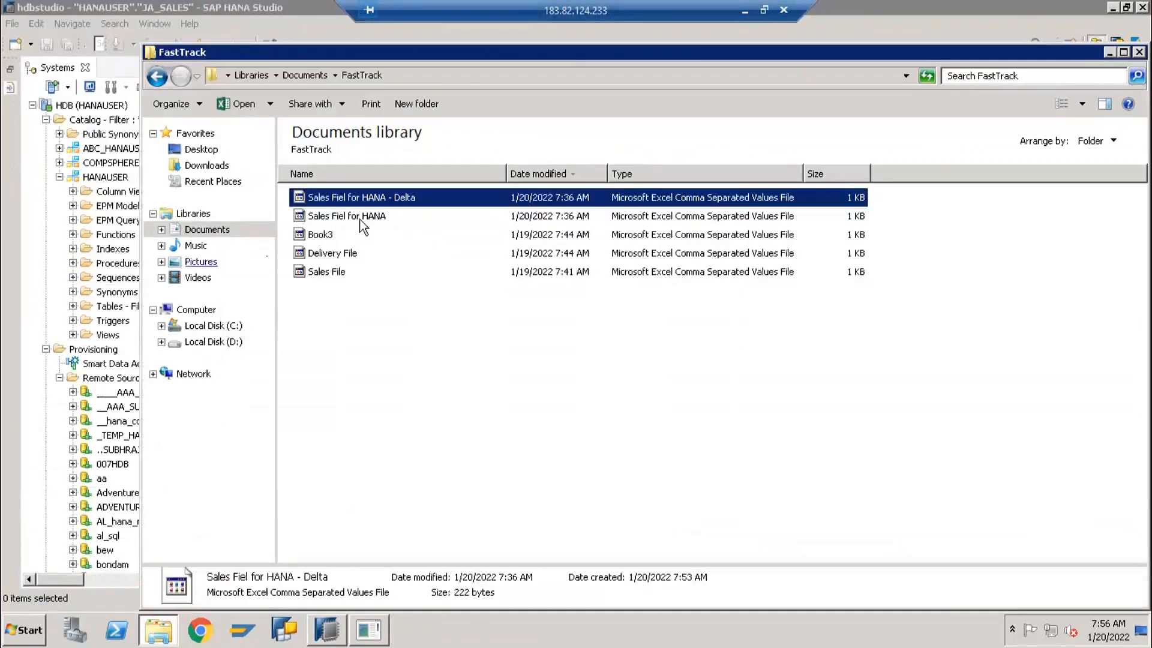
pyautogui.rightClick(364, 198)
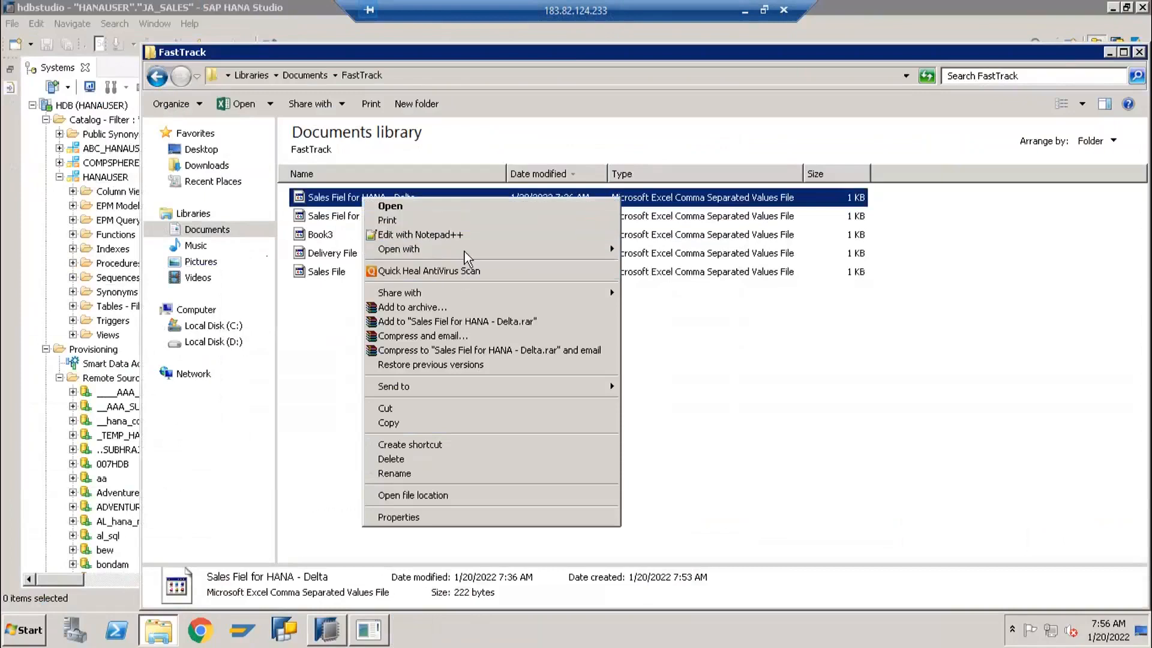
pyautogui.moveTo(465, 250)
pyautogui.click(652, 281)
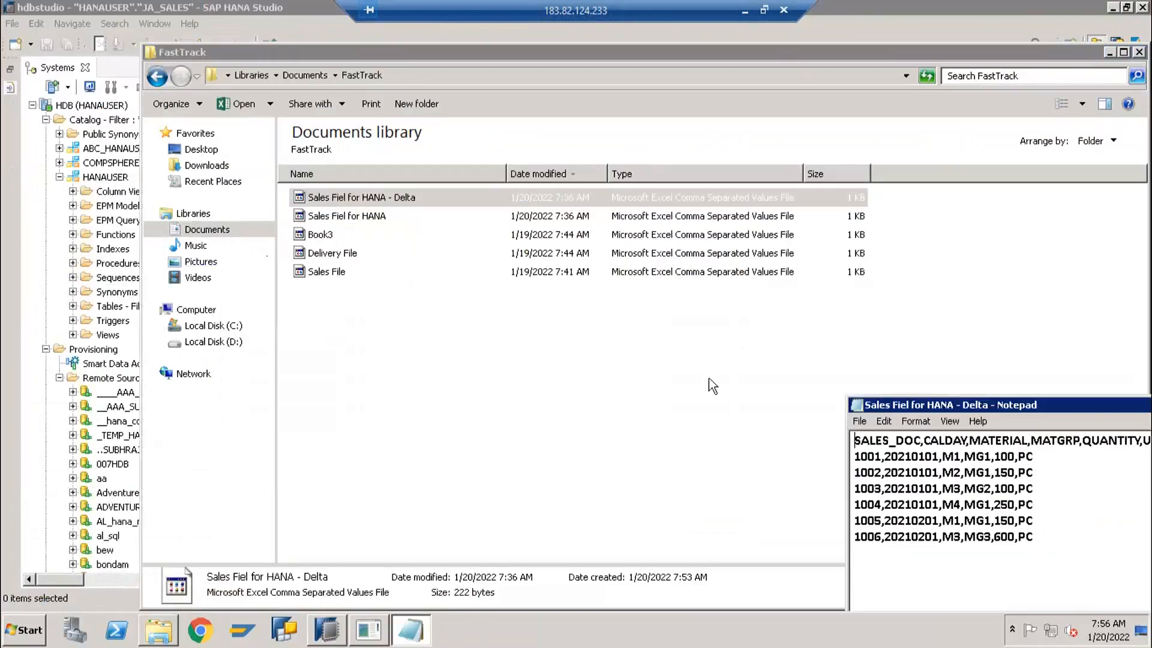
pyautogui.moveTo(959, 405); pyautogui.dragTo(671, 284)
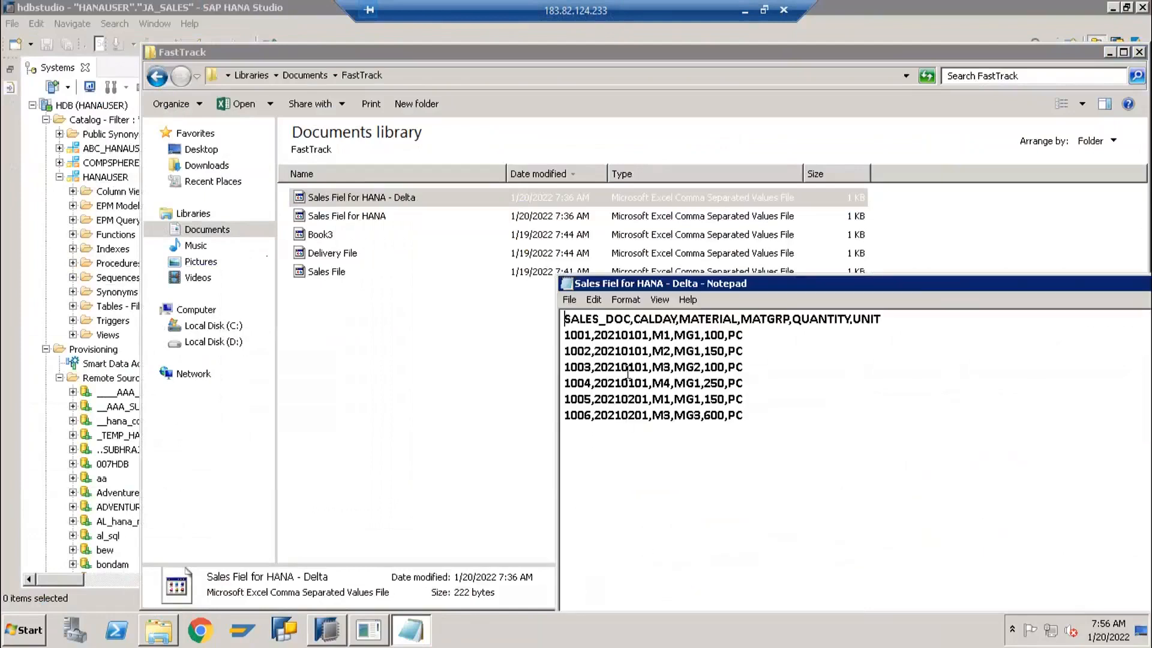
# Change the sales document numbers in the first three data rows to 1007, 1008 and 1009
pyautogui.click(591, 337)
pyautogui.press('BackSpace')
pyautogui.write('7')
pyautogui.press('Down')
pyautogui.press('BackSpace')
pyautogui.write('8')
pyautogui.press('Down')
pyautogui.press('BackSpace')
pyautogui.write('9')
# Delete the rows for sales documents 1004, 1005 and 1006 from the delta file
pyautogui.press('Down')
pyautogui.hotkey('shift', 'Down')
pyautogui.hotkey('shift', 'Down')
pyautogui.hotkey('shift', 'Down')
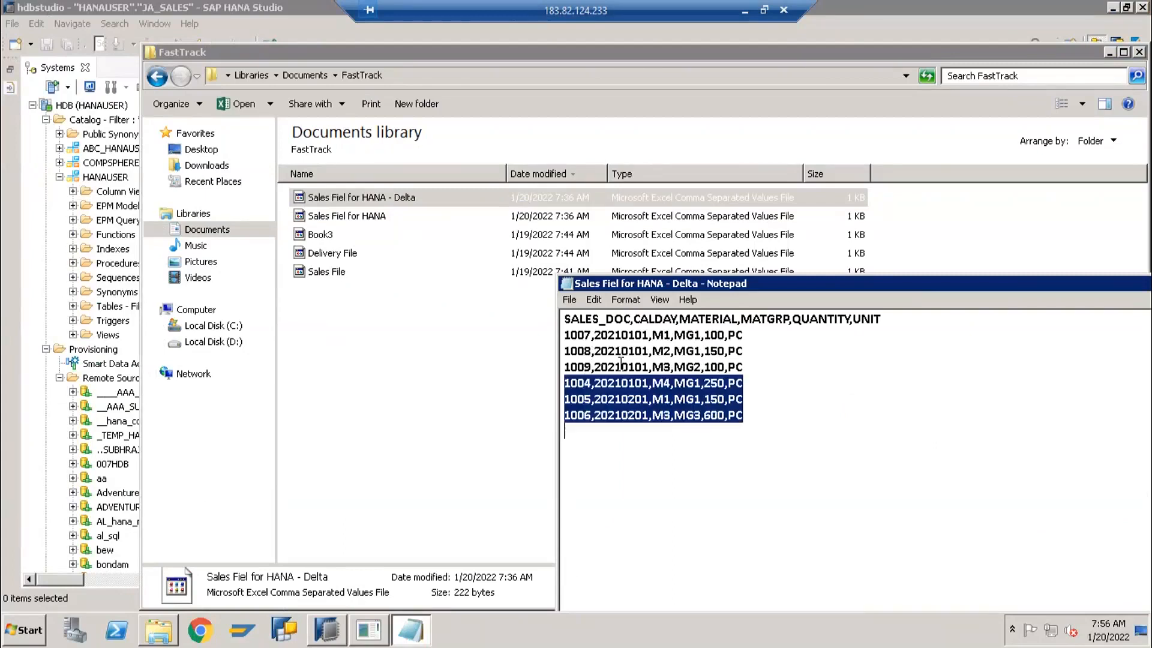
pyautogui.press('Delete')
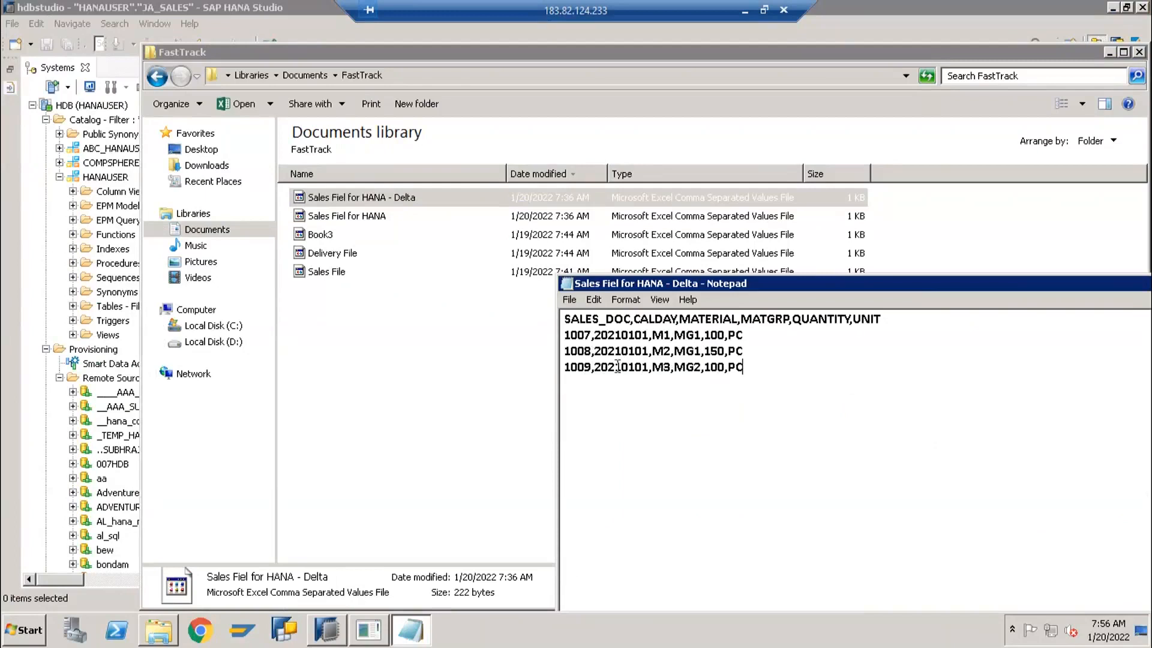
# Set the CALDAY of all three remaining rows, 1007 to 1009, to 20210301
pyautogui.click(649, 336)
pyautogui.press('BackSpace')
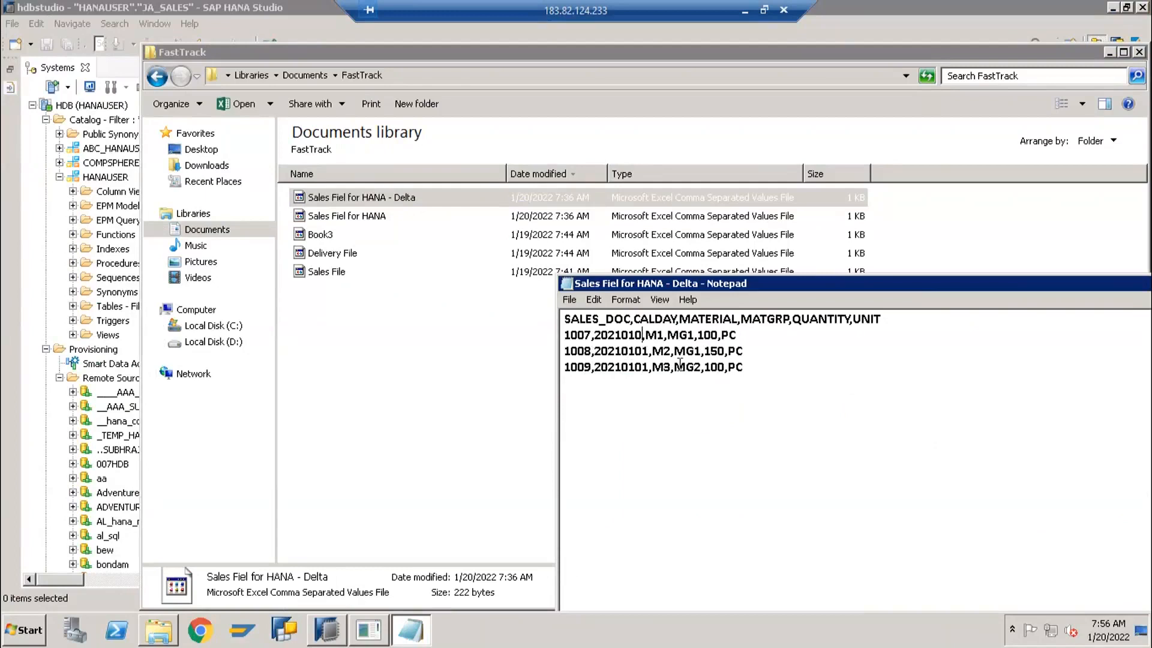
pyautogui.write('1')
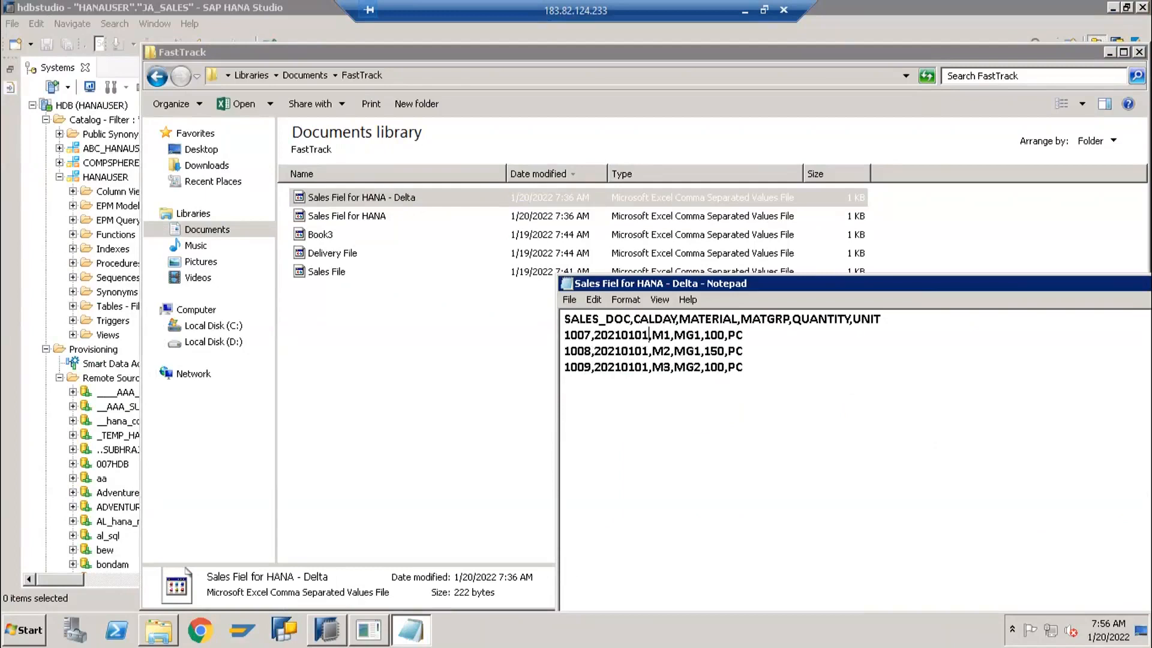
pyautogui.press('BackSpace')
pyautogui.write('3')
pyautogui.press('Down')
pyautogui.press('BackSpace')
pyautogui.write('3')
pyautogui.press('Down')
pyautogui.press('BackSpace')
pyautogui.write('3')
# Save the edited delta CSV file and close Notepad
pyautogui.hotkey('ctrl', 's')
pyautogui.moveTo(1100, 288); pyautogui.dragTo(924, 268)
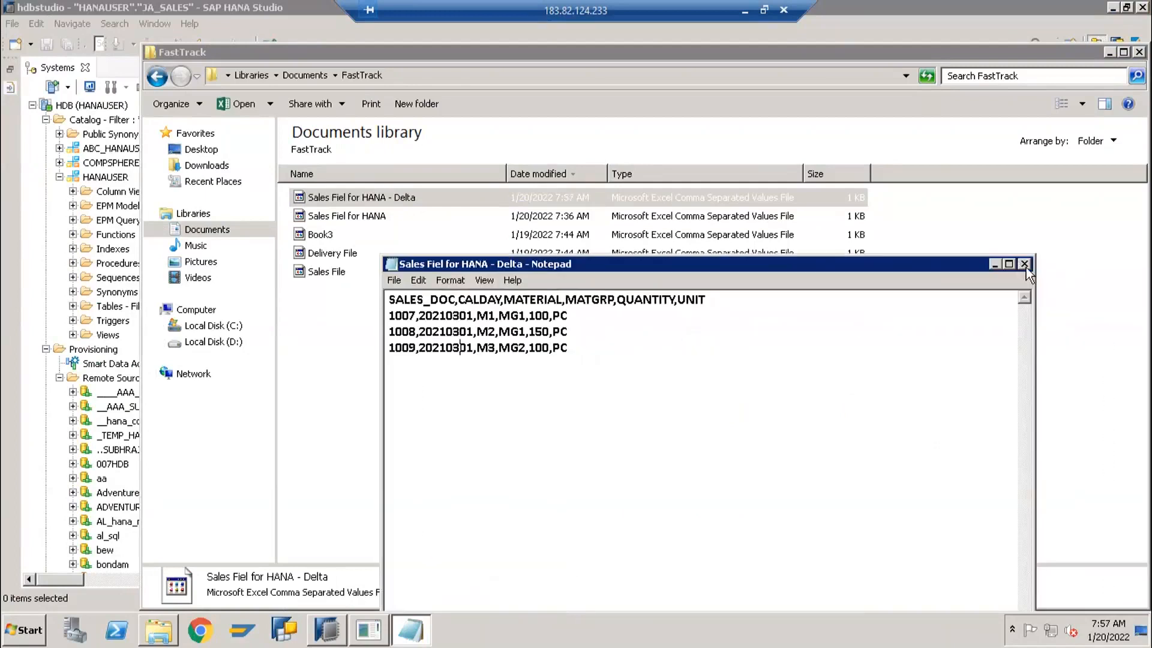
pyautogui.click(1025, 264)
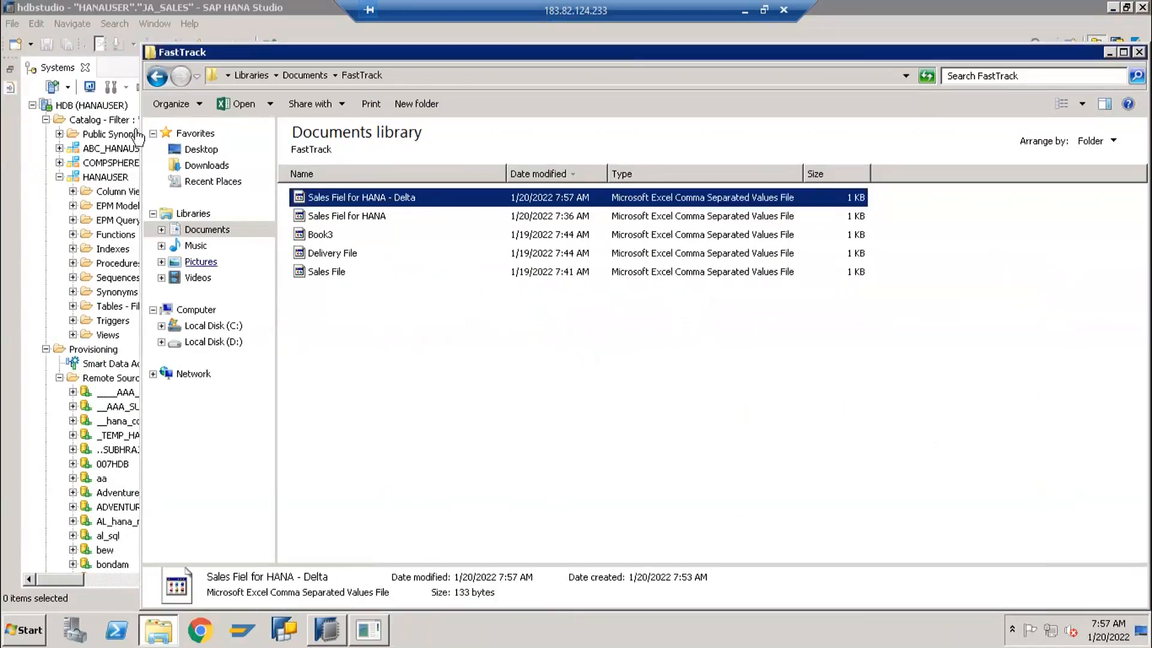
# Collapse Provisioning in SAP HANA Studio and start a Data from Local File import with HDB (HANAUSER) as target system
pyautogui.click(132, 106)
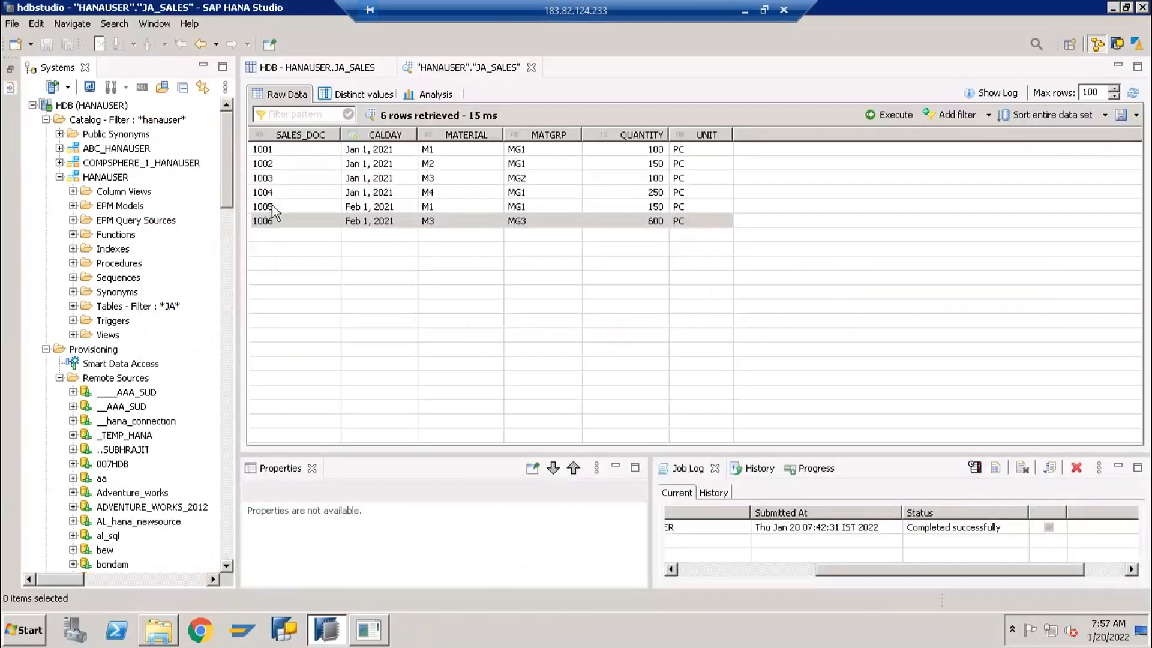
pyautogui.click(46, 349)
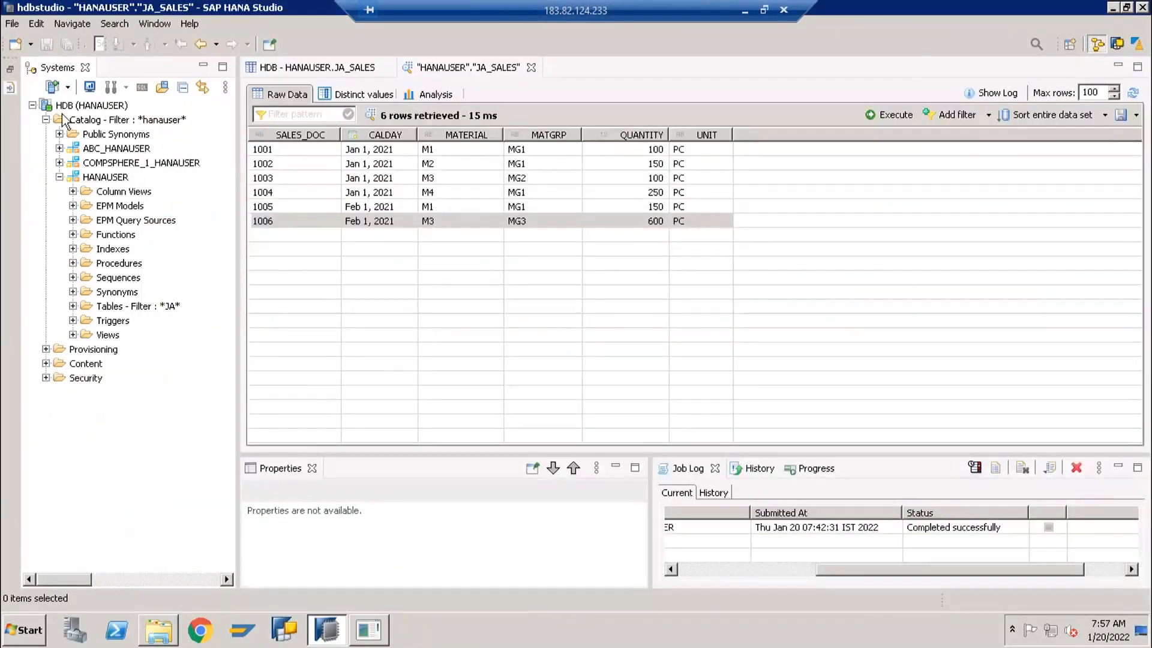
pyautogui.click(12, 23)
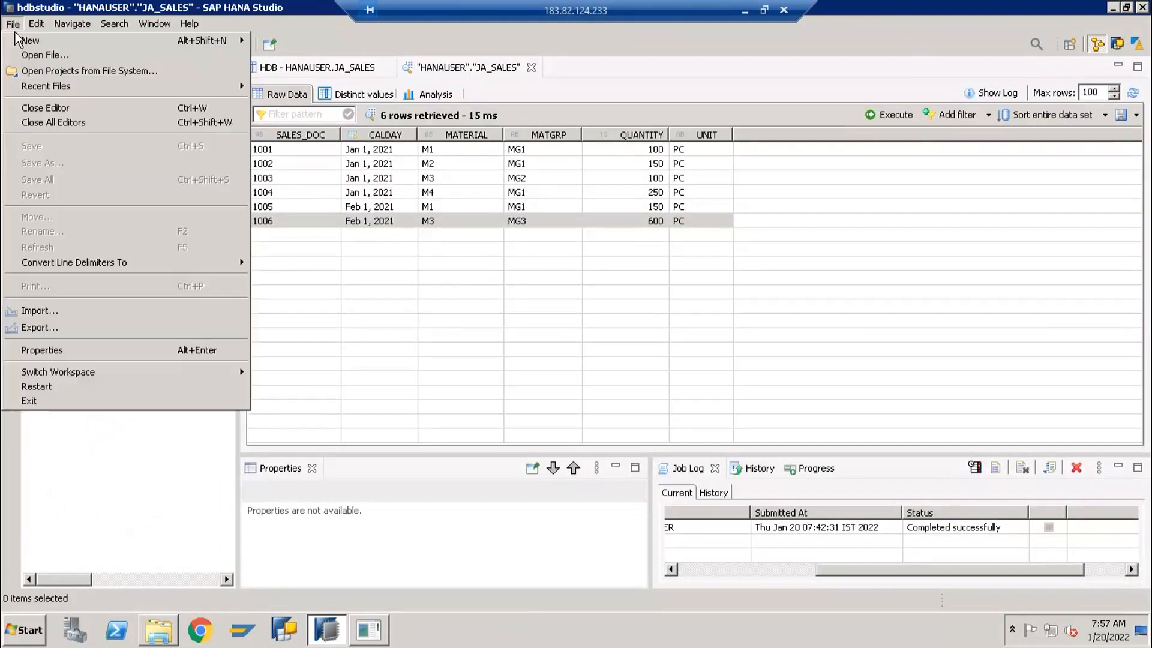
pyautogui.click(69, 312)
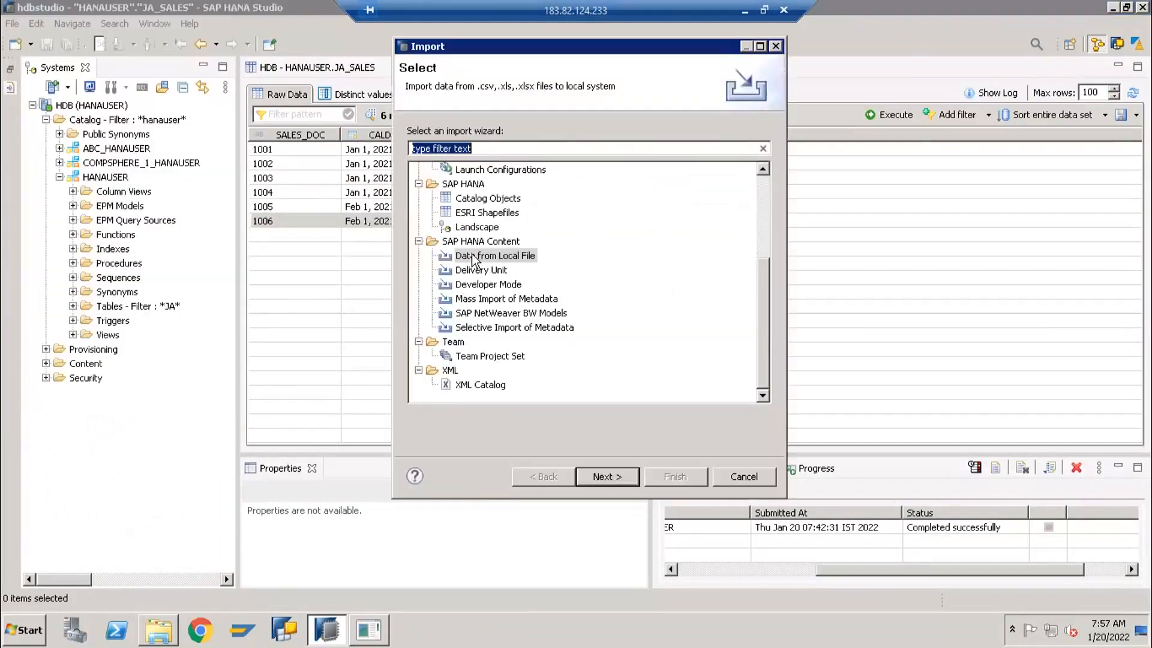
pyautogui.click(475, 257)
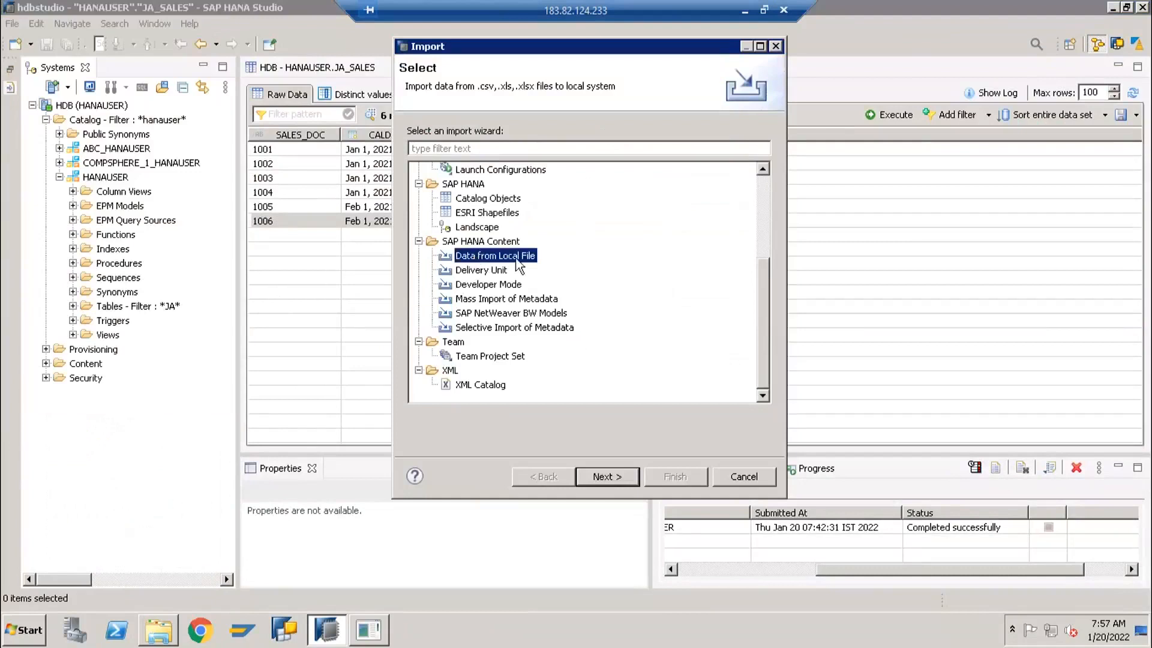
pyautogui.click(599, 476)
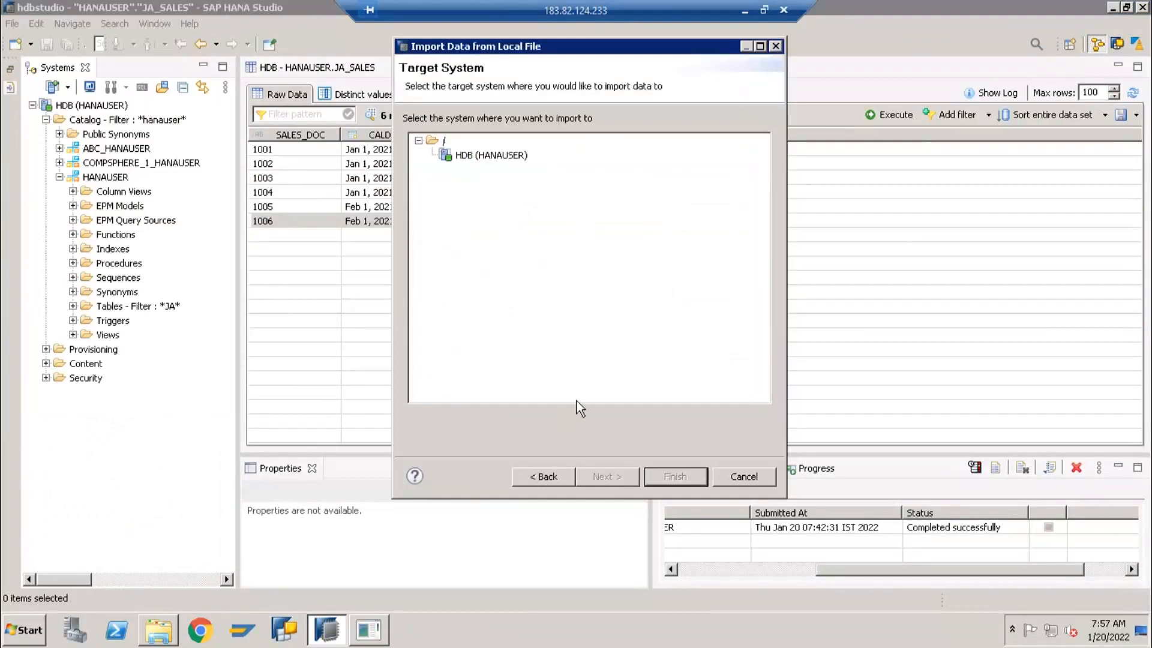
pyautogui.click(483, 157)
pyautogui.click(608, 478)
# Choose Sales Fiel for HANA - Delta as the import source file and specify that a header row exists
pyautogui.click(937, 138)
pyautogui.click(608, 210)
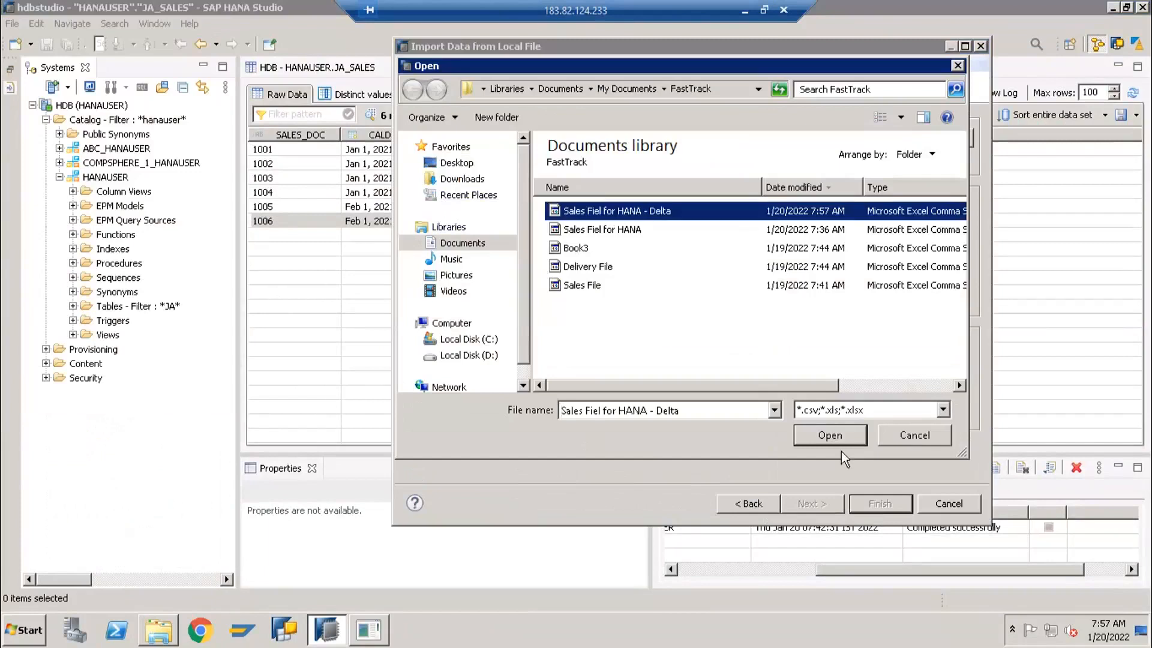
pyautogui.click(830, 435)
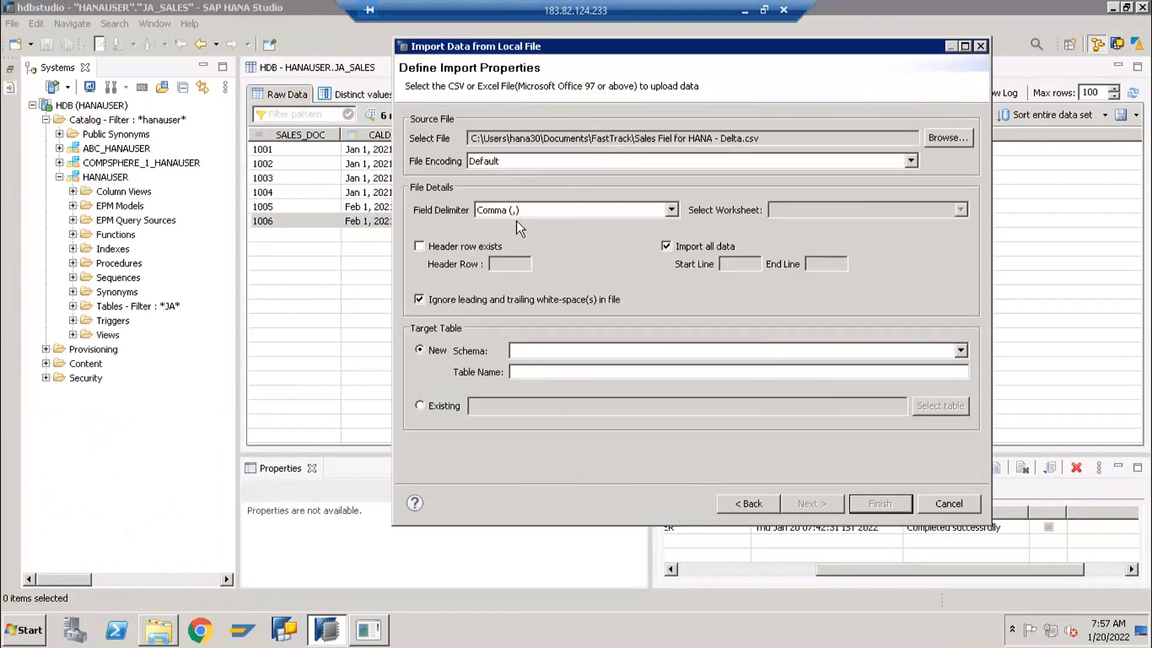
pyautogui.click(441, 247)
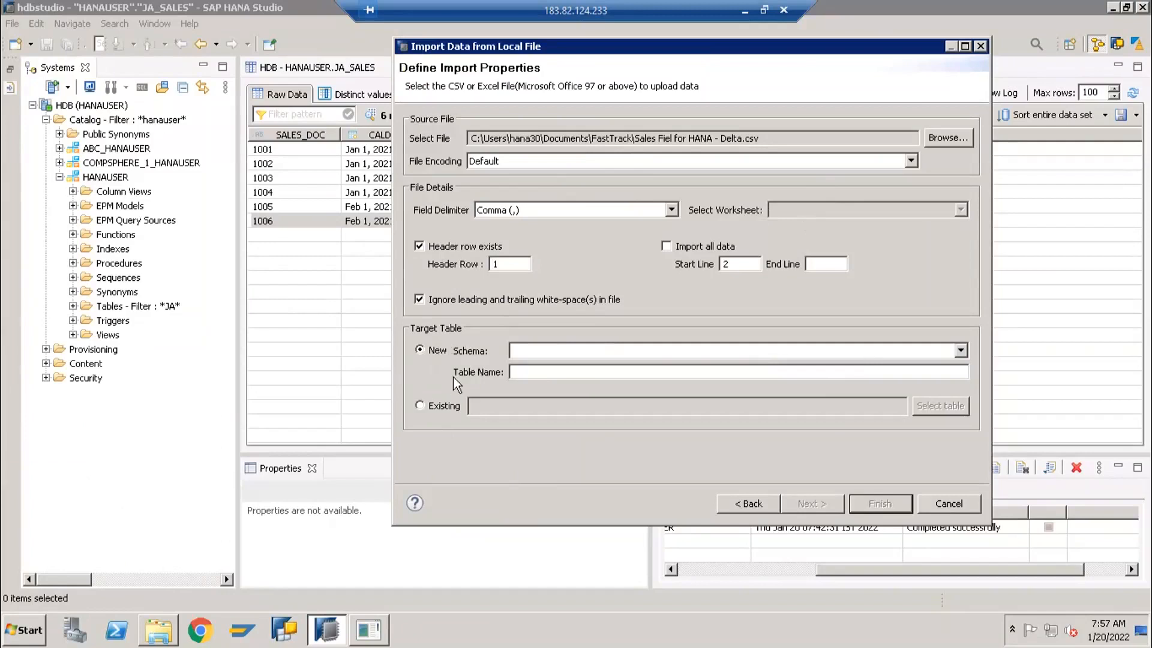
# Choose the existing table JA_SALES in the HANAUSER schema as the import target and continue to the column mappings
pyautogui.click(440, 408)
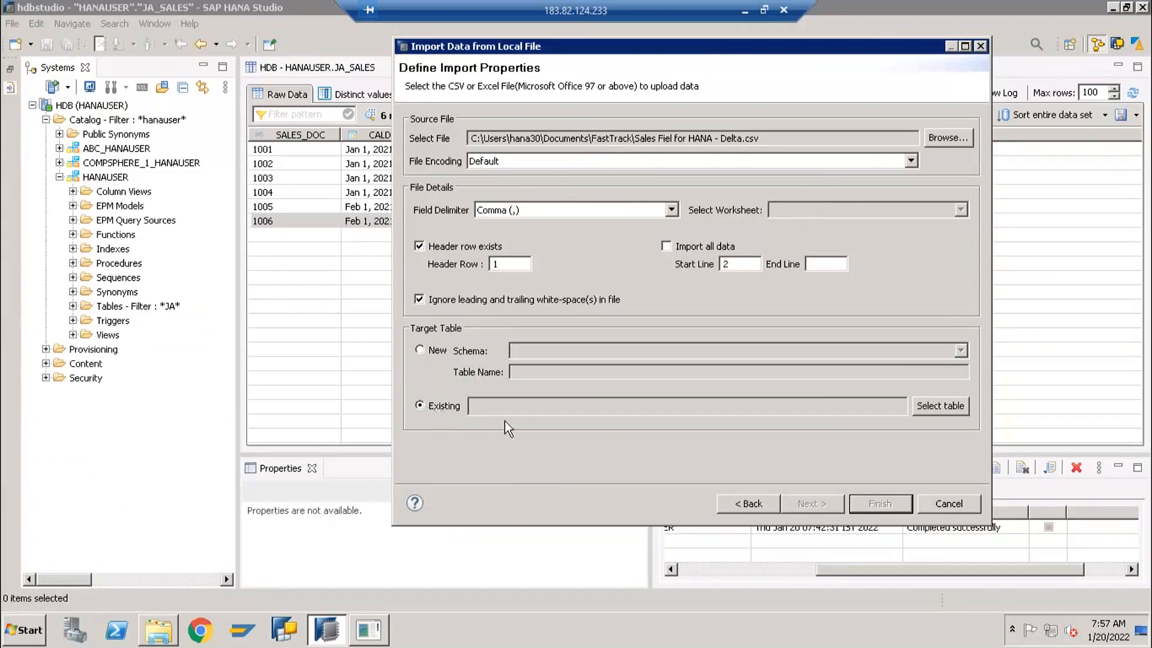
pyautogui.click(938, 406)
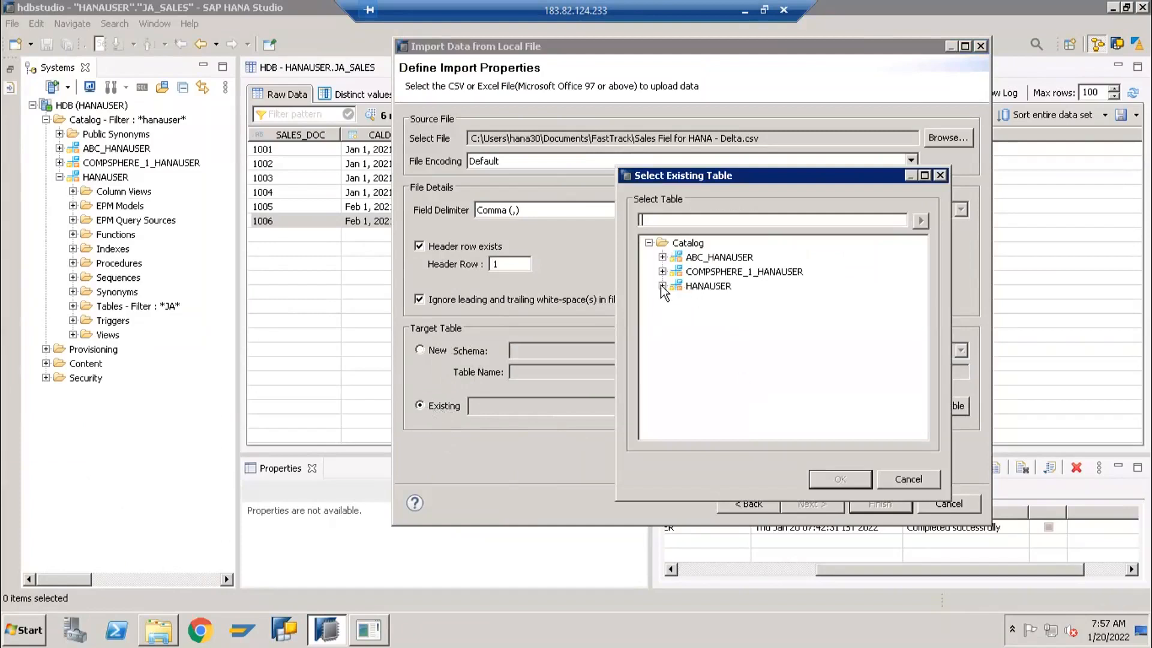
pyautogui.click(662, 285)
pyautogui.click(675, 300)
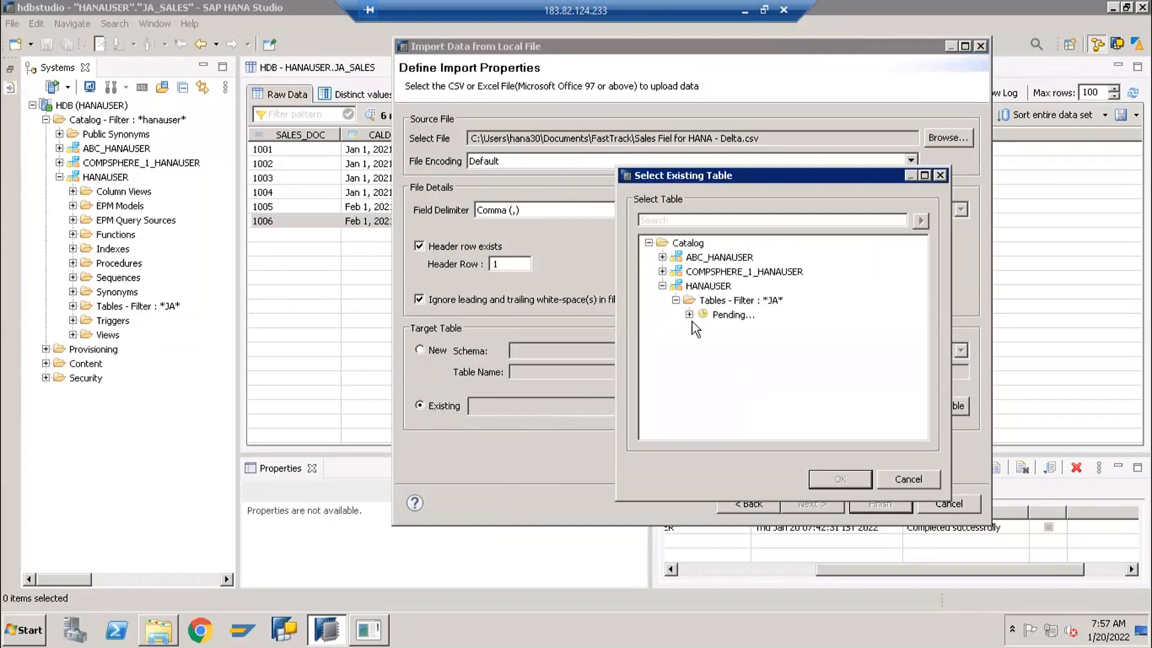
pyautogui.click(732, 343)
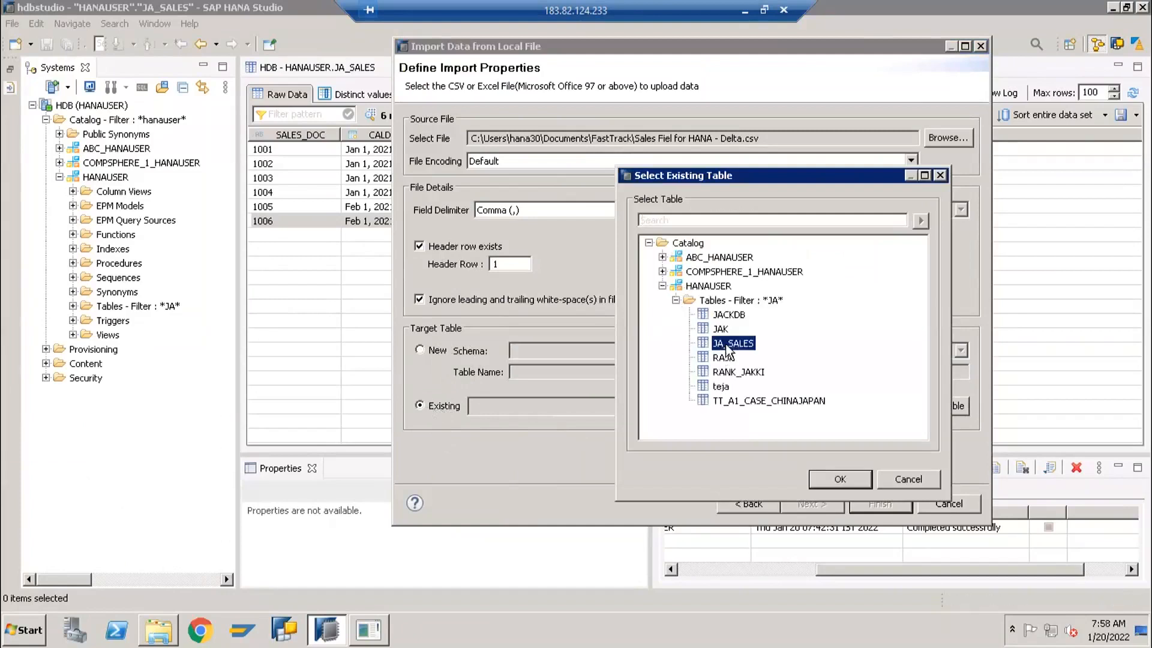
pyautogui.click(839, 480)
pyautogui.click(819, 506)
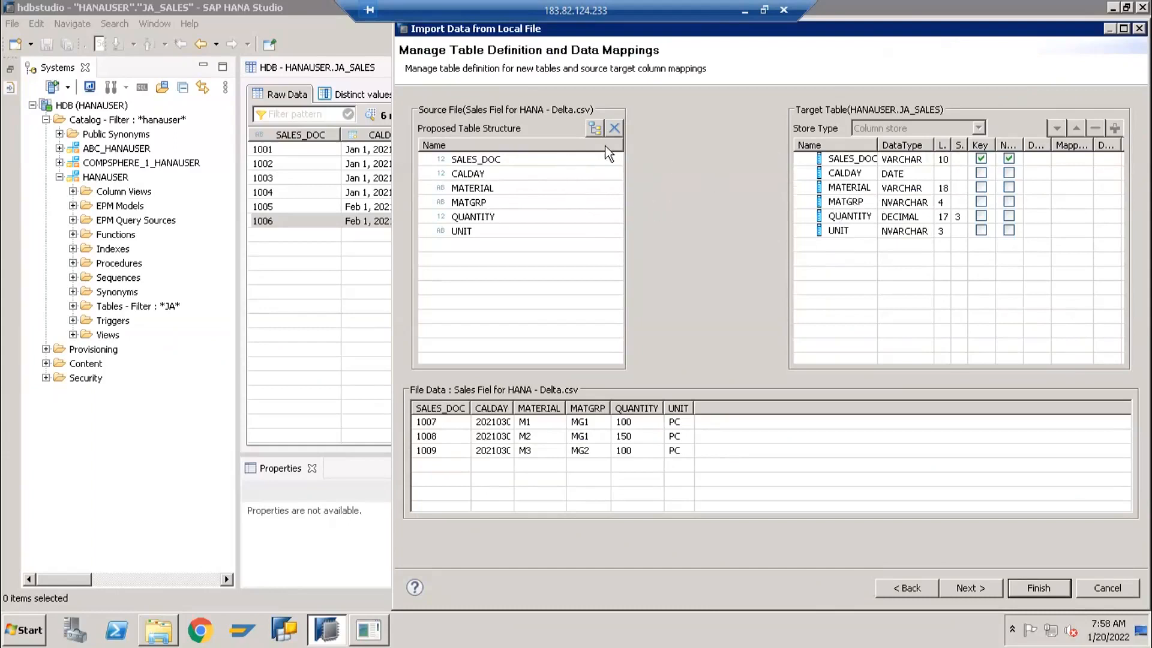
# Map the source SALES_DOC column to its target column, and map all file columns to JA_SALES by name
pyautogui.moveTo(610, 159); pyautogui.dragTo(807, 160)
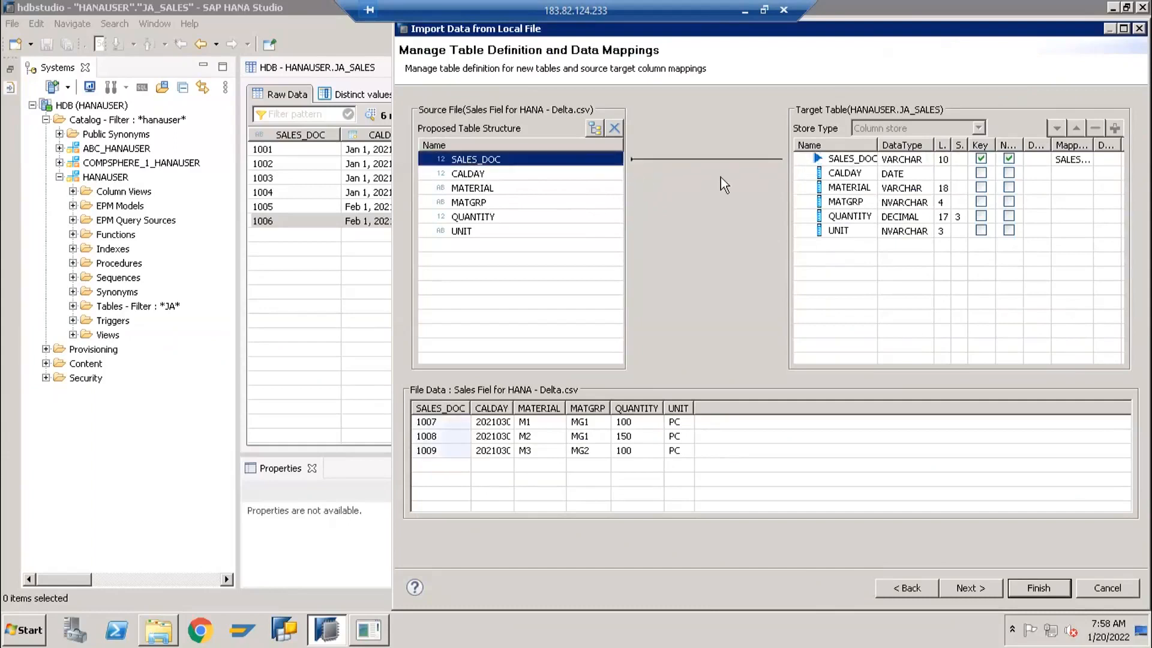
pyautogui.click(591, 131)
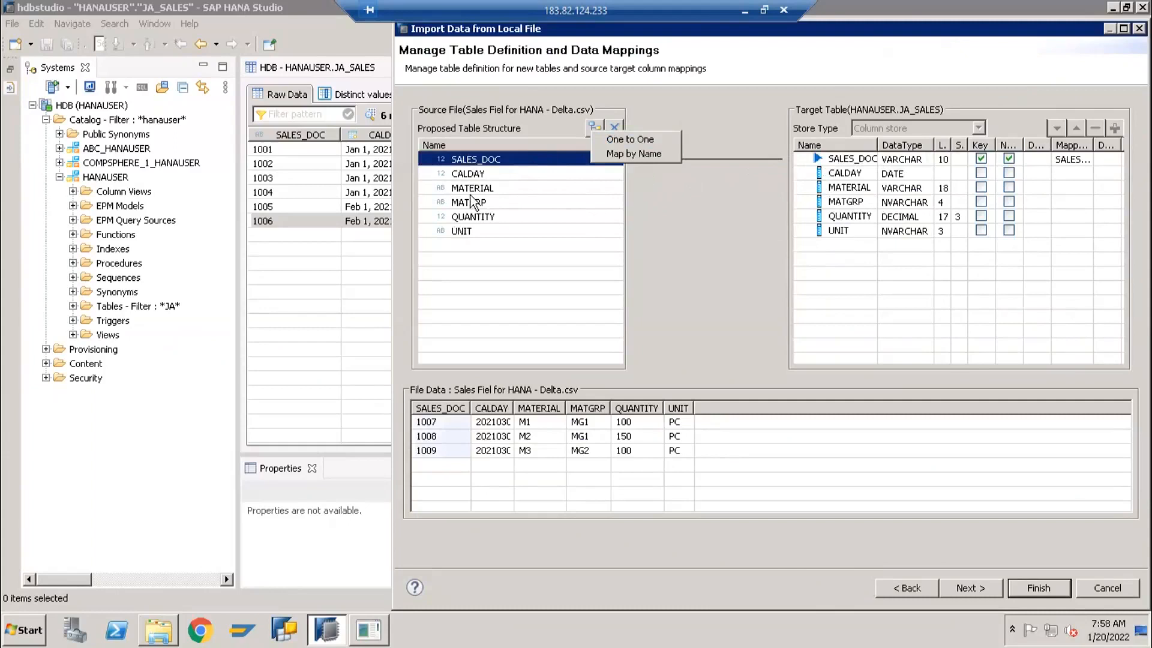
pyautogui.click(624, 157)
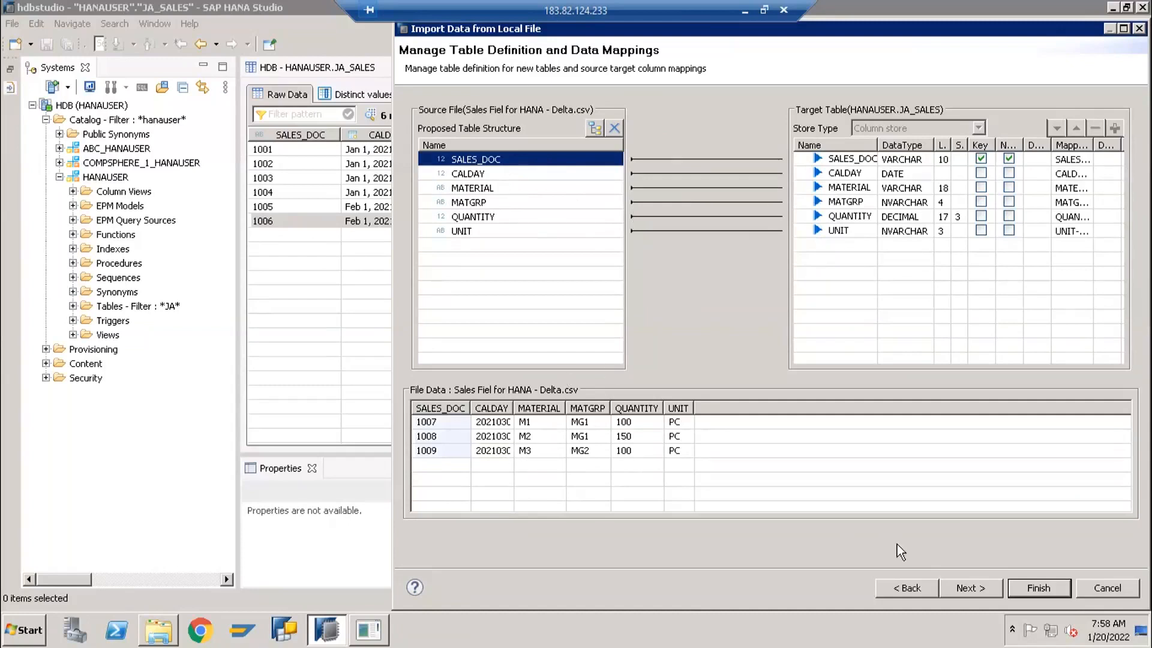
# Finish importing the delta file into JA_SALES and refresh the table's data preview
pyautogui.click(972, 588)
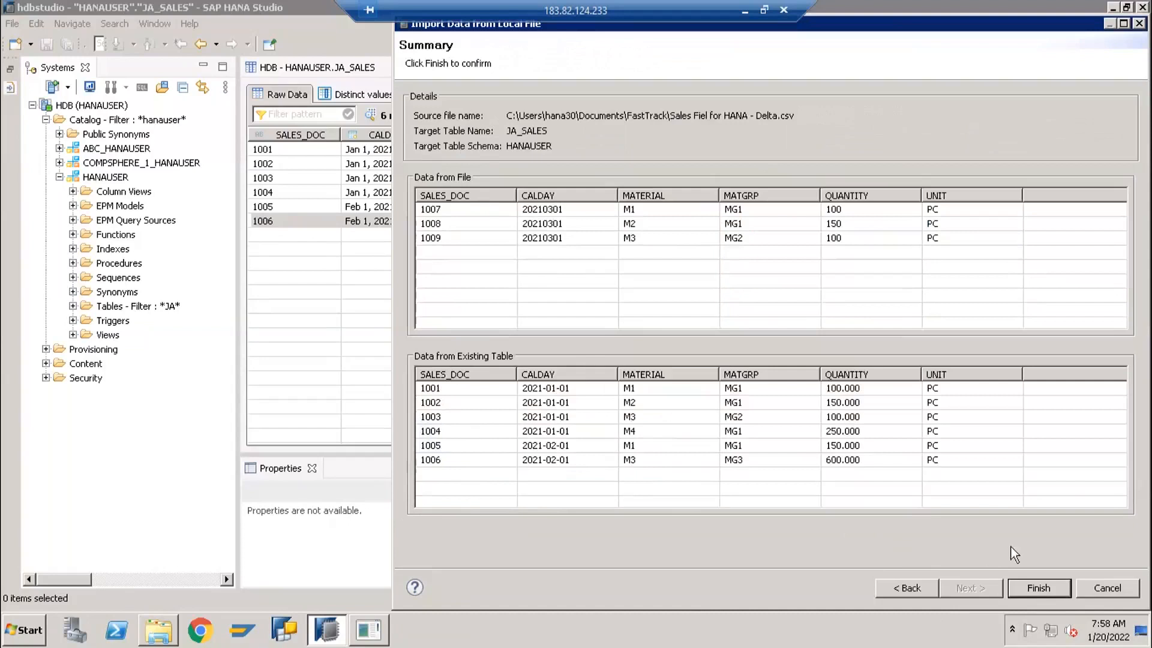
pyautogui.click(1022, 587)
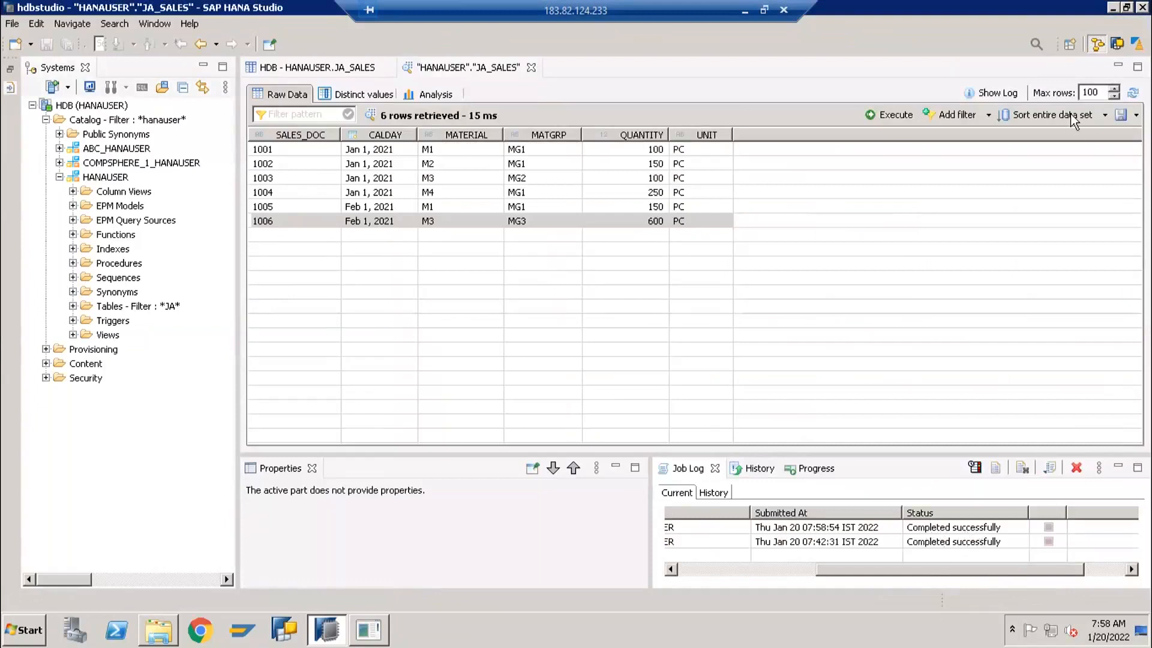
pyautogui.click(595, 273)
pyautogui.press('F5')
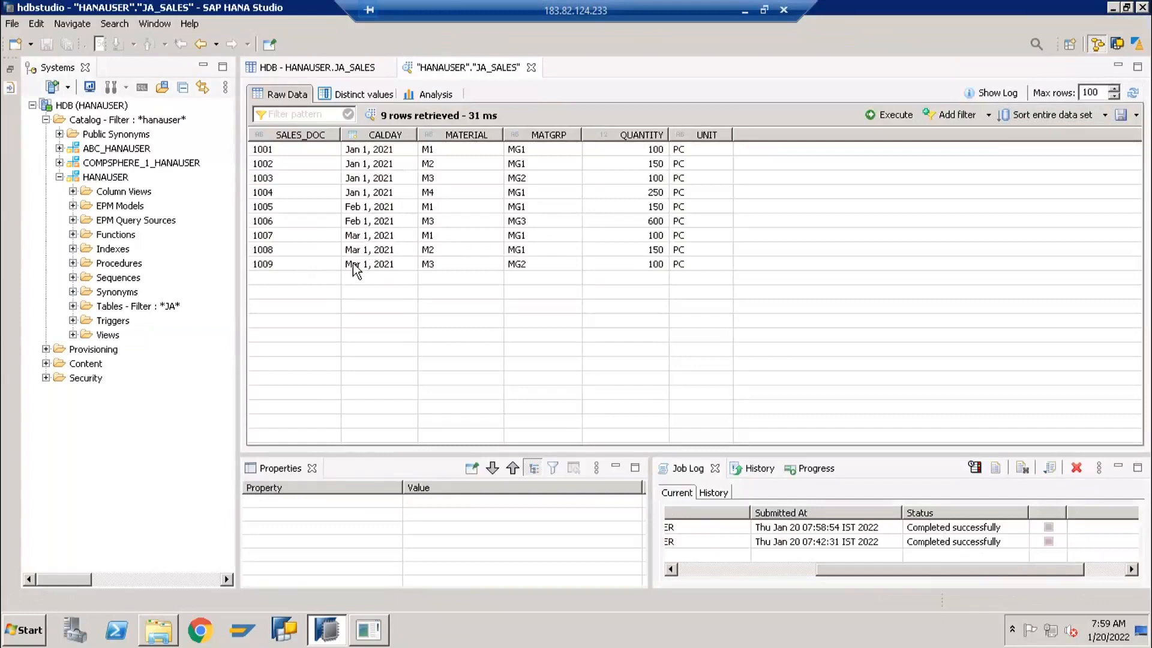
# Examine the sales document rows 1001 to 1009 in the JA_SALES data preview, including their dates, materials and quantities
pyautogui.click(310, 254)
pyautogui.click(302, 205)
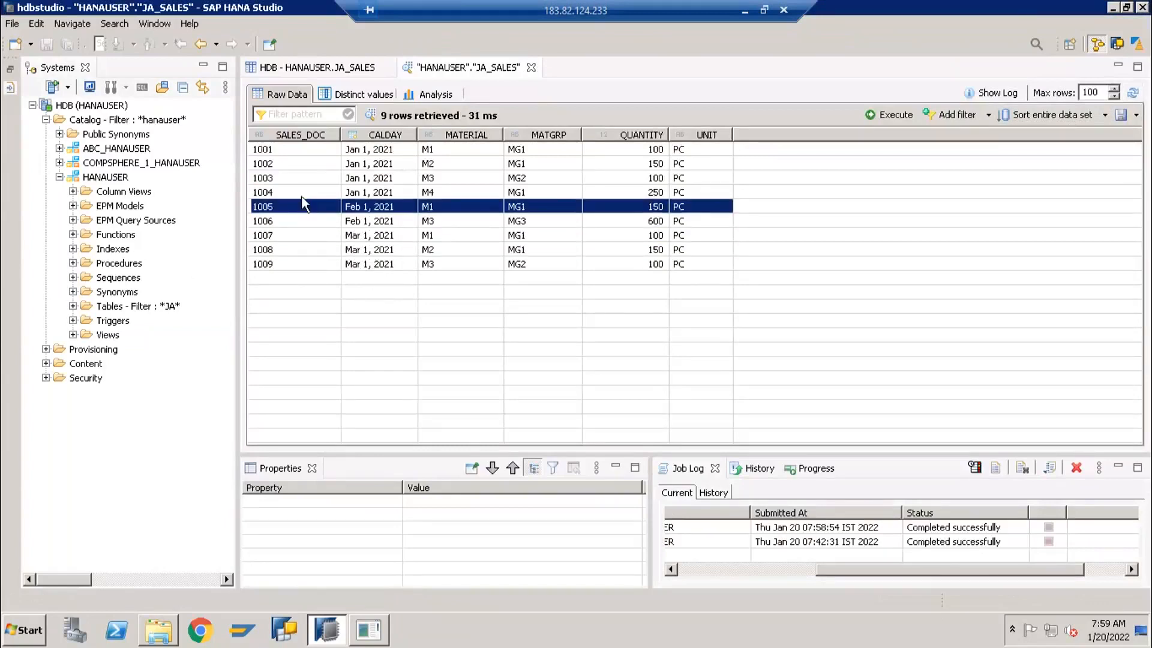
pyautogui.click(301, 191)
pyautogui.click(300, 177)
pyautogui.click(302, 163)
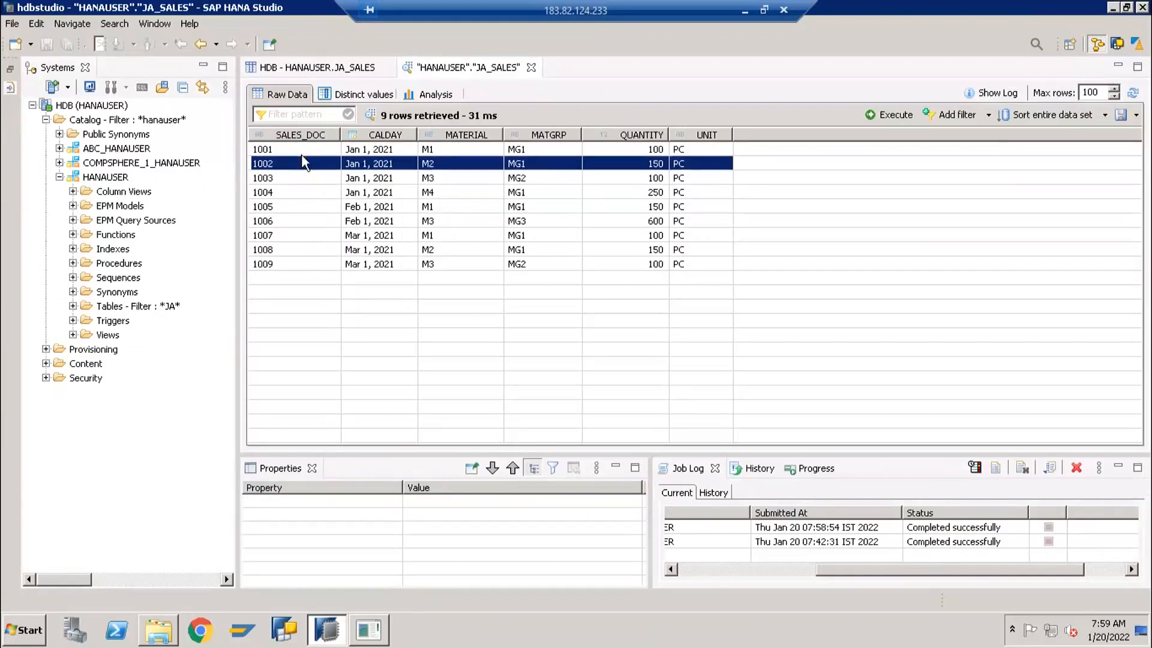
pyautogui.click(301, 154)
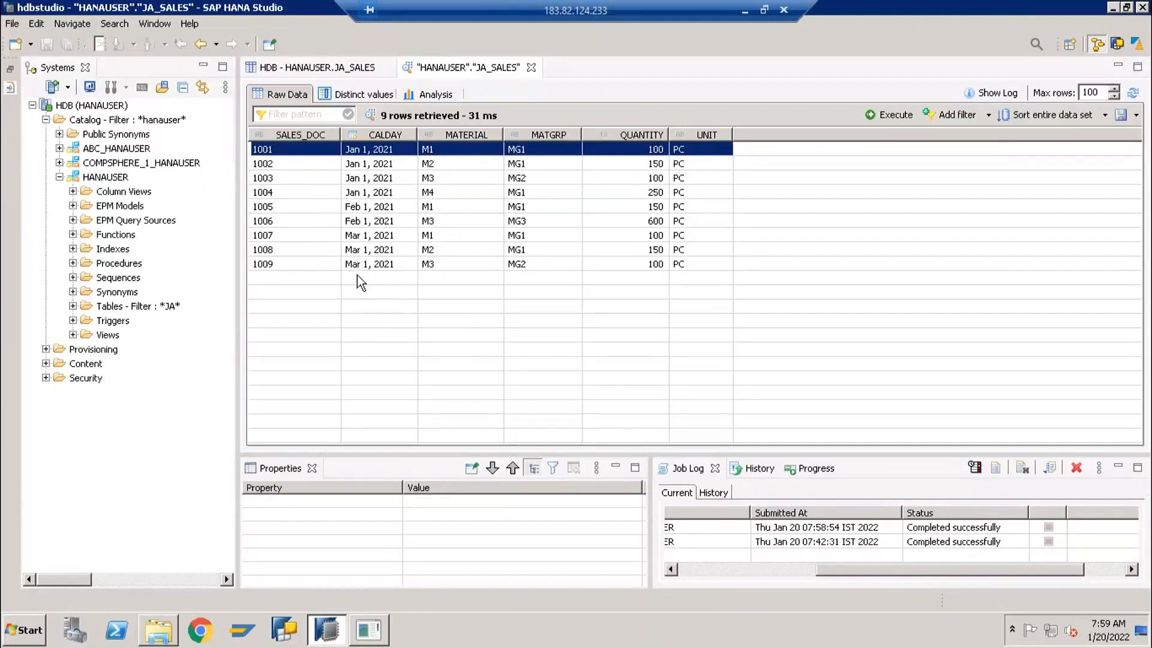
pyautogui.click(287, 221)
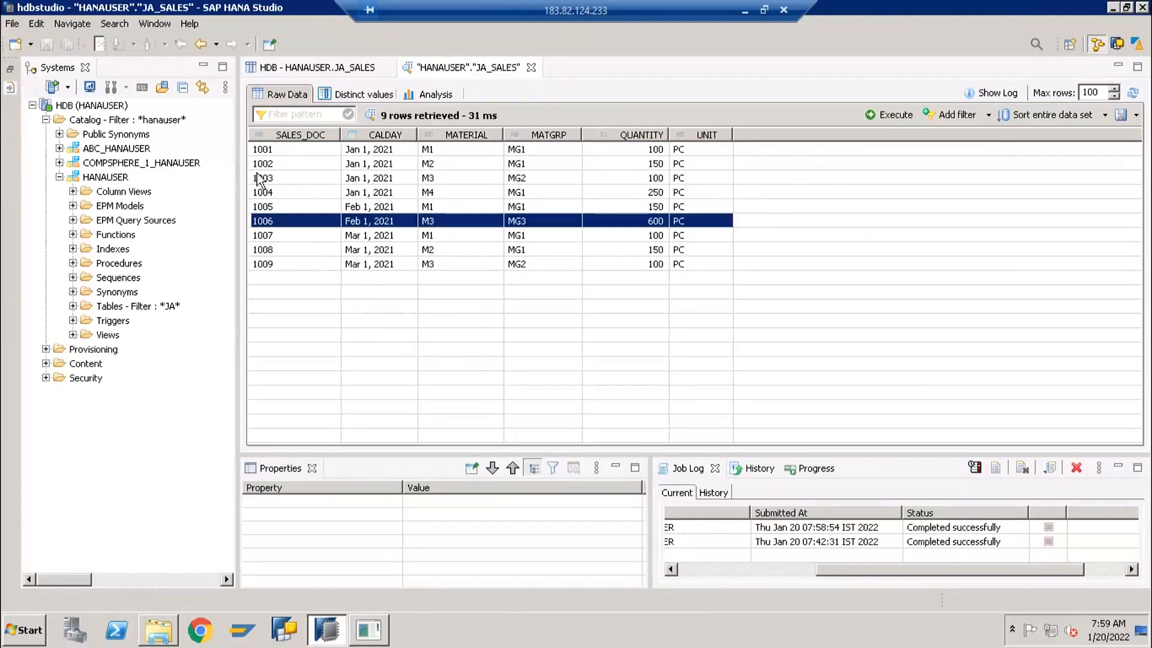
pyautogui.click(277, 164)
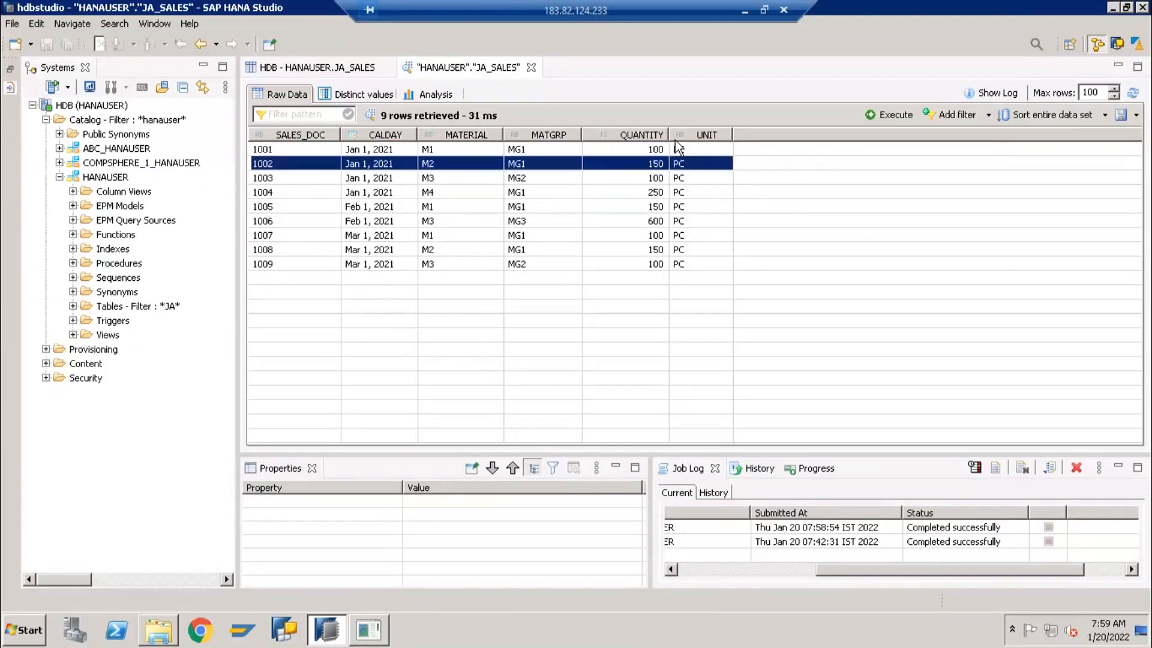
pyautogui.click(300, 192)
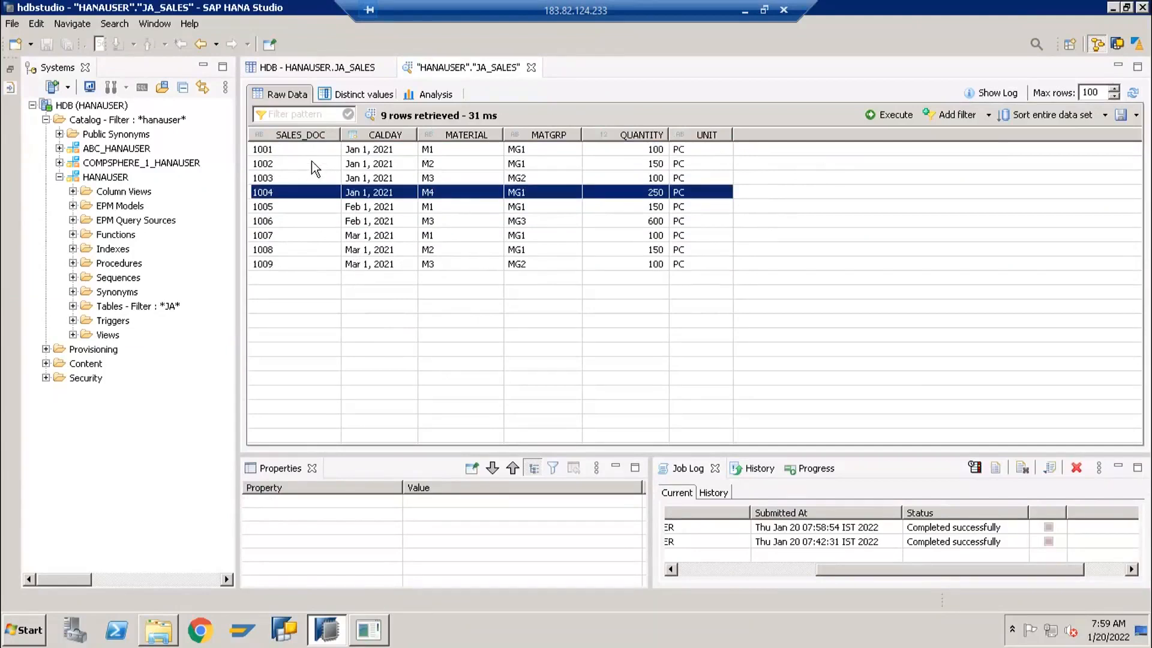
pyautogui.click(297, 179)
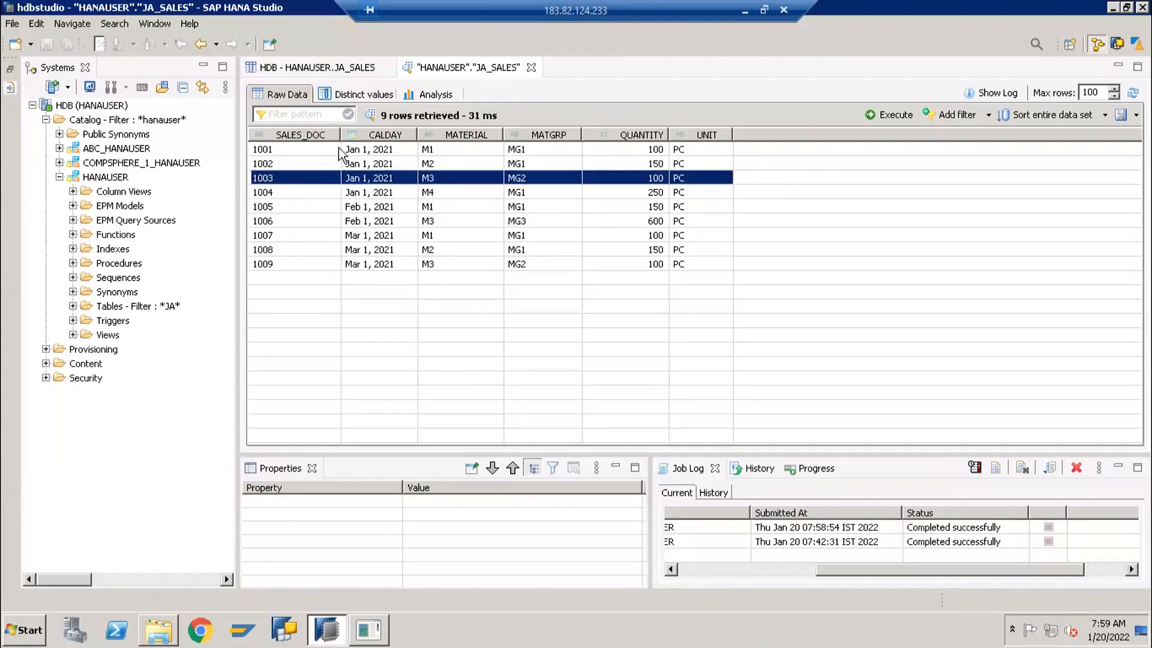
pyautogui.click(297, 150)
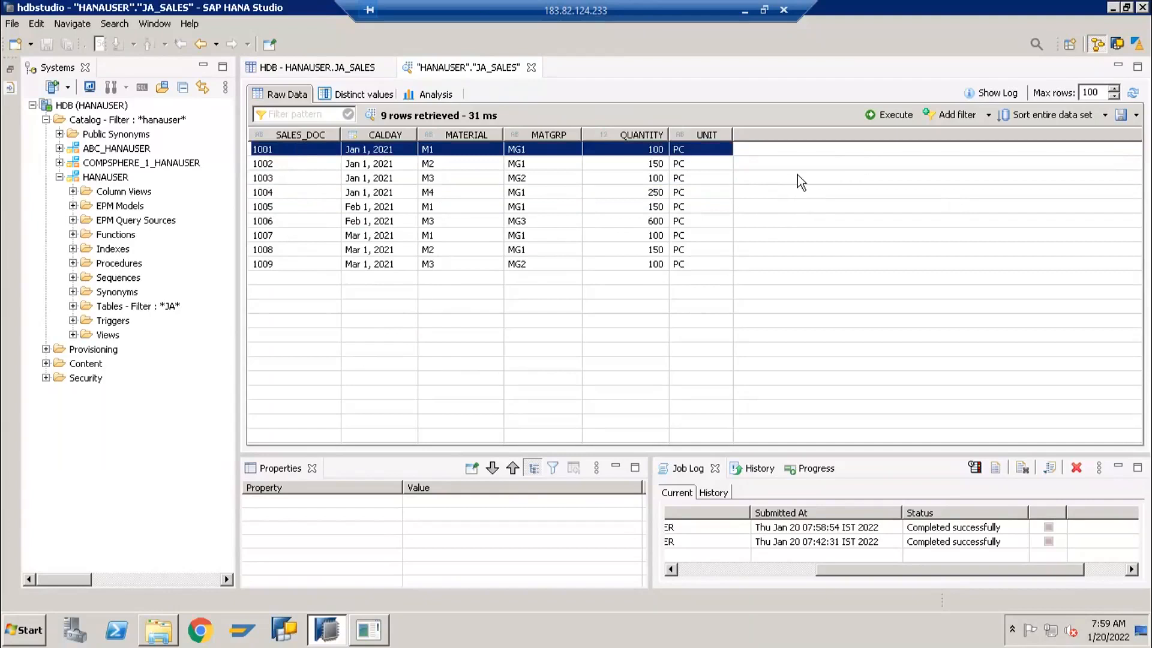
pyautogui.click(264, 266)
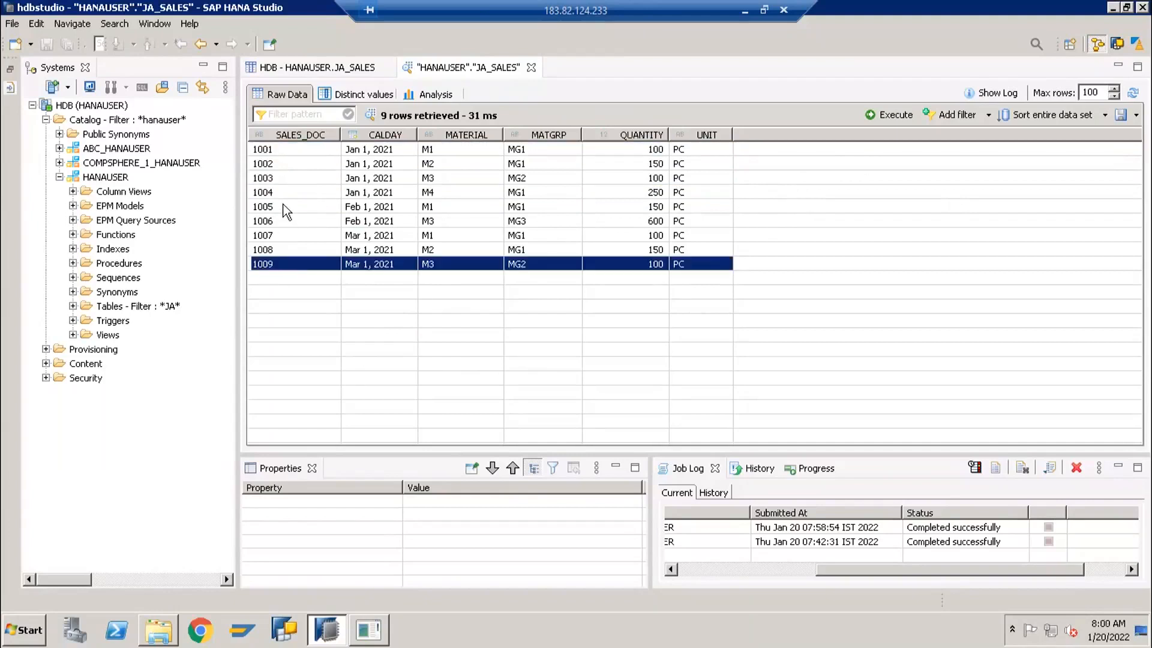
pyautogui.click(276, 222)
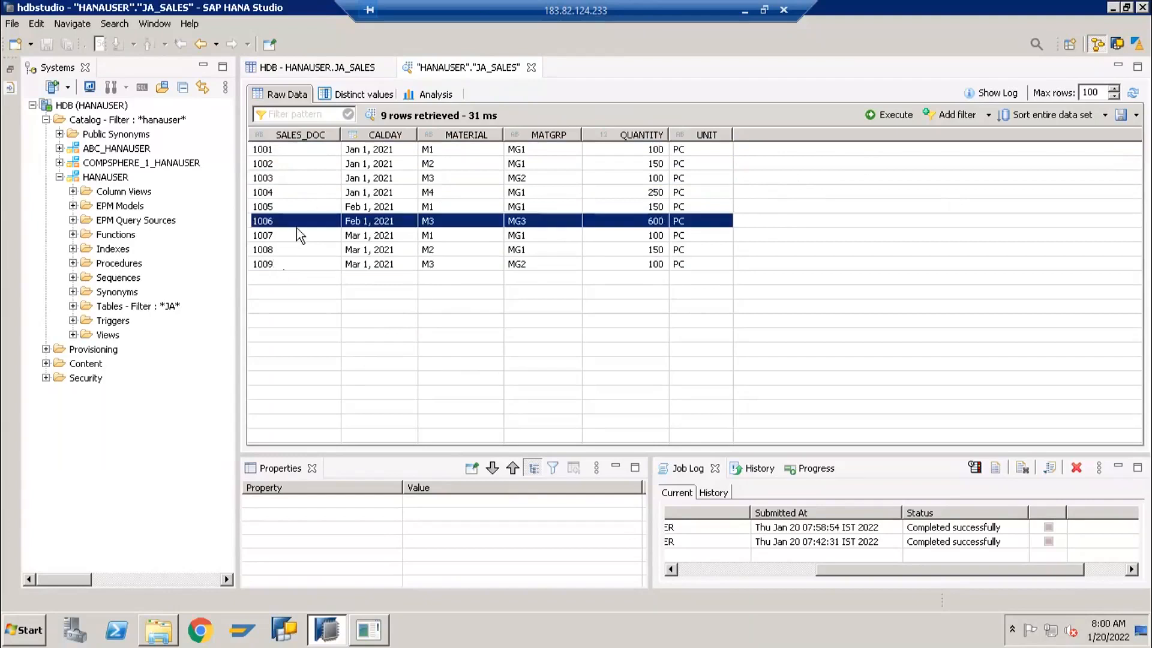
pyautogui.click(290, 261)
pyautogui.click(296, 235)
pyautogui.click(301, 207)
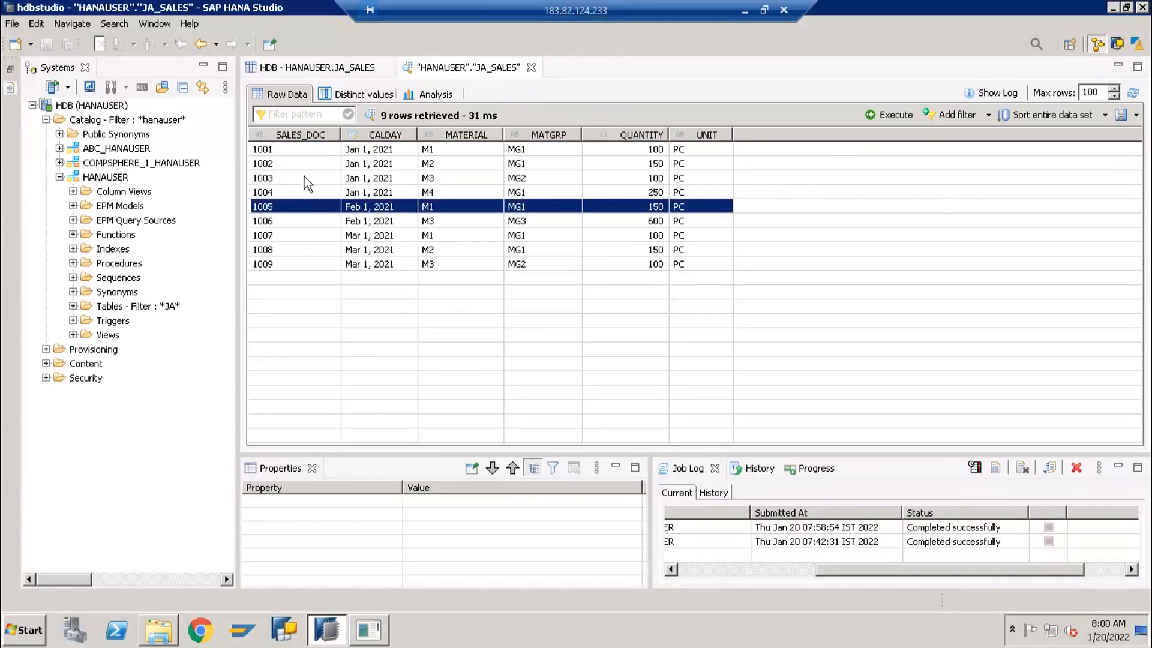
pyautogui.click(304, 174)
pyautogui.click(310, 150)
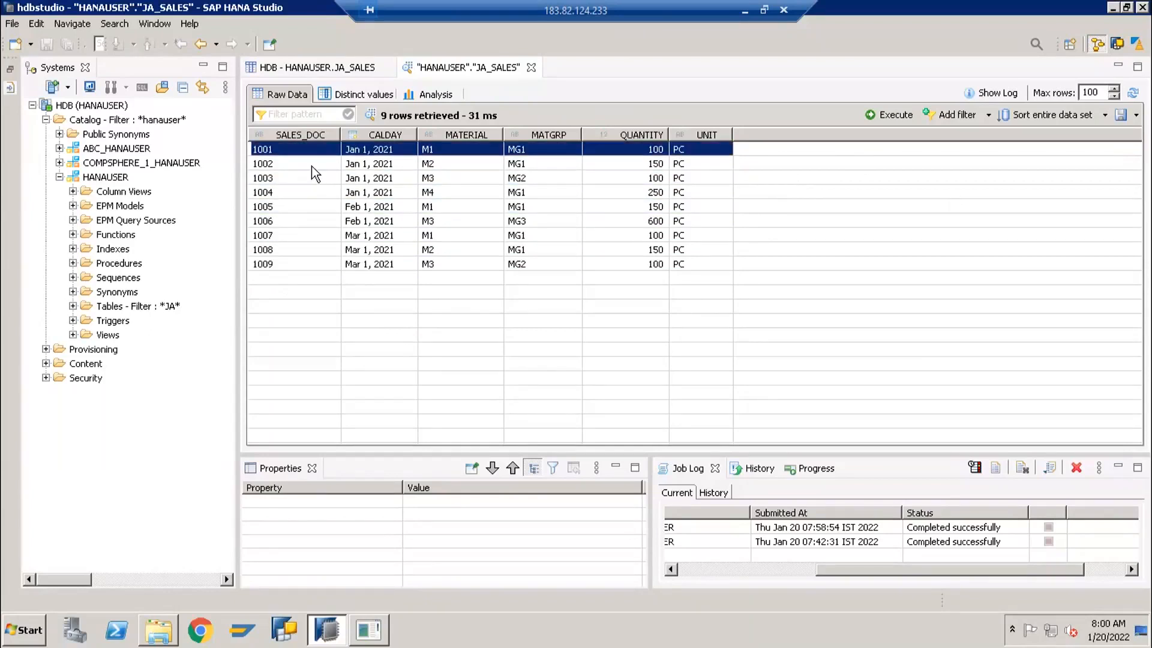
pyautogui.click(311, 165)
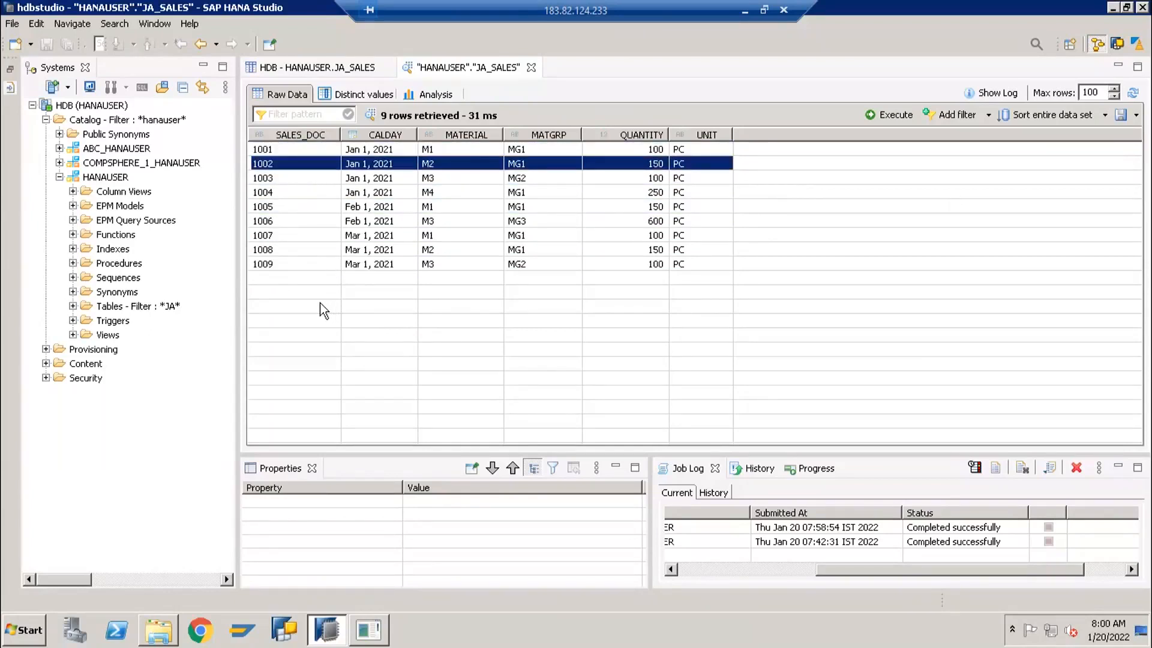
pyautogui.click(284, 209)
pyautogui.click(286, 252)
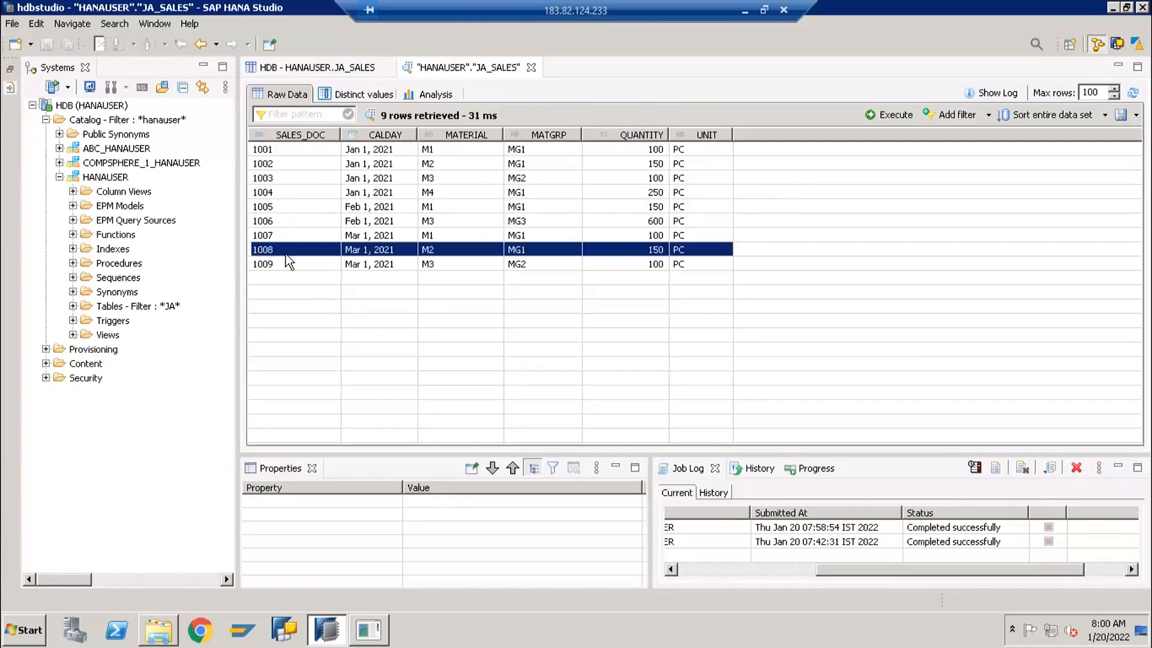
pyautogui.click(297, 219)
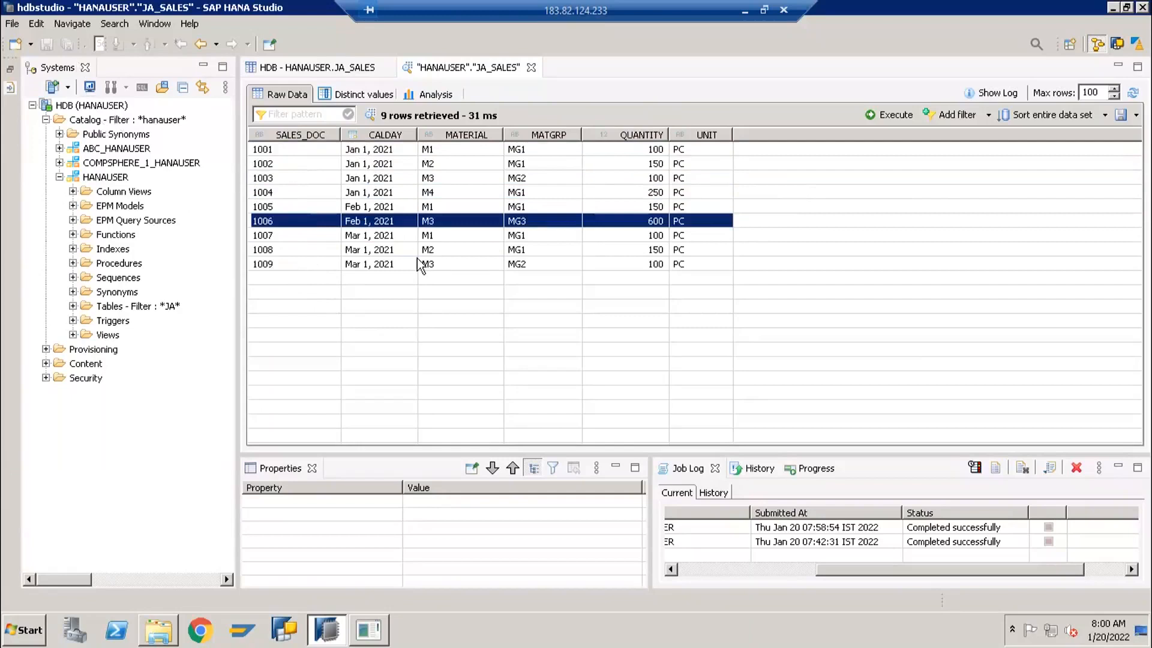
pyautogui.click(286, 264)
pyautogui.click(285, 249)
pyautogui.click(286, 236)
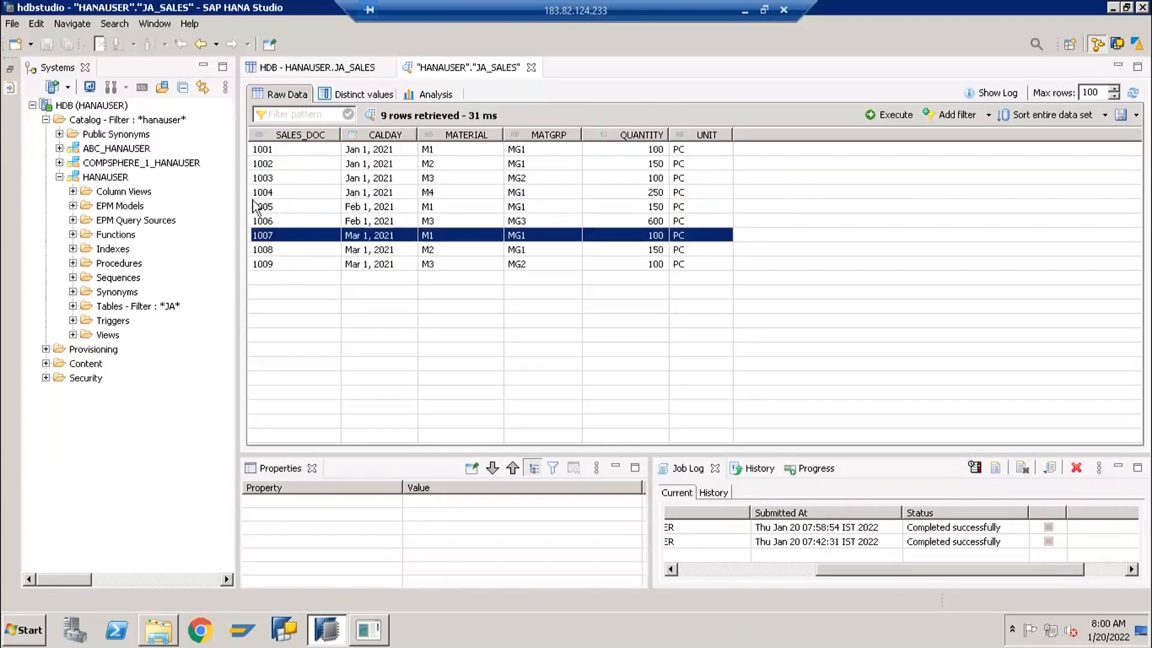
pyautogui.click(308, 159)
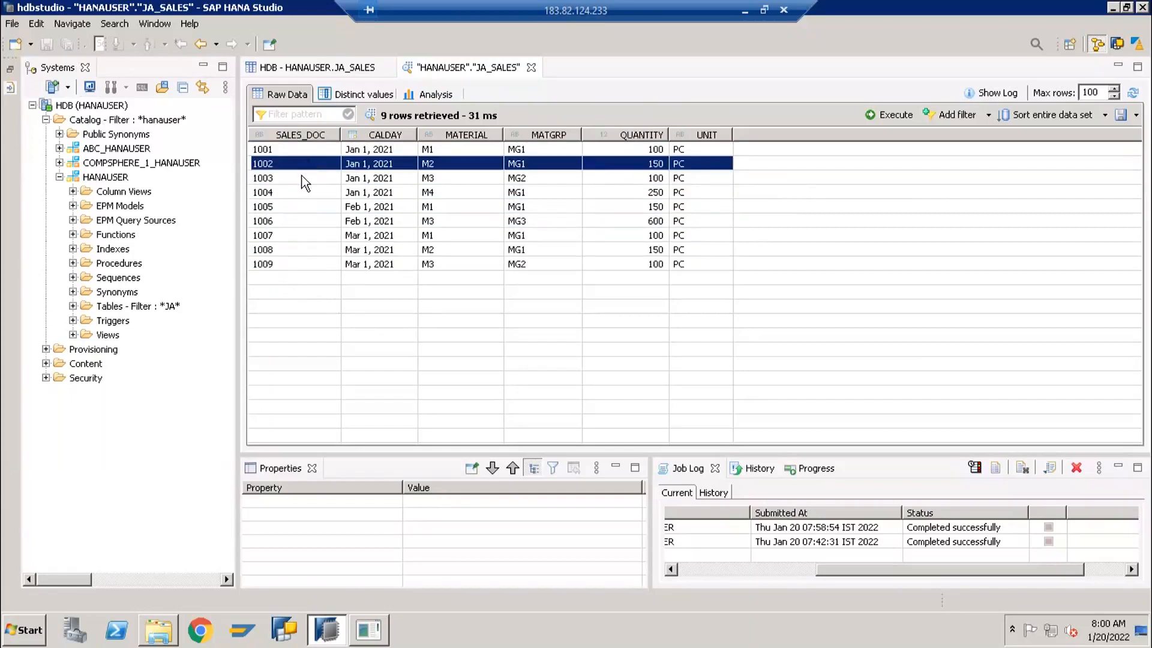
pyautogui.click(305, 179)
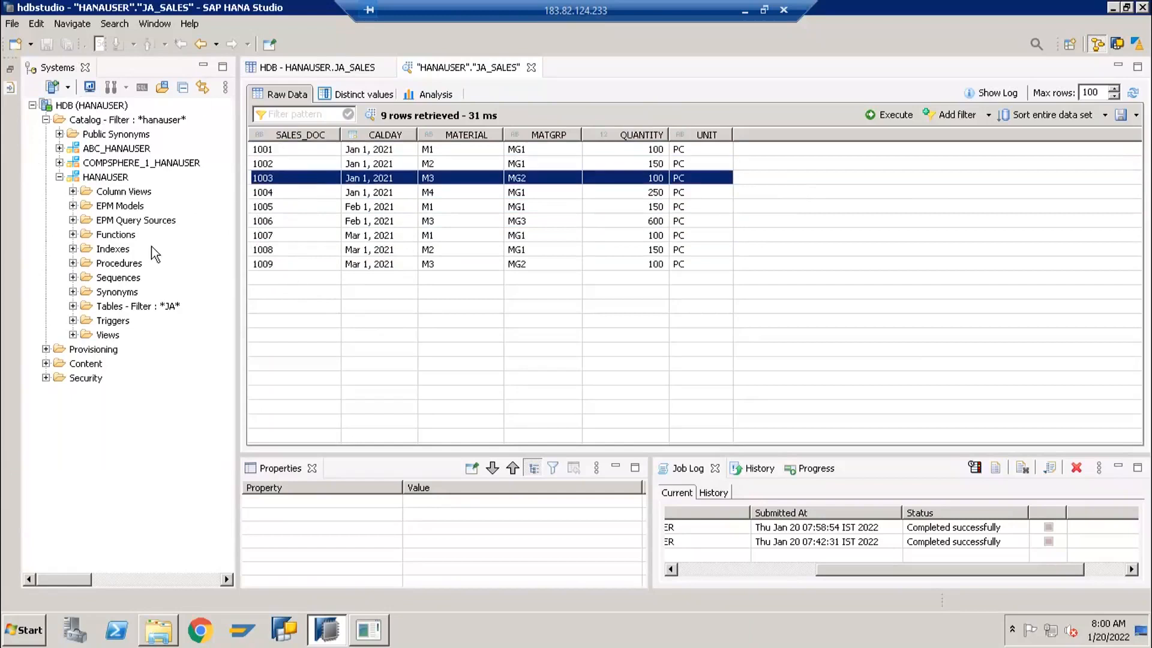
# Close the JA_SALES data preview and start a new column store table named JA_DELIVERY in the HANAUSER schema
pyautogui.click(12, 24)
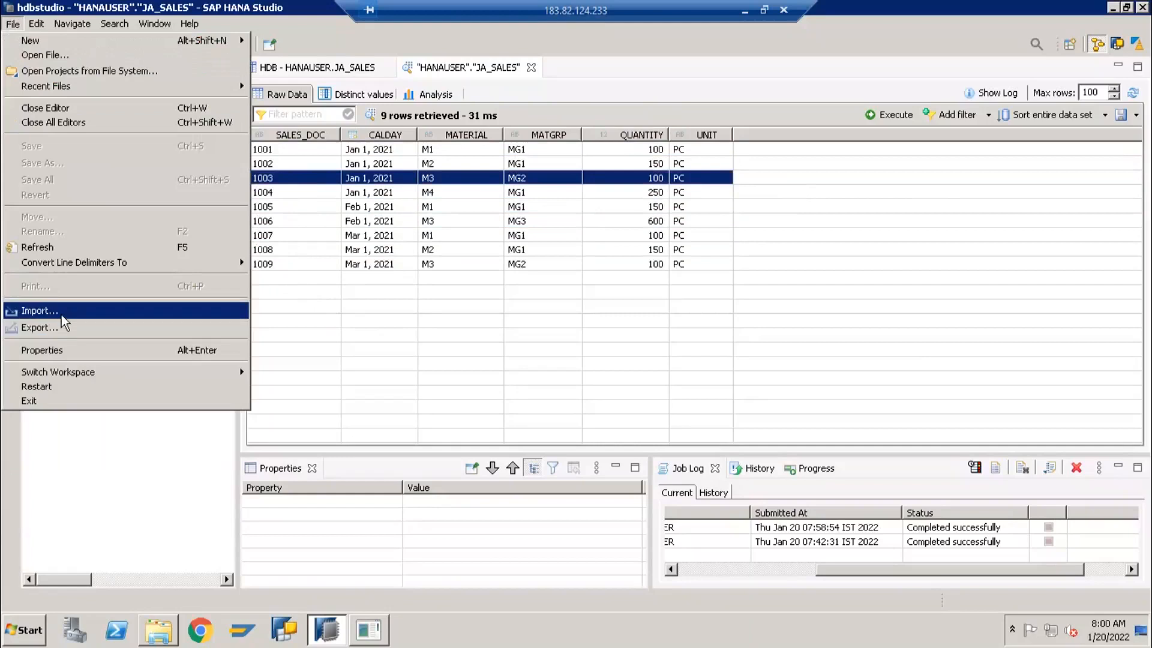
pyautogui.click(542, 251)
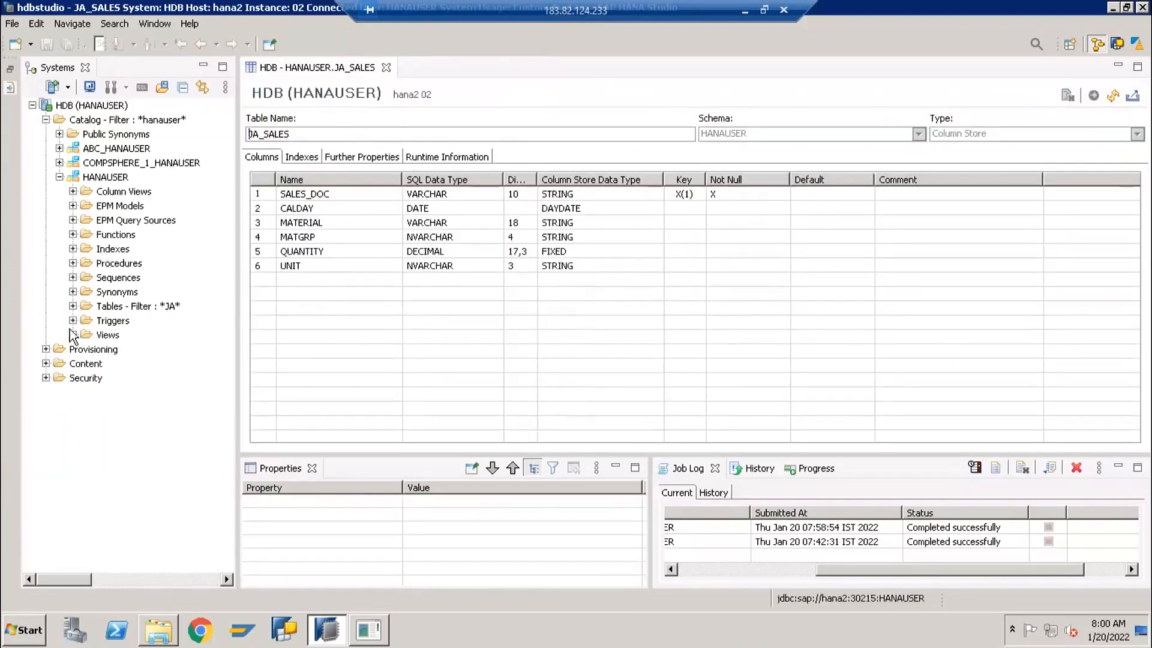
pyautogui.click(73, 306)
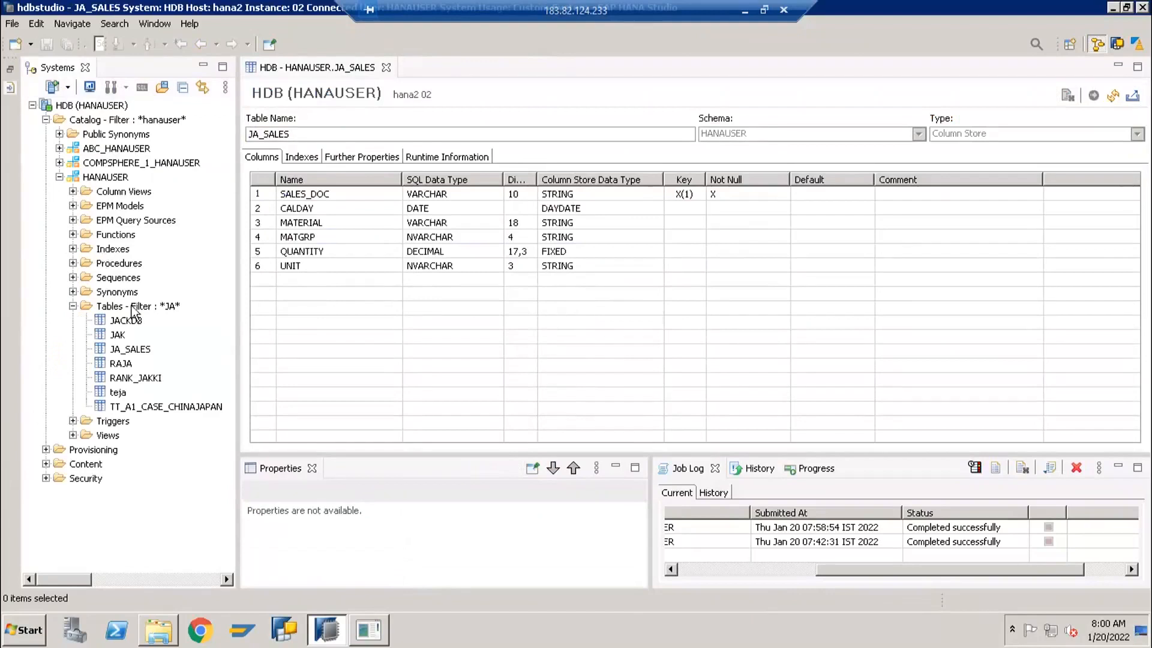
pyautogui.click(127, 306)
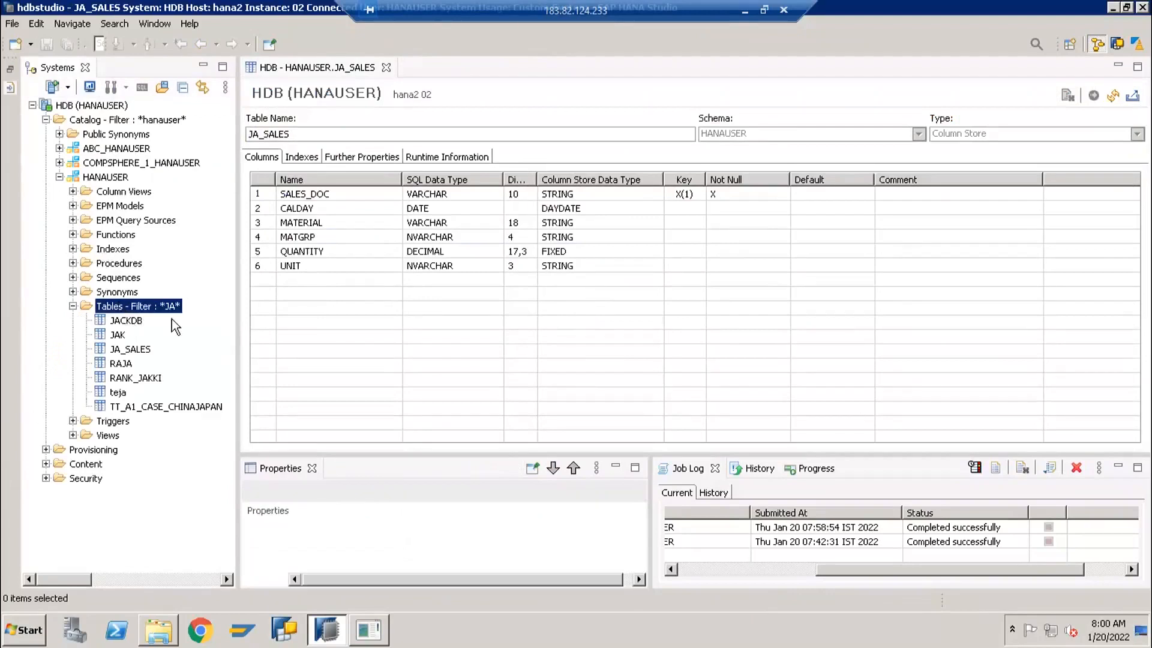
pyautogui.rightClick(120, 304)
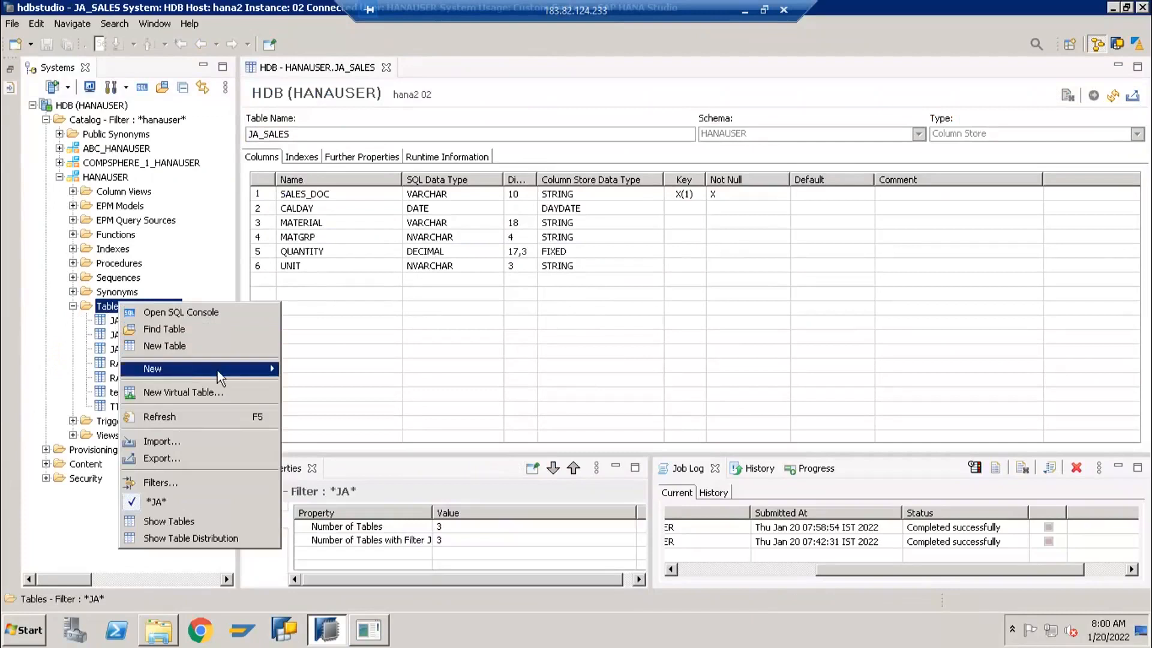
pyautogui.click(150, 346)
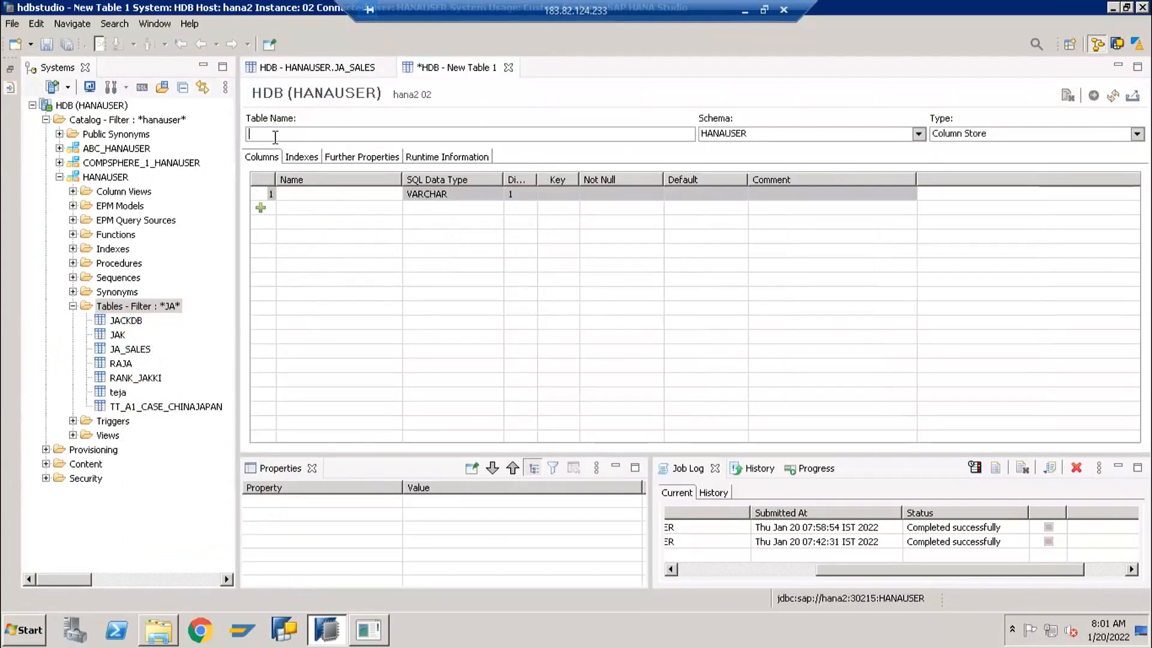
pyautogui.write('JA_DE')
pyautogui.write('_')
pyautogui.write('IVERY')
# Define the first column of JA_DELIVERY as DELIVERY with data type NVARCHAR and length 10
pyautogui.click(299, 200)
pyautogui.write('DELIVER')
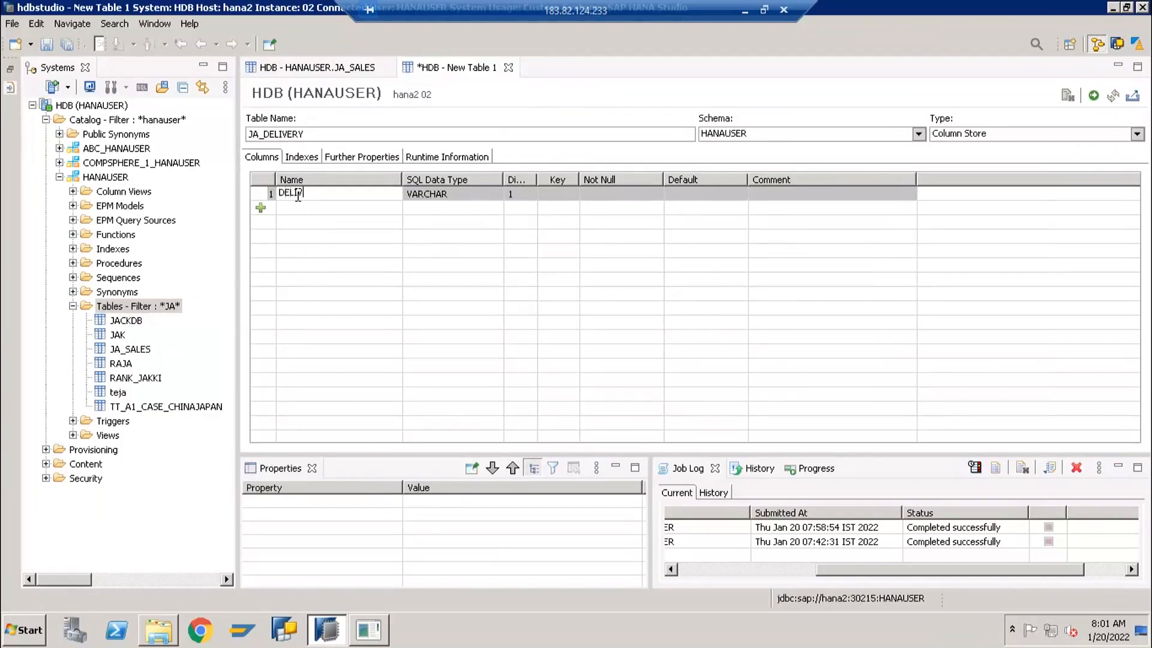
pyautogui.write('Y')
pyautogui.press('Return')
pyautogui.click(461, 194)
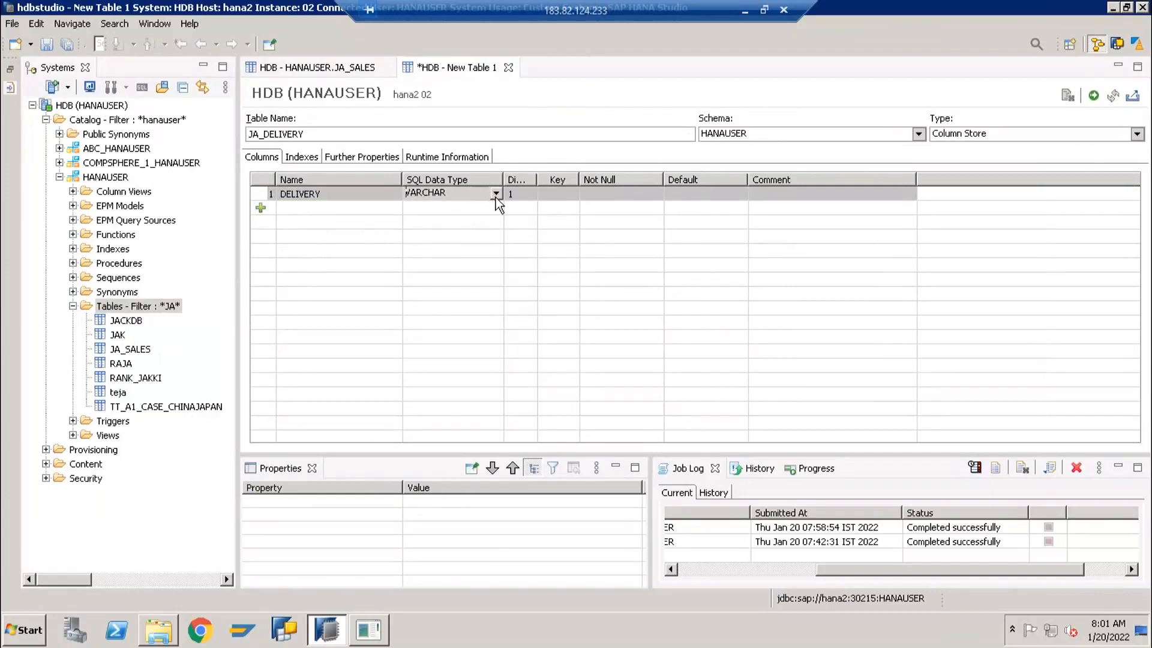
pyautogui.click(496, 194)
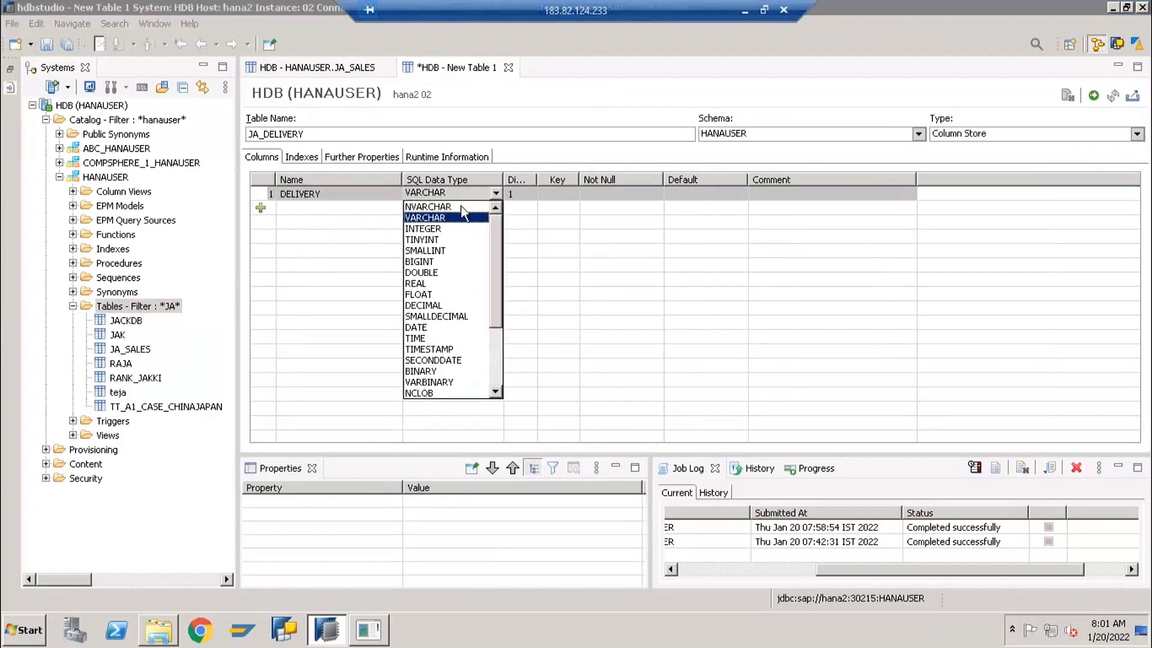
pyautogui.click(525, 193)
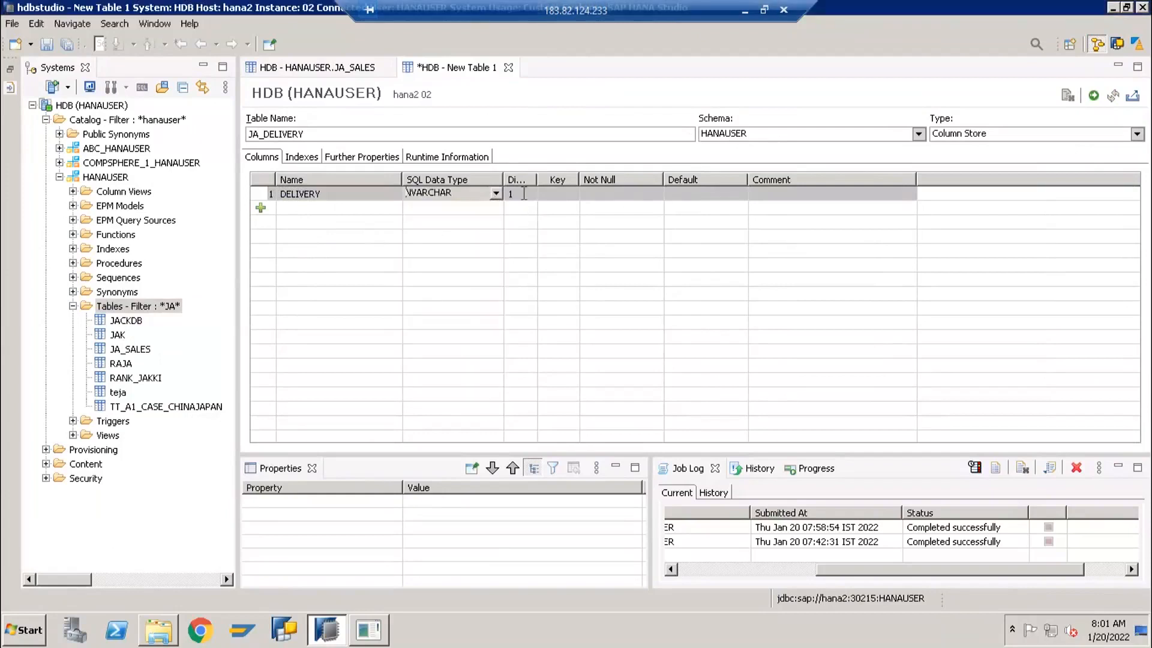
pyautogui.click(523, 193)
pyautogui.write('10')
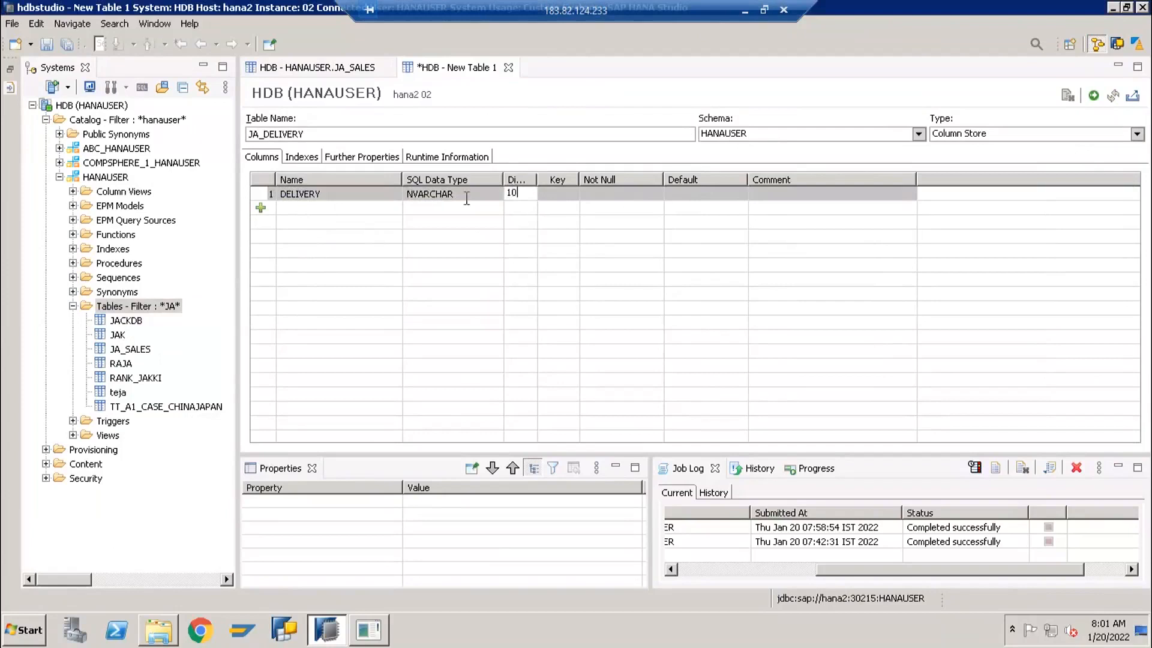
# Add a second column named CALDAY with data type DATE to the JA_DELIVERY table
pyautogui.click(260, 209)
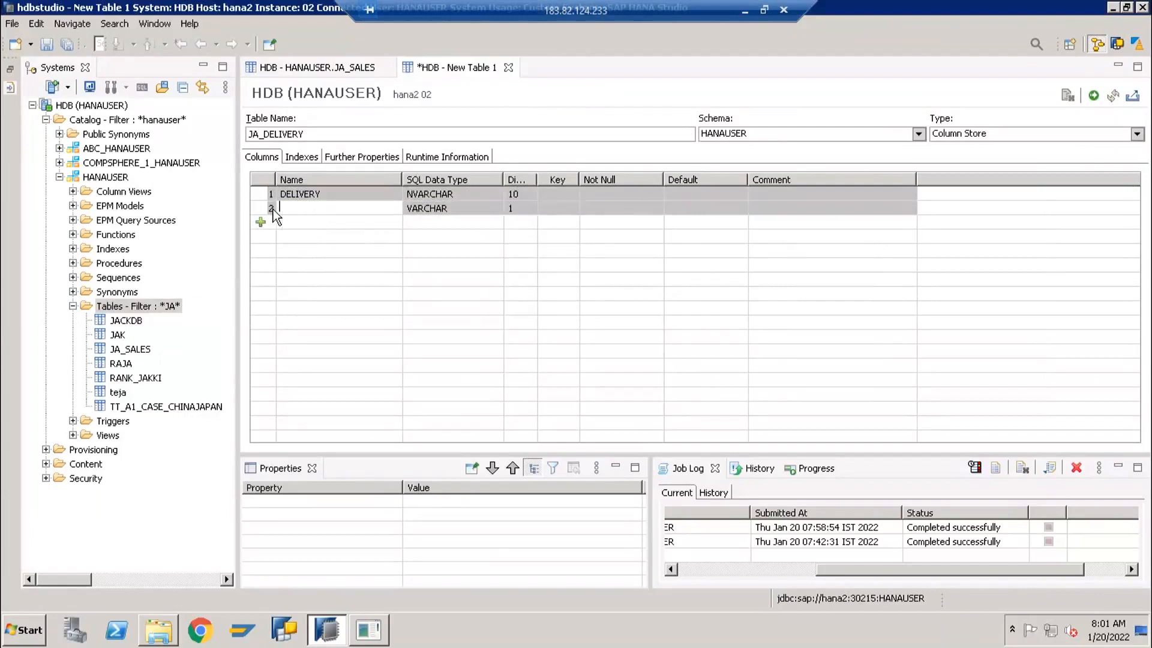
pyautogui.write('CALDAY')
pyautogui.click(497, 214)
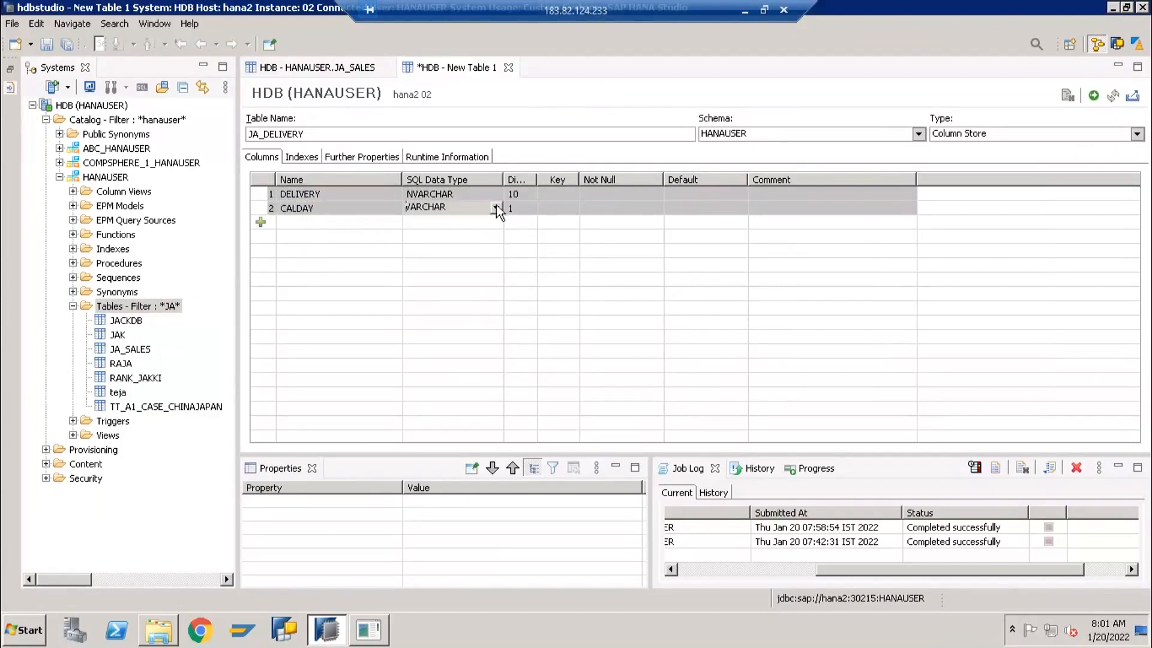
pyautogui.click(496, 208)
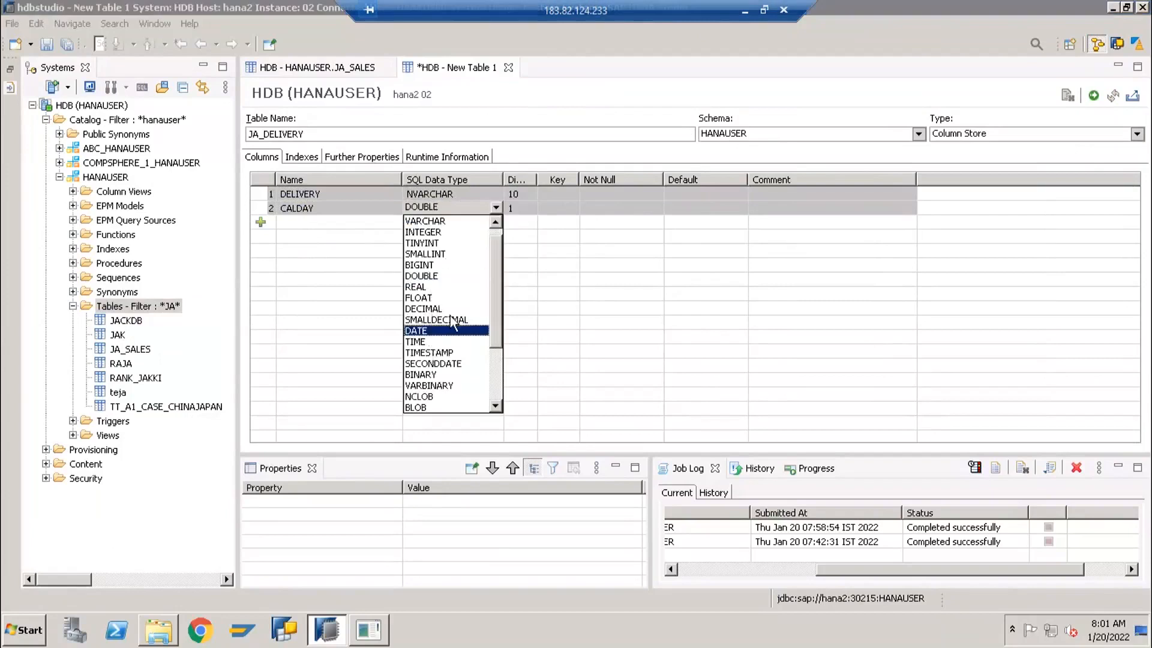
pyautogui.click(430, 332)
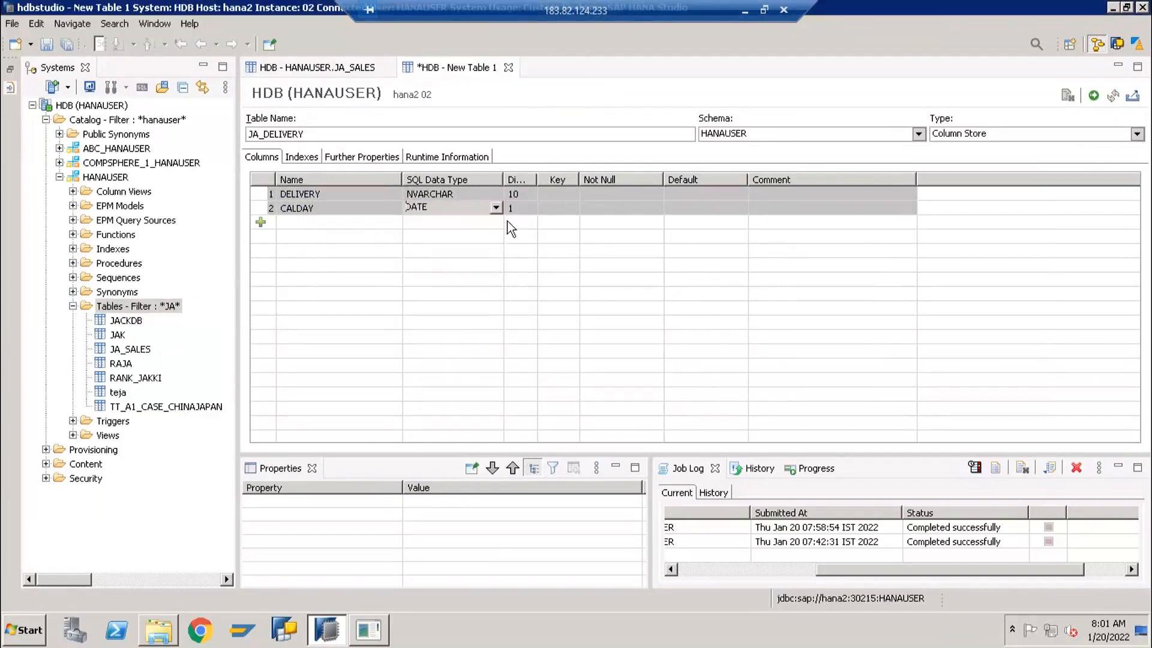
# Add a third column named REFERENCE_DOC with data type NVARCHAR and length 10 to the JA_DELIVERY table
pyautogui.click(261, 223)
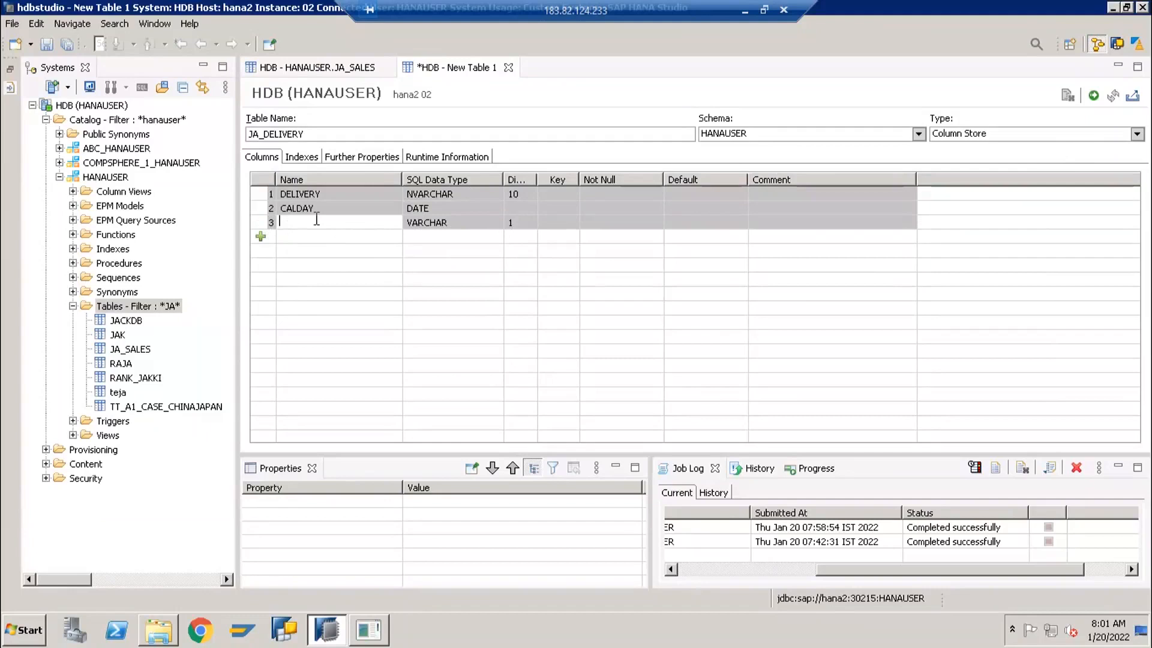
pyautogui.write('REFERENCE_DOC')
pyautogui.click(434, 221)
pyautogui.click(496, 221)
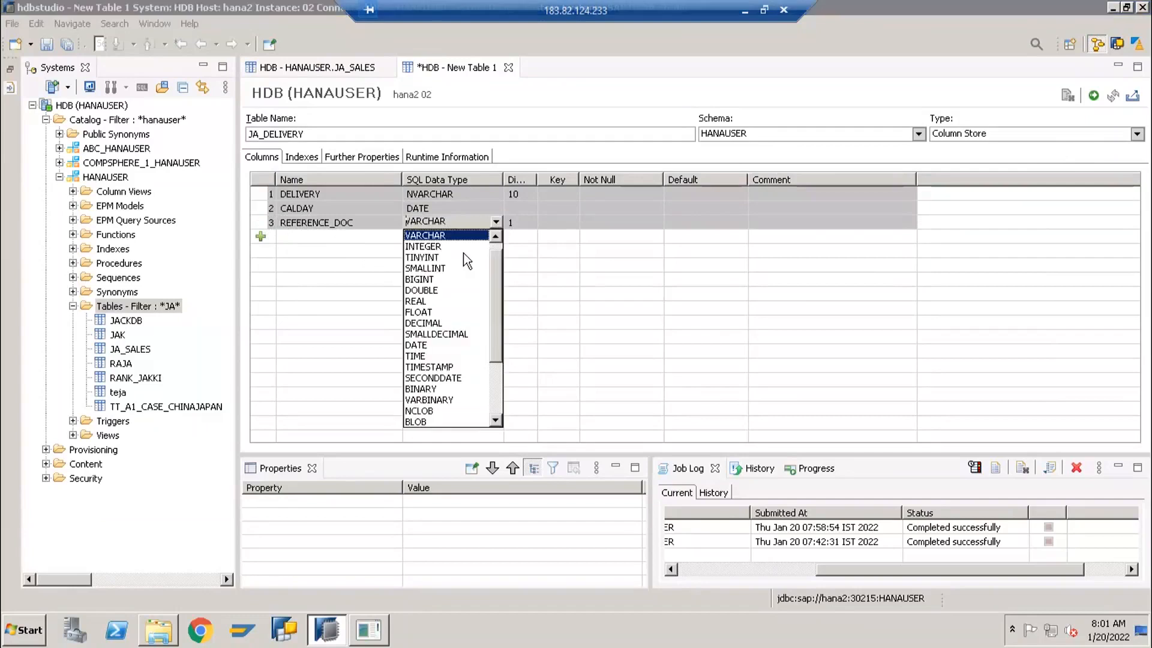
pyautogui.click(496, 236)
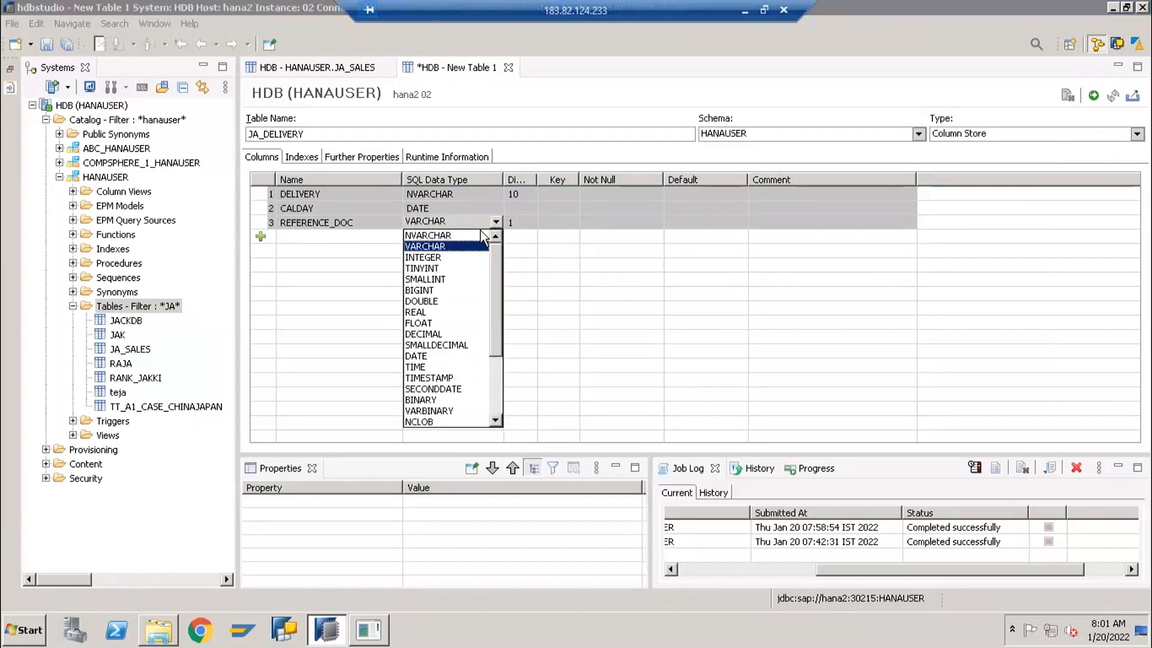
pyautogui.click(453, 236)
pyautogui.click(523, 221)
pyautogui.write('10')
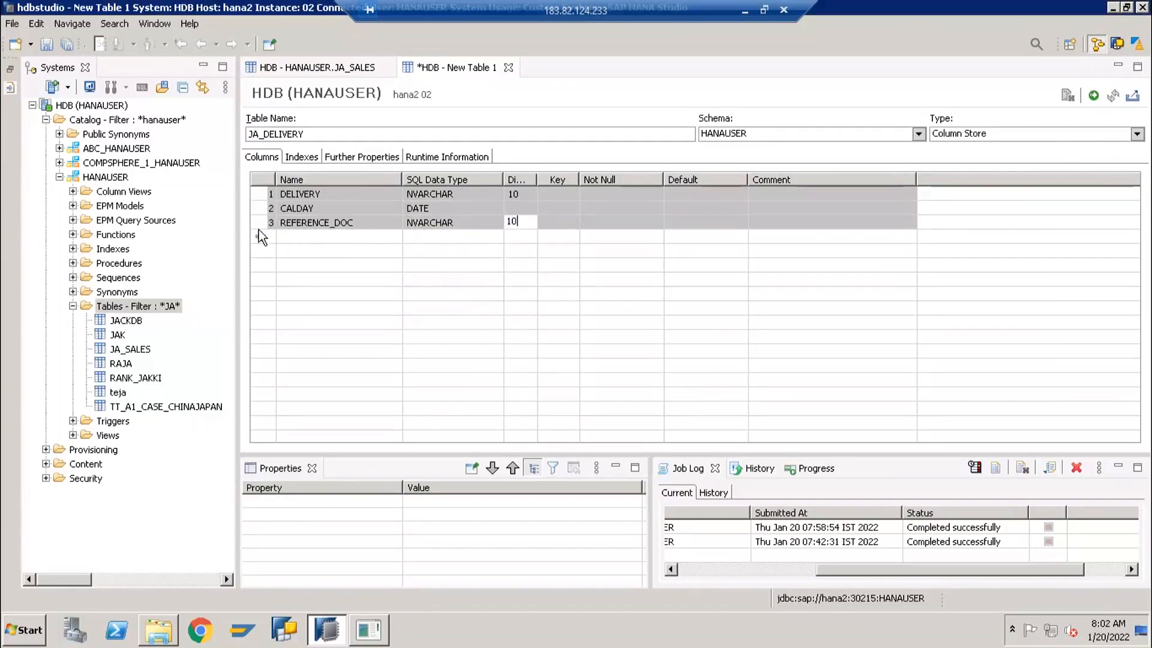
# Add a fourth column named MATERIAL with data type NVARCHAR and length 18
pyautogui.click(273, 236)
pyautogui.write('MATERIAL')
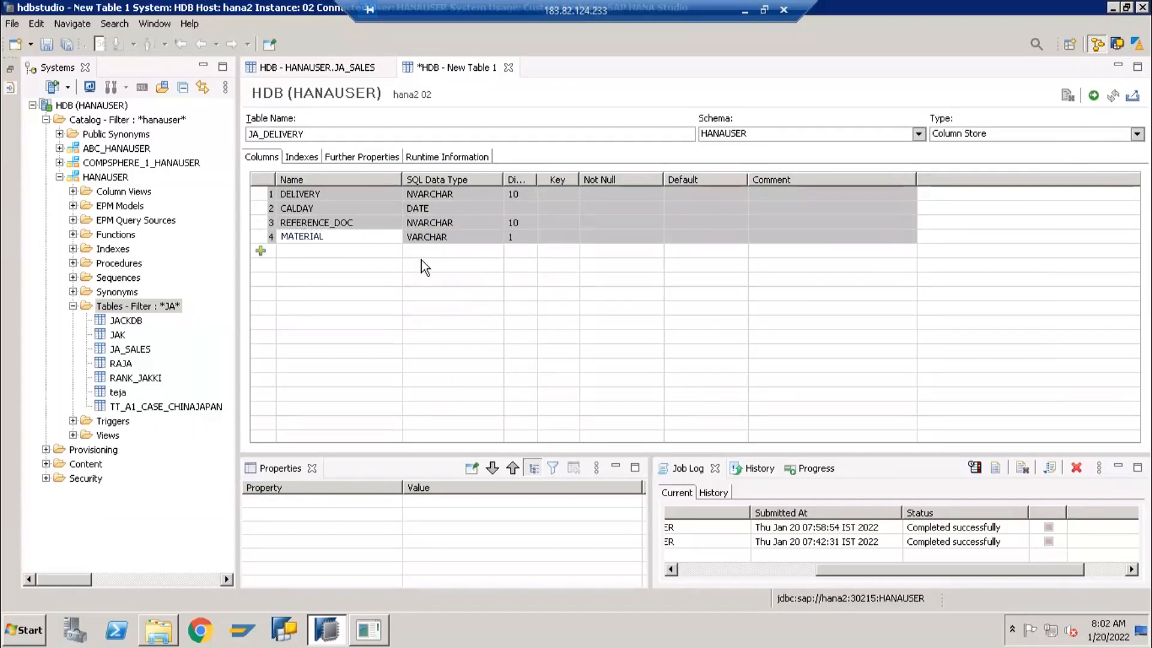
pyautogui.click(496, 237)
pyautogui.click(496, 236)
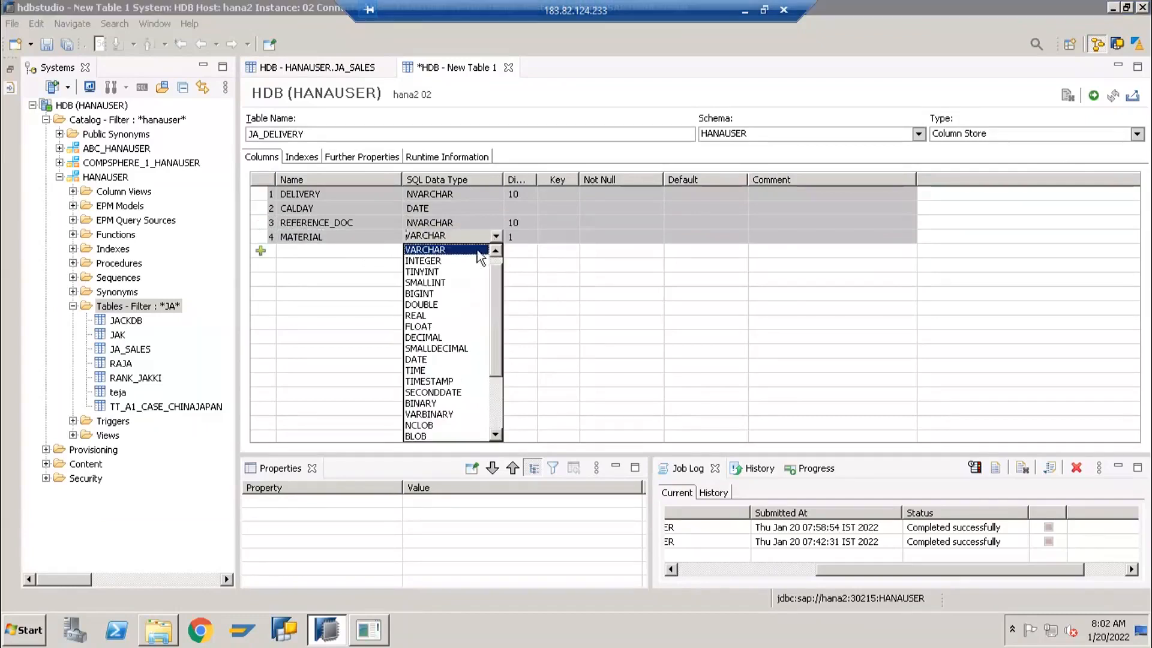
pyautogui.click(496, 249)
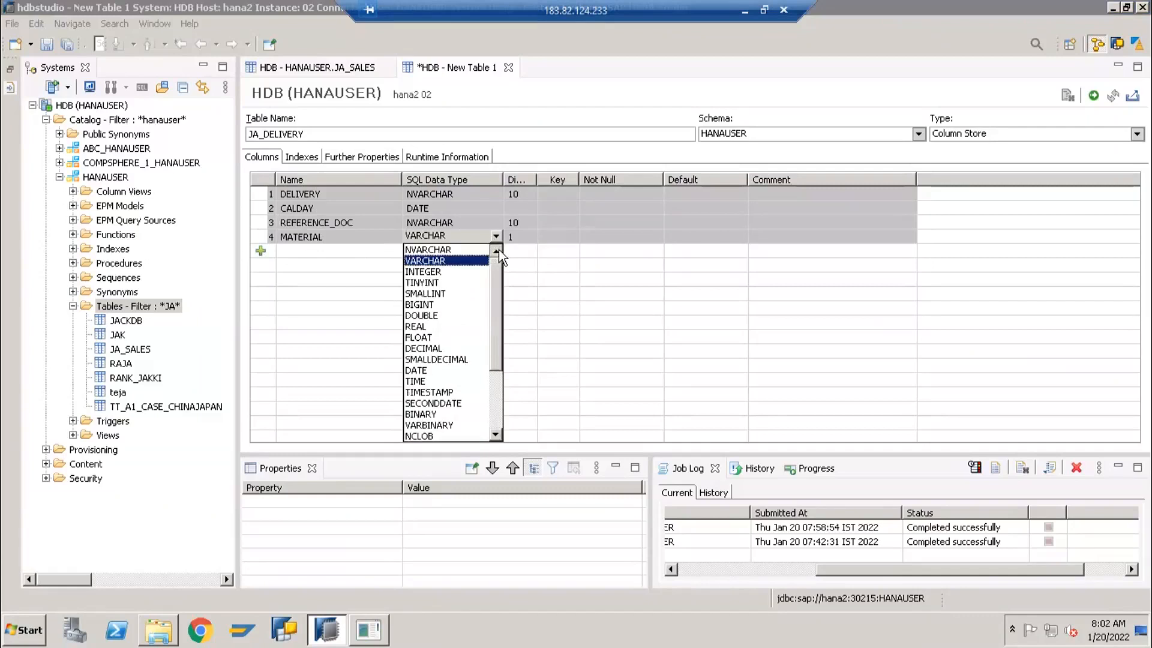
pyautogui.click(429, 250)
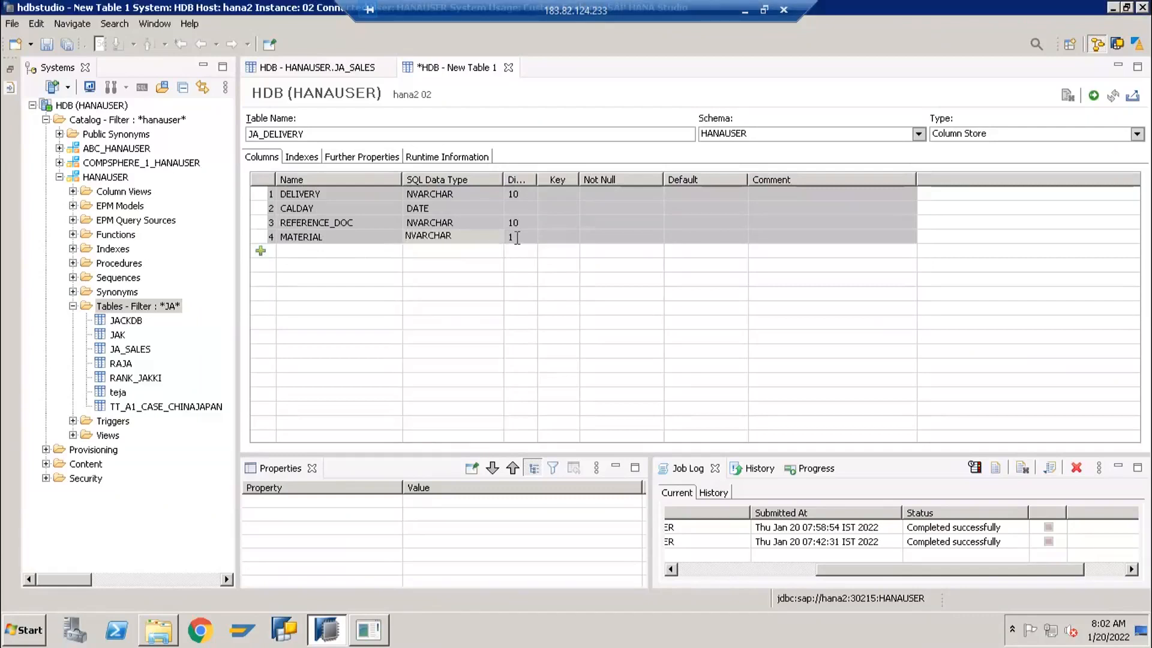
pyautogui.click(518, 238)
pyautogui.write('18')
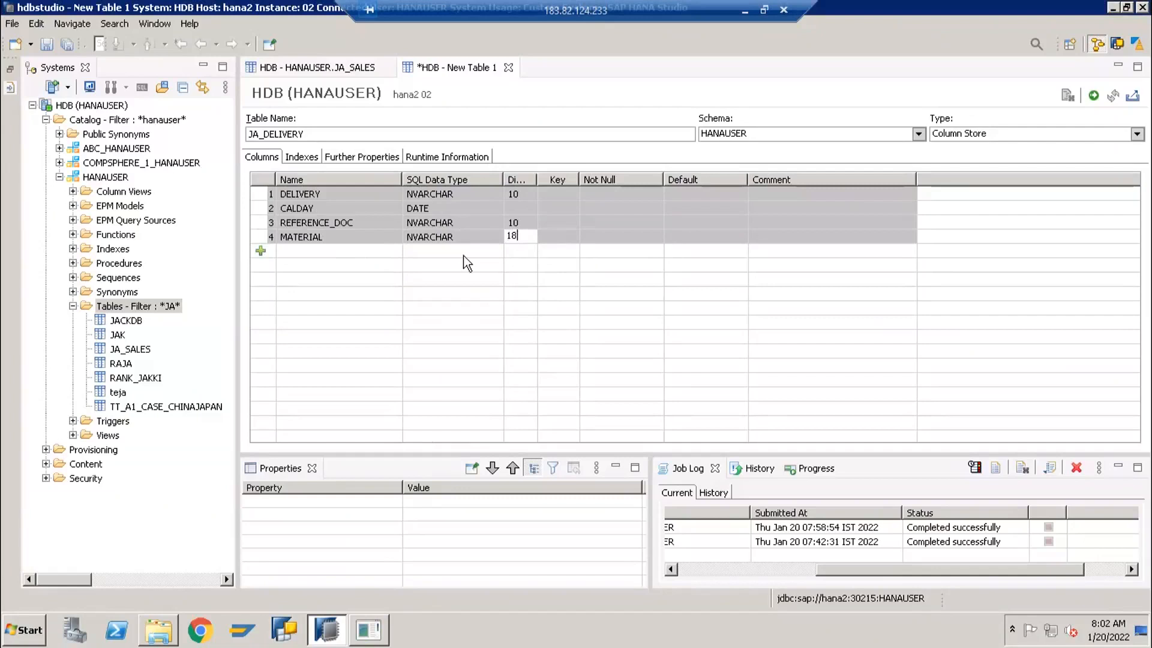
# Add a fifth column named QUANTITY with data type DECIMAL and dimension 17,3
pyautogui.click(261, 252)
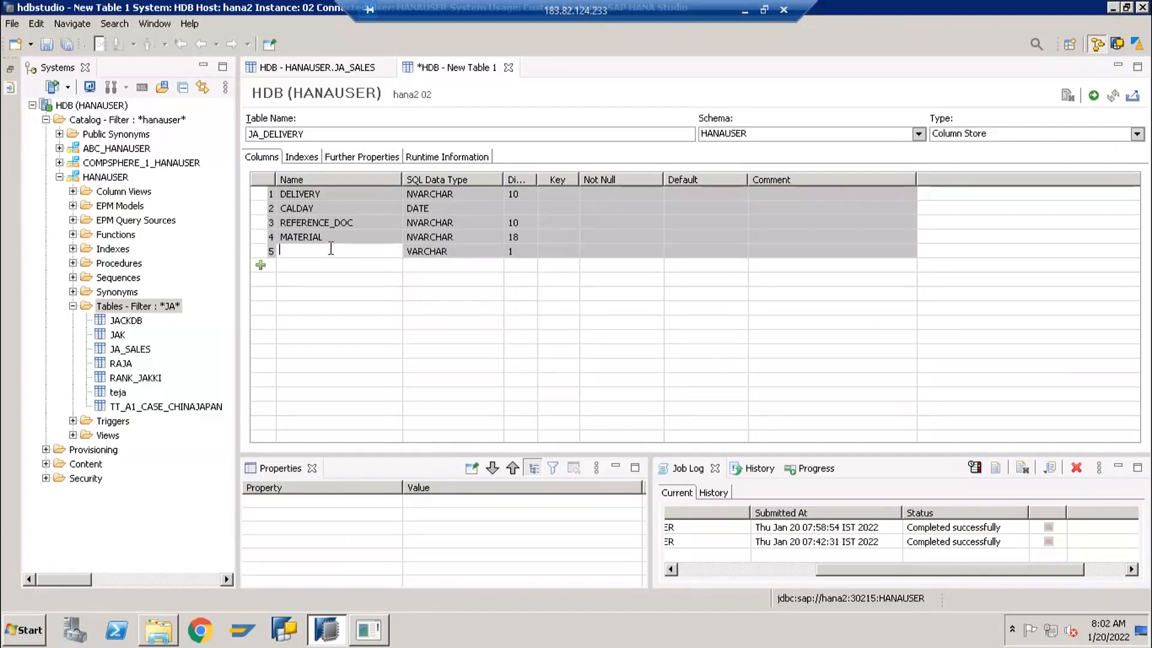
pyautogui.write('QUANTITY')
pyautogui.click(444, 252)
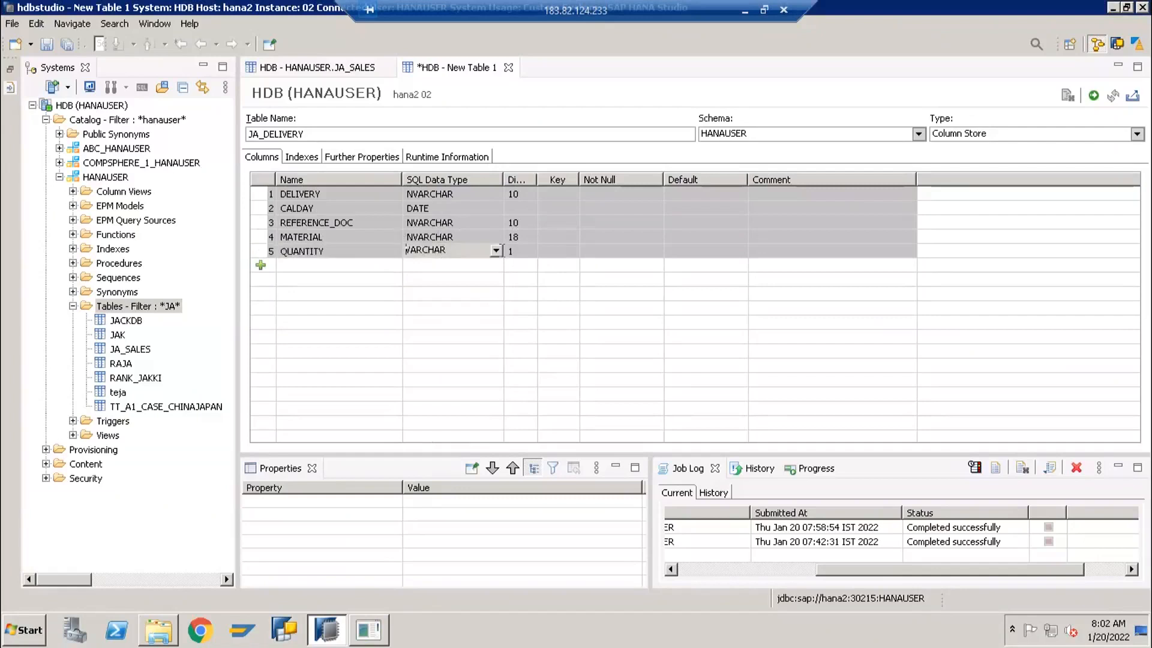
pyautogui.click(496, 251)
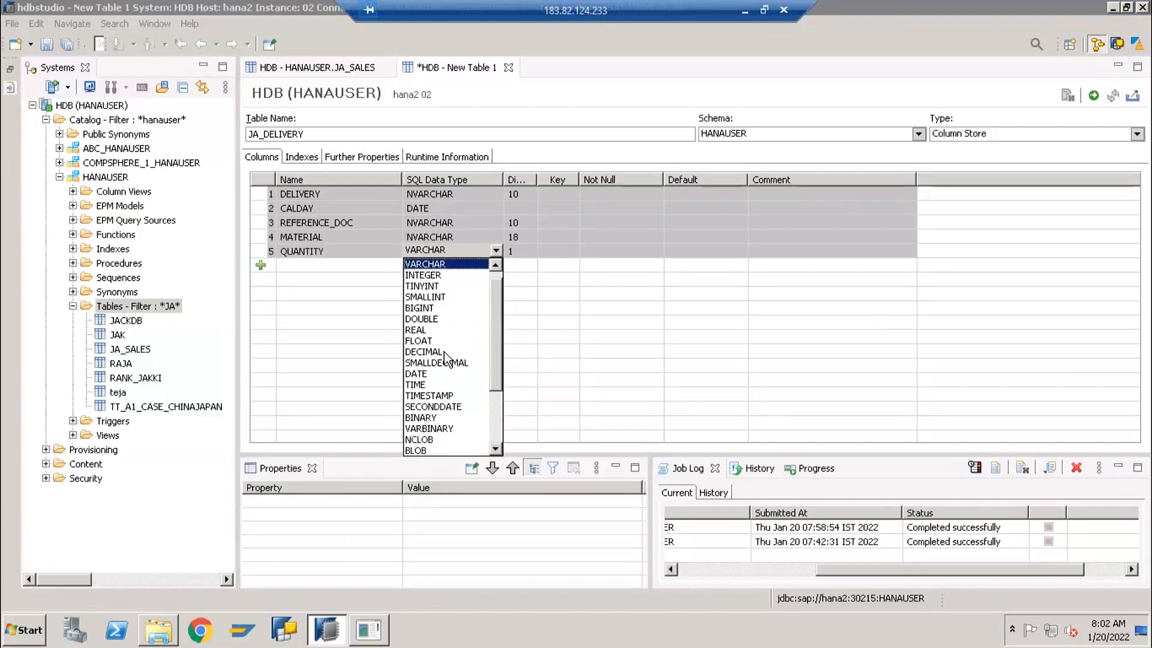
pyautogui.click(444, 352)
pyautogui.click(518, 250)
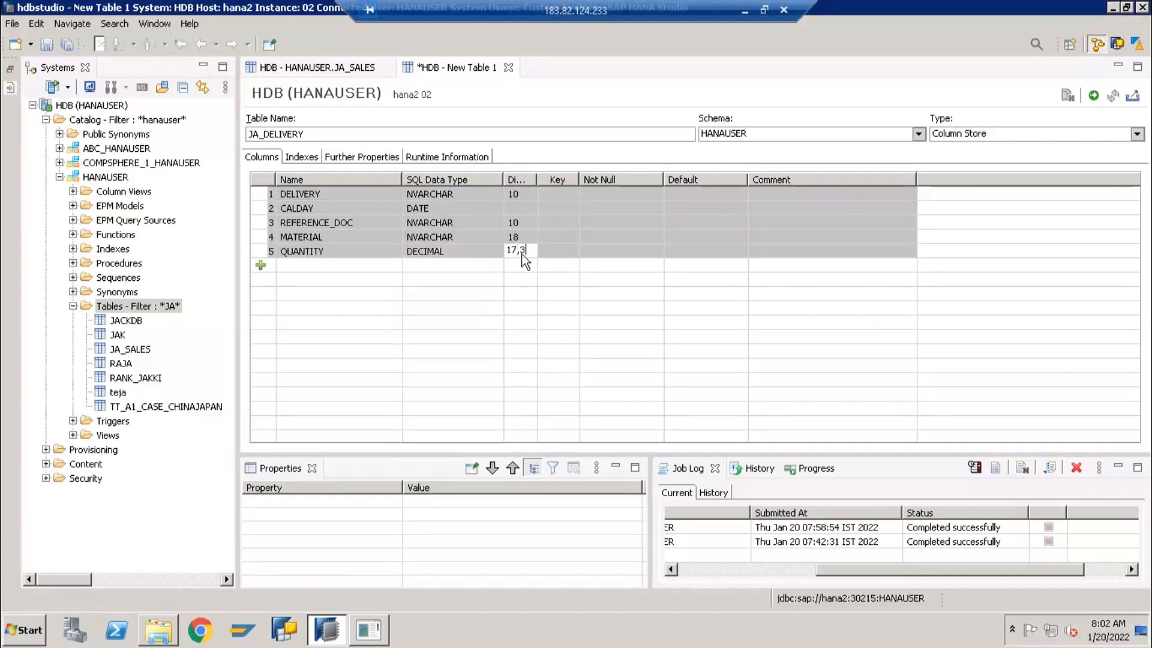
# Add a sixth column named UNIT, keeping data type VARCHAR, with length 3
pyautogui.click(261, 265)
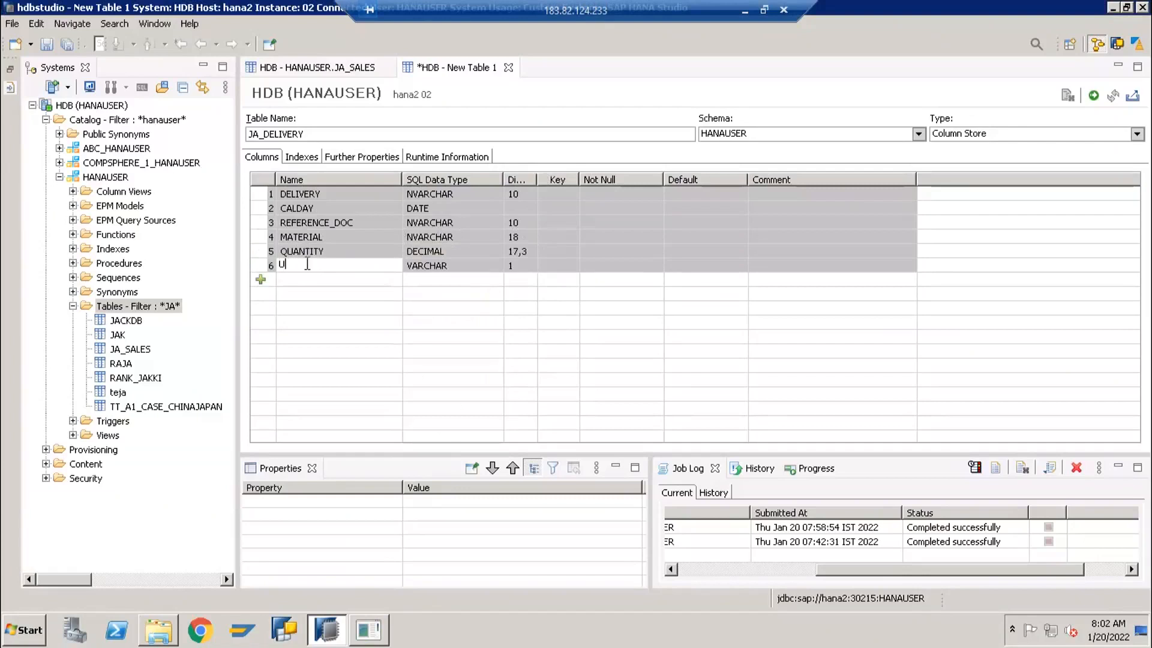
pyautogui.press('Return')
pyautogui.click(520, 265)
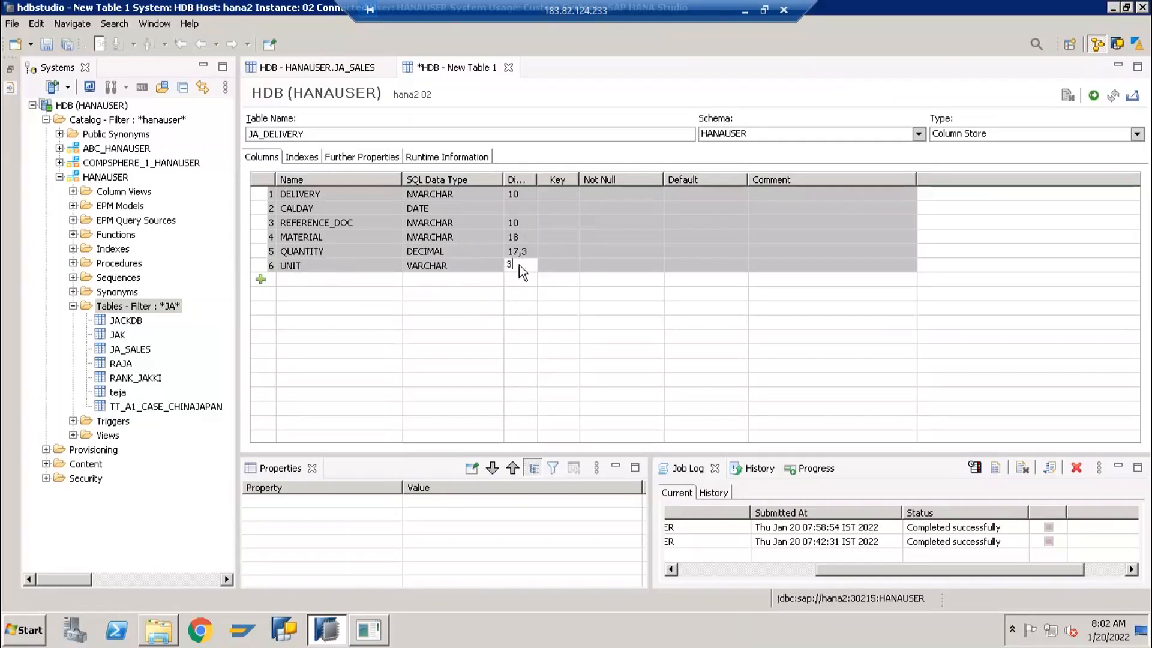
pyautogui.press('Return')
# Mark the DELIVERY column as the primary key and create the JA_DELIVERY table
pyautogui.click(564, 192)
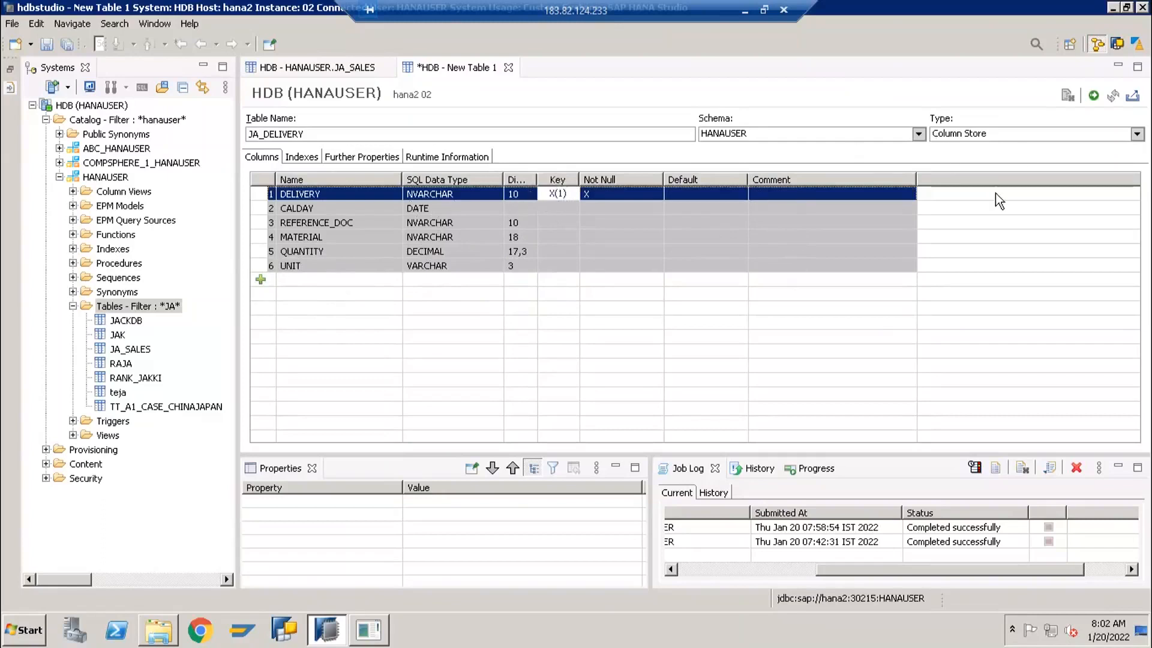
pyautogui.click(1094, 97)
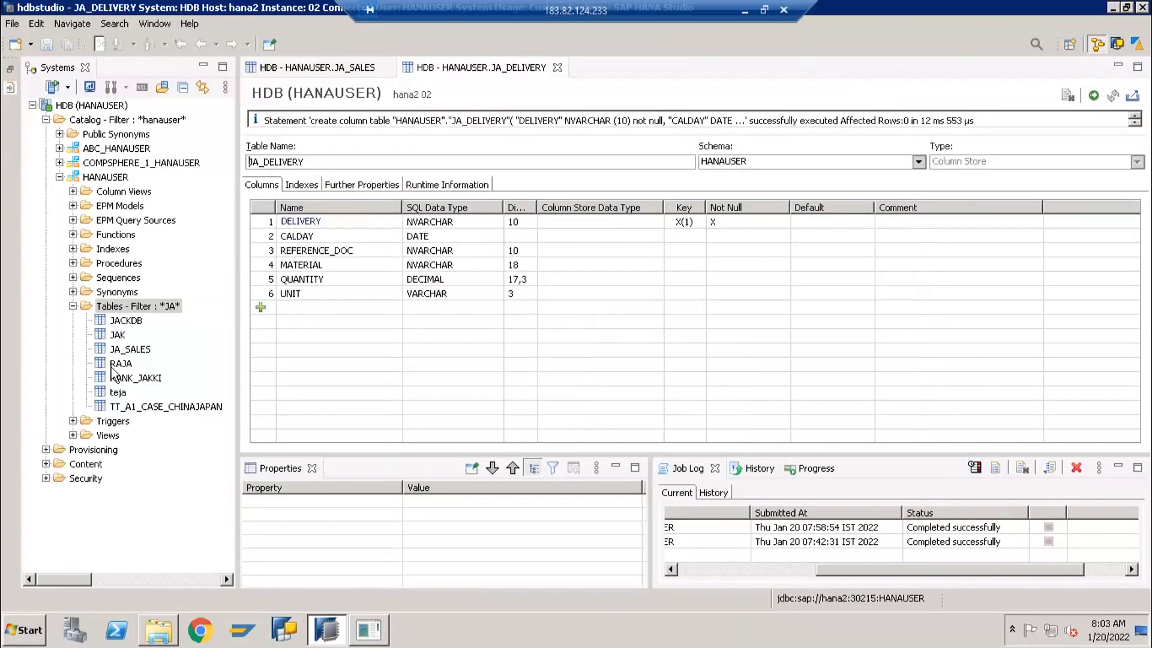
# Refresh the filtered Tables folder of the HANAUSER schema, close the JA_DELIVERY definition and select JA_DELIVERY in the catalog
pyautogui.rightClick(107, 308)
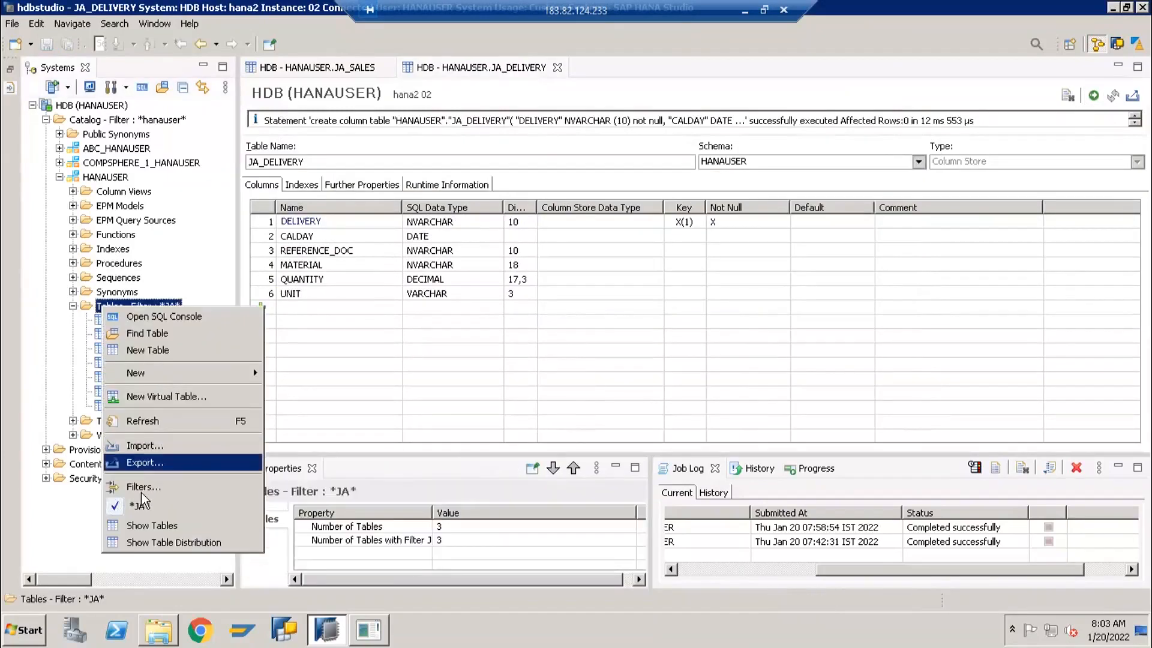
pyautogui.click(157, 423)
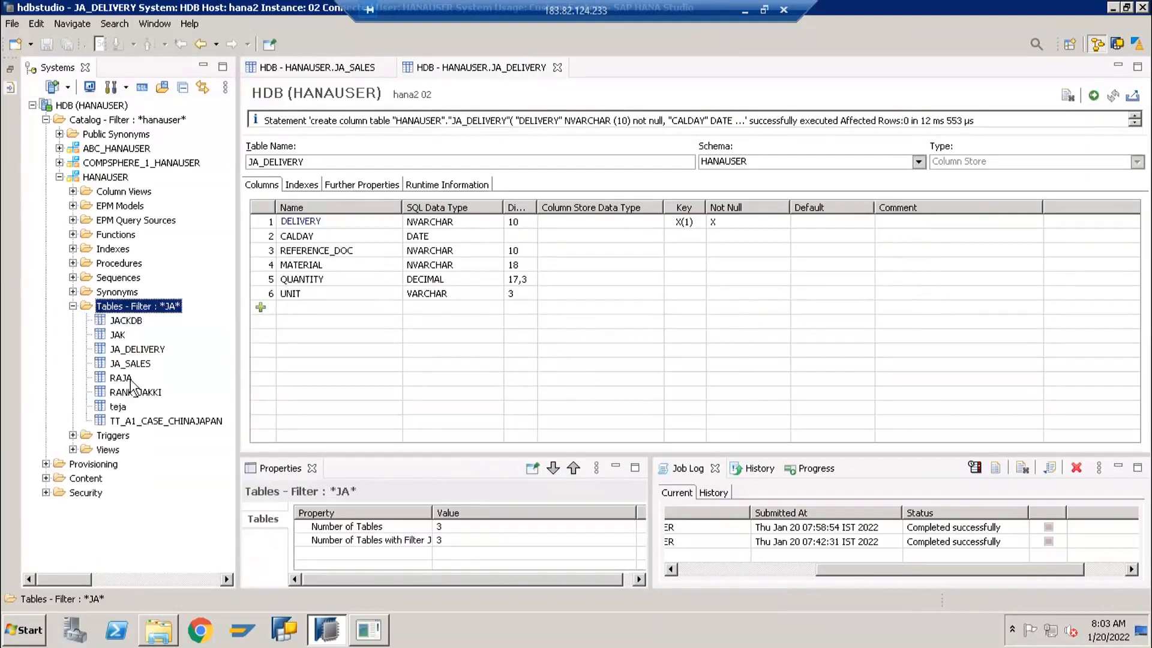
pyautogui.click(139, 351)
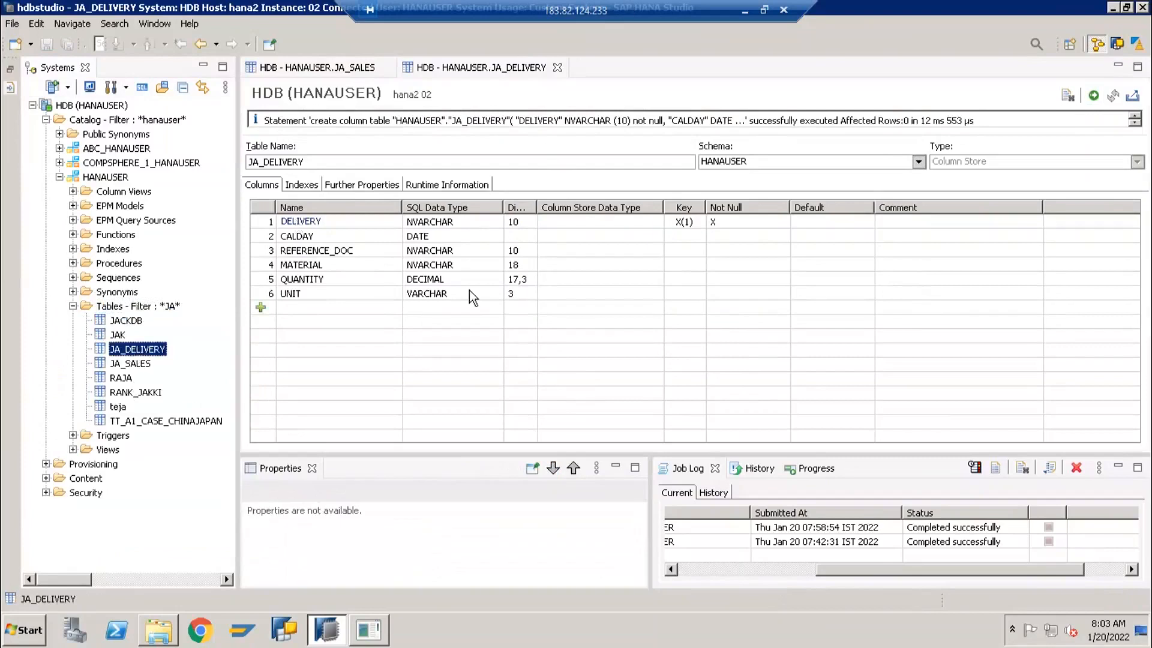
pyautogui.click(362, 361)
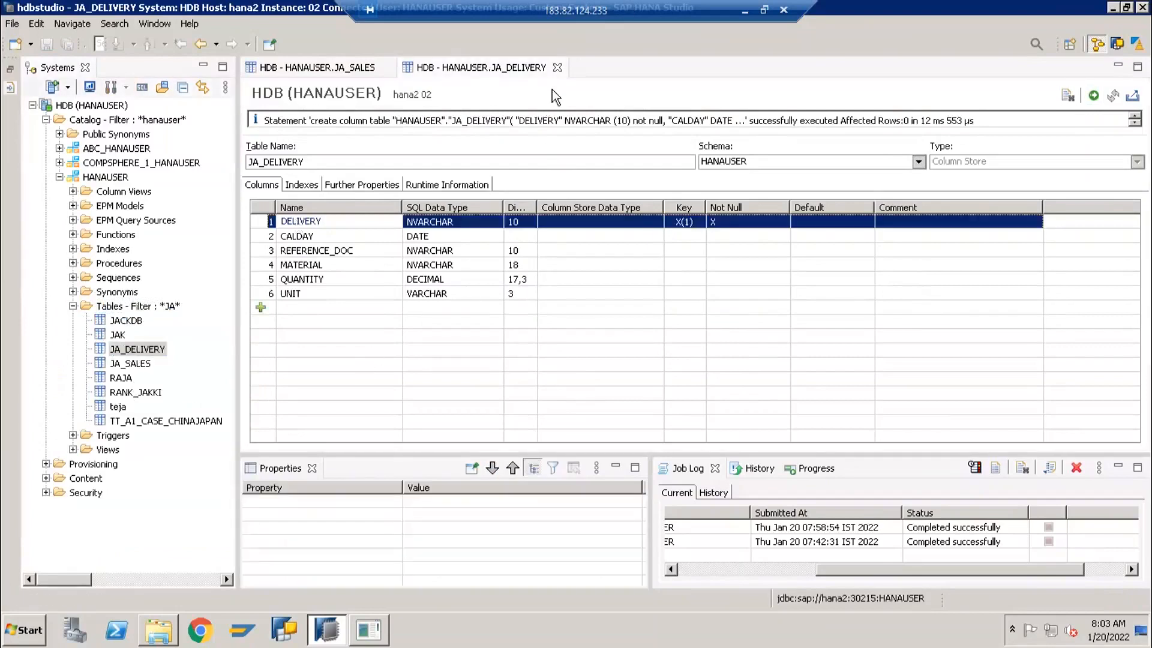
pyautogui.click(557, 68)
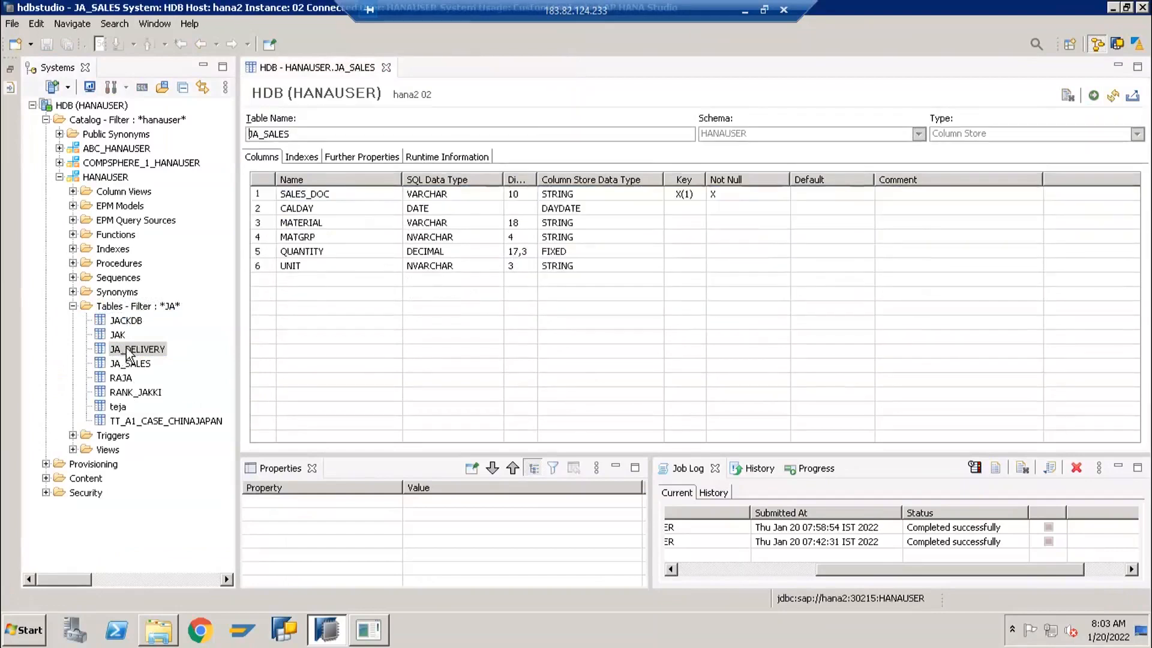
pyautogui.click(128, 353)
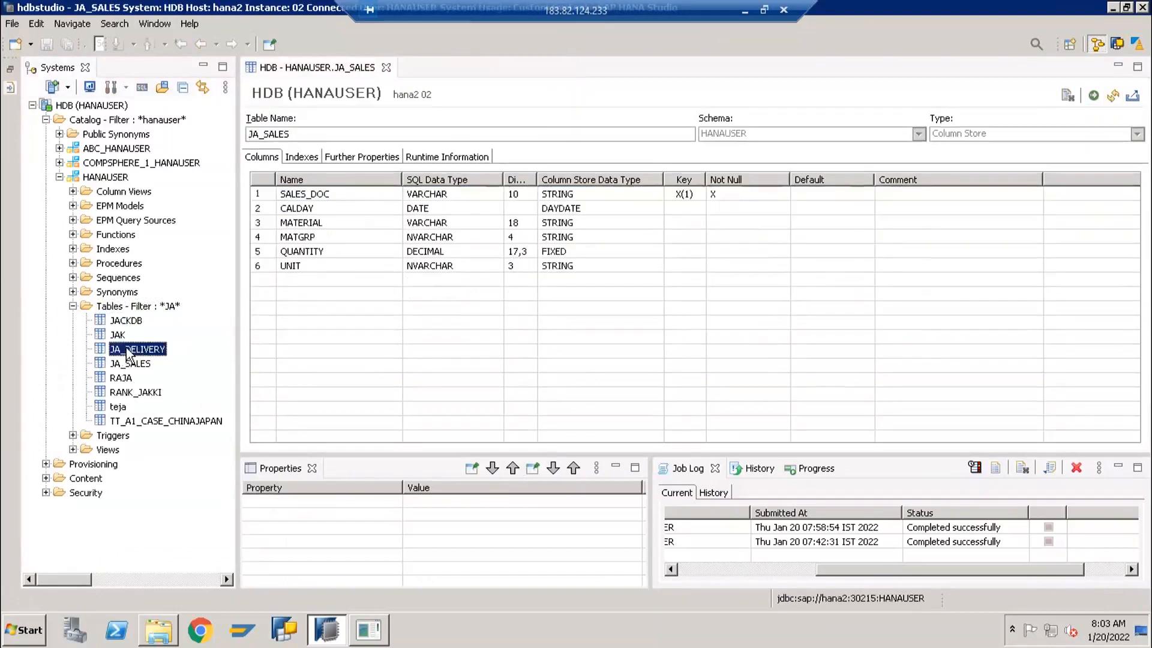
# Switch to the FastTrack folder in Windows Explorer and open the file Sales Fiel for HANA in Excel 2016
pyautogui.click(155, 637)
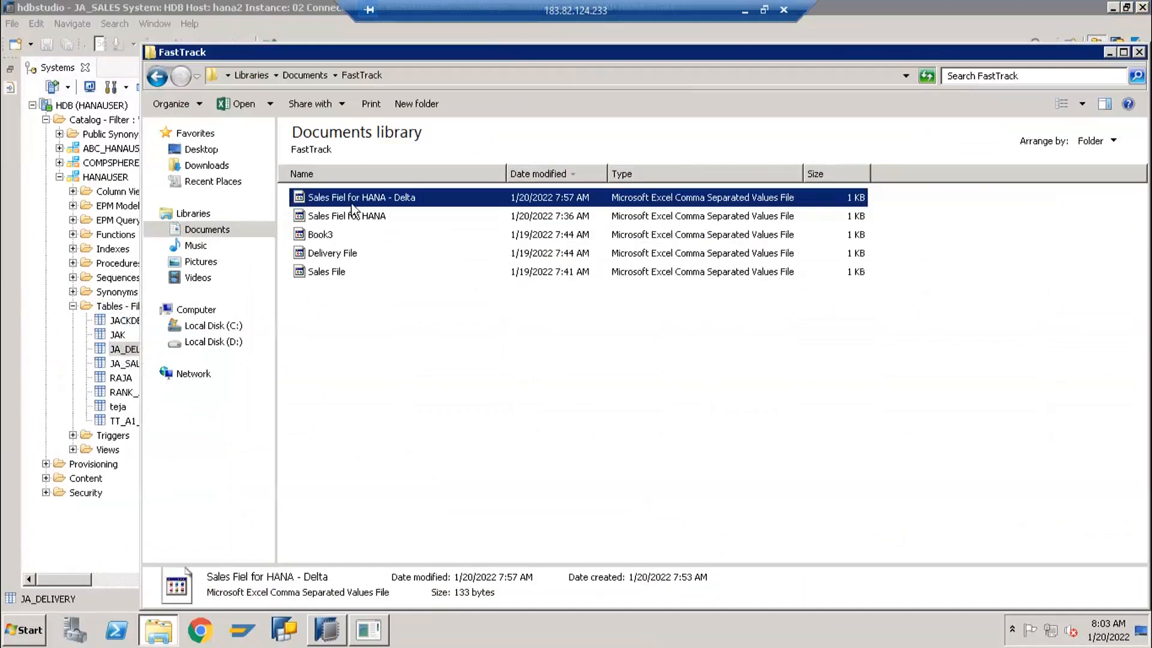
pyautogui.click(348, 218)
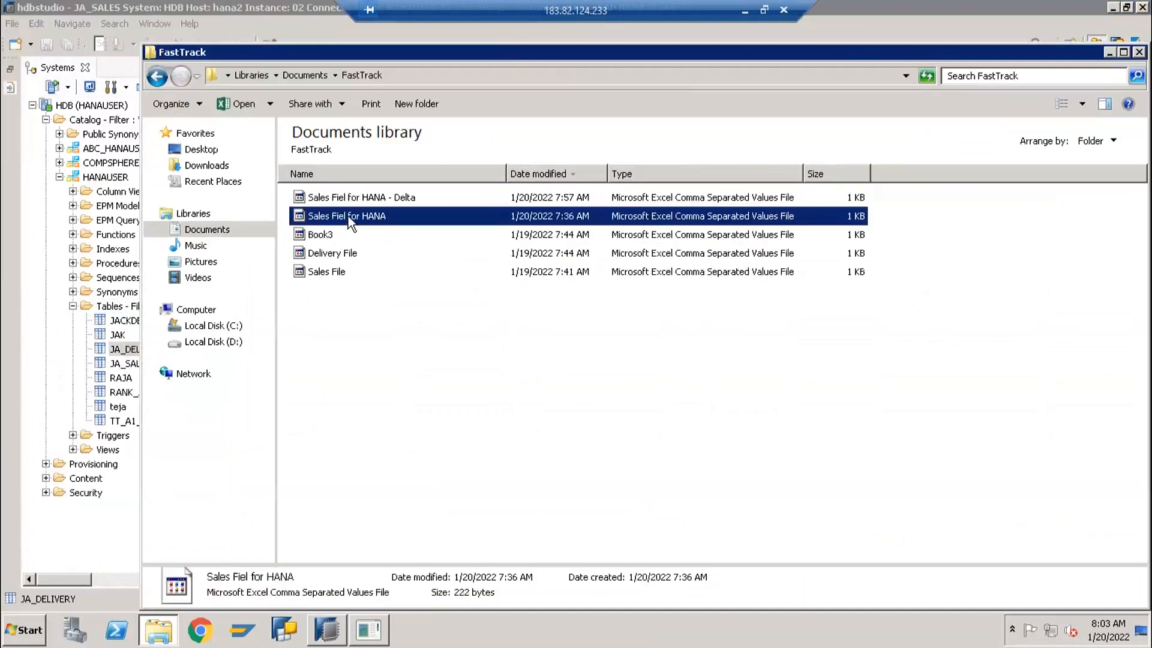
pyautogui.rightClick(348, 216)
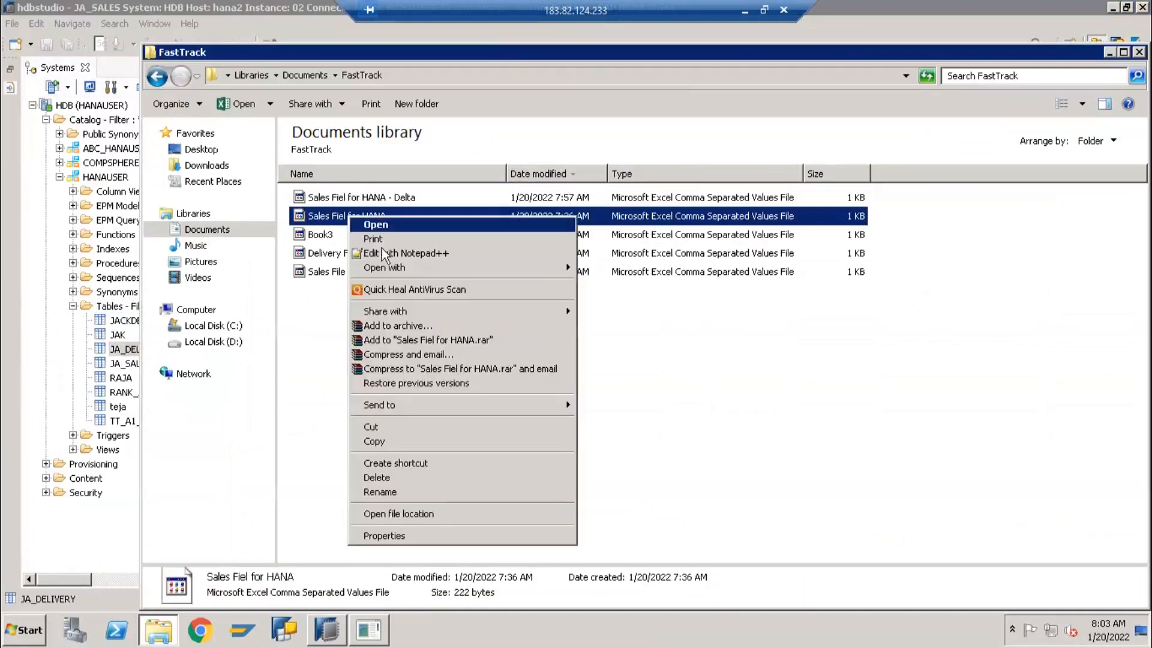
pyautogui.moveTo(461, 270)
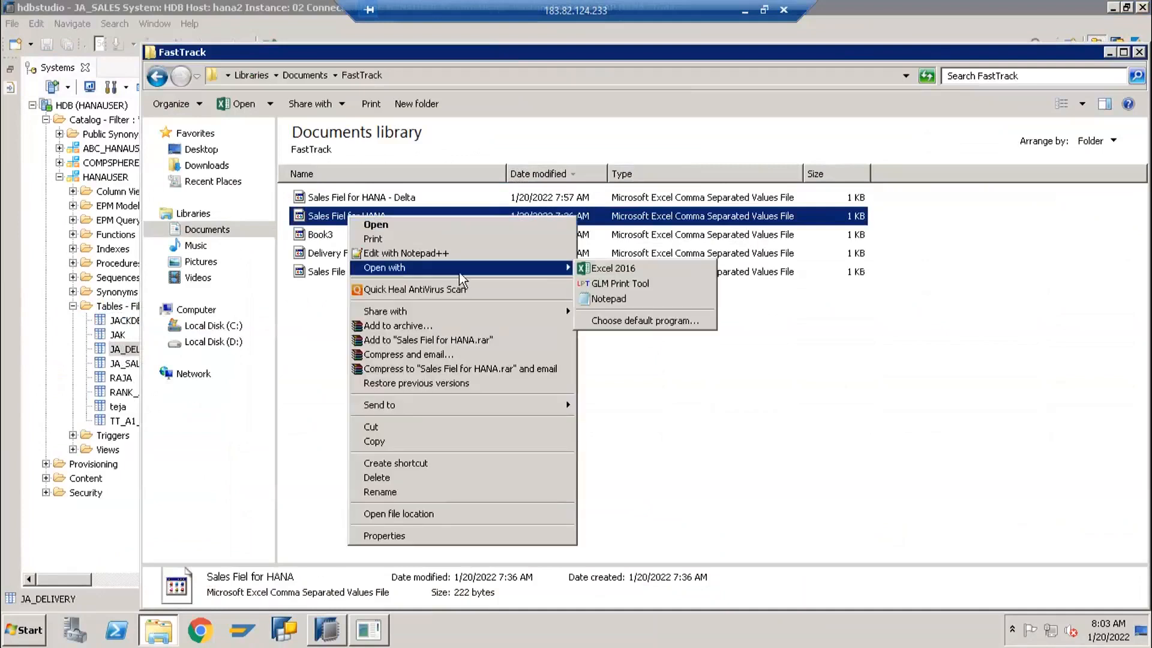
pyautogui.click(630, 268)
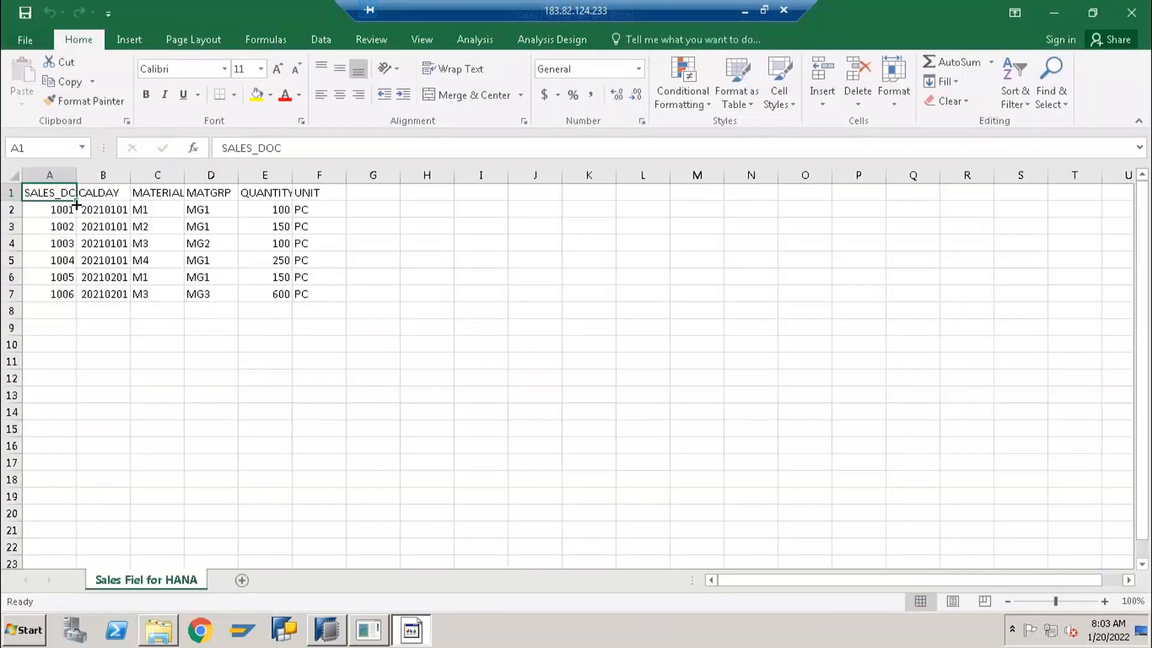
# Insert a blank column before SALES_DOC and give it the header DELIVERY in cell A1
pyautogui.rightClick(49, 176)
pyautogui.click(84, 288)
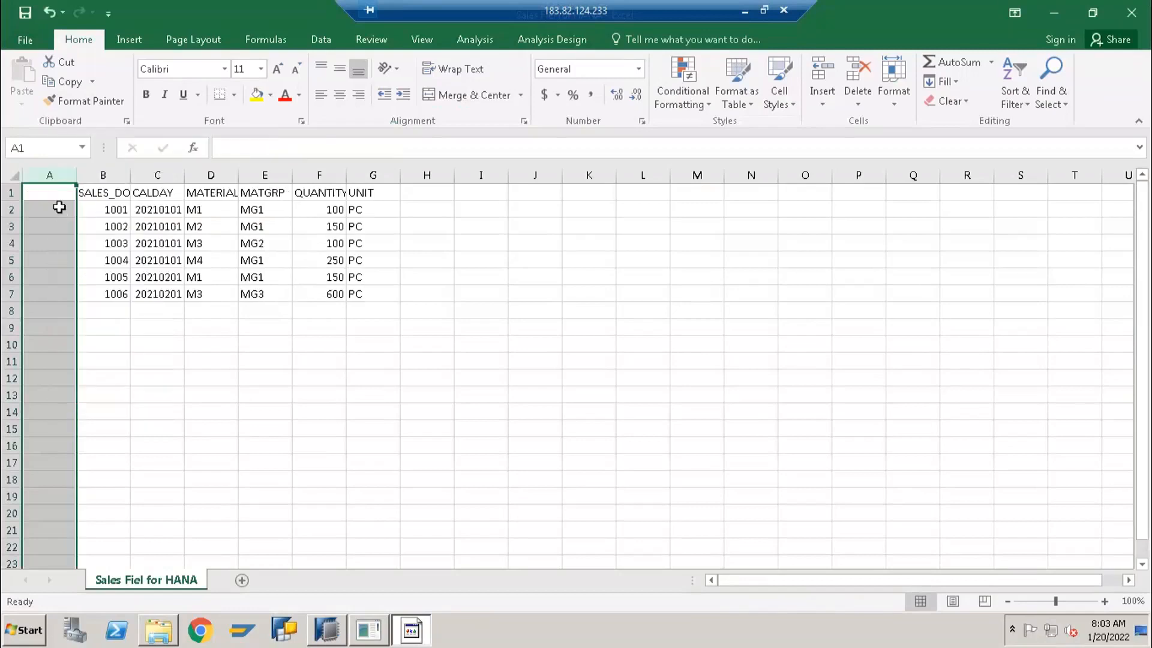
pyautogui.write('DELIVERZ')
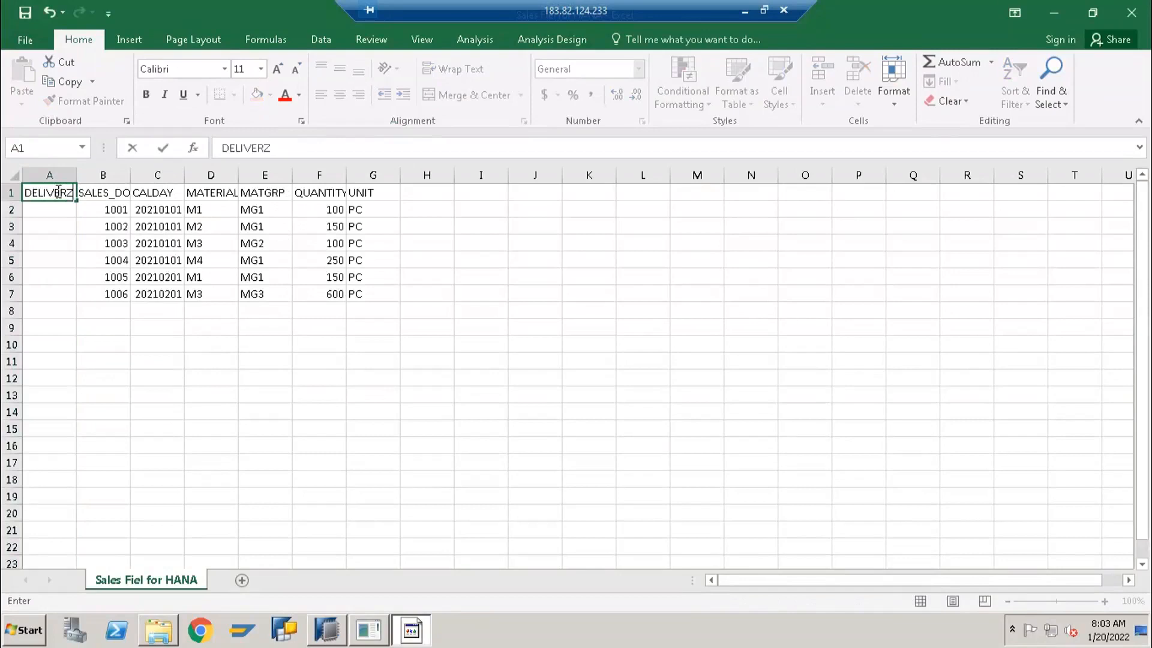
pyautogui.press('Tab')
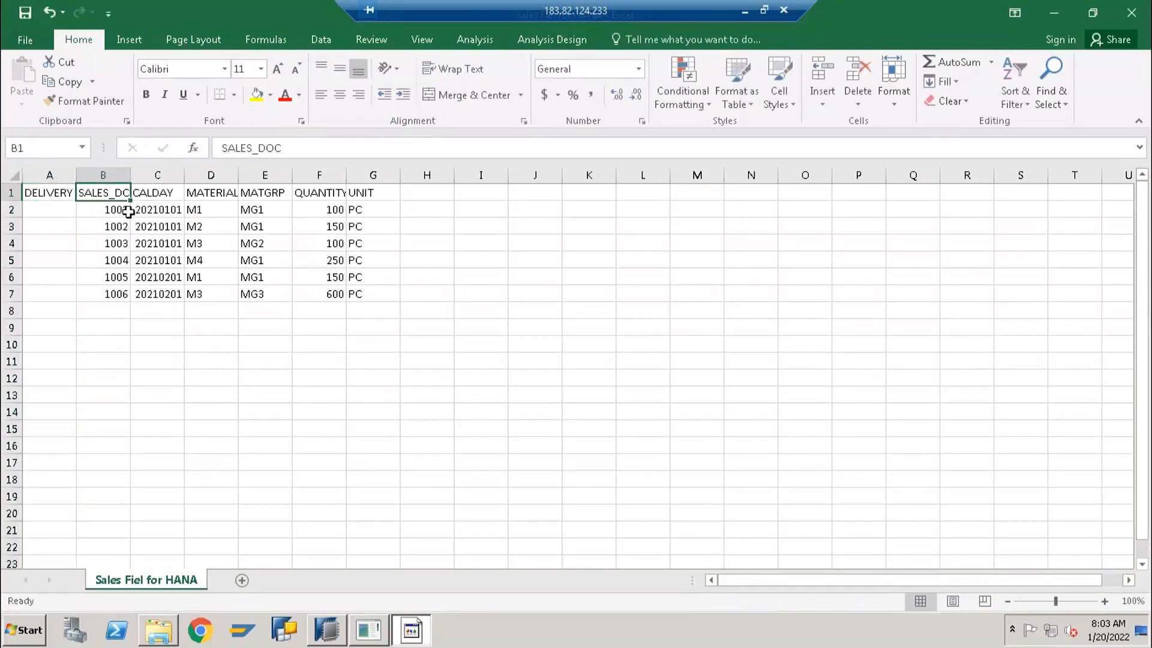
# Fill cells A2 to A7 of the DELIVERY column with the consecutive numbers 5001 to 5006
pyautogui.click(51, 207)
pyautogui.write('5001')
pyautogui.press('Return')
pyautogui.write('5002')
pyautogui.press('Return')
pyautogui.moveTo(51, 207); pyautogui.dragTo(78, 293)
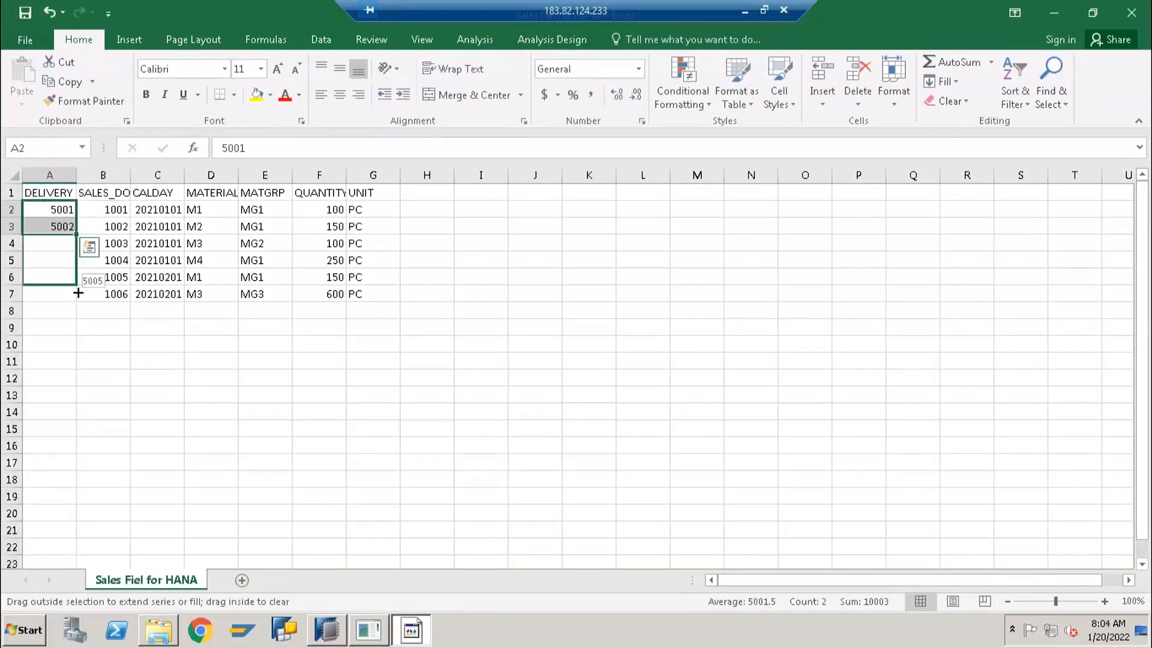
pyautogui.moveTo(70, 288)
pyautogui.mouseDown()
pyautogui.moveTo(62, 319)
pyautogui.moveTo(65, 300)
pyautogui.mouseUp()
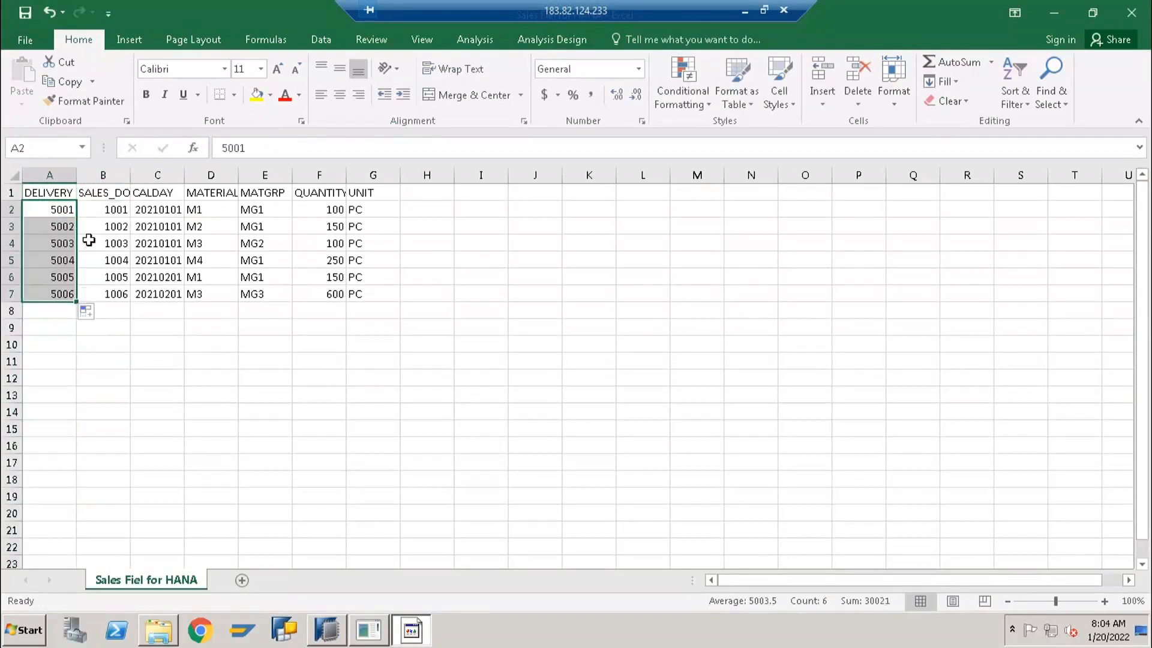
# Move the CALDAY column in front of SALES_DOC and fit the SALES_DOC column's width to its contents
pyautogui.click(166, 175)
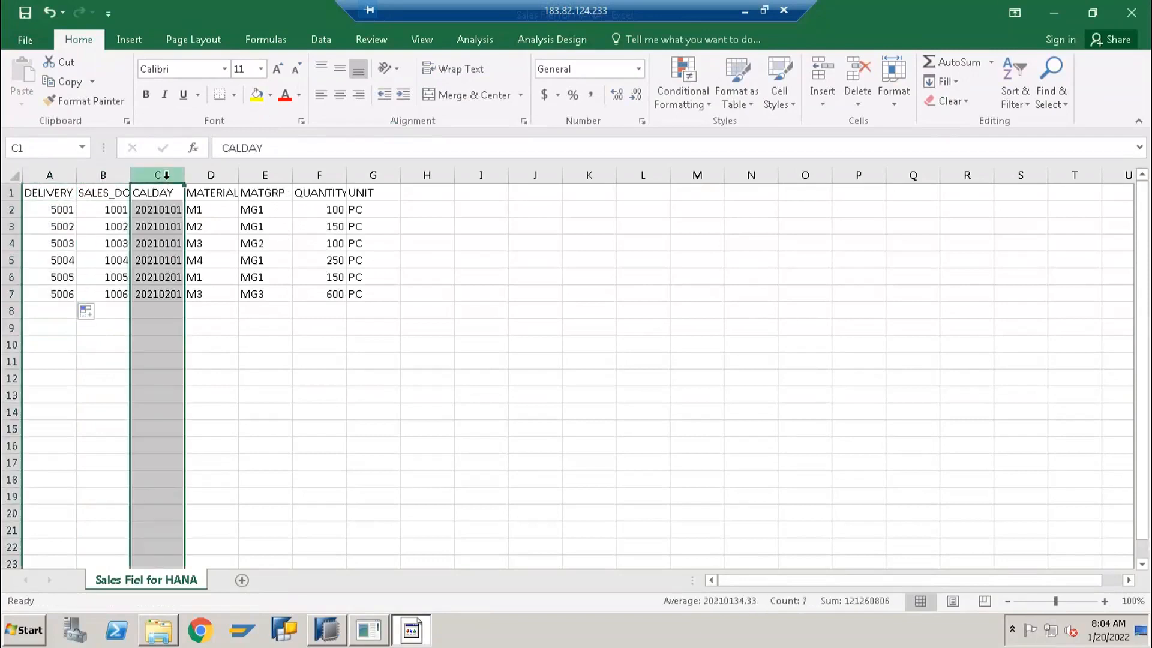
pyautogui.hotkey('ctrl', 'x')
pyautogui.click(103, 175)
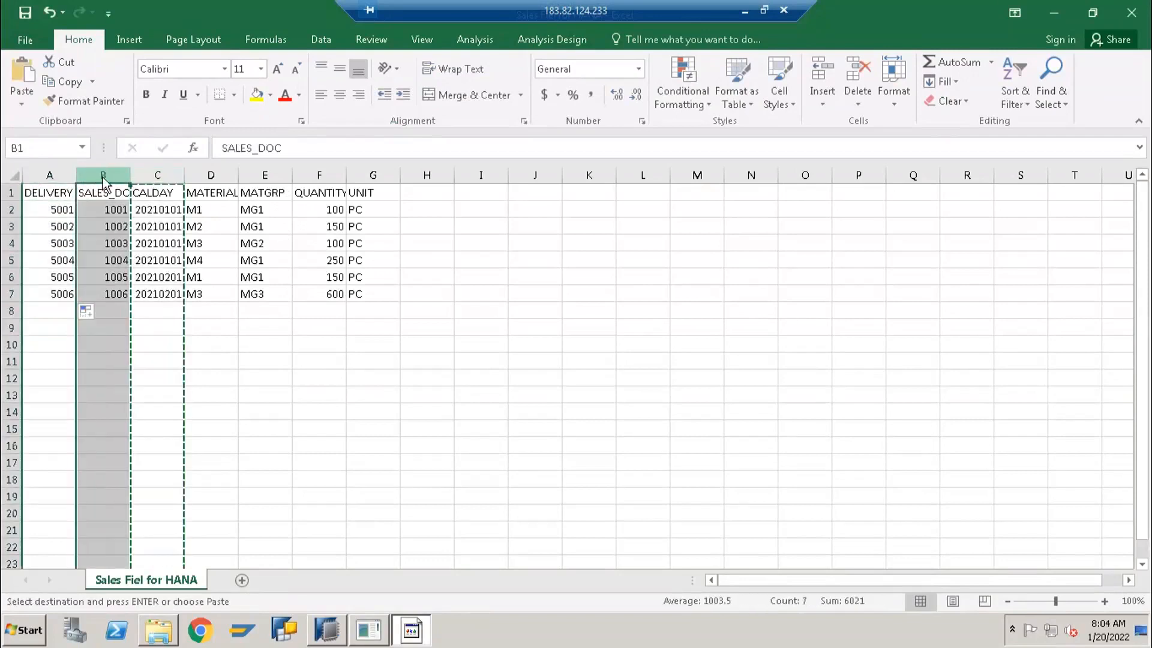
pyautogui.rightClick(103, 179)
pyautogui.click(162, 294)
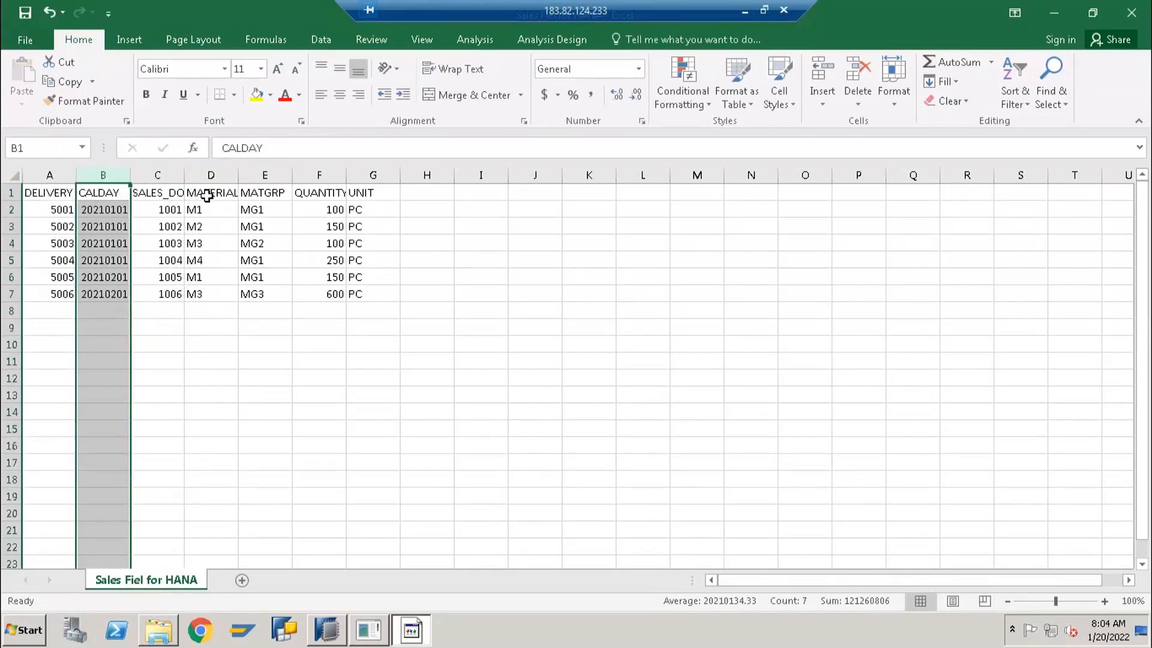
pyautogui.doubleClick(179, 174)
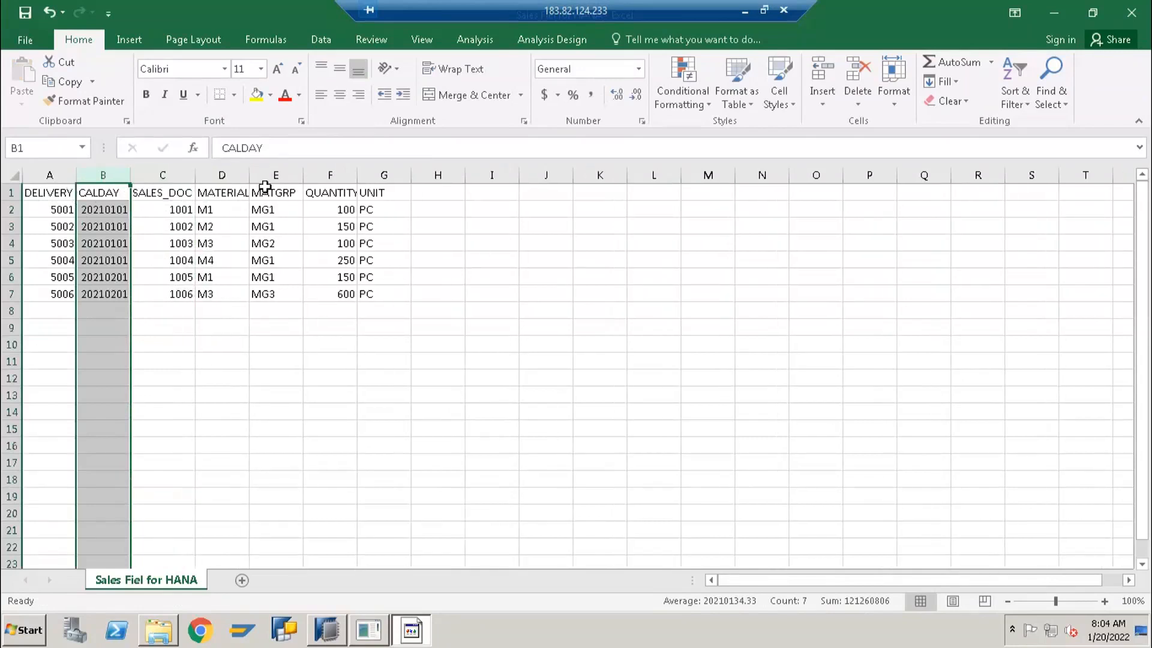
# Replace the SALES_DOC header in cell C1 with REFERENCE_DOCUMENT
pyautogui.click(54, 198)
pyautogui.click(186, 195)
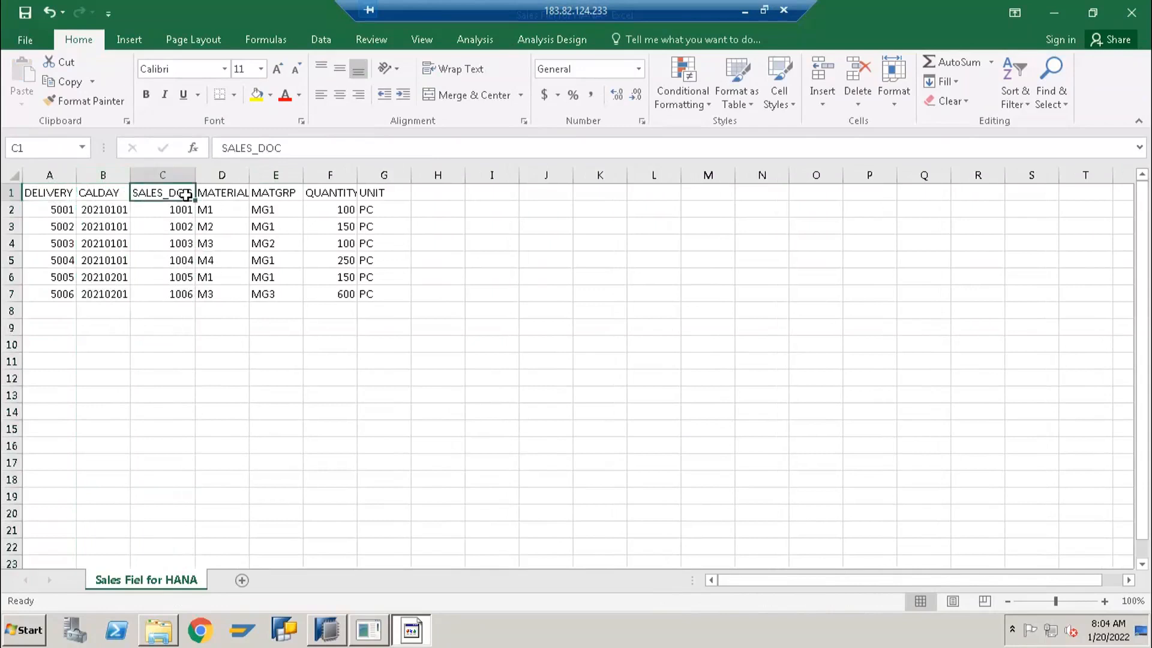
pyautogui.write('refer')
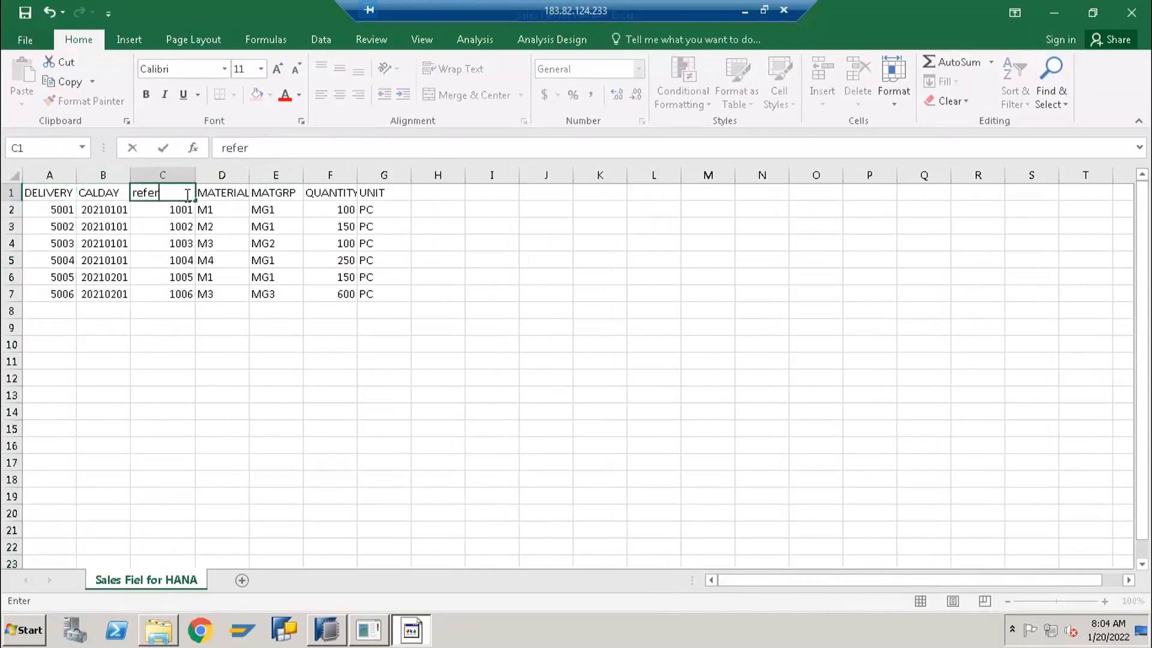
pyautogui.press('BackSpace')
pyautogui.press('BackSpace')
pyautogui.press('BackSpace')
pyautogui.press('BackSpace')
pyautogui.write('REFERENCE_D')
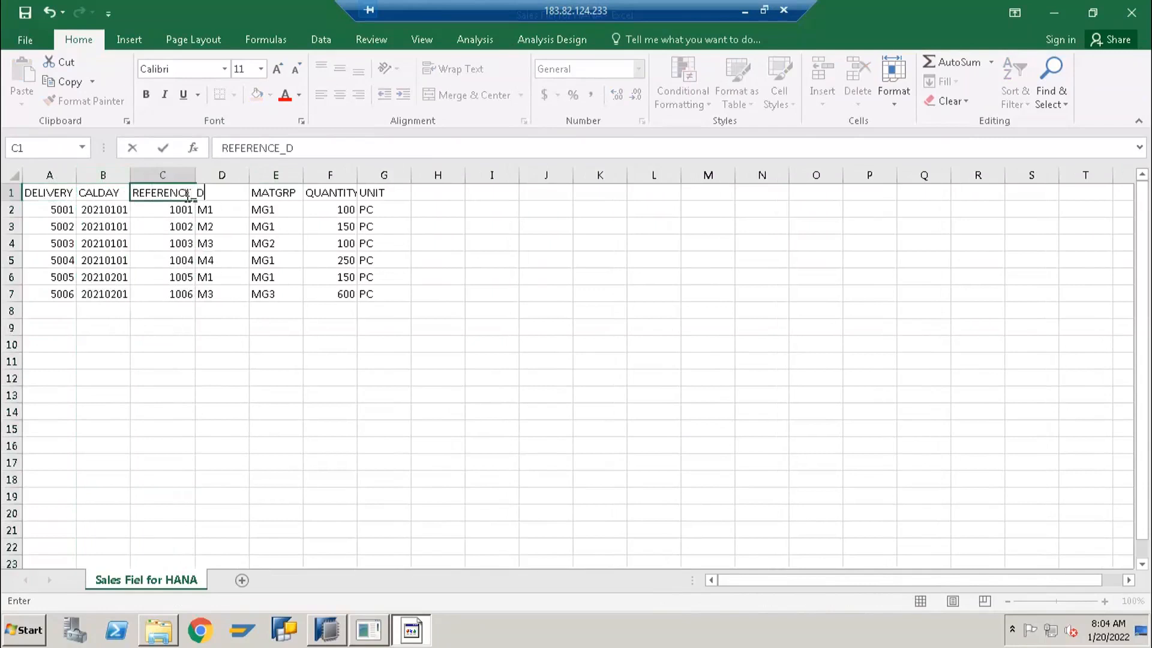
pyautogui.write('OCUMENT')
pyautogui.press('Tab')
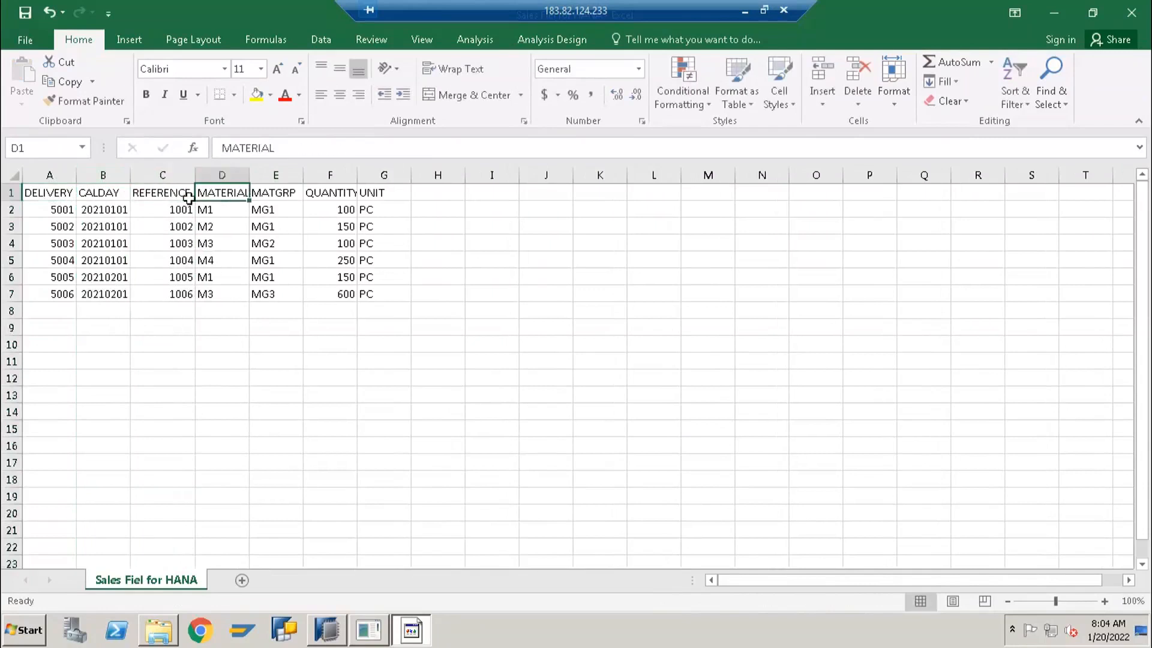
# Delete the MATGRP column and clear the record of delivery 5006 in row 7
pyautogui.rightClick(287, 176)
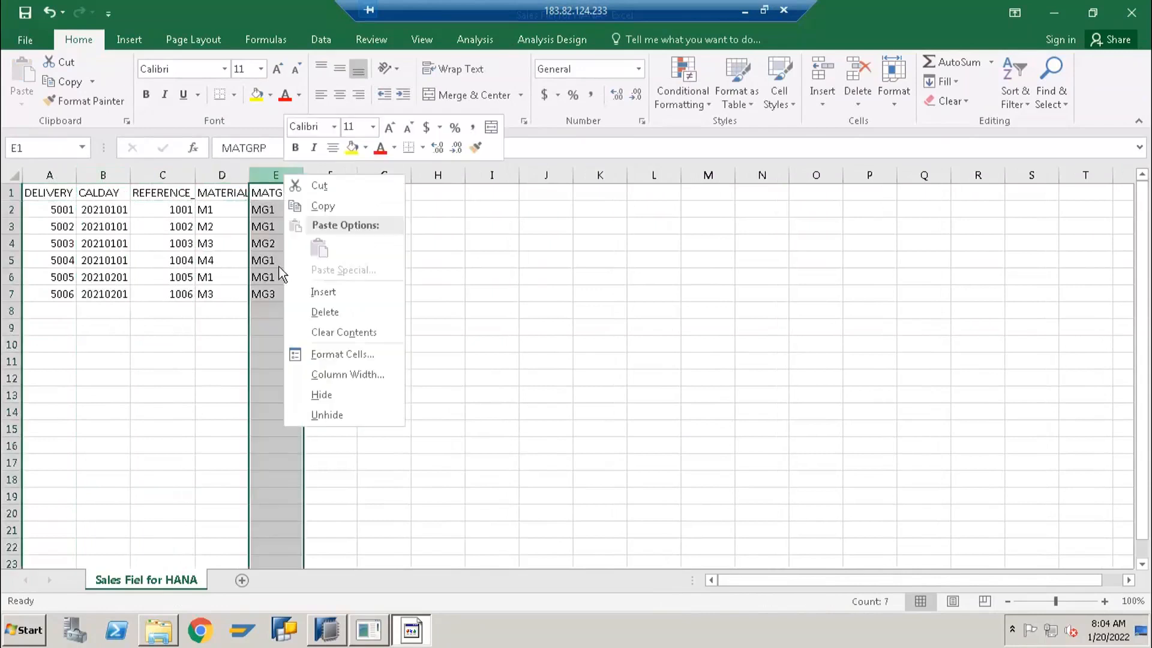
pyautogui.click(325, 314)
pyautogui.moveTo(53, 295); pyautogui.dragTo(340, 301)
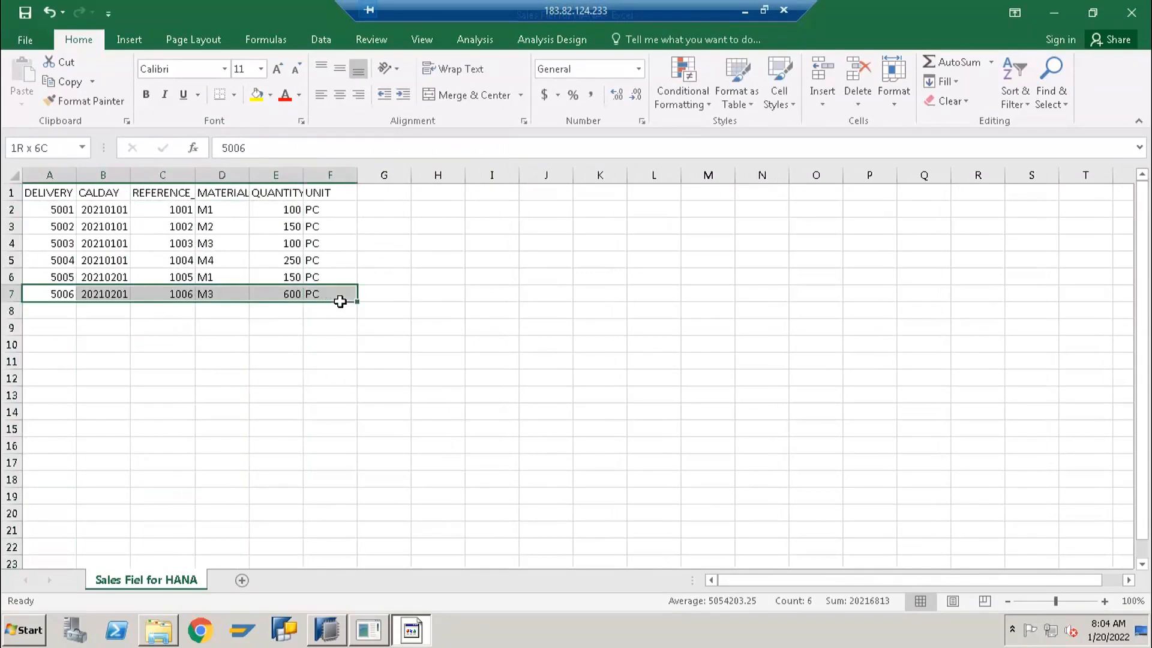
pyautogui.press('Delete')
pyautogui.click(222, 344)
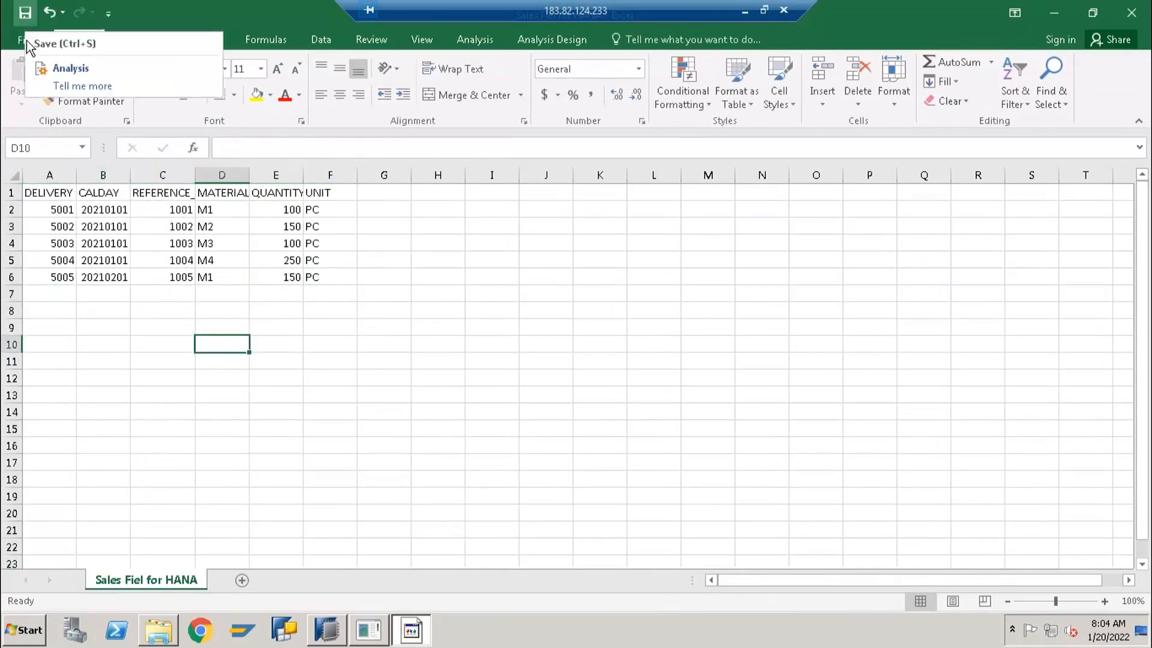
# Save the sheet as CSV file Delivery Fiel for HANA in the FastTrack folder, keeping the CSV format, and close the workbook without saving again
pyautogui.click(26, 43)
pyautogui.click(44, 272)
pyautogui.click(455, 170)
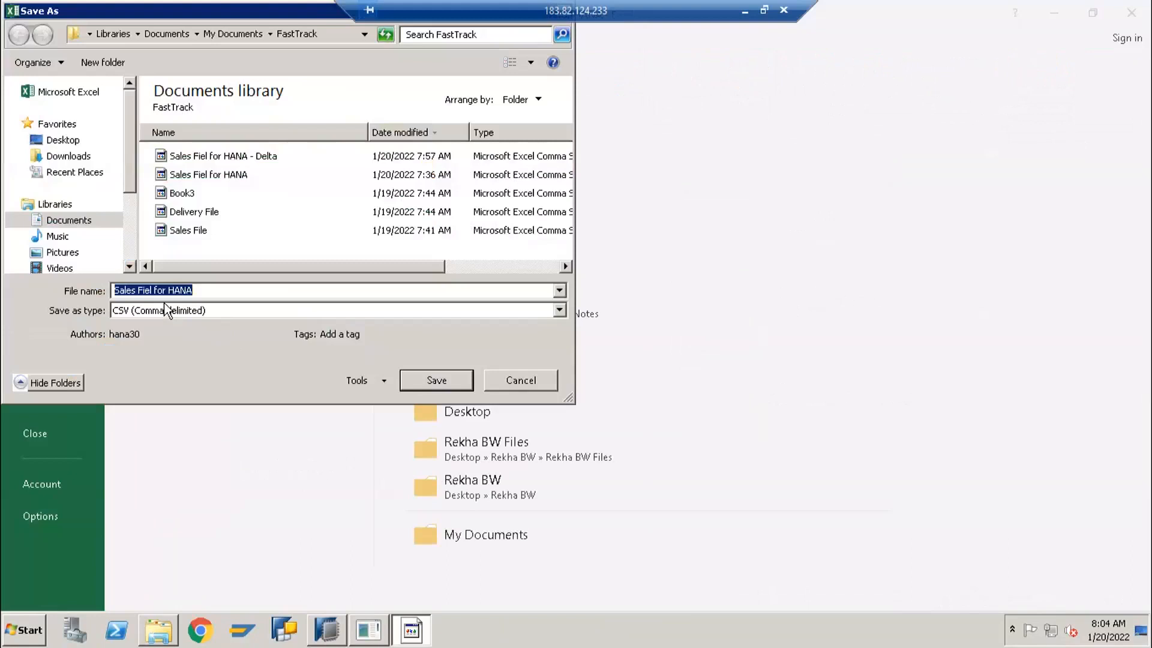
pyautogui.press('Home')
pyautogui.press('Delete')
pyautogui.press('Delete')
pyautogui.press('Delete')
pyautogui.press('Delete')
pyautogui.press('Delete')
pyautogui.press('Delete')
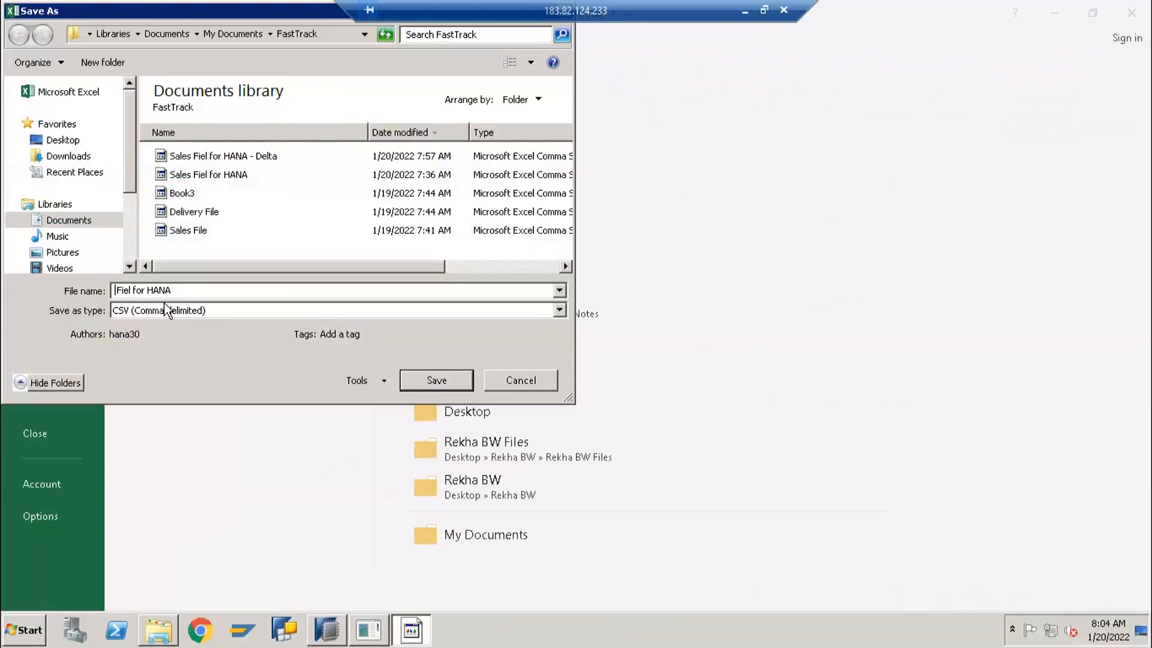
pyautogui.write('dELIVE')
pyautogui.press('BackSpace')
pyautogui.press('BackSpace')
pyautogui.press('BackSpace')
pyautogui.press('BackSpace')
pyautogui.press('BackSpace')
pyautogui.press('BackSpace')
pyautogui.write('Delivery')
pyautogui.click(434, 380)
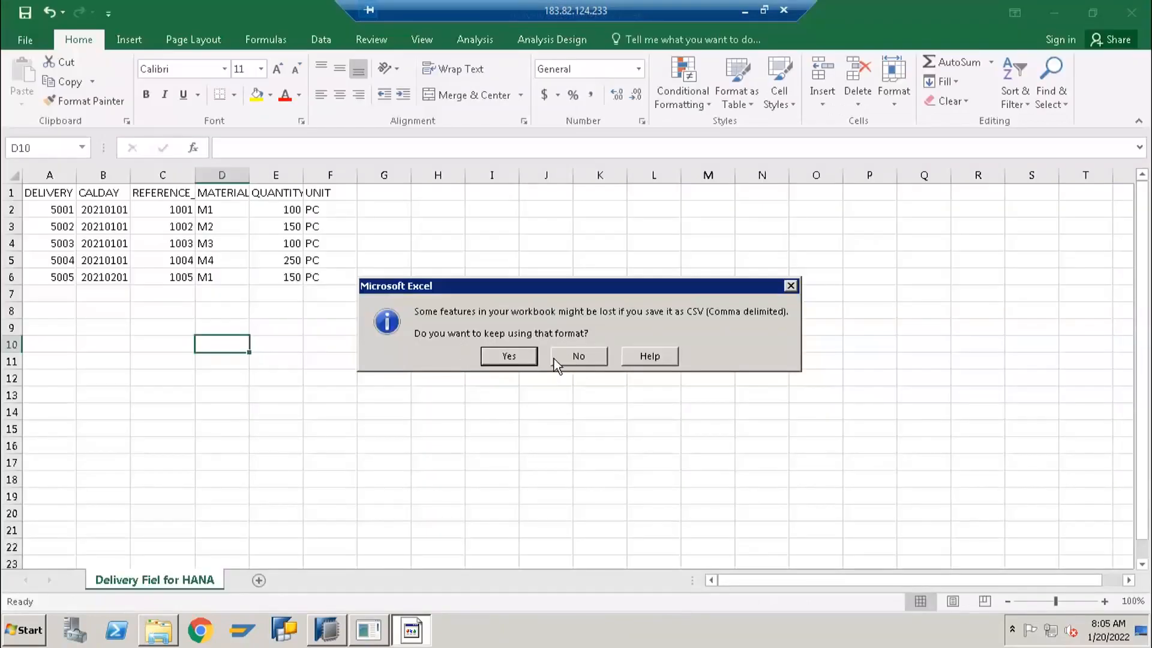
pyautogui.click(511, 356)
pyautogui.click(1132, 12)
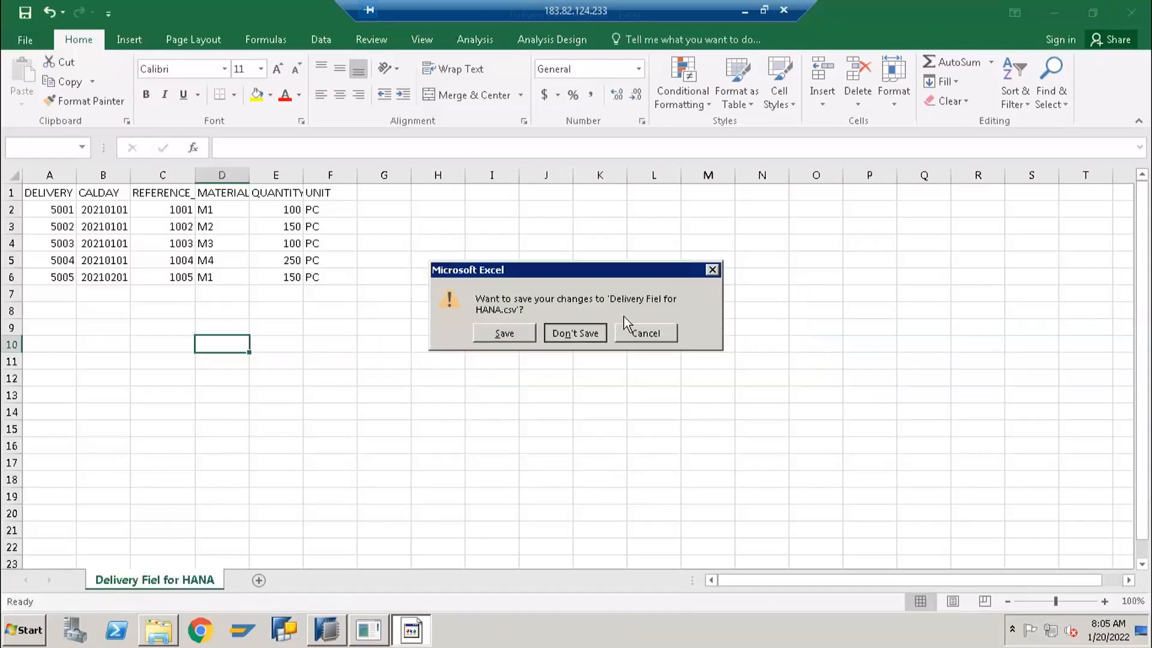
pyautogui.click(575, 333)
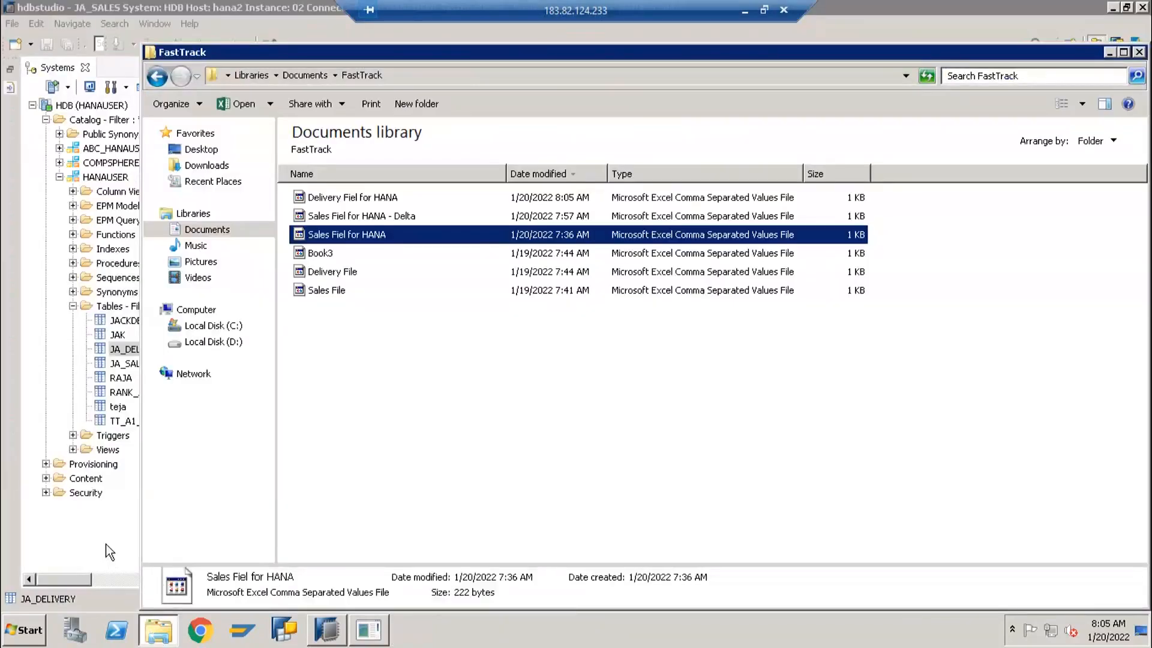
# Switch to HANA Studio and start an import of data from a local file into the system HDB (HANAUSER)
pyautogui.click(132, 495)
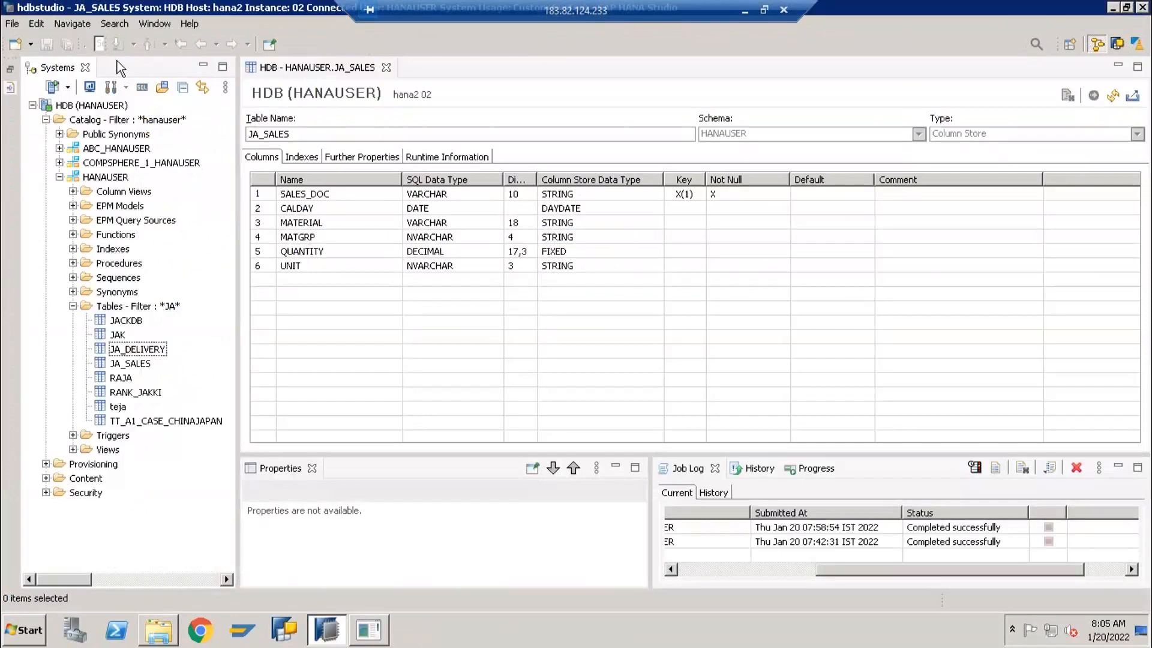
pyautogui.click(12, 24)
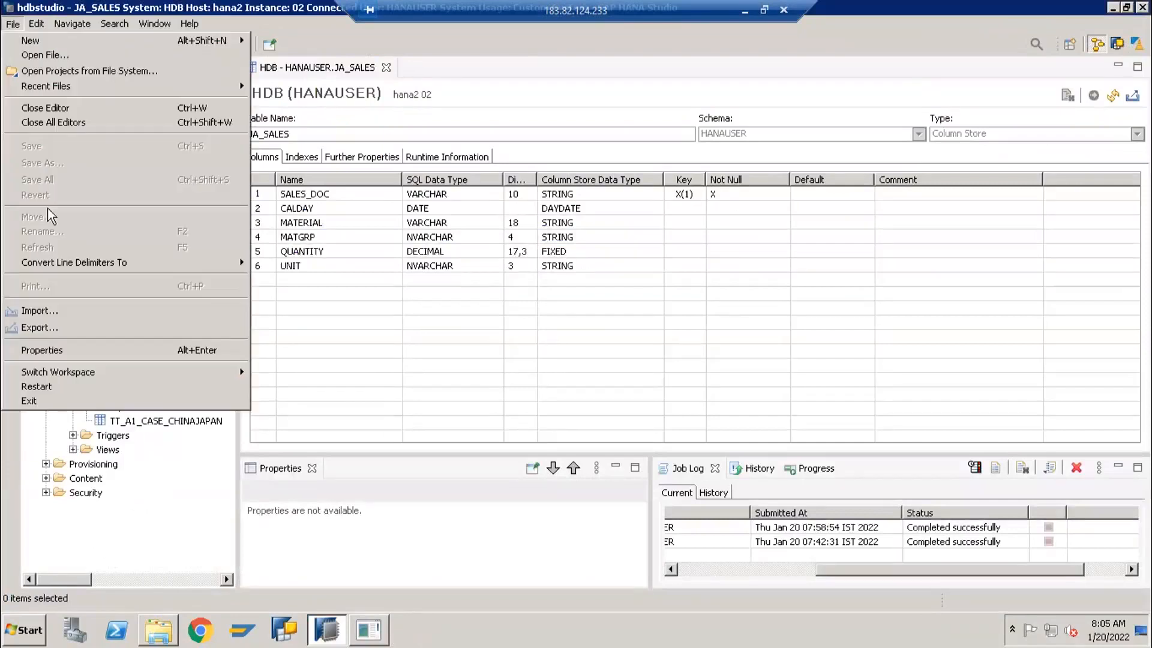
pyautogui.click(49, 309)
pyautogui.click(596, 473)
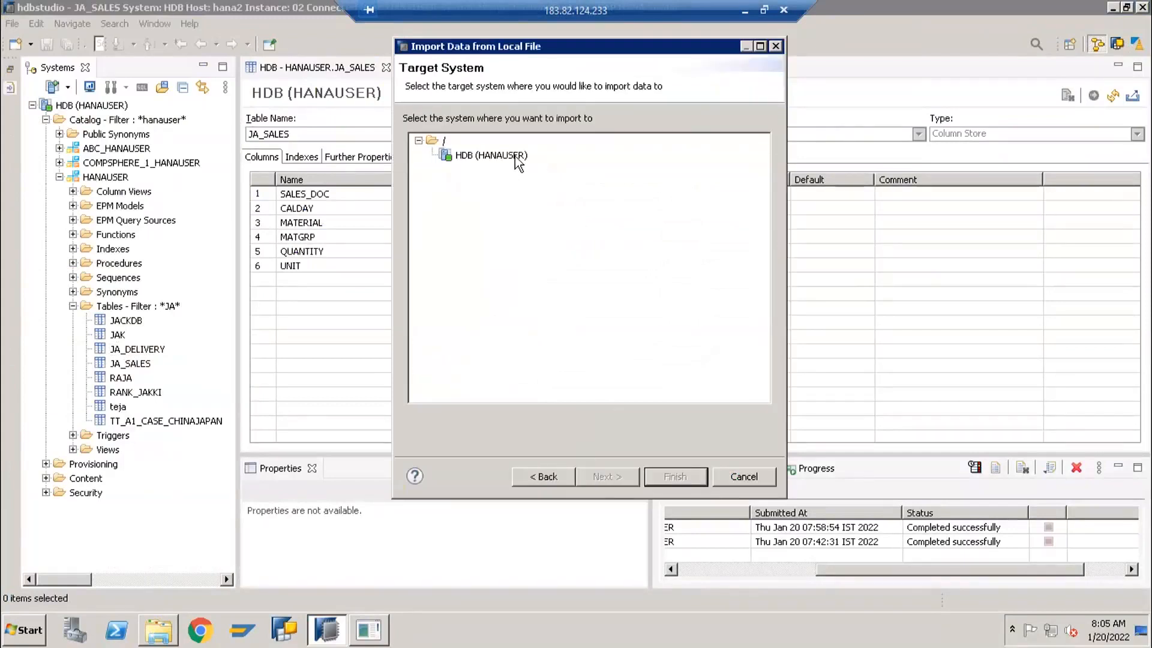
pyautogui.click(508, 157)
pyautogui.click(608, 478)
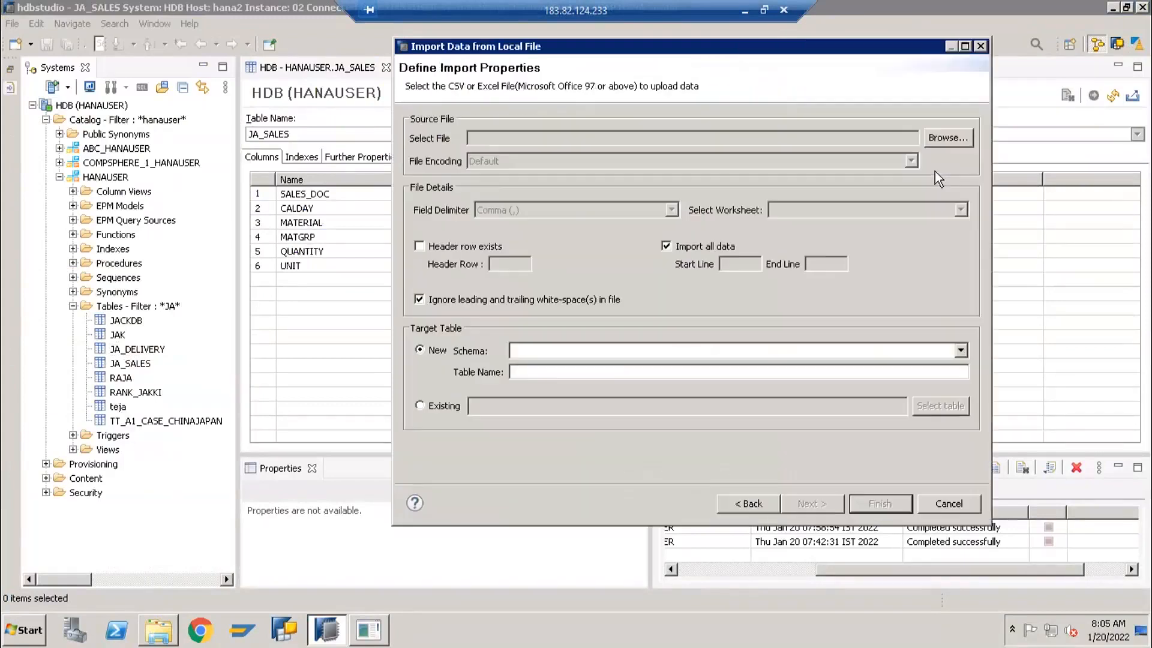
# Choose Delivery Fiel for HANA.csv as the import source and mark that a header row exists
pyautogui.click(933, 143)
pyautogui.click(630, 213)
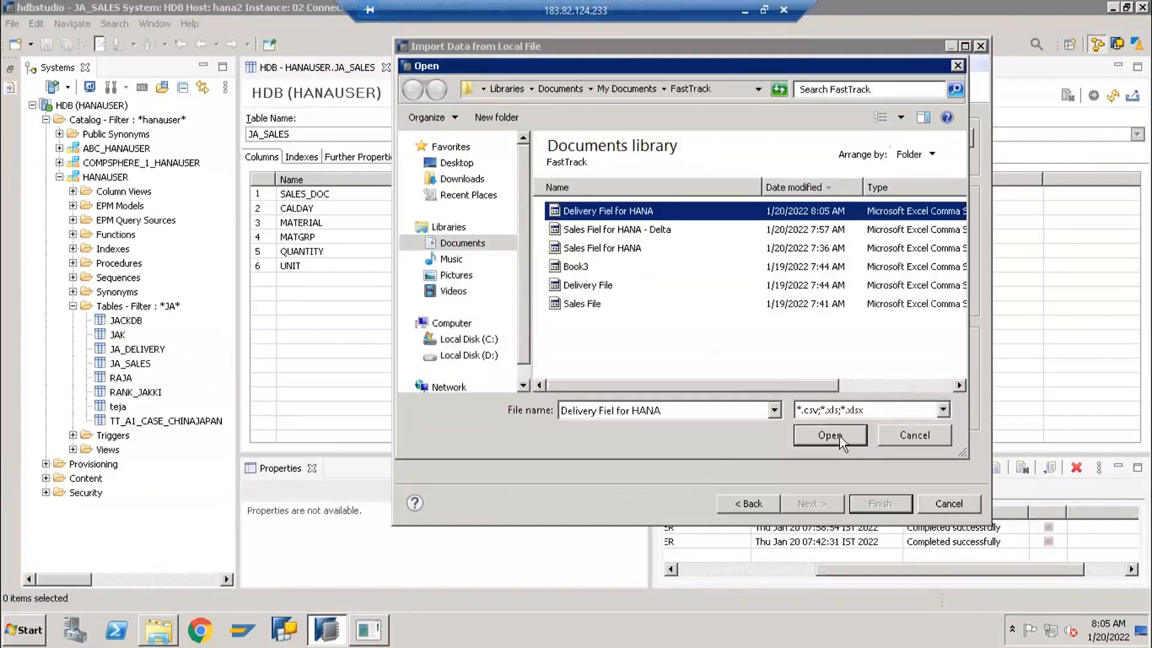
pyautogui.click(840, 437)
pyautogui.click(476, 250)
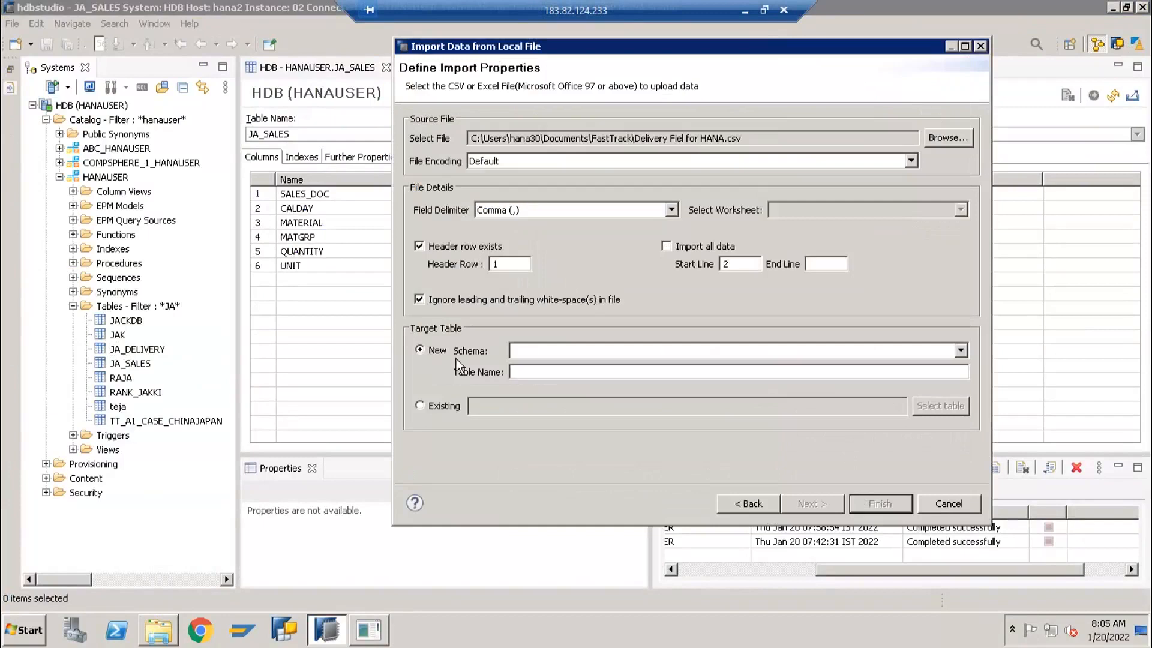
# Set the existing table JA_DELIVERY of schema HANAUSER as the import target and continue to the data mappings
pyautogui.click(455, 406)
pyautogui.click(949, 406)
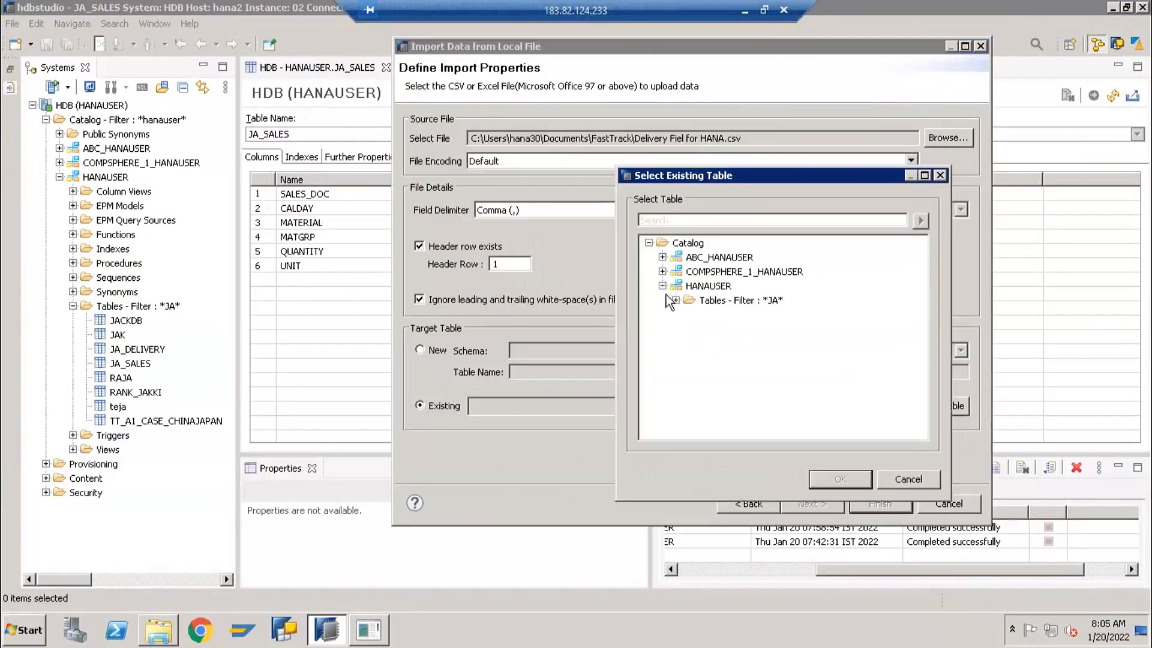
pyautogui.click(664, 288)
pyautogui.click(664, 288)
pyautogui.click(675, 300)
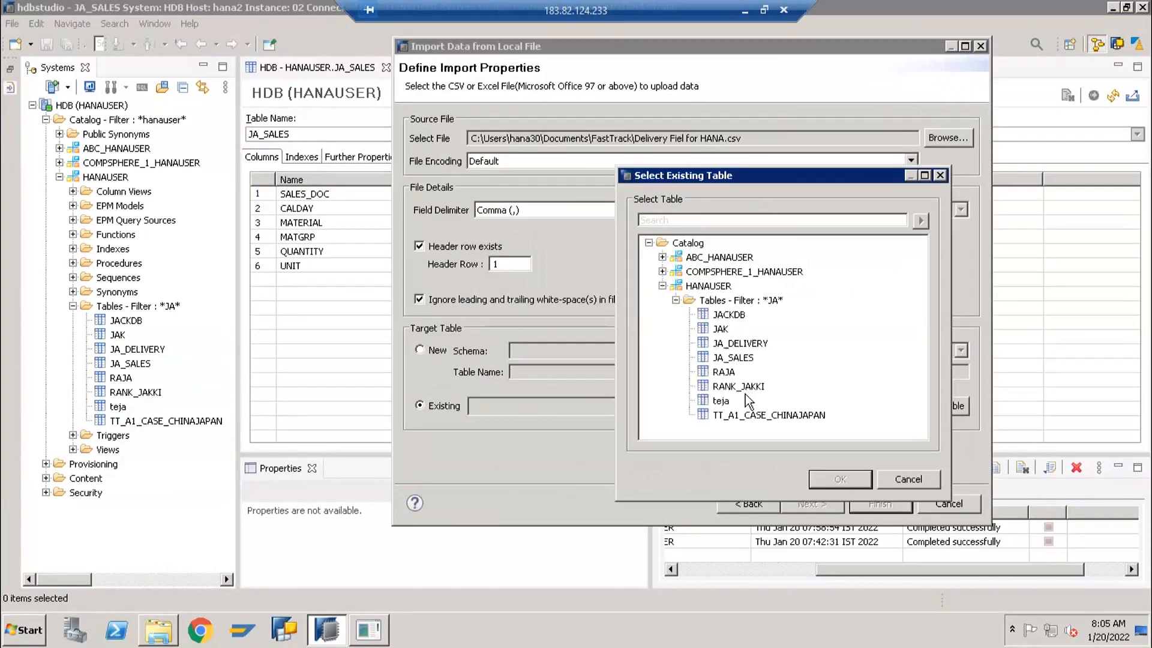
pyautogui.click(744, 344)
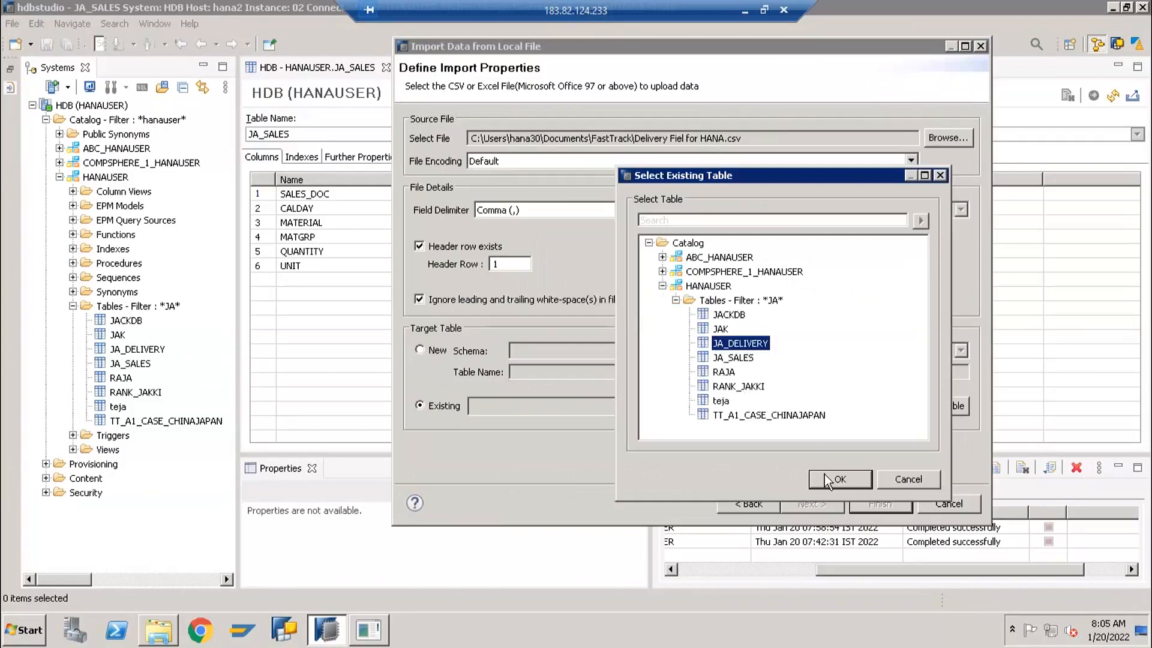
pyautogui.click(825, 475)
pyautogui.click(813, 502)
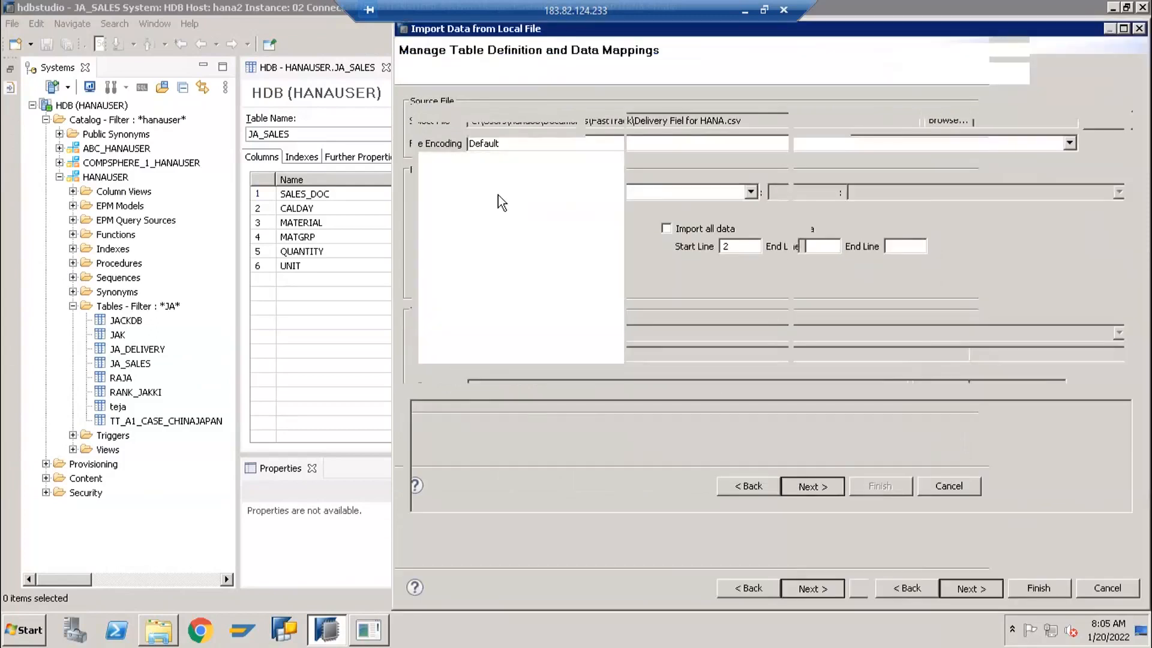
# Try to map the source columns to the JA_DELIVERY columns by name, and widen the target table's Name column
pyautogui.click(594, 129)
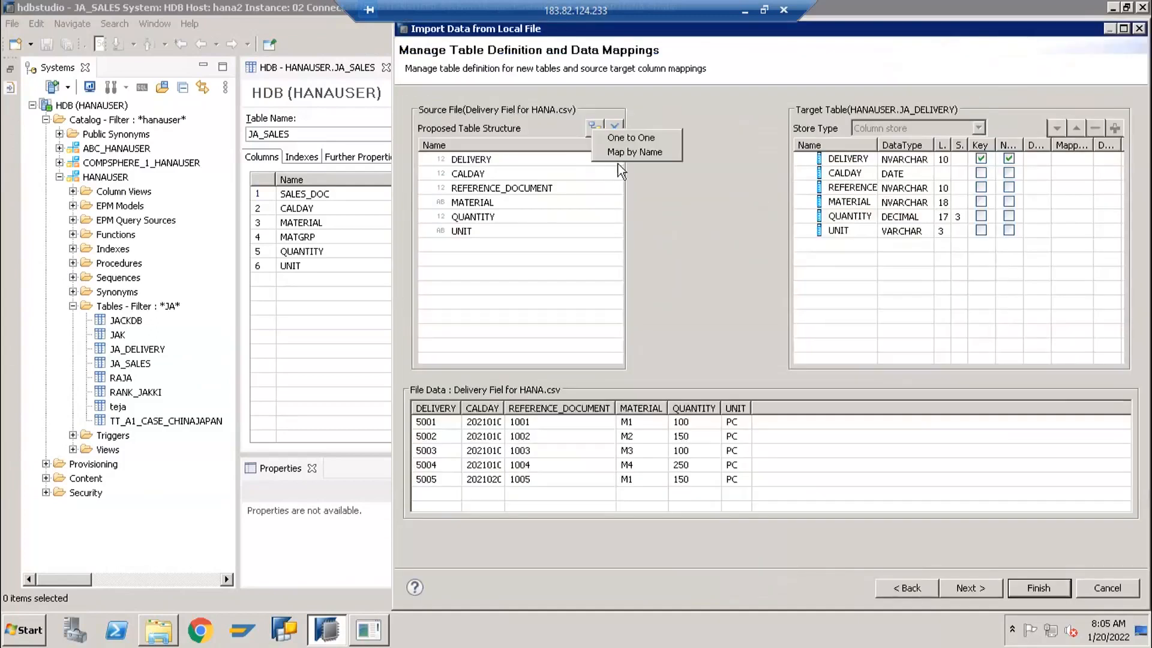
pyautogui.click(630, 151)
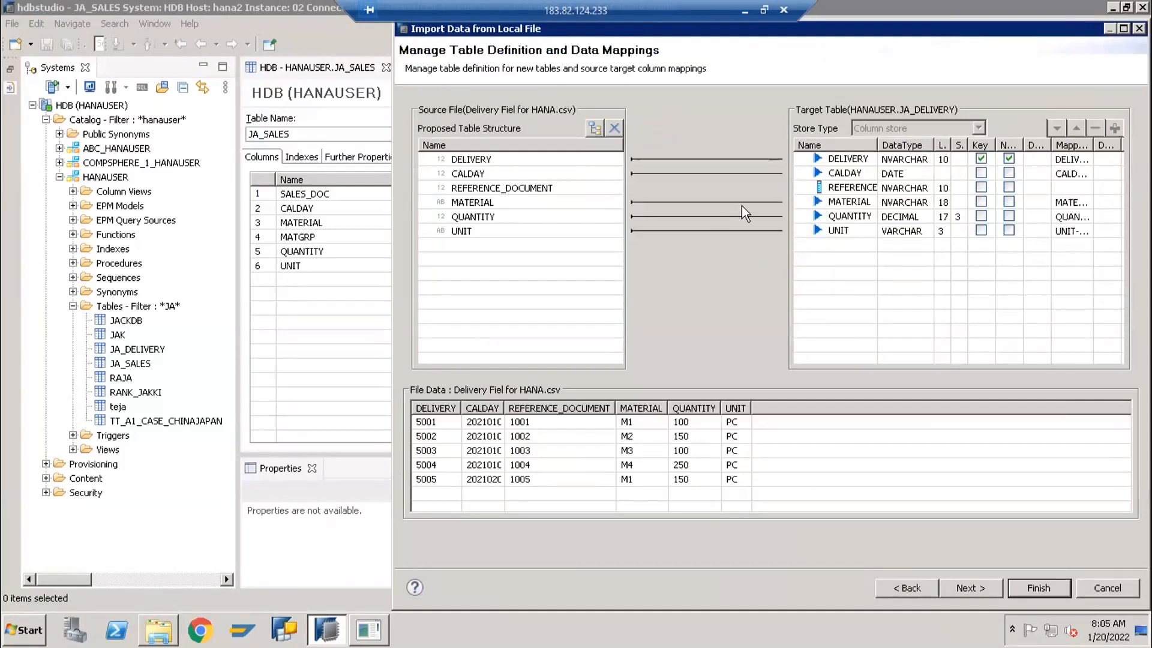
pyautogui.click(519, 188)
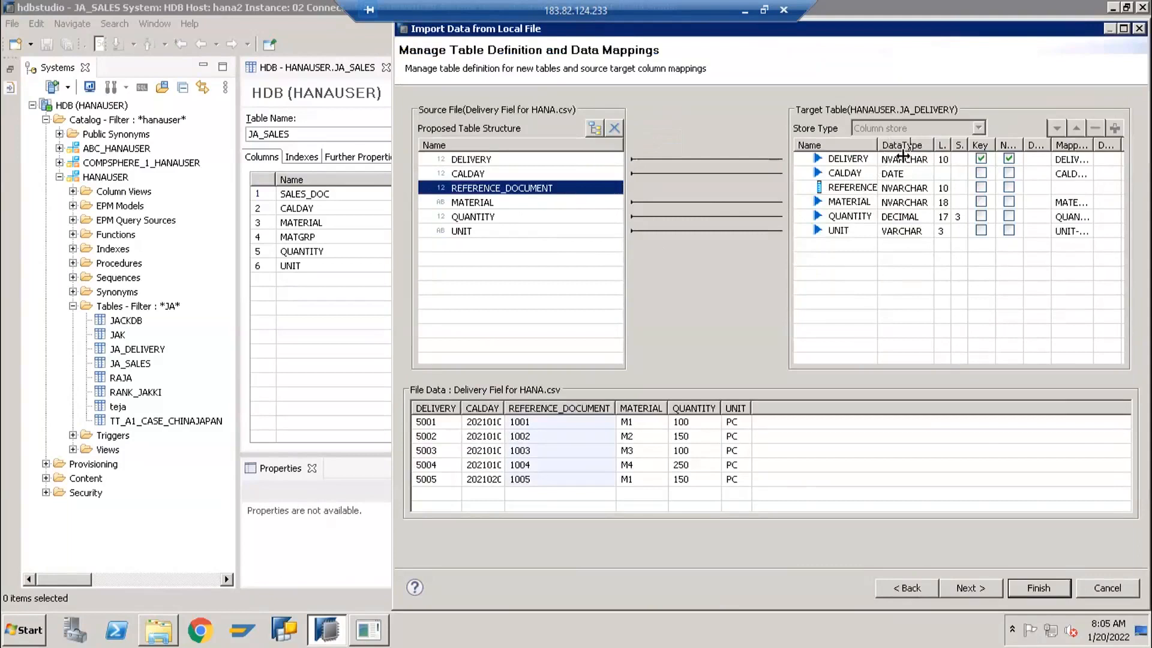
pyautogui.moveTo(903, 156); pyautogui.dragTo(909, 155)
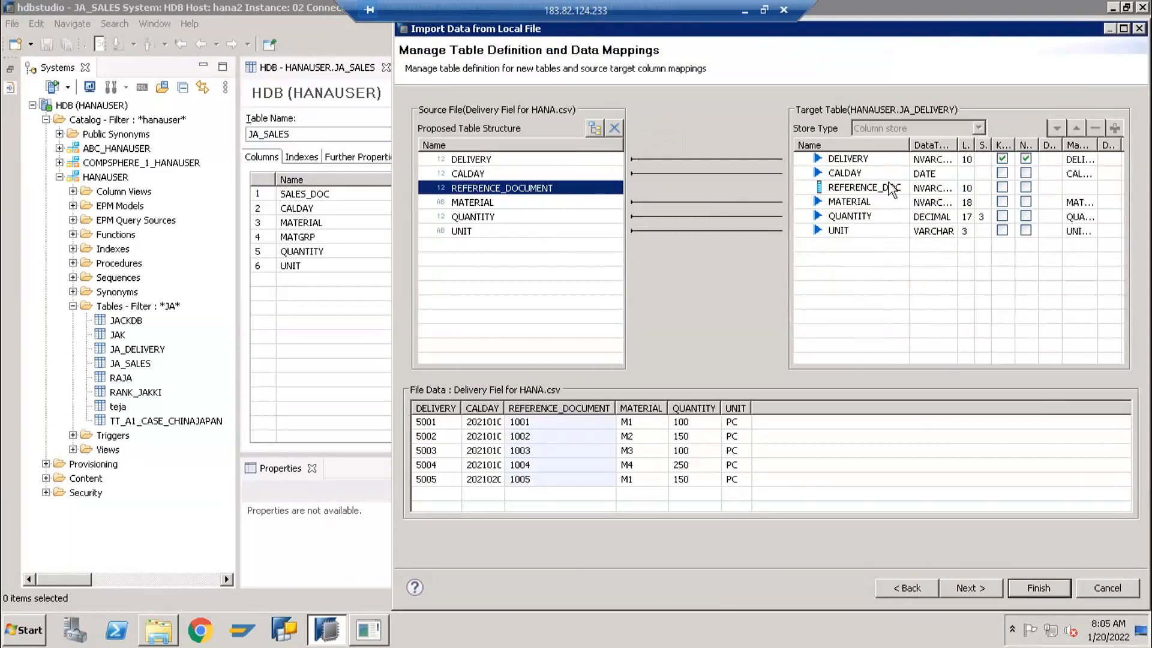
# Map the source columns to the JA_DELIVERY columns one to one and finish the import
pyautogui.click(596, 129)
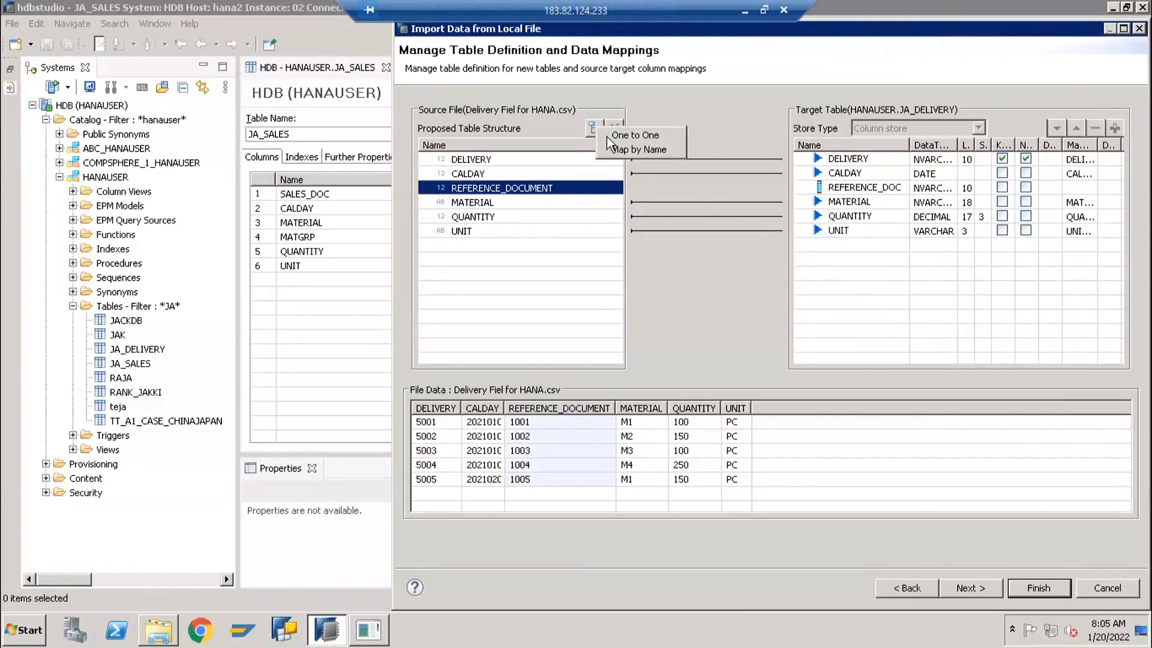
pyautogui.click(633, 135)
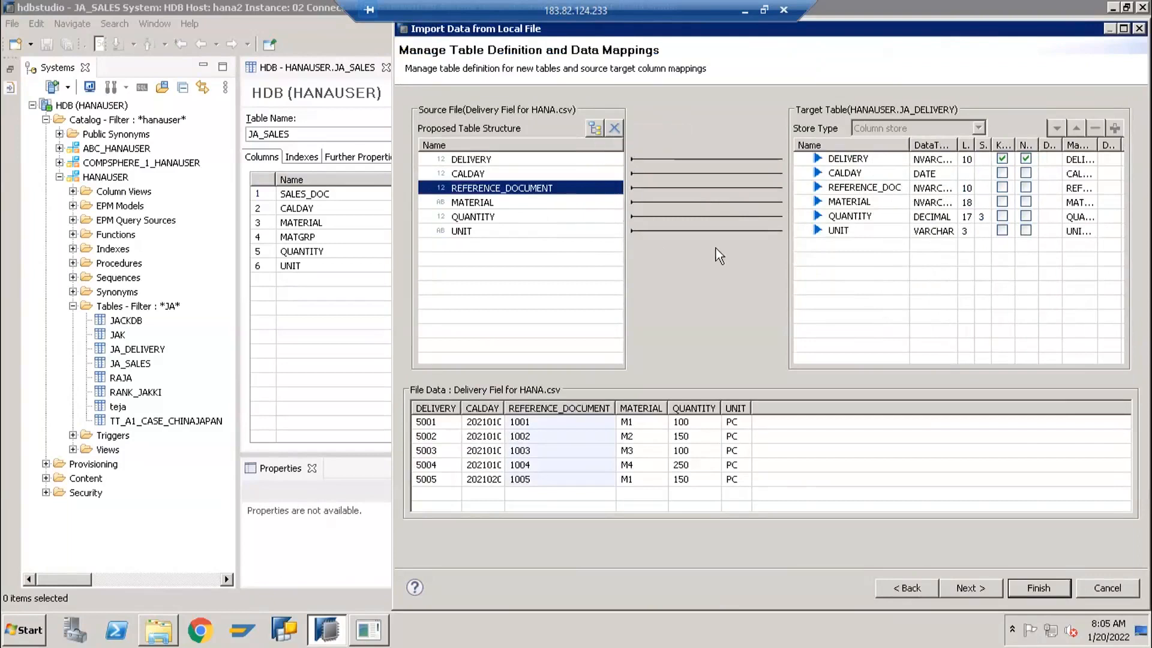
pyautogui.click(983, 589)
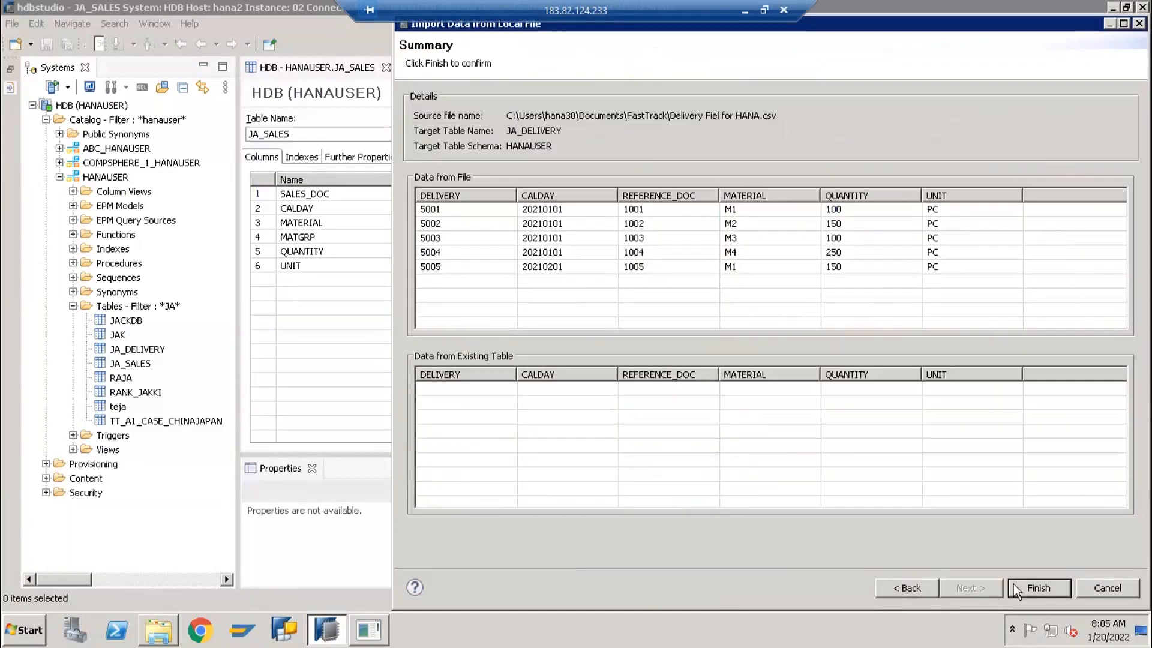
pyautogui.click(1026, 585)
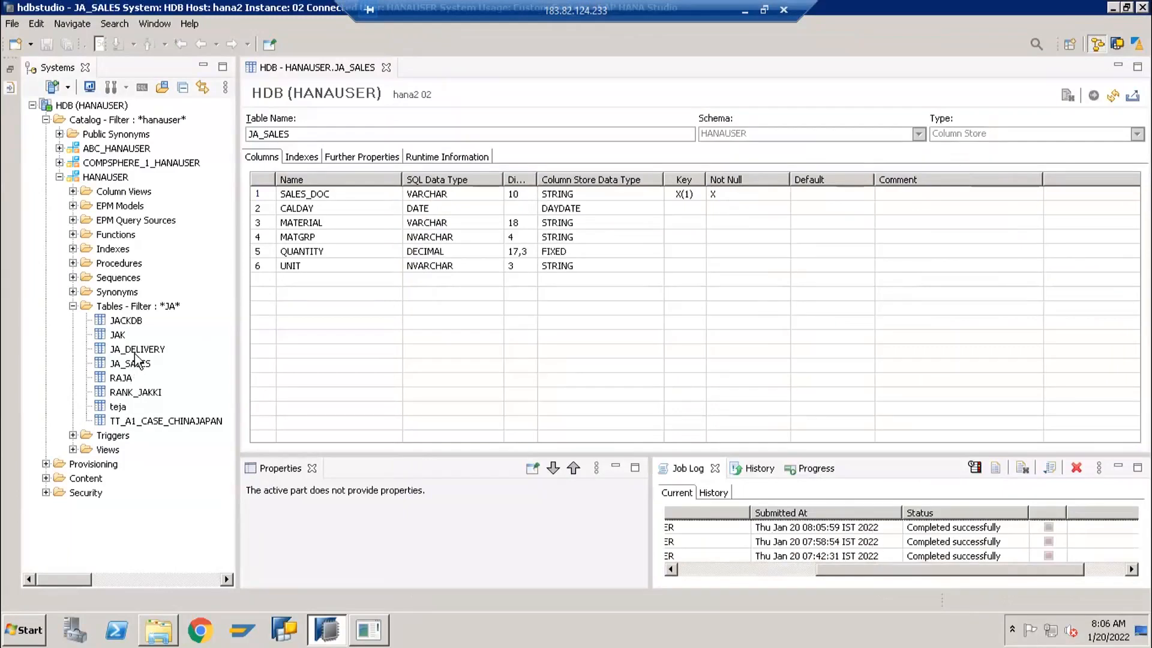
# Open the content of table JA_DELIVERY to check the imported delivery rows, and close both open table editors
pyautogui.click(138, 348)
pyautogui.rightClick(139, 347)
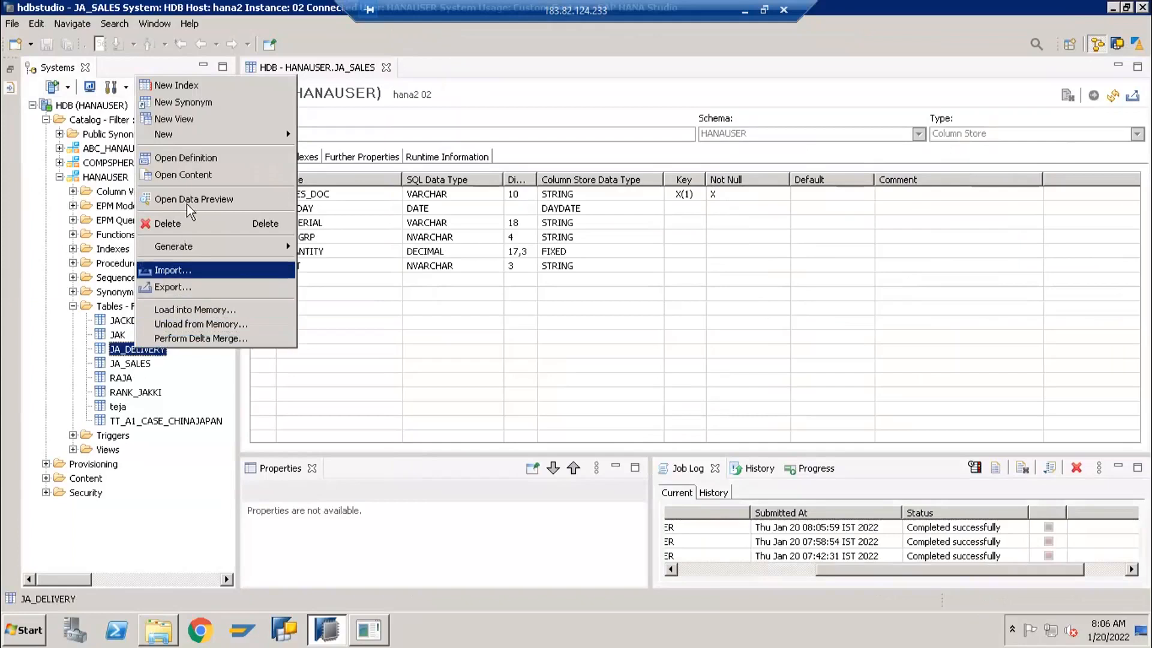
pyautogui.click(189, 178)
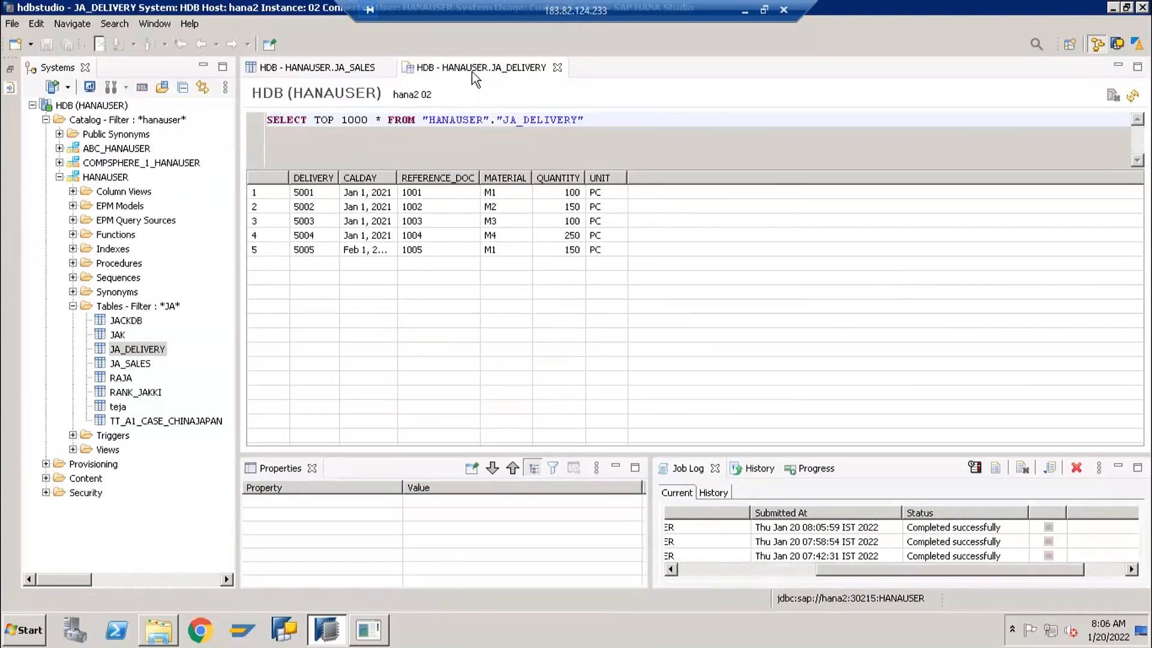
pyautogui.click(557, 67)
pyautogui.click(387, 67)
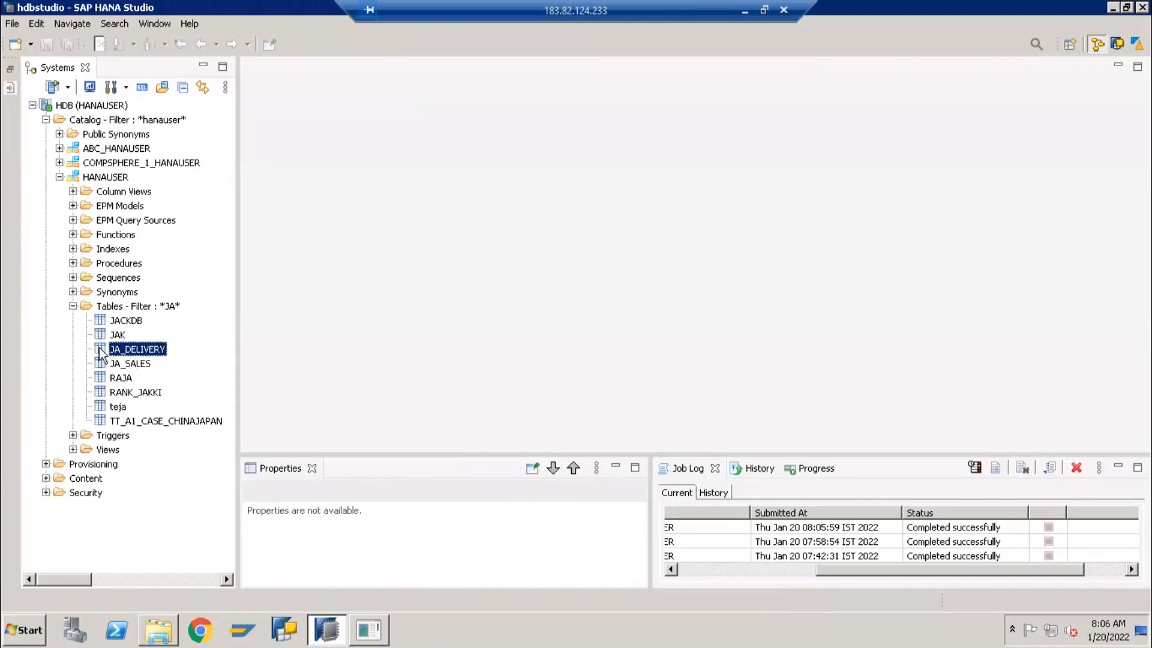
# Expand the Content folder of the HDB system and collapse the Catalog folder so the packages are listed
pyautogui.press('Up')
pyautogui.press('Up')
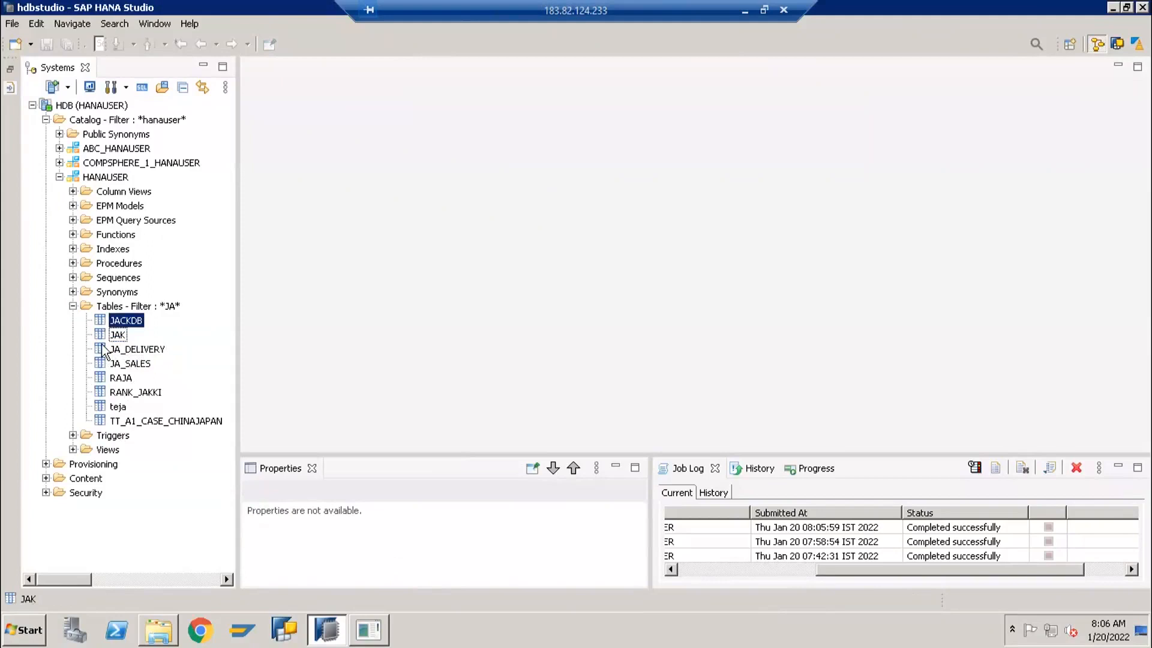
pyautogui.press('r')
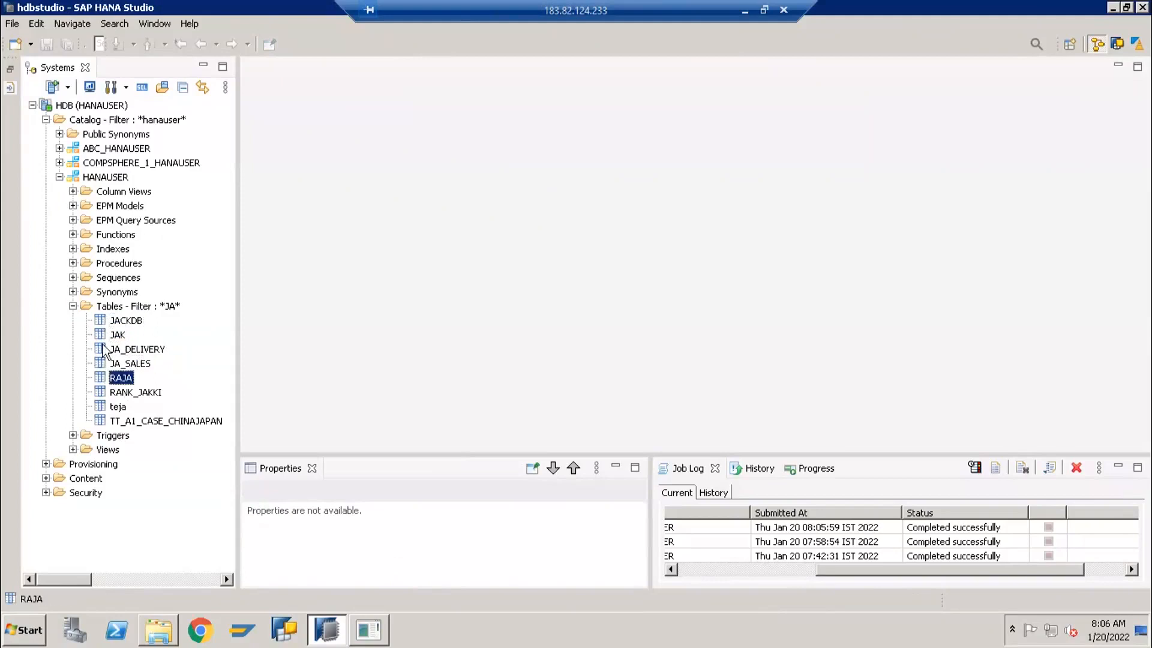
pyautogui.click(70, 307)
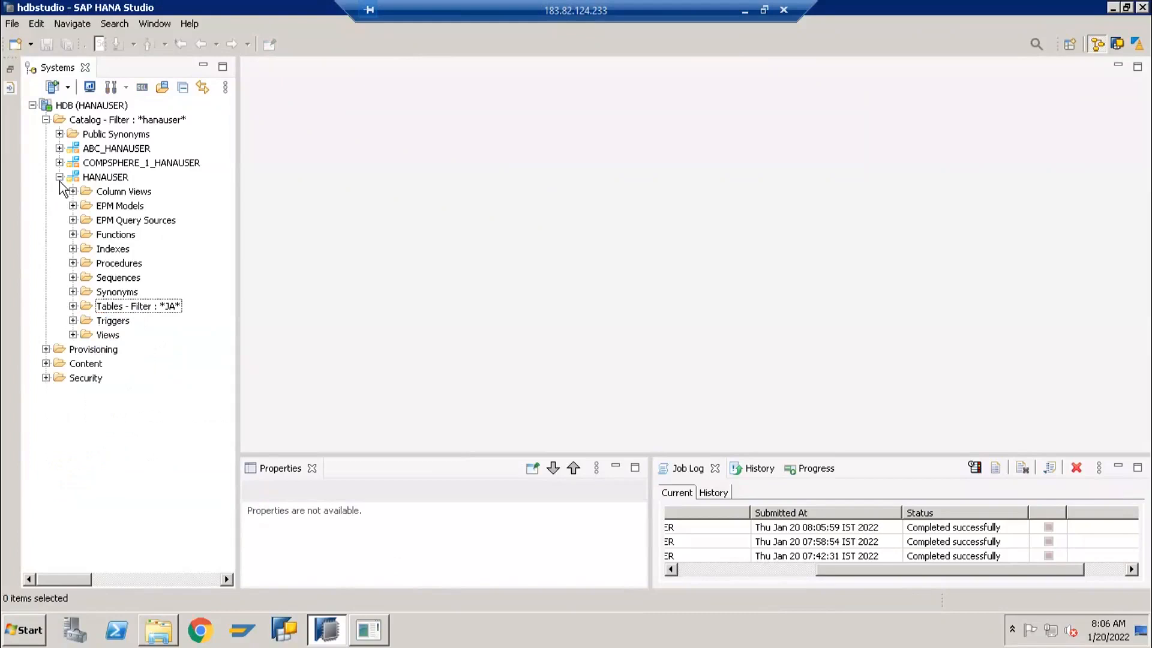
pyautogui.click(59, 178)
pyautogui.click(59, 178)
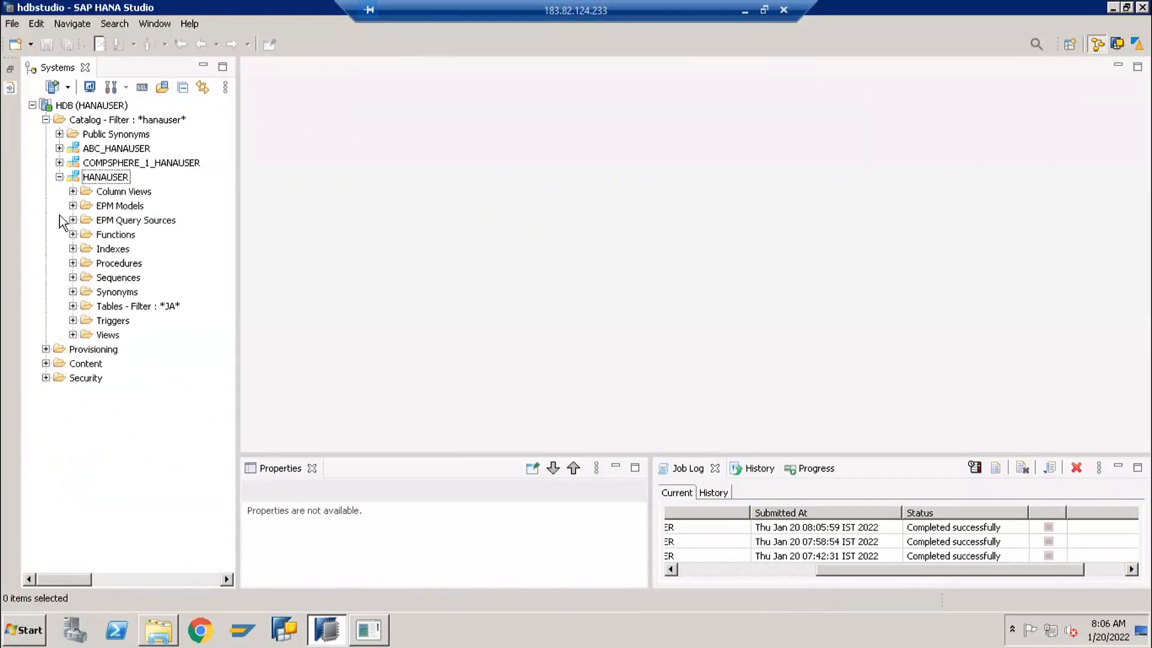
pyautogui.click(45, 363)
pyautogui.scroll(6, 52, 154)
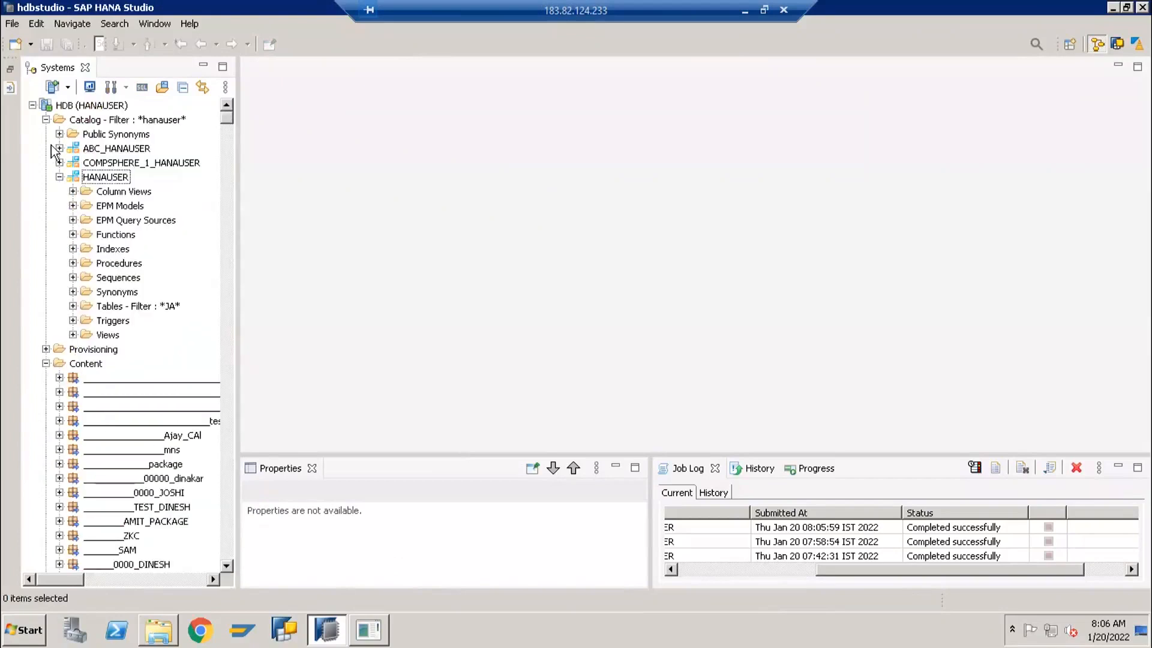
pyautogui.click(45, 119)
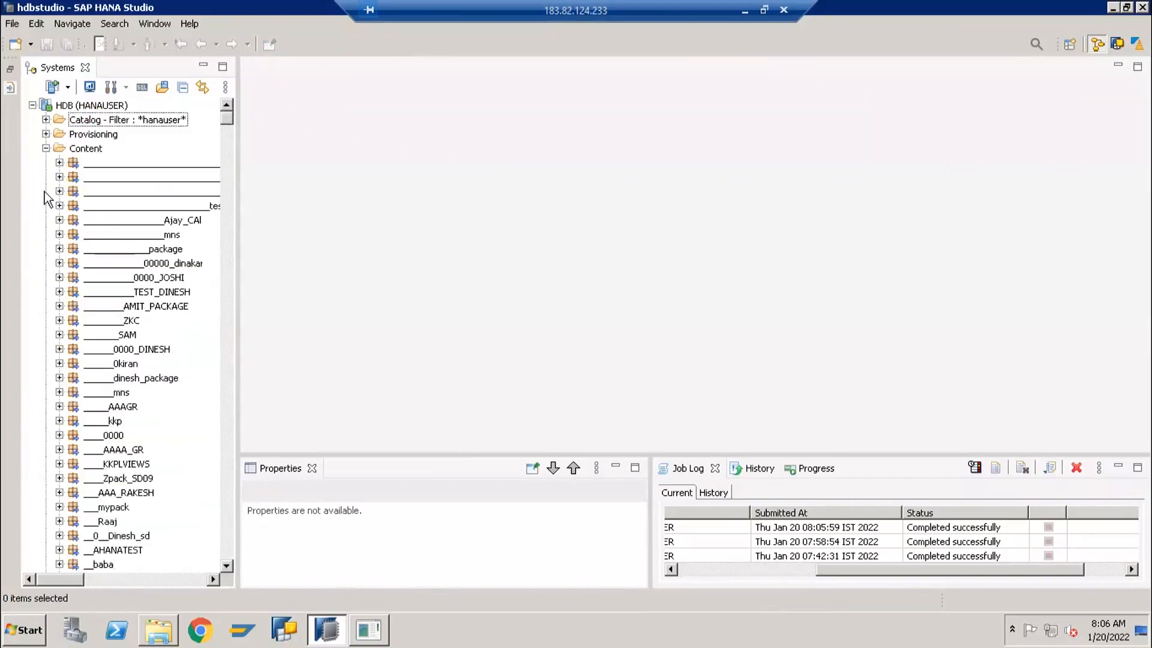
# Create a new package under Content with the name and description JA_FAST_TRACK
pyautogui.rightClick(75, 149)
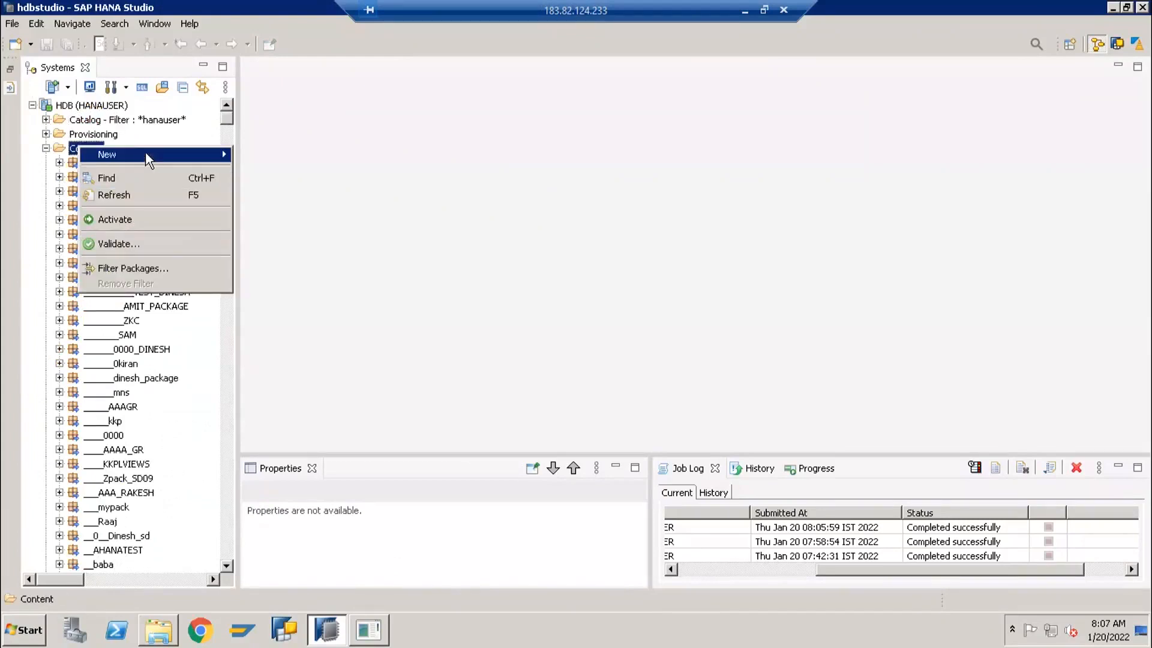
pyautogui.click(246, 159)
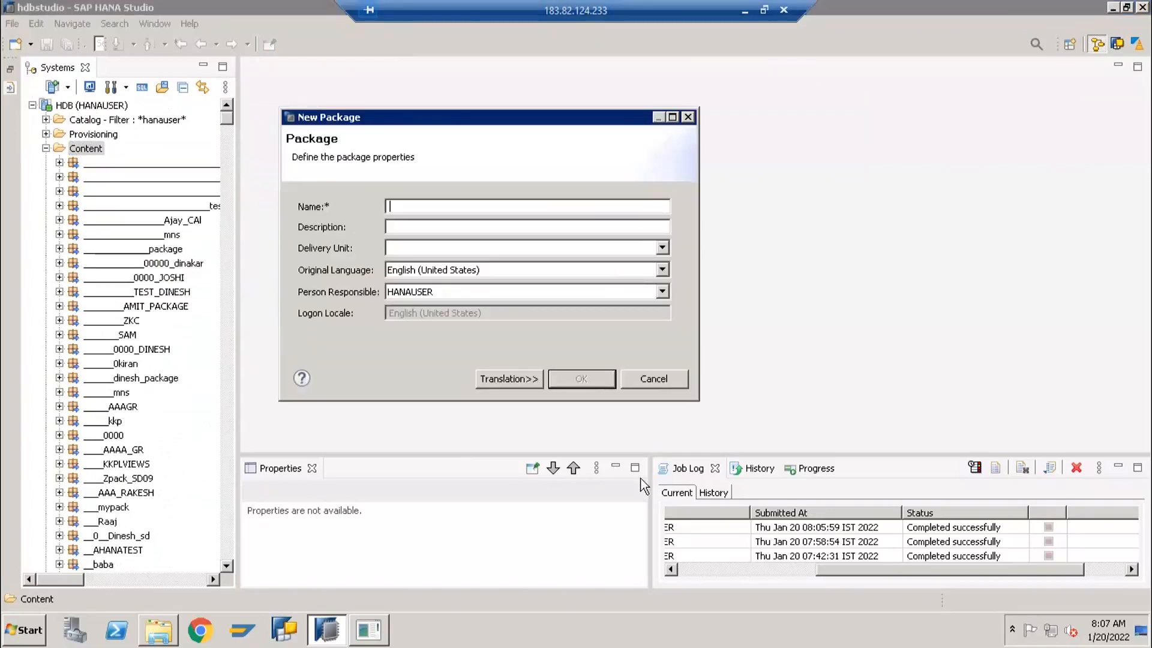
pyautogui.write('JA_FAST_TRACK')
pyautogui.press('Tab')
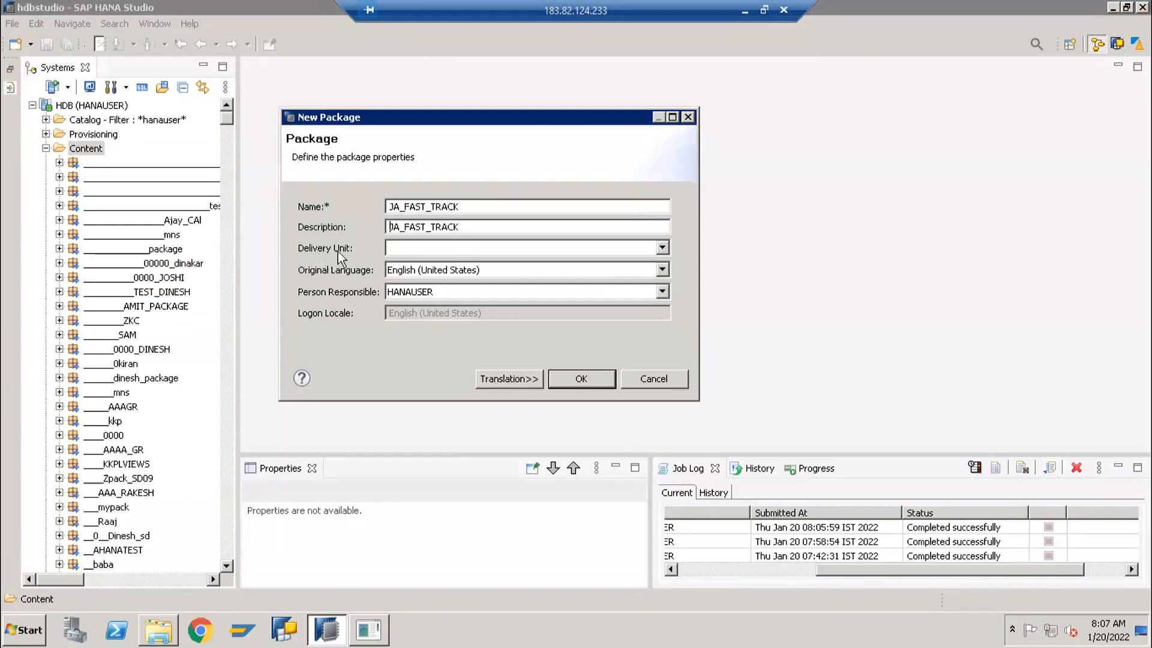
pyautogui.click(575, 375)
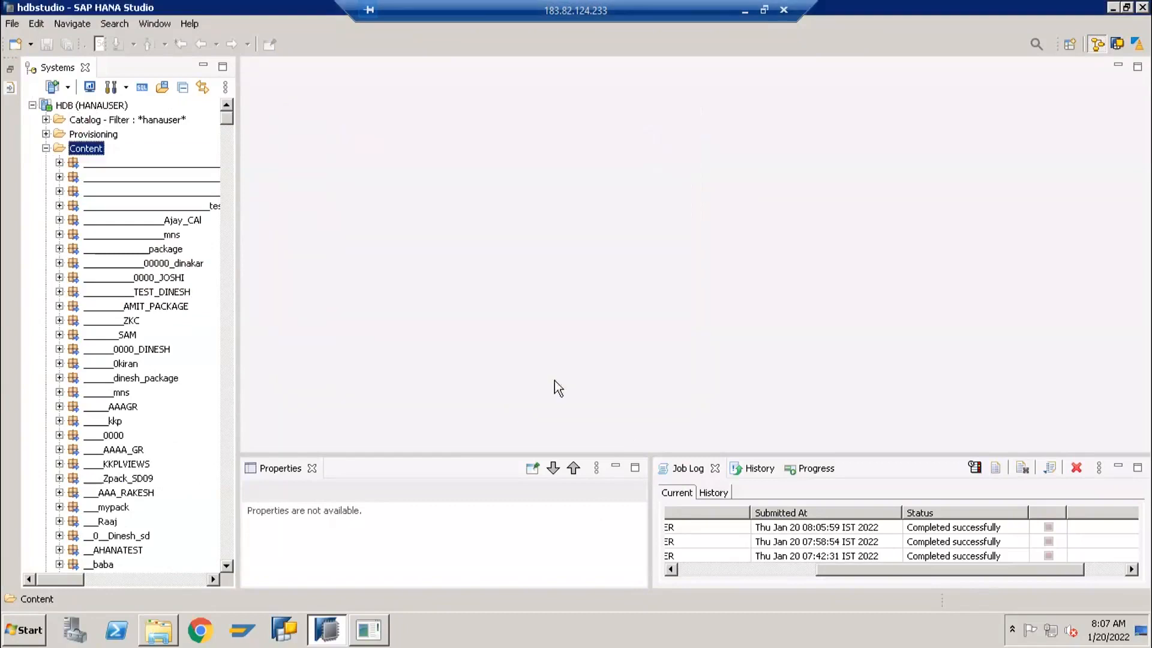
# Filter the packages in the Content folder by the text JA
pyautogui.rightClick(84, 152)
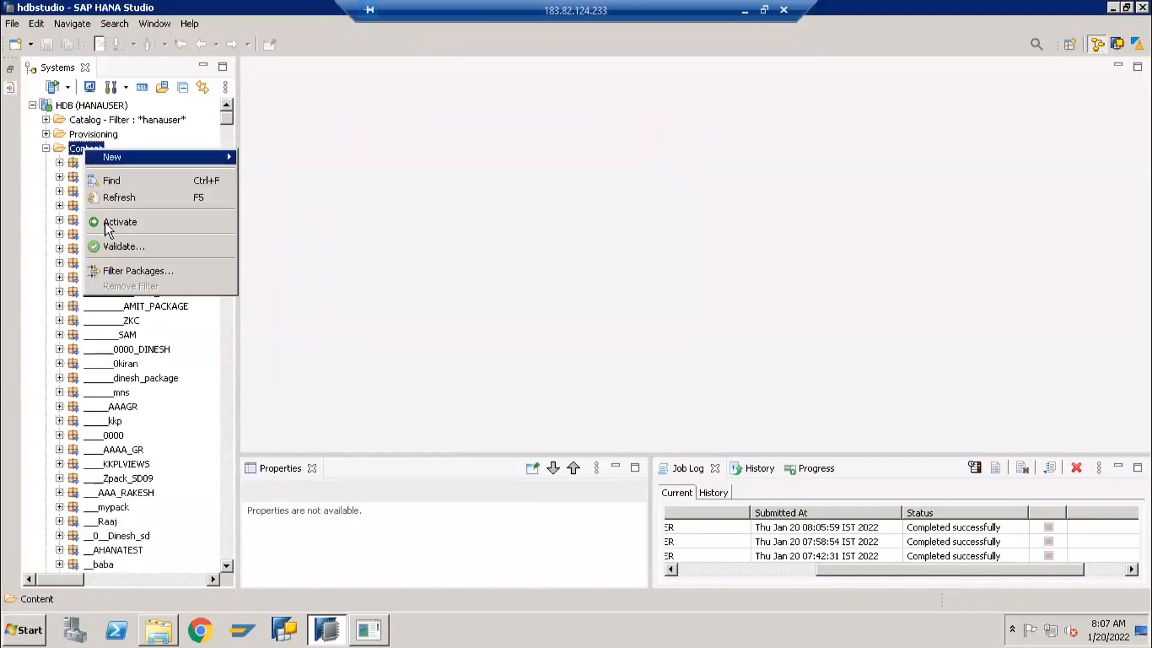
pyautogui.click(122, 271)
pyautogui.write('JA')
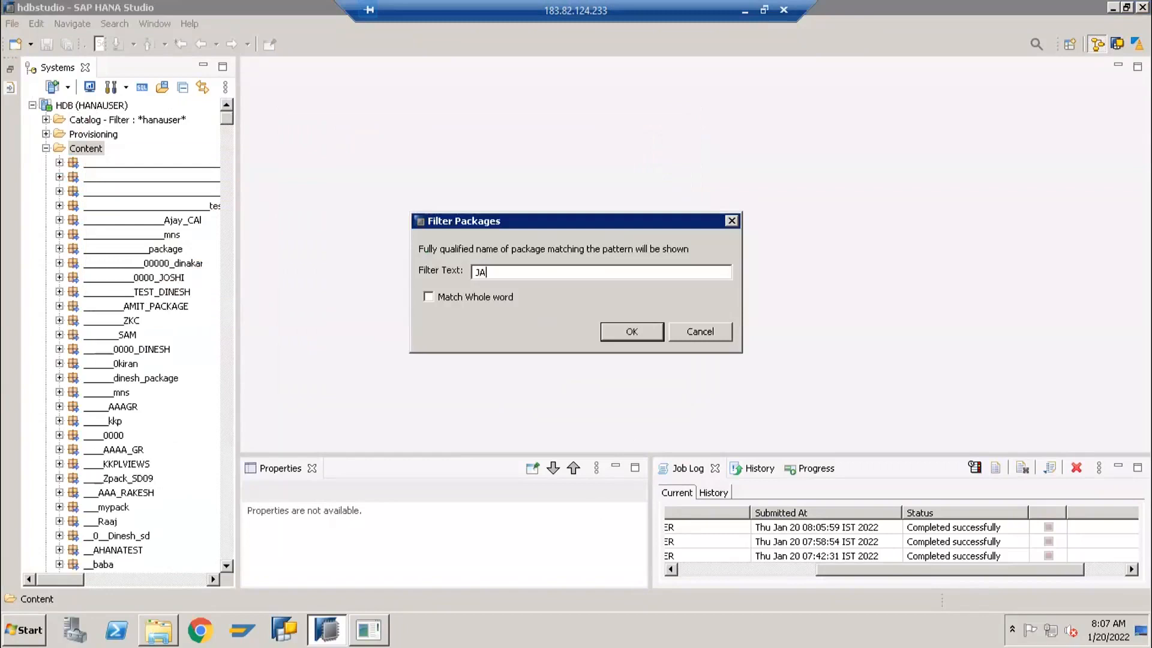
pyautogui.press('Return')
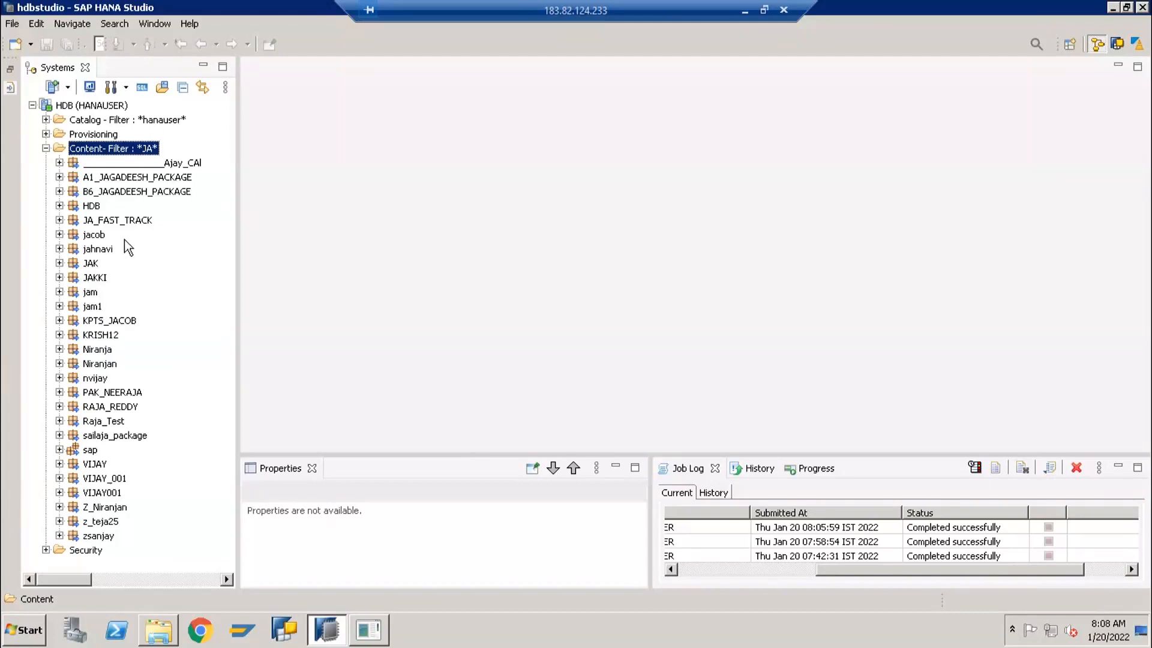
# Examine the JA_FAST_TRACK package and the object types that can be created in it, without creating any
pyautogui.click(120, 222)
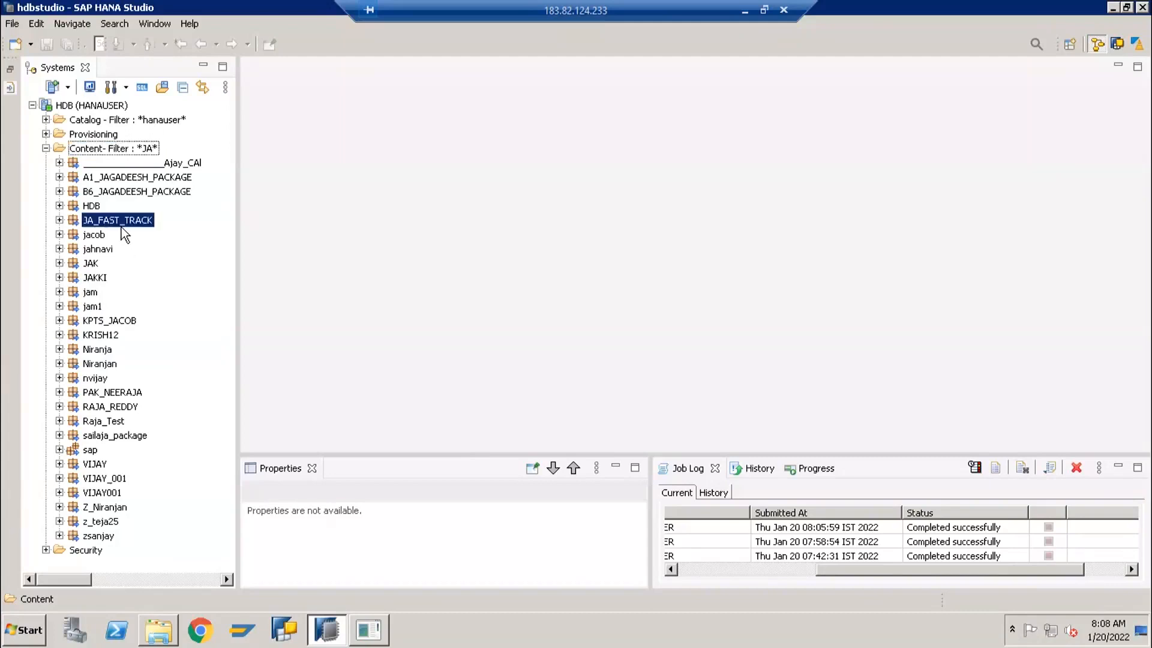
pyautogui.click(60, 220)
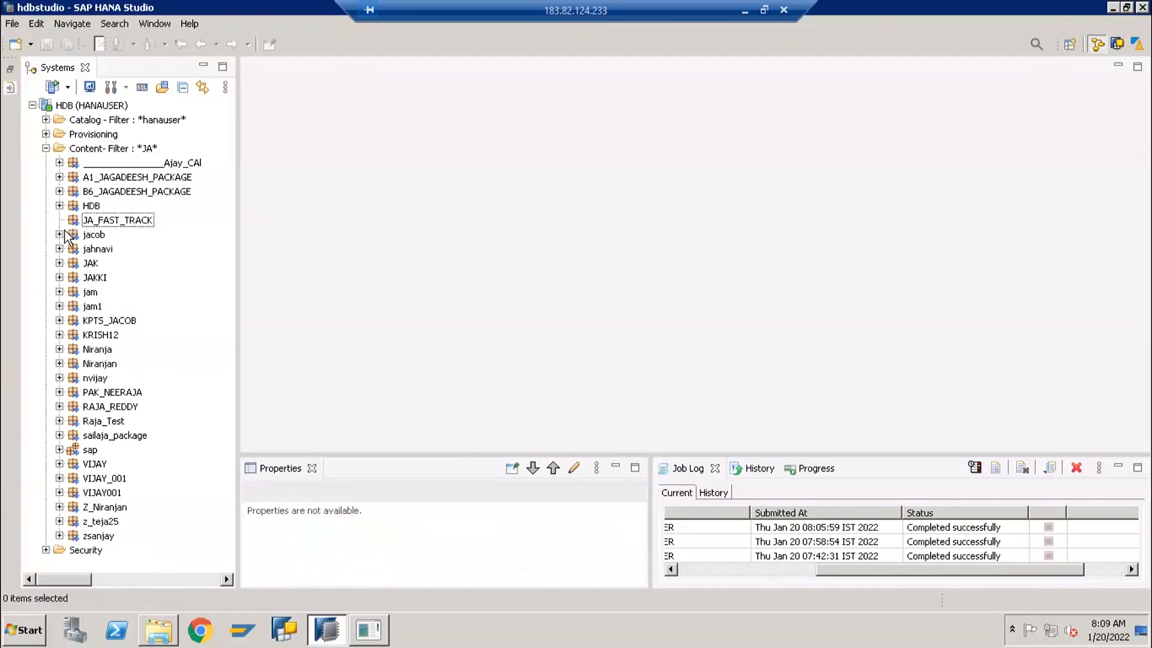
pyautogui.click(123, 222)
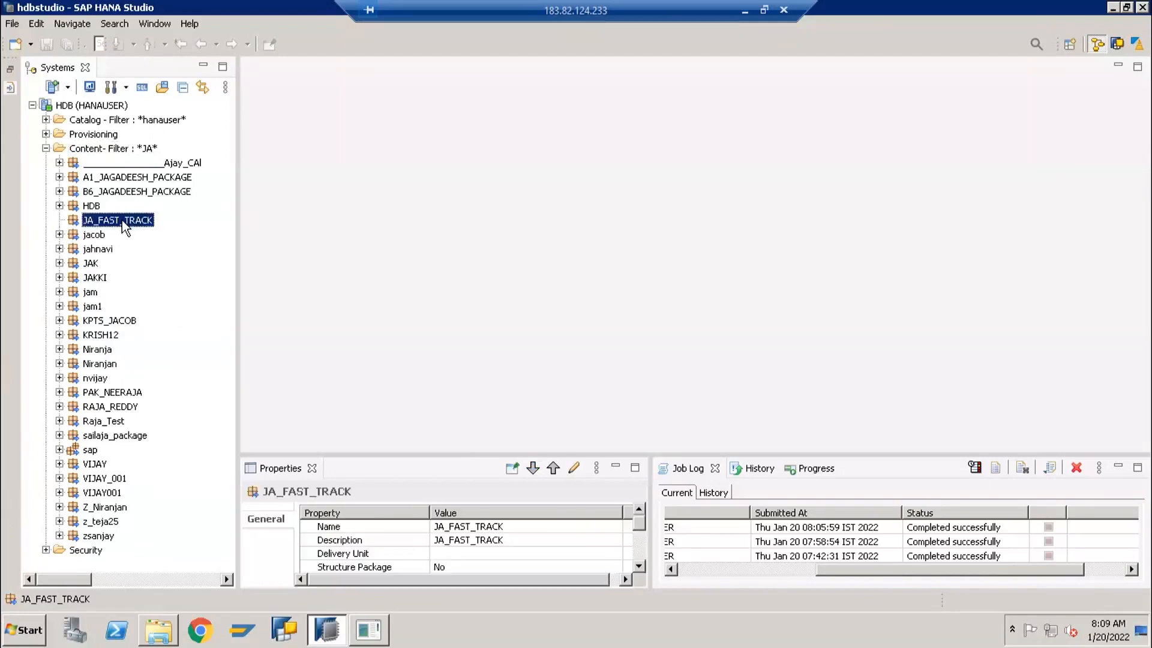
pyautogui.rightClick(124, 226)
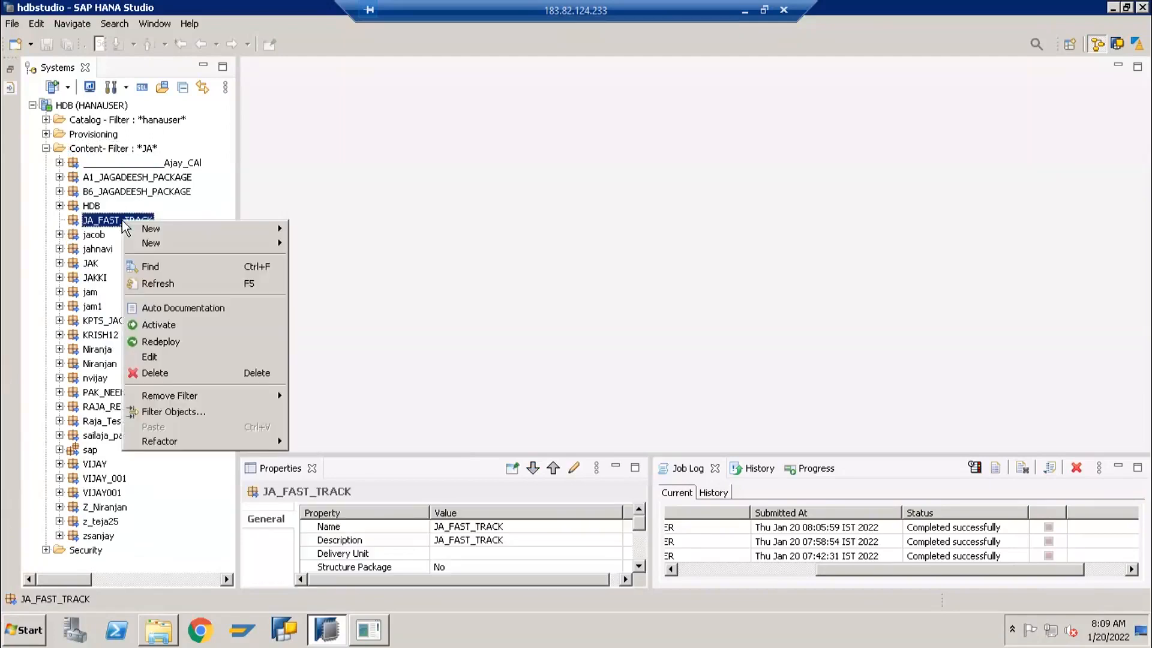
pyautogui.moveTo(144, 233)
pyautogui.moveTo(254, 223)
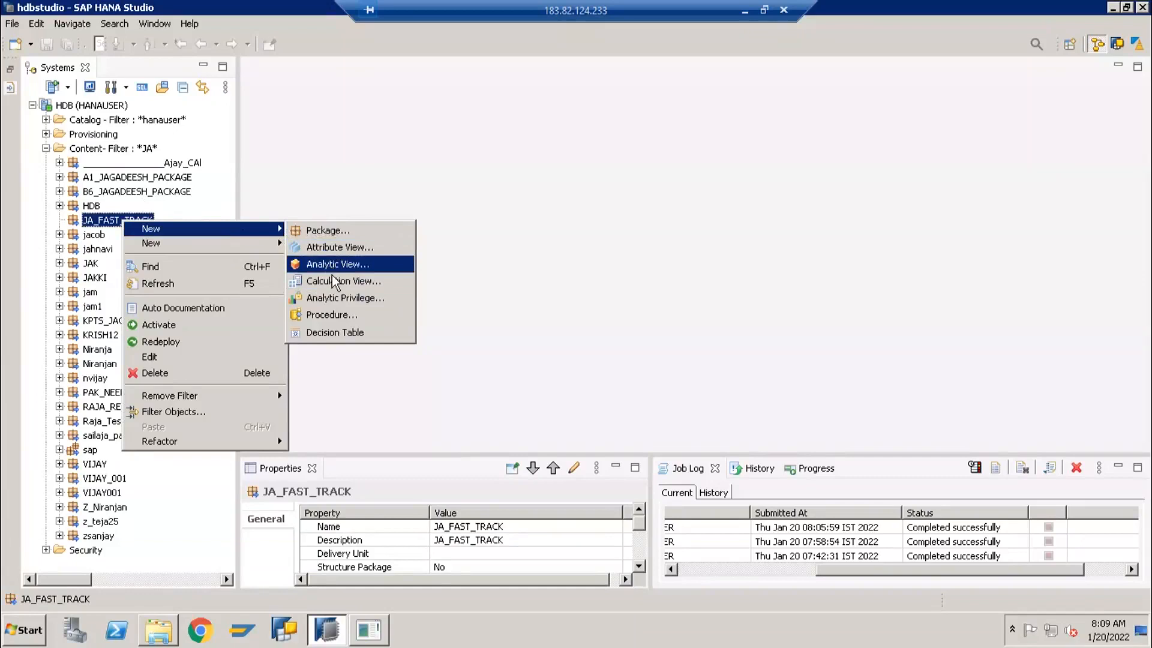
pyautogui.click(407, 633)
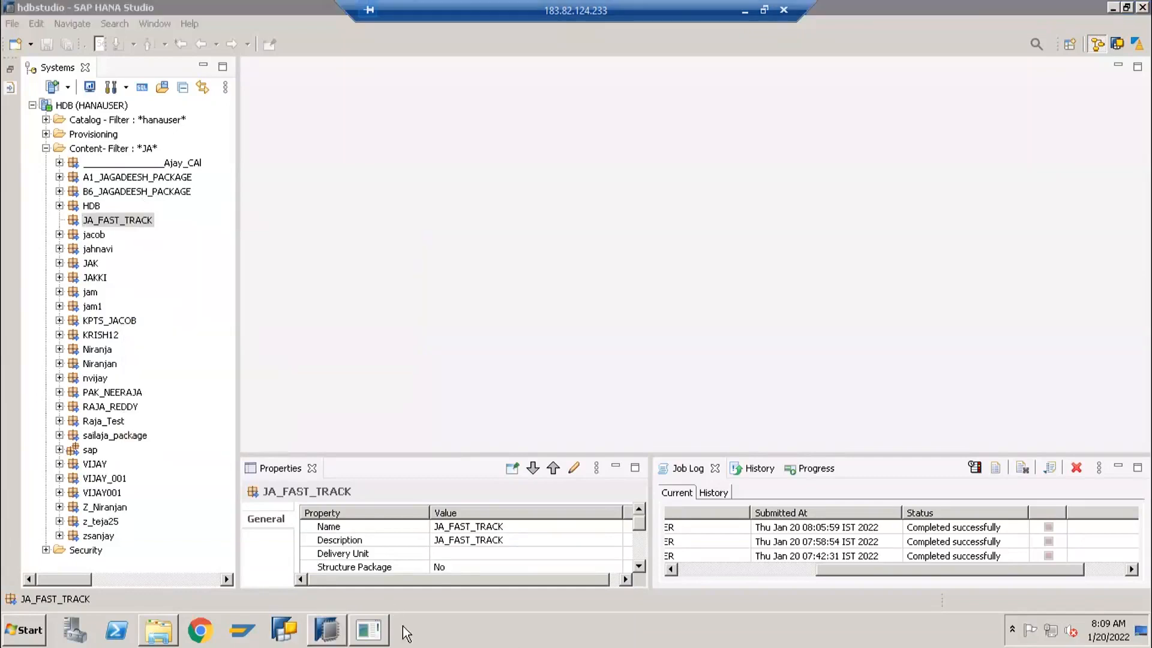
# Switch to the PowerPoint presentation and add a blank slide after the HANA MODELLING slide
pyautogui.click(375, 637)
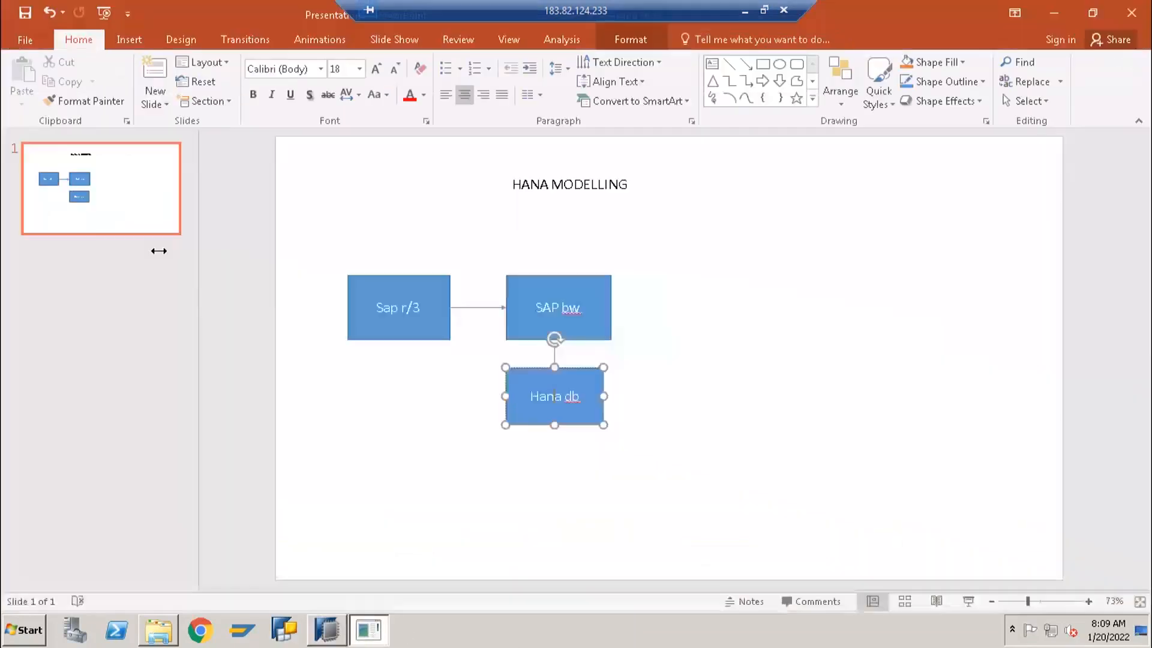
pyautogui.click(157, 107)
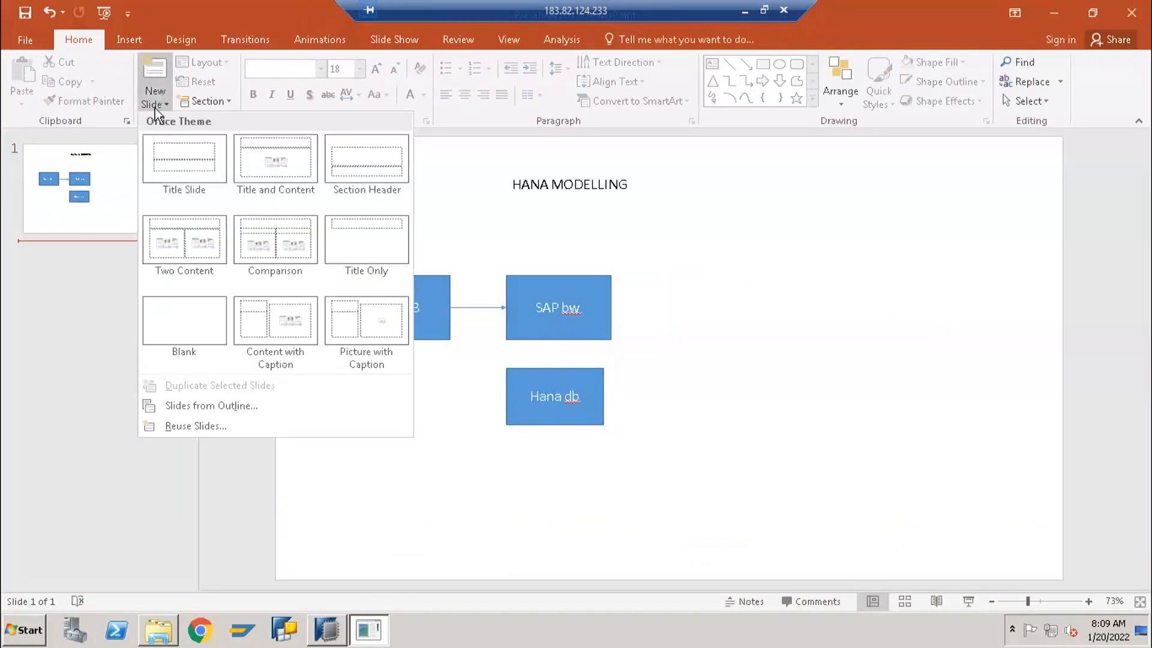
pyautogui.click(170, 250)
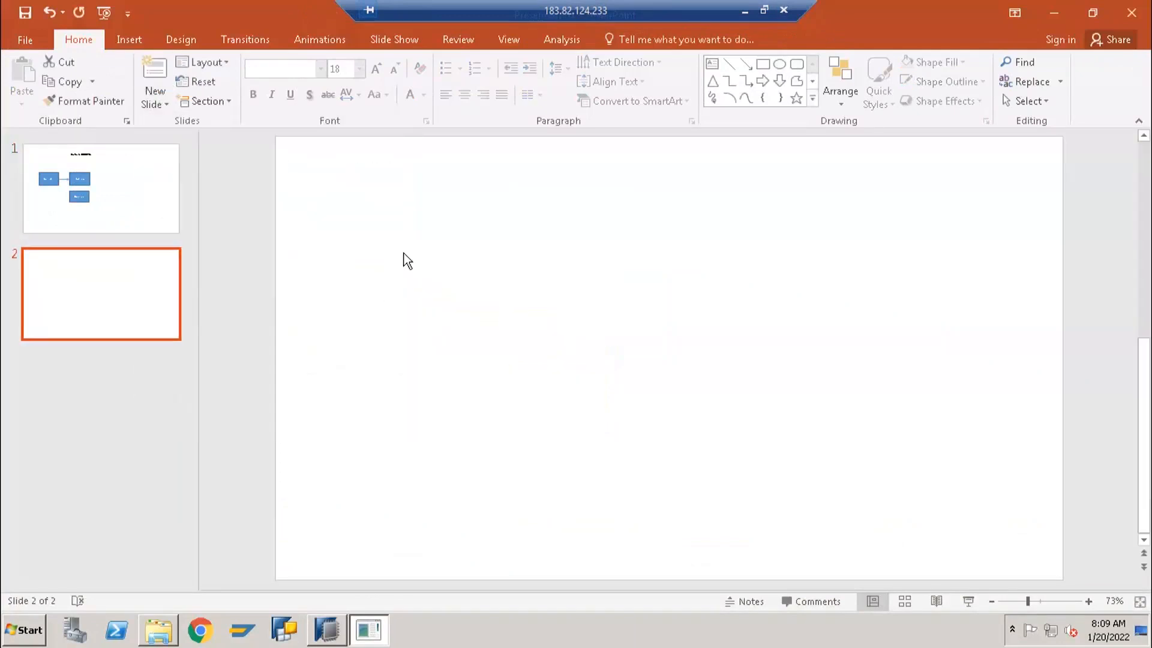
# Draw a rectangle in the upper-left area of slide 2 and enter the beginning of the word Analytic as its label
pyautogui.click(763, 64)
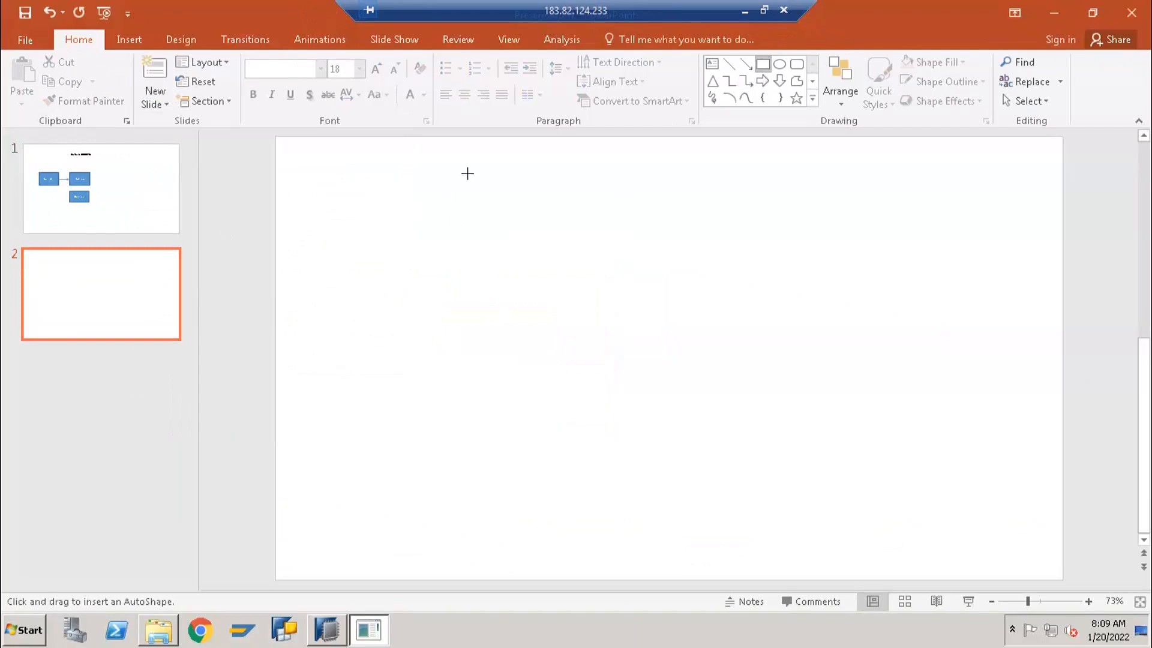
pyautogui.moveTo(387, 250); pyautogui.dragTo(538, 325)
pyautogui.write('Analytic')
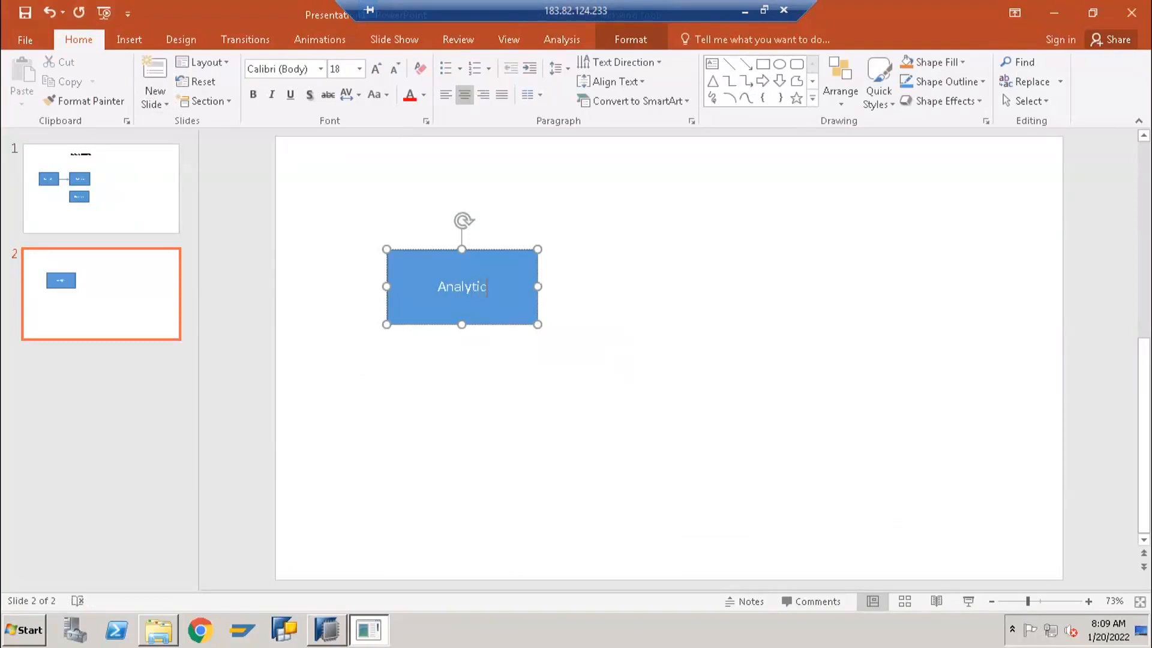
pyautogui.press('BackSpace')
pyautogui.press('BackSpace')
pyautogui.press('BackSpace')
pyautogui.press('BackSpace')
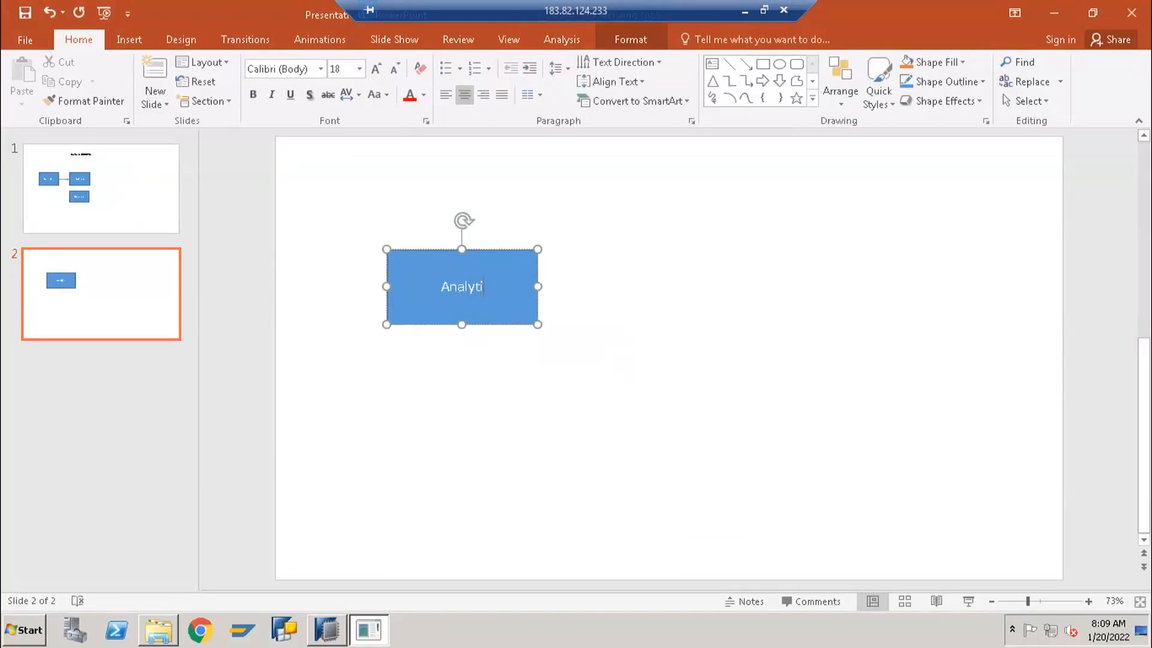
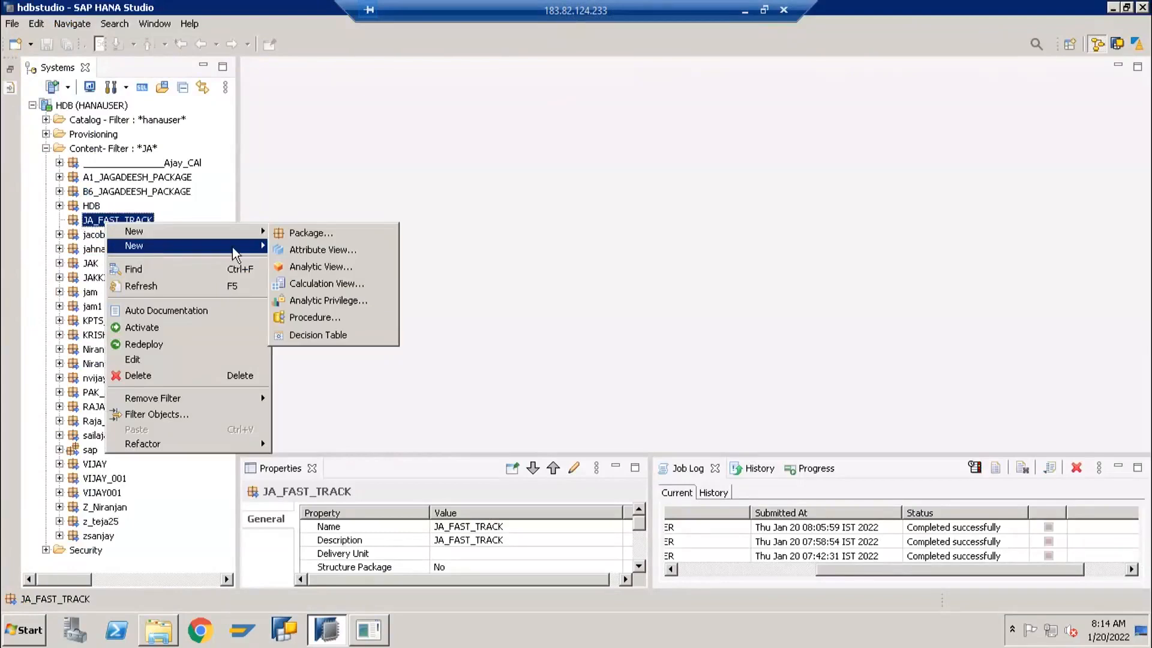
# Start a new calculation view in the JA_FAST_TRACK package and name it CV_JA_SALES
pyautogui.moveTo(240, 229)
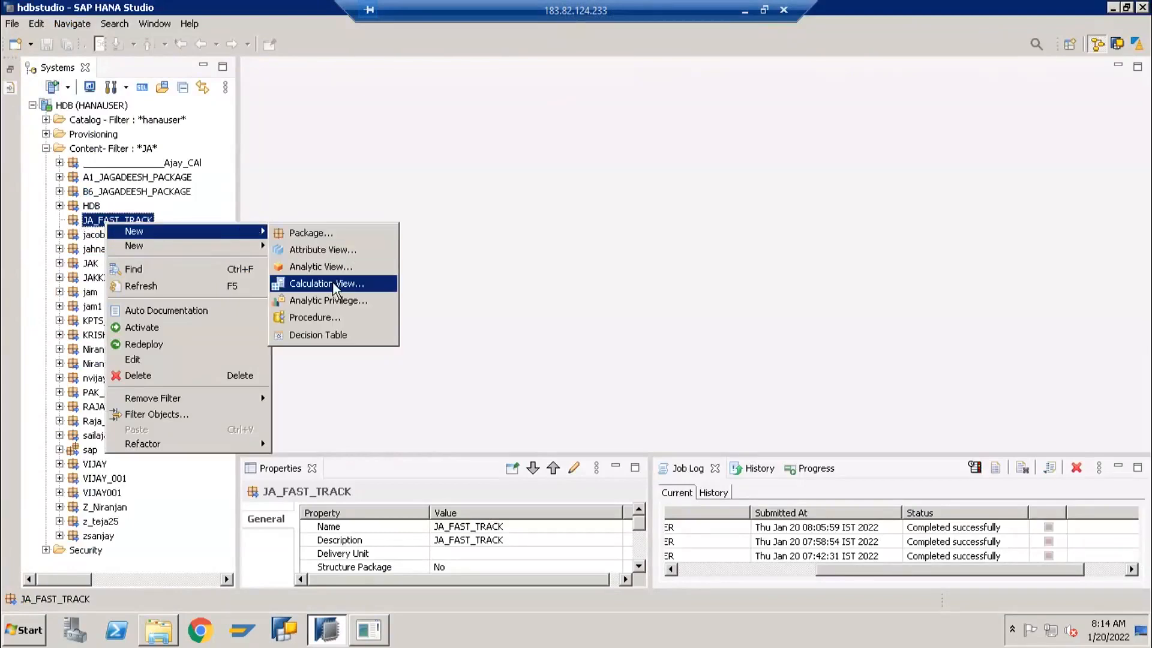
pyautogui.click(332, 283)
pyautogui.moveTo(332, 97); pyautogui.dragTo(563, 82)
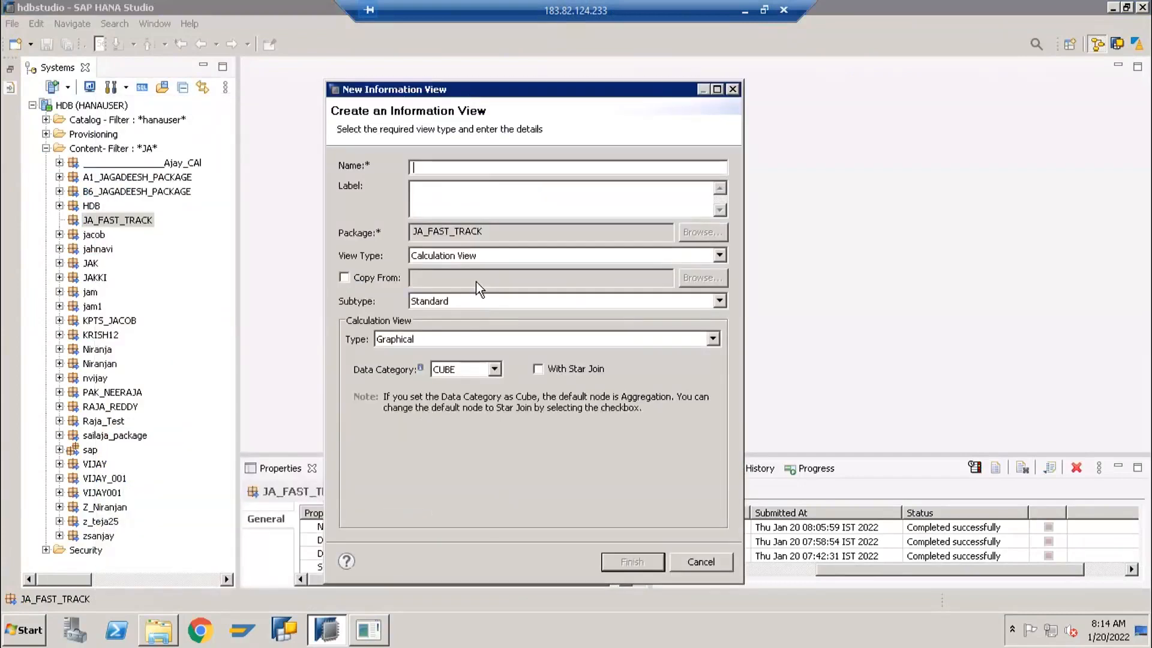
pyautogui.write('CV_JA_SALES')
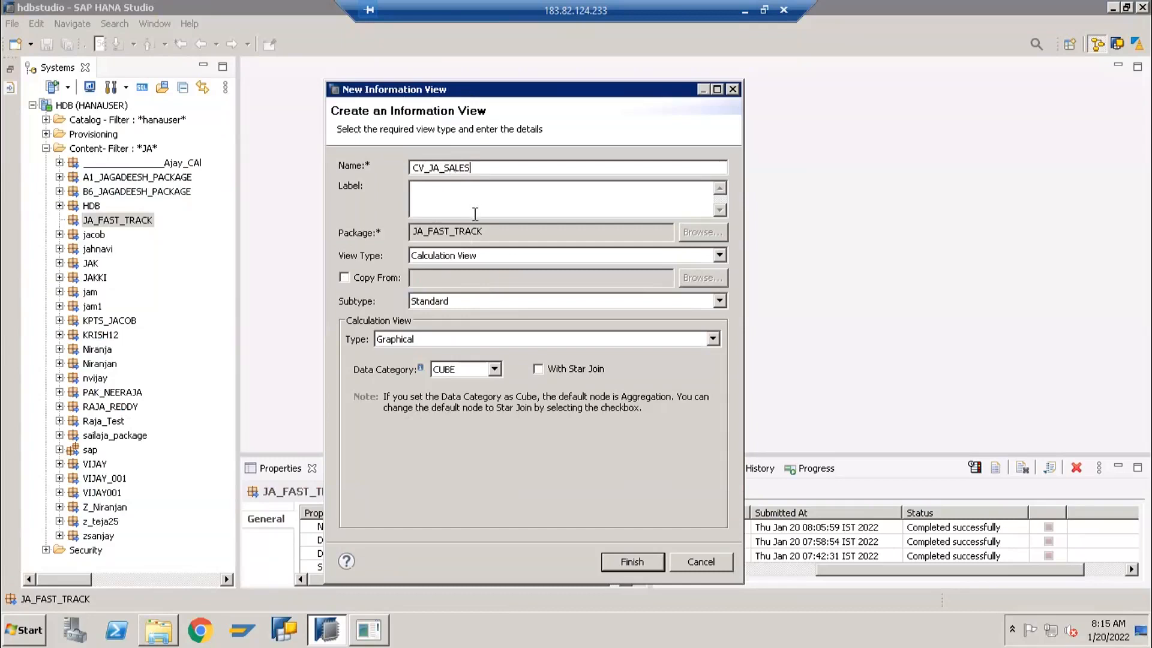
# Enter "Calculaiton view for Sales" as the view's label and keep the calculation view type Graphical
pyautogui.click(452, 190)
pyautogui.click(434, 193)
pyautogui.click(480, 168)
pyautogui.moveTo(493, 192); pyautogui.dragTo(390, 206)
pyautogui.write('Calculaiton view for Sales')
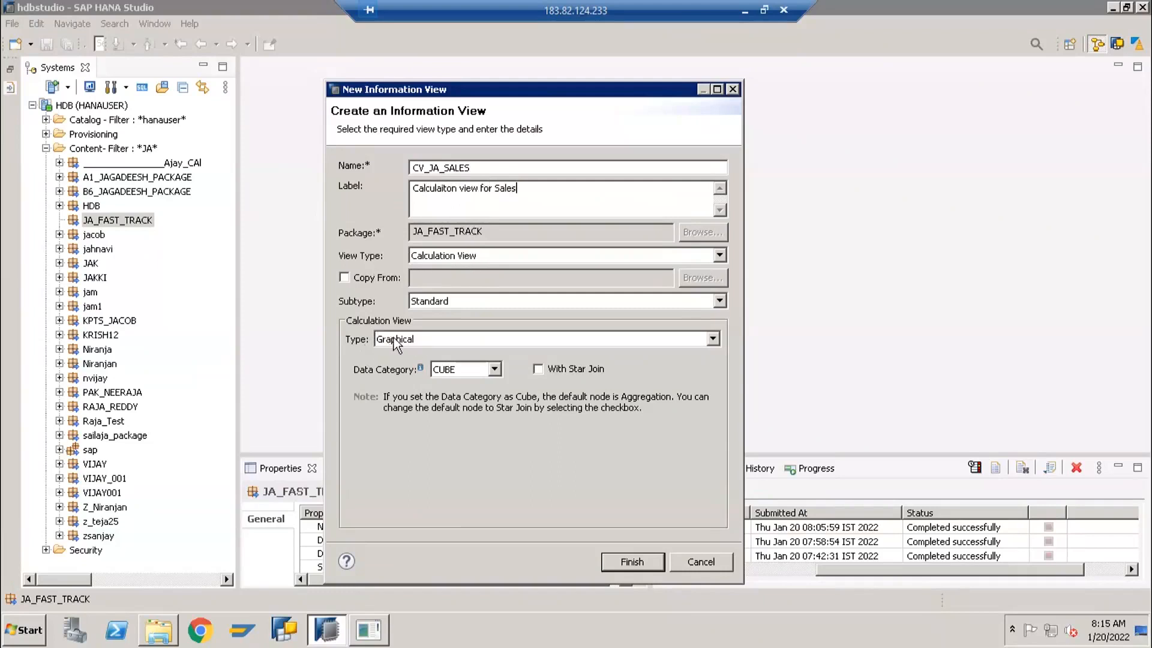
pyautogui.click(434, 336)
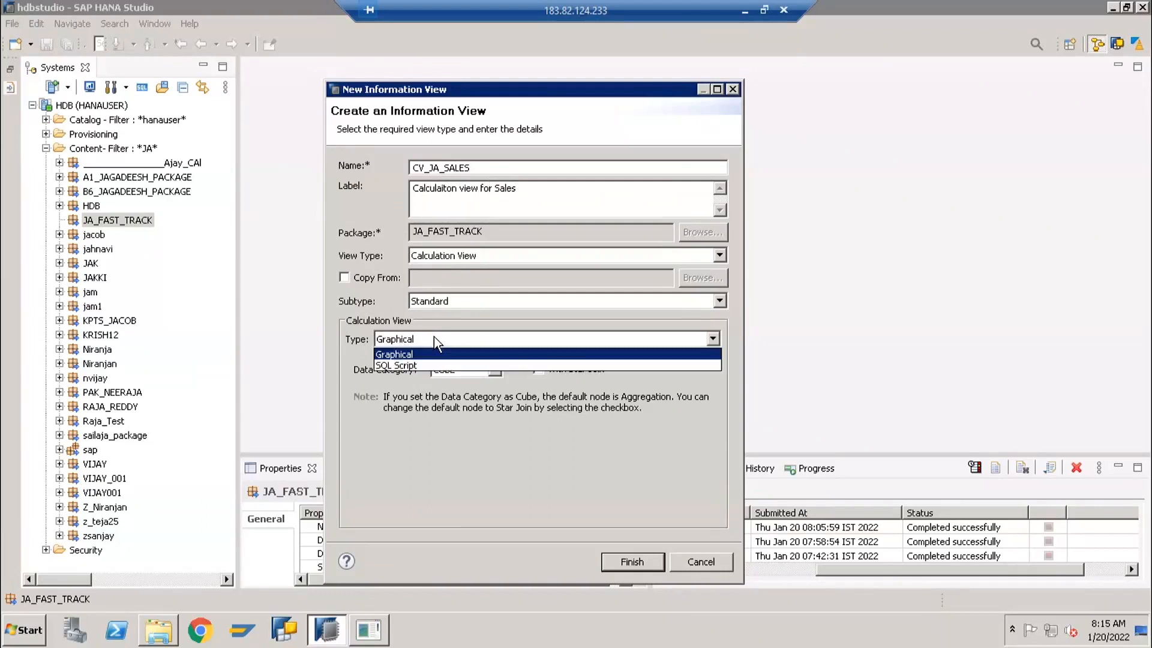
pyautogui.click(434, 337)
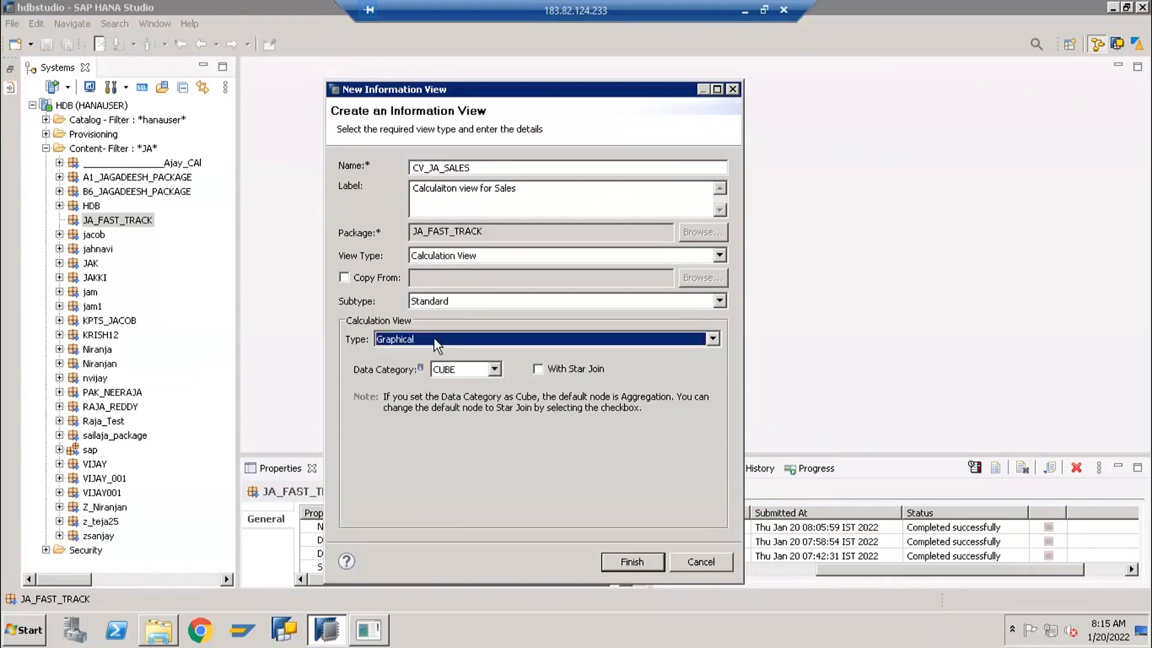
# Switch to PowerPoint, duplicate the Calculation box on slide 2 directly below the original, and label the copy Scripted Calculation
pyautogui.click(378, 631)
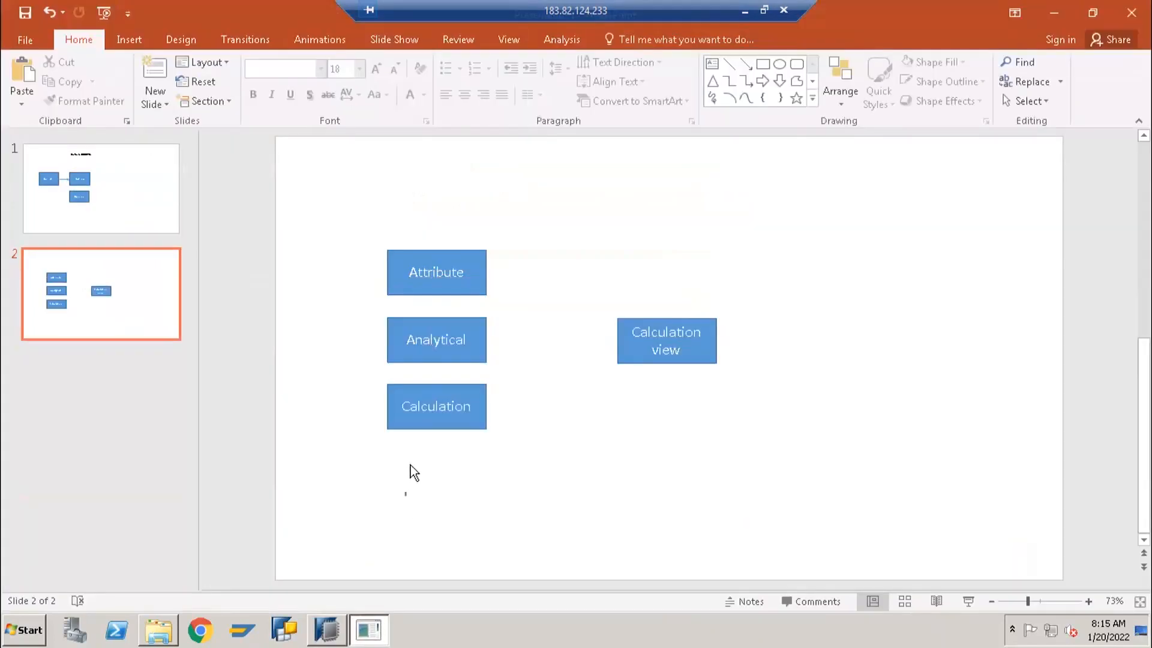
pyautogui.click(424, 427)
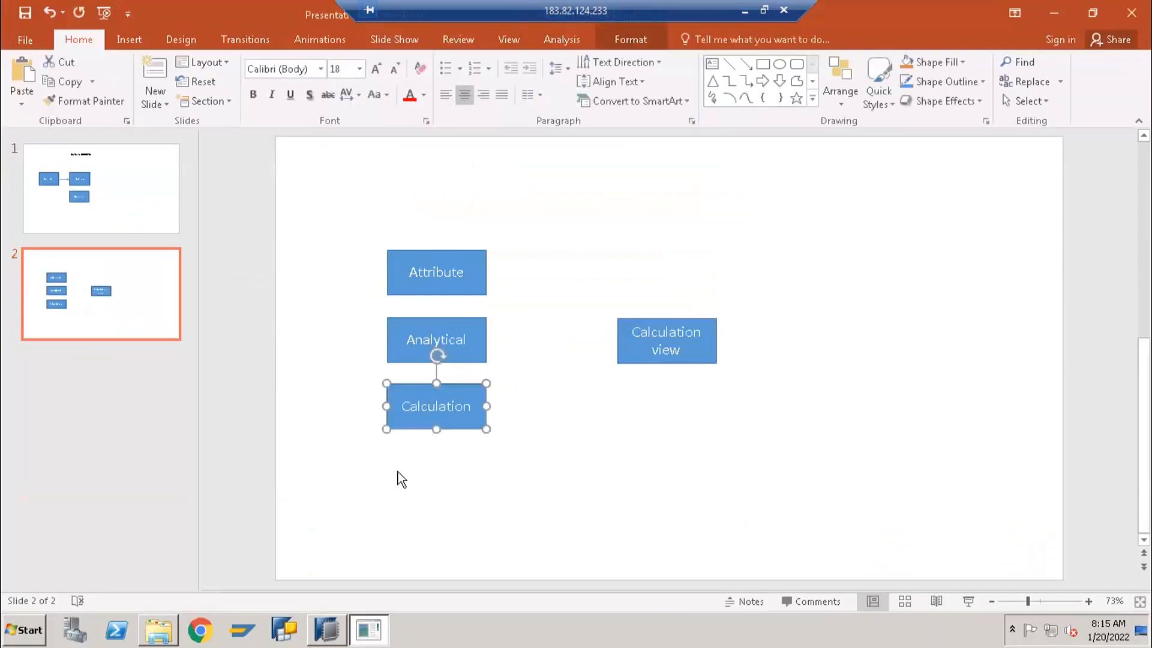
pyautogui.hotkey('ctrl', 'c')
pyautogui.hotkey('ctrl', 'v')
pyautogui.moveTo(420, 443); pyautogui.dragTo(417, 501)
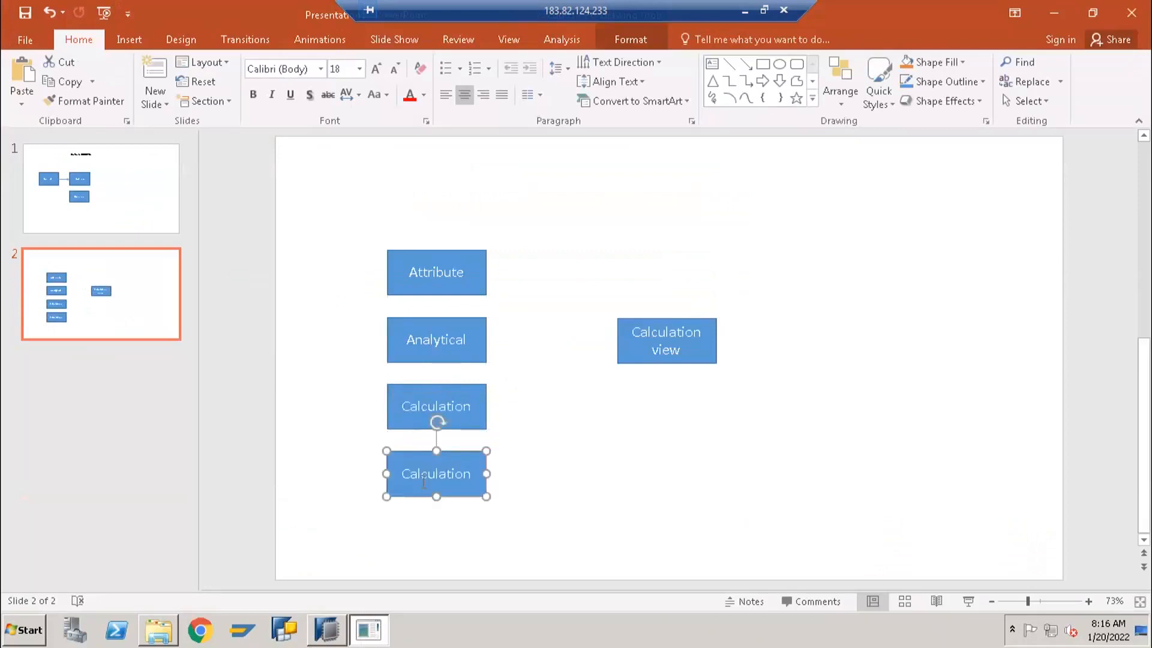
pyautogui.press('Home')
pyautogui.write('Scripted')
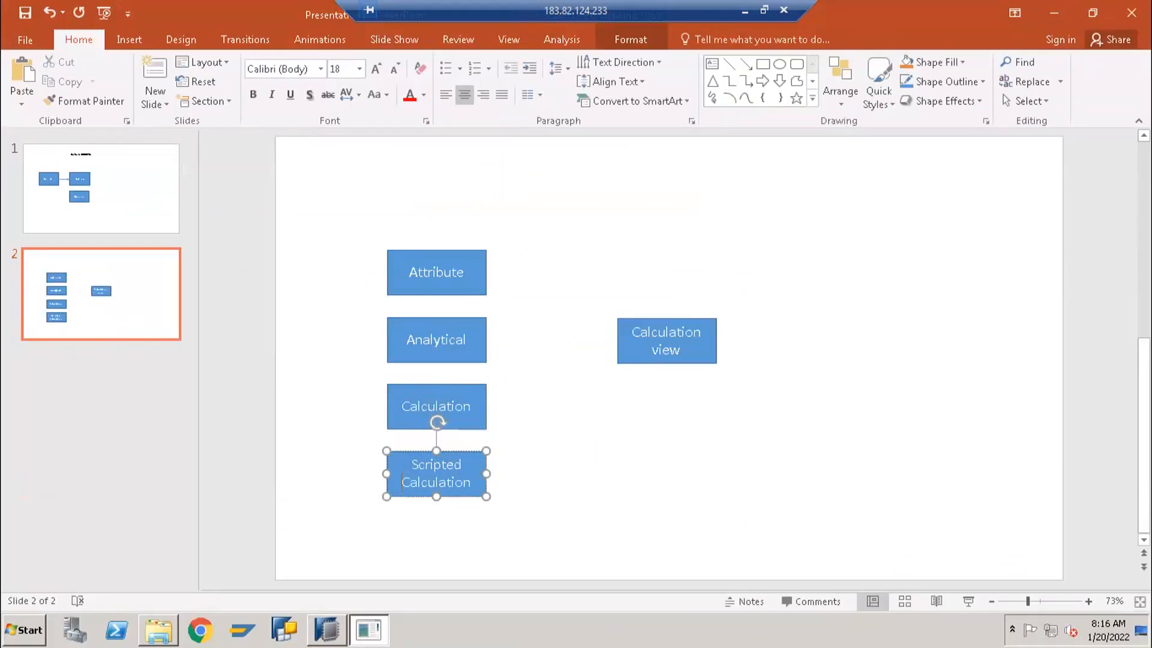
pyautogui.click(584, 451)
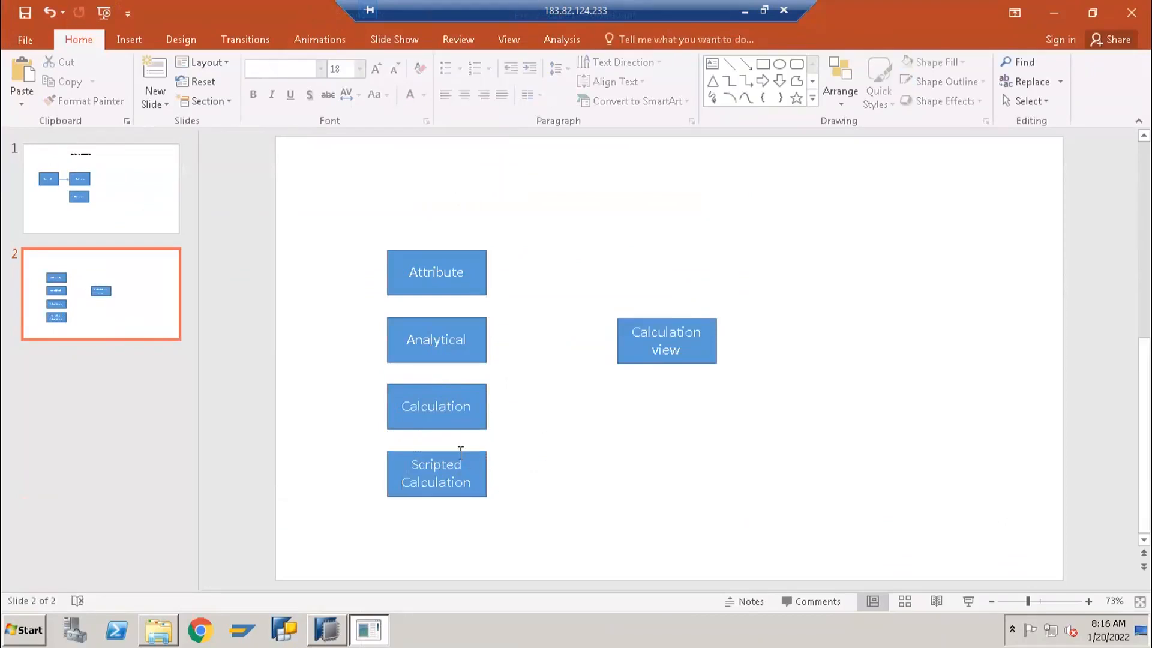
# Extend the lower edge of the Scripted Calculation box slightly so the box is taller than the others
pyautogui.click(434, 454)
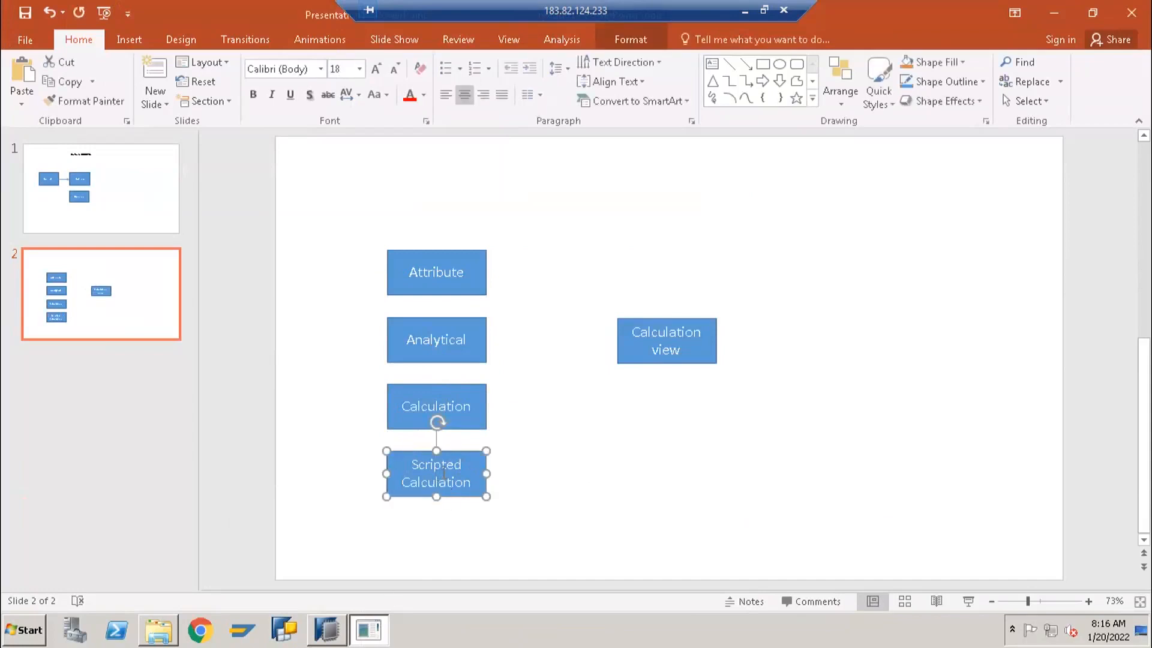
pyautogui.click(443, 472)
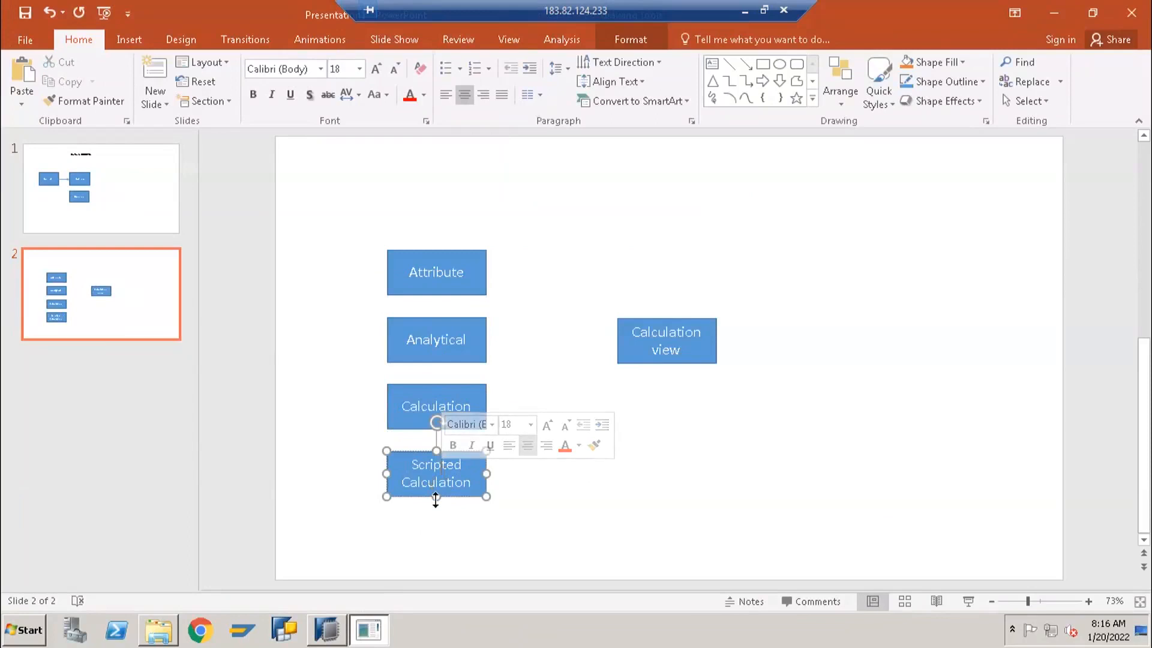
pyautogui.moveTo(436, 497); pyautogui.dragTo(436, 504)
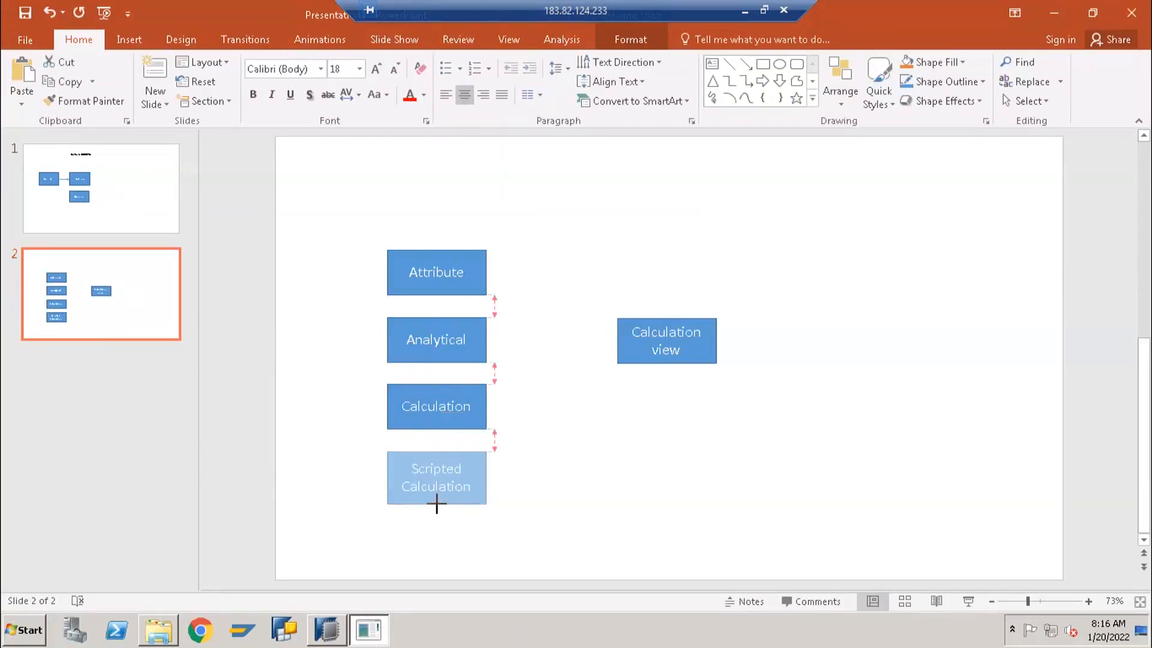
pyautogui.moveTo(436, 505); pyautogui.dragTo(436, 508)
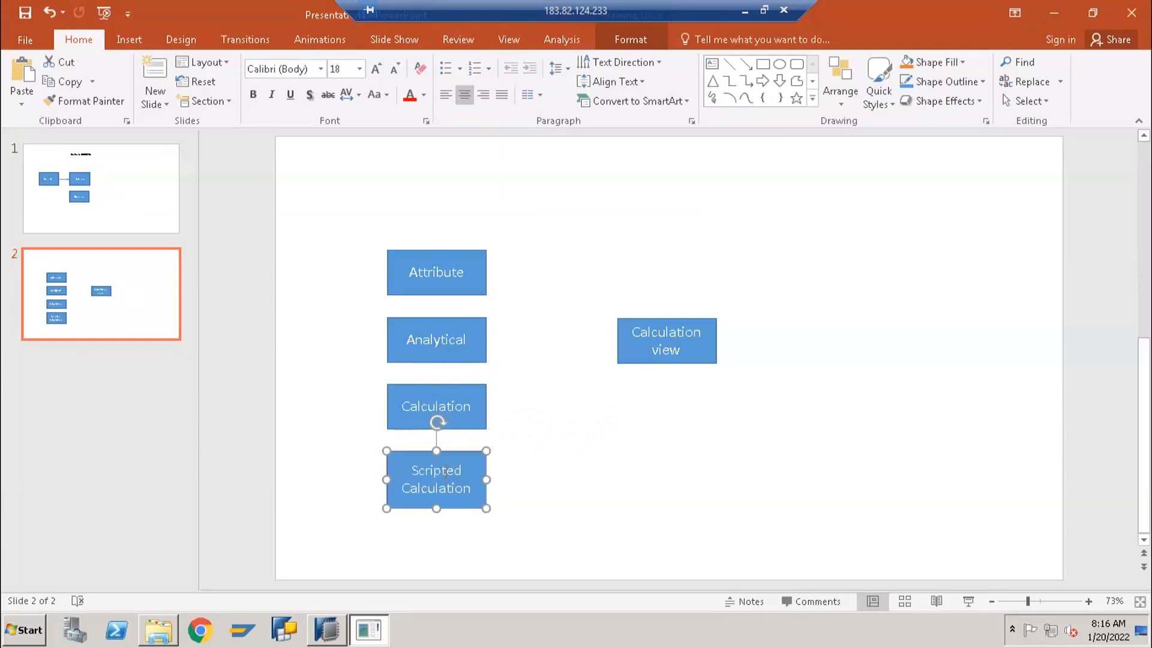
pyautogui.click(353, 445)
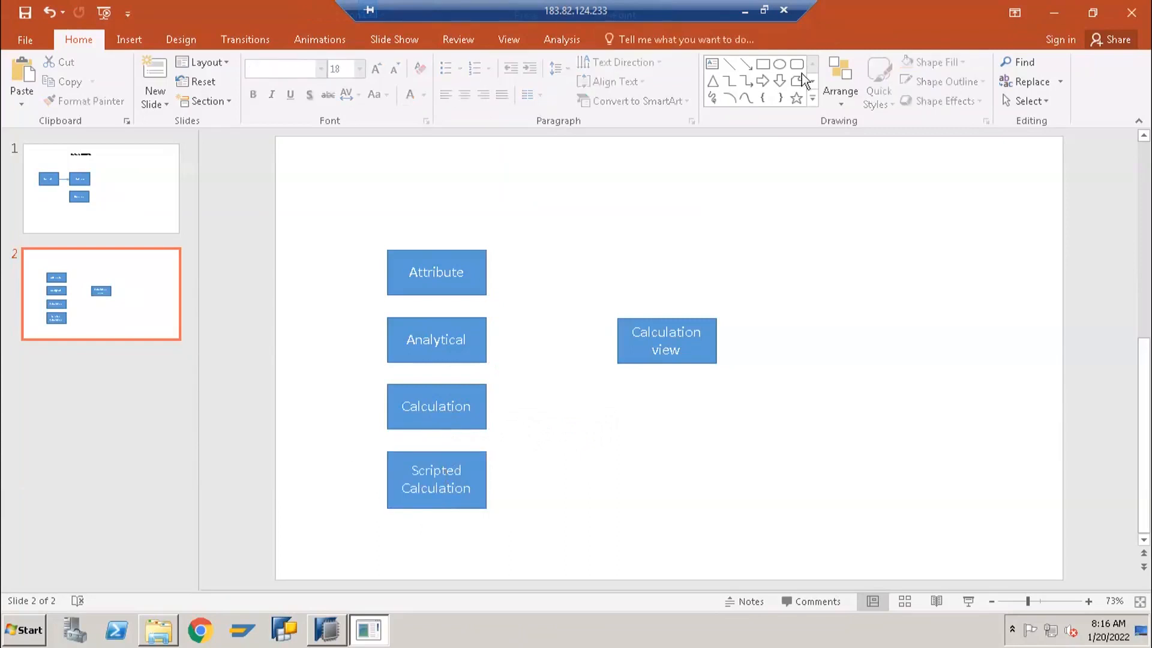
# Draw a roughly horizontal line separating the Calculation box from the Scripted Calculation box
pyautogui.click(734, 65)
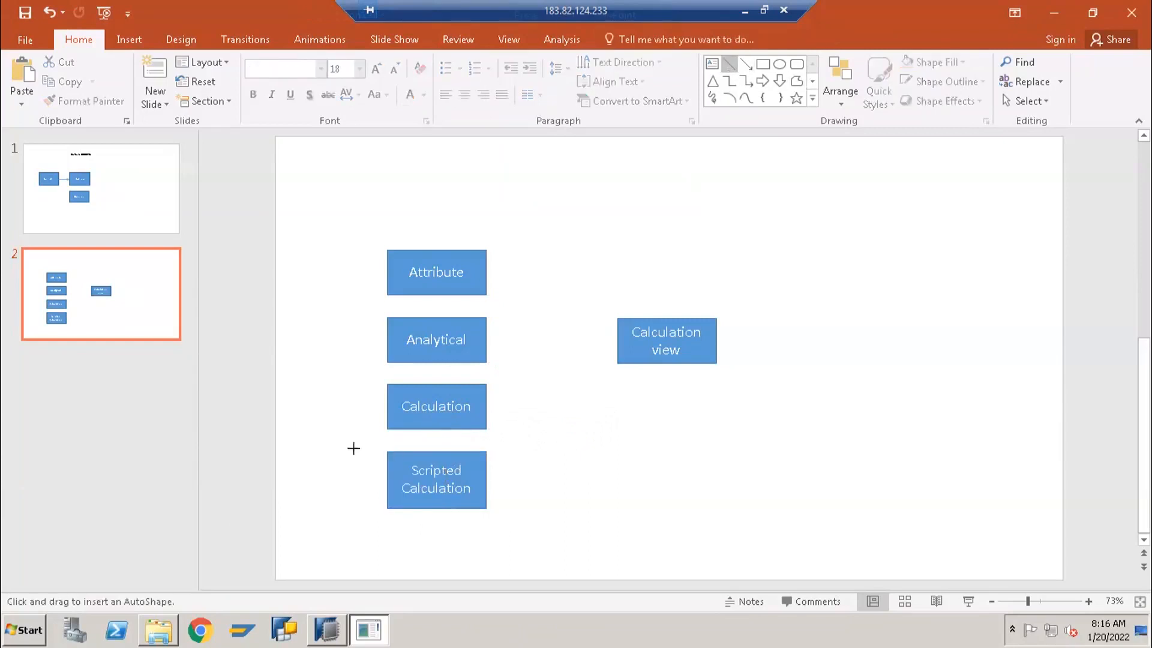
pyautogui.moveTo(324, 438); pyautogui.dragTo(576, 443)
pyautogui.click(628, 282)
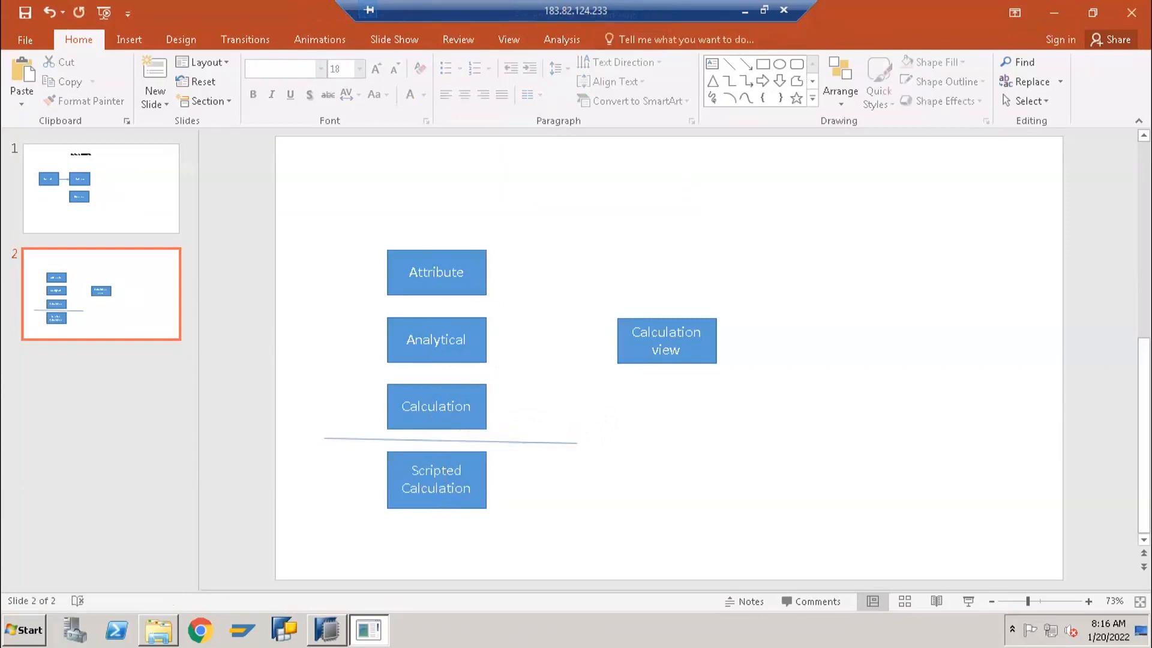
# Return to SAP HANA Studio and examine the Data Category choices for the new view, keeping CUBE
pyautogui.click(1044, 17)
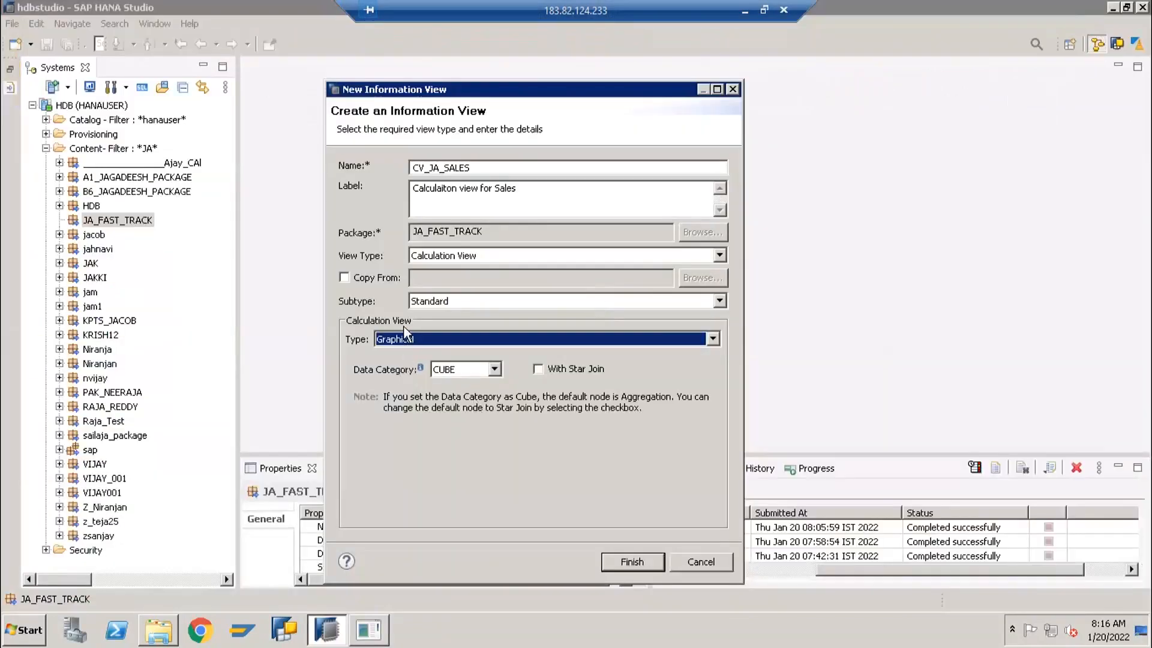
pyautogui.click(444, 197)
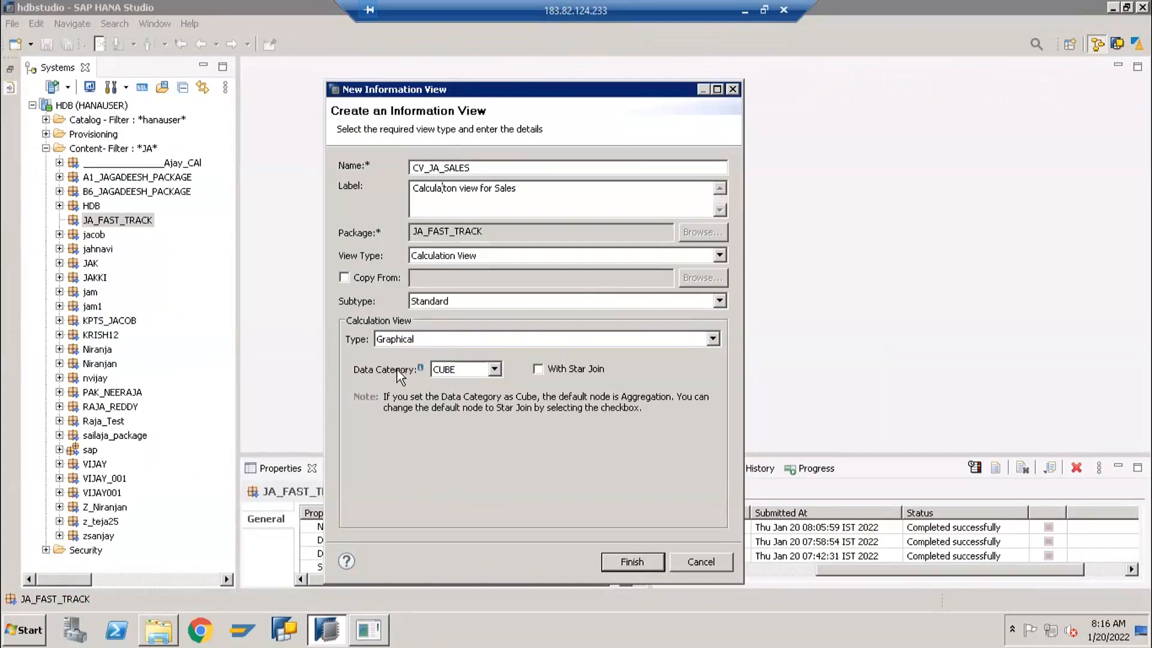
pyautogui.click(436, 373)
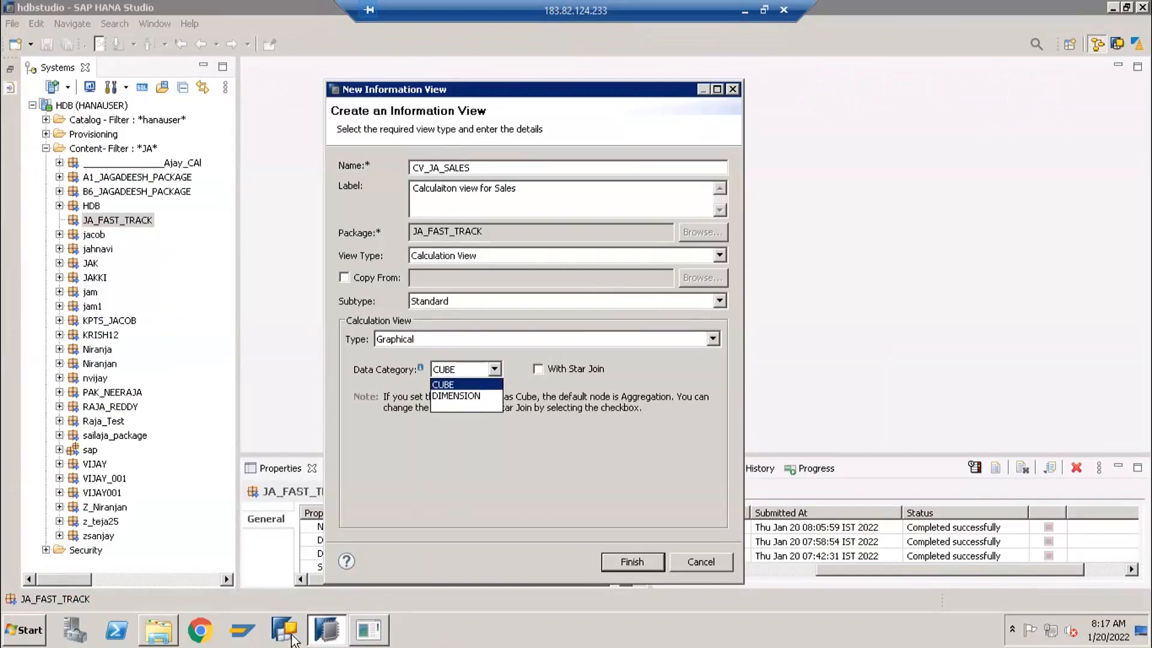
pyautogui.moveTo(370, 630)
pyautogui.click(405, 374)
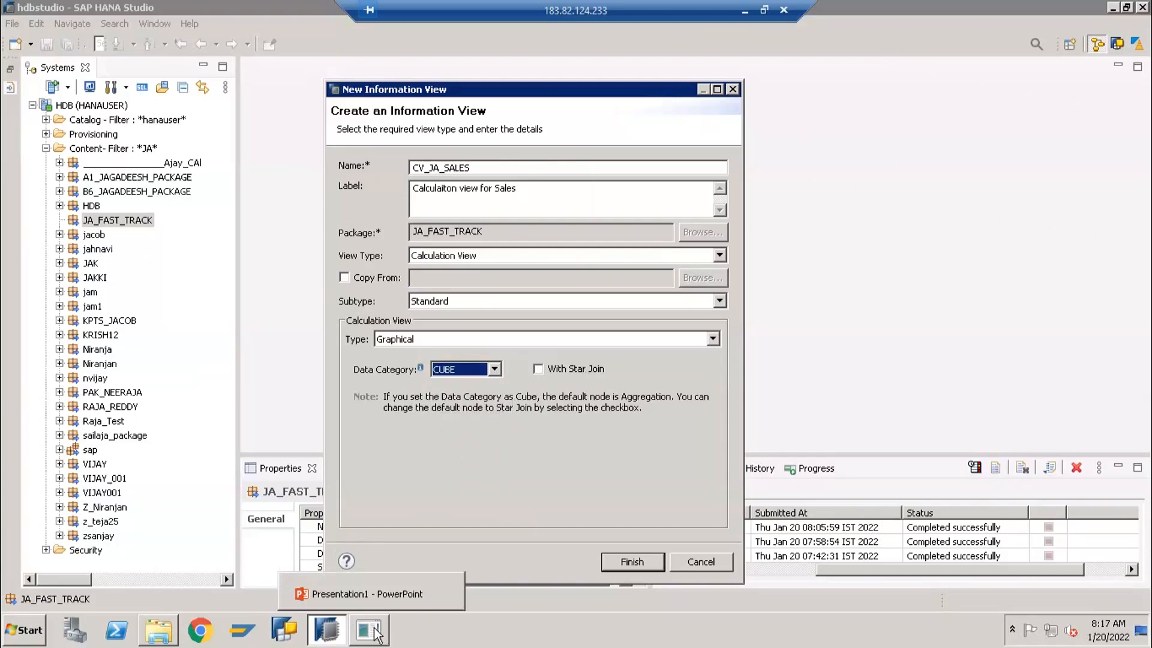
# Launch Excel 2016 and create a blank workbook
pyautogui.click(24, 630)
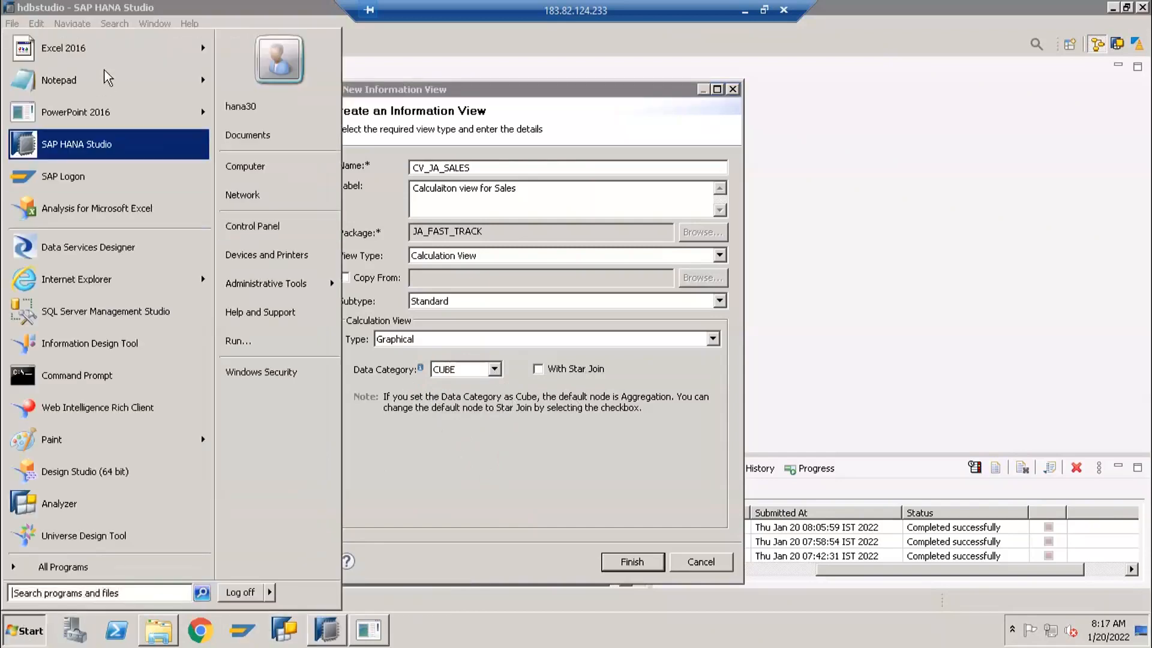
pyautogui.click(103, 43)
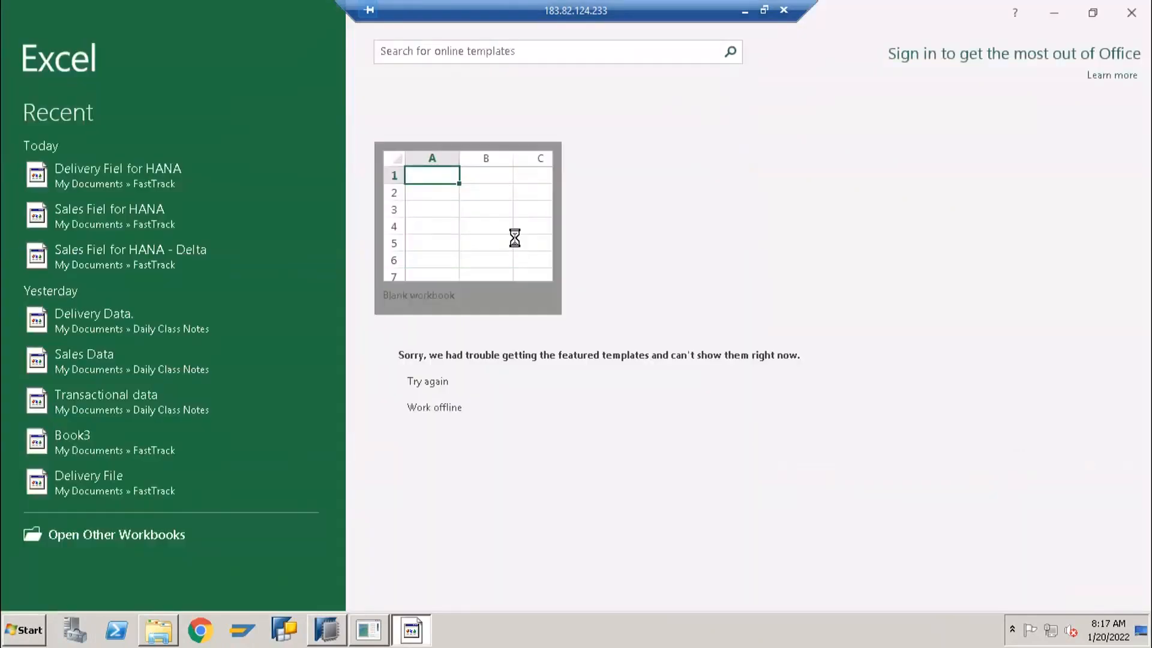
pyautogui.click(504, 268)
# Enter the column headings "DATA Cat" in cell E4 and "Start Join" in F4
pyautogui.click(266, 249)
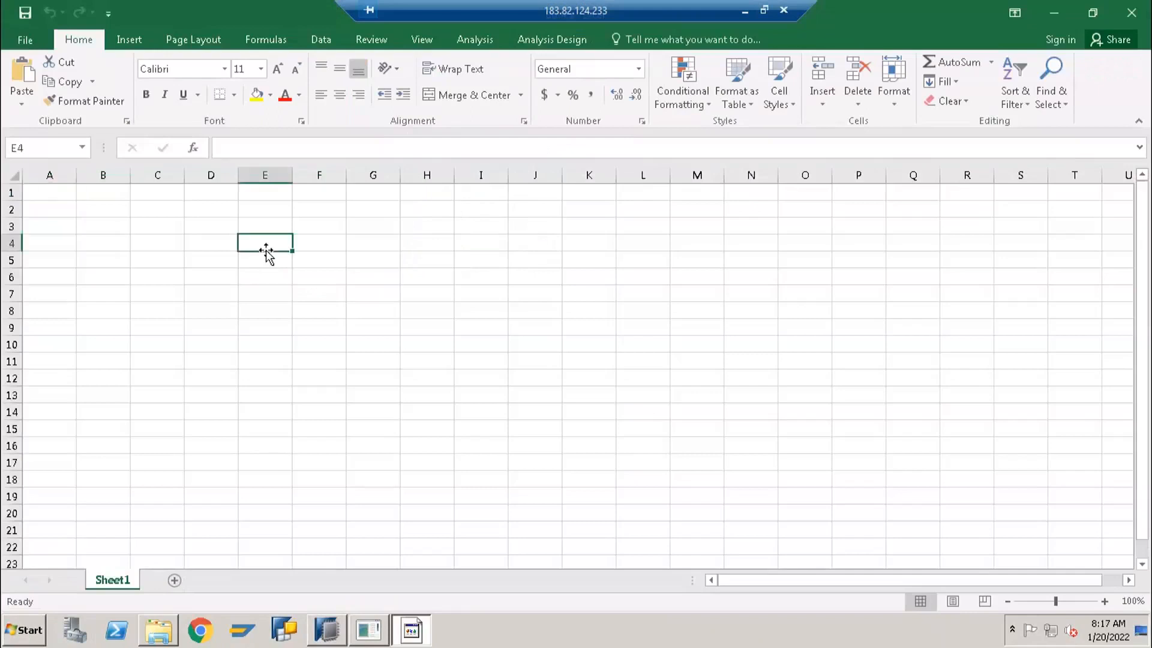
pyautogui.write('DATA')
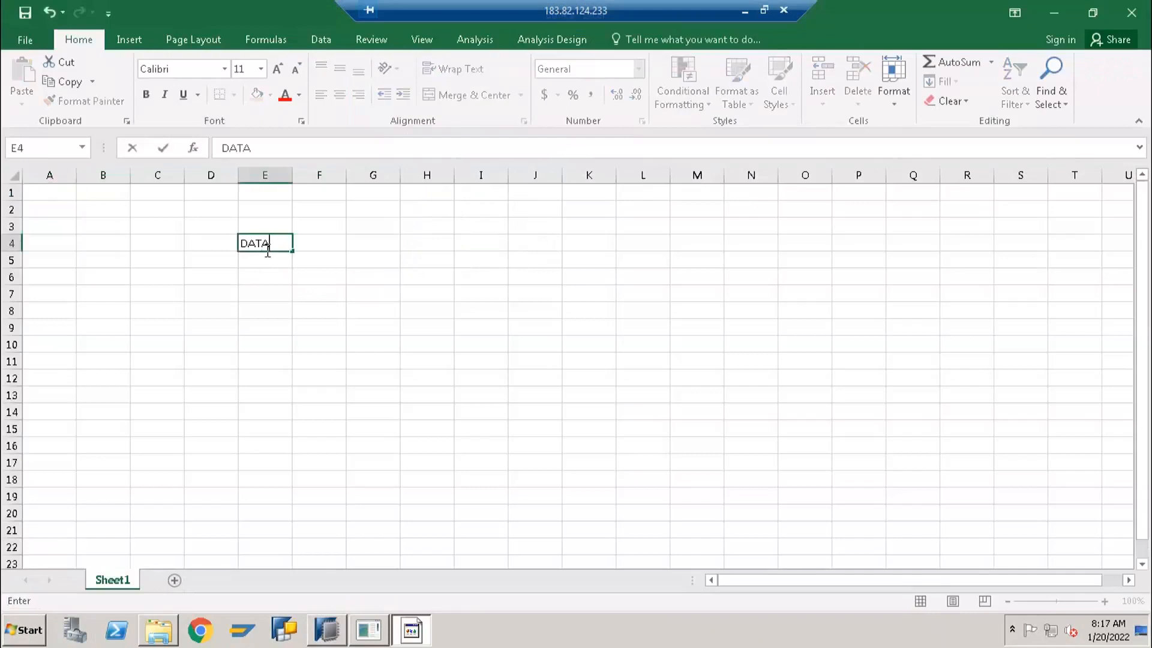
pyautogui.write(' CAter')
pyautogui.press('BackSpace')
pyautogui.write('g')
pyautogui.press('BackSpace')
pyautogui.press('BackSpace')
pyautogui.press('BackSpace')
pyautogui.press('BackSpace')
pyautogui.write('at')
pyautogui.press('Tab')
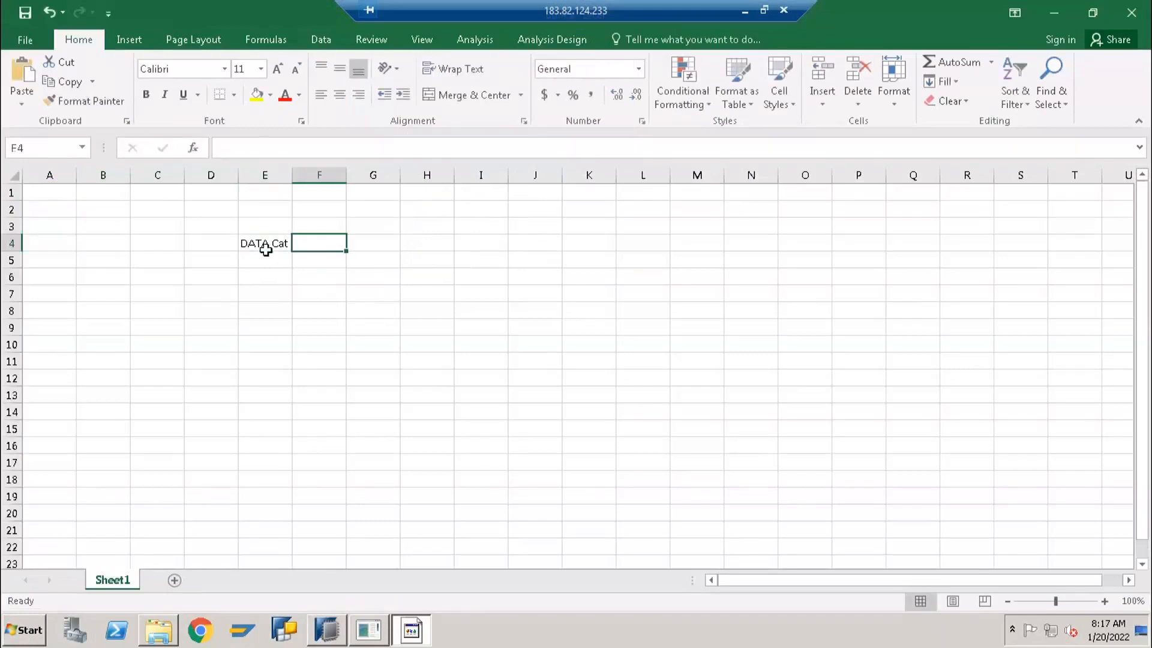
pyautogui.write('Start Join')
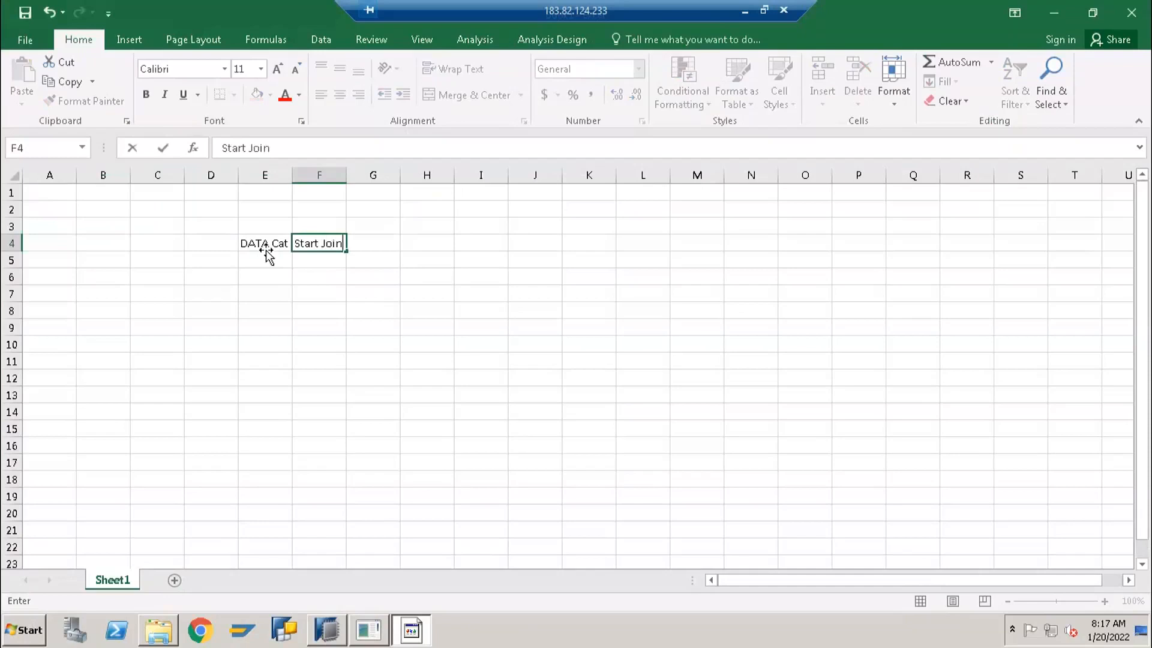
pyautogui.press('Return')
pyautogui.click(291, 178)
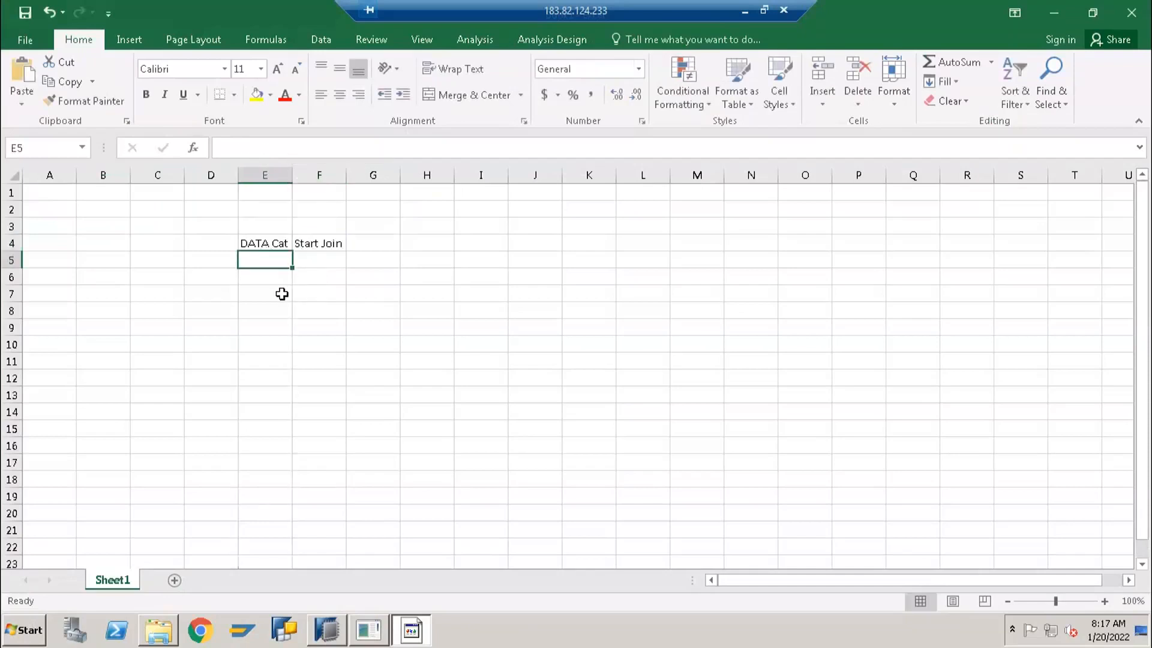
# Enter DIMENSION in cell E5 under the DATA Cat heading
pyautogui.write('DIMEN')
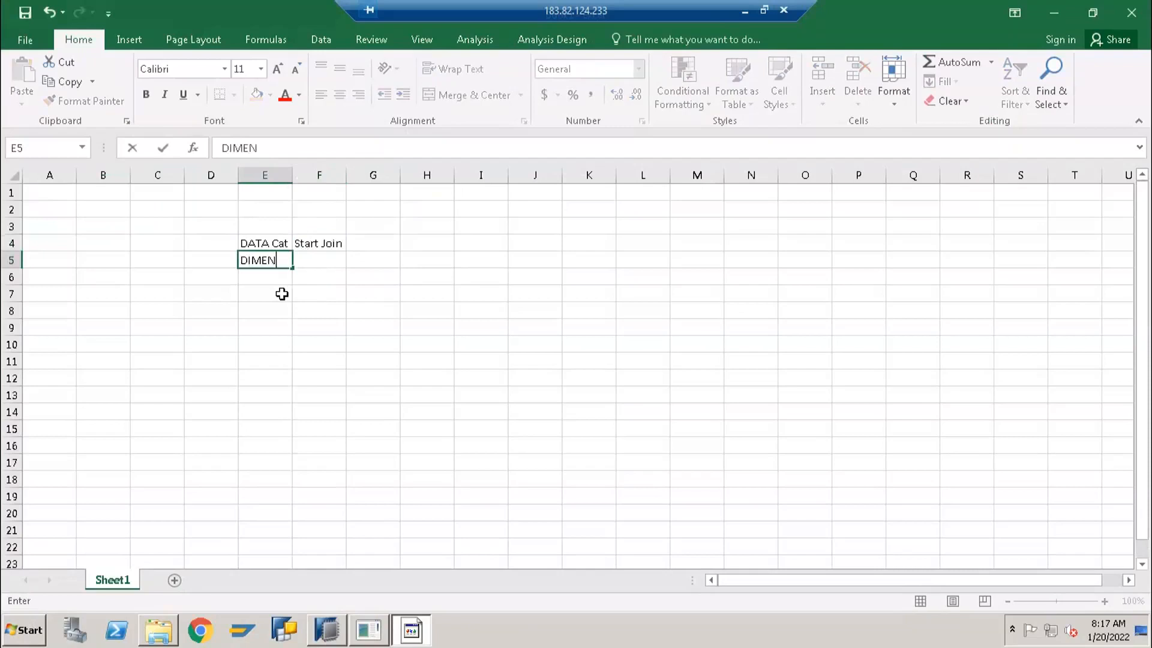
pyautogui.write('SION')
pyautogui.press('Tab')
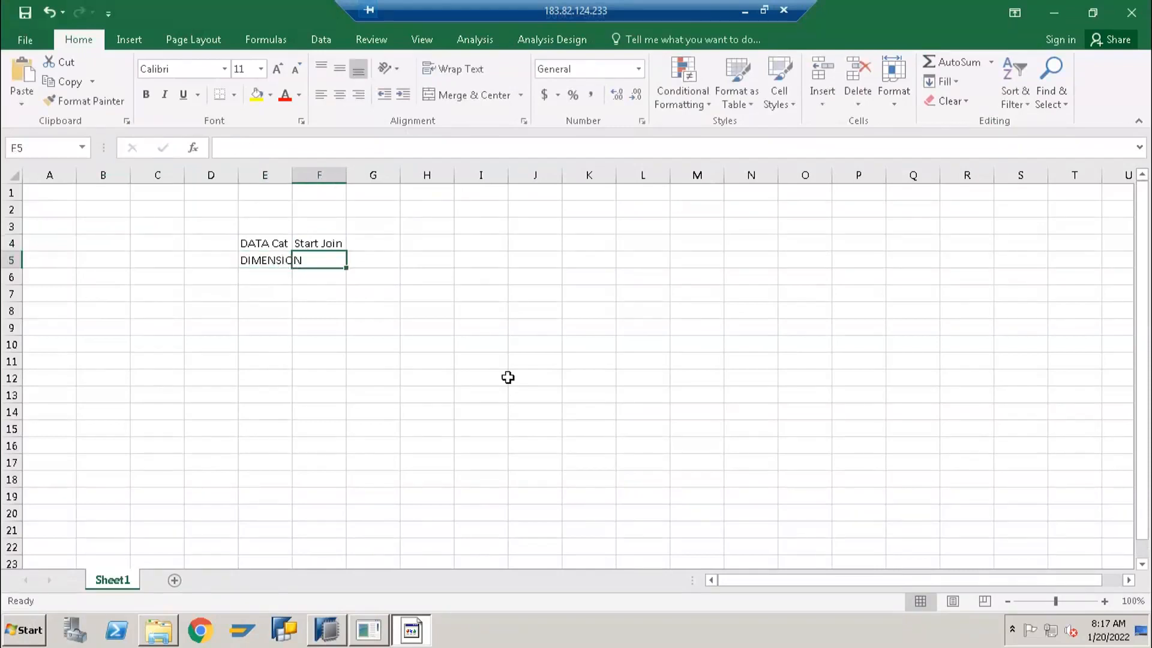
# Switch to SAP HANA Studio and set the new view's Data Category to DIMENSION
pyautogui.hotkey('alt', 'Tab')
pyautogui.click(465, 369)
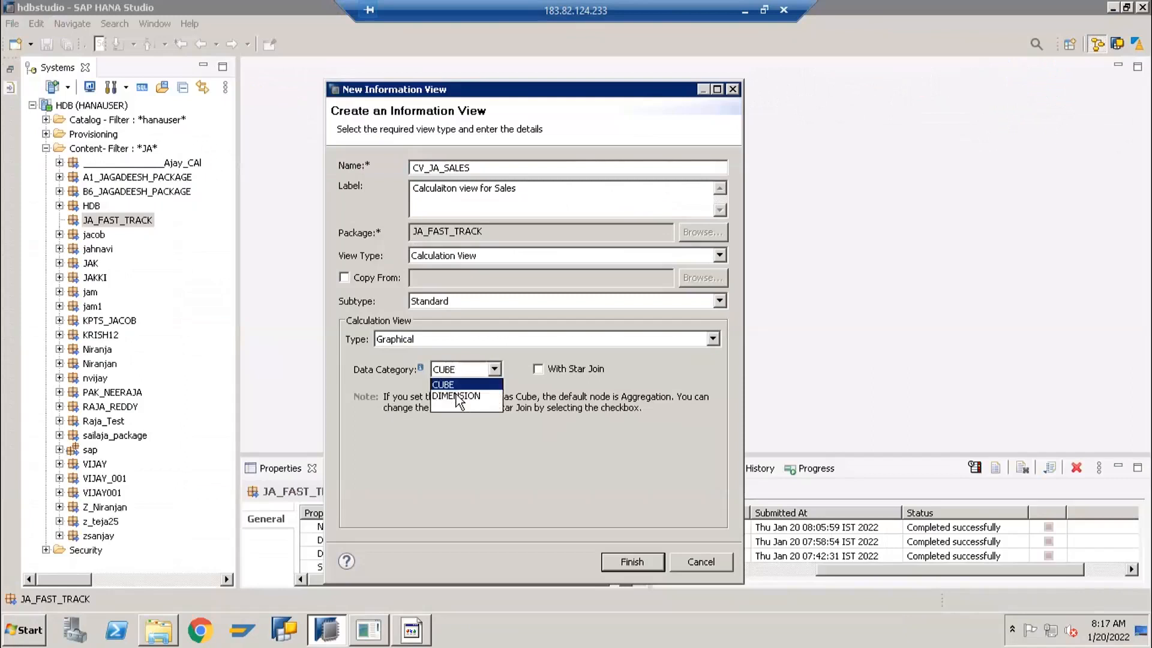
pyautogui.click(473, 397)
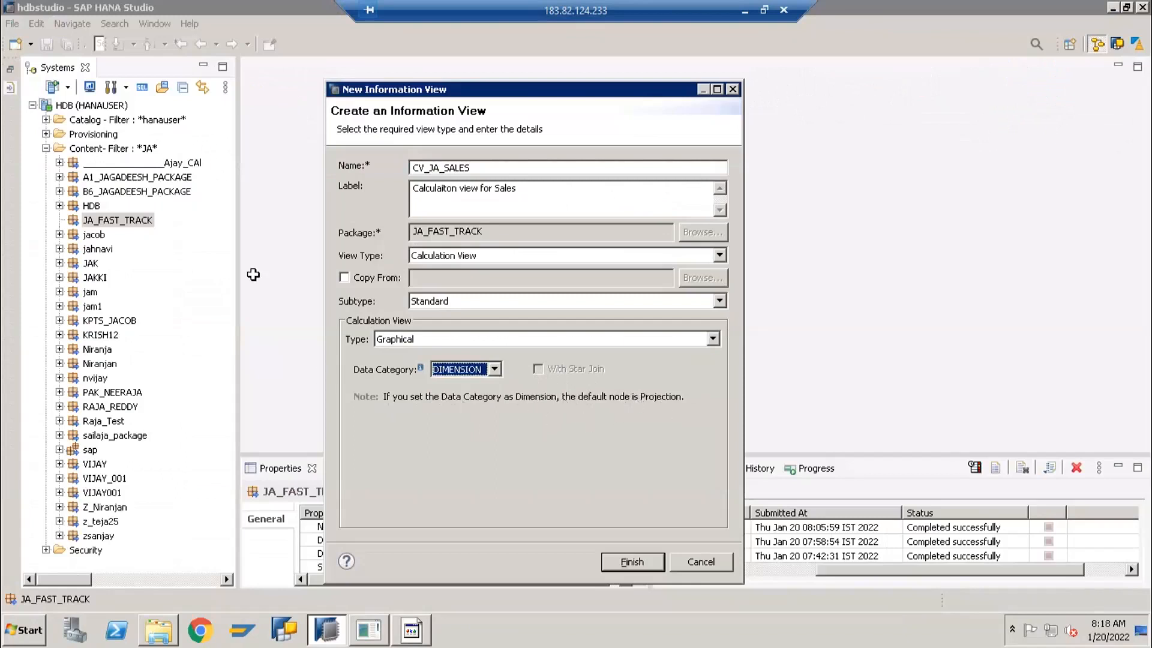
# Switch back to the Excel workbook and fit the width of column E to its contents
pyautogui.hotkey('alt', 'Tab')
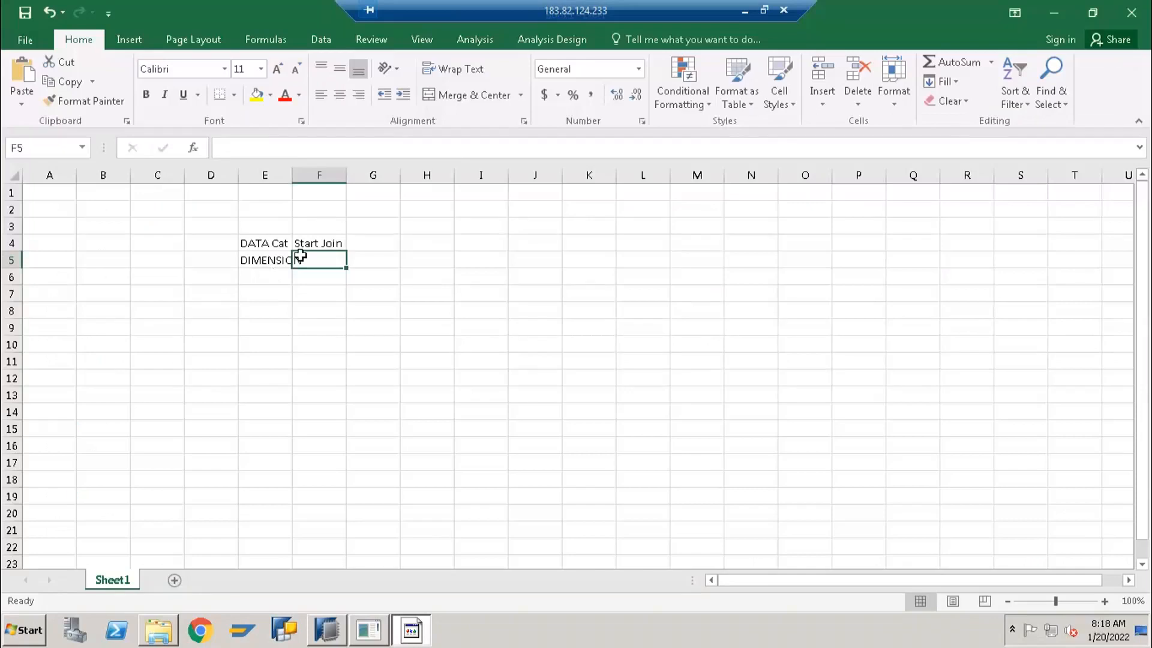
pyautogui.doubleClick(291, 176)
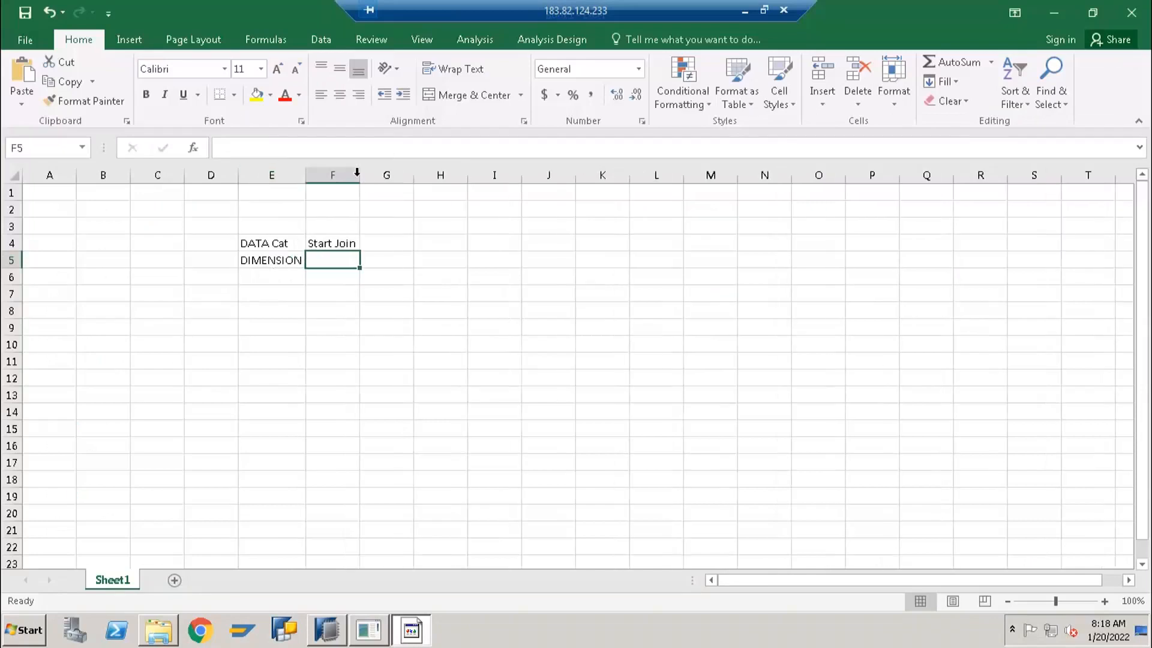
# Enter "Attribute View" in cell G5 of the DIMENSION row and fit column G to its contents
pyautogui.click(277, 249)
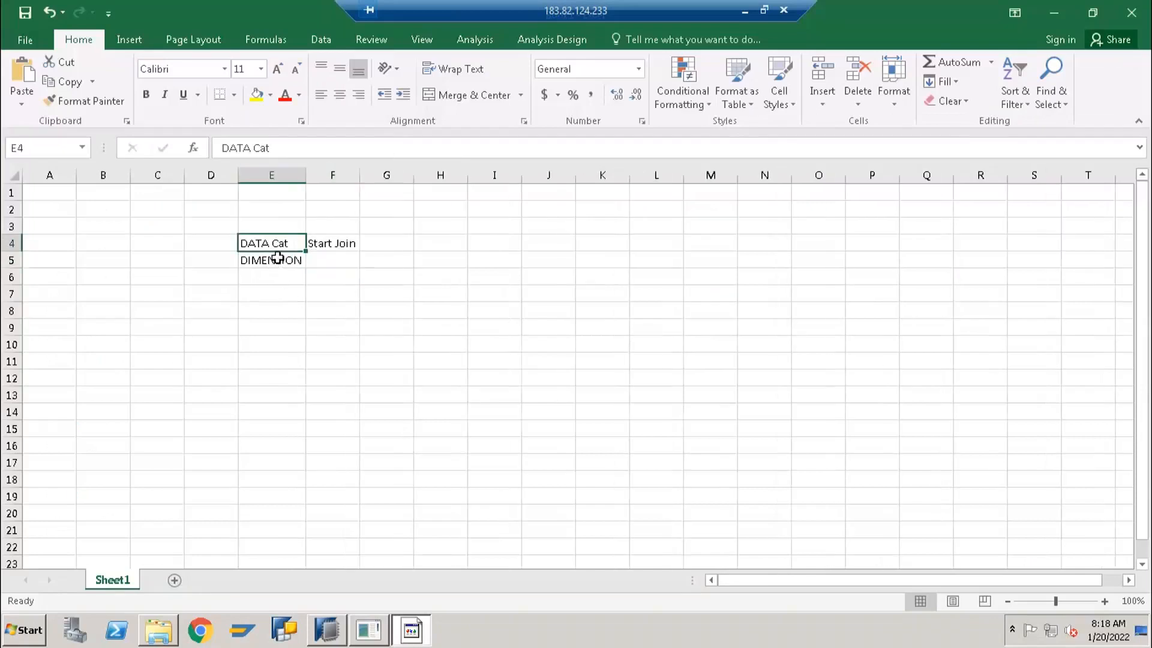
pyautogui.click(387, 261)
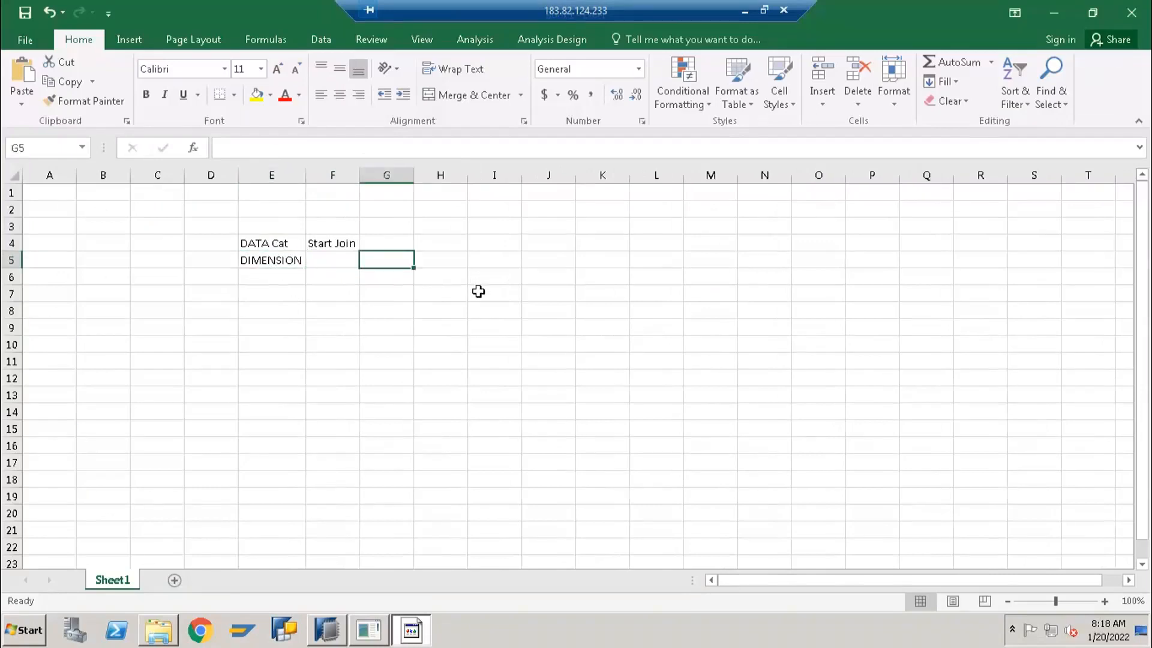
pyautogui.write('Anal')
pyautogui.press('BackSpace')
pyautogui.press('BackSpace')
pyautogui.press('BackSpace')
pyautogui.write('ttribute View')
pyautogui.press('Return')
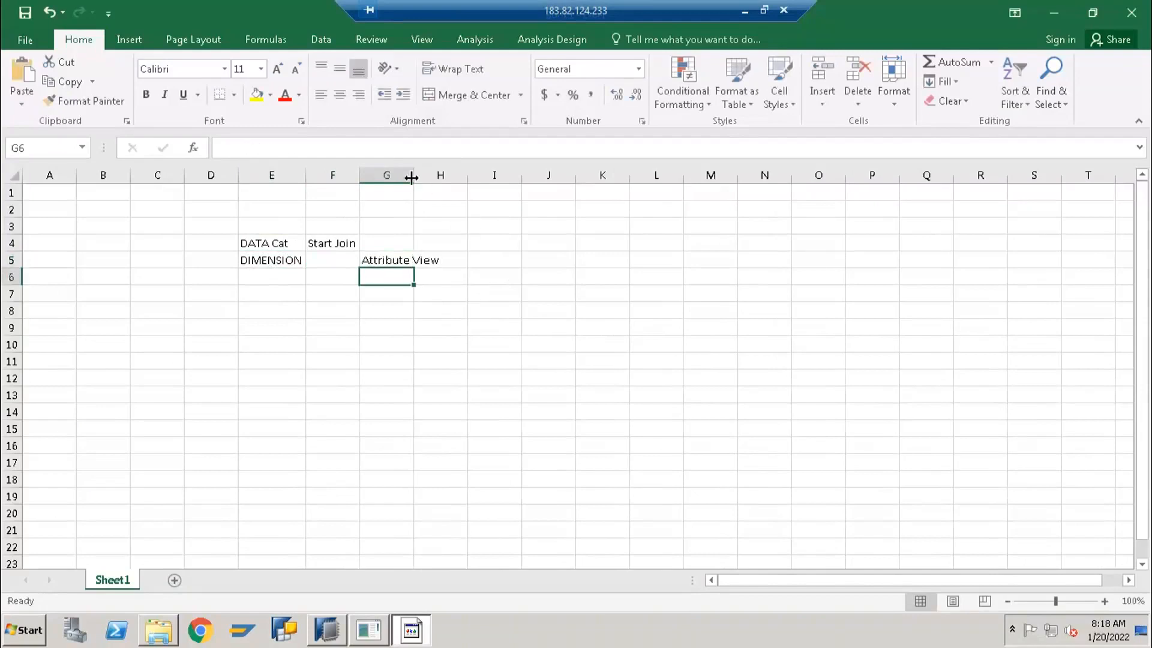
pyautogui.doubleClick(414, 175)
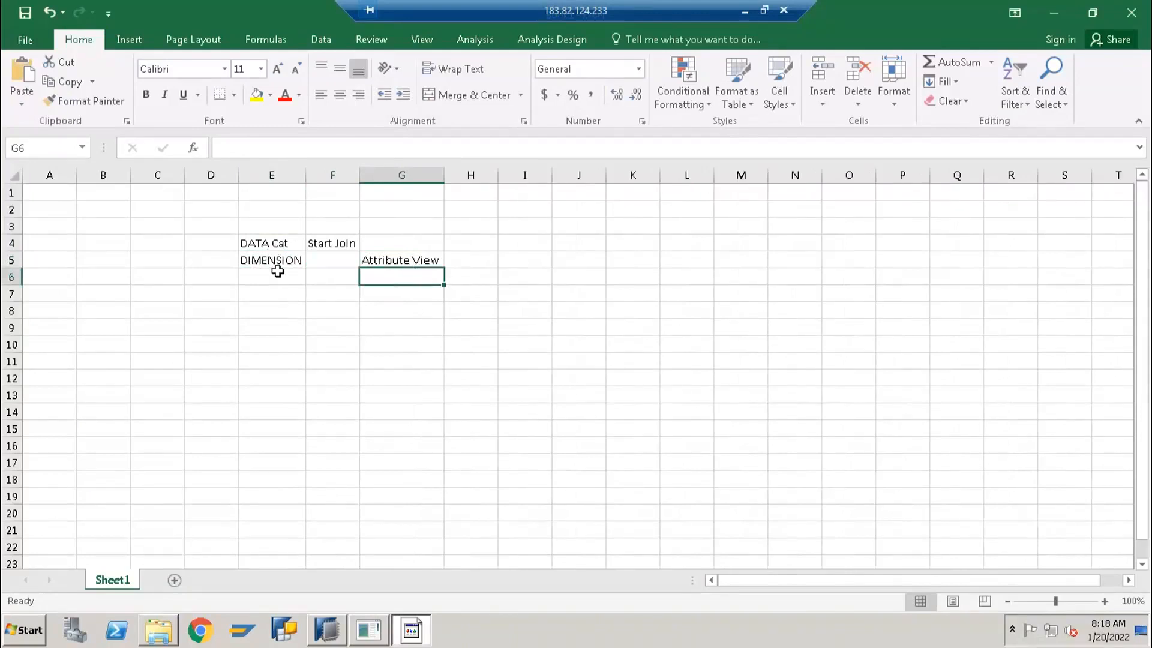
# Enter CUBE in cell E6 and mark the Start Join column beside it with X in F6
pyautogui.click(271, 265)
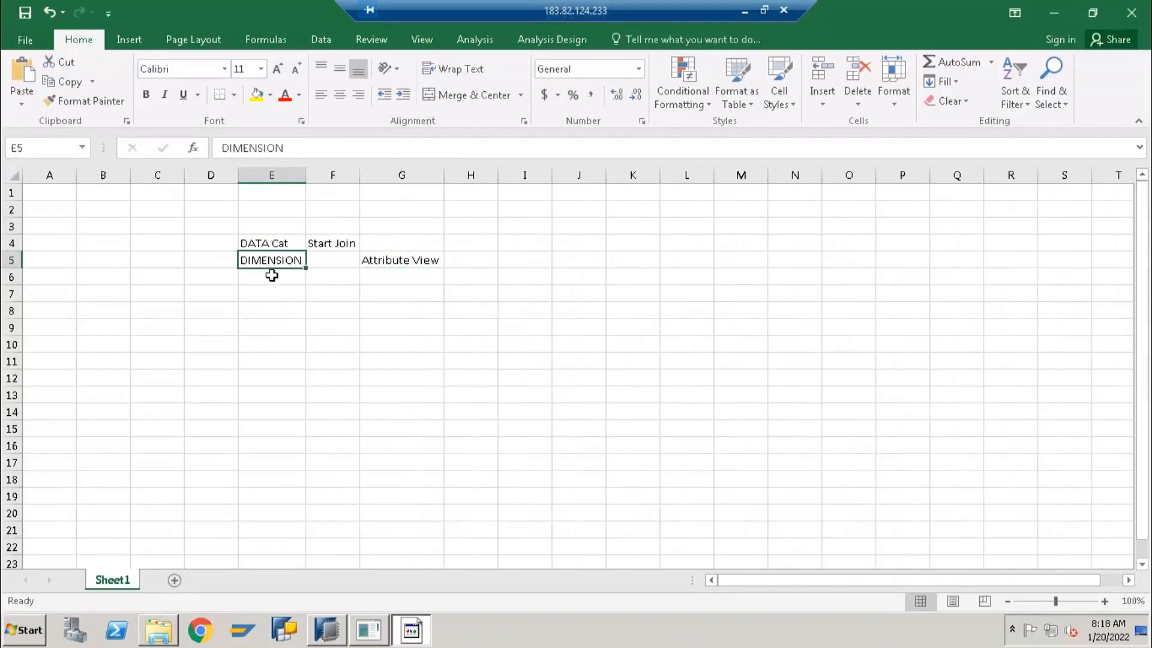
pyautogui.click(401, 260)
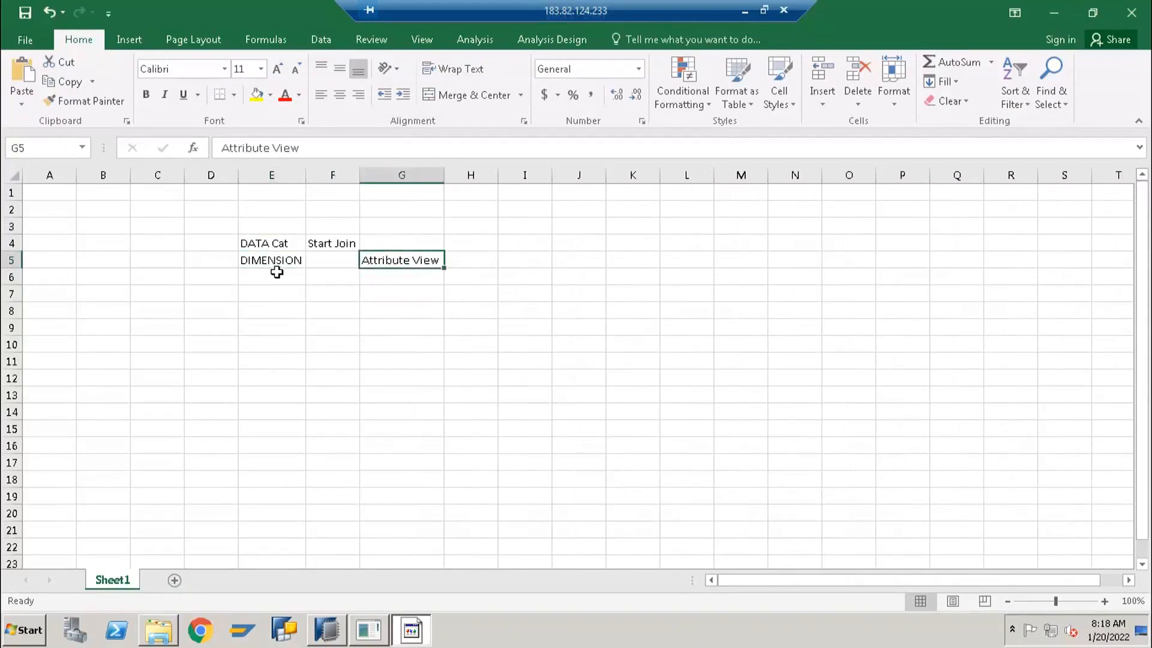
pyautogui.click(276, 273)
pyautogui.write('CUBE')
pyautogui.press('Tab')
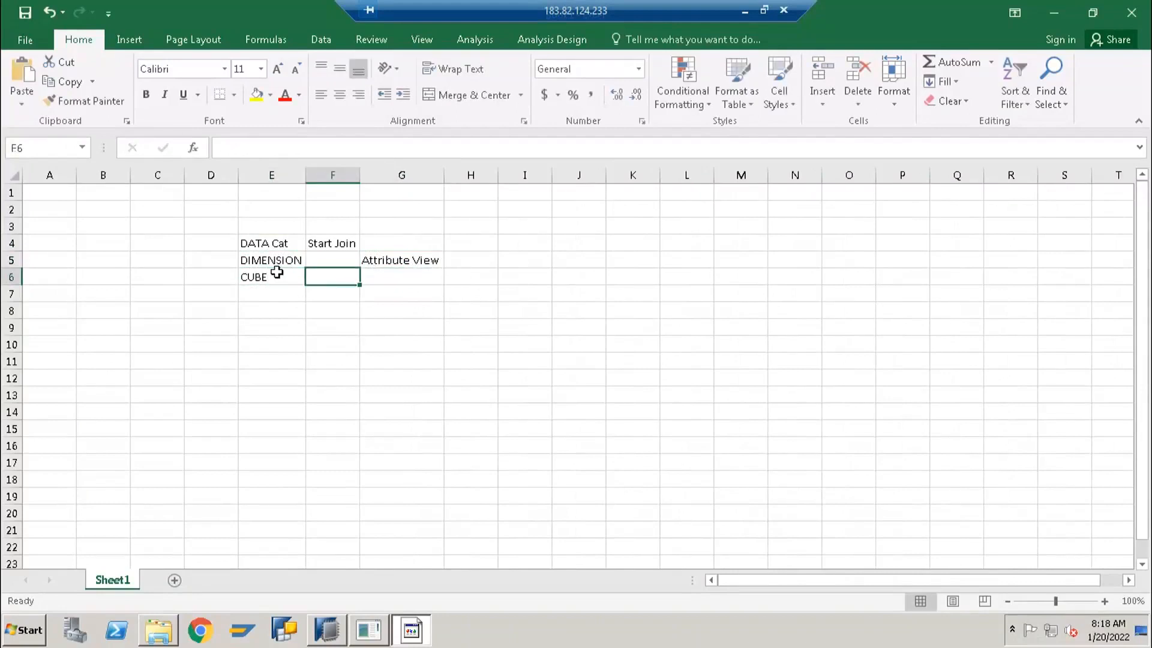
pyautogui.write('X')
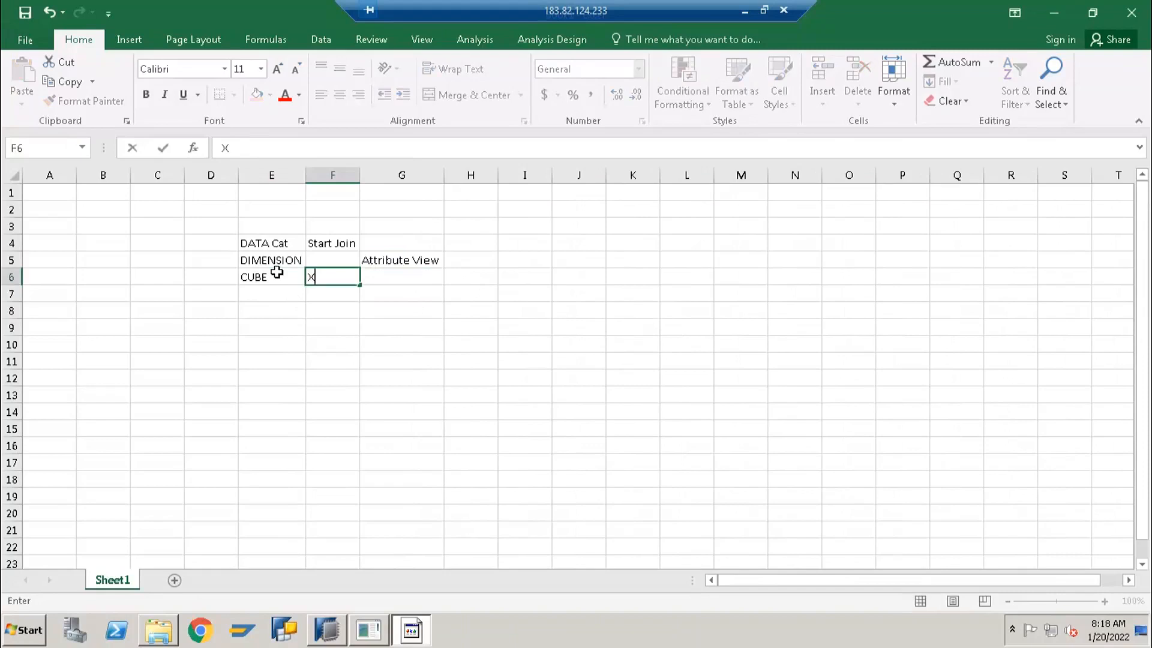
pyautogui.hotkey('ctrl', 'Return')
pyautogui.press('Right')
pyautogui.press('Right')
pyautogui.press('Right')
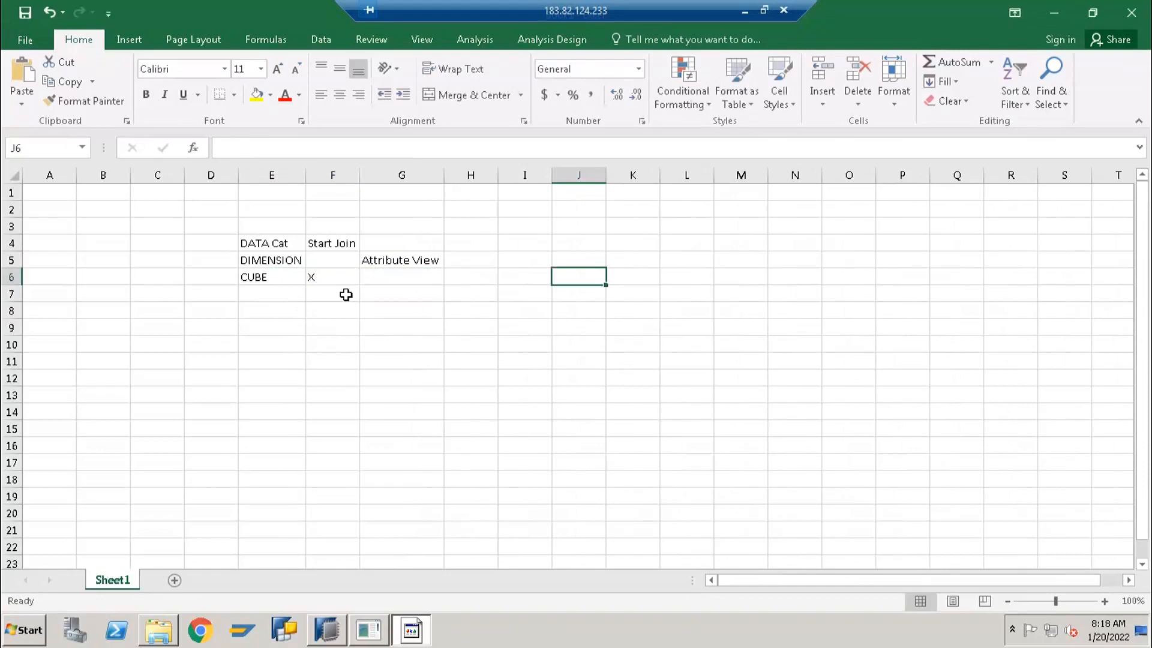
# Enter "Analytical View" in cell G6 of the row marked with X
pyautogui.click(387, 277)
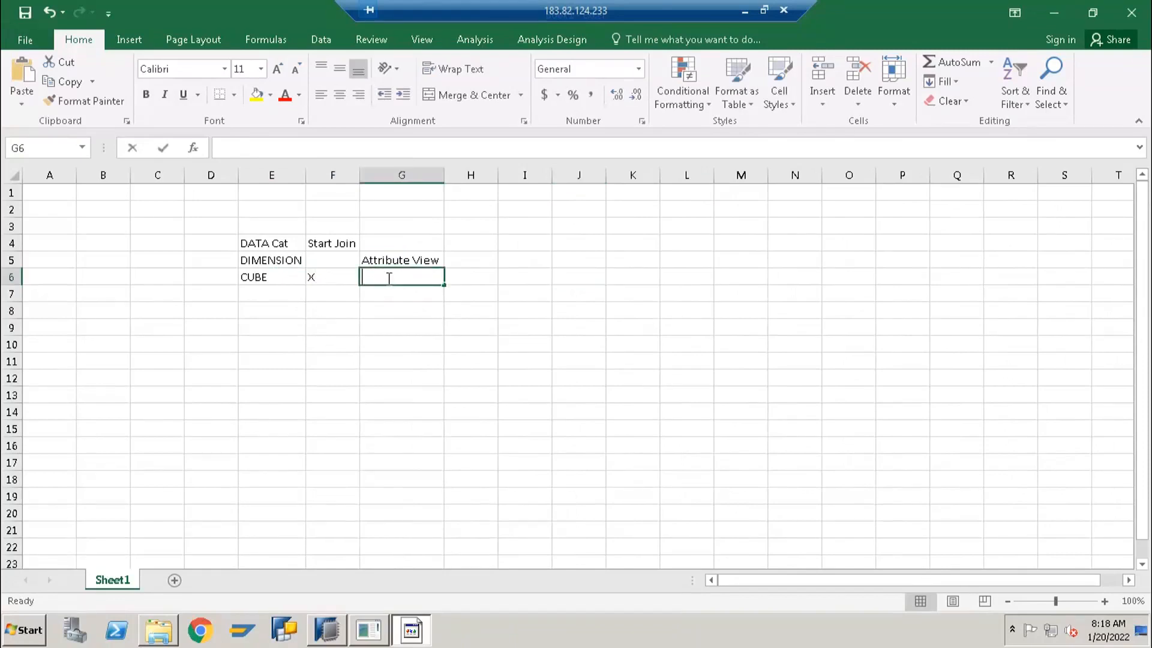
pyautogui.write('Analytical View')
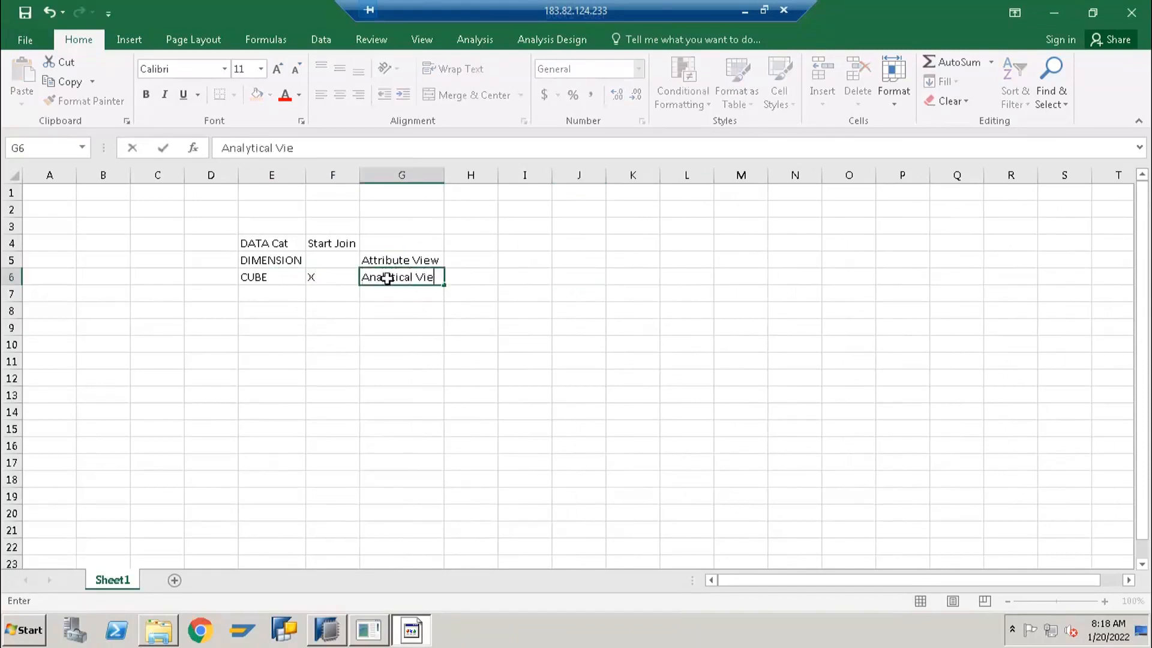
pyautogui.press('Return')
# Add a row with CUBE in cell E7 and "Calculation View" in G7, leaving Start Join empty
pyautogui.click(281, 298)
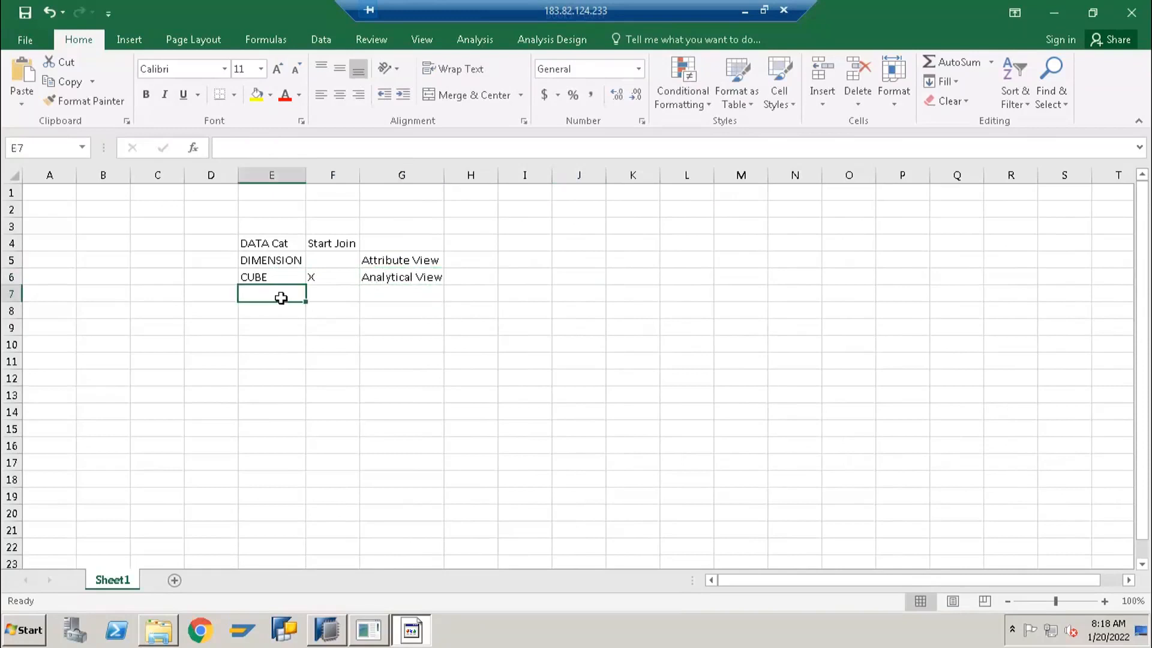
pyautogui.write('CUBE')
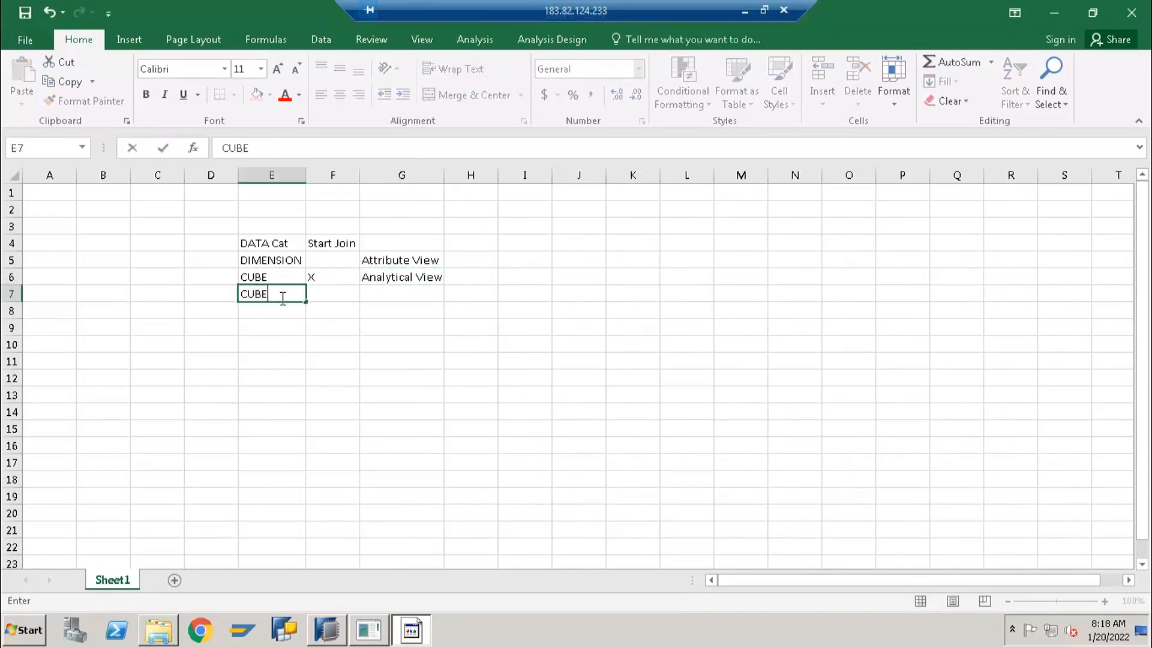
pyautogui.press('Tab')
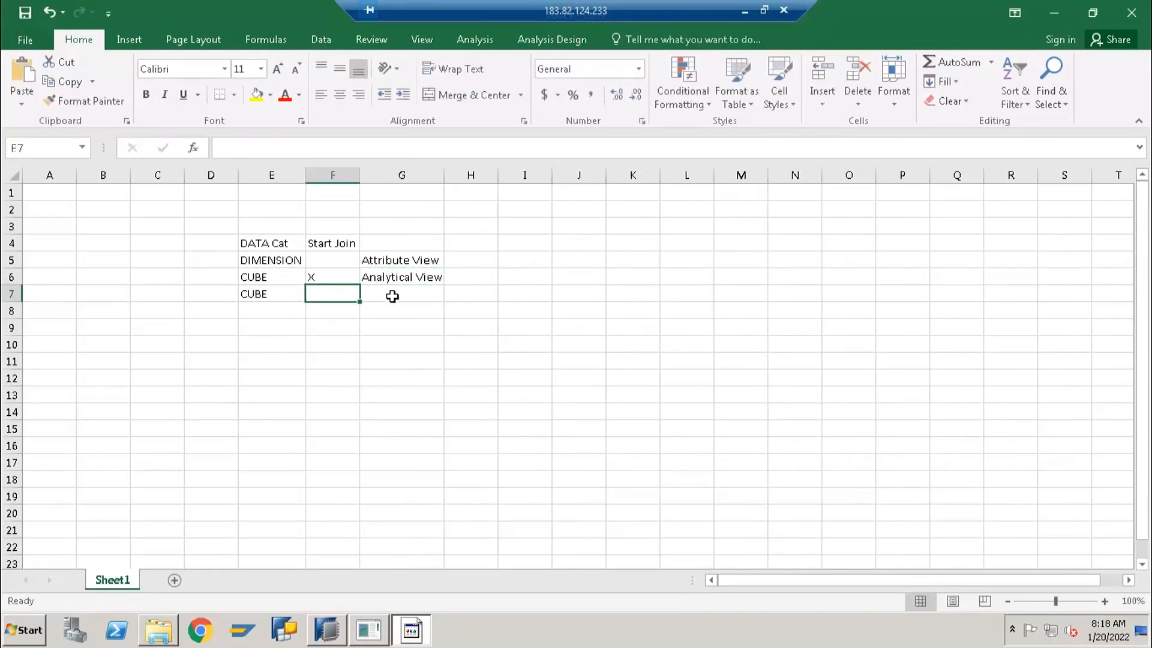
pyautogui.click(392, 296)
pyautogui.write('Calculation View')
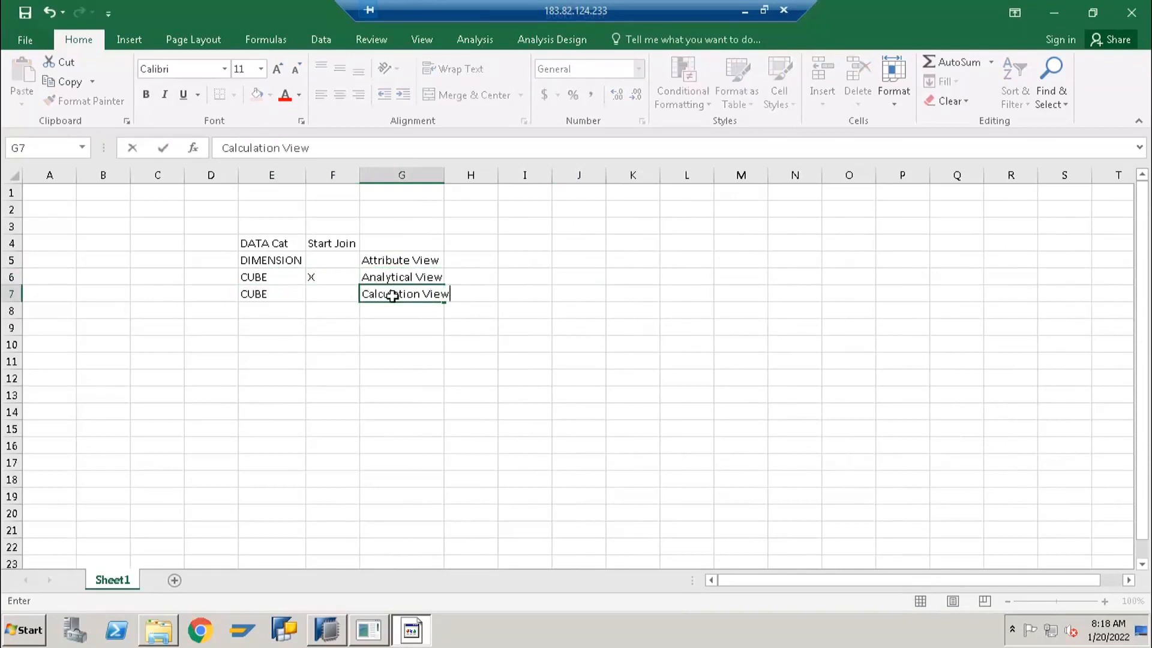
pyautogui.press('Return')
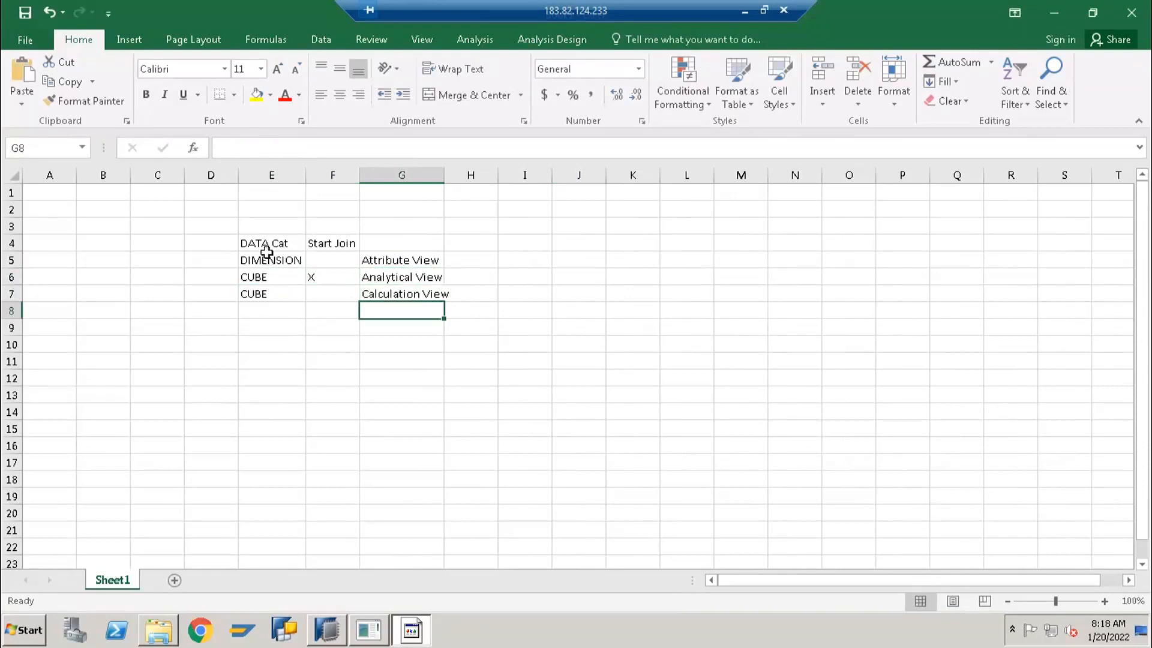
# Switch to SAP HANA Studio and set the new view's Data Category to CUBE
pyautogui.moveTo(266, 258); pyautogui.dragTo(418, 262)
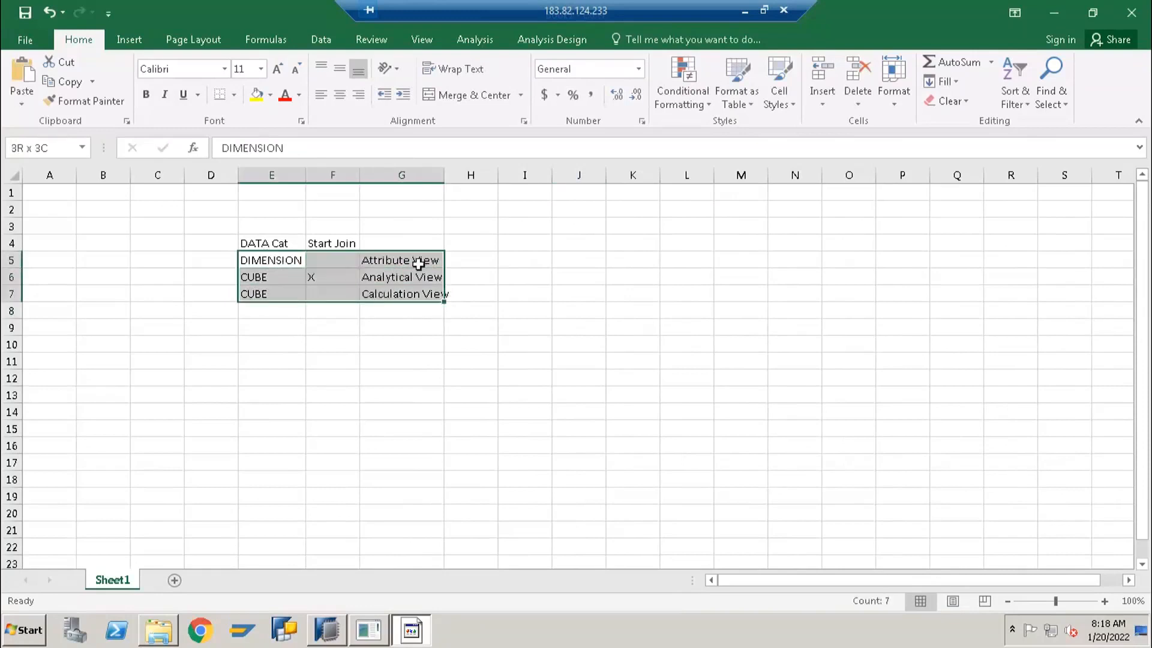
pyautogui.hotkey('shift', 'Up')
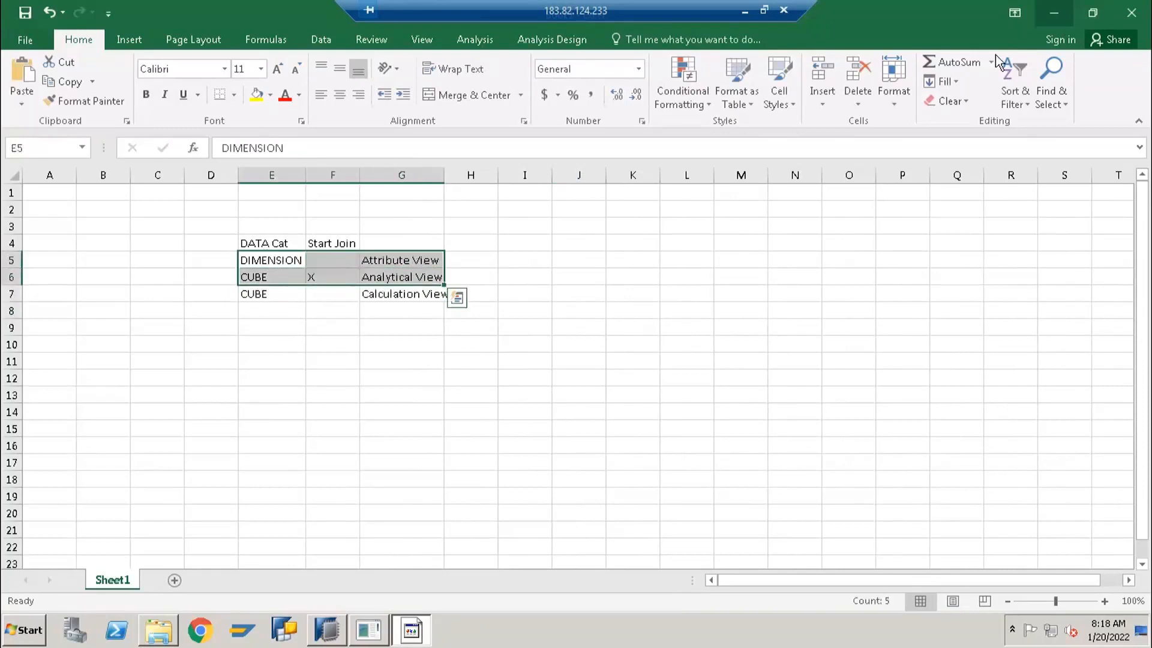
pyautogui.hotkey('alt', 'Tab')
pyautogui.click(491, 370)
pyautogui.click(463, 383)
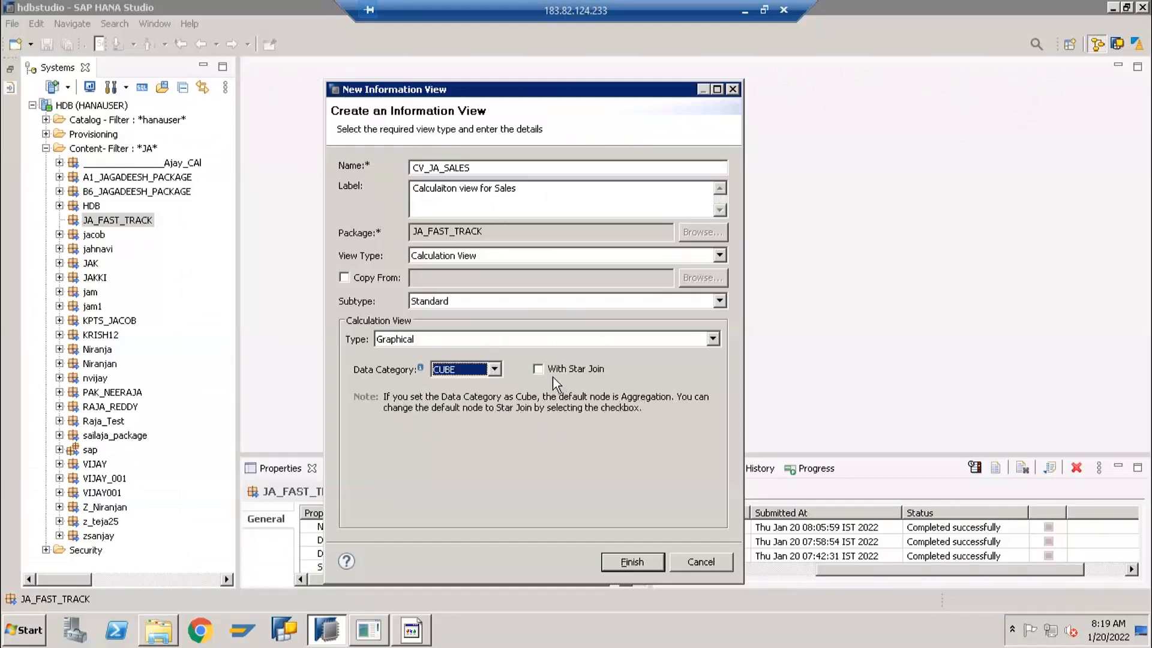
# Leave With Star Join off for the CUBE data category and finish creating the calculation view
pyautogui.click(538, 369)
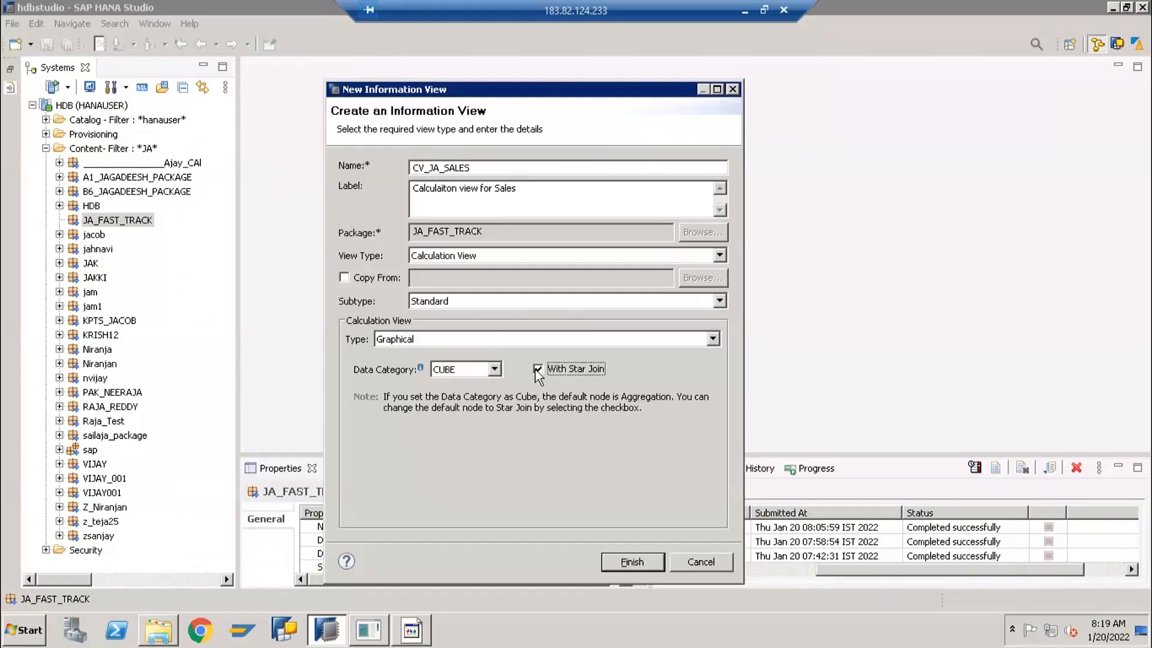
pyautogui.click(462, 371)
pyautogui.click(462, 384)
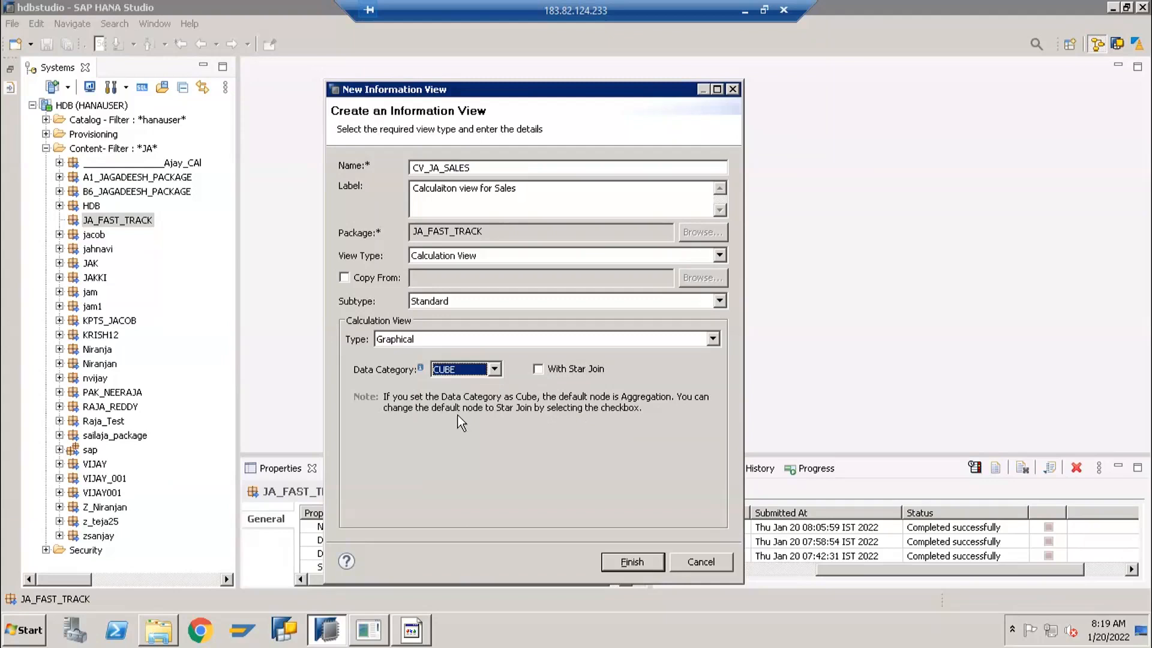
pyautogui.click(441, 369)
pyautogui.click(442, 370)
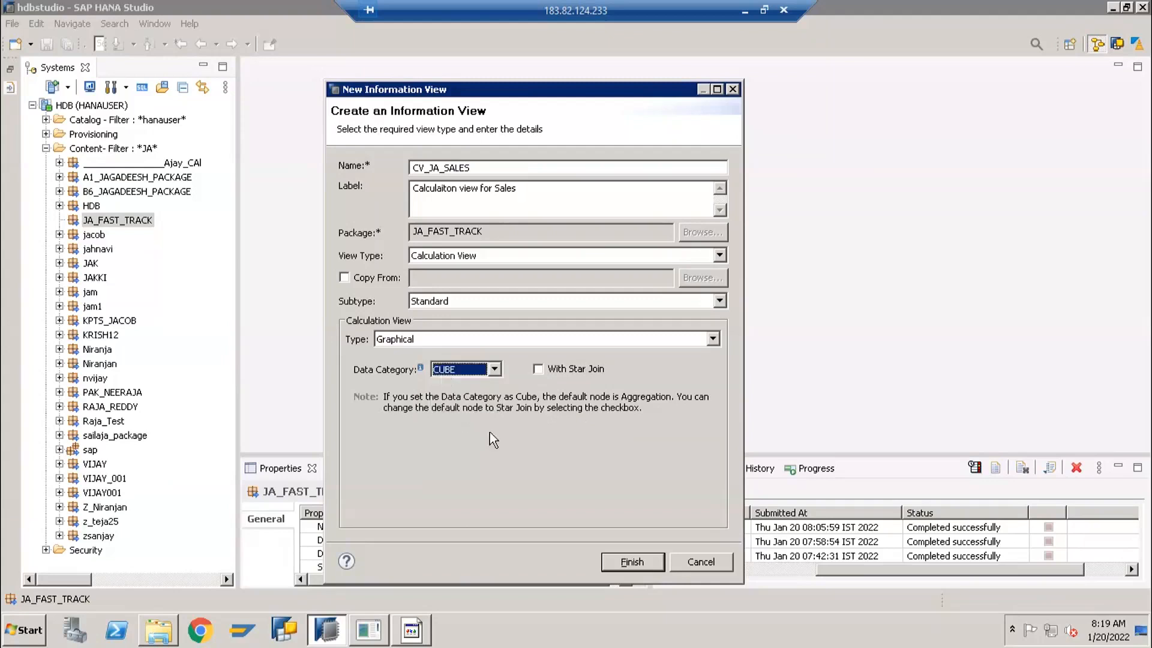
pyautogui.click(631, 562)
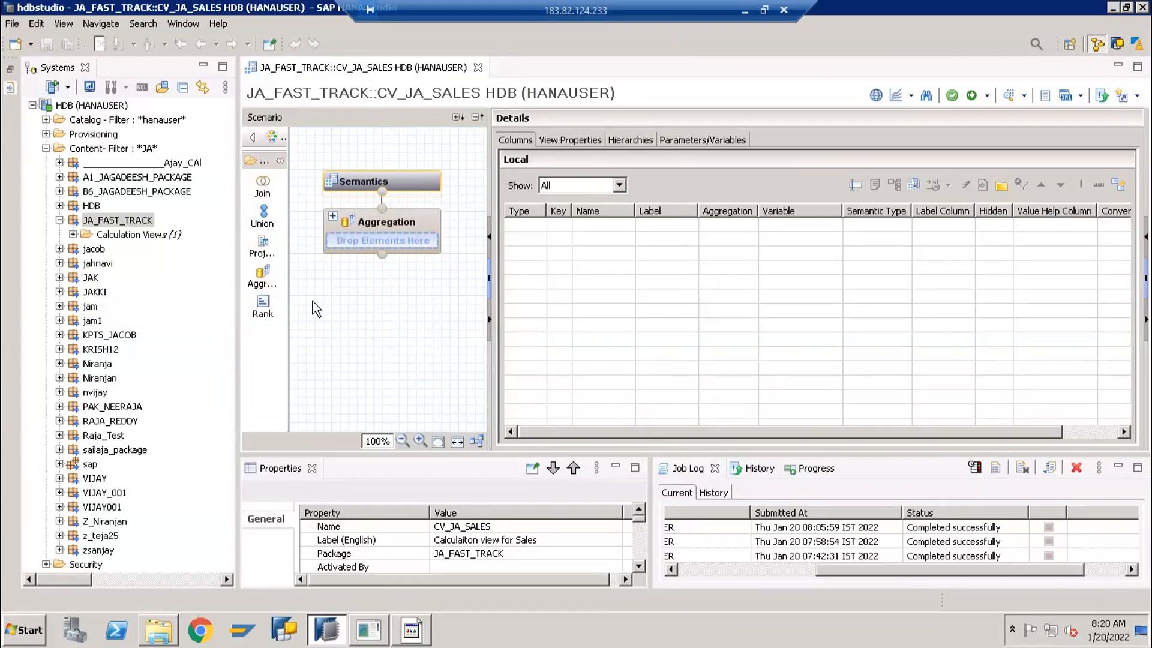
# Select the Aggregation node and widen the Scenario area of the view editor
pyautogui.moveTo(341, 235)
pyautogui.click(384, 227)
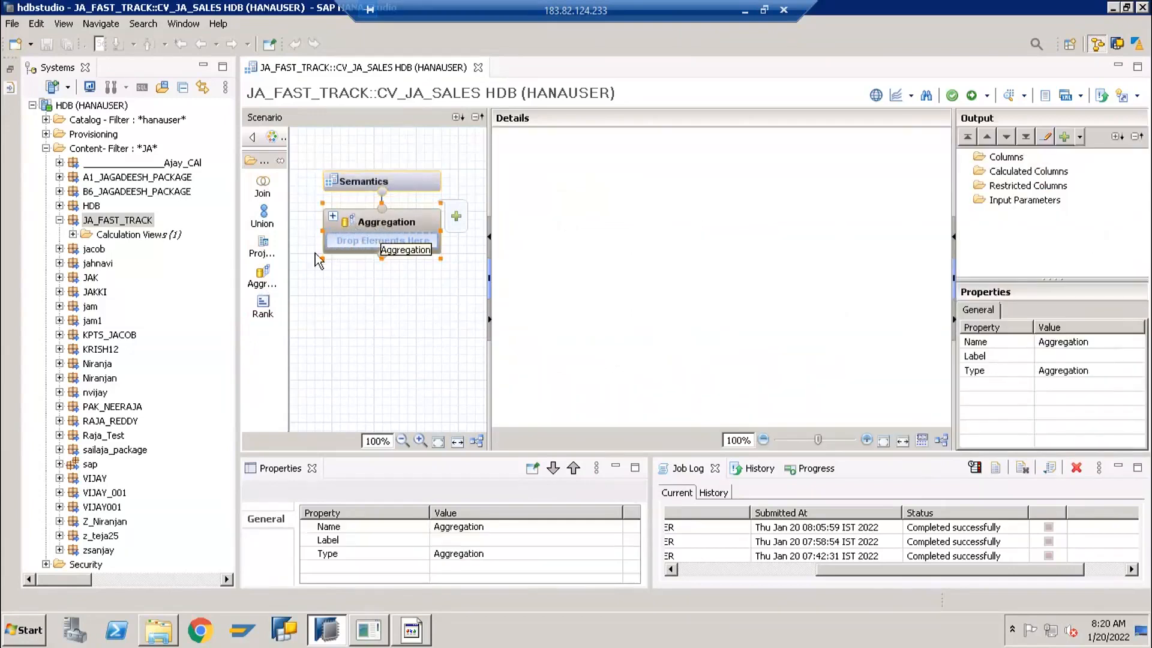
pyautogui.moveTo(367, 224)
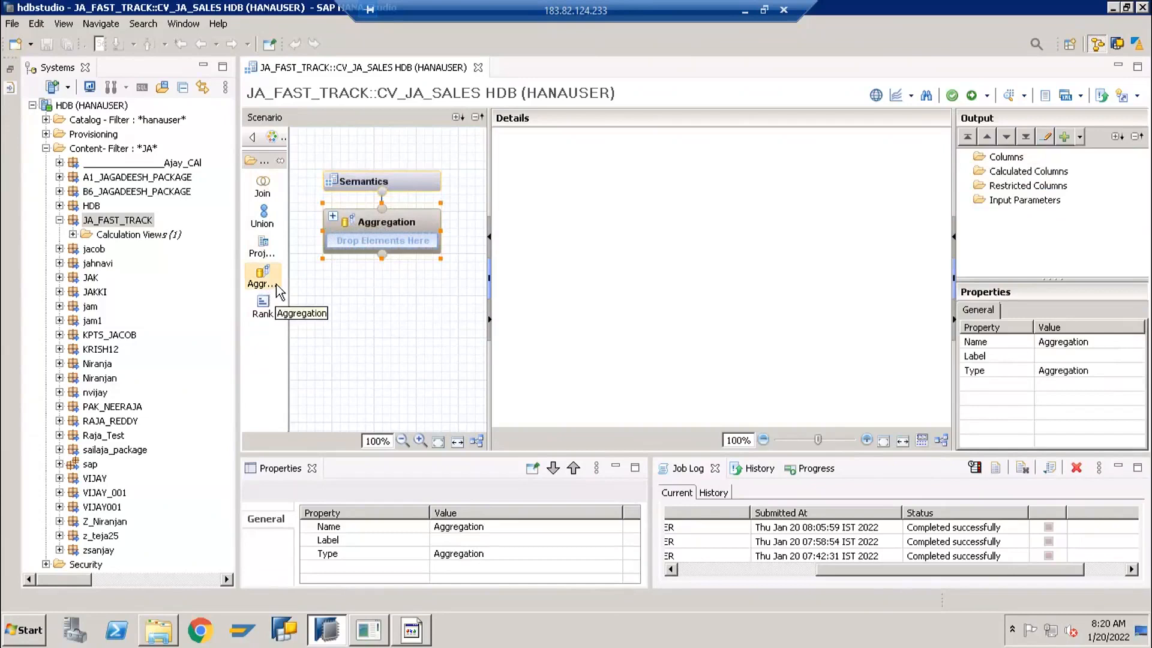
pyautogui.moveTo(363, 244)
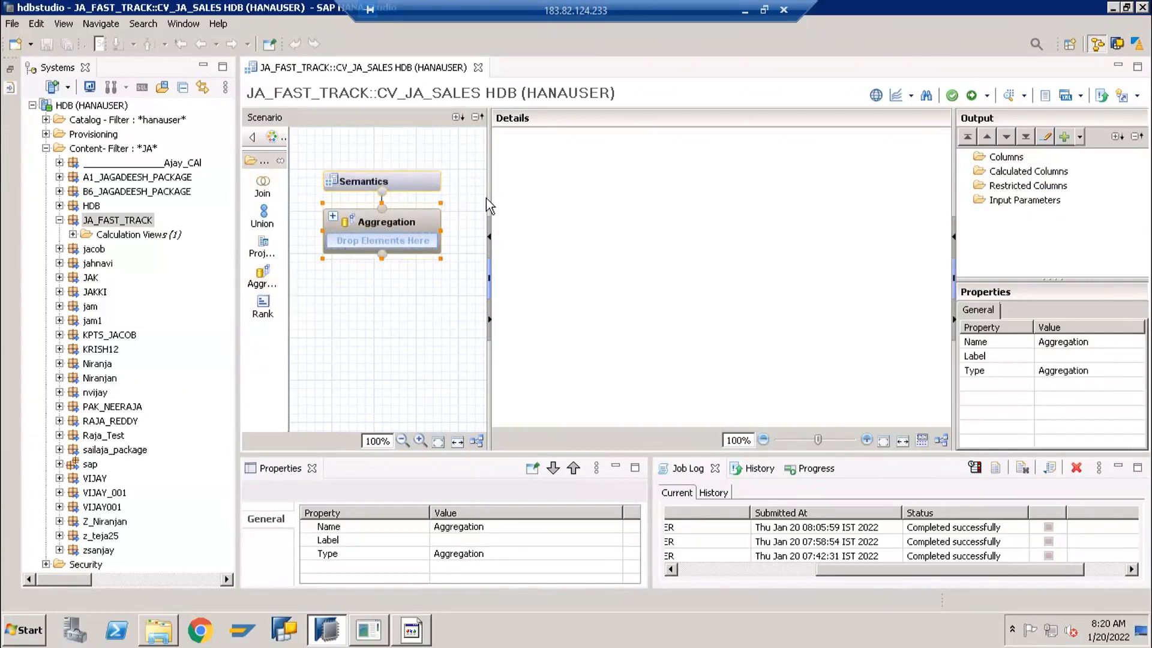
pyautogui.moveTo(488, 195); pyautogui.dragTo(572, 196)
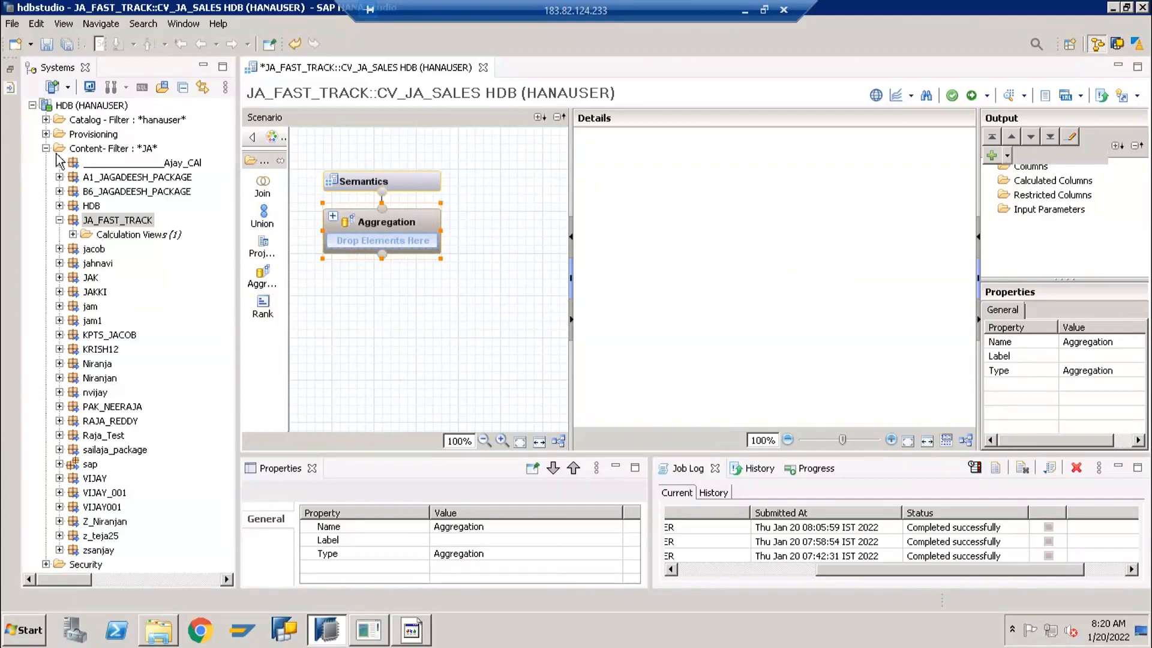
# Expand the Catalog down to the tables of schema HANAUSER and select the JA_SALES table
pyautogui.click(46, 120)
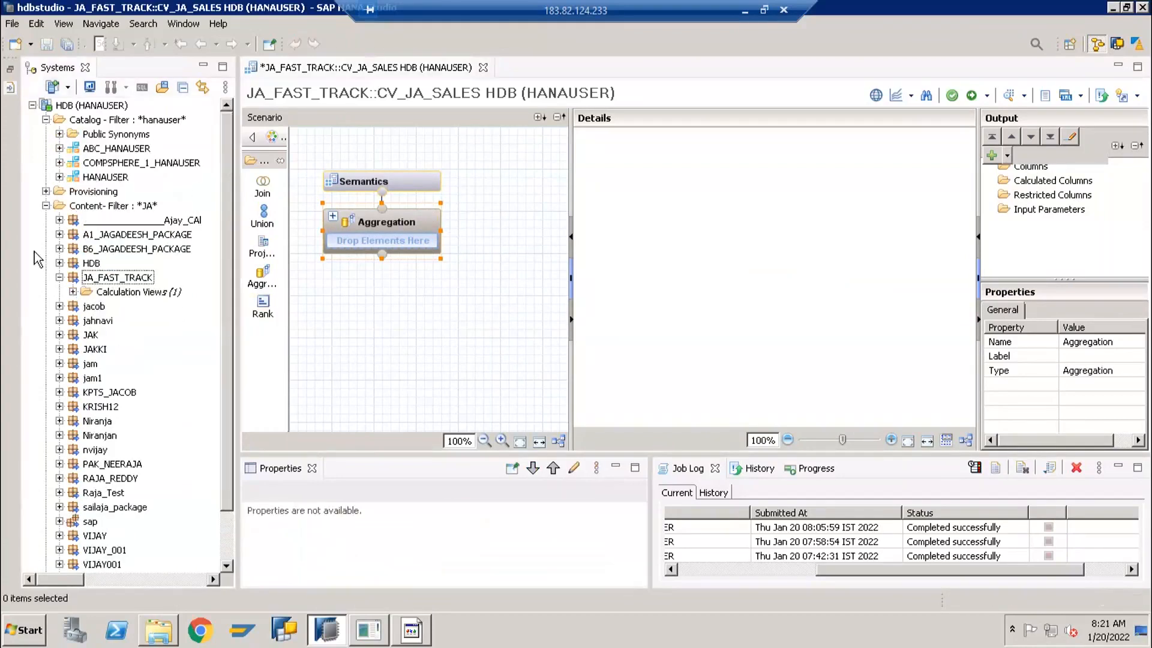
pyautogui.click(60, 177)
pyautogui.click(72, 306)
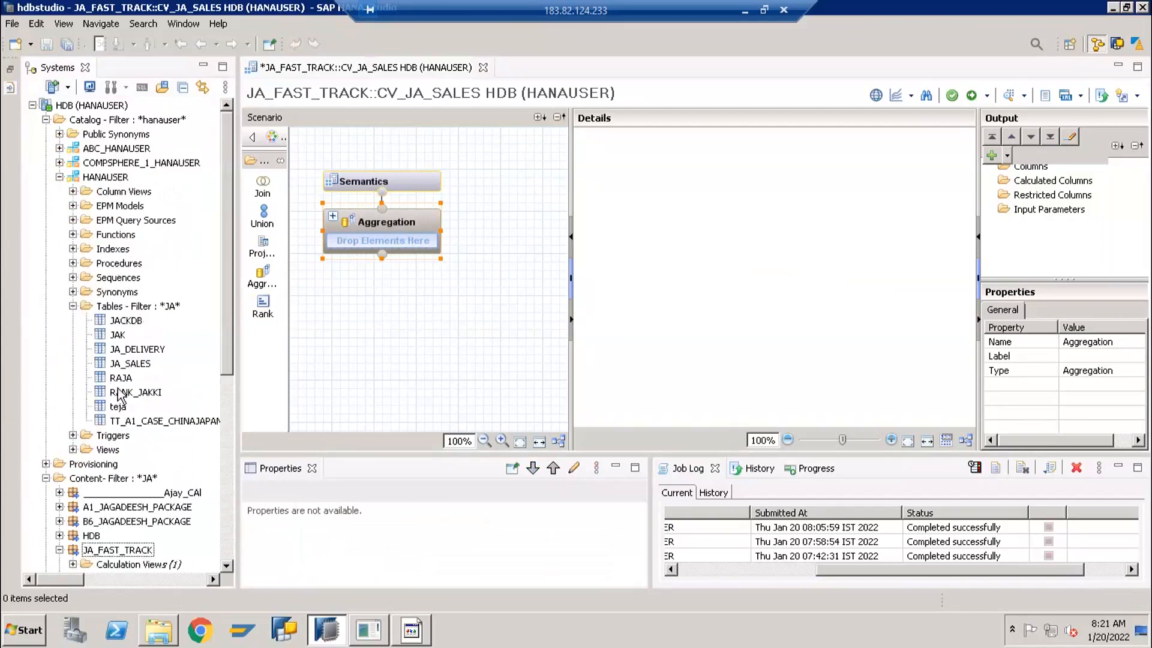
pyautogui.click(129, 366)
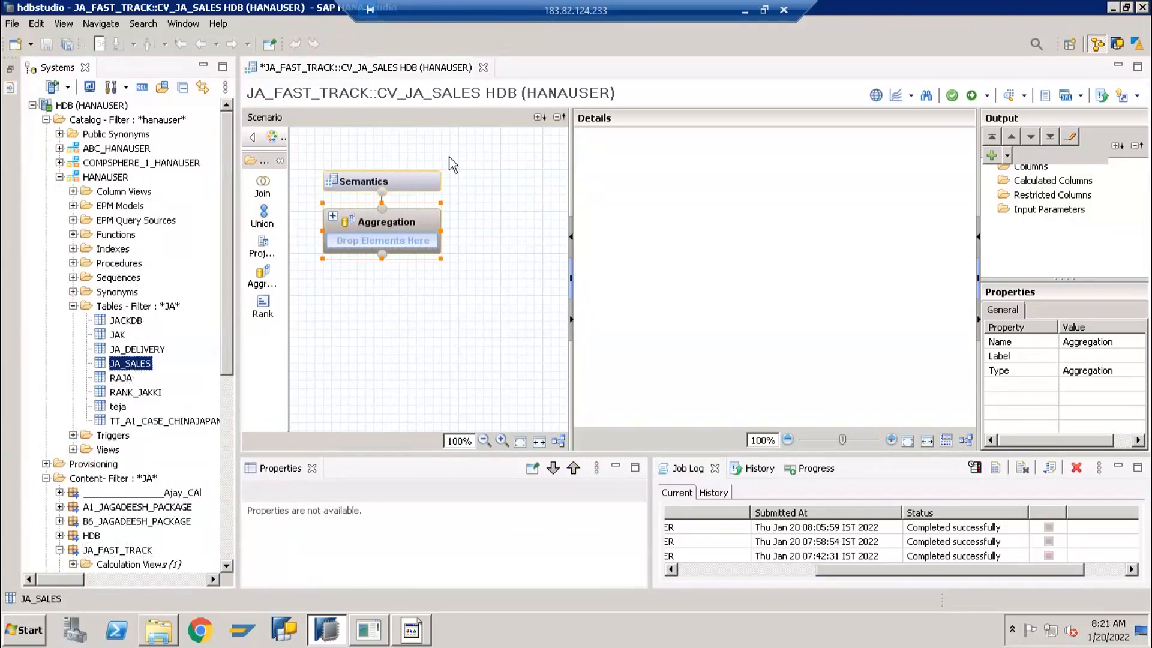
# Add a Projection node to the scenario and position it below the Aggregation node
pyautogui.moveTo(402, 252)
pyautogui.moveTo(130, 364); pyautogui.dragTo(204, 372)
pyautogui.click(359, 338)
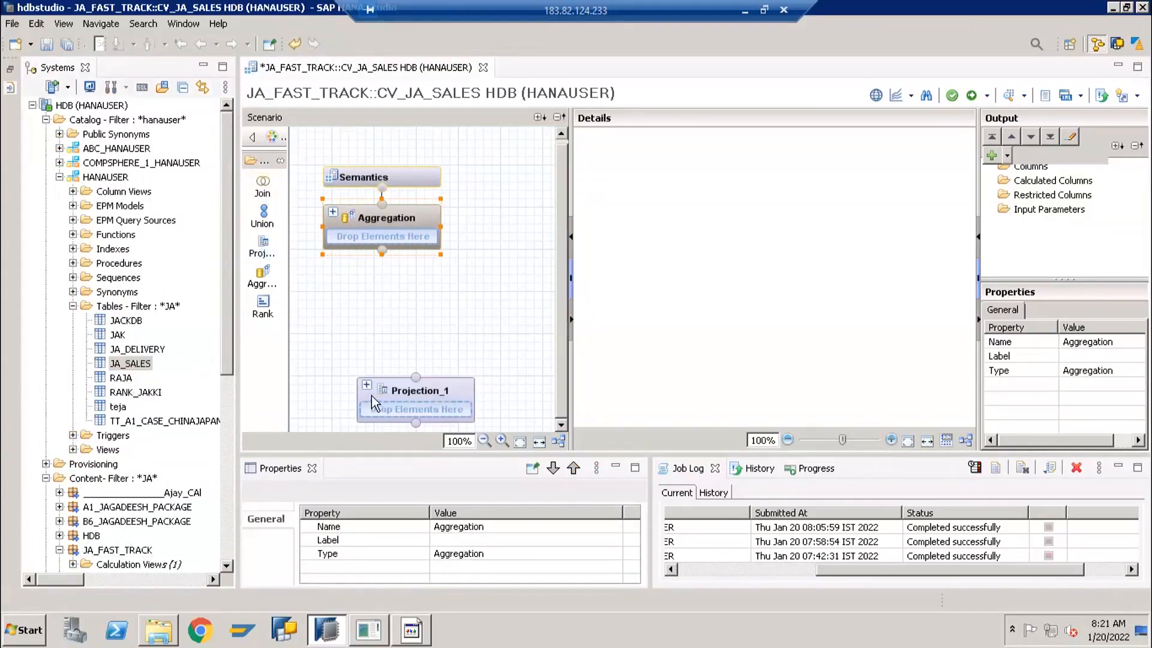
pyautogui.moveTo(409, 393)
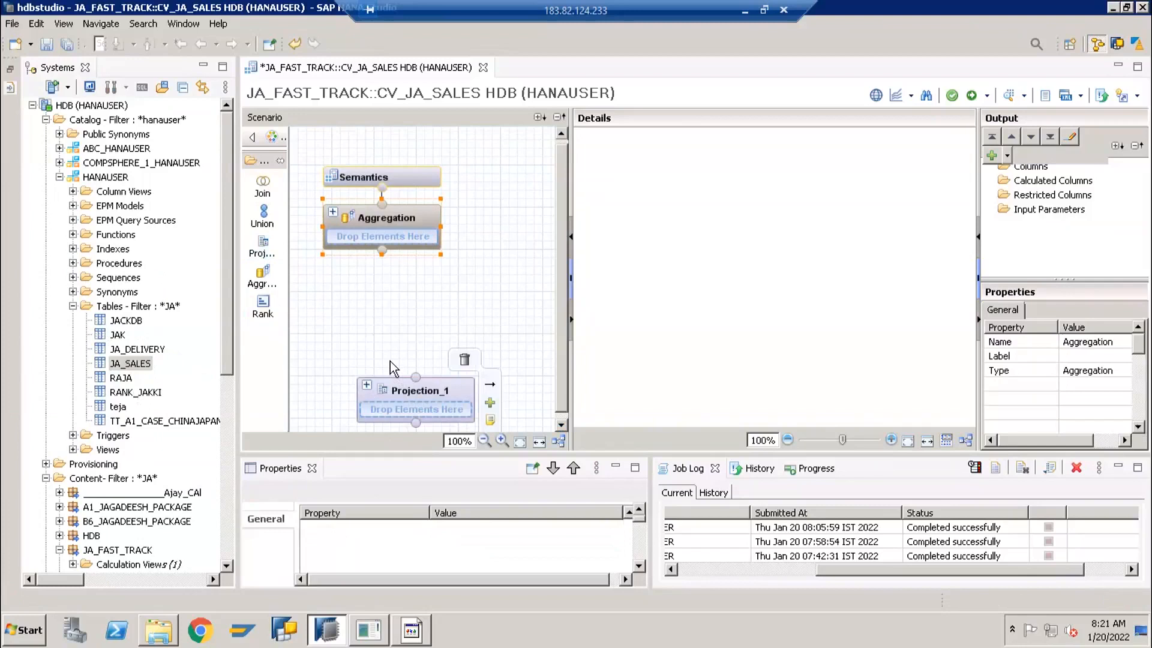
pyautogui.moveTo(408, 392); pyautogui.dragTo(390, 361)
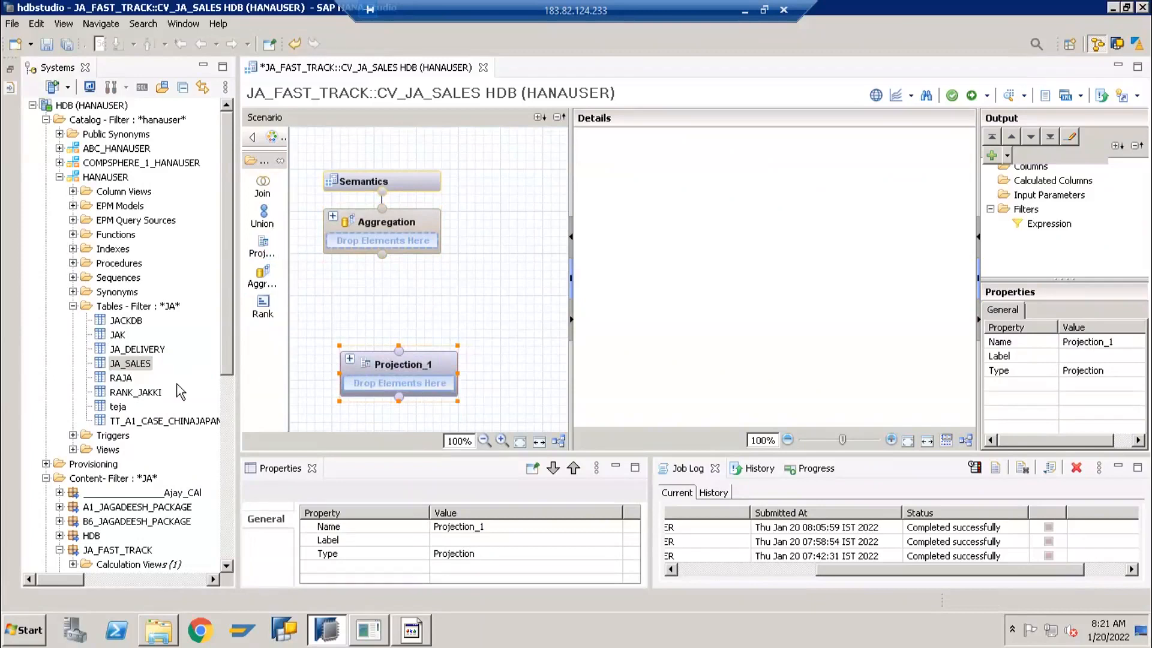
# Add the JA_SALES table to the Projection_1 node and show the node's details
pyautogui.click(128, 364)
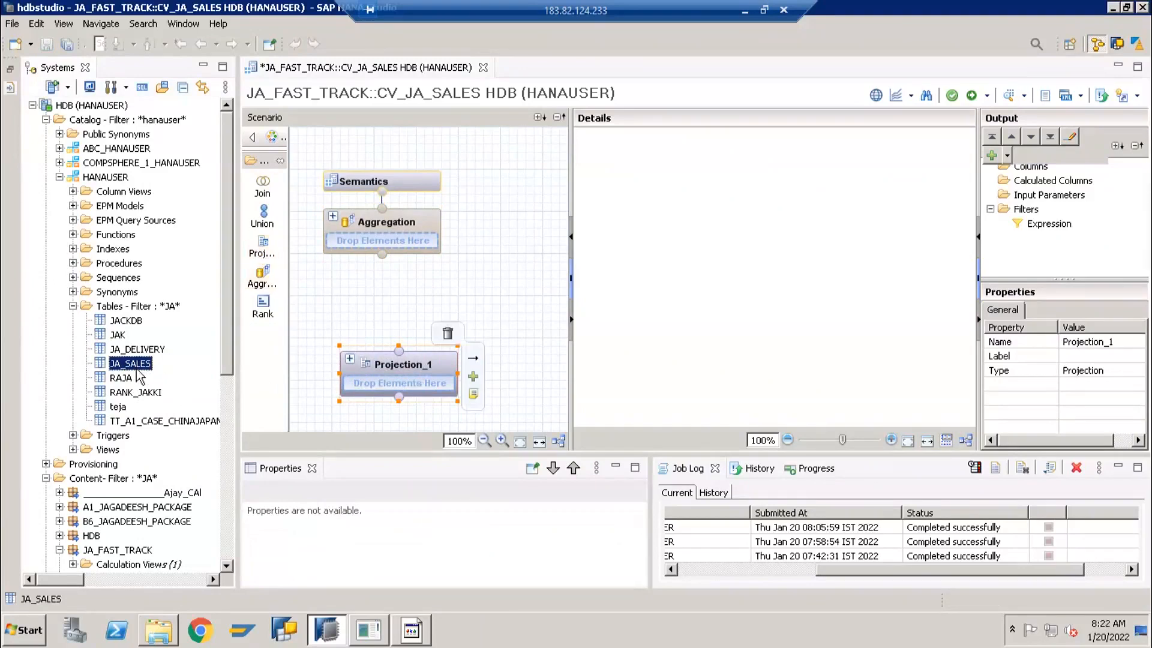
pyautogui.moveTo(134, 367); pyautogui.dragTo(377, 379)
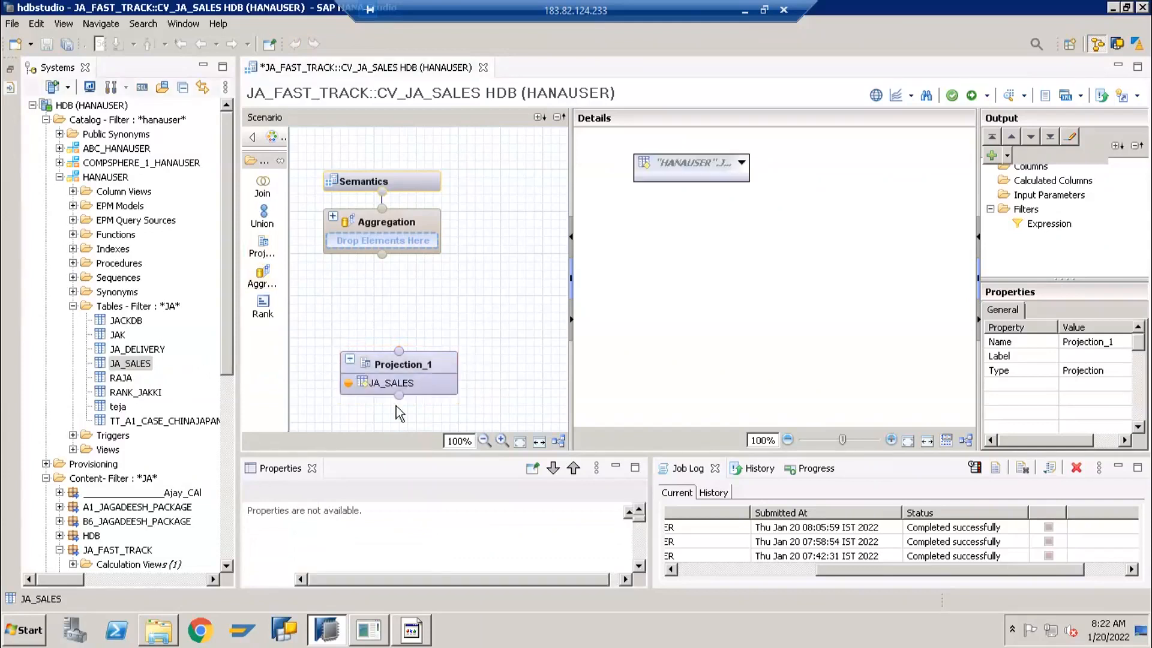
pyautogui.click(397, 366)
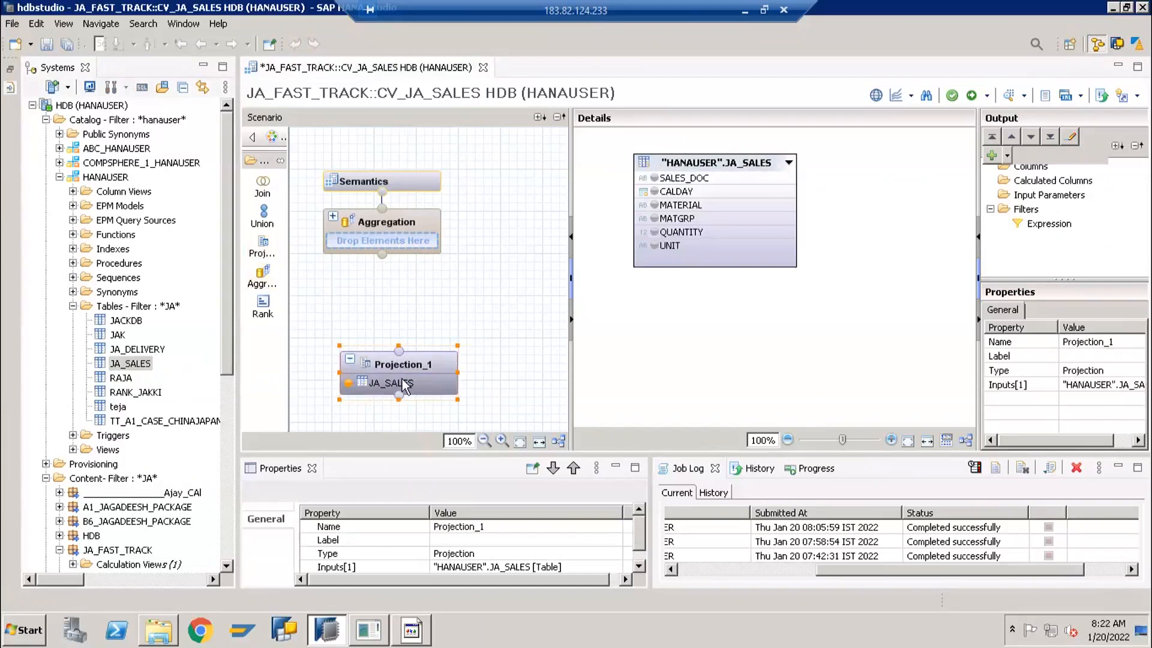
# Widen the Output area and go through the Columns, Calculated Columns and Input Parameters folders of the Projection_1 node
pyautogui.moveTo(405, 376)
pyautogui.click(398, 362)
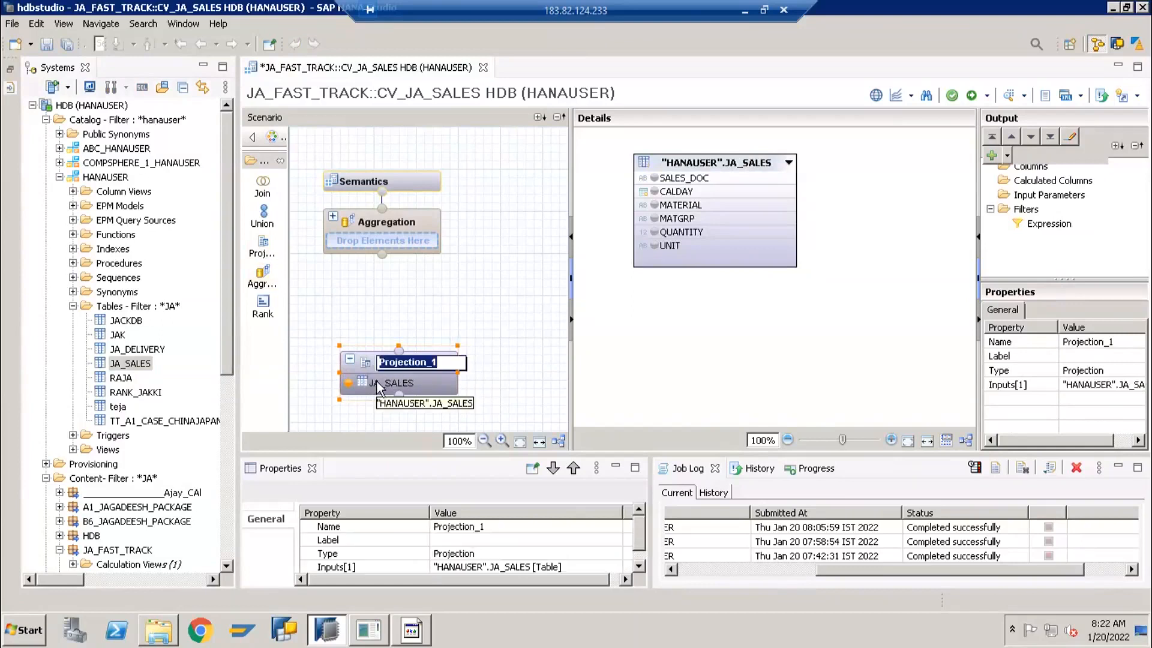
pyautogui.click(371, 383)
pyautogui.click(401, 369)
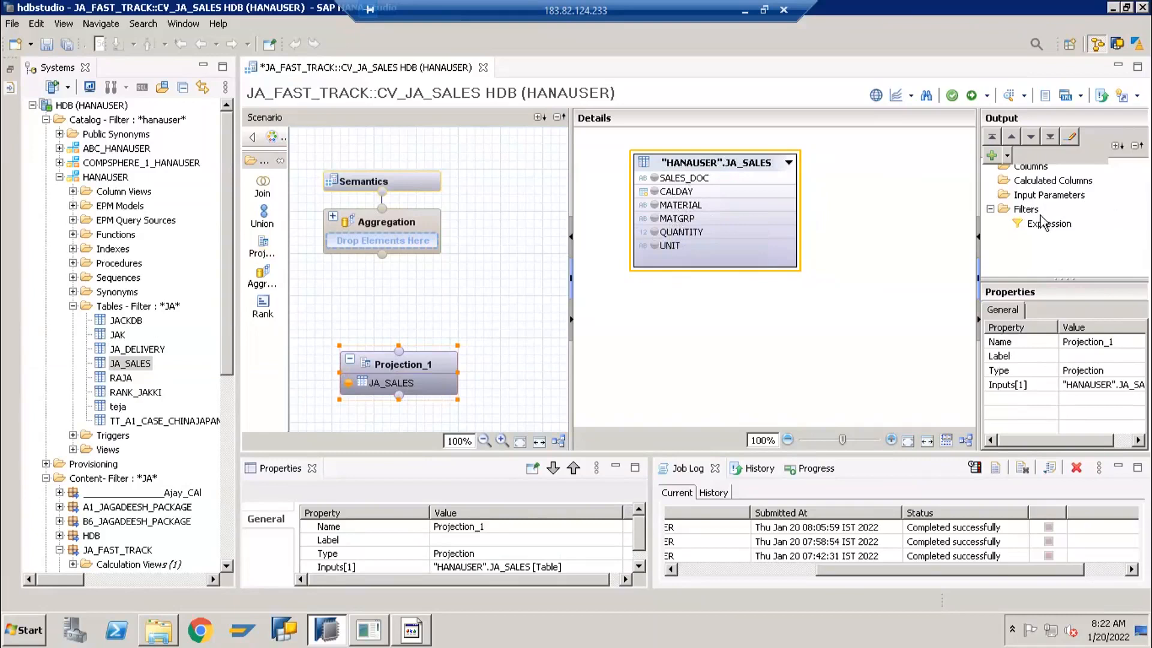
pyautogui.moveTo(962, 193); pyautogui.dragTo(949, 192)
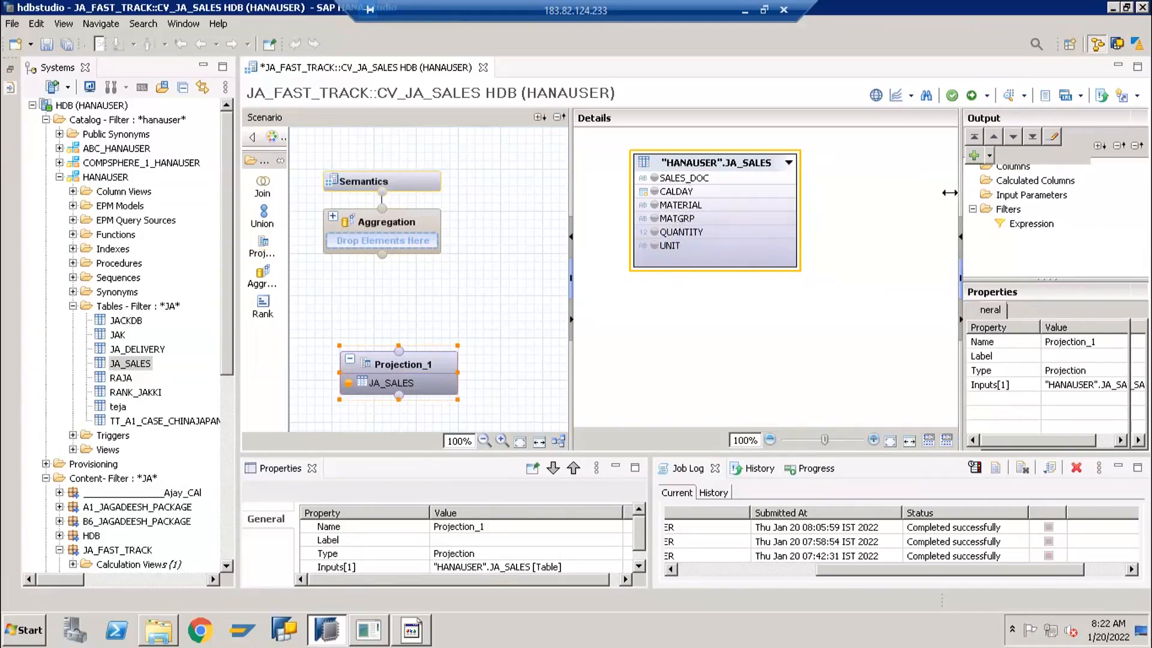
pyautogui.click(1003, 159)
pyautogui.click(1010, 172)
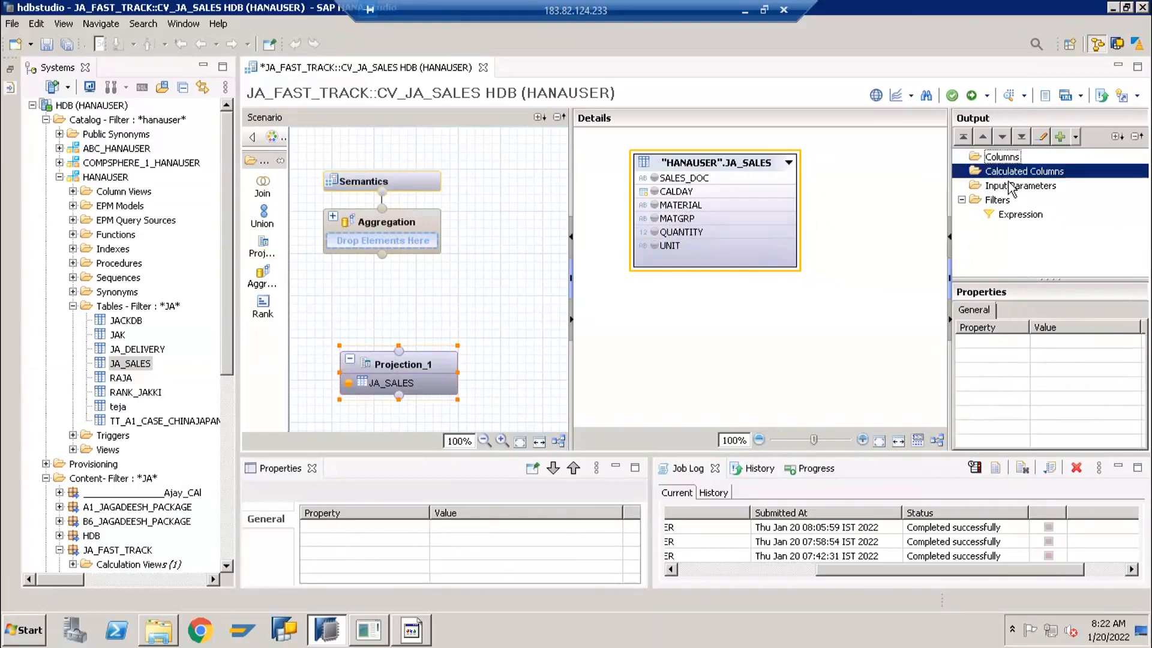
pyautogui.click(1013, 186)
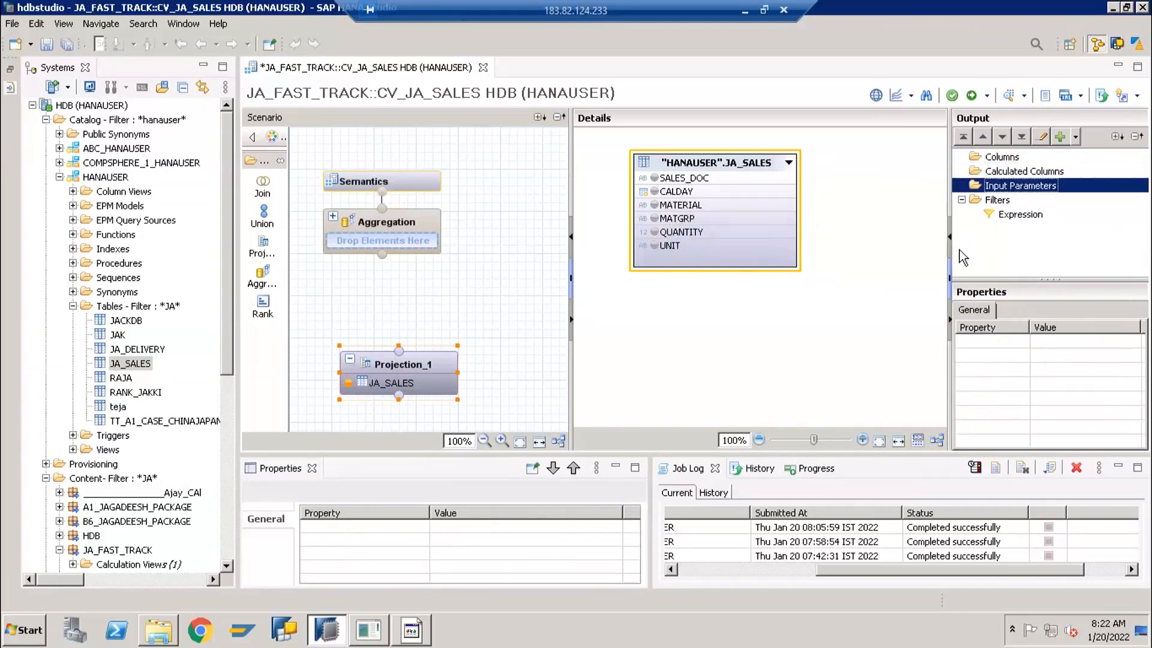
# Add the SALES_DOC column of JA_SALES to the Projection_1 output, followed by all columns of the table at once
pyautogui.moveTo(653, 209)
pyautogui.click(654, 177)
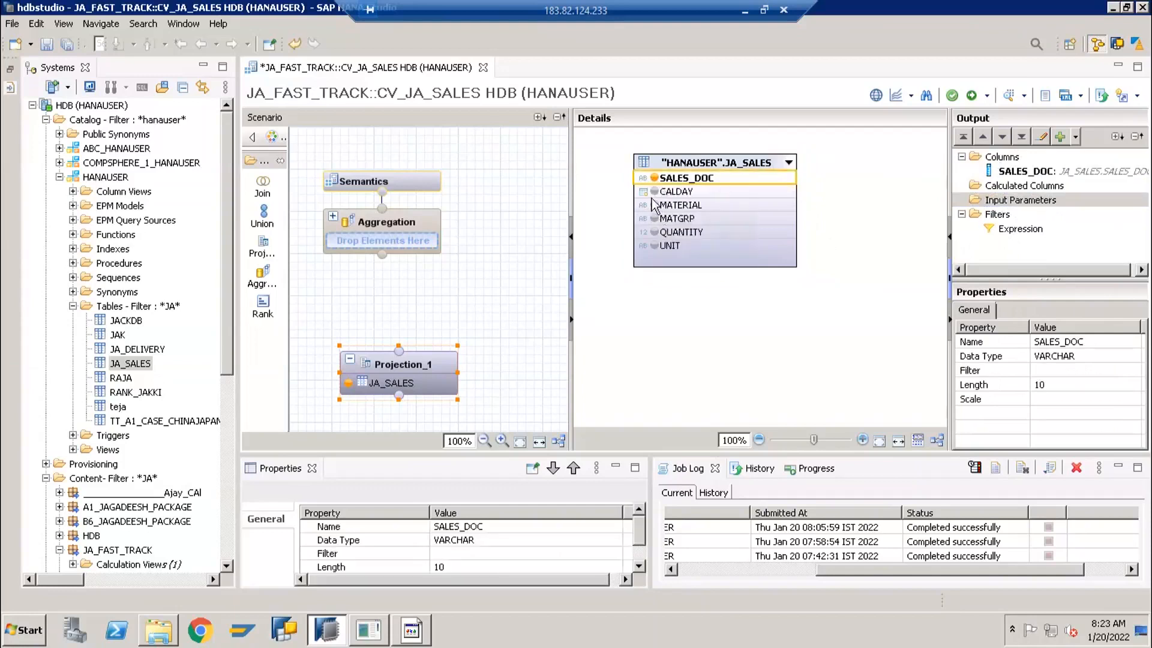
pyautogui.moveTo(657, 185)
pyautogui.moveTo(654, 219)
pyautogui.rightClick(684, 168)
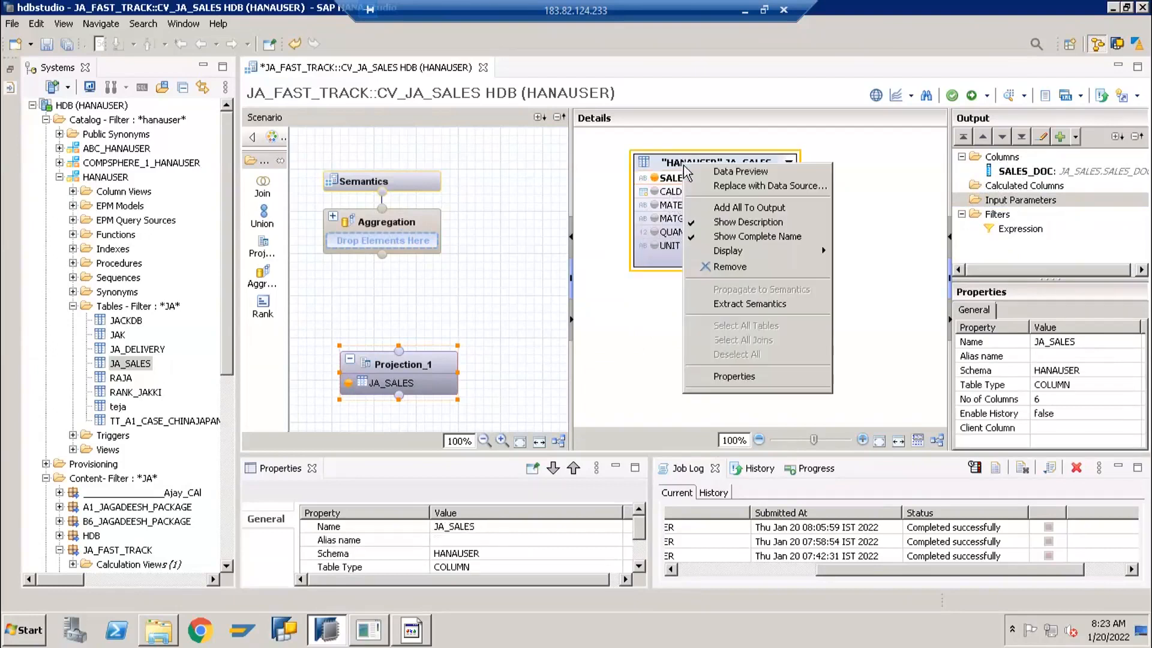
pyautogui.click(712, 208)
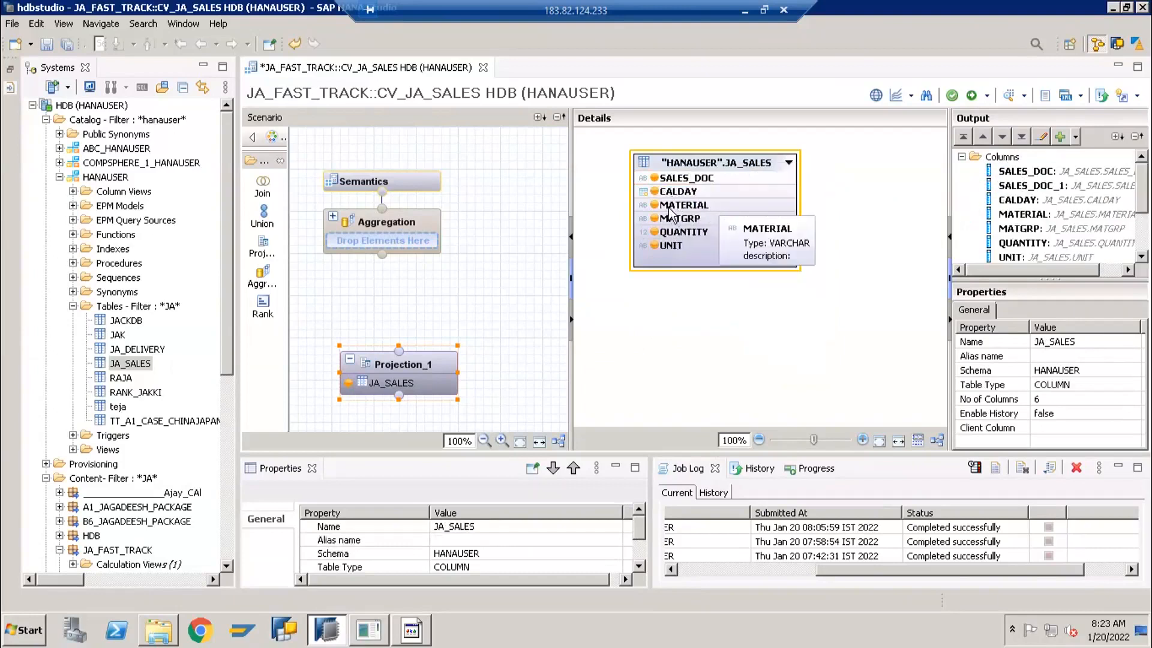
# Widen the Output area further and remove the duplicate column SALES_DOC_1 from the Projection_1 output
pyautogui.click(1012, 176)
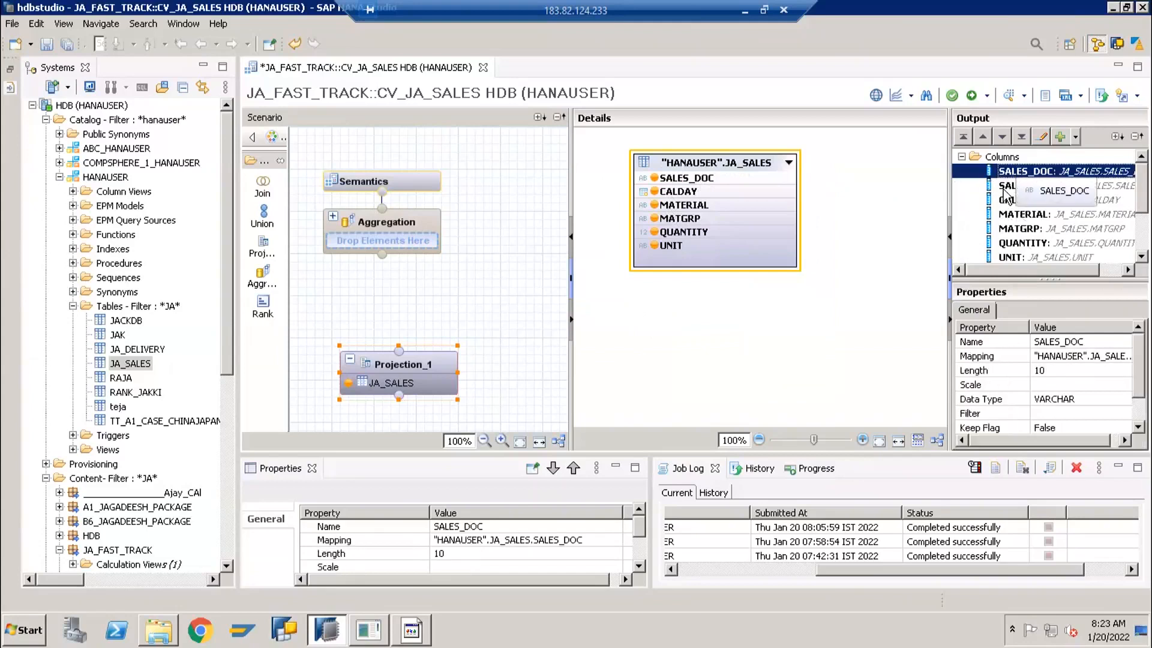
pyautogui.click(1044, 186)
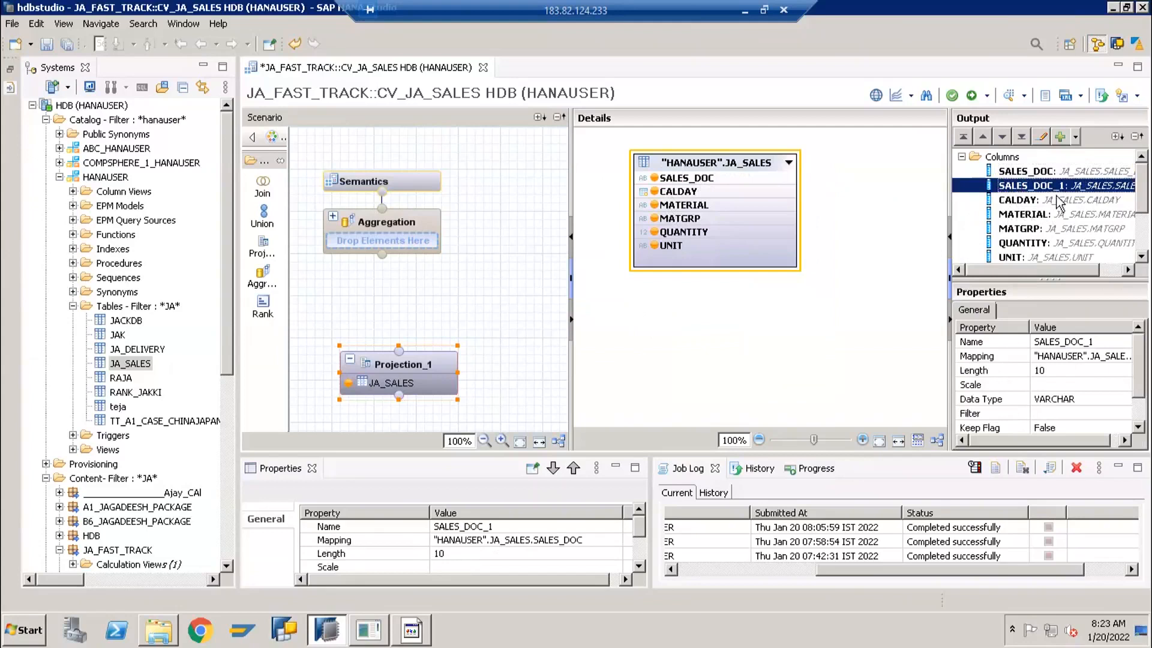
pyautogui.moveTo(950, 186); pyautogui.dragTo(909, 185)
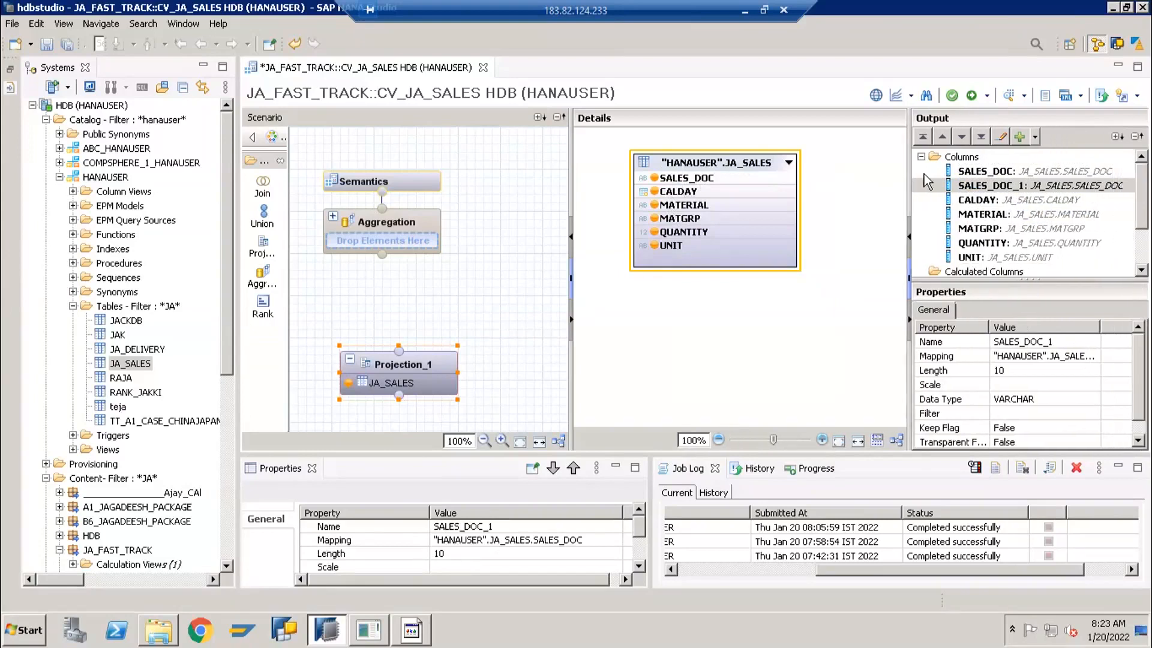
pyautogui.rightClick(972, 190)
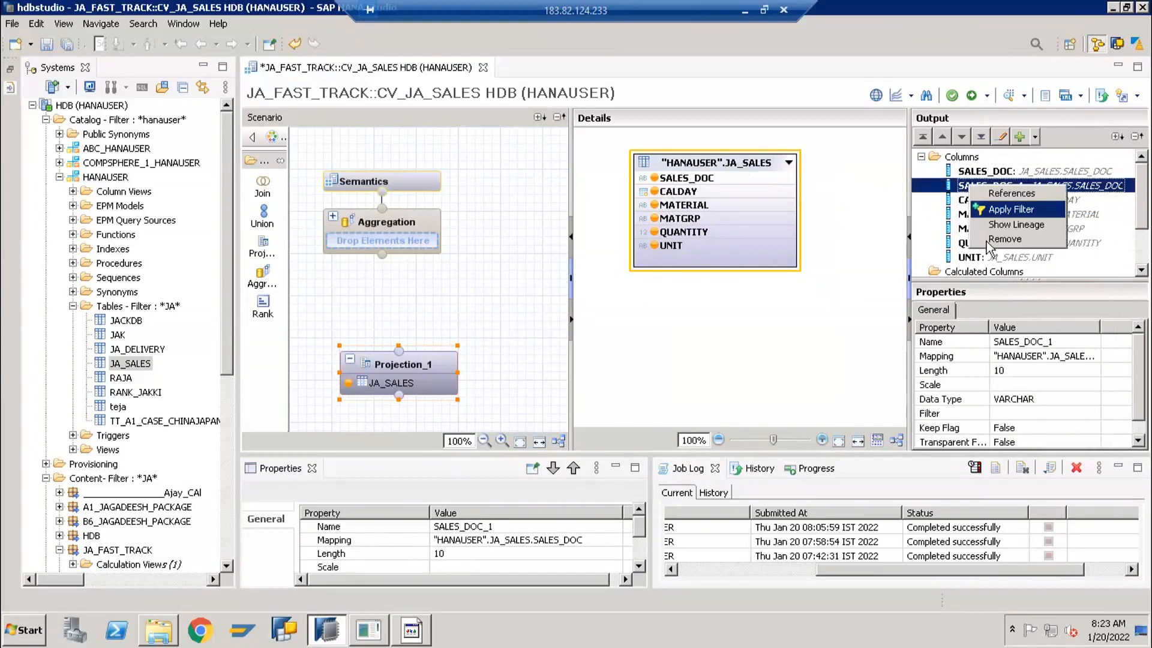
pyautogui.click(990, 245)
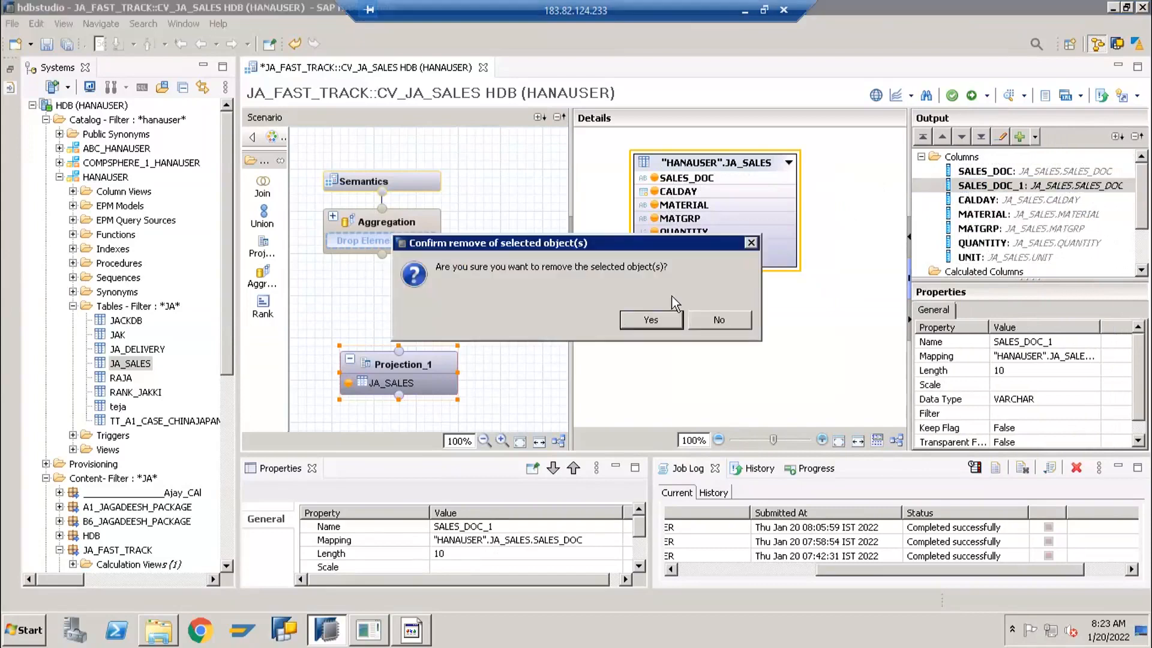
pyautogui.click(651, 321)
# Remove all columns from SALES_DOC to UNIT from the Projection_1 output, including their mappings
pyautogui.click(972, 174)
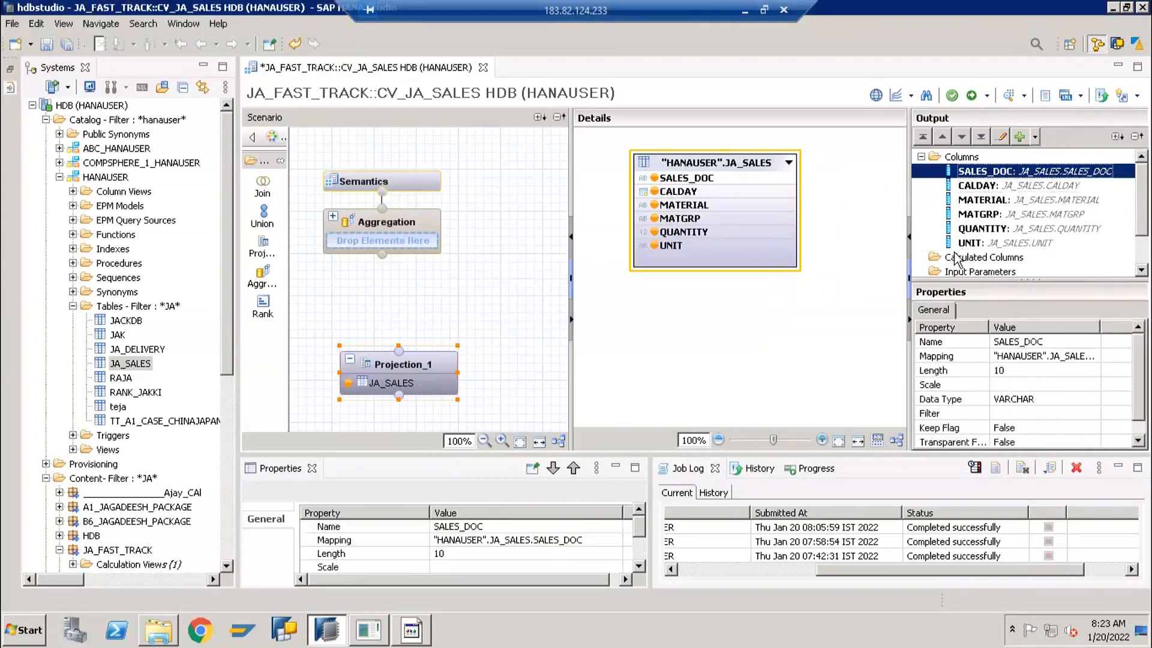
pyautogui.keyDown('shift'); pyautogui.click(972, 242); pyautogui.keyUp('shift')
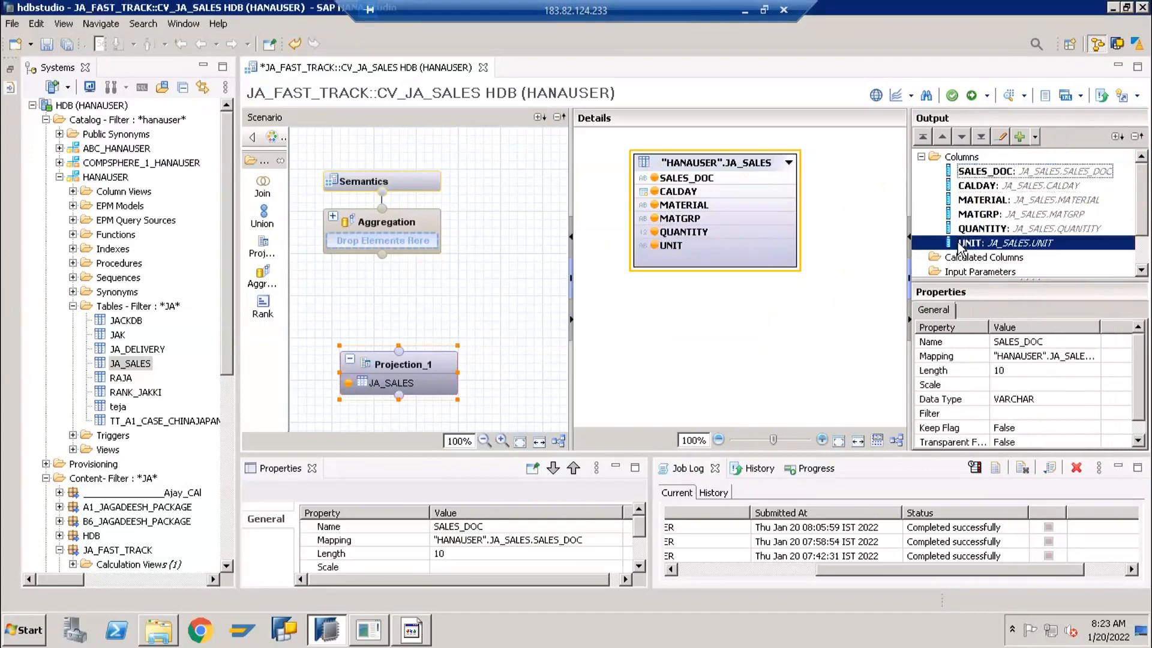
pyautogui.rightClick(962, 202)
pyautogui.click(975, 205)
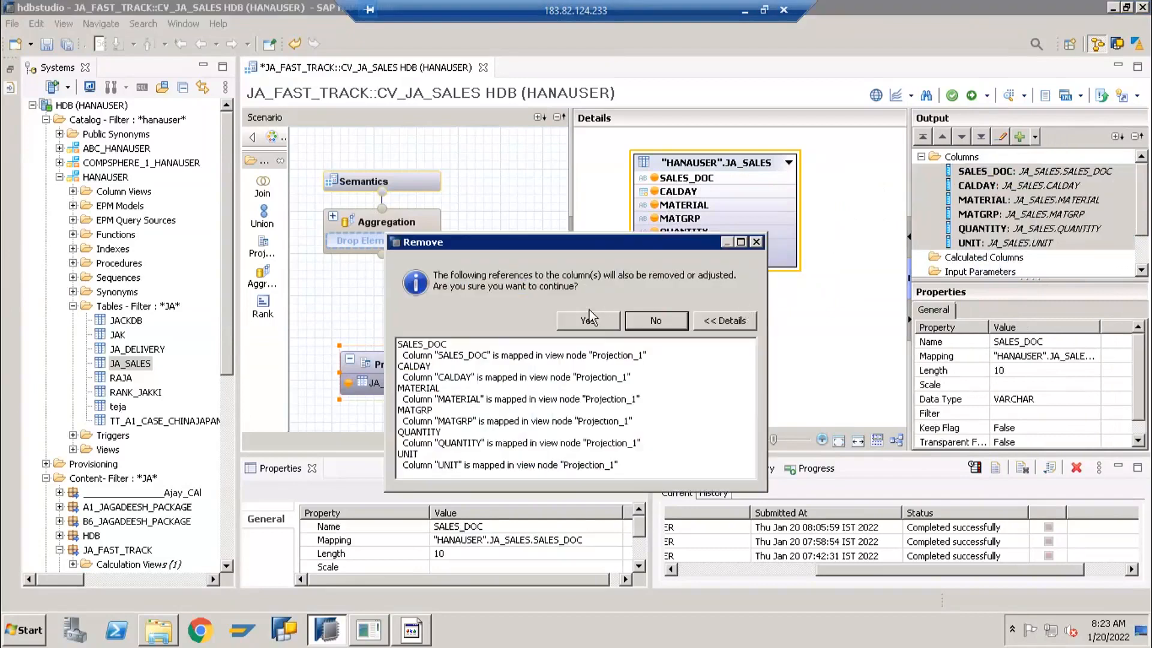
pyautogui.click(590, 320)
pyautogui.click(657, 320)
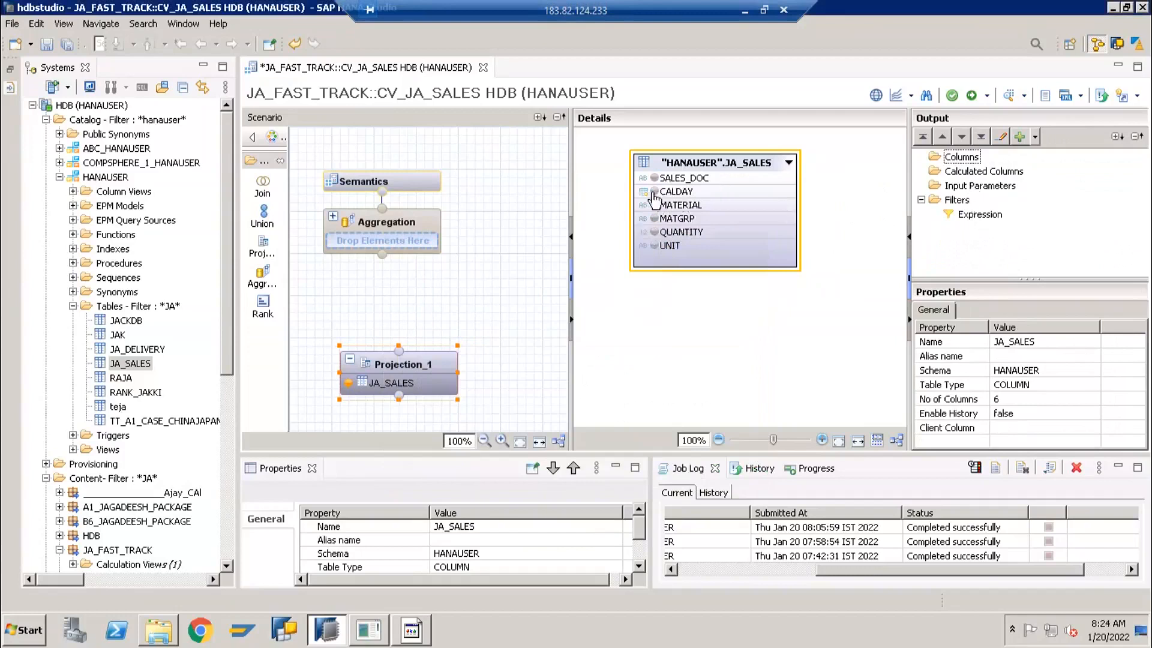
# Add all columns of JA_SALES to the Projection_1 output and remove the SALES_DOC column from it
pyautogui.rightClick(693, 165)
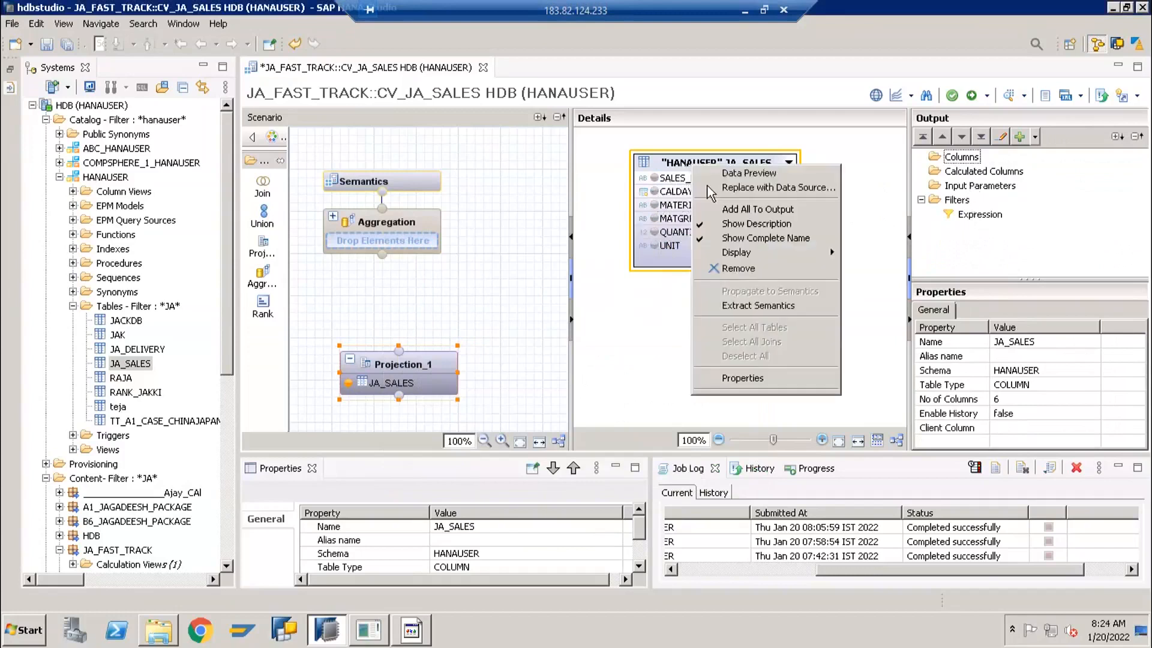
pyautogui.click(729, 209)
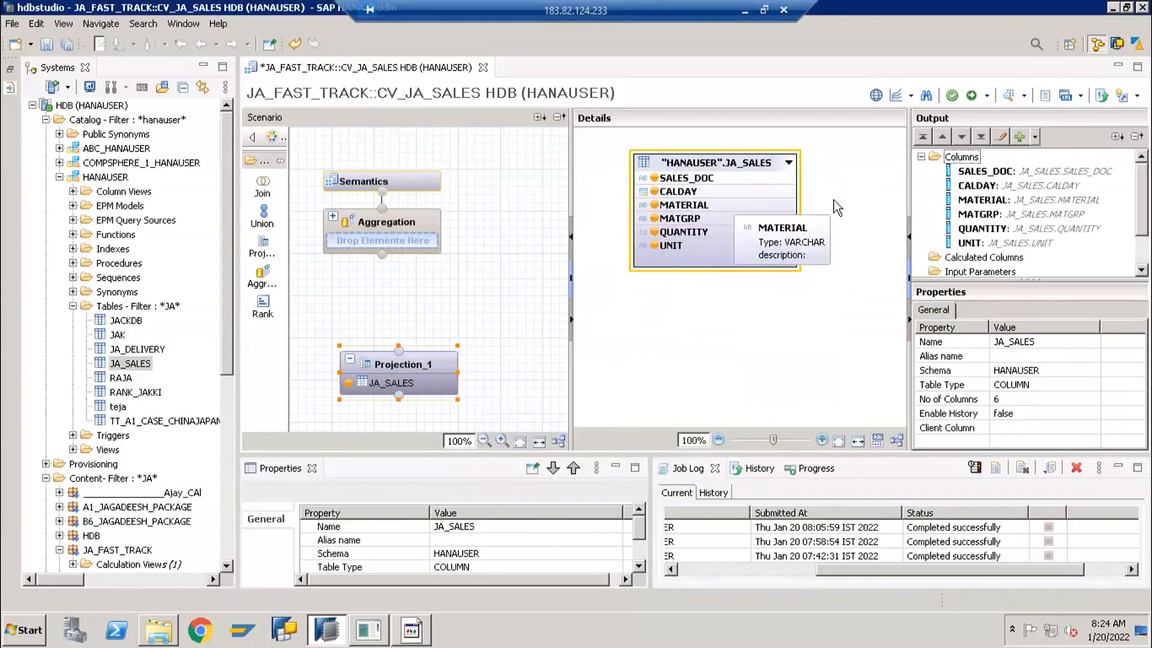
pyautogui.click(976, 171)
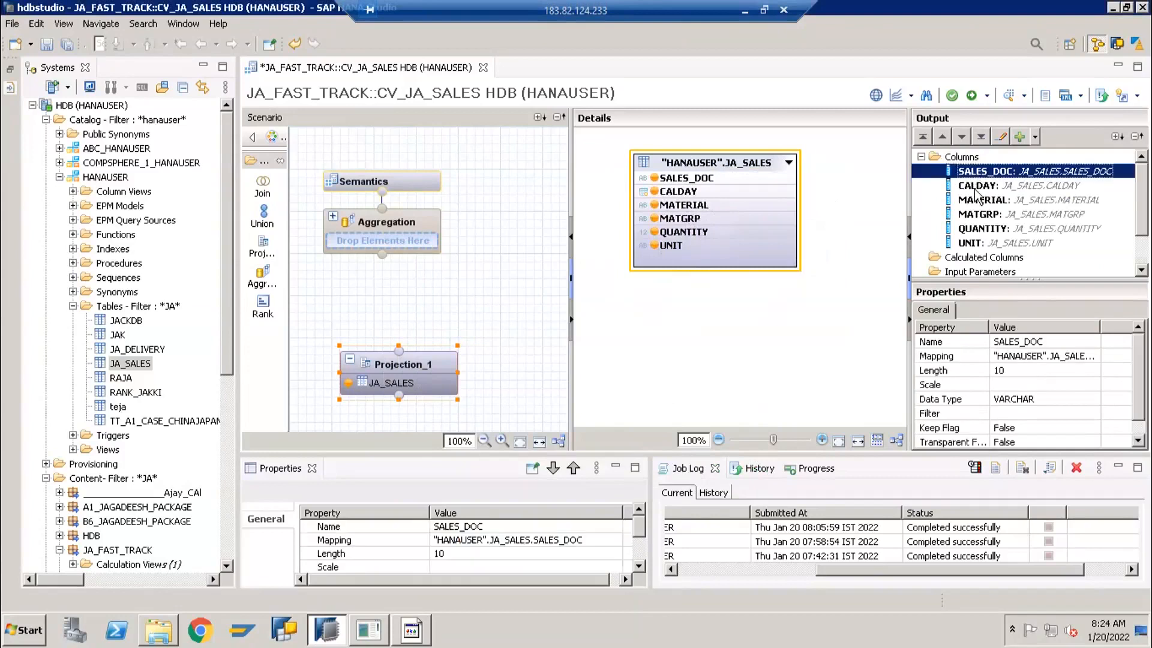
pyautogui.rightClick(975, 174)
pyautogui.click(996, 235)
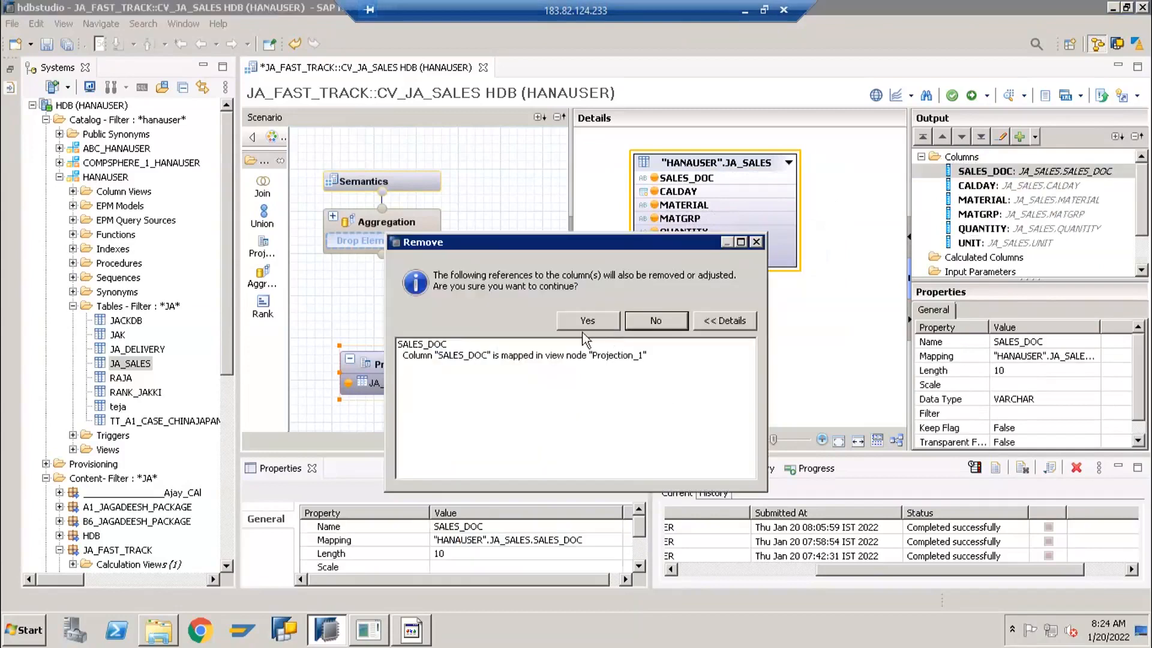
pyautogui.click(587, 320)
pyautogui.click(660, 321)
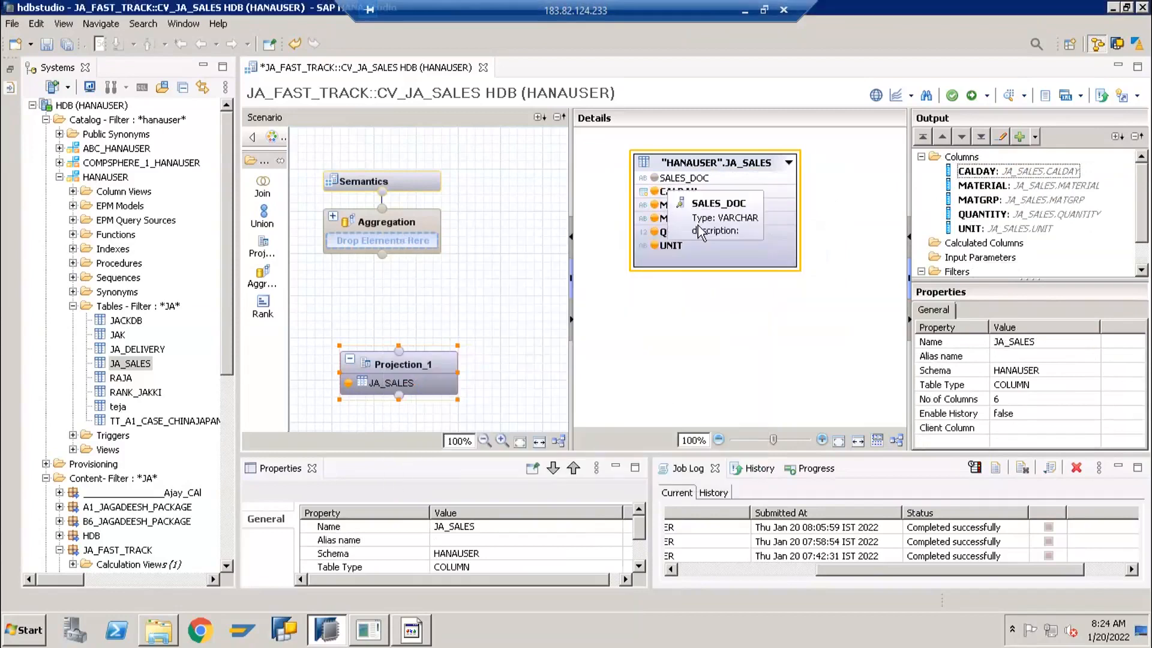
# Move the Projection_1 node slightly closer to the Aggregation node and connect it as the Aggregation node's input
pyautogui.click(419, 357)
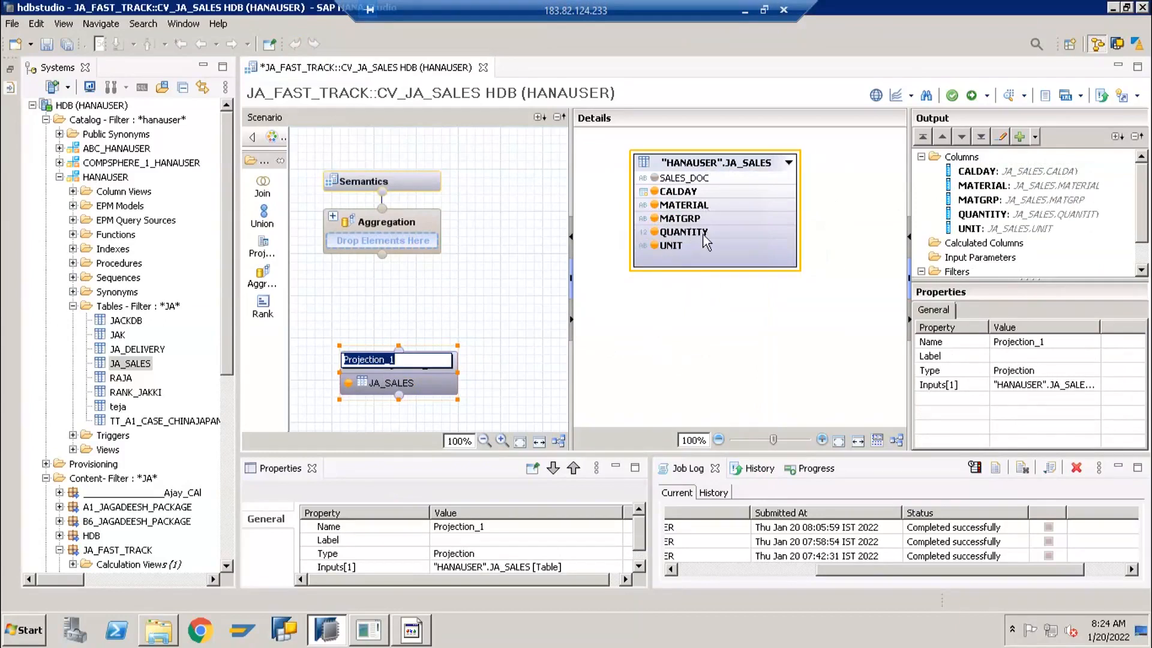
pyautogui.press('Return')
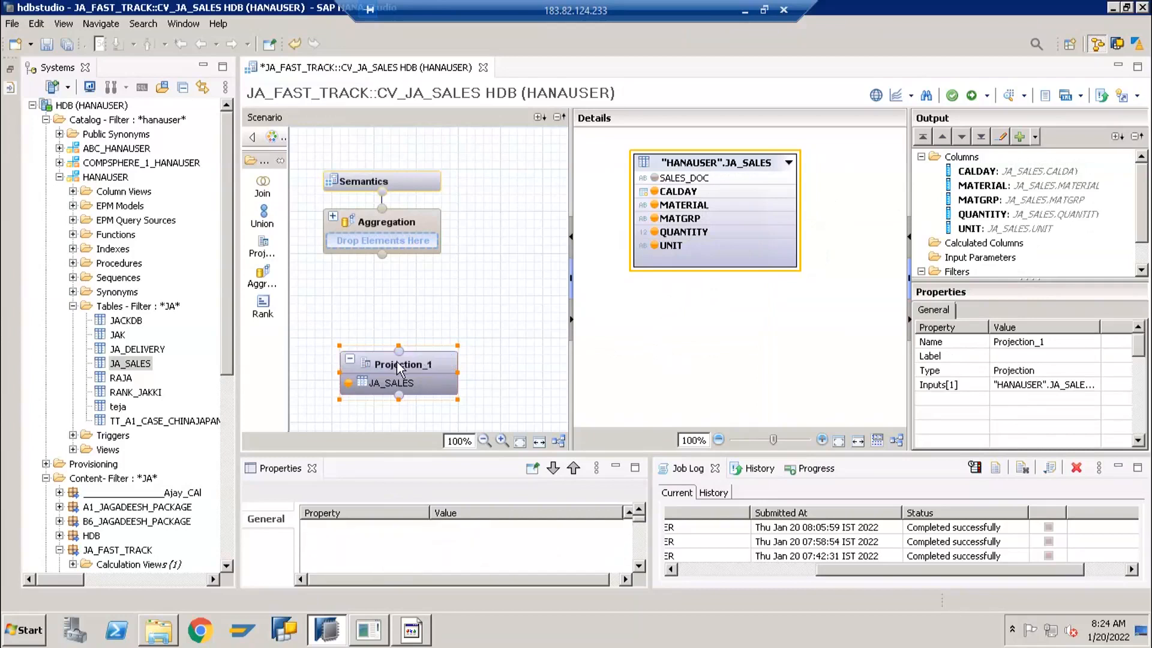
pyautogui.moveTo(397, 350); pyautogui.dragTo(397, 334)
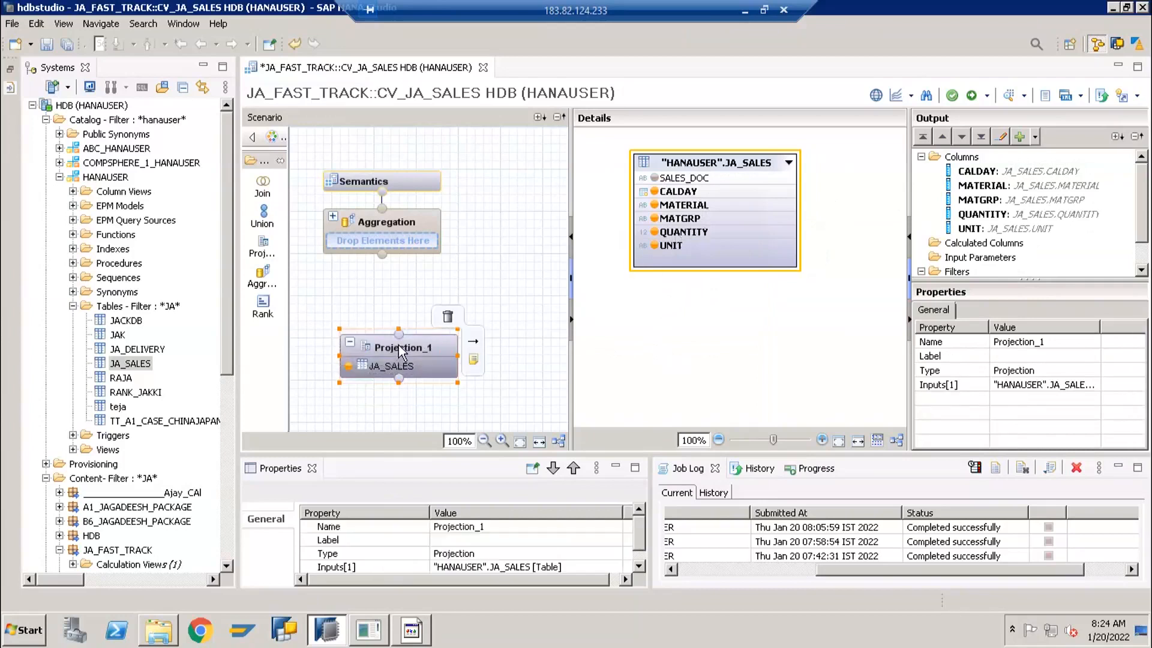
pyautogui.click(399, 220)
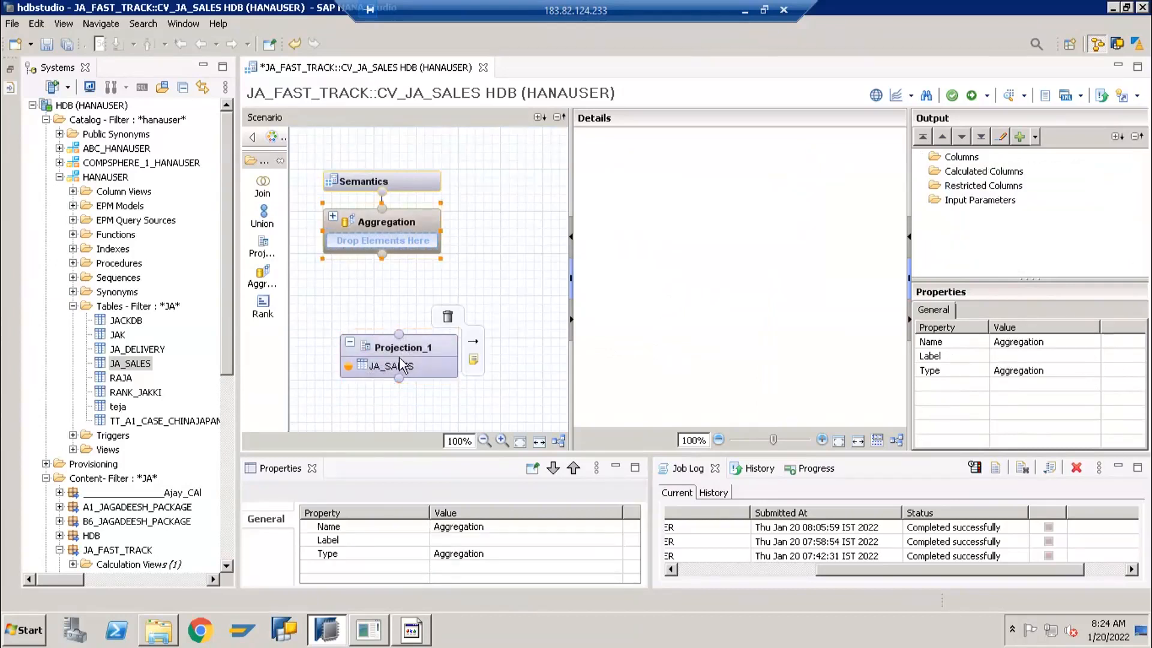
pyautogui.click(401, 365)
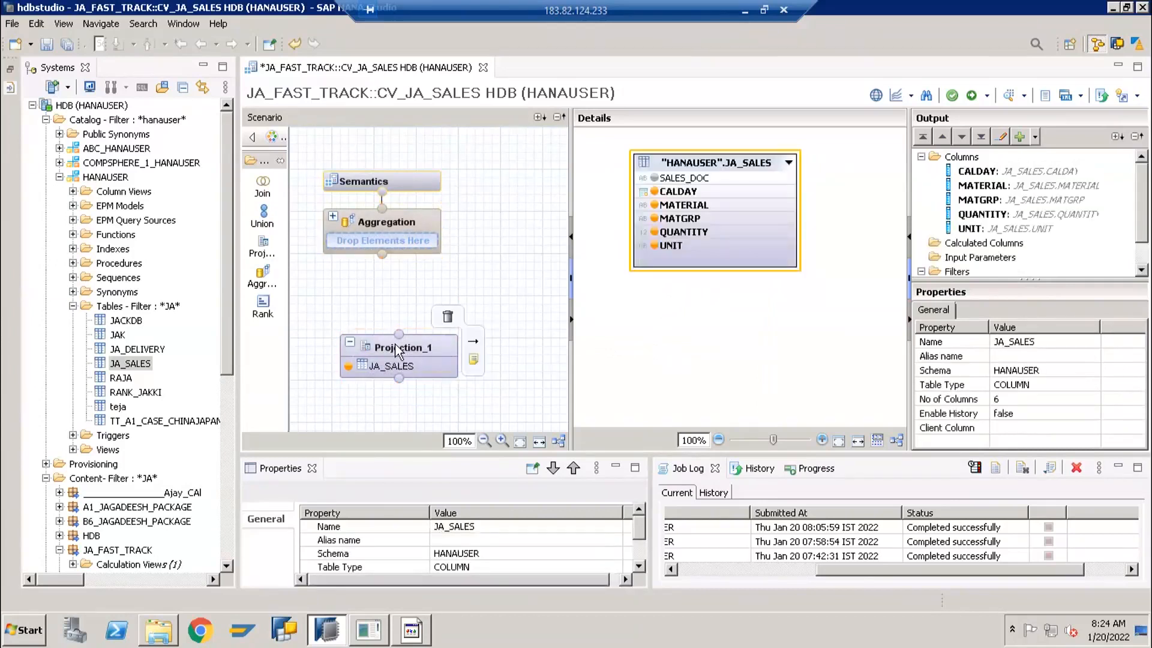
pyautogui.click(394, 223)
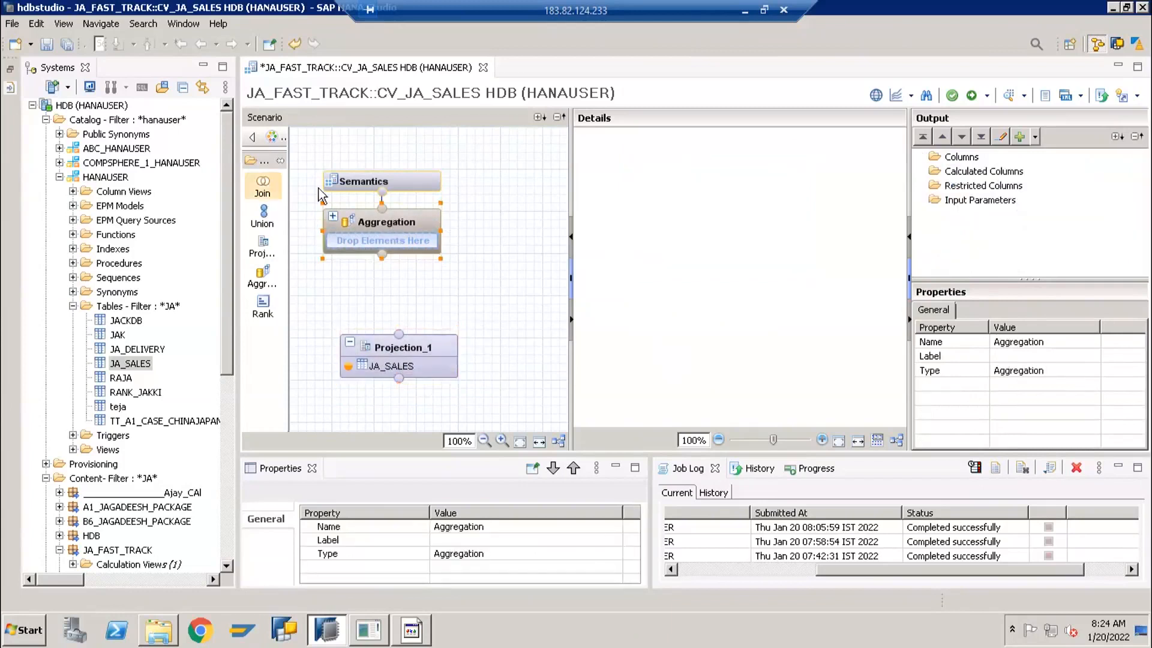
pyautogui.moveTo(474, 349)
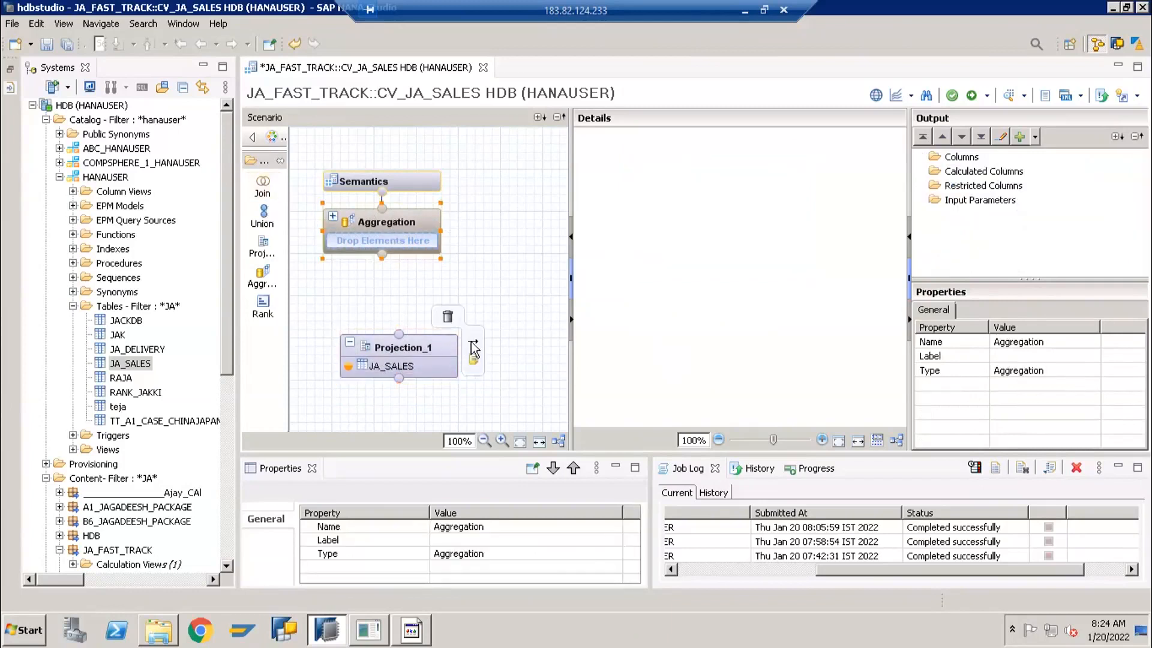
pyautogui.moveTo(473, 343); pyautogui.dragTo(401, 231)
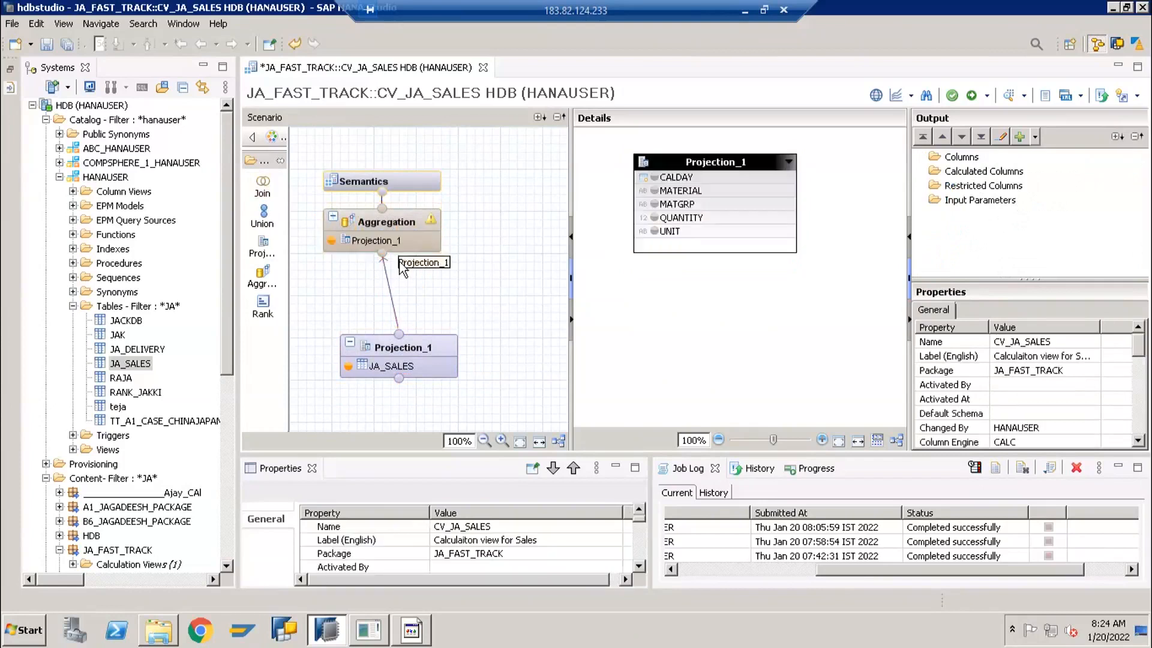
# Compare the source columns of the Projection_1 node with the columns offered in the Aggregation node
pyautogui.moveTo(399, 351)
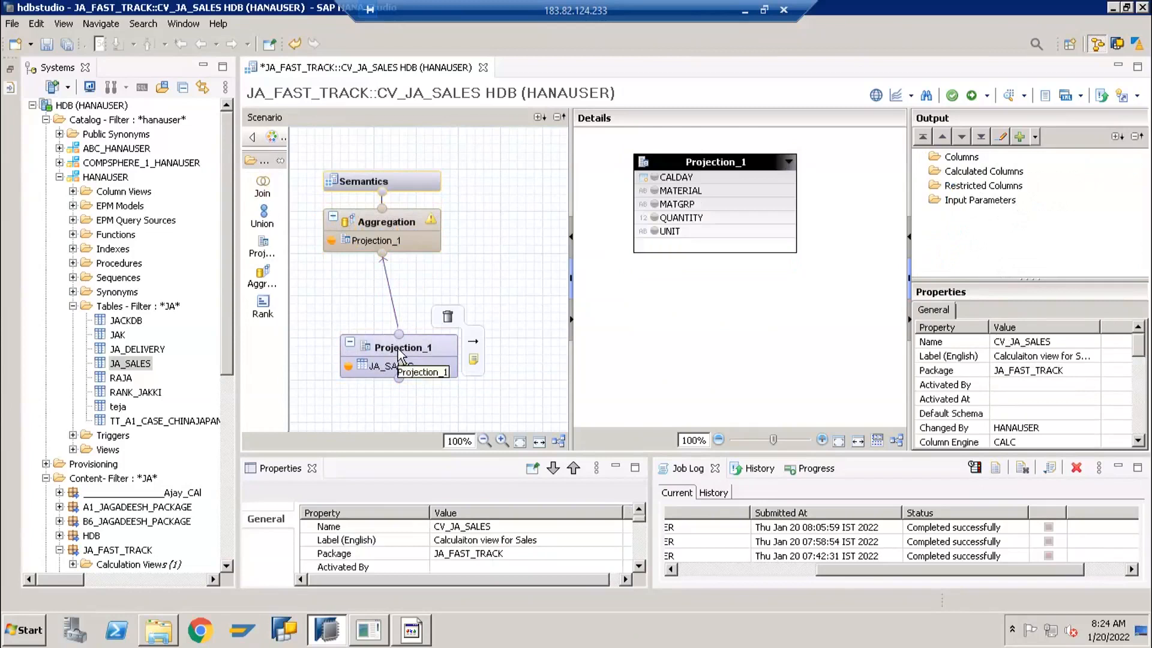
pyautogui.click(399, 354)
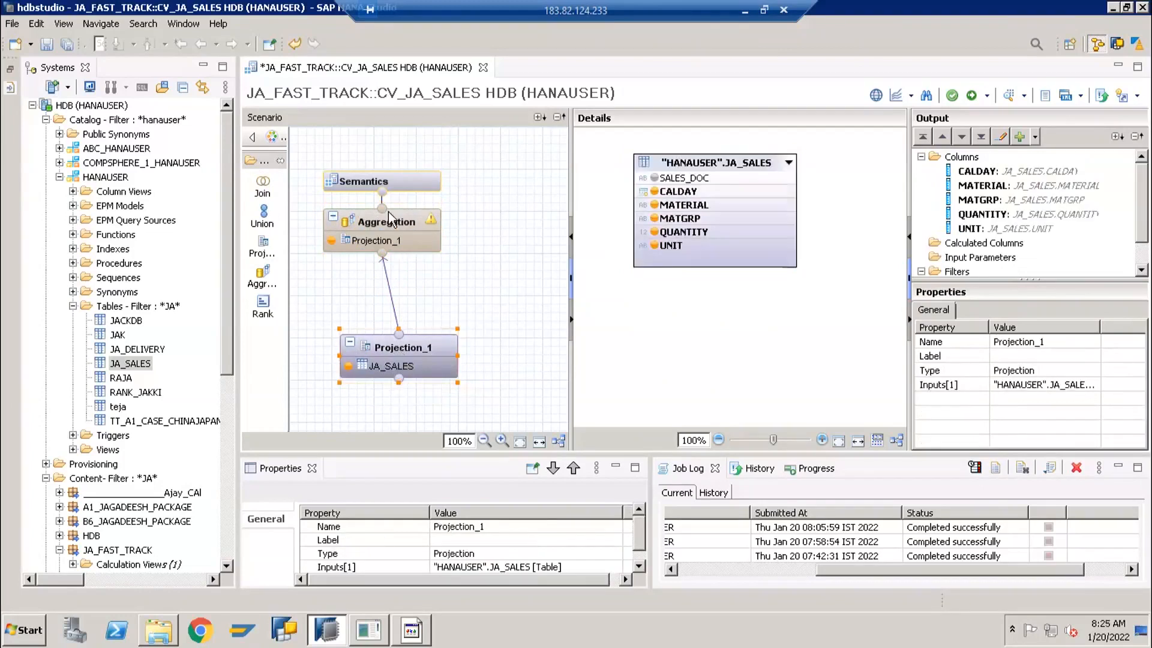
pyautogui.click(374, 225)
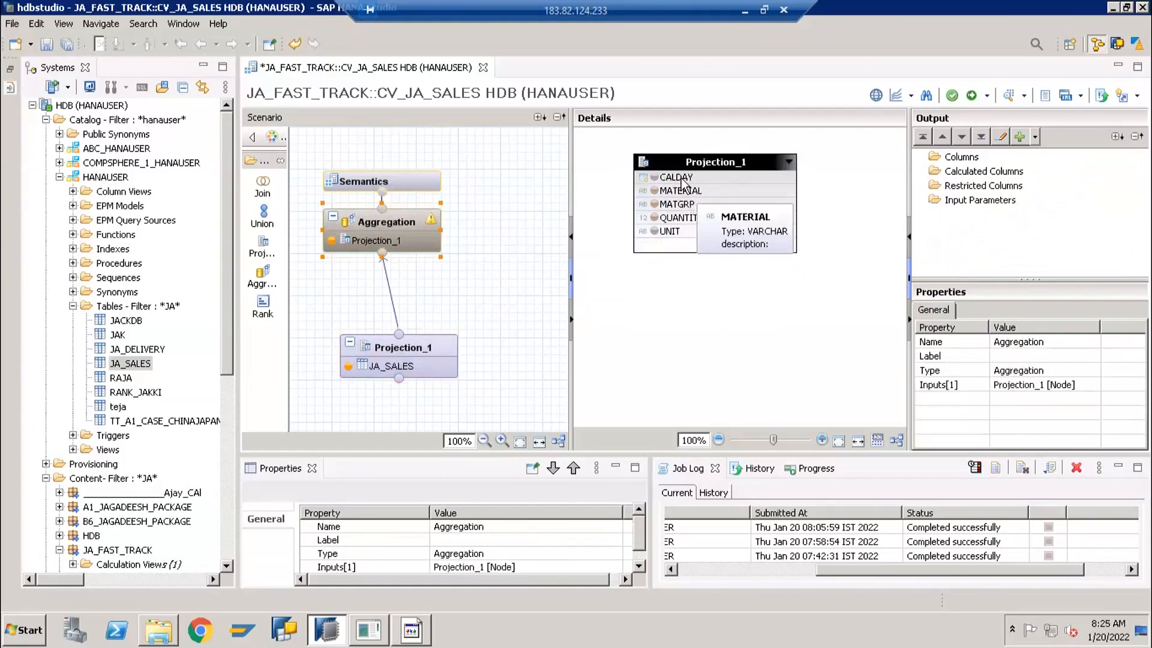
pyautogui.moveTo(414, 351)
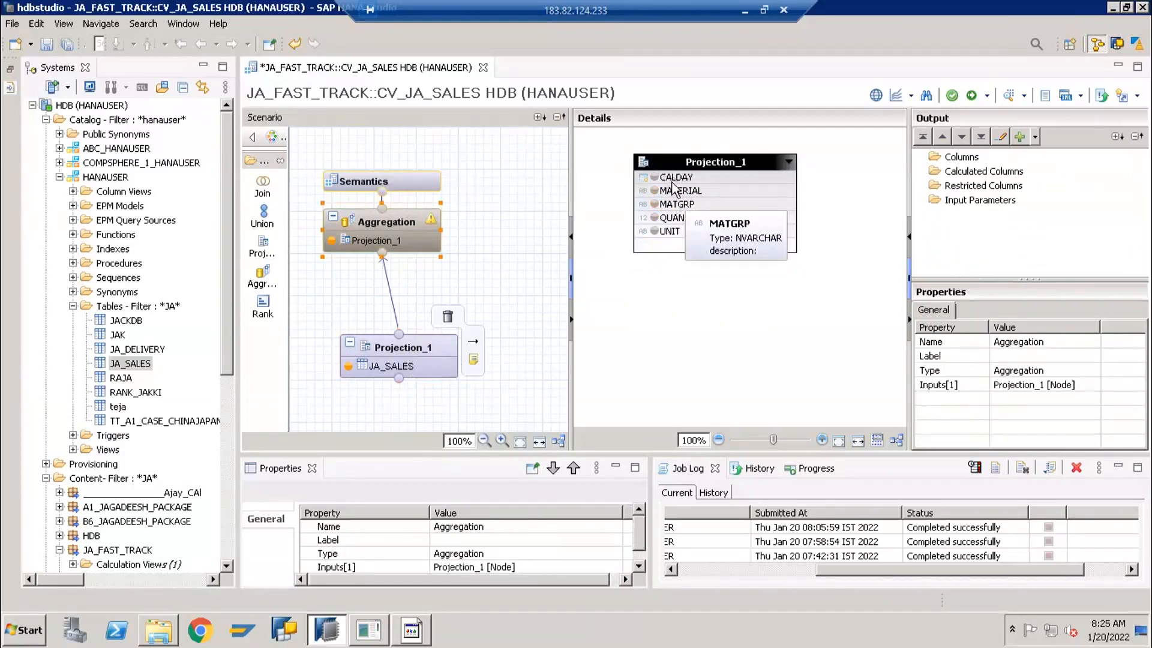
pyautogui.click(417, 347)
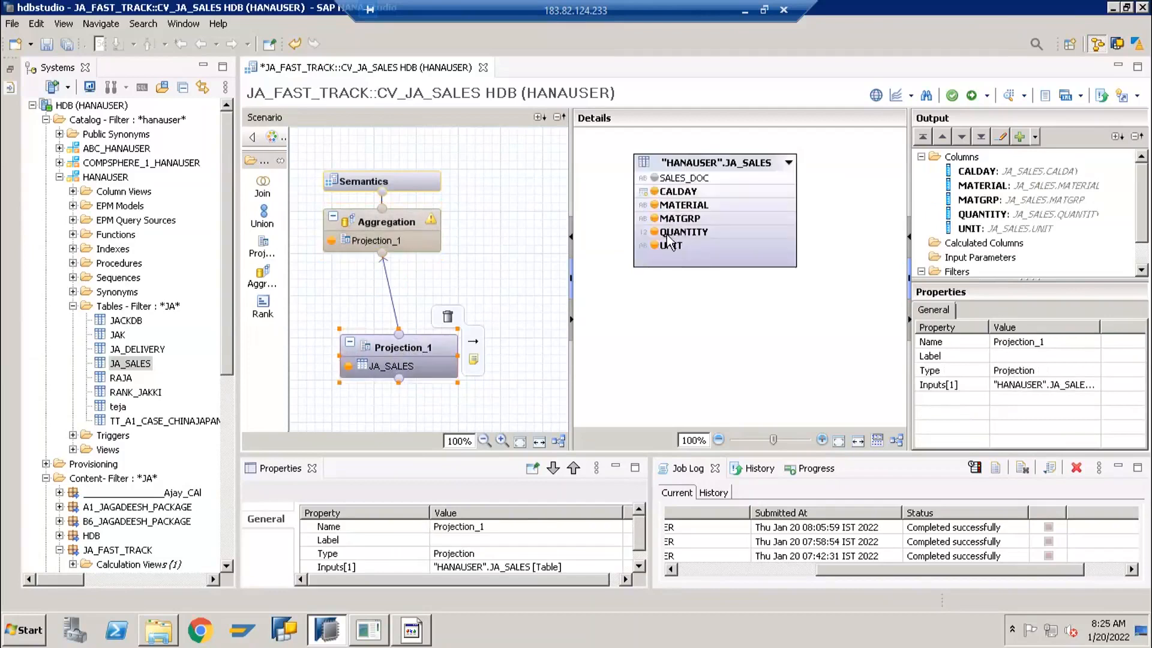
# Add all columns of Projection_1 to the output of the Aggregation node
pyautogui.click(390, 221)
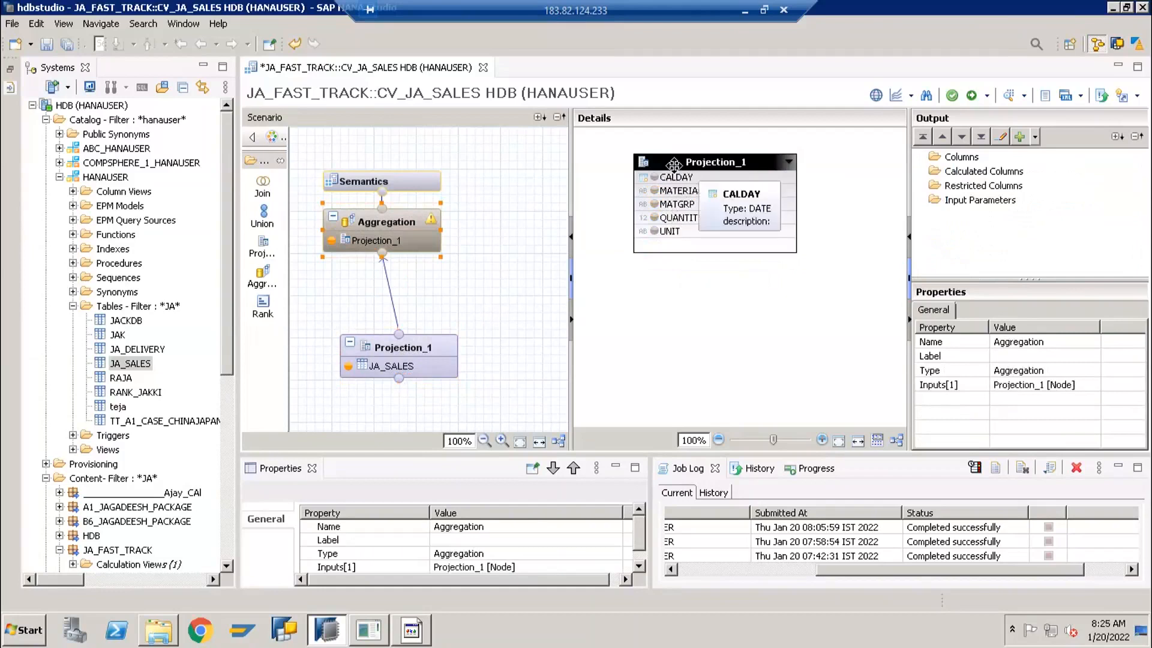
pyautogui.rightClick(676, 170)
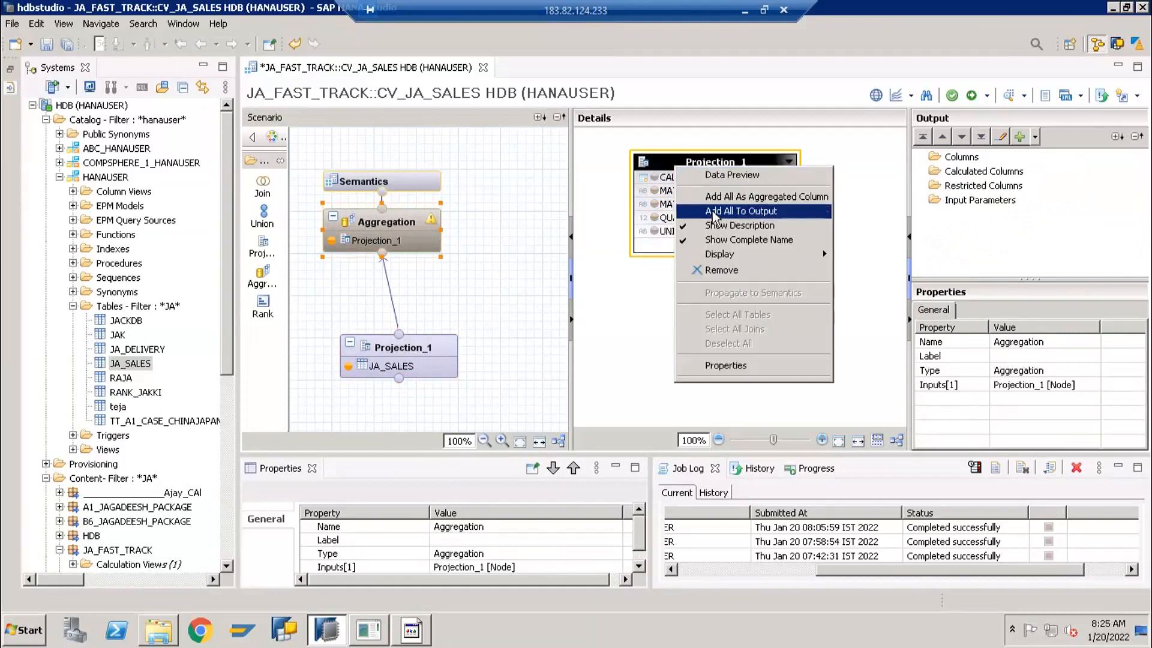
pyautogui.click(708, 211)
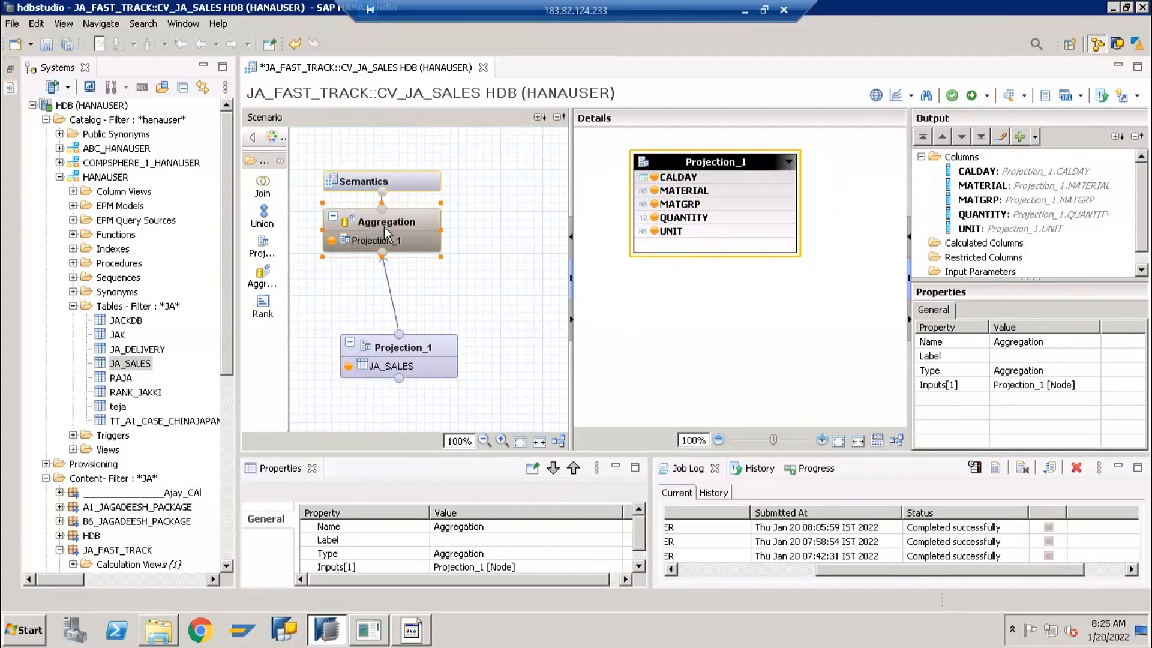
# Review the columns listed in the Semantics node with the Name column widened, comparing them with the Aggregation node's output
pyautogui.click(391, 184)
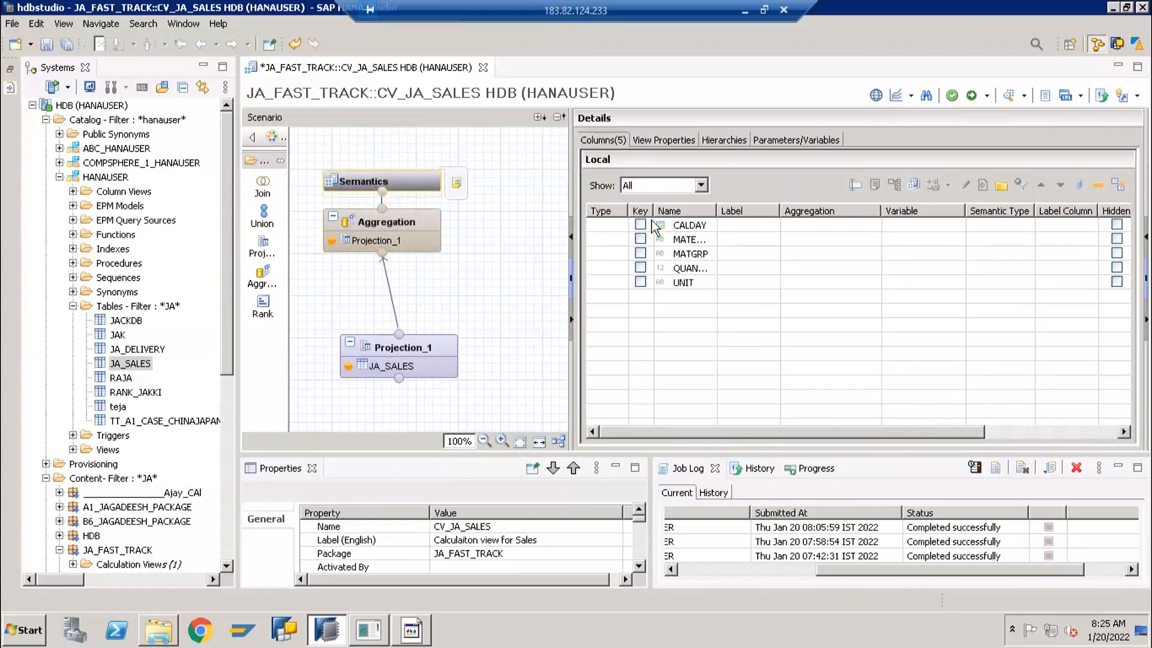
pyautogui.moveTo(713, 208); pyautogui.dragTo(792, 216)
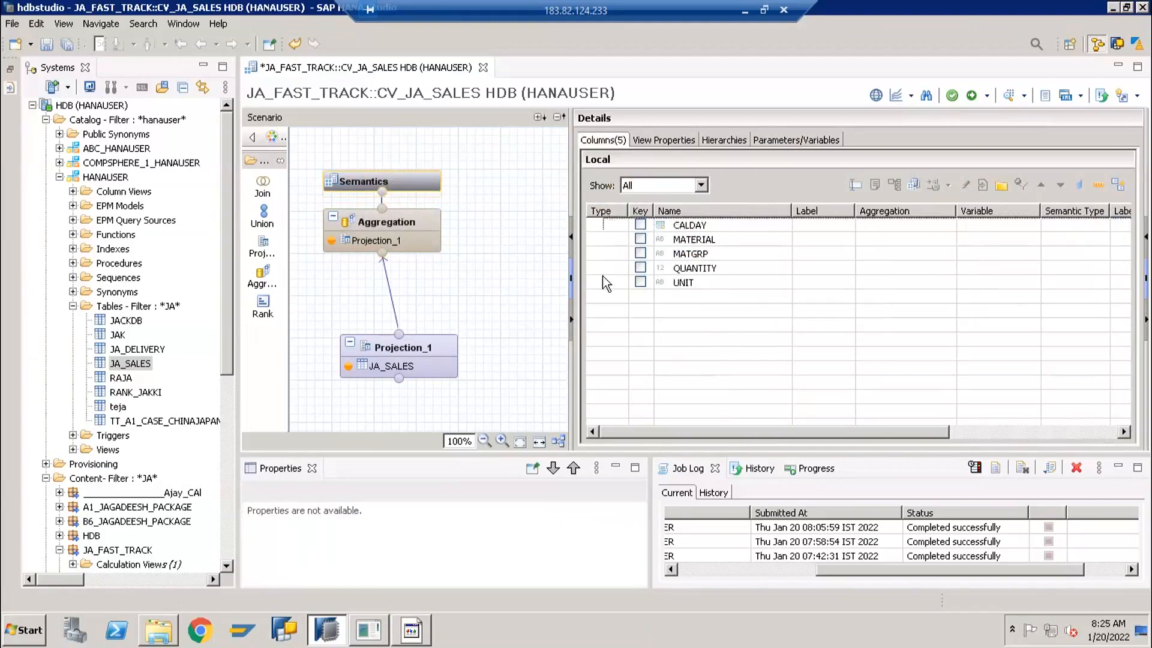
pyautogui.click(387, 212)
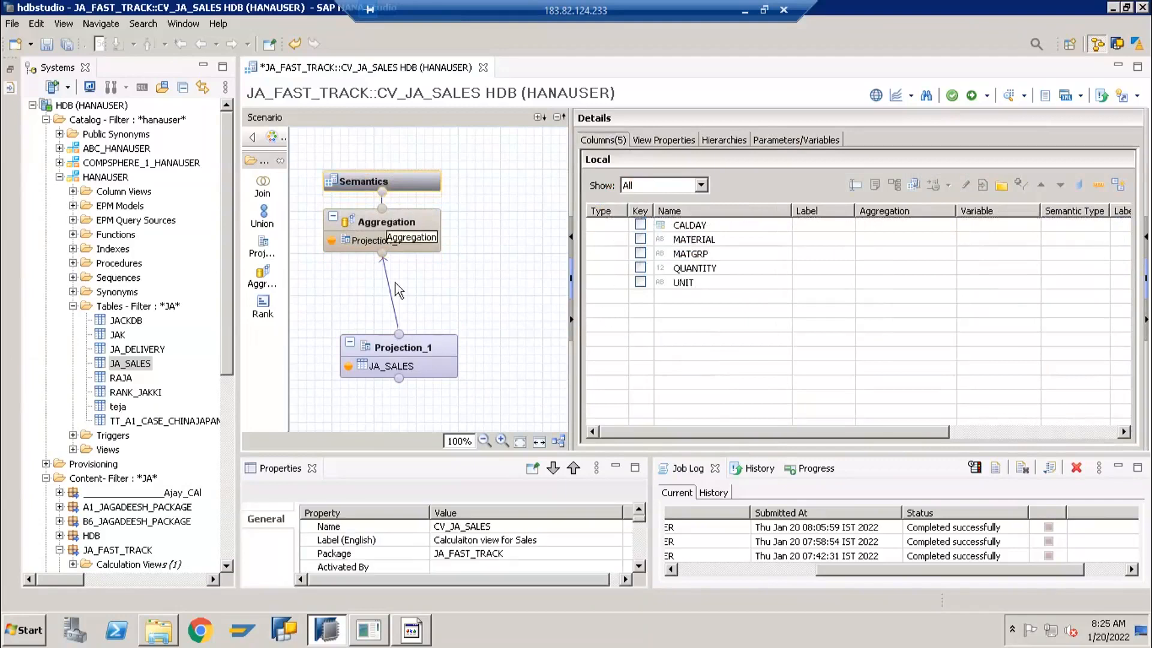
pyautogui.click(392, 215)
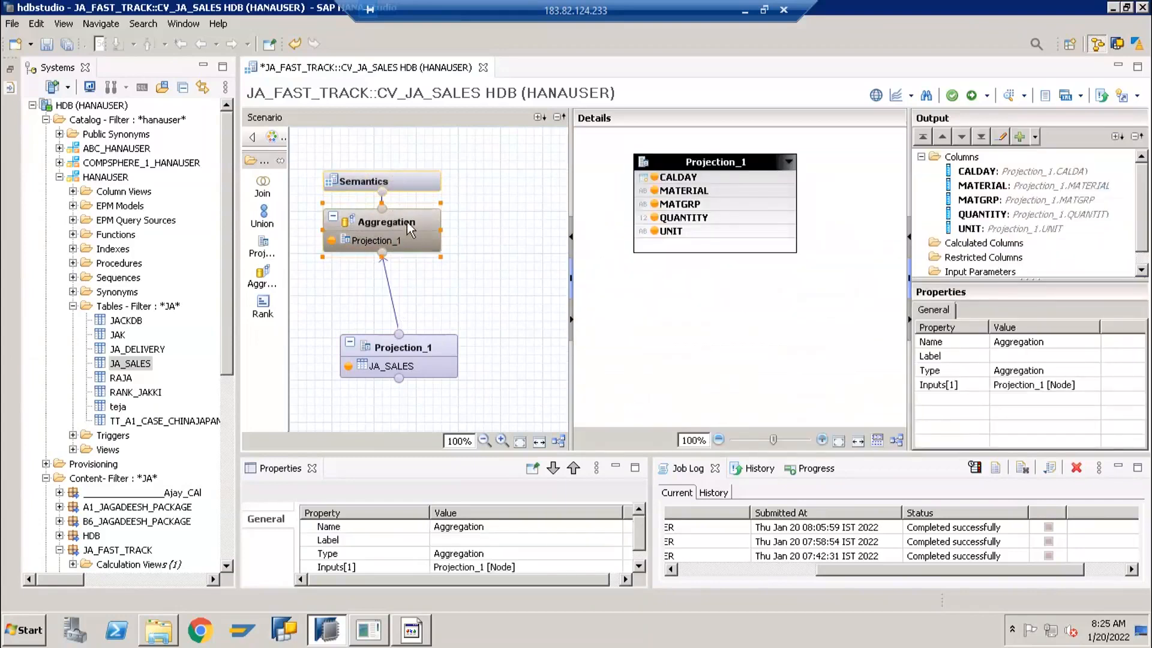
pyautogui.click(401, 183)
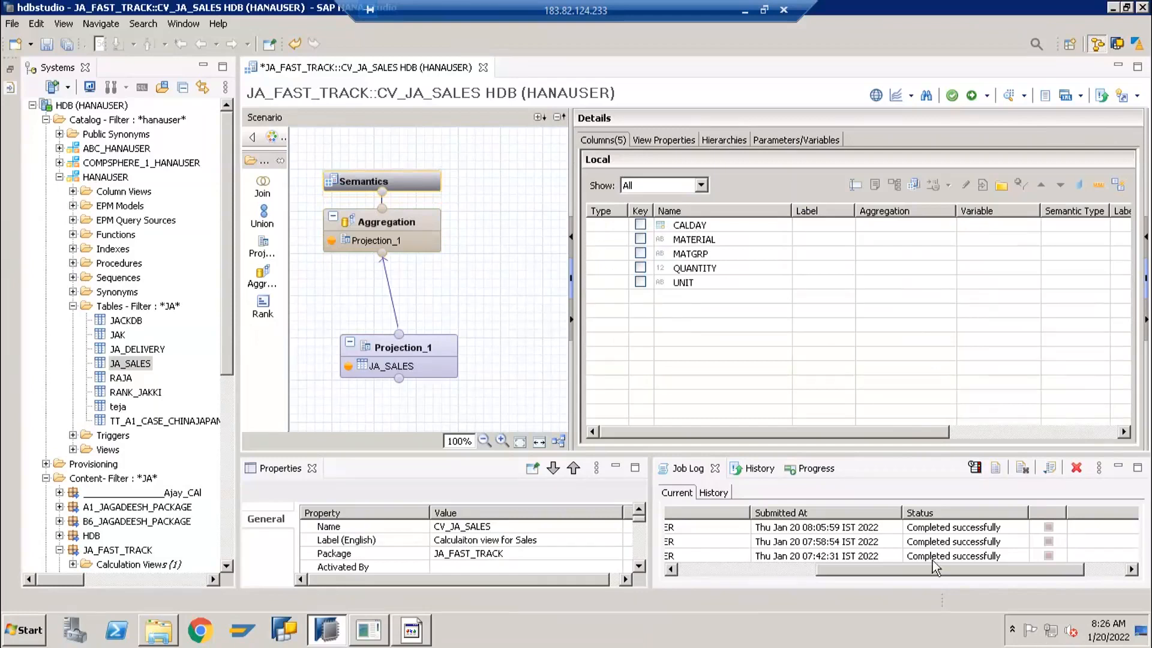
# In the Semantics node, classify CALDAY as Attribute and QUANTITY as Measure, and auto-assign the types of the remaining columns
pyautogui.click(605, 231)
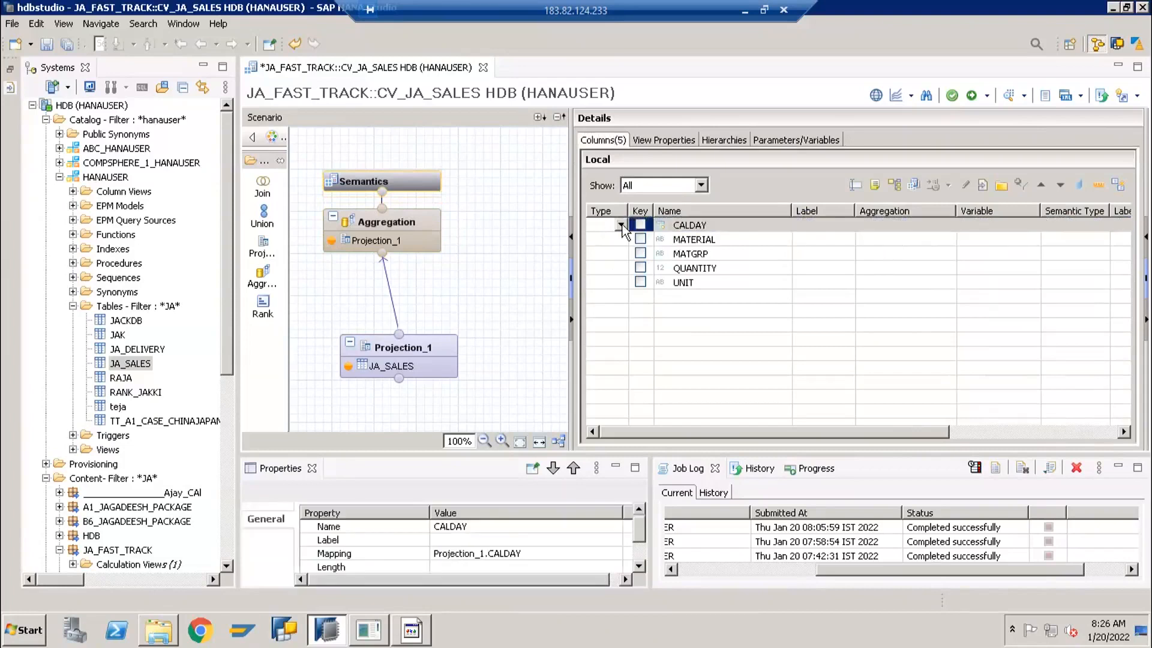
pyautogui.click(622, 224)
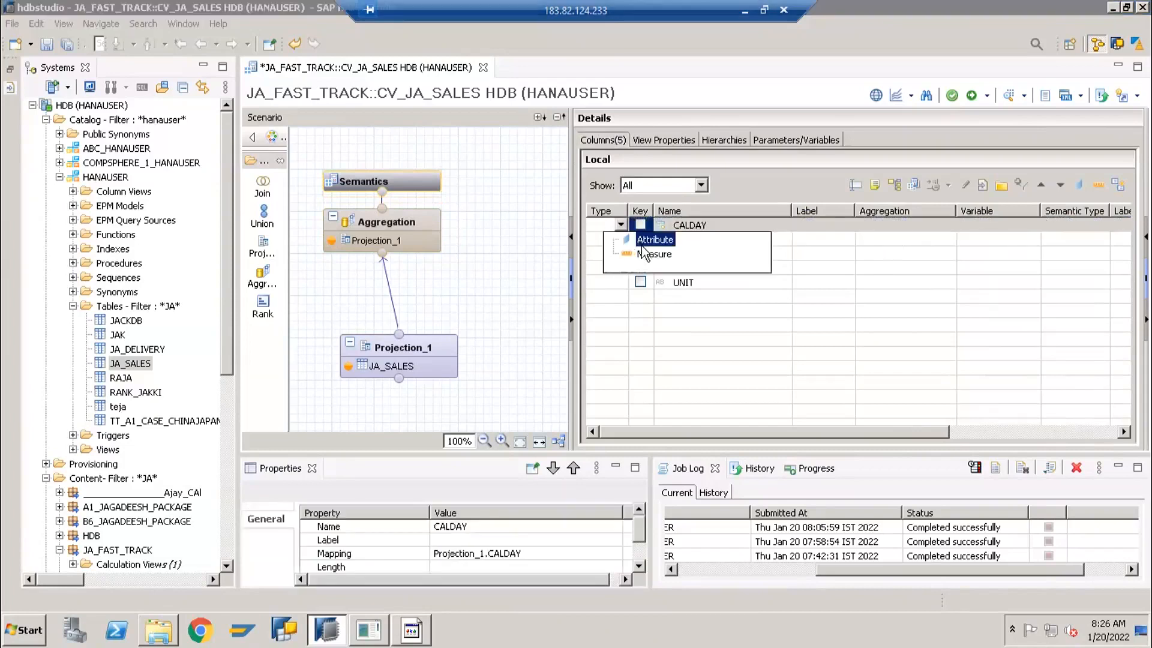
pyautogui.click(647, 241)
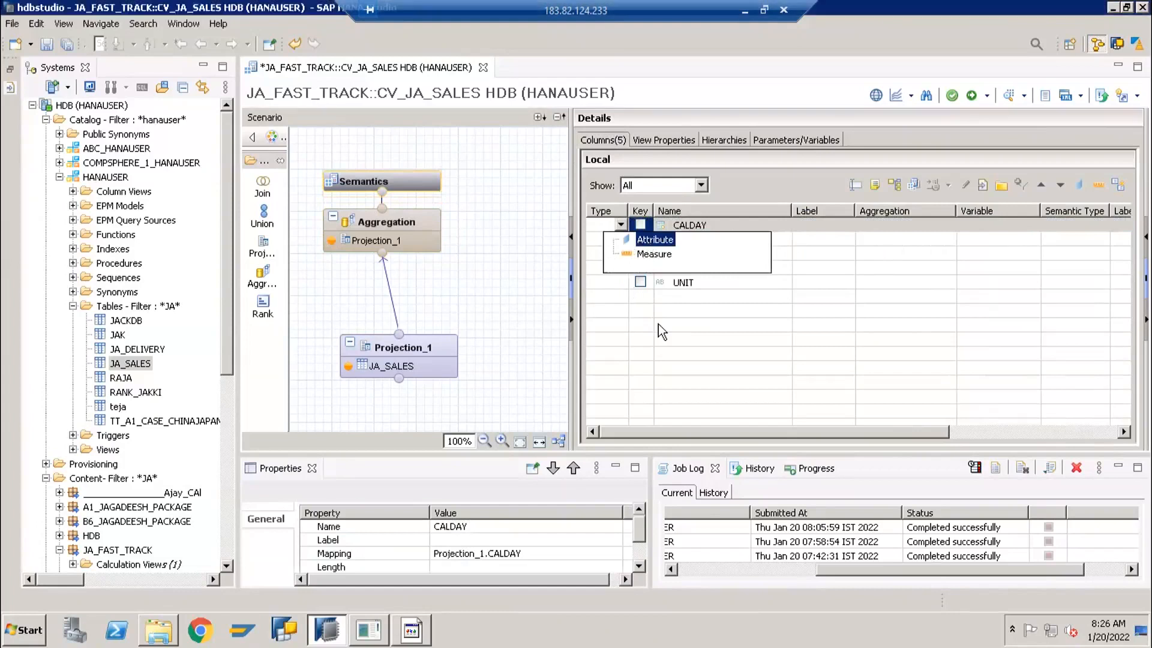
pyautogui.click(622, 268)
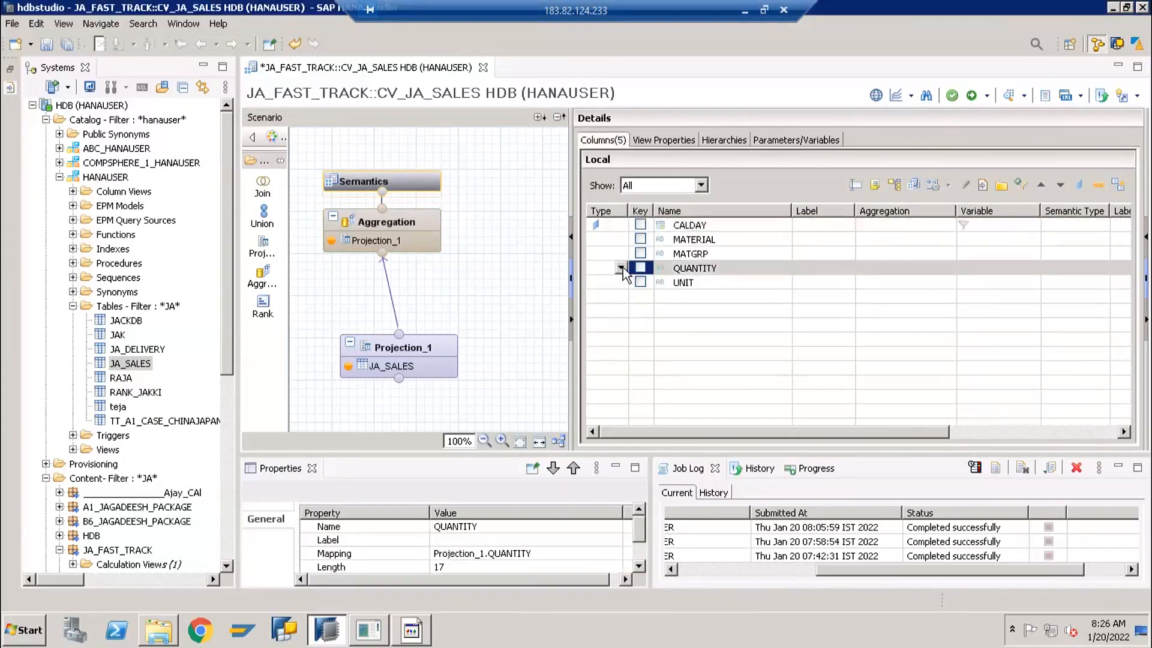
pyautogui.click(622, 269)
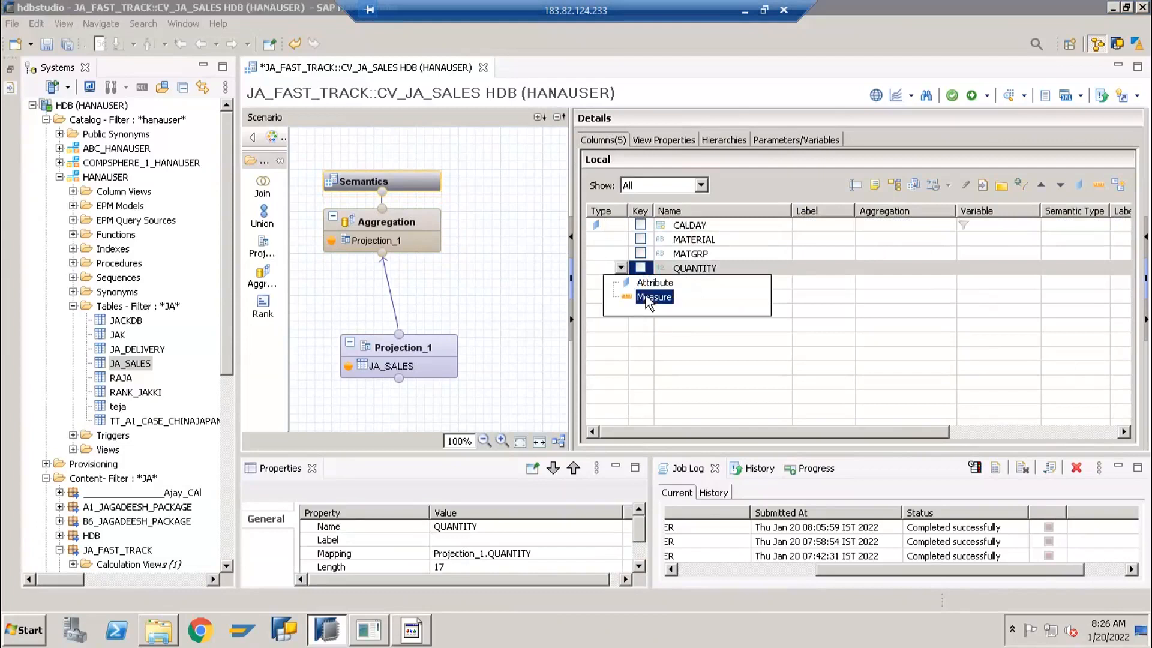
pyautogui.click(646, 295)
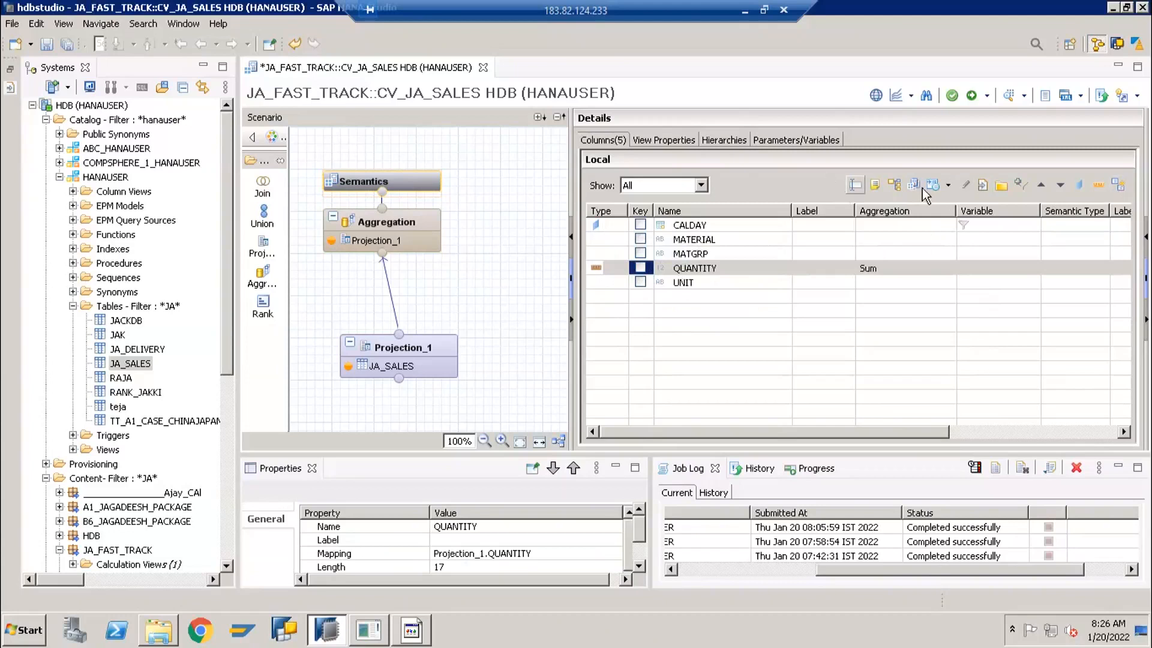
pyautogui.click(1114, 188)
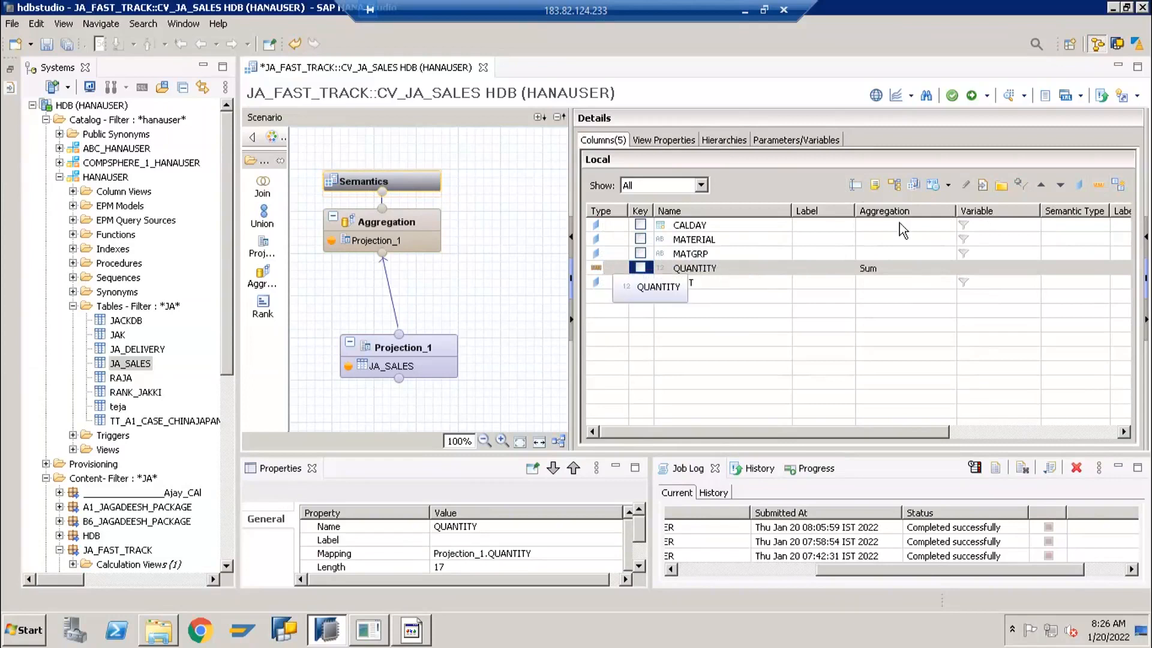
# Examine the aggregation functions available for the QUANTITY measure without changing its selection
pyautogui.click(880, 272)
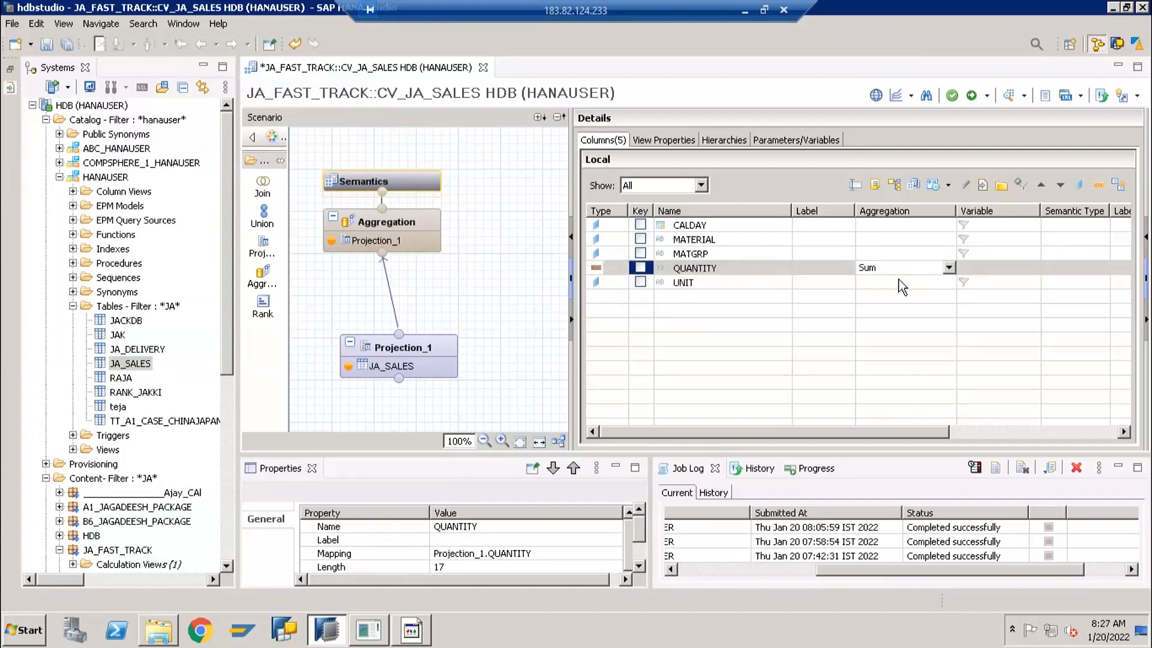
pyautogui.click(949, 268)
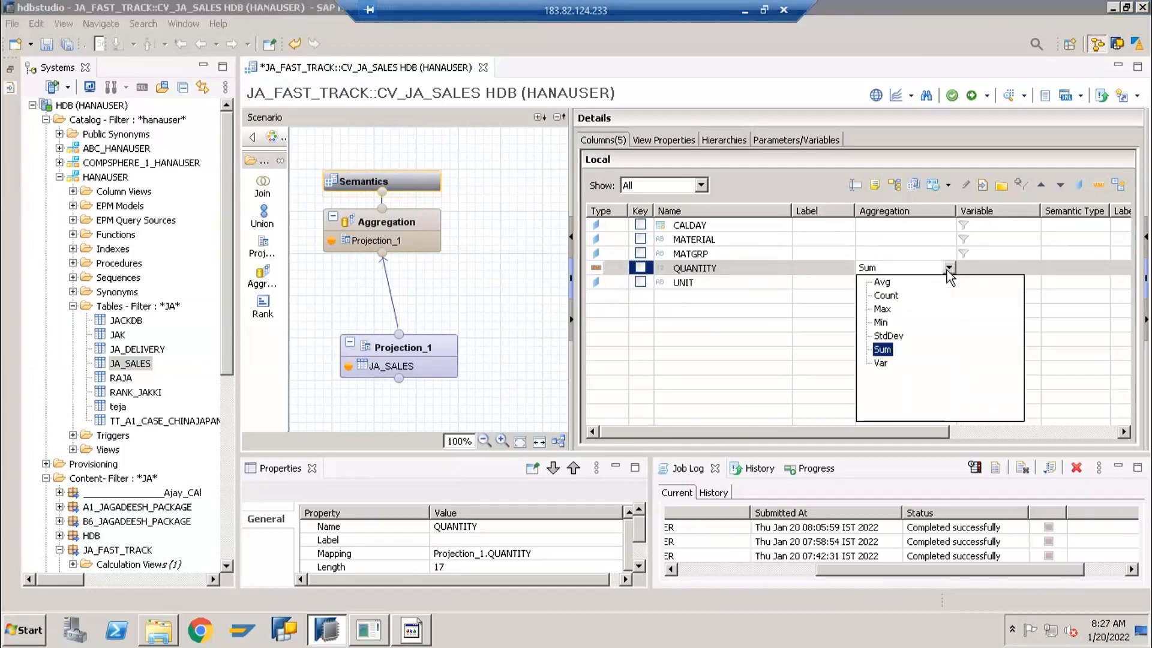
pyautogui.click(791, 312)
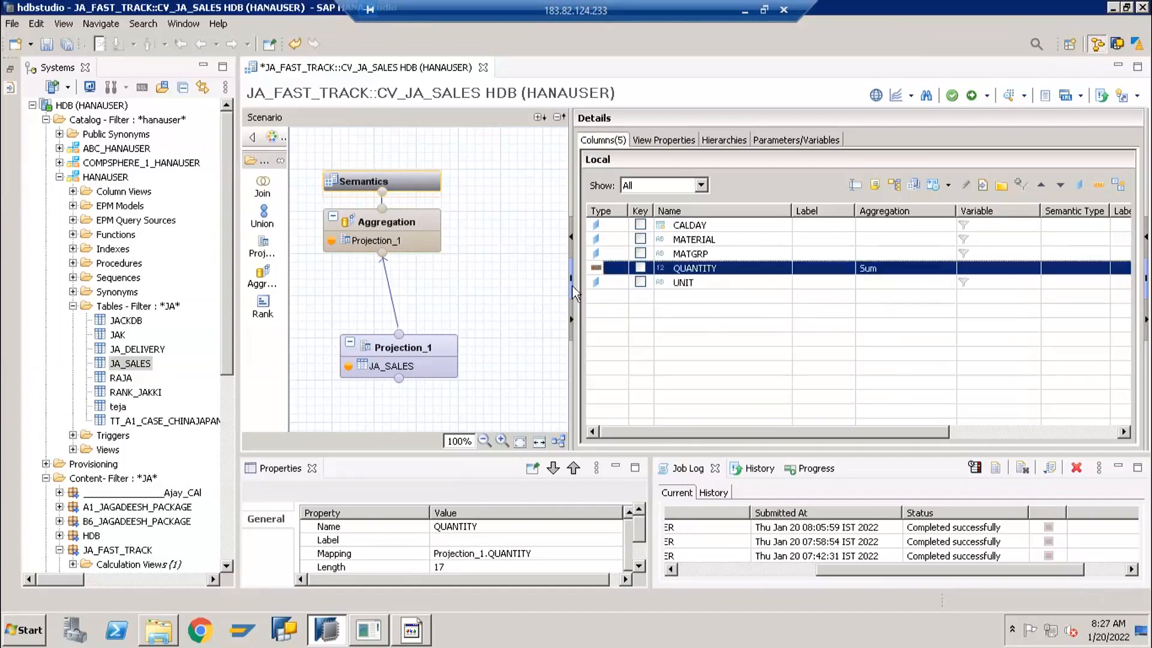
# Arrange the scenario nodes with Auto Layout and save and activate the calculation view
pyautogui.moveTo(399, 347)
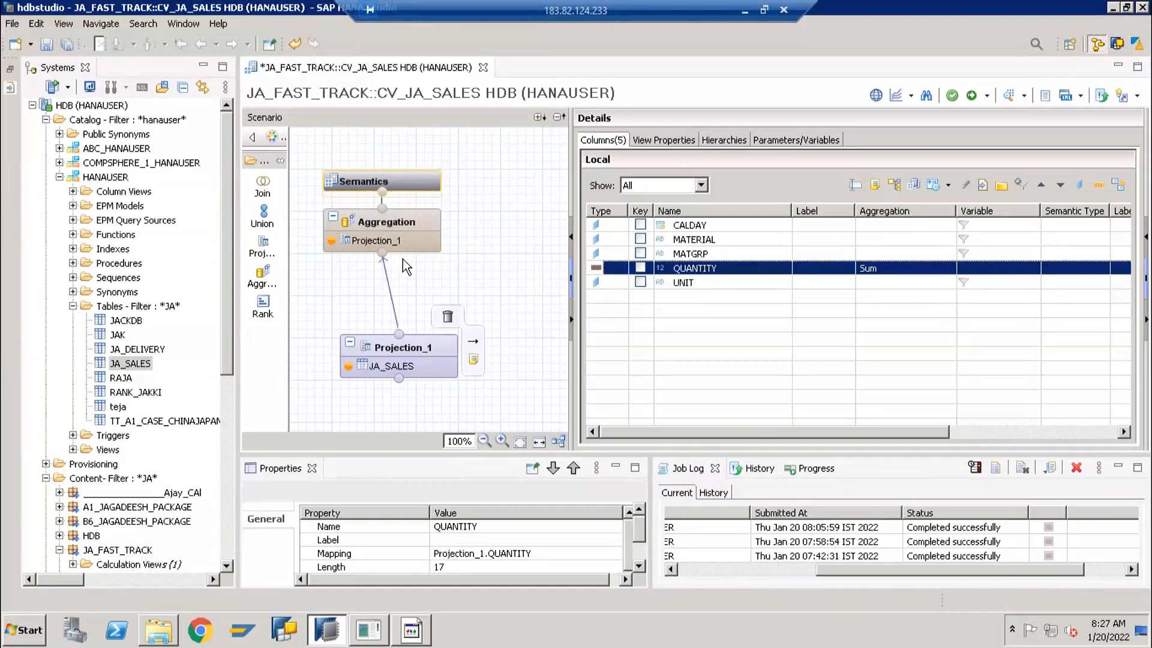
pyautogui.click(559, 441)
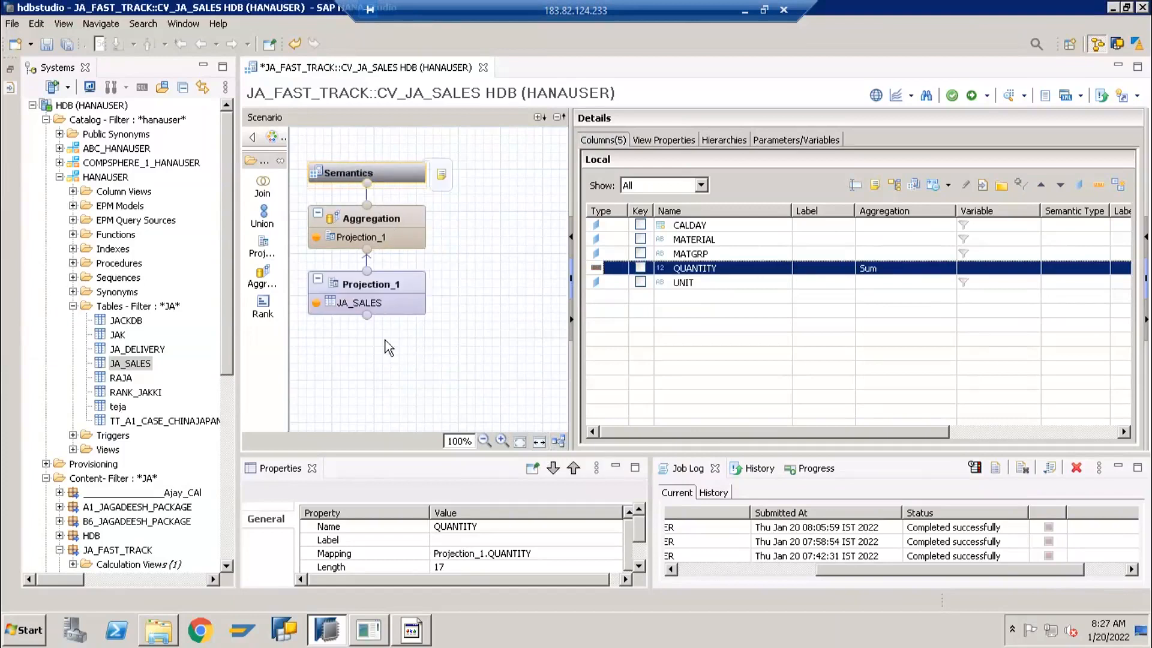
pyautogui.moveTo(416, 235)
pyautogui.click(972, 96)
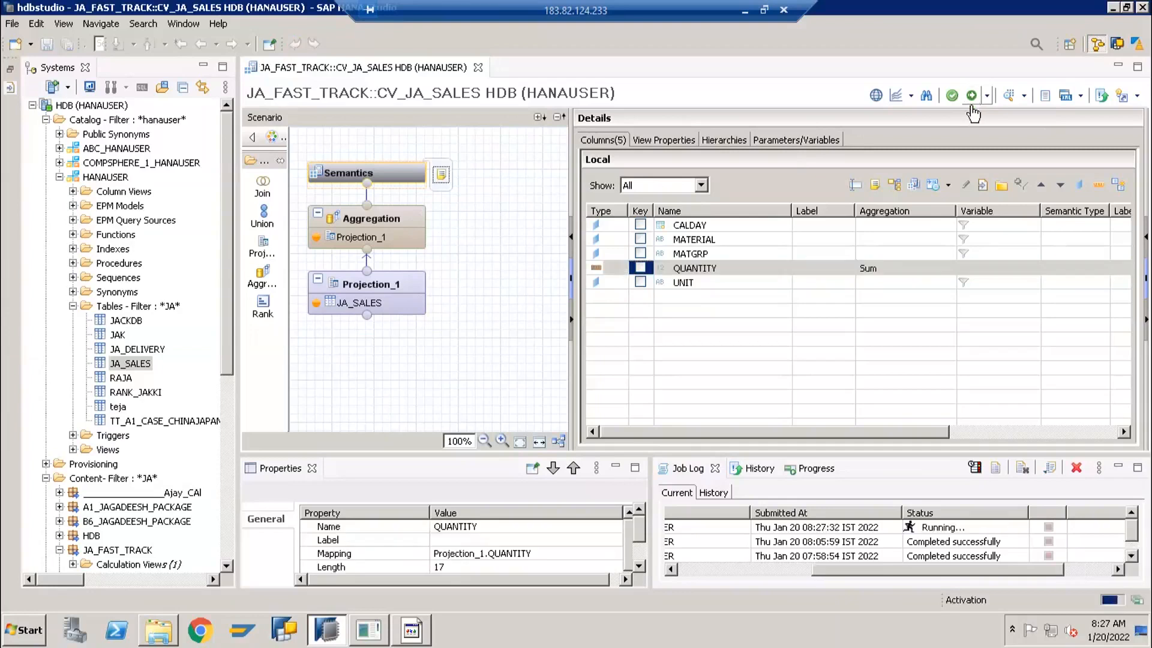
# Check the status of the activation job in the job log, narrowing the User column so all job details fit
pyautogui.click(930, 529)
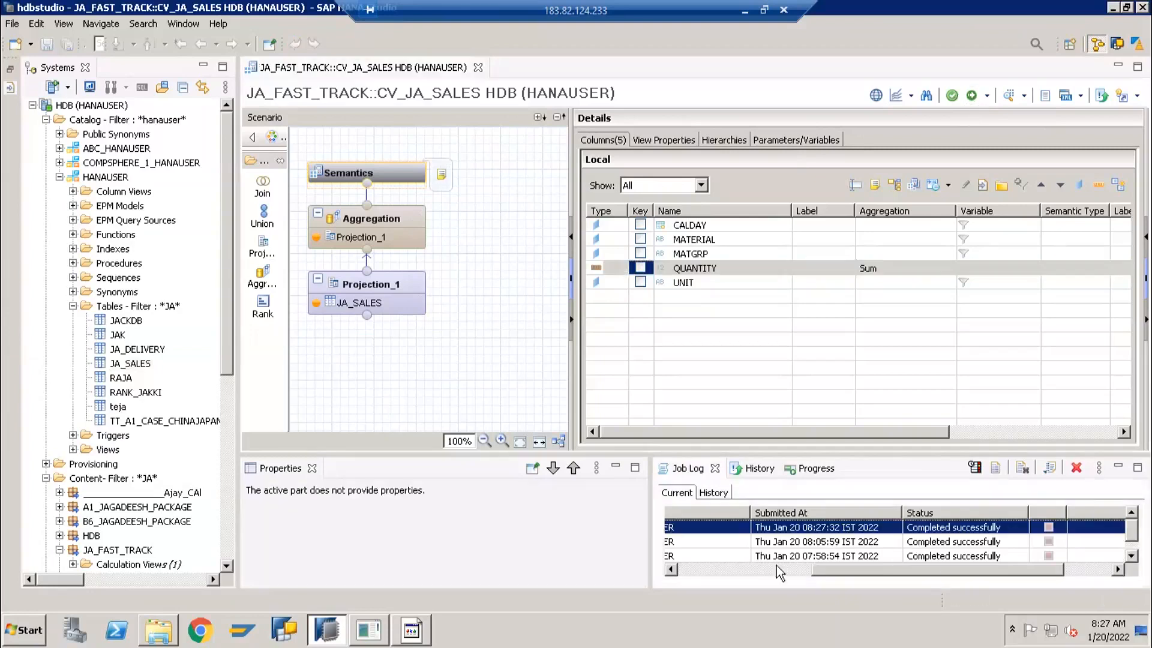
pyautogui.click(726, 573)
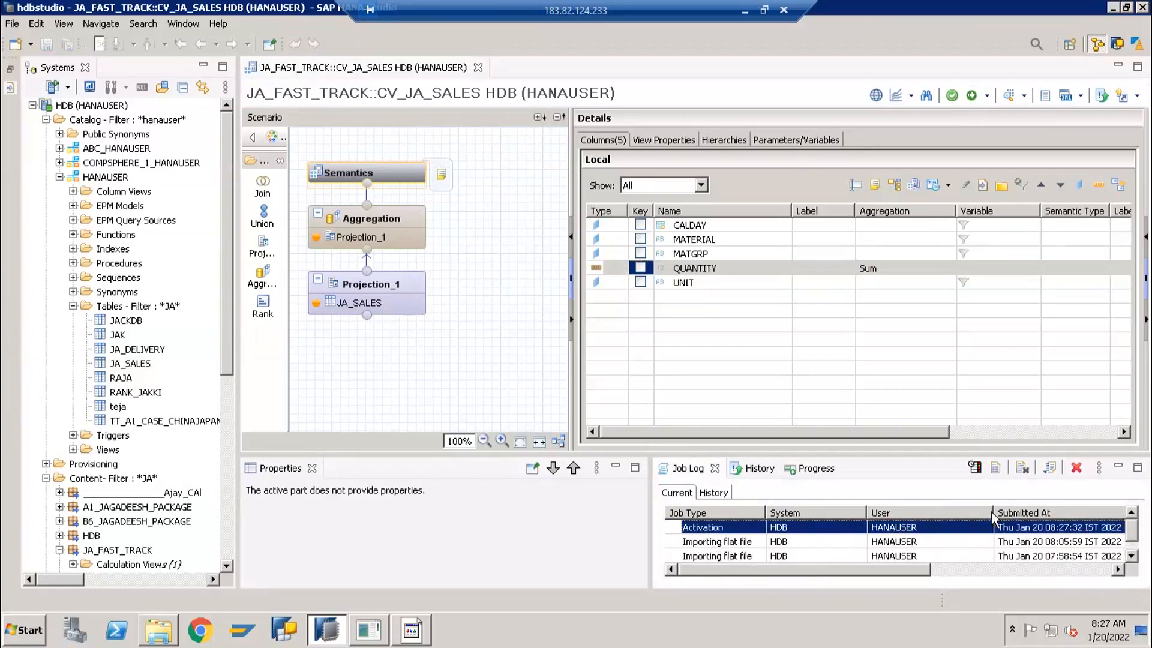
pyautogui.moveTo(991, 510); pyautogui.dragTo(810, 514)
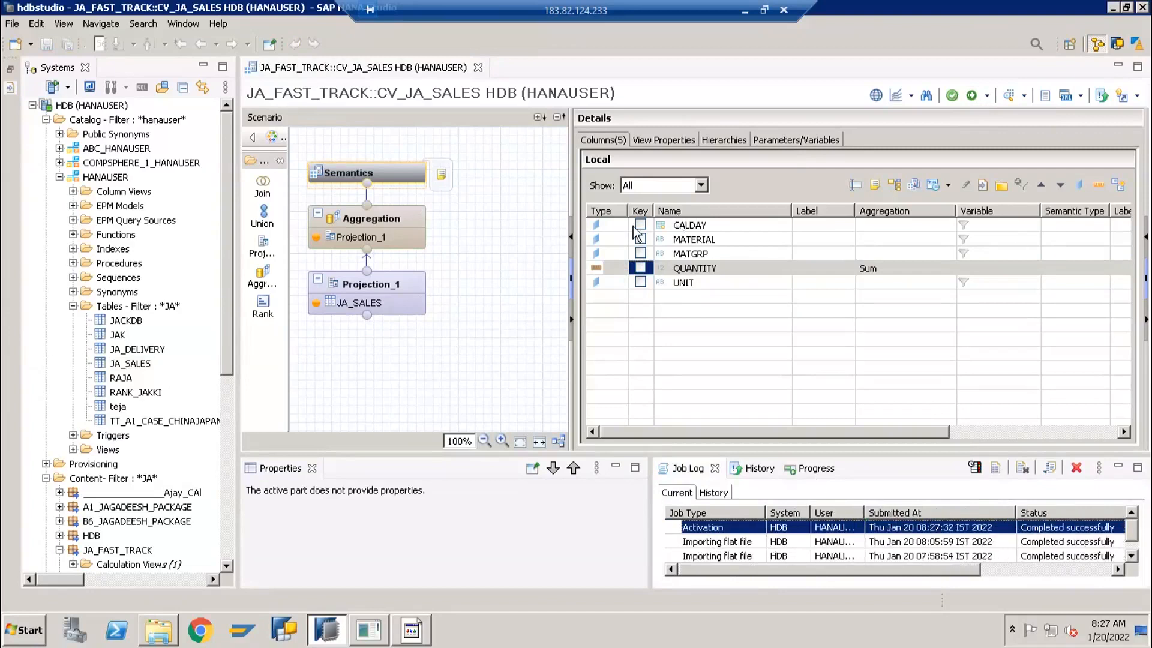
# Open the data preview of CV_JA_SALES, try to retrieve its raw data, and dismiss the error message
pyautogui.click(498, 182)
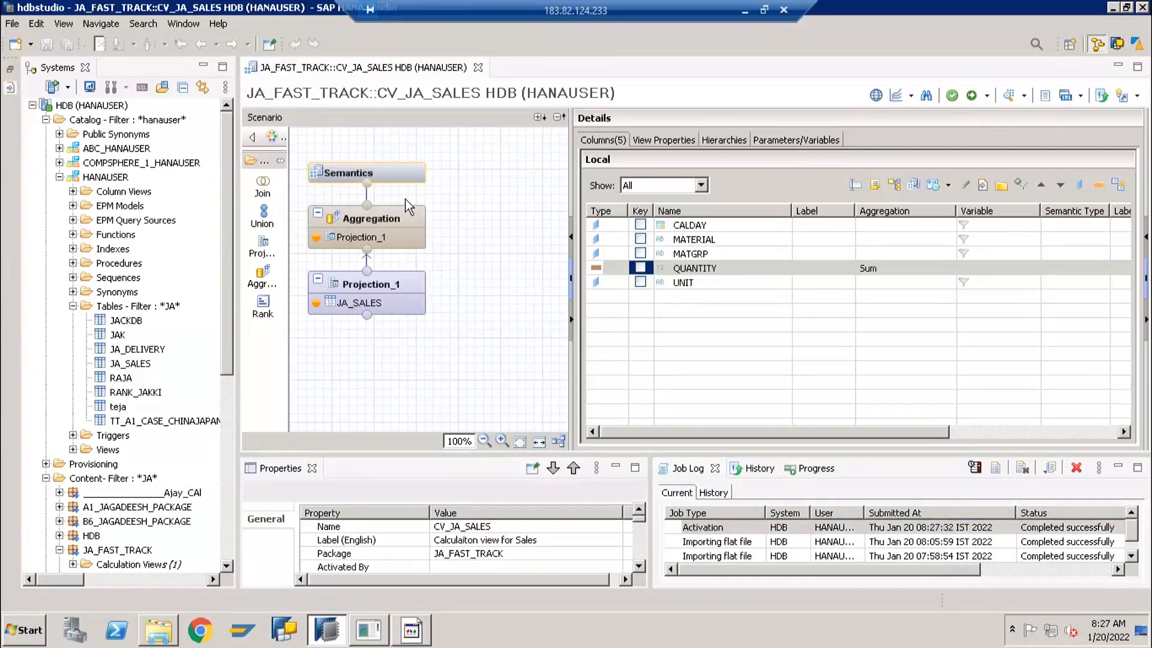
pyautogui.click(1009, 99)
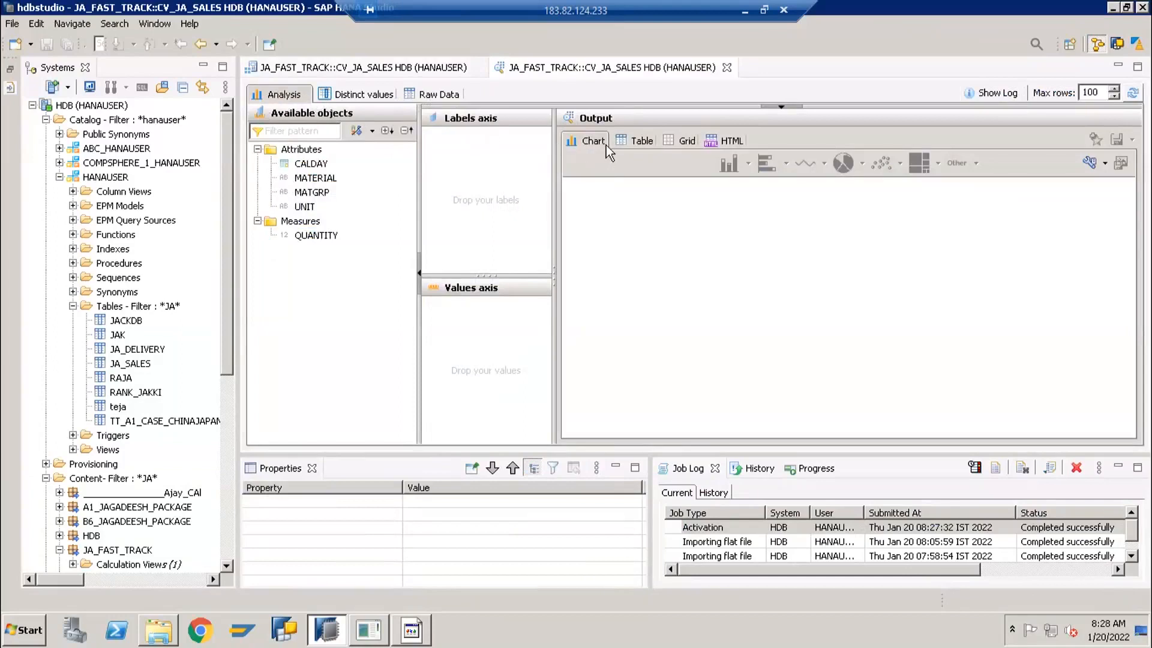
pyautogui.click(624, 138)
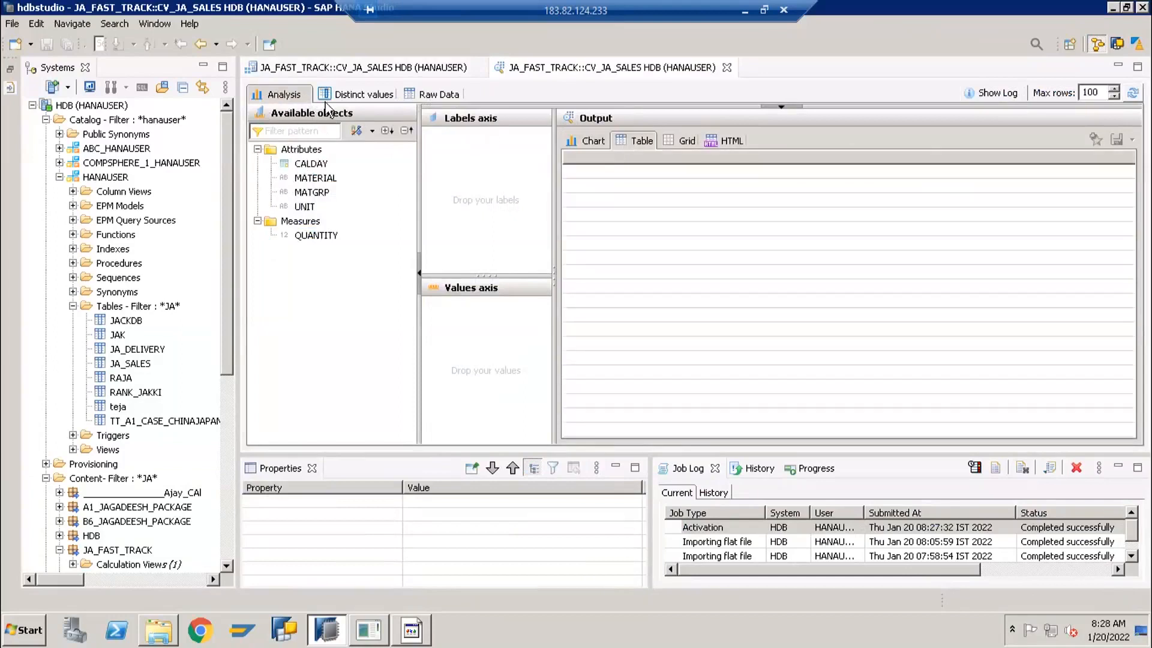
pyautogui.click(424, 96)
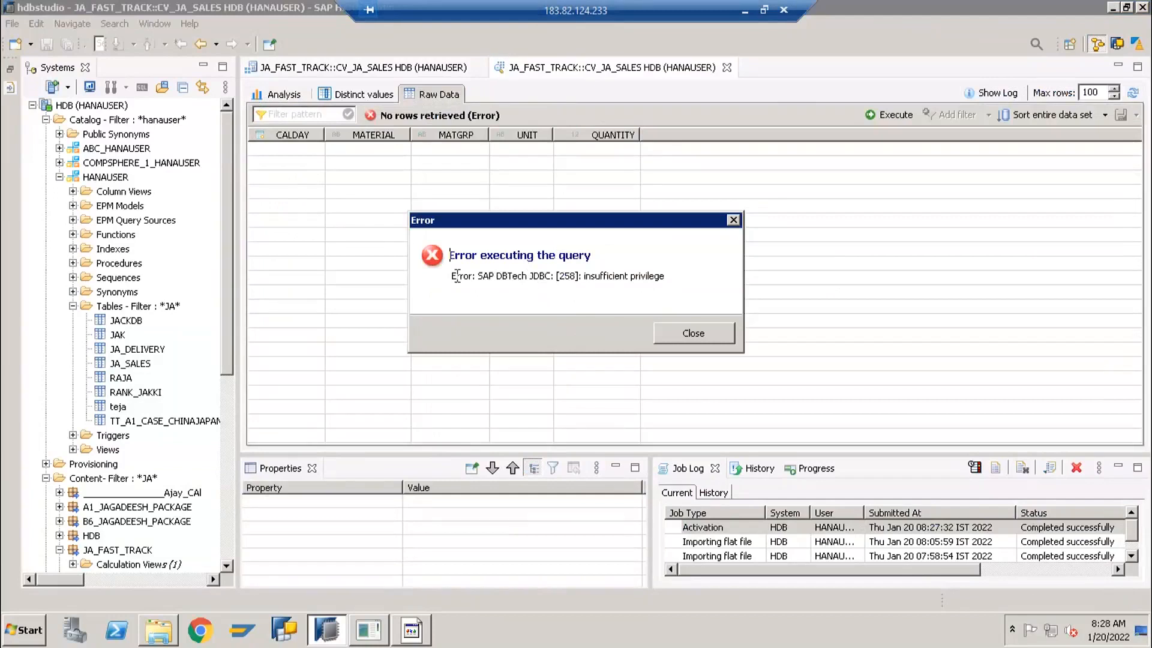
pyautogui.moveTo(456, 276); pyautogui.dragTo(663, 276)
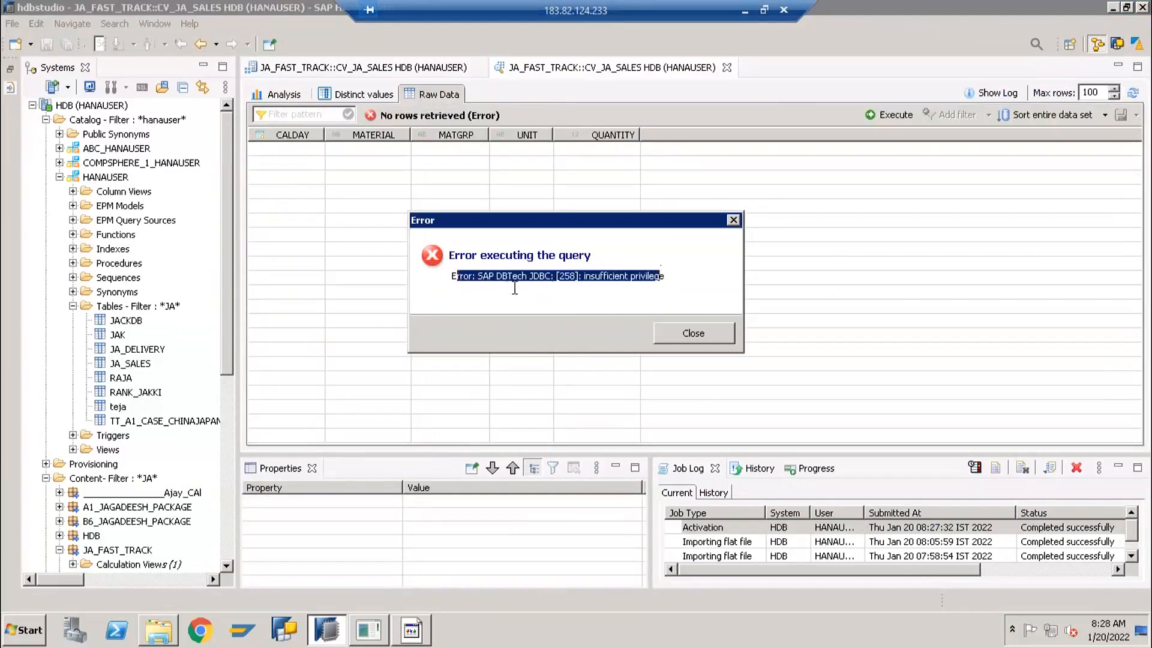
pyautogui.click(687, 333)
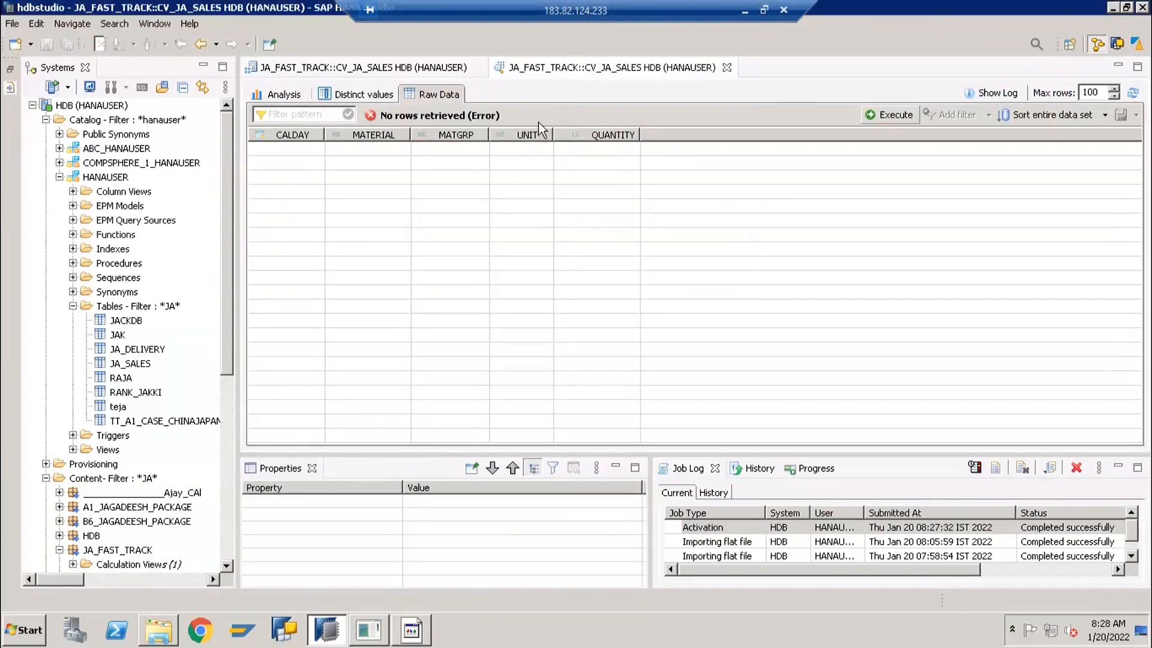
# Show the view properties of the Semantics node in CV_JA_SALES and minimize the Job Log and Properties views to reveal all general settings
pyautogui.click(380, 71)
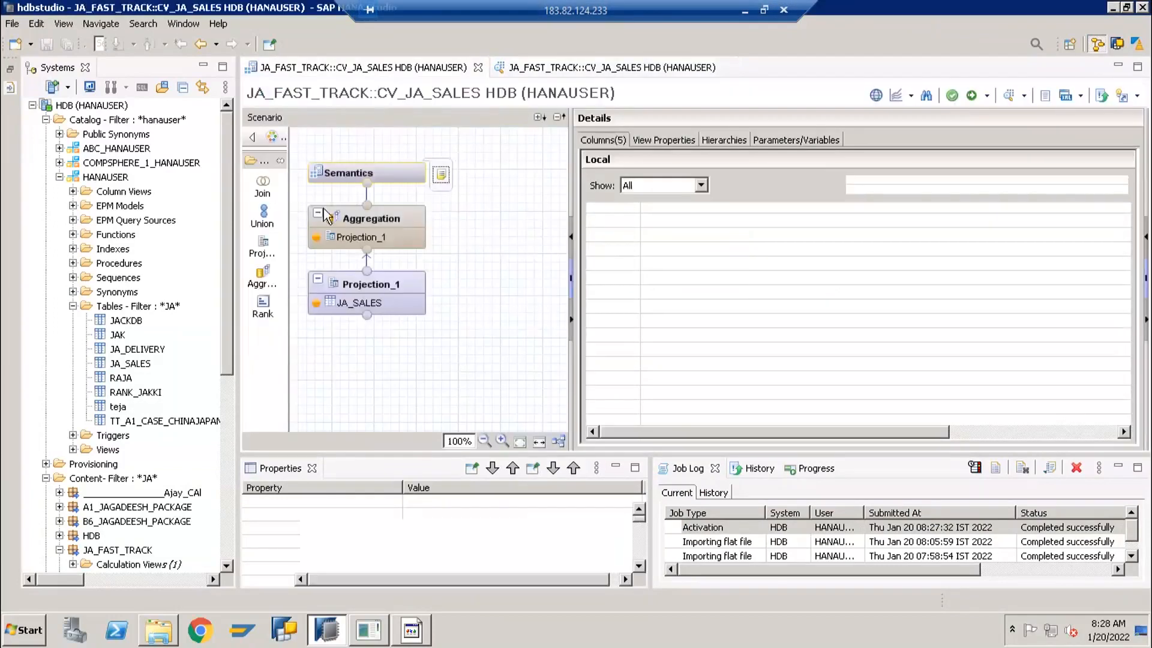
pyautogui.click(365, 169)
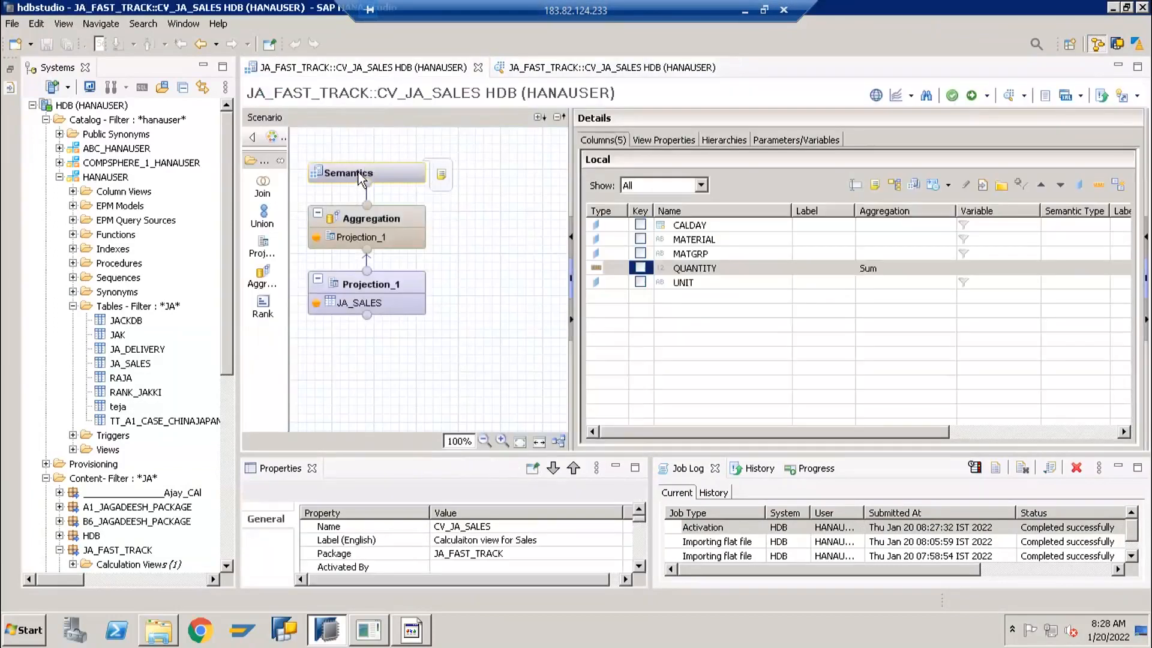
pyautogui.click(668, 139)
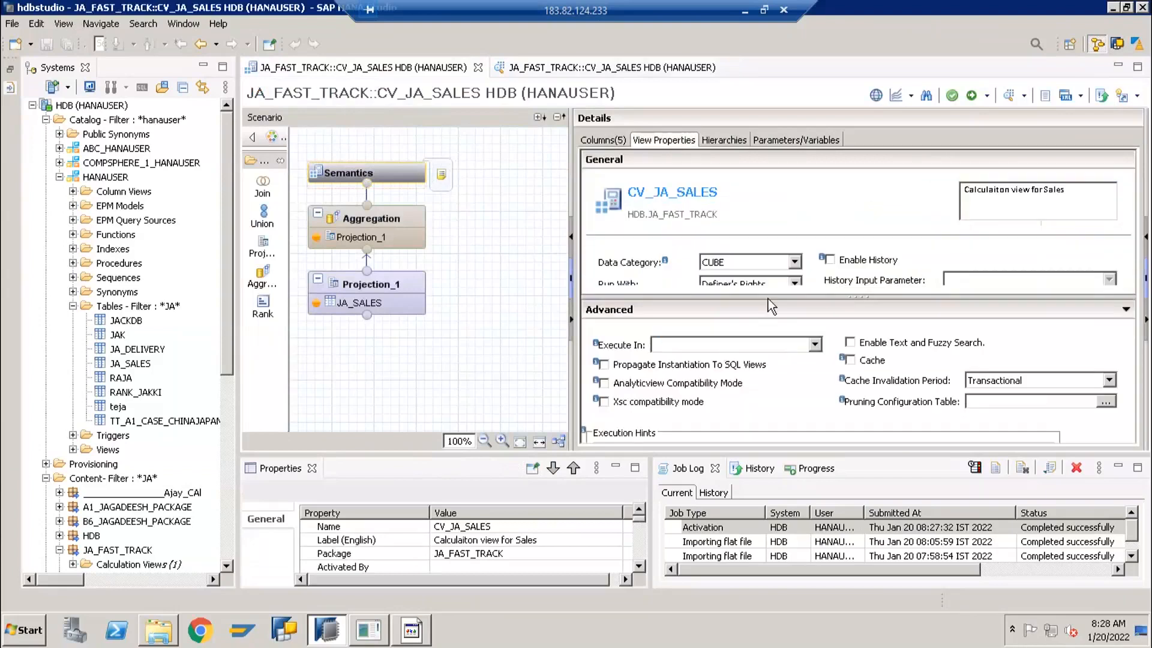
pyautogui.moveTo(774, 298); pyautogui.dragTo(775, 361)
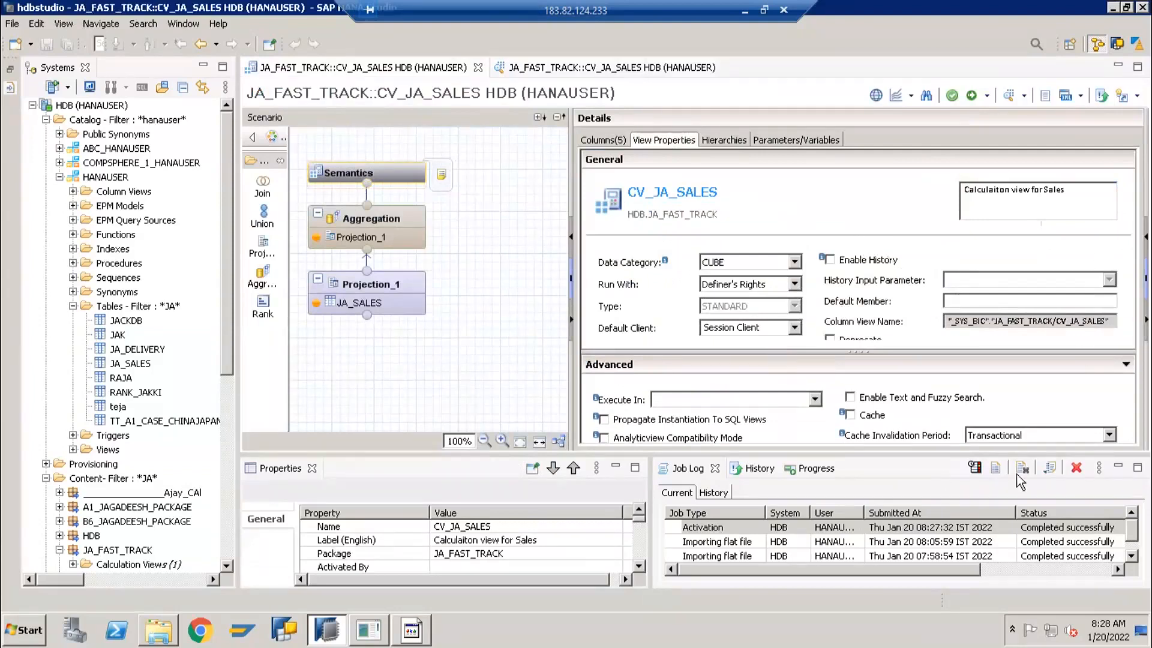
pyautogui.click(1119, 466)
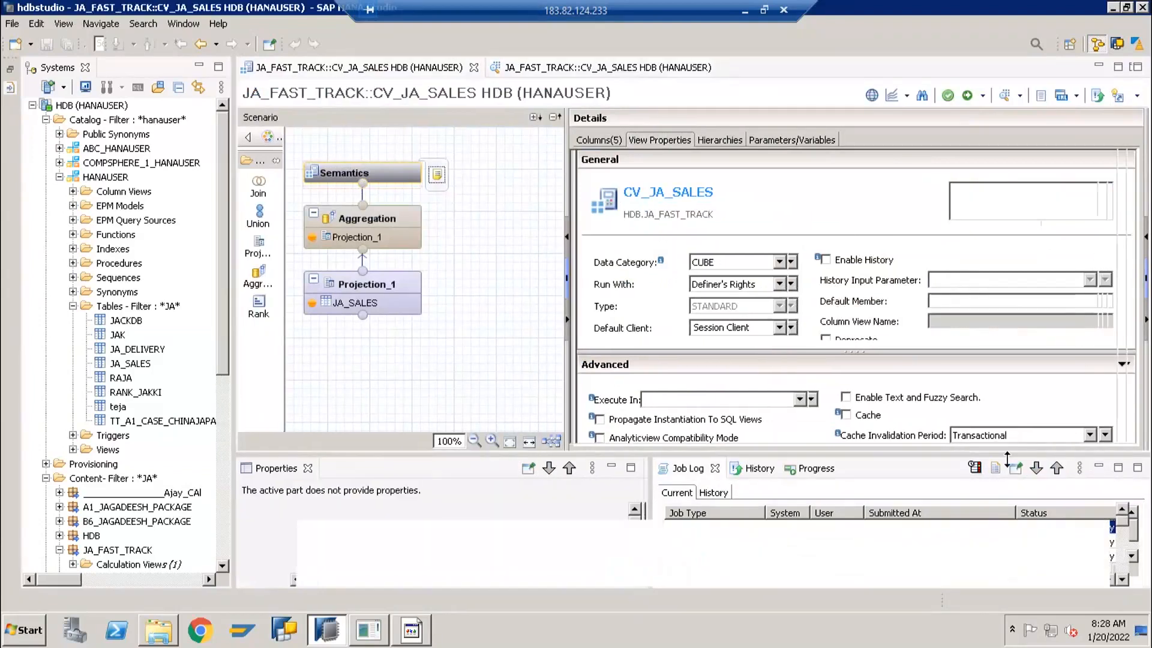
pyautogui.click(1099, 467)
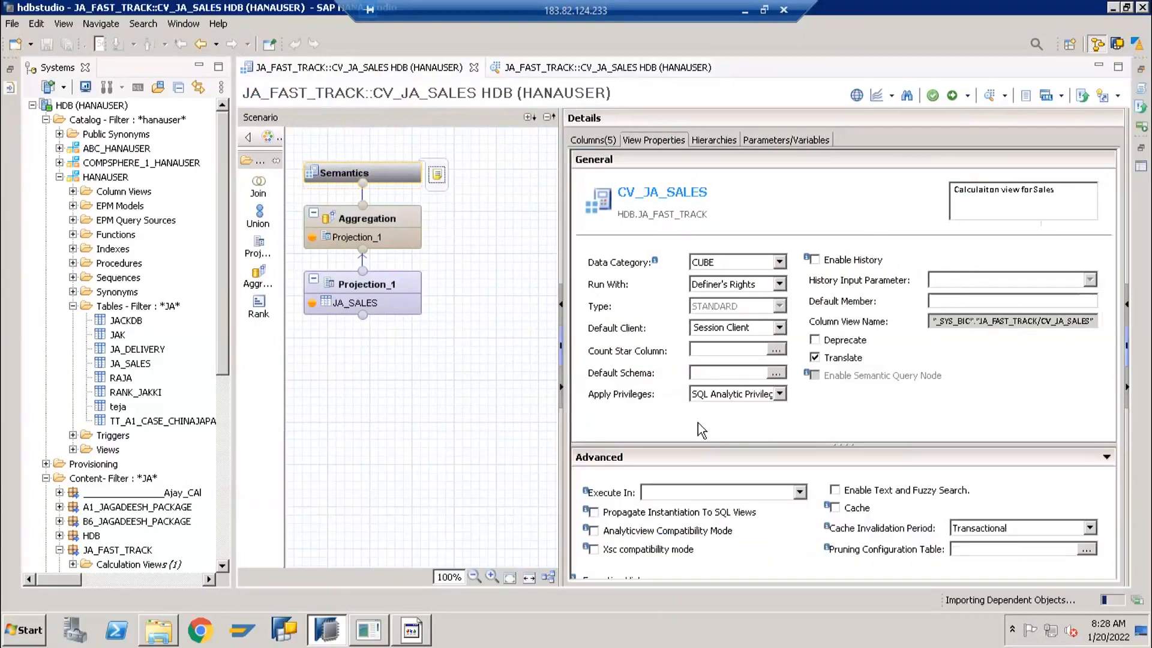
# Set Apply Privileges to the blank option for CV_JA_SALES and save and activate the calculation view
pyautogui.click(746, 400)
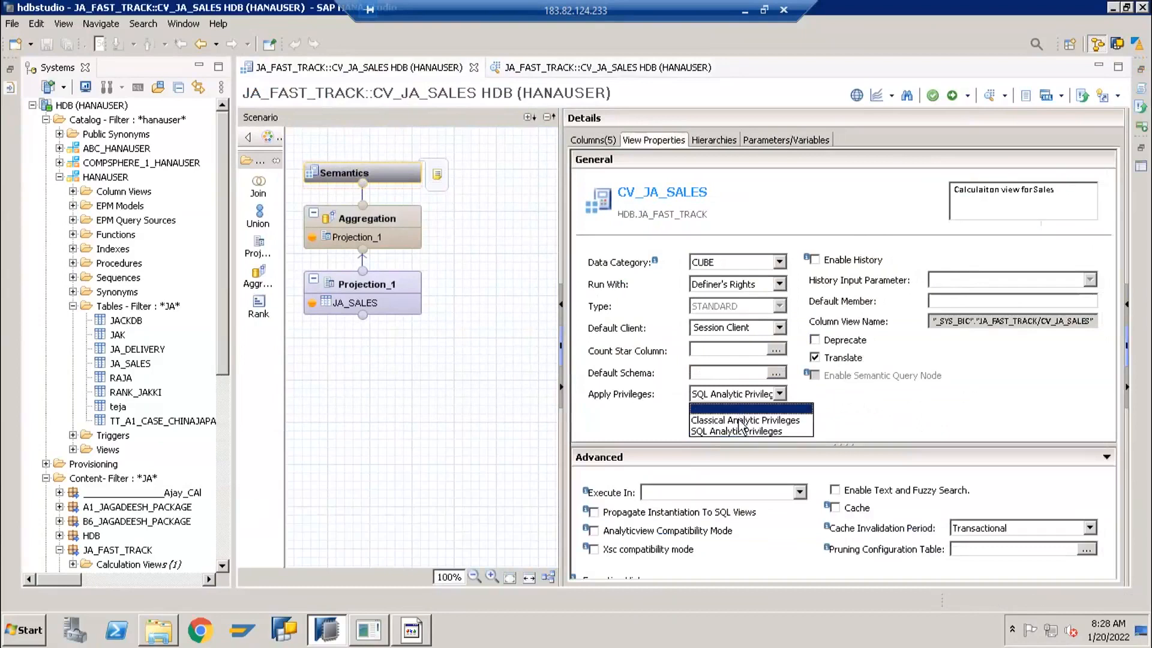
pyautogui.click(750, 409)
pyautogui.click(959, 93)
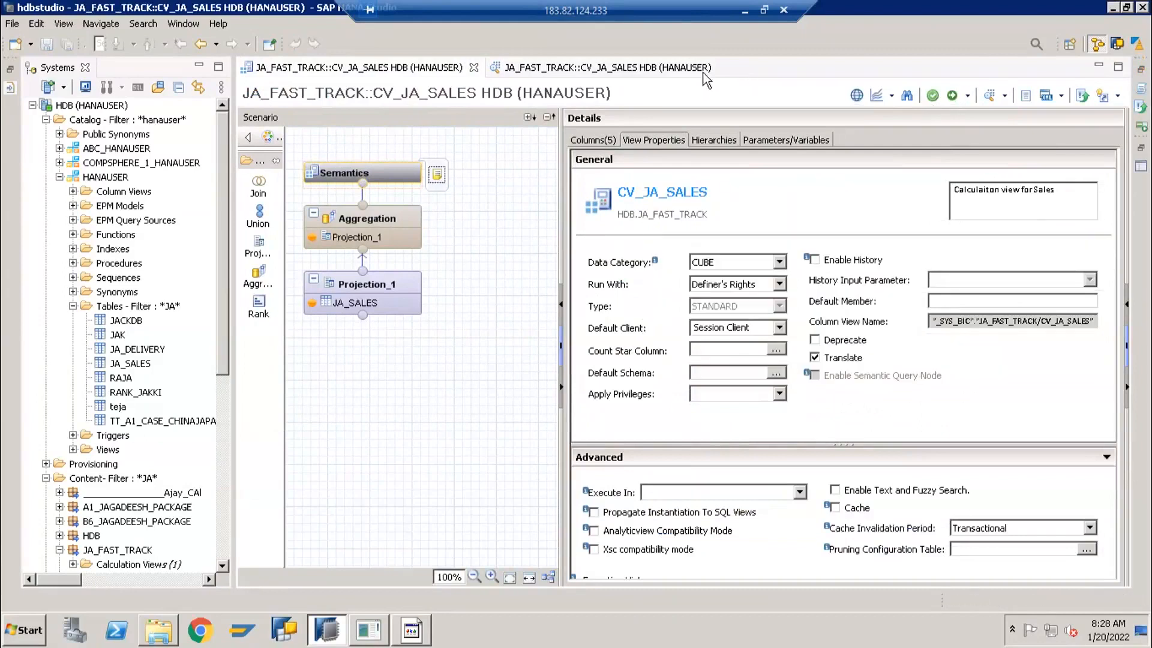
# Close the outdated data preview, open a new one for CV_JA_SALES and retrieve its raw data
pyautogui.click(724, 67)
pyautogui.click(723, 67)
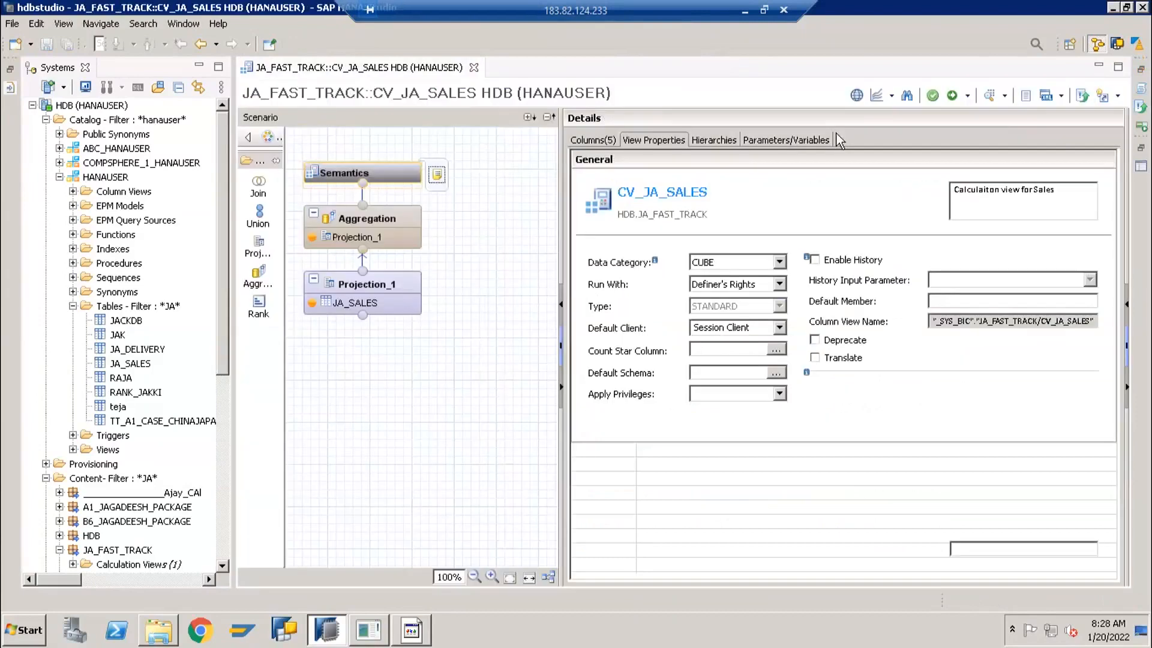
pyautogui.click(988, 97)
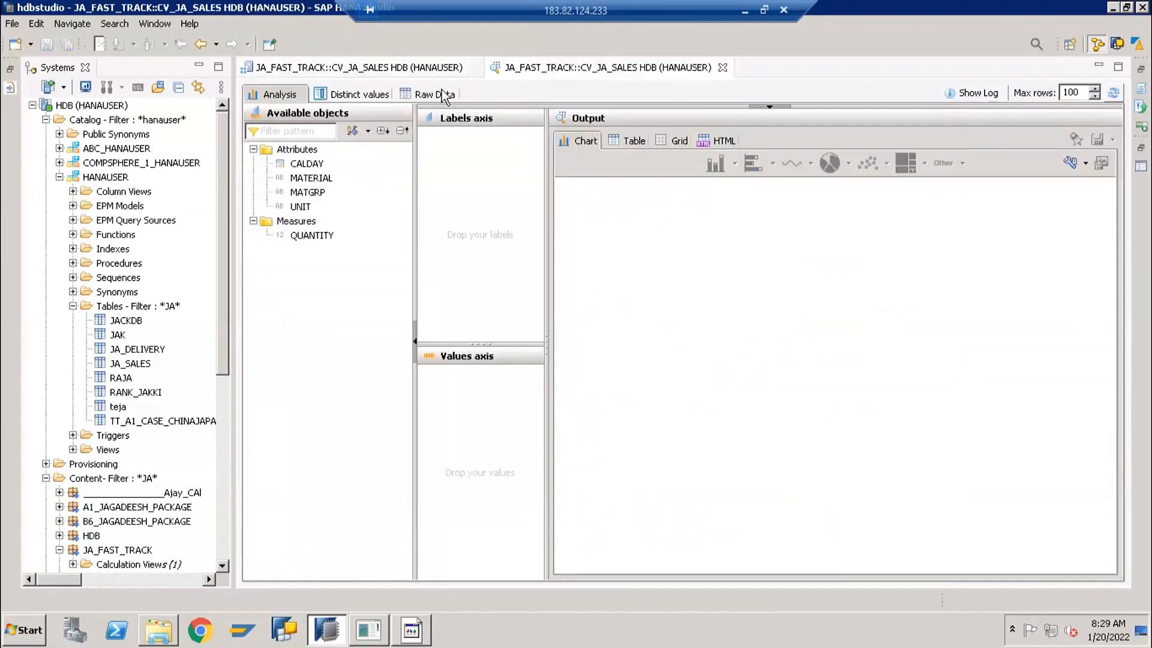
pyautogui.click(442, 96)
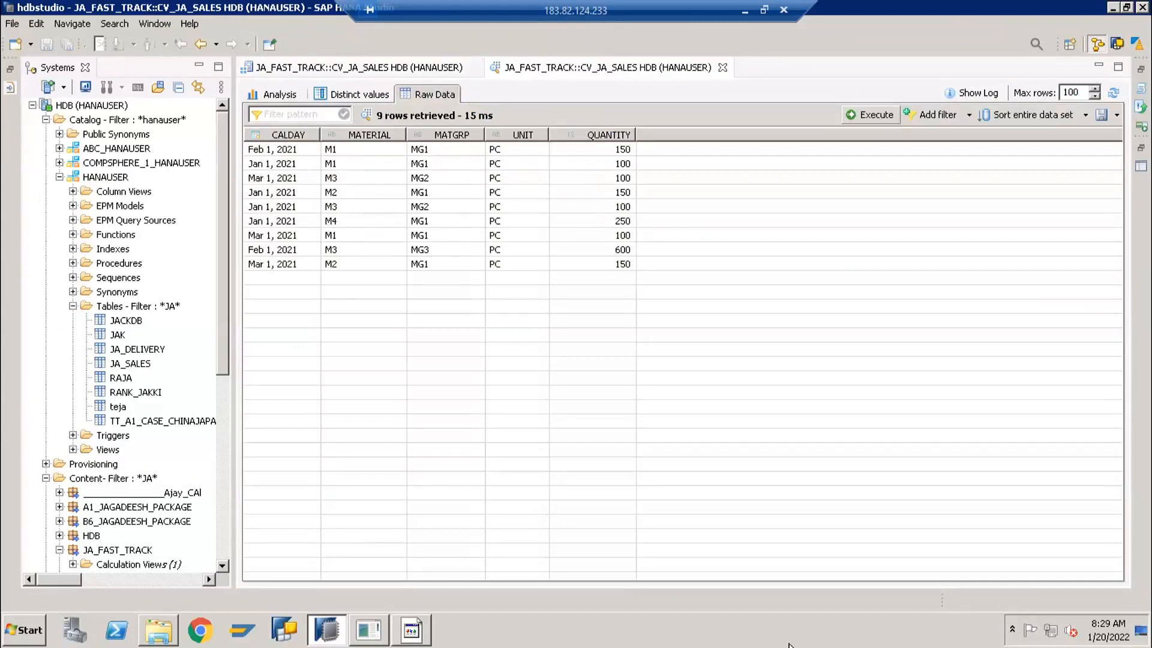
# Return to the calculation view and examine the columns of the Projection_1 and Aggregation nodes
pyautogui.click(358, 70)
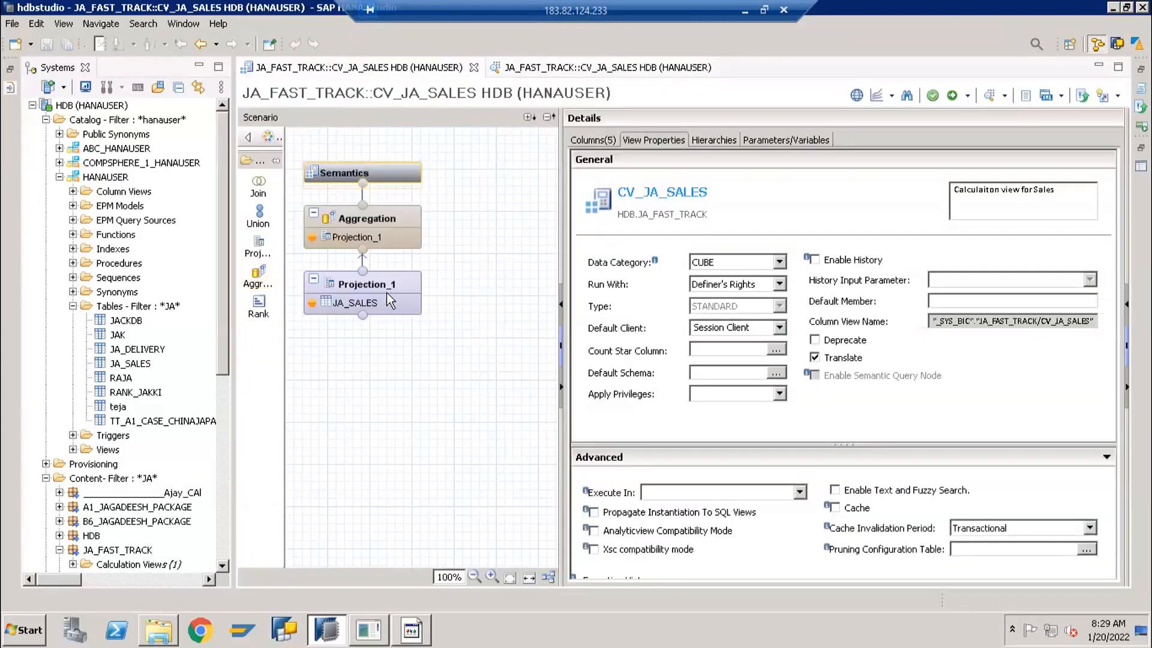
pyautogui.moveTo(324, 306)
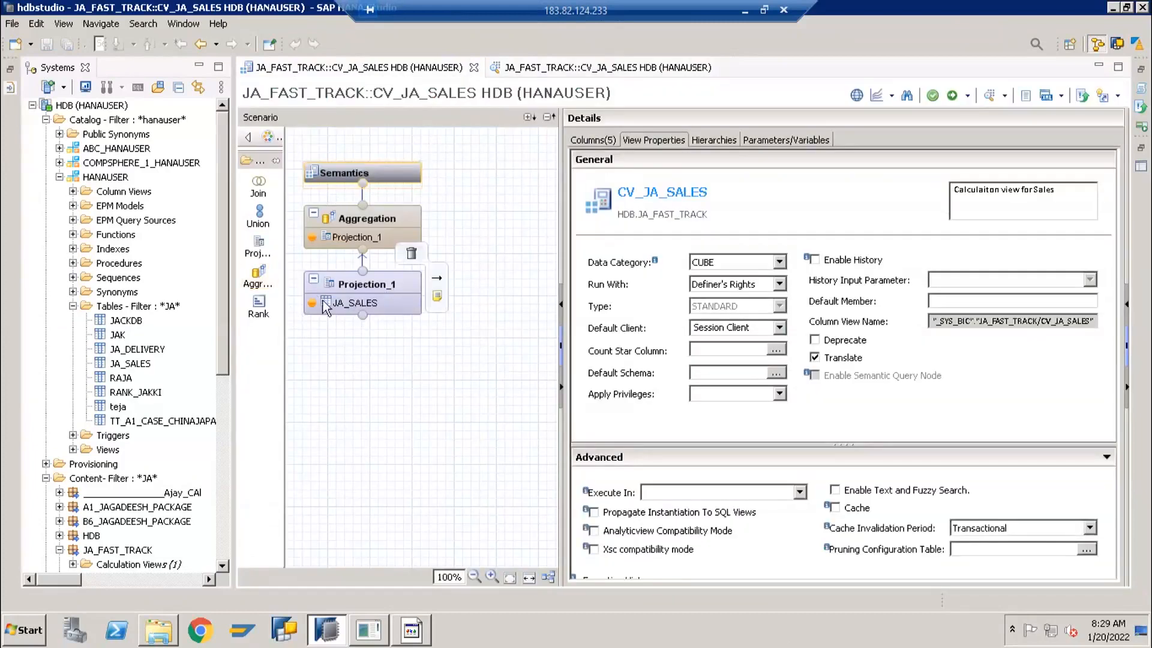
pyautogui.click(348, 284)
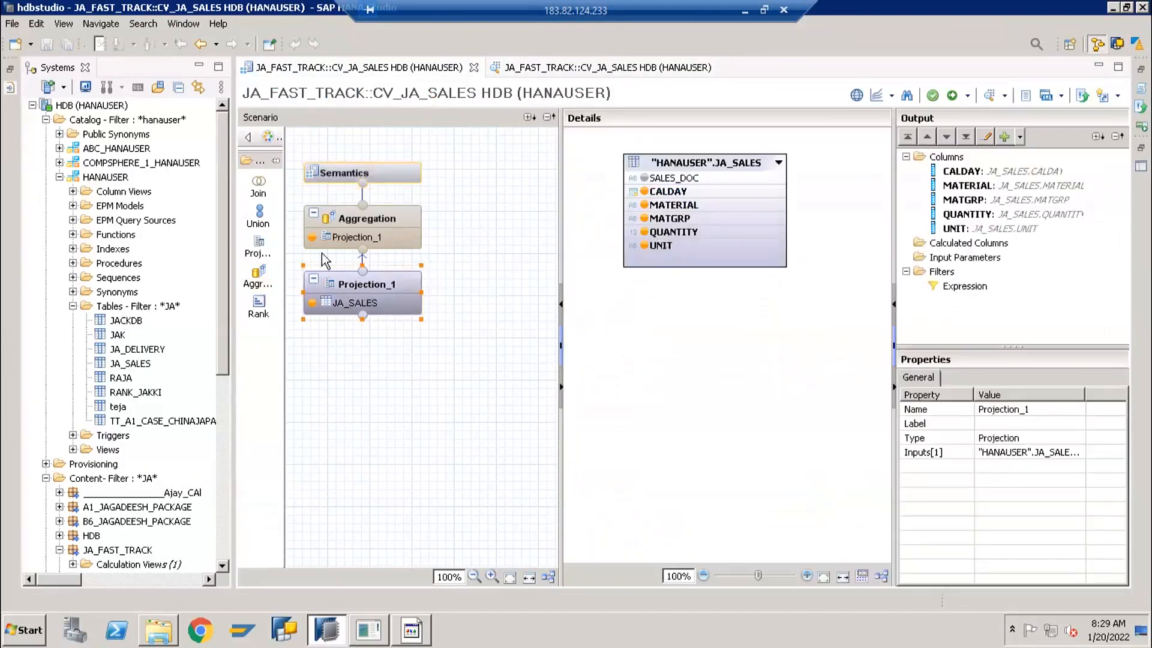
pyautogui.click(357, 223)
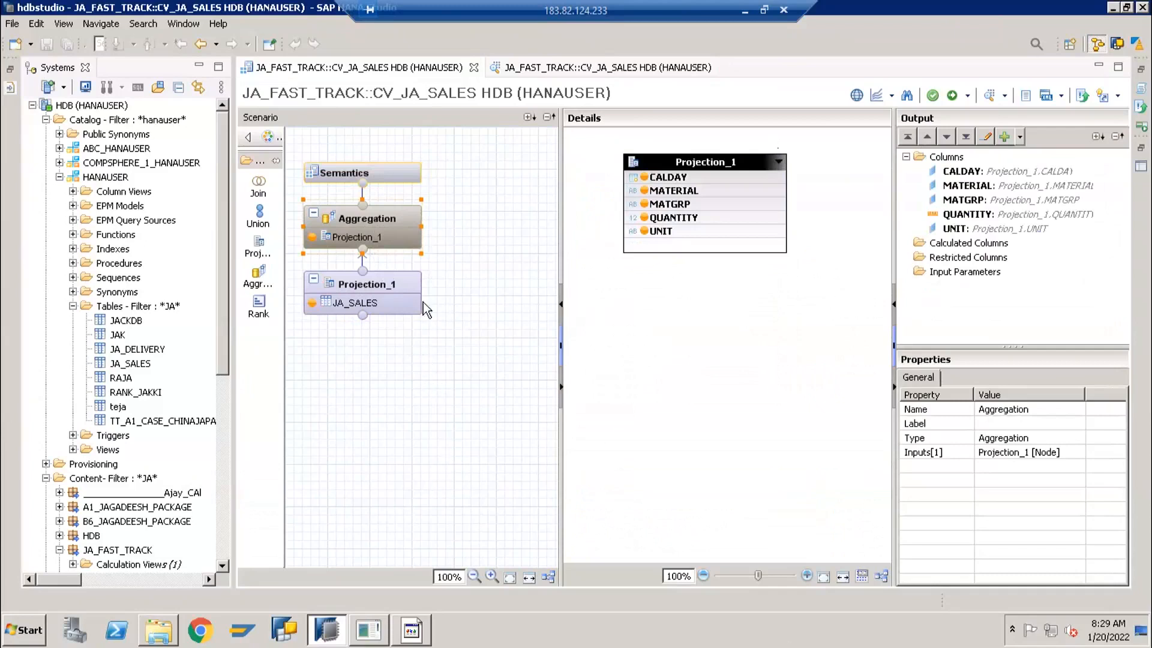
pyautogui.moveTo(419, 289)
pyautogui.moveTo(468, 390); pyautogui.dragTo(443, 354)
pyautogui.click(440, 417)
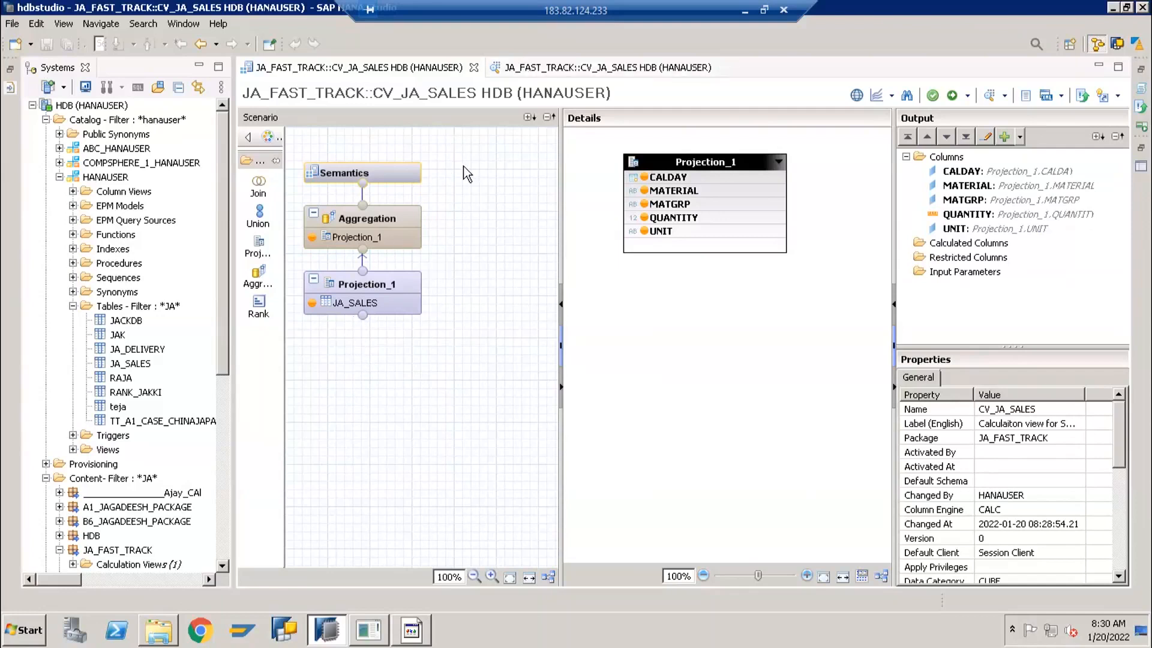
pyautogui.moveTo(462, 152); pyautogui.dragTo(440, 169)
pyautogui.moveTo(466, 151); pyautogui.dragTo(304, 329)
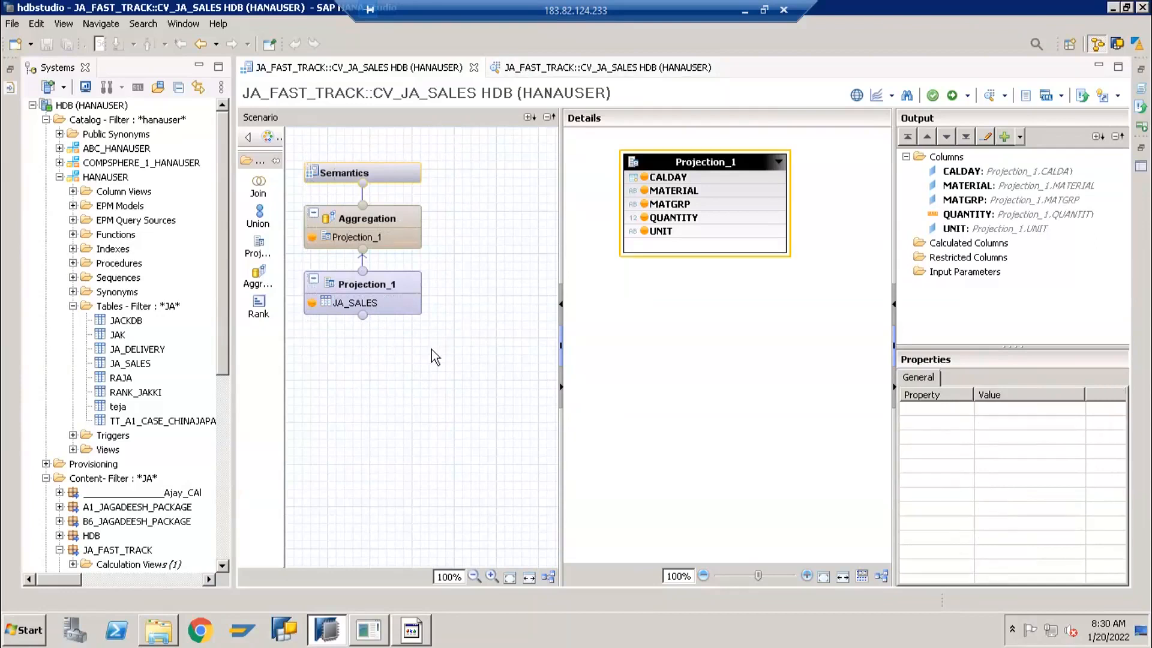
pyautogui.click(475, 219)
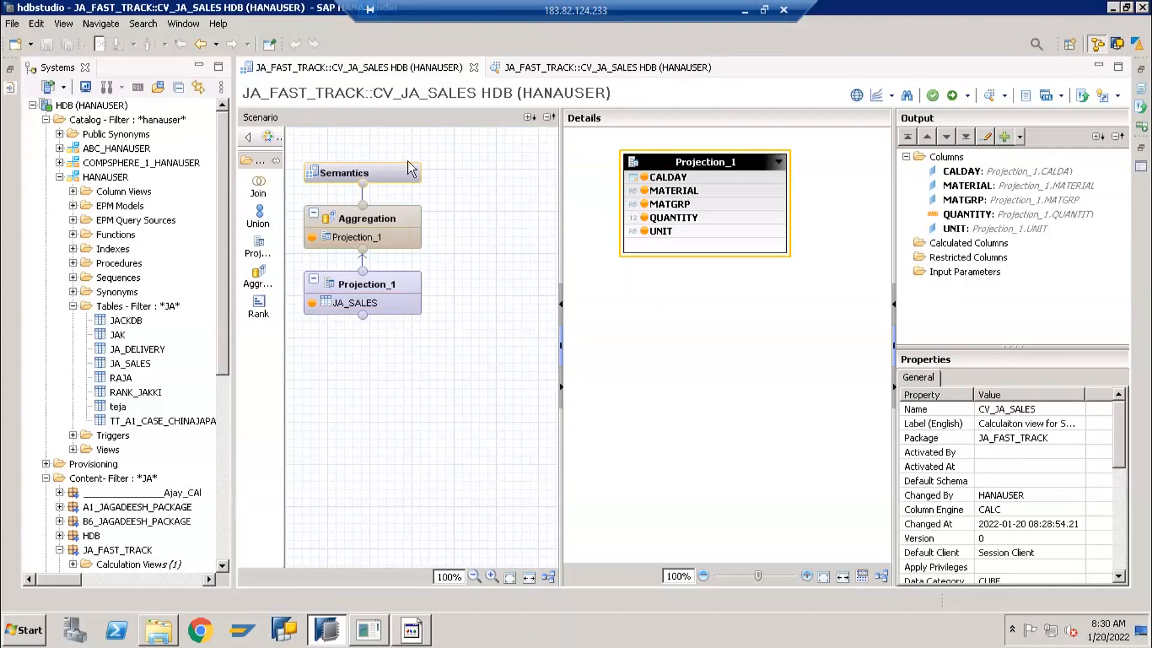
# Review the view properties of the Semantics node alongside the output columns of the Aggregation node
pyautogui.click(385, 171)
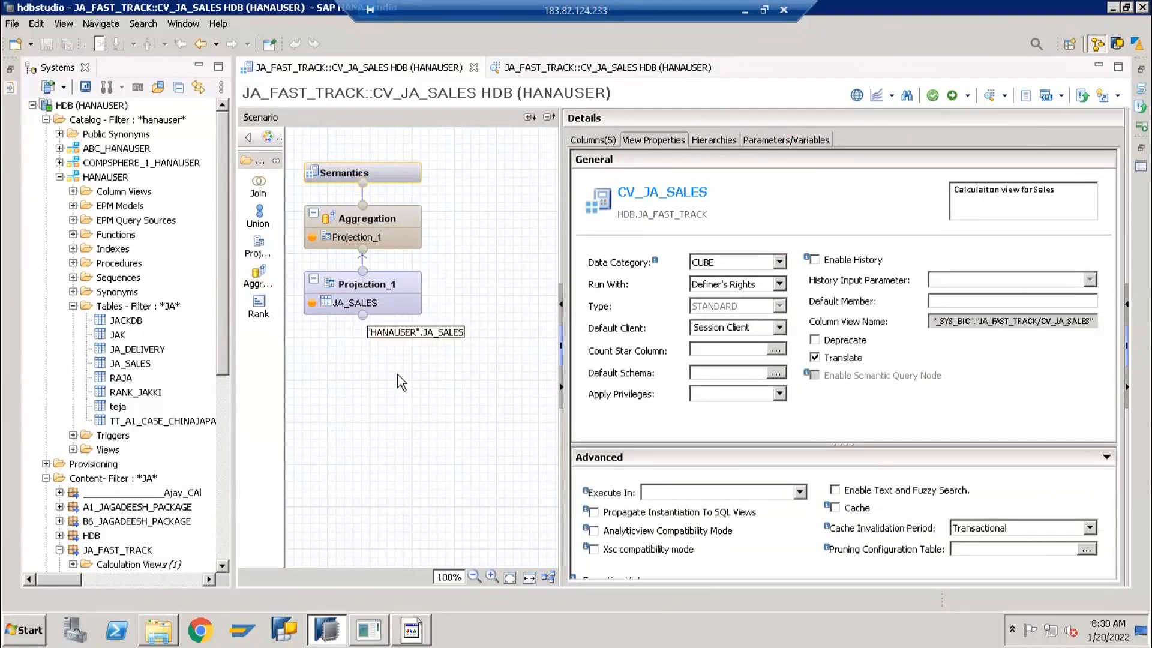
pyautogui.click(443, 353)
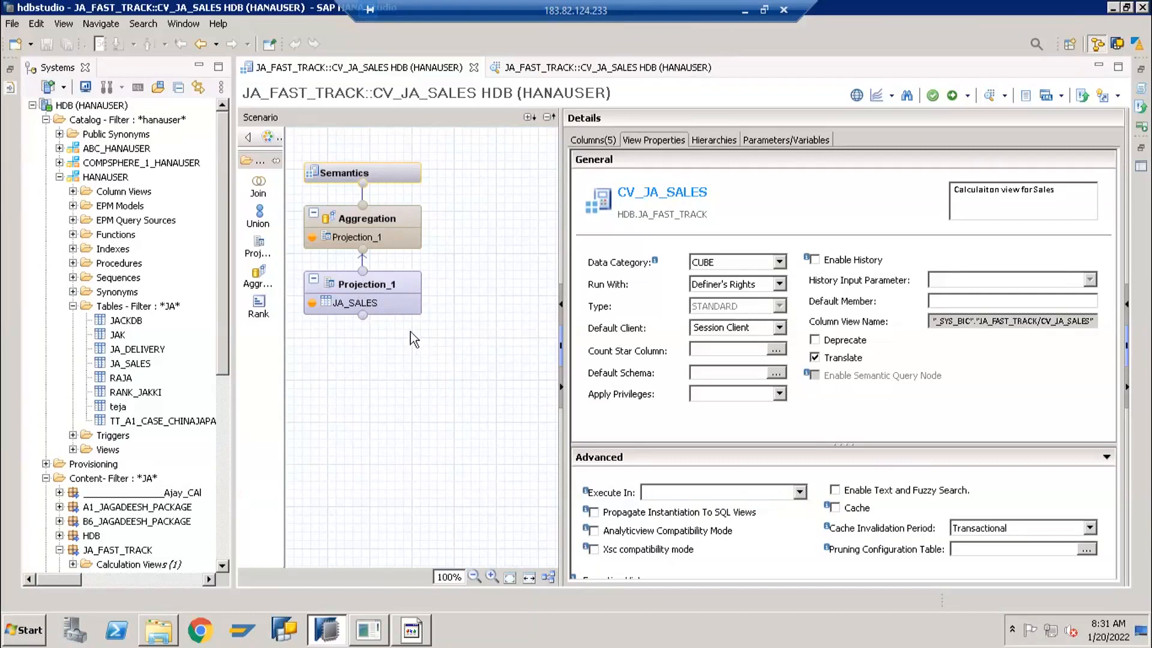
pyautogui.moveTo(470, 364); pyautogui.dragTo(386, 272)
pyautogui.moveTo(365, 246); pyautogui.dragTo(305, 160)
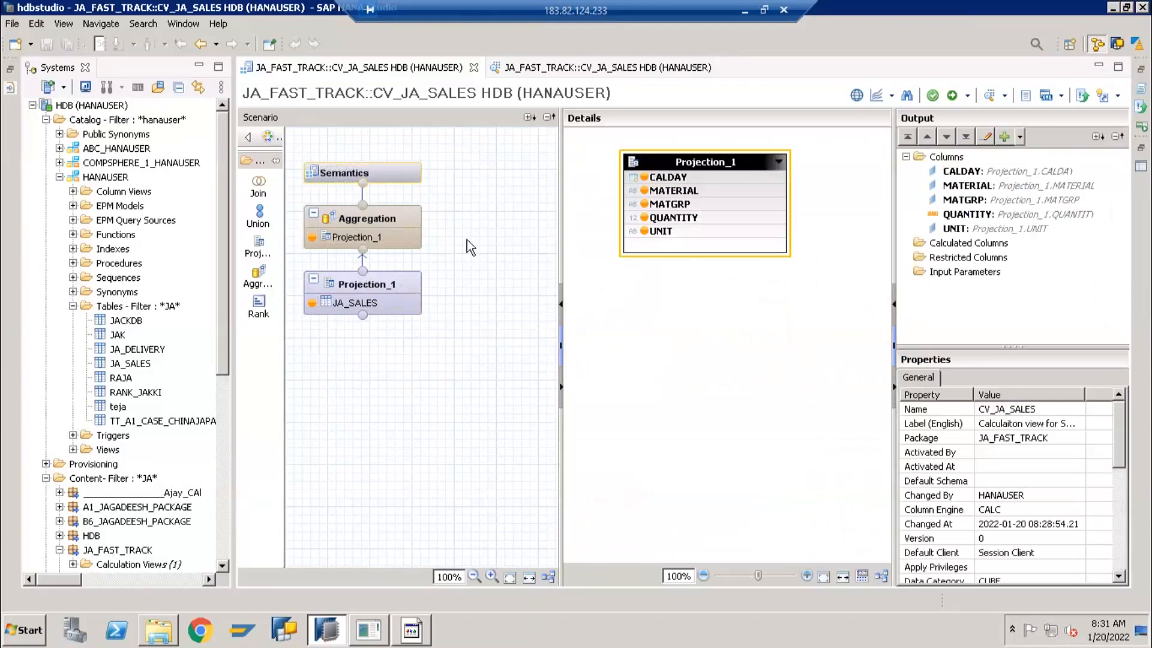
pyautogui.click(373, 221)
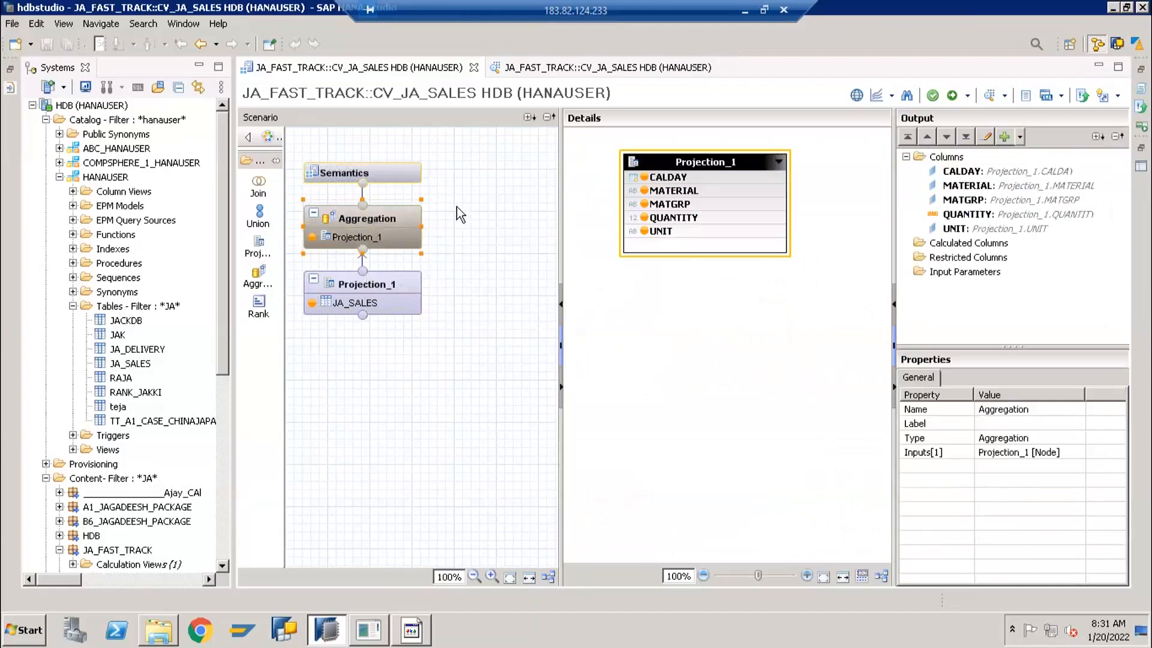
pyautogui.click(386, 174)
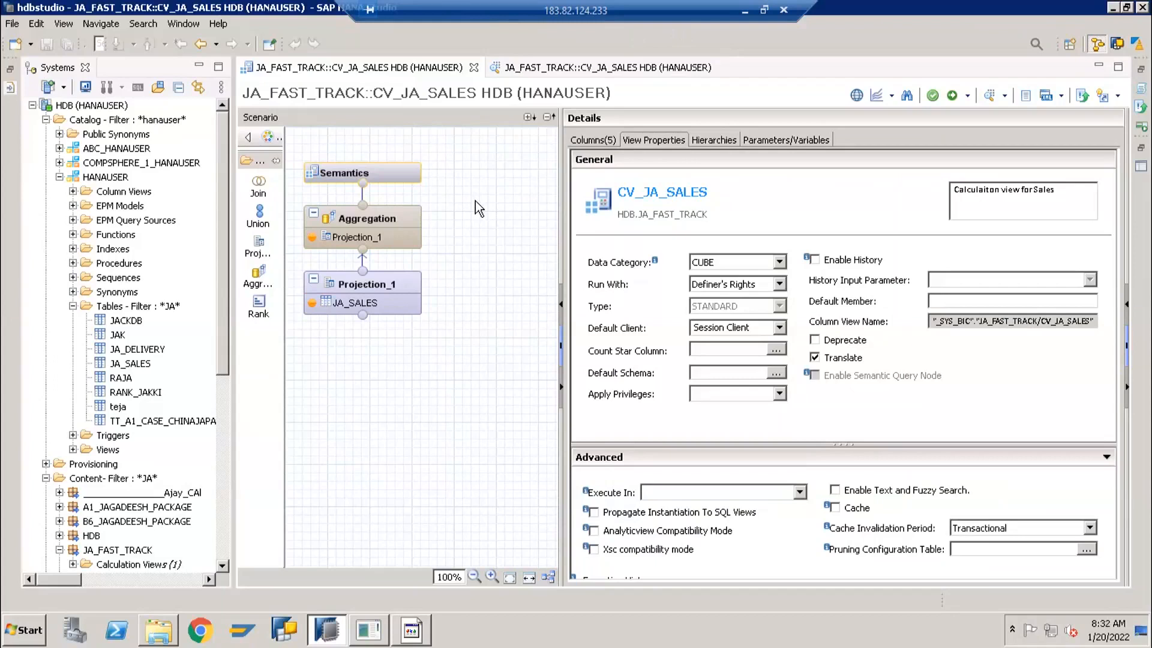
pyautogui.moveTo(444, 347); pyautogui.dragTo(338, 230)
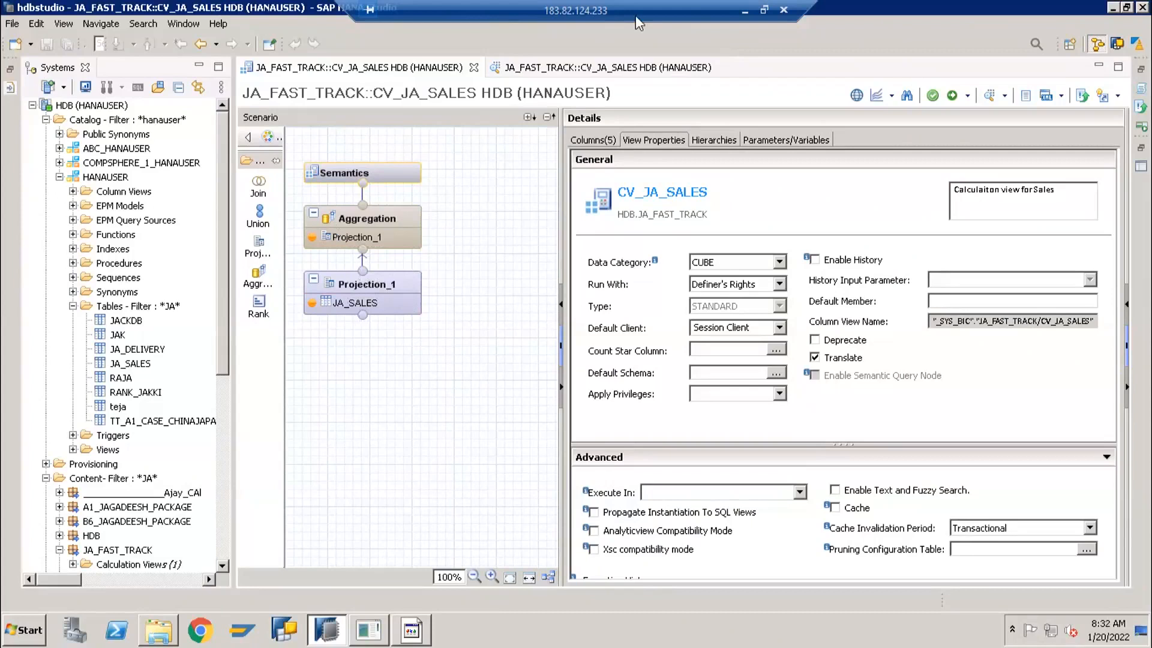